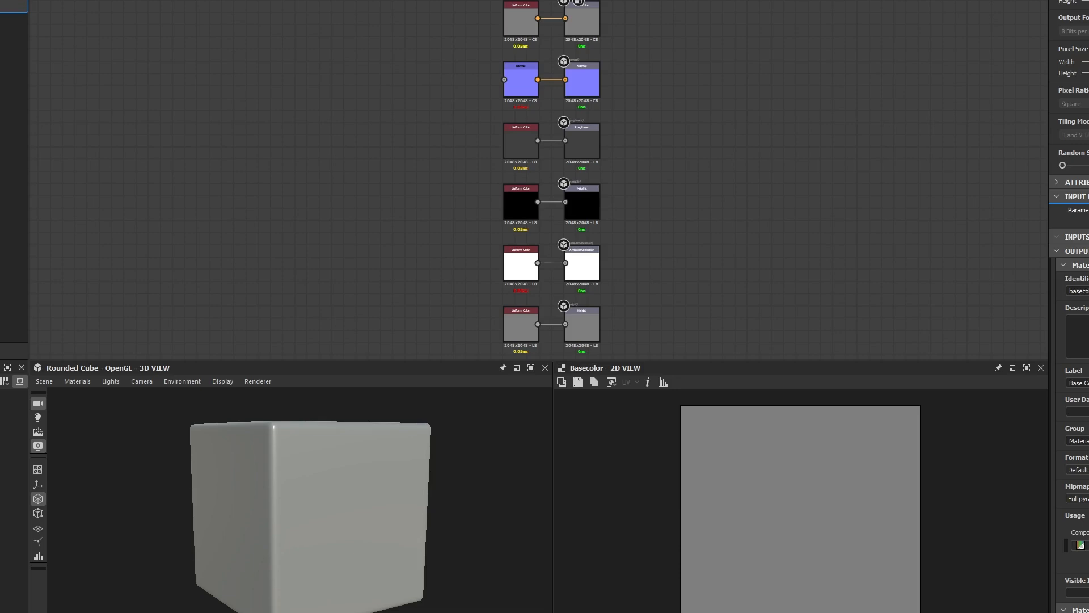
pyautogui.hotkey('ctrl', 'n')
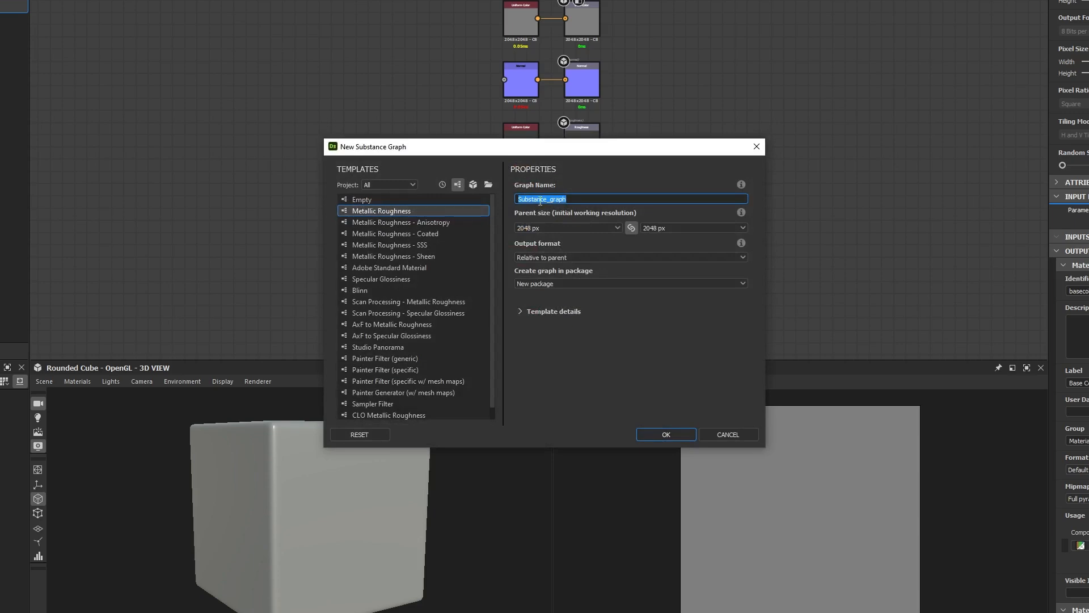
pyautogui.click(593, 202)
pyautogui.click(731, 437)
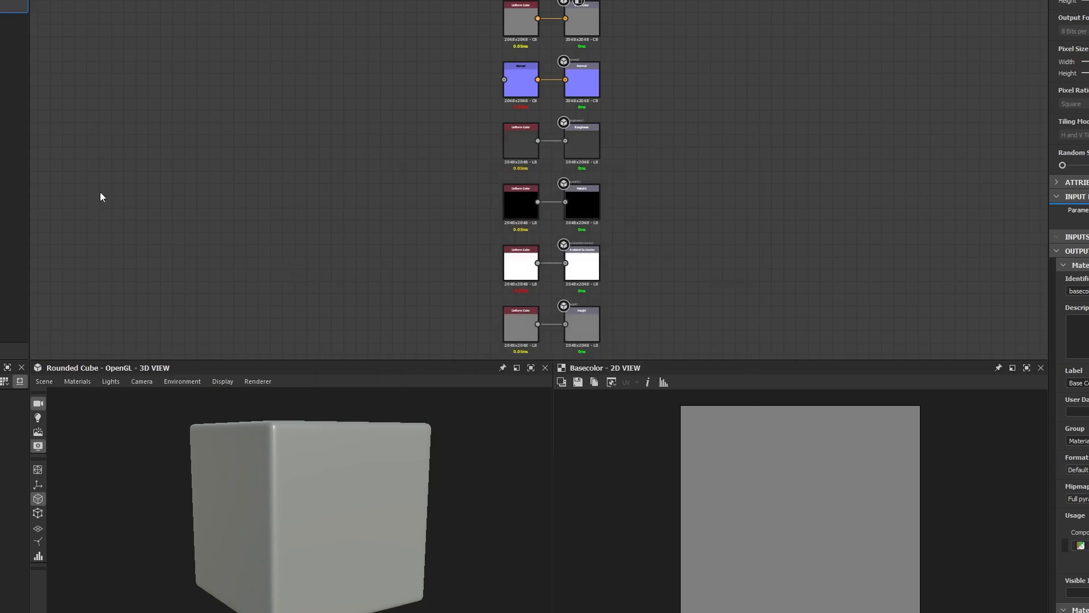
# Step: Add a Tile Sampler node in the empty graph area and place it well before the material output nodes
pyautogui.moveTo(288, 207); pyautogui.dragTo(312, 204, button='middle')
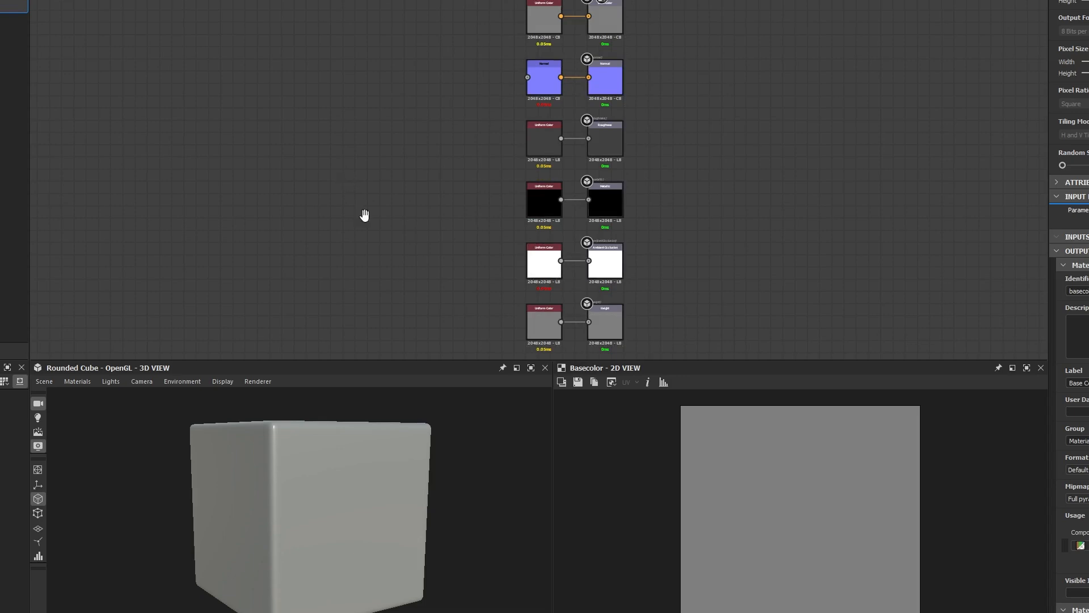
pyautogui.moveTo(365, 215); pyautogui.dragTo(714, 221, button='middle')
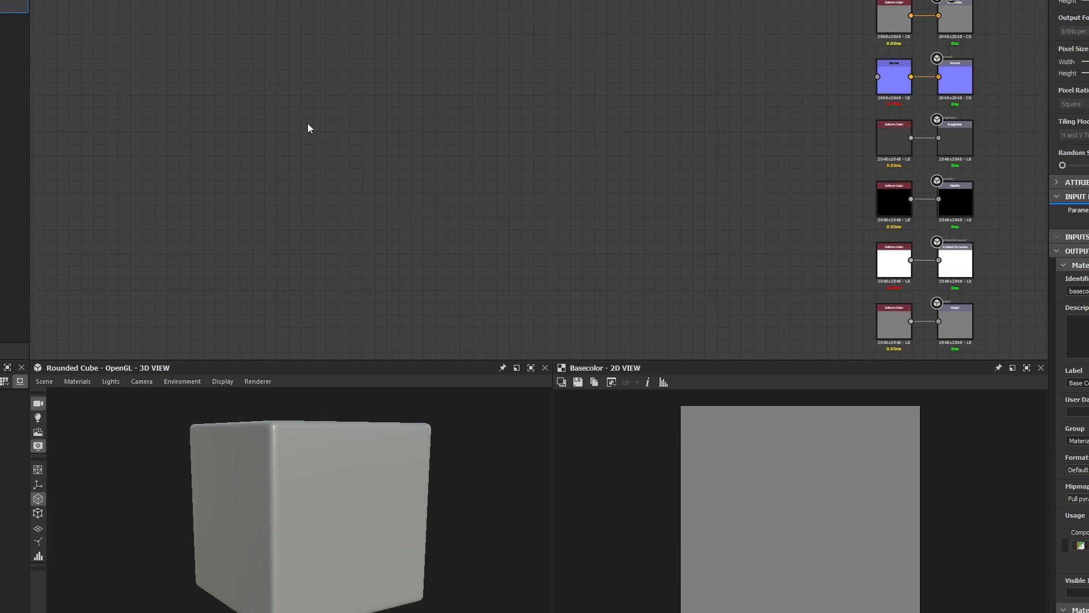
pyautogui.rightClick(312, 186)
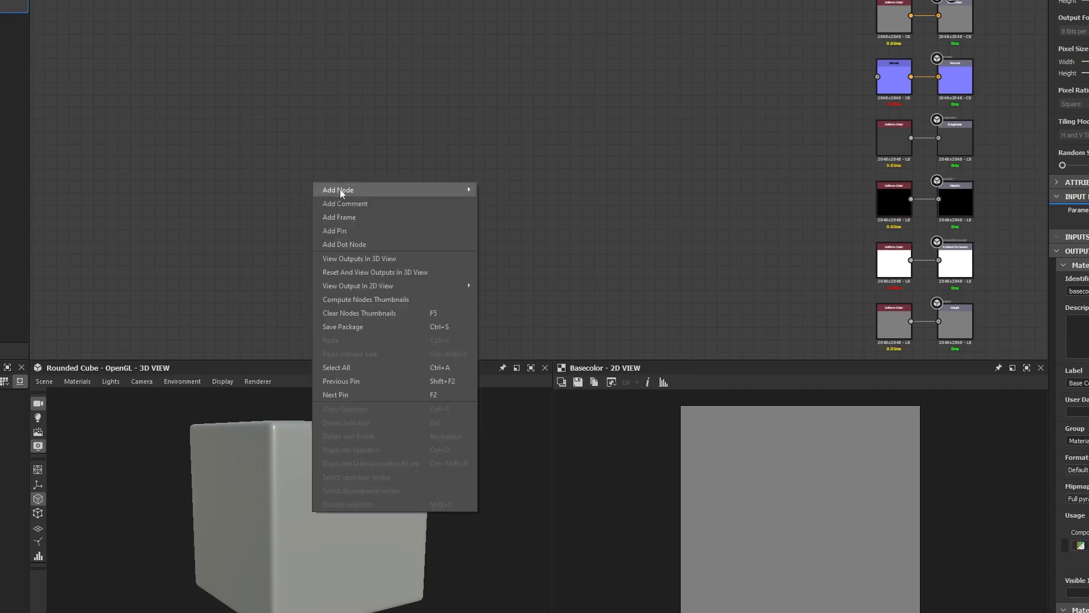
pyautogui.click(346, 140)
pyautogui.press('space')
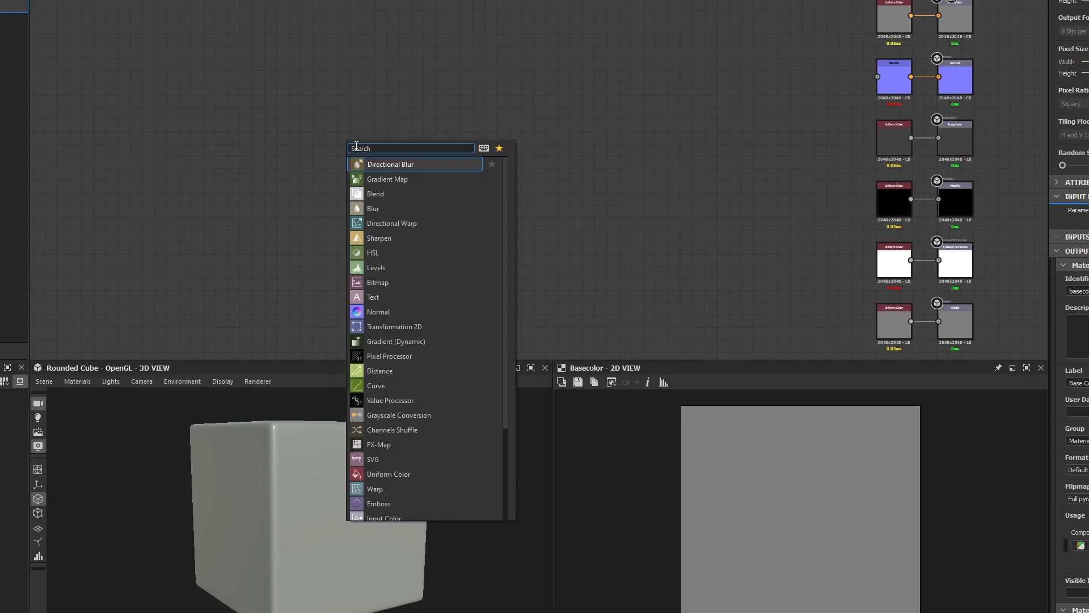
pyautogui.write('tile sampler')
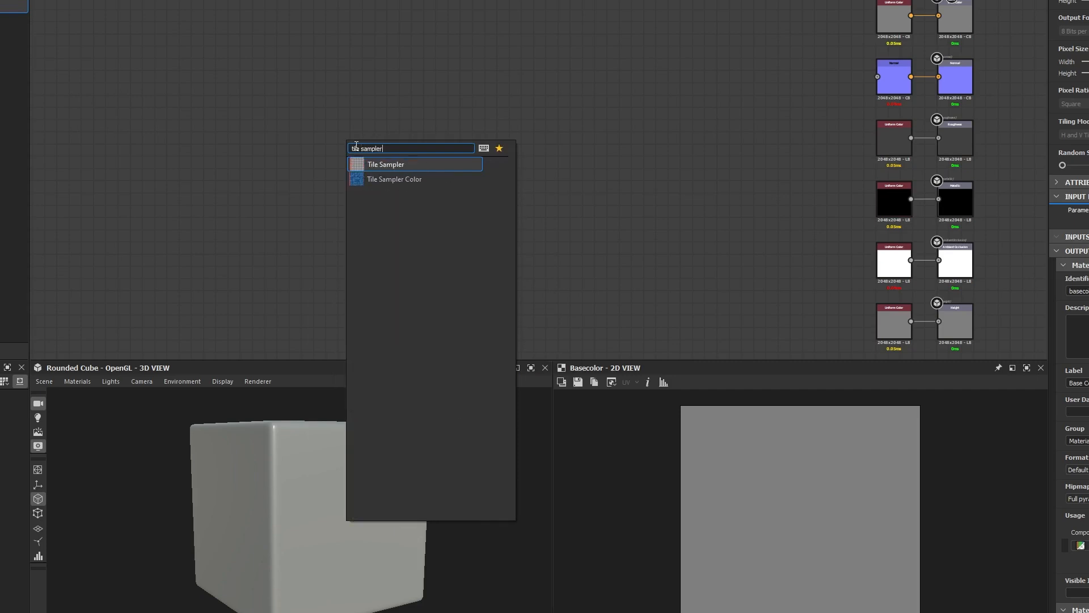
pyautogui.click(368, 170)
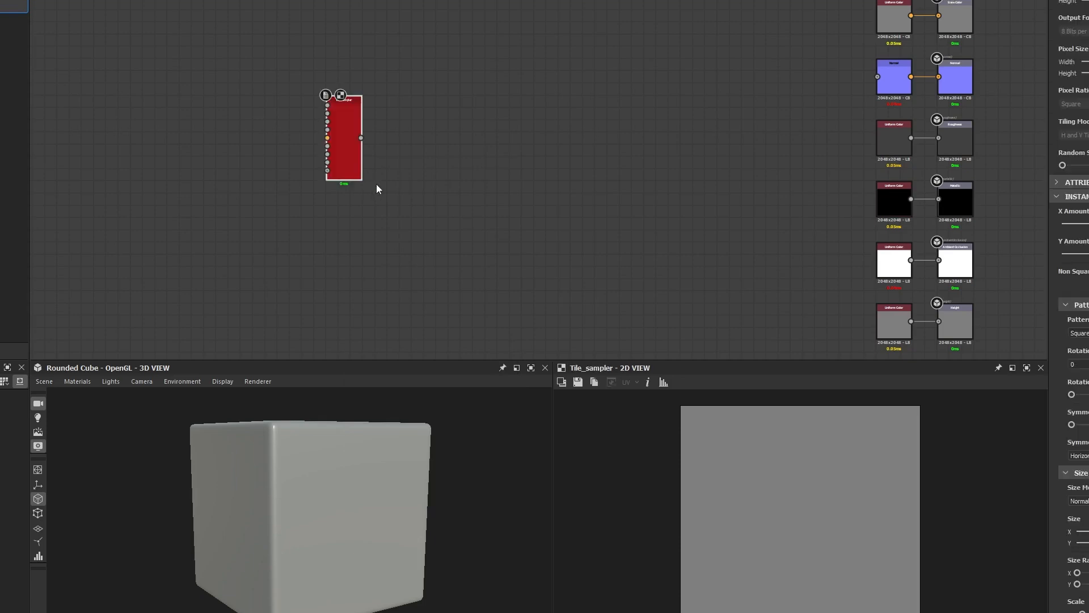
pyautogui.moveTo(345, 170); pyautogui.dragTo(77, 193)
# Step: Examine the Tile Sampler node's inputs and output up close, and look at the preview cube from above
pyautogui.moveTo(77, 193); pyautogui.dragTo(383, 136, button='middle')
pyautogui.scroll(4, 169, 129)
pyautogui.scroll(3, 285, 161)
pyautogui.moveTo(313, 153); pyautogui.dragTo(368, 58, button='middle')
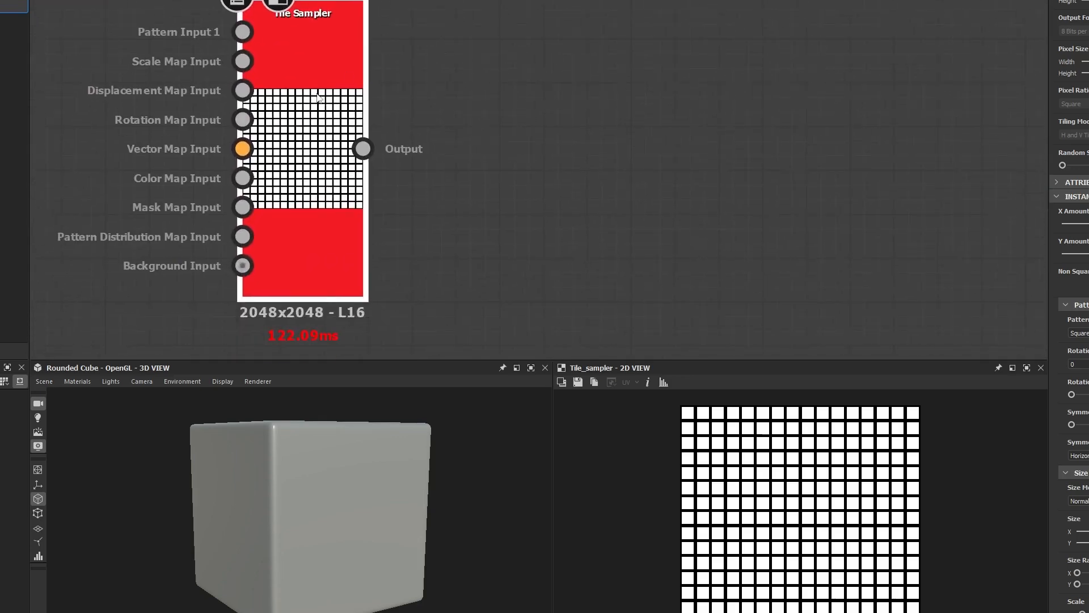
pyautogui.moveTo(308, 74); pyautogui.dragTo(301, 94, button='middle')
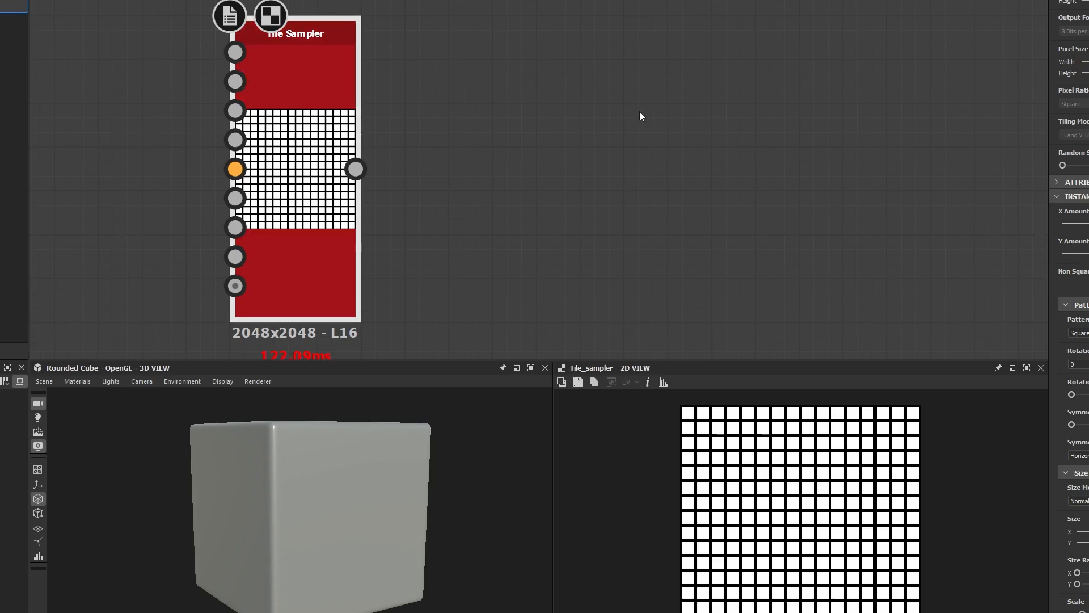
pyautogui.scroll(-3, 601, 158)
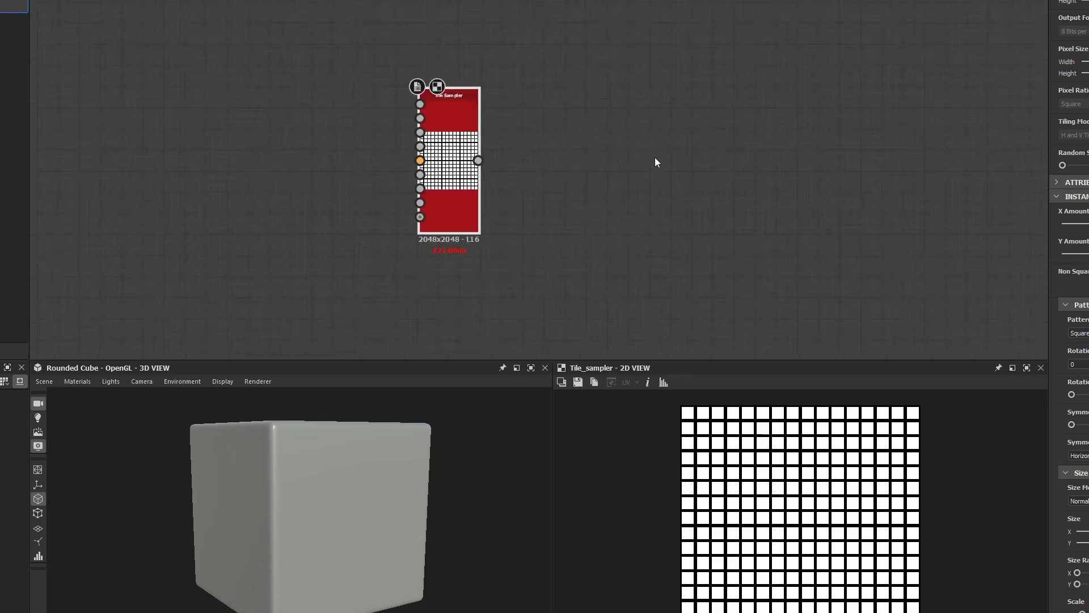
pyautogui.moveTo(657, 163); pyautogui.dragTo(304, 136, button='middle')
pyautogui.scroll(-2, 398, 135)
pyautogui.moveTo(349, 496); pyautogui.dragTo(329, 474)
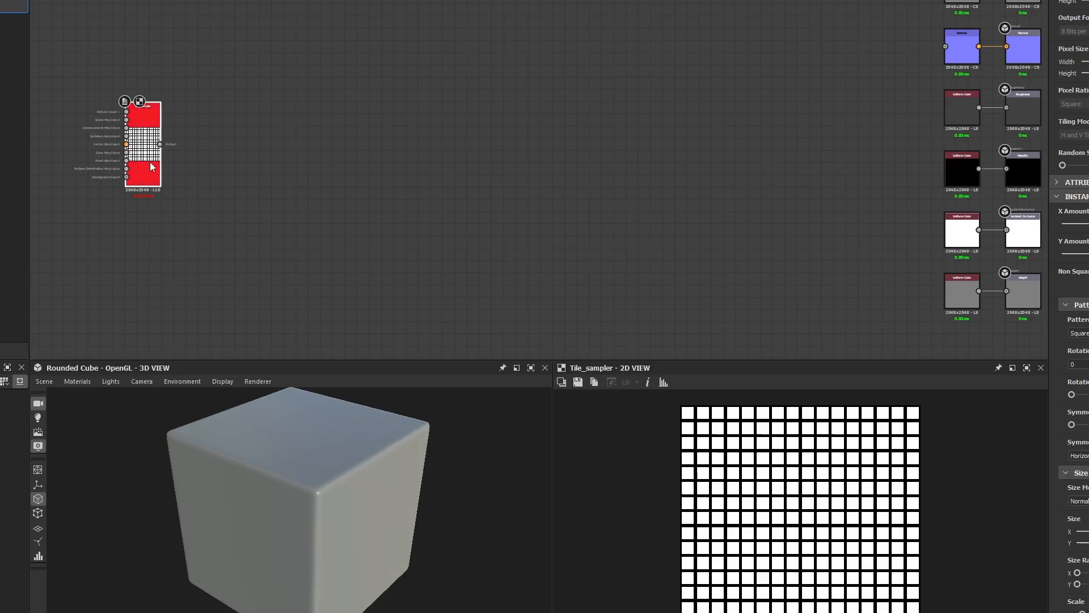
pyautogui.moveTo(162, 144); pyautogui.dragTo(294, 145)
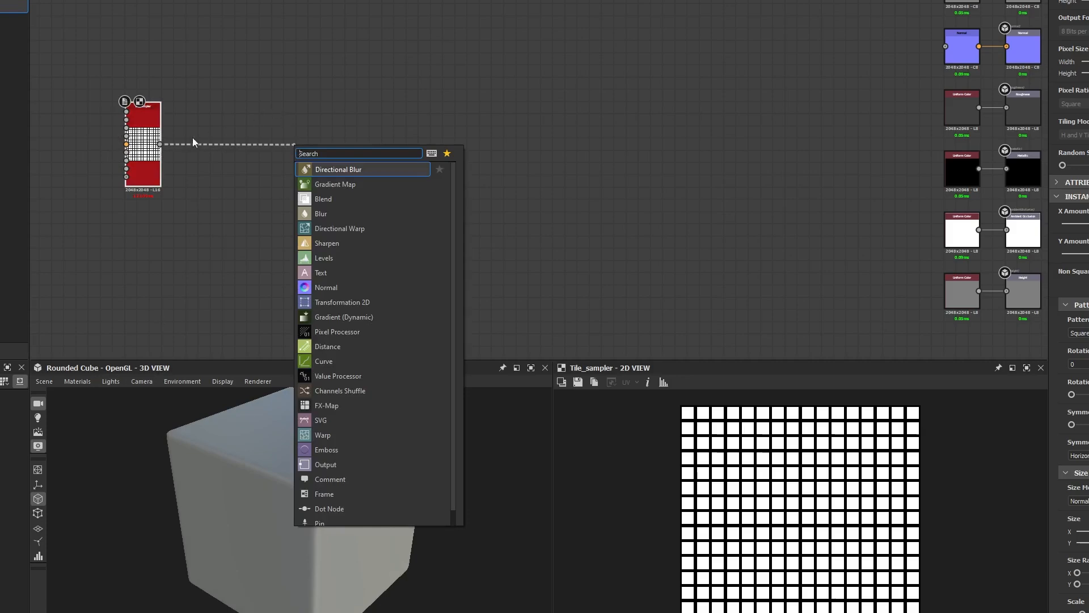
pyautogui.click(223, 105)
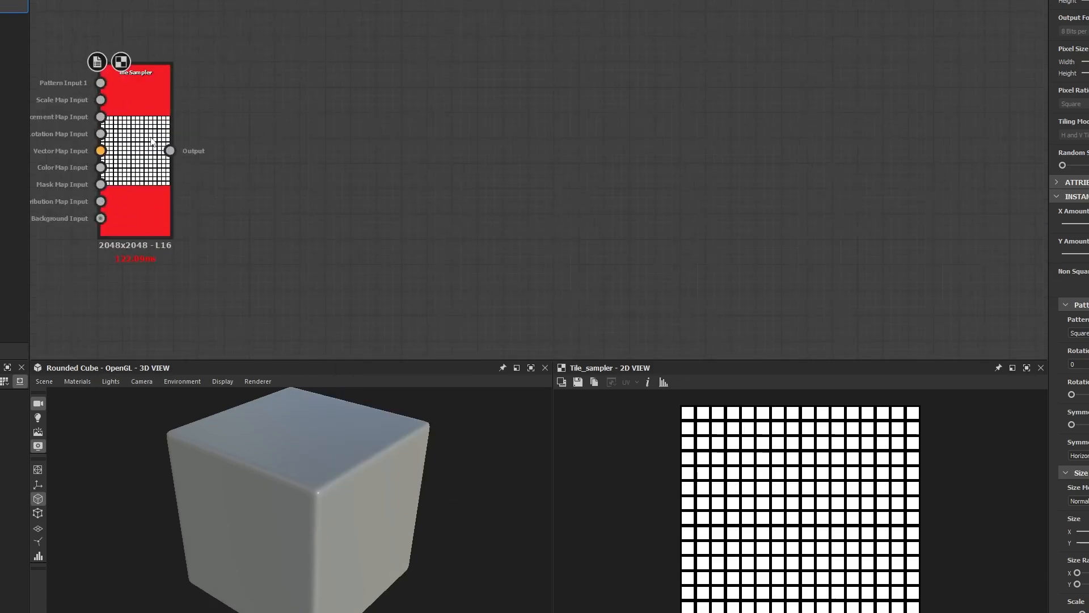
pyautogui.scroll(3, 169, 147)
pyautogui.scroll(-3, 168, 152)
pyautogui.scroll(-1, 169, 154)
# Step: Add a Levels node fed by the Tile Sampler output and place it just before the material output chain
pyautogui.moveTo(169, 152); pyautogui.dragTo(284, 141)
pyautogui.write('level')
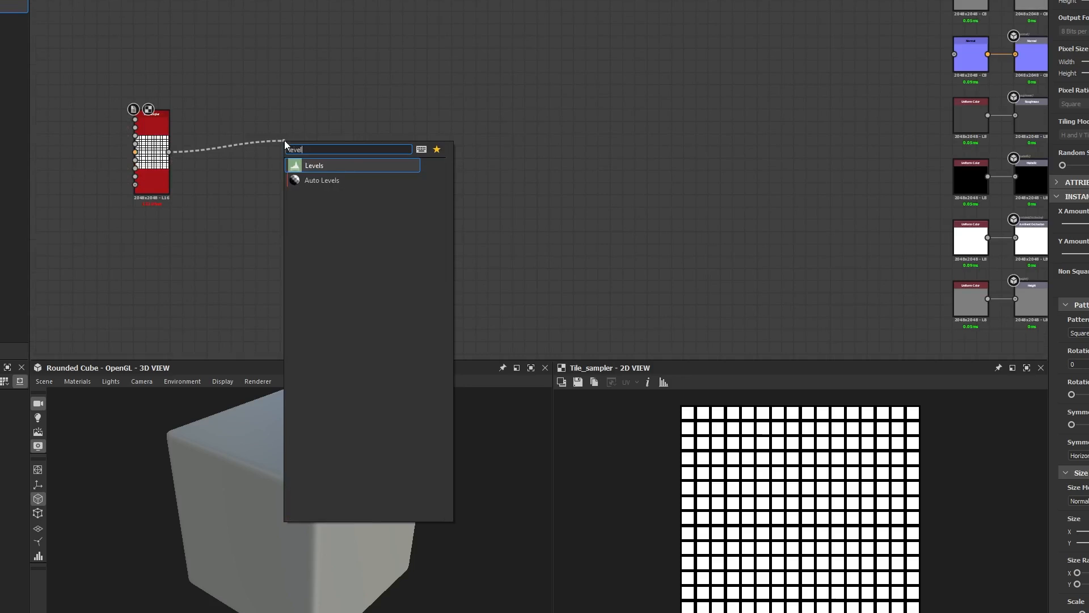
pyautogui.click(306, 164)
pyautogui.moveTo(301, 159); pyautogui.dragTo(863, 170)
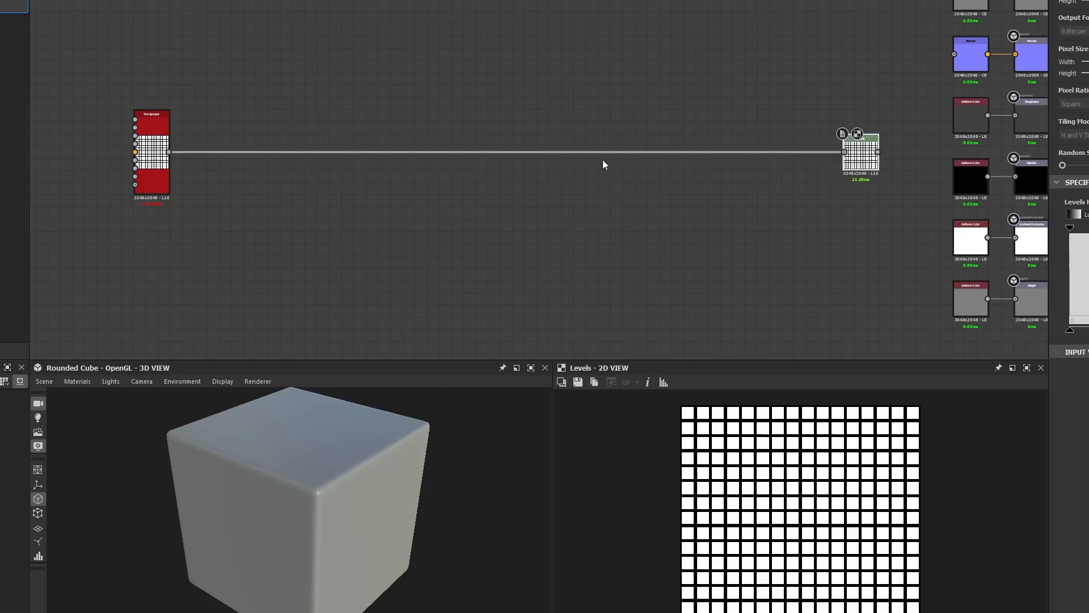
pyautogui.click(512, 239)
# Step: Connect the Levels output to the Height output node and delete the grey Uniform Color node that fed it
pyautogui.moveTo(704, 87); pyautogui.dragTo(422, 72, button='middle')
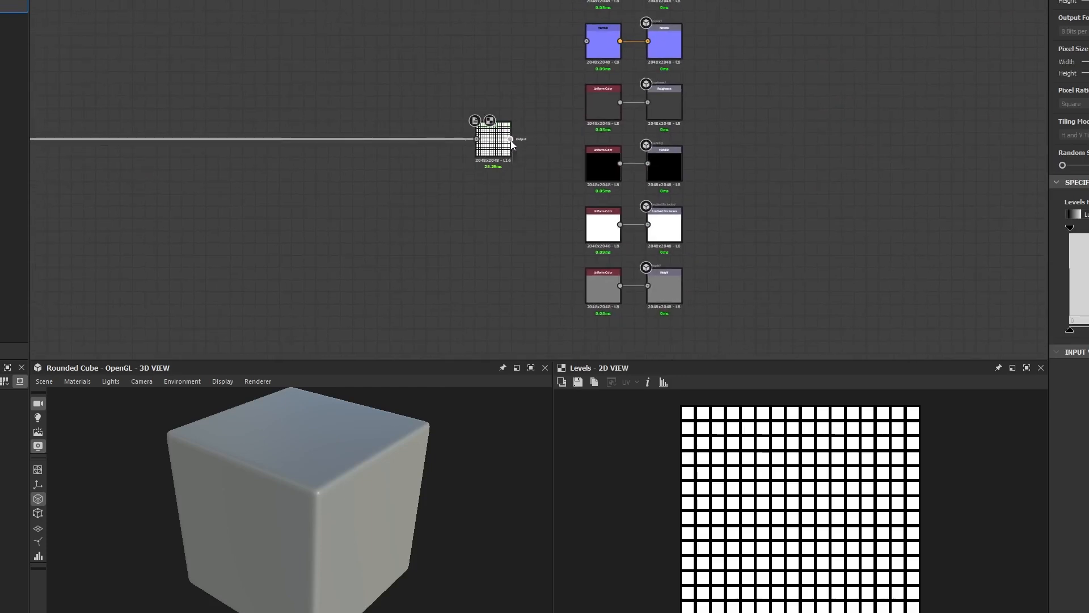
pyautogui.moveTo(511, 139); pyautogui.dragTo(648, 285)
pyautogui.click(597, 298)
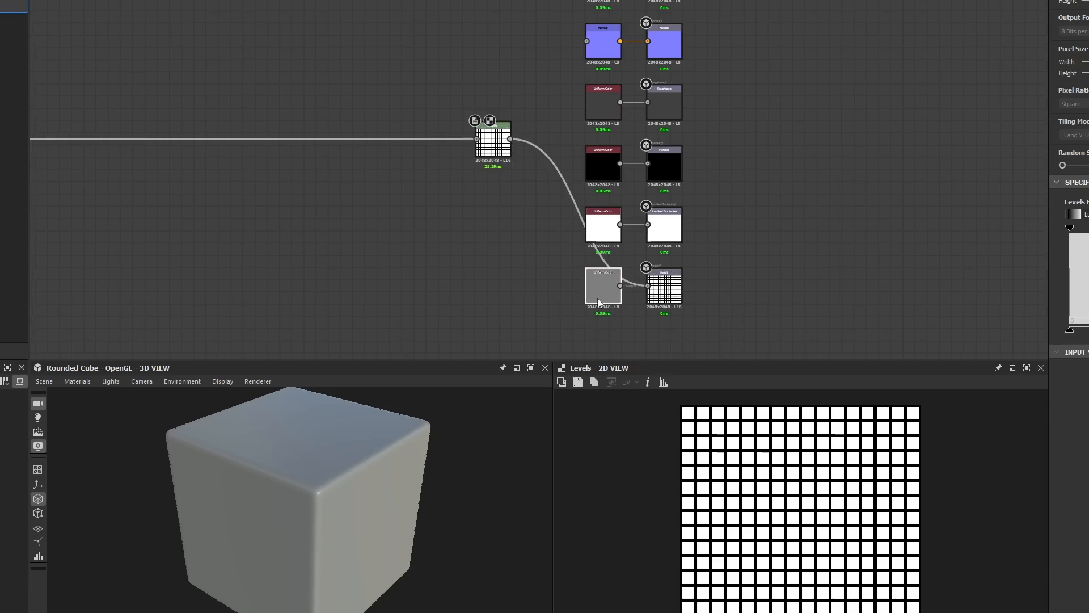
pyautogui.scroll(3, 597, 295)
pyautogui.scroll(2, 564, 295)
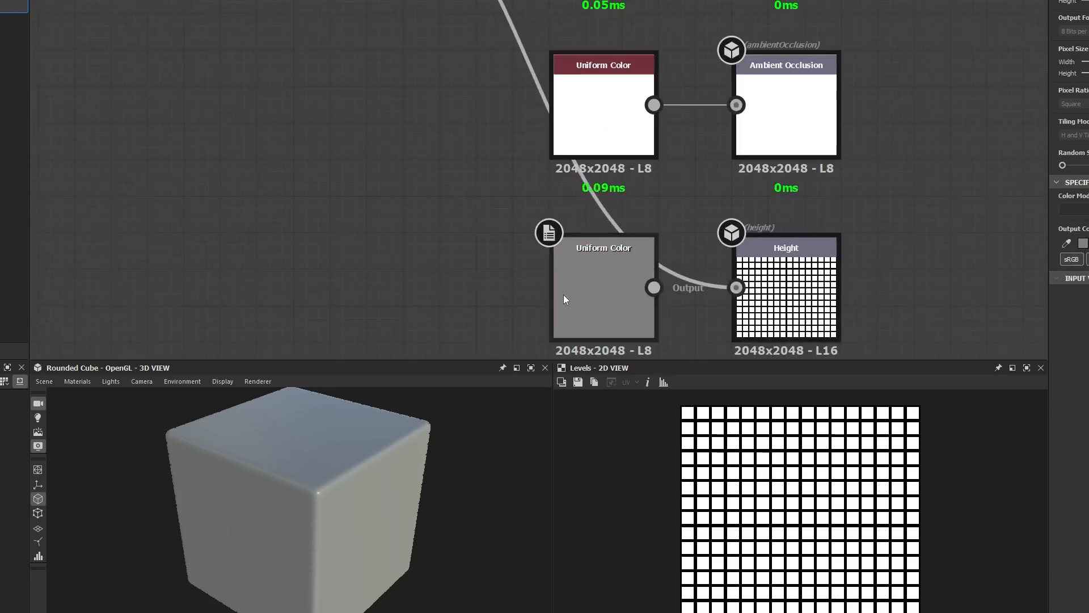
pyautogui.click(563, 295)
pyautogui.press('Delete')
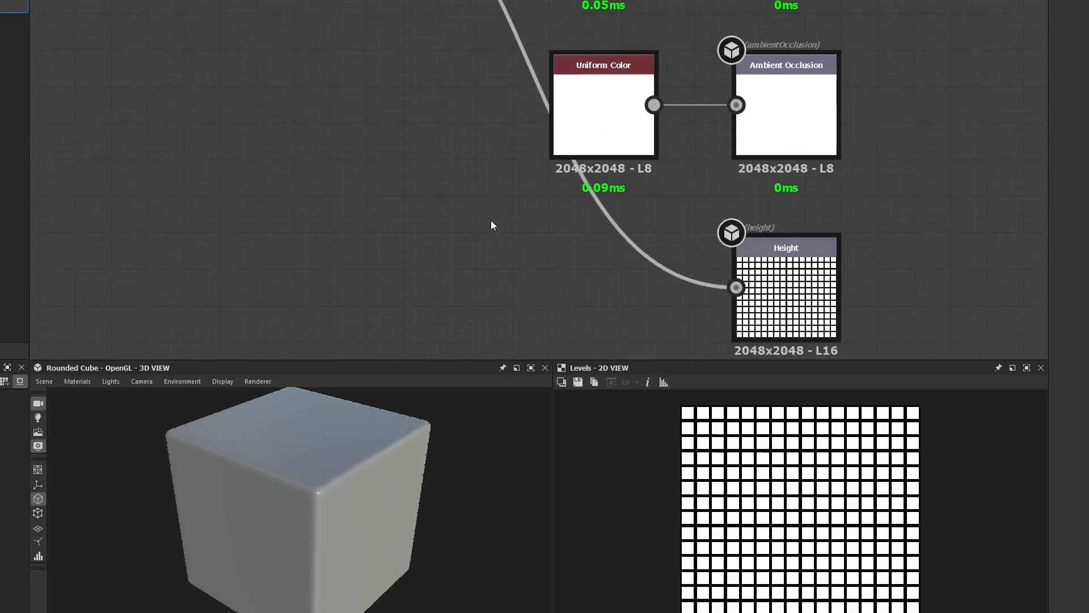
# Step: Add an Ambient Occlusion (HBAO) node fed by the Levels output, below the Levels node
pyautogui.scroll(-3, 491, 225)
pyautogui.moveTo(441, 143); pyautogui.dragTo(502, 149, button='middle')
pyautogui.moveTo(455, 40); pyautogui.dragTo(527, 309)
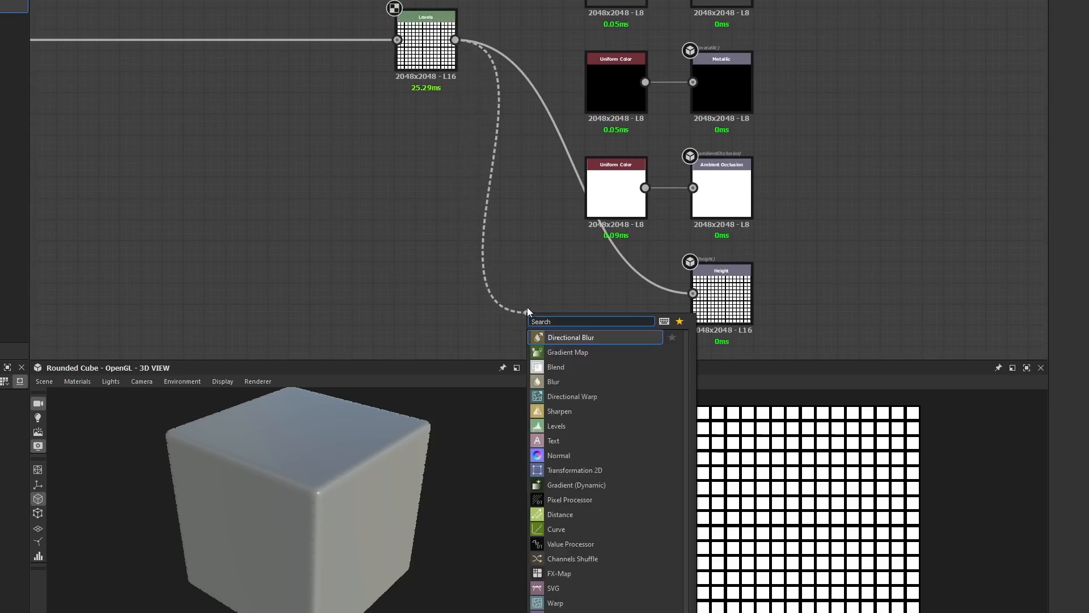
pyautogui.write('ambient')
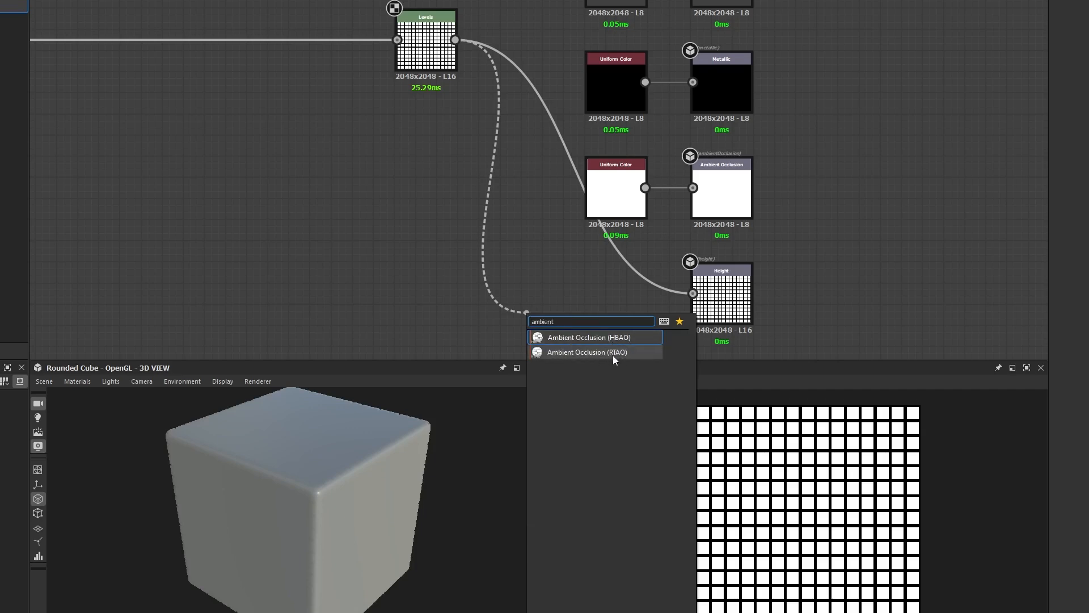
pyautogui.moveTo(613, 357)
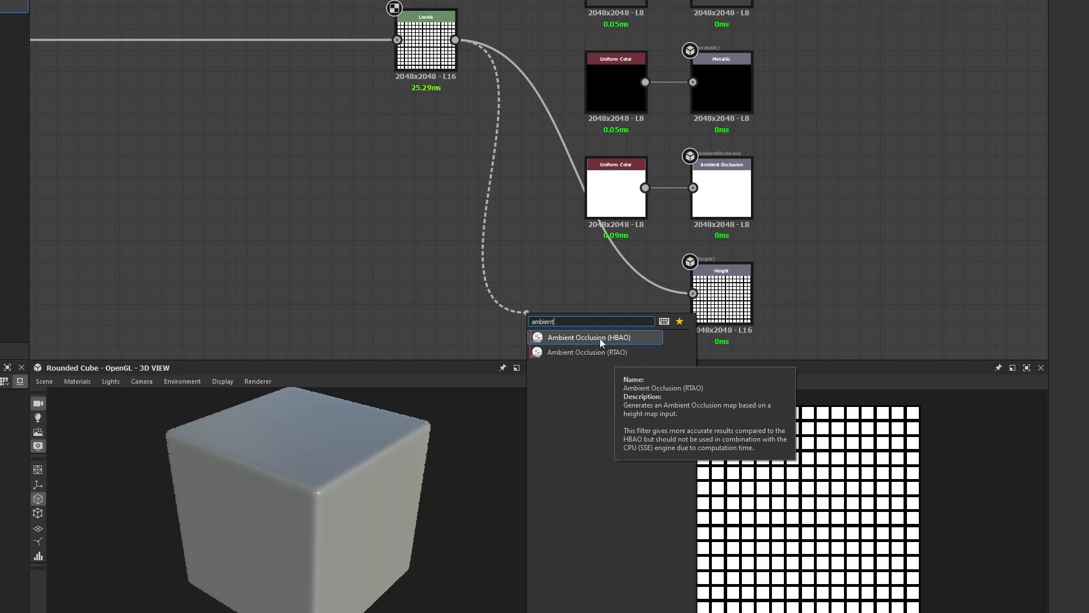
pyautogui.moveTo(601, 338)
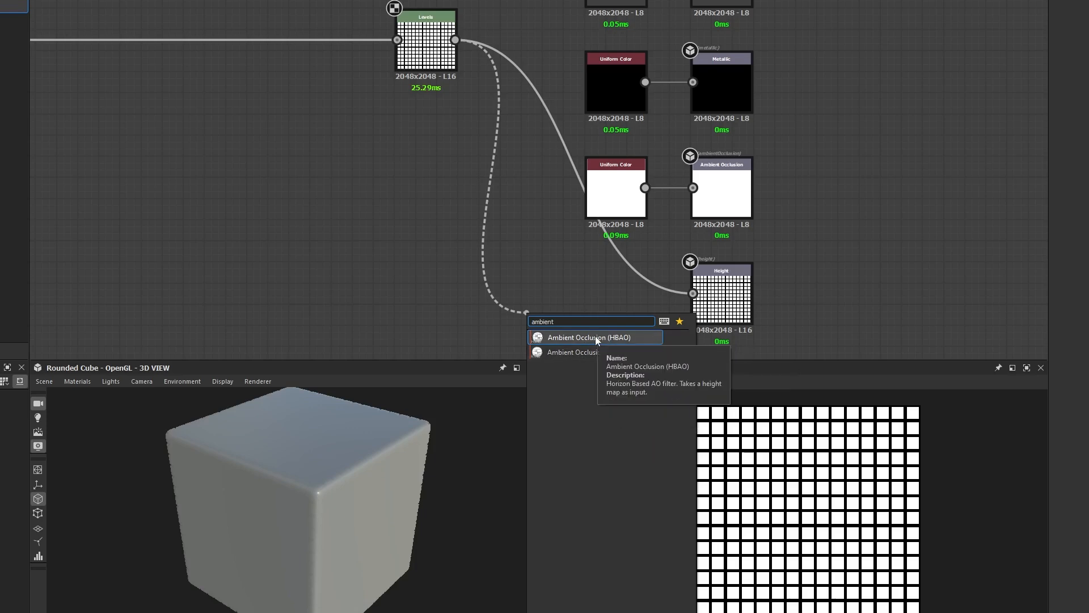
pyautogui.click(600, 339)
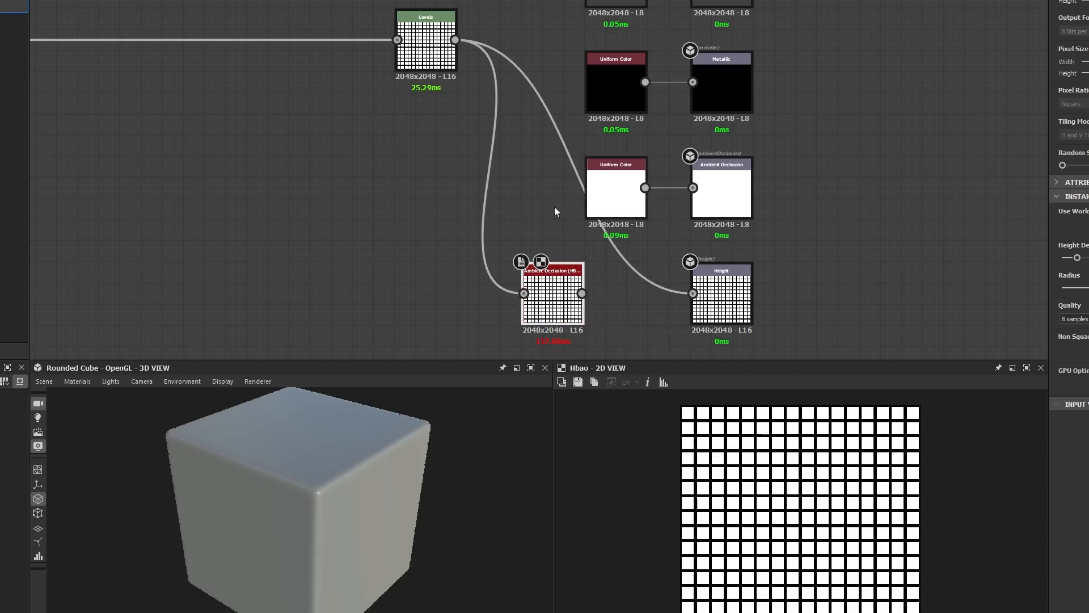
# Step: Replace the white Uniform Color node with the Ambient Occlusion (HBAO) node as the source of the Ambient Occlusion output
pyautogui.click(606, 196)
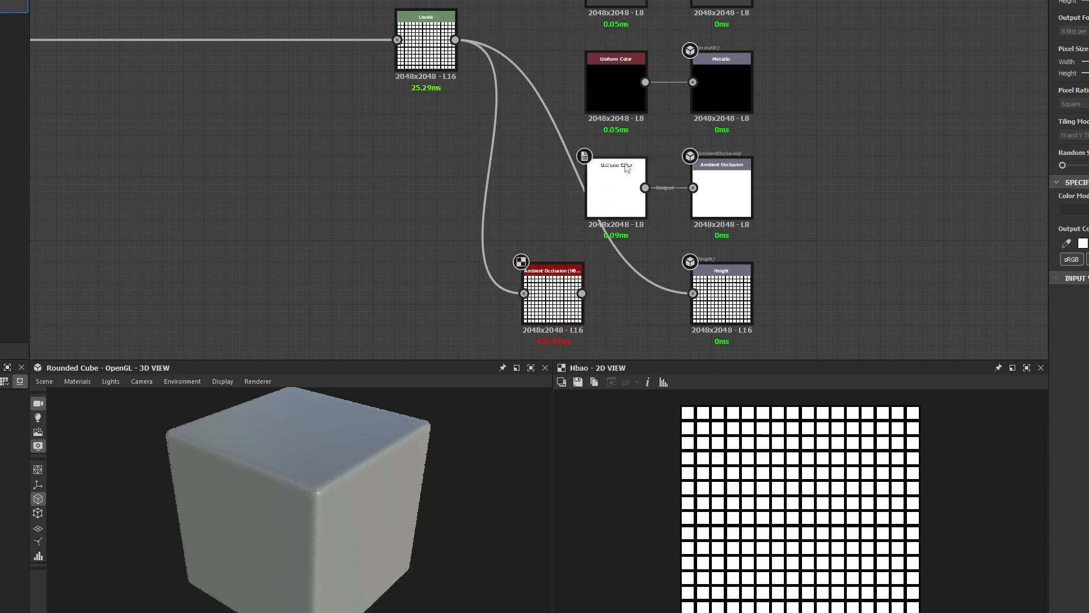
pyautogui.press('Delete')
pyautogui.moveTo(546, 306); pyautogui.dragTo(716, 193)
pyautogui.moveTo(451, 489); pyautogui.dragTo(334, 447)
# Step: Connect the Levels output to the Normal node's input and show the resulting normal map in the 2D view
pyautogui.moveTo(539, 30); pyautogui.dragTo(586, 279, button='middle')
pyautogui.moveTo(500, 286); pyautogui.dragTo(640, 111)
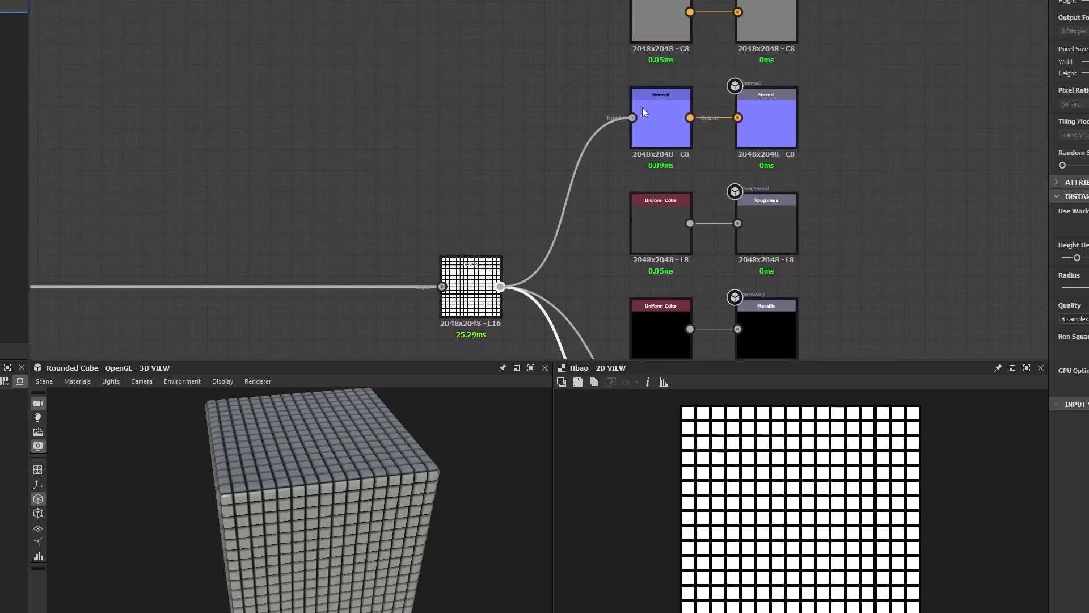
pyautogui.click(658, 107)
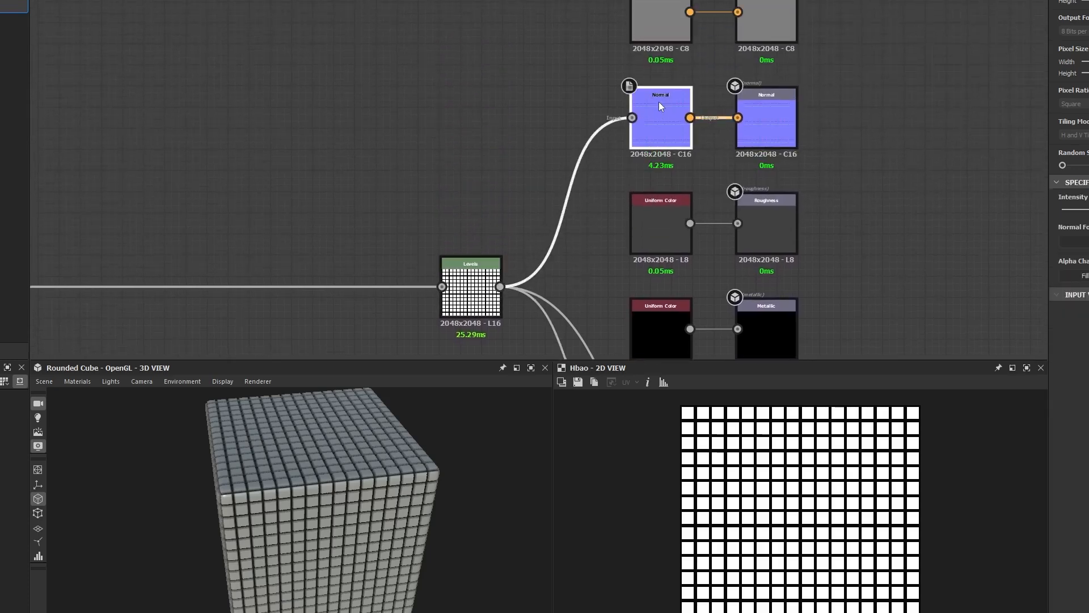
pyautogui.click(763, 116)
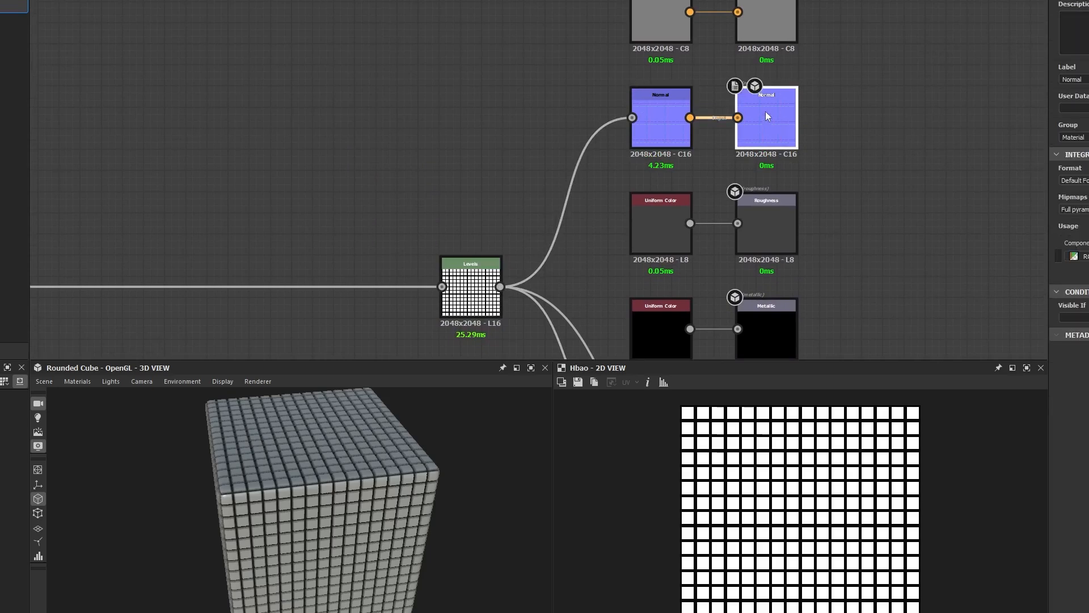
pyautogui.doubleClick(665, 141)
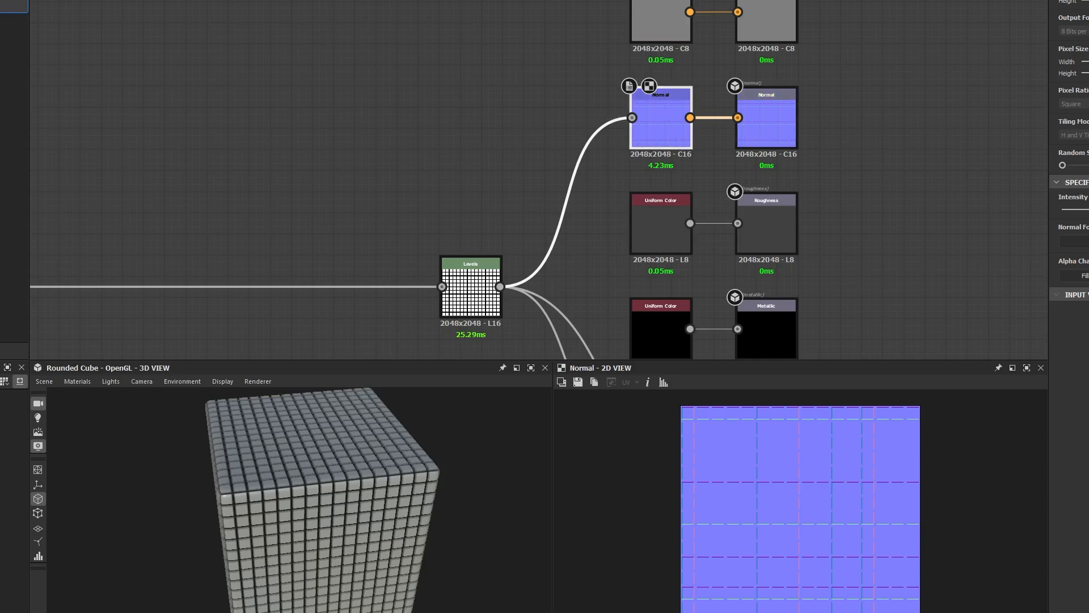
pyautogui.moveTo(267, 431); pyautogui.dragTo(230, 461)
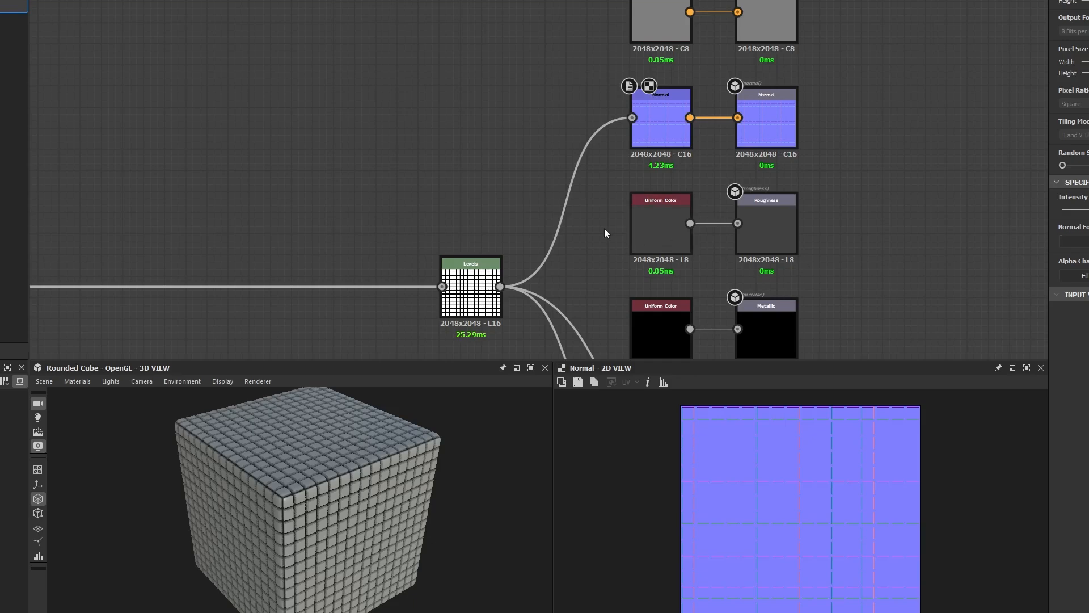
# Step: Show the Levels node in the 2D view and inspect the tile pattern on the preview cube from several angles
pyautogui.scroll(-3, 401, 176)
pyautogui.moveTo(401, 178); pyautogui.dragTo(500, 109, button='middle')
pyautogui.doubleClick(542, 176)
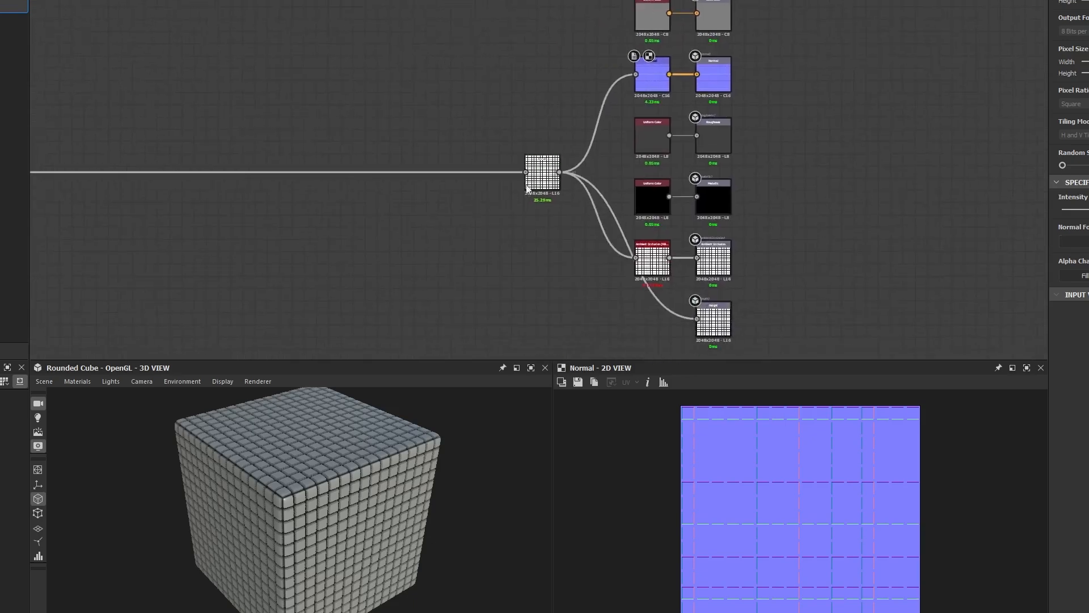
pyautogui.moveTo(374, 414); pyautogui.dragTo(396, 447)
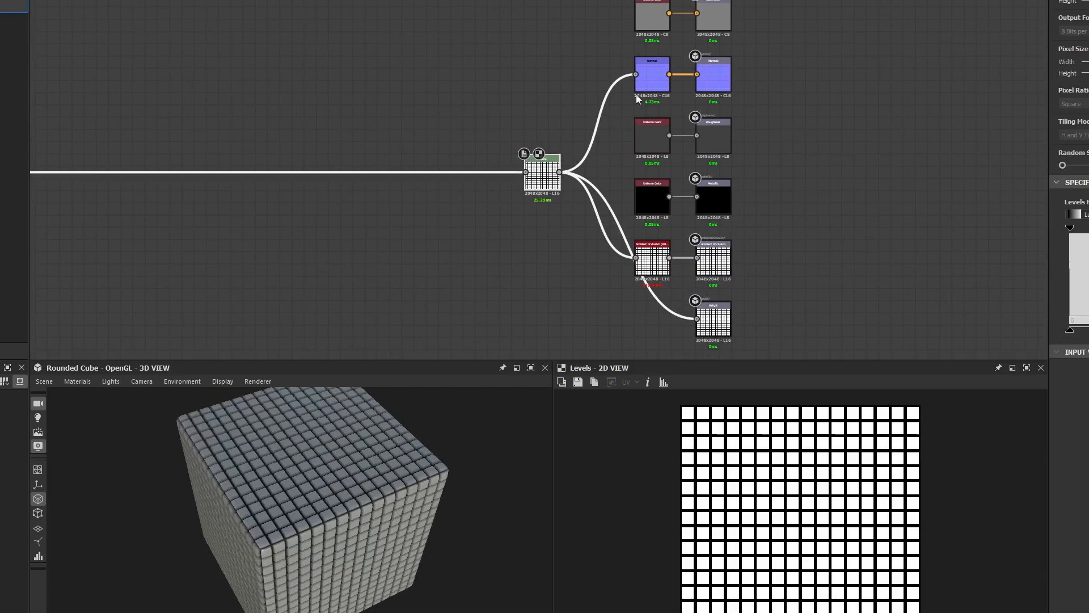
pyautogui.moveTo(346, 469); pyautogui.dragTo(299, 513)
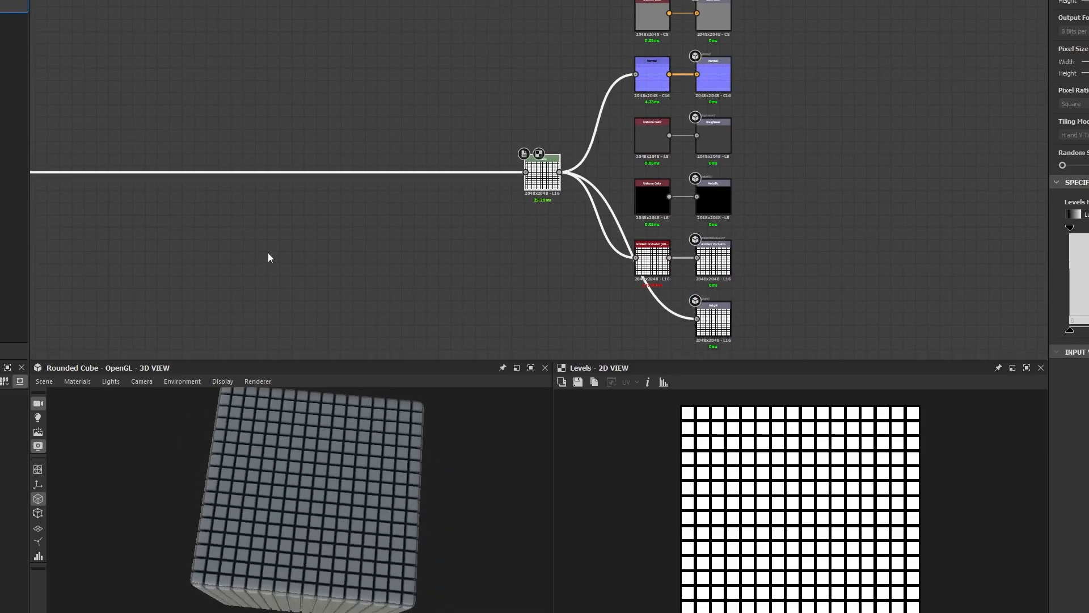
# Step: Select the Tile Sampler node to open its parameters and show its output in the 2D view
pyautogui.moveTo(268, 253); pyautogui.dragTo(725, 229, button='middle')
pyautogui.click(293, 166)
pyautogui.doubleClick(294, 166)
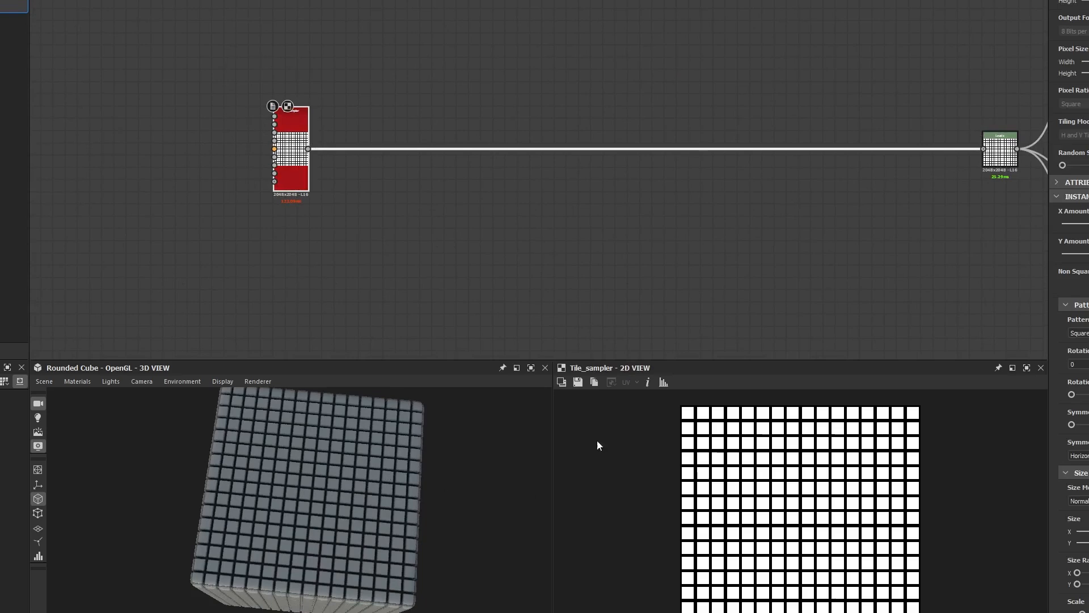
# Step: Switch the 3D preview mesh from the rounded cube to Plane (hi-res) and view it from an angle
pyautogui.moveTo(375, 470); pyautogui.dragTo(351, 436)
pyautogui.moveTo(238, 483); pyautogui.dragTo(253, 484)
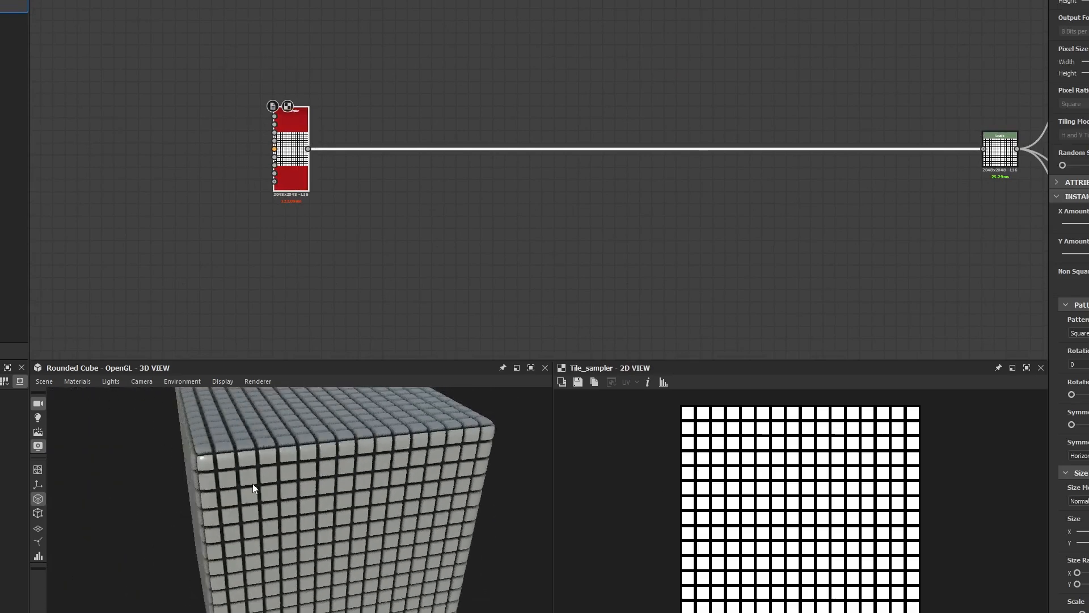
pyautogui.moveTo(253, 484); pyautogui.dragTo(187, 424, button='right')
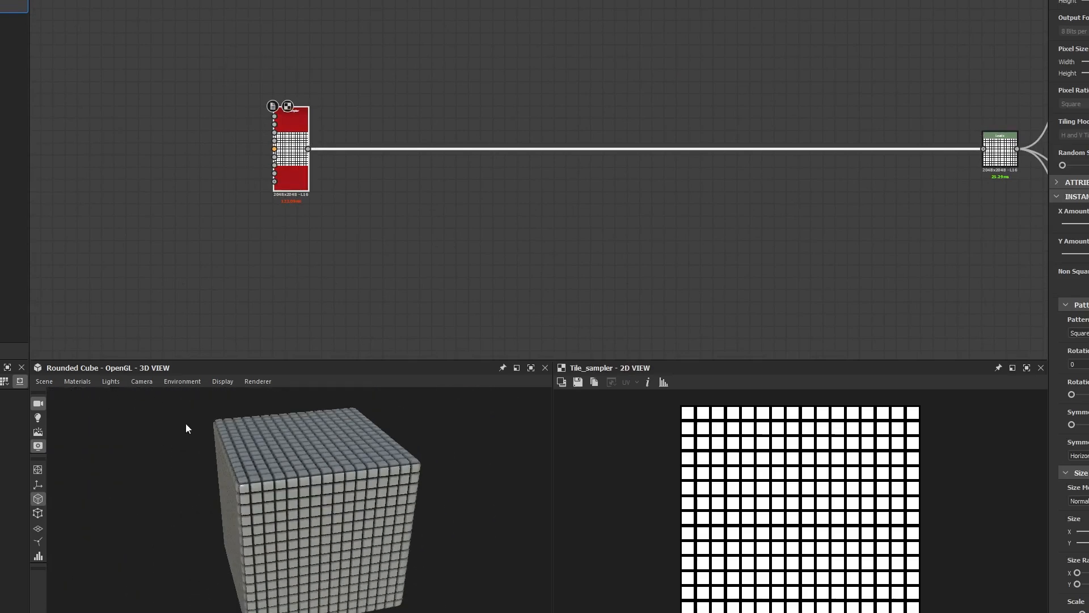
pyautogui.click(49, 383)
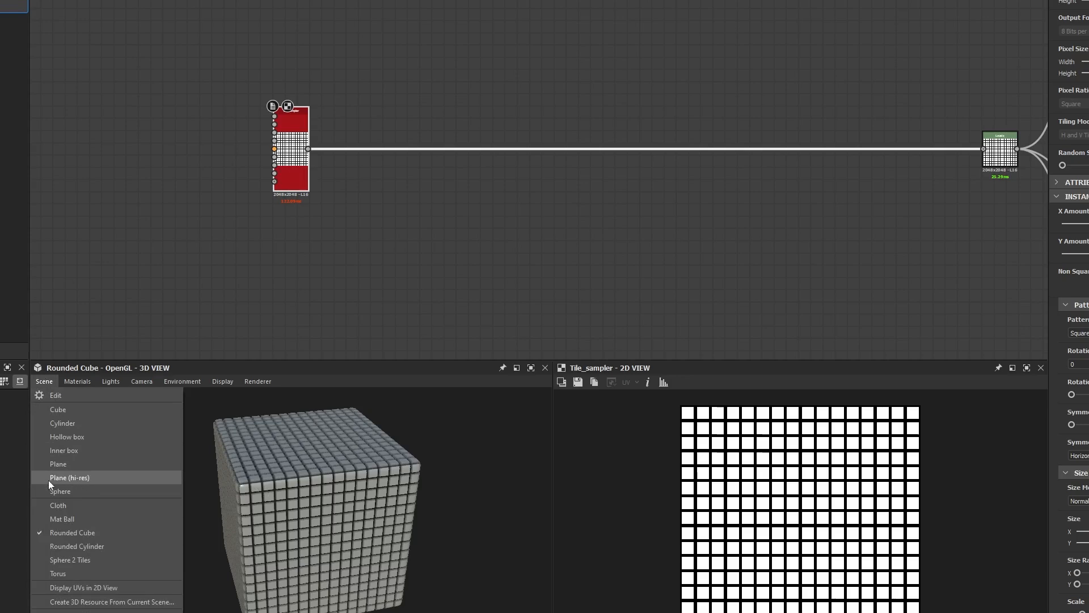
pyautogui.click(80, 477)
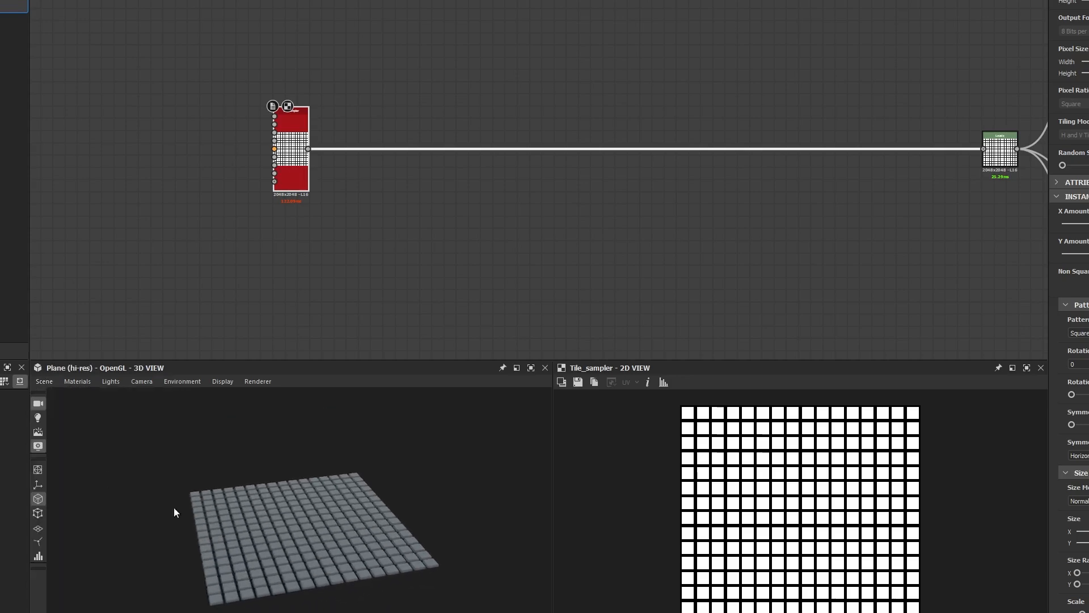
pyautogui.moveTo(247, 515); pyautogui.dragTo(203, 544)
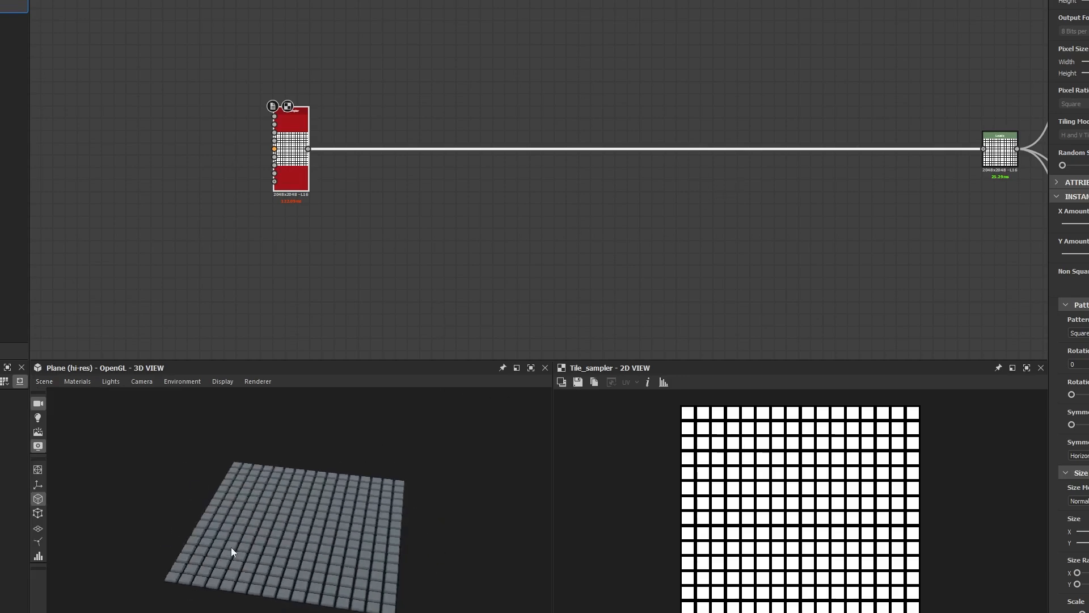
# Step: Show the Height output node in the 2D view and inspect the displaced plane from a lower angle
pyautogui.moveTo(634, 258); pyautogui.dragTo(525, 249, button='middle')
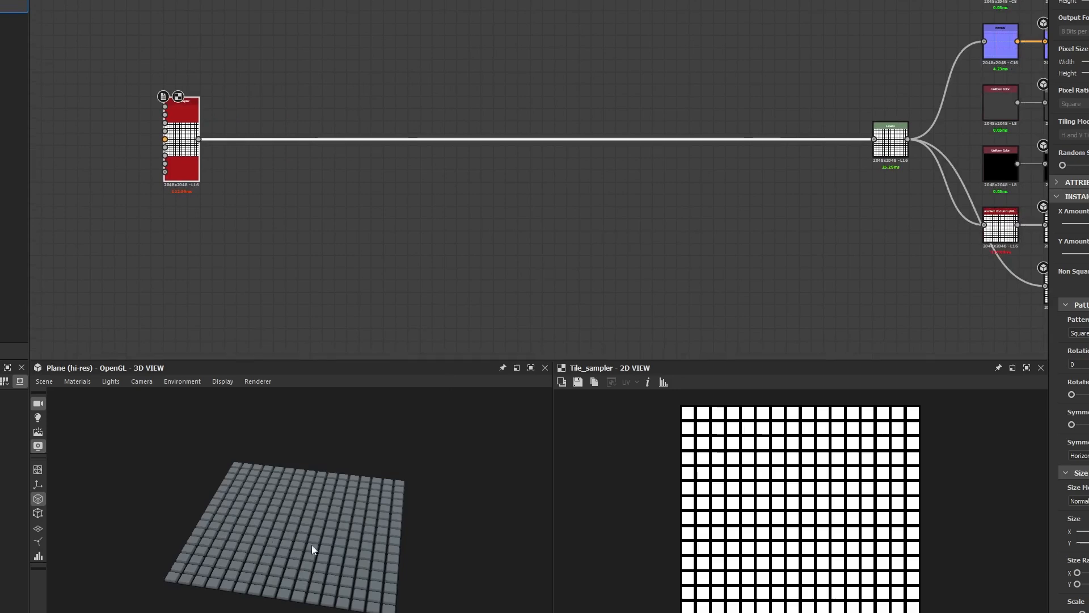
pyautogui.moveTo(768, 154); pyautogui.dragTo(273, 94, button='middle')
pyautogui.scroll(8, 596, 247)
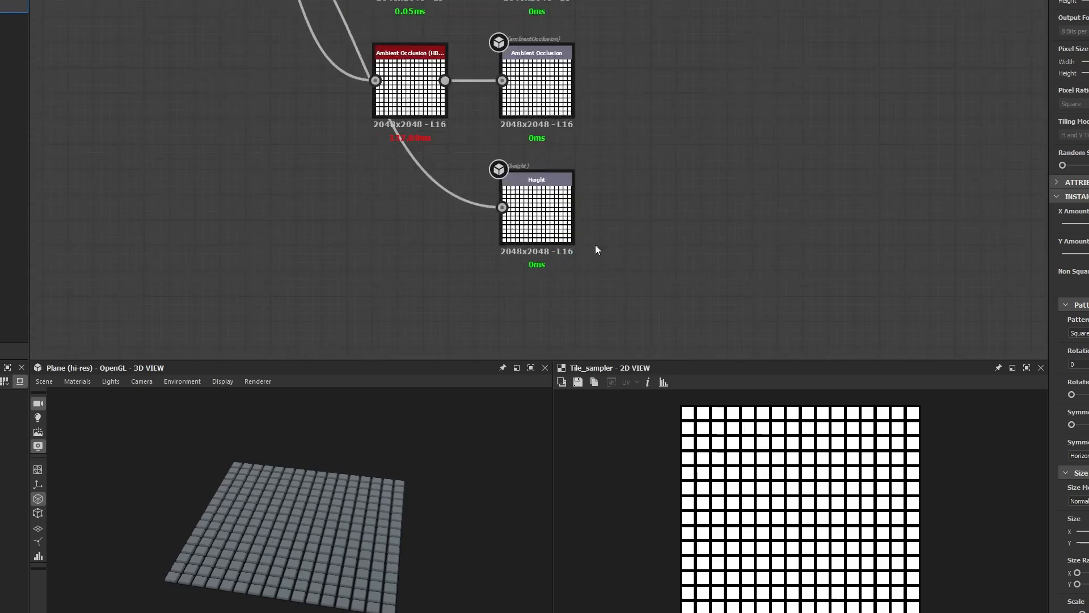
pyautogui.doubleClick(540, 181)
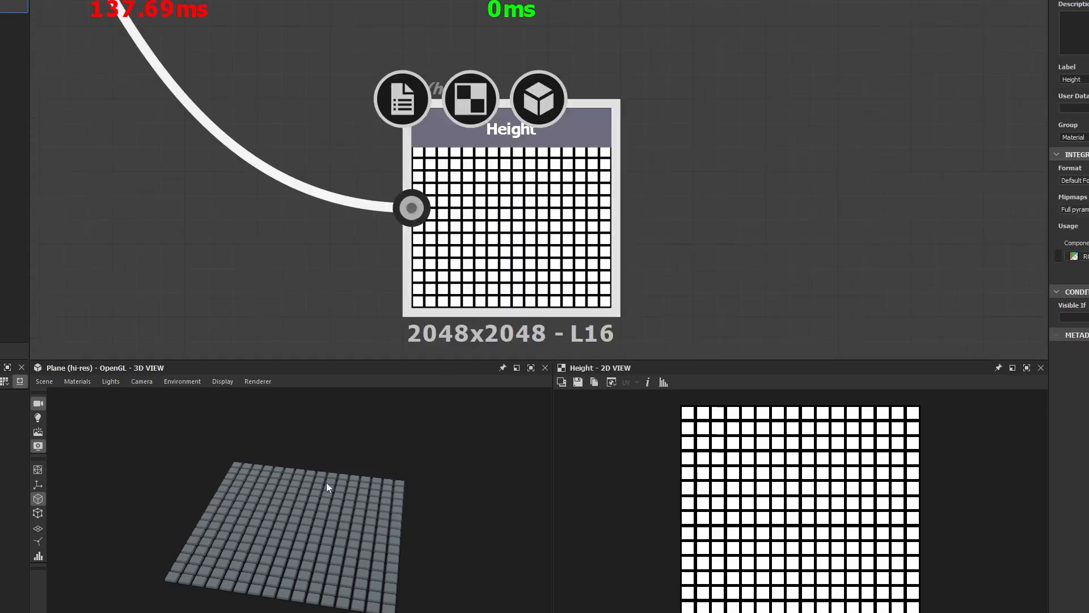
pyautogui.moveTo(325, 482)
pyautogui.mouseDown()
pyautogui.moveTo(250, 597)
pyautogui.moveTo(280, 471)
pyautogui.moveTo(329, 476)
pyautogui.mouseUp()
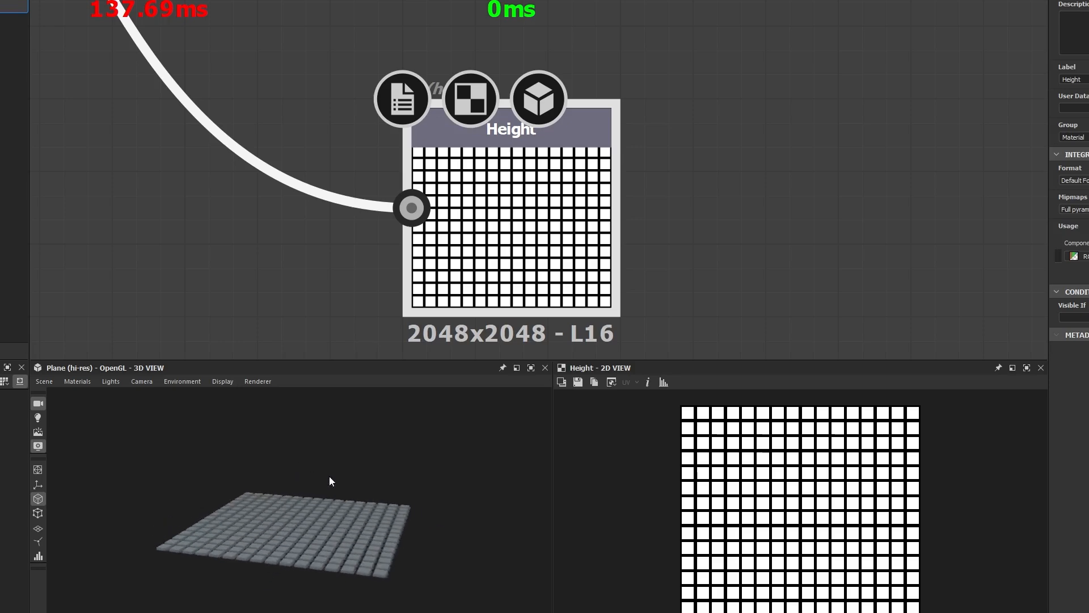
# Step: Open the Default preview material for editing and set its Adobe Standard Material shader to Tesselation + Displacement
pyautogui.scroll(-3, 289, 315)
pyautogui.moveTo(115, 257); pyautogui.dragTo(516, 258, button='middle')
pyautogui.moveTo(81, 237); pyautogui.dragTo(336, 256, button='middle')
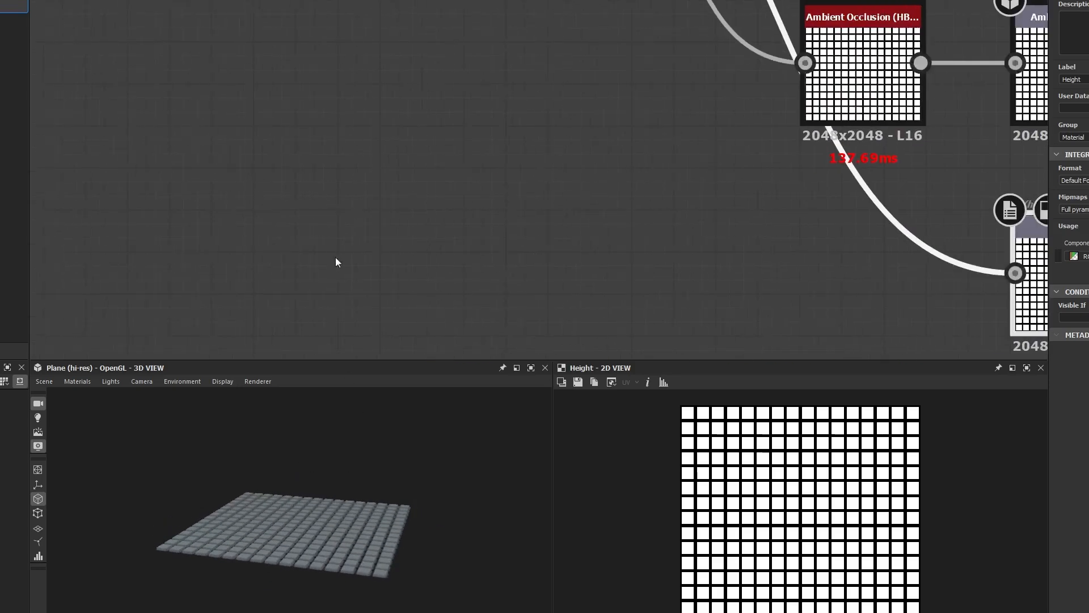
pyautogui.click(76, 382)
pyautogui.moveTo(79, 396)
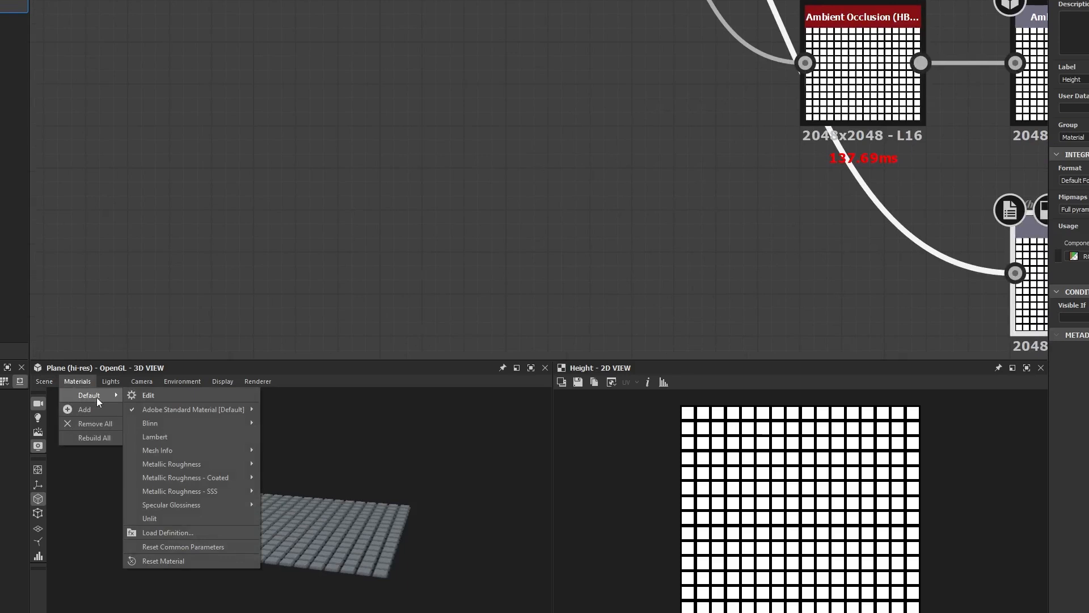
pyautogui.click(148, 395)
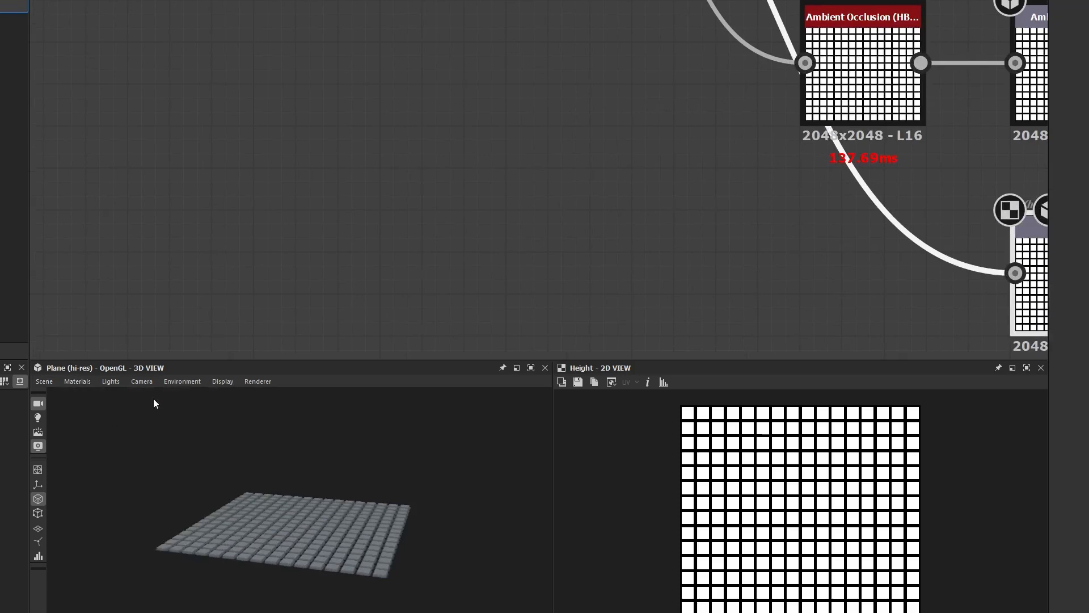
pyautogui.click(66, 384)
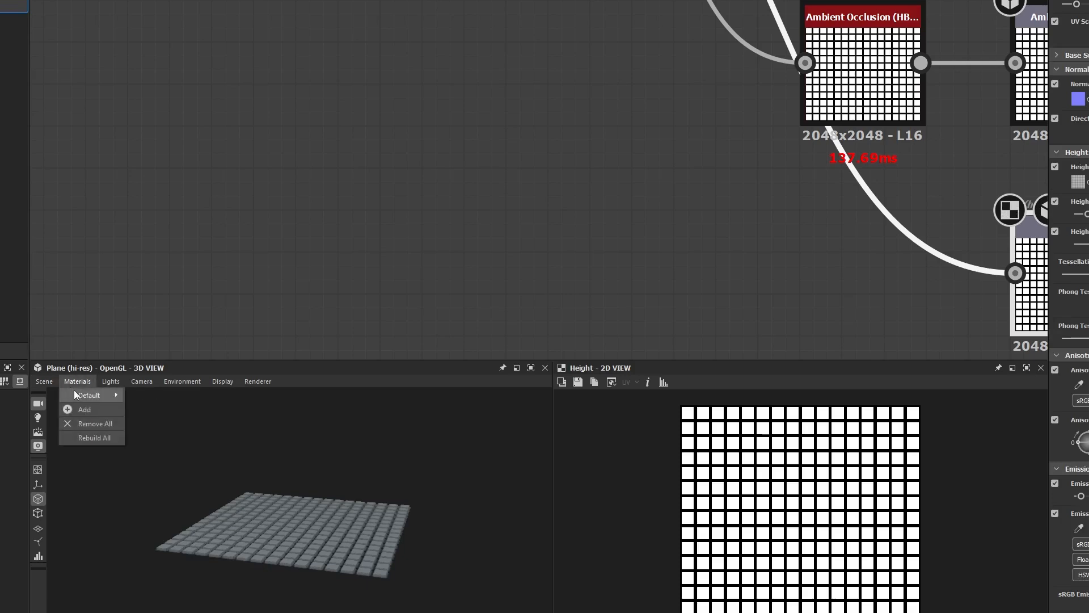
pyautogui.moveTo(82, 397)
pyautogui.moveTo(188, 416)
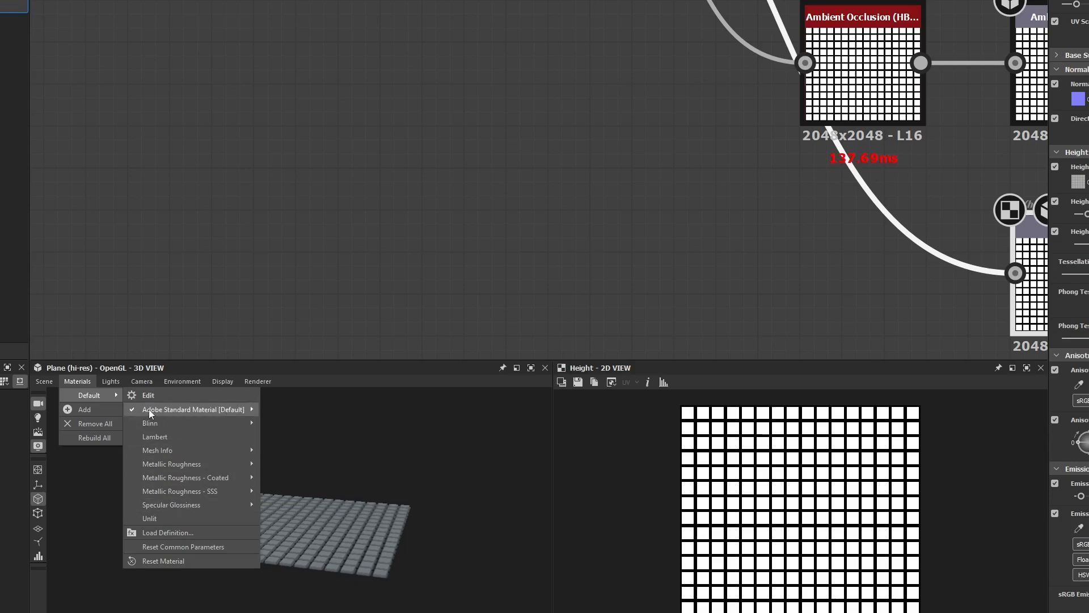
pyautogui.moveTo(151, 414)
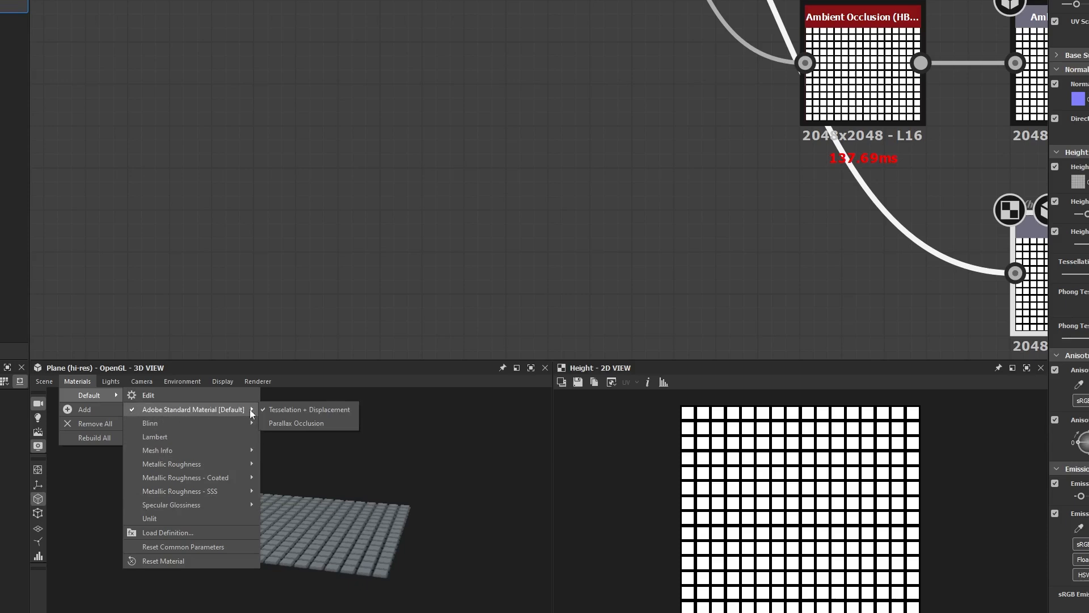
pyautogui.click(313, 418)
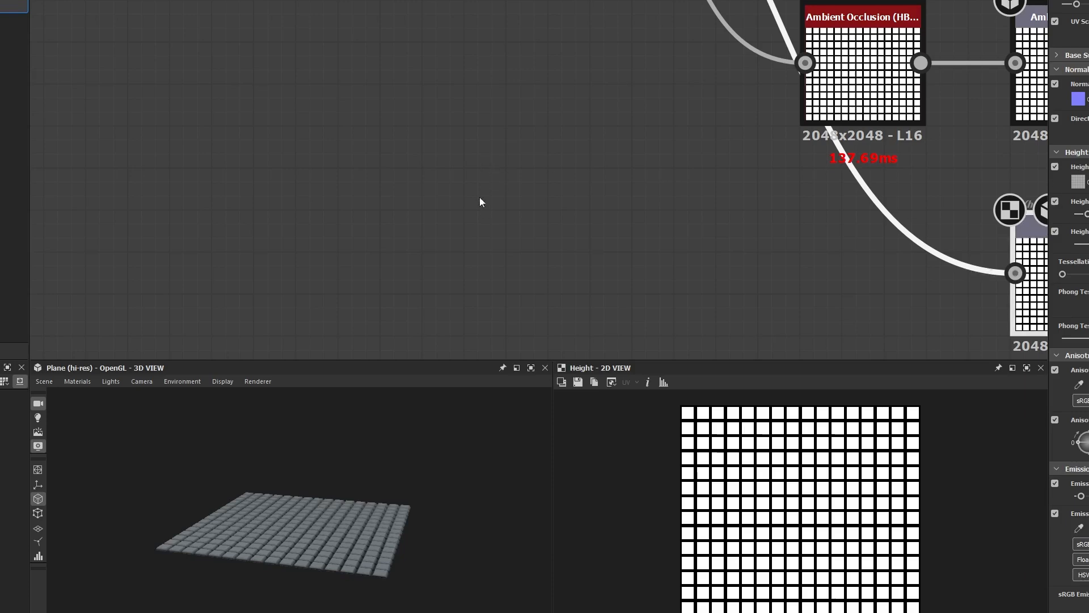
# Step: Set the Tile Sampler node's X Amount and Y Amount to 4 with its output shown in the 2D view
pyautogui.scroll(-8, 260, 102)
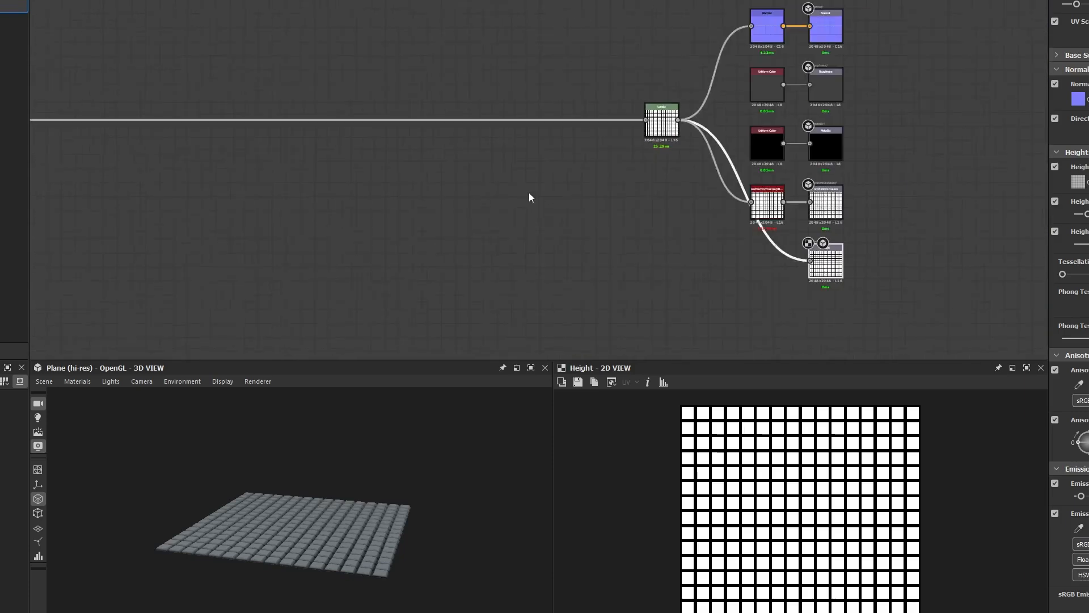
pyautogui.moveTo(304, 152); pyautogui.dragTo(683, 165, button='middle')
pyautogui.moveTo(363, 139); pyautogui.dragTo(453, 173, button='middle')
pyautogui.scroll(8, 453, 173)
pyautogui.moveTo(613, 200); pyautogui.dragTo(612, 211, button='middle')
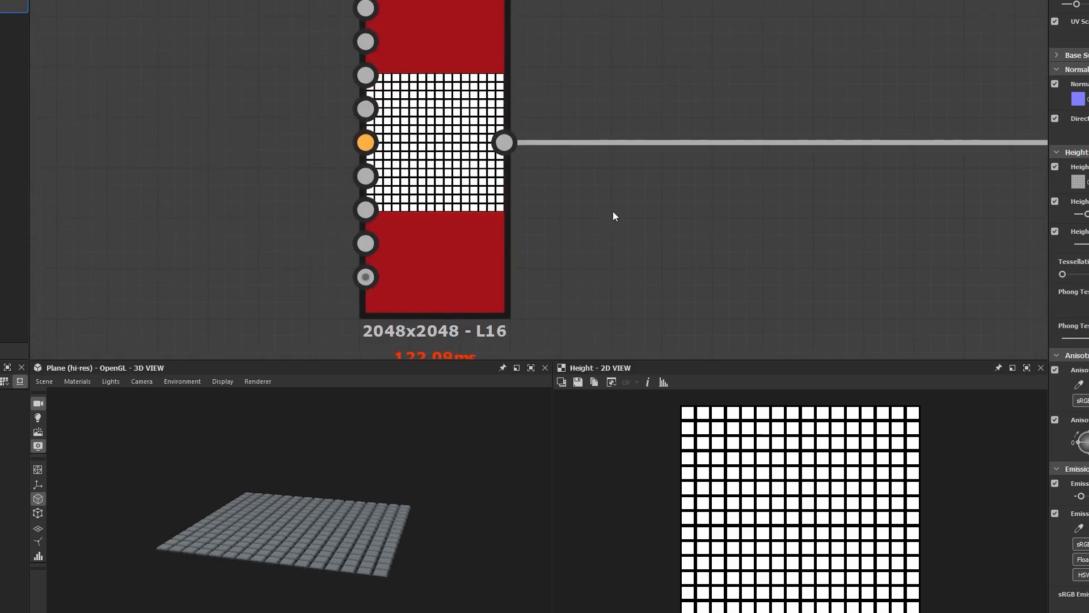
pyautogui.scroll(-3, 612, 211)
pyautogui.click(524, 110)
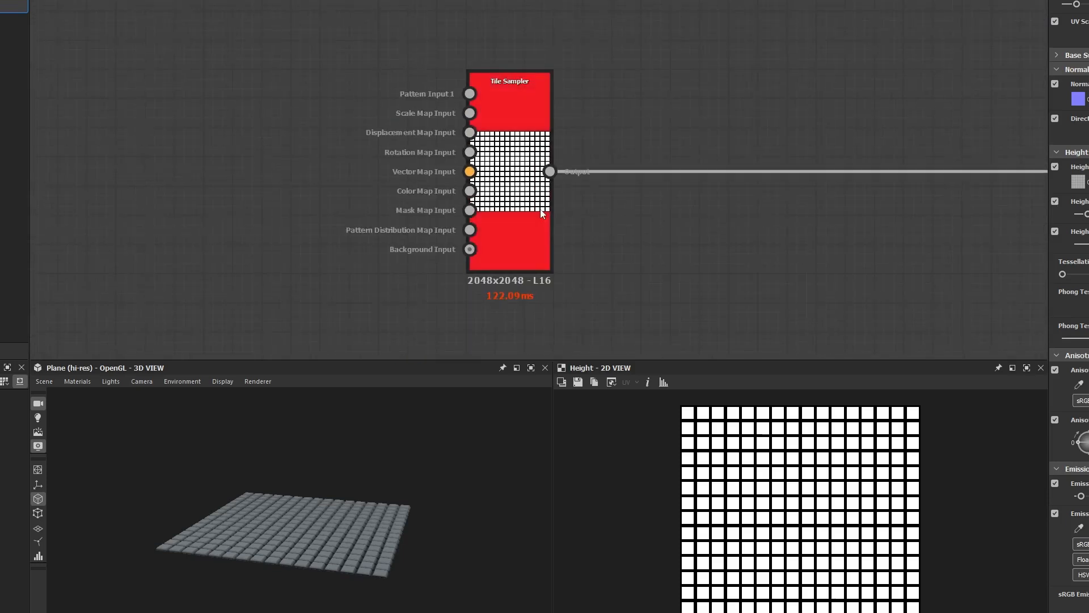
pyautogui.doubleClick(524, 110)
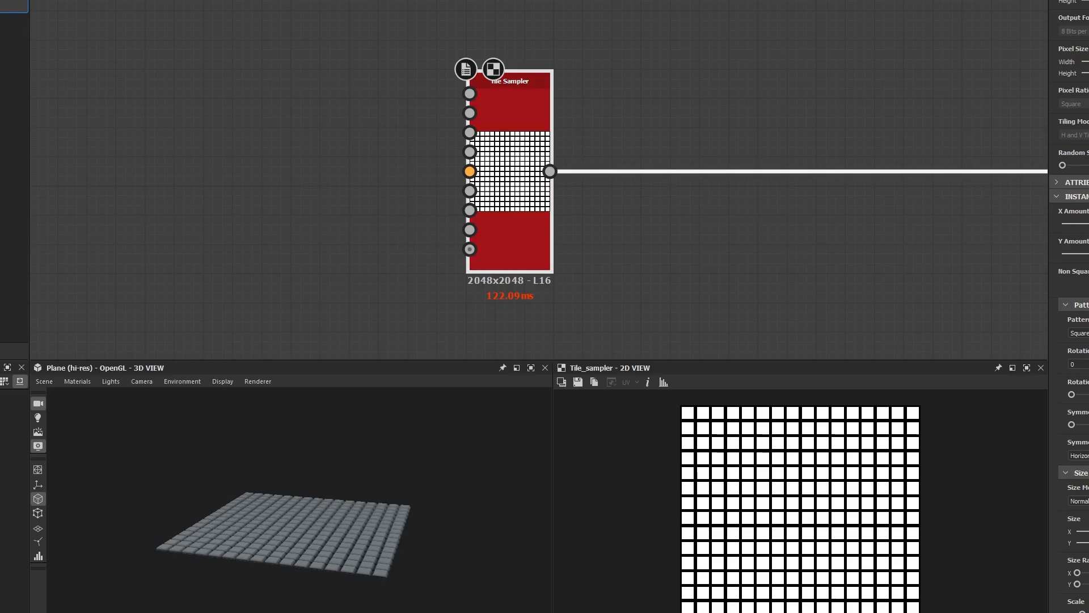
pyautogui.write('4')
pyautogui.press('Tab')
pyautogui.write('4')
pyautogui.press('Return')
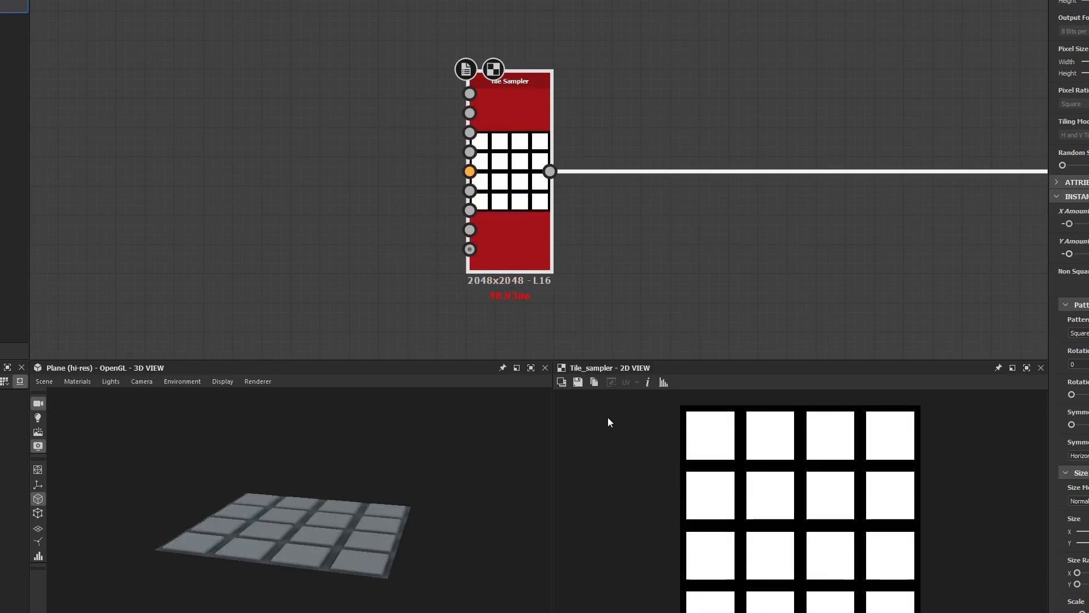
# Step: Inspect the enlarged tiles on the plane from above and edge-on, and reopen the Default material's properties
pyautogui.moveTo(408, 505); pyautogui.dragTo(257, 577)
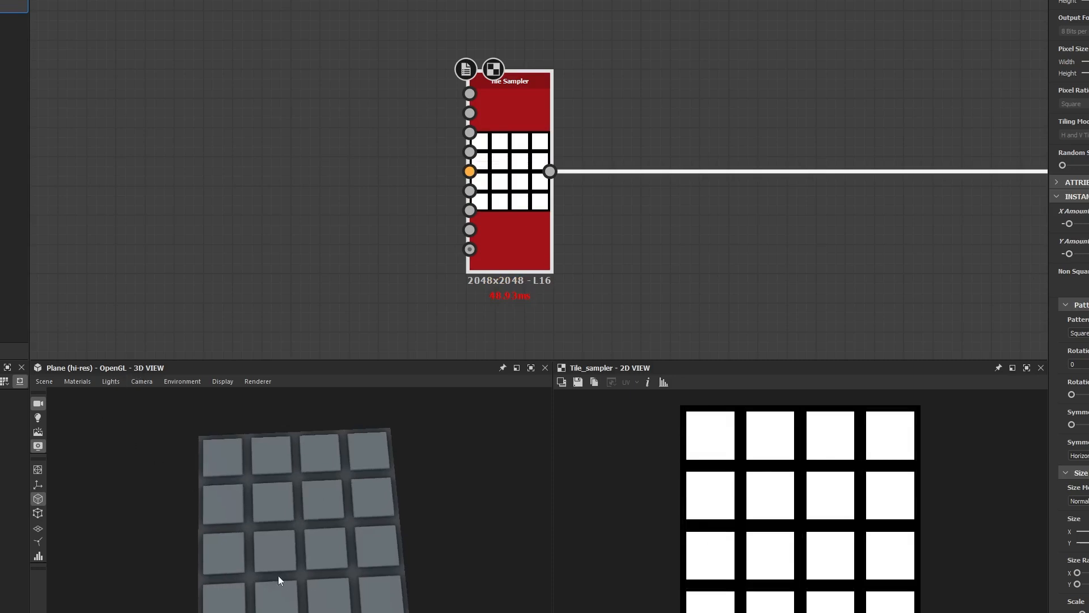
pyautogui.moveTo(318, 562)
pyautogui.mouseDown()
pyautogui.moveTo(396, 455)
pyautogui.moveTo(316, 567)
pyautogui.mouseUp()
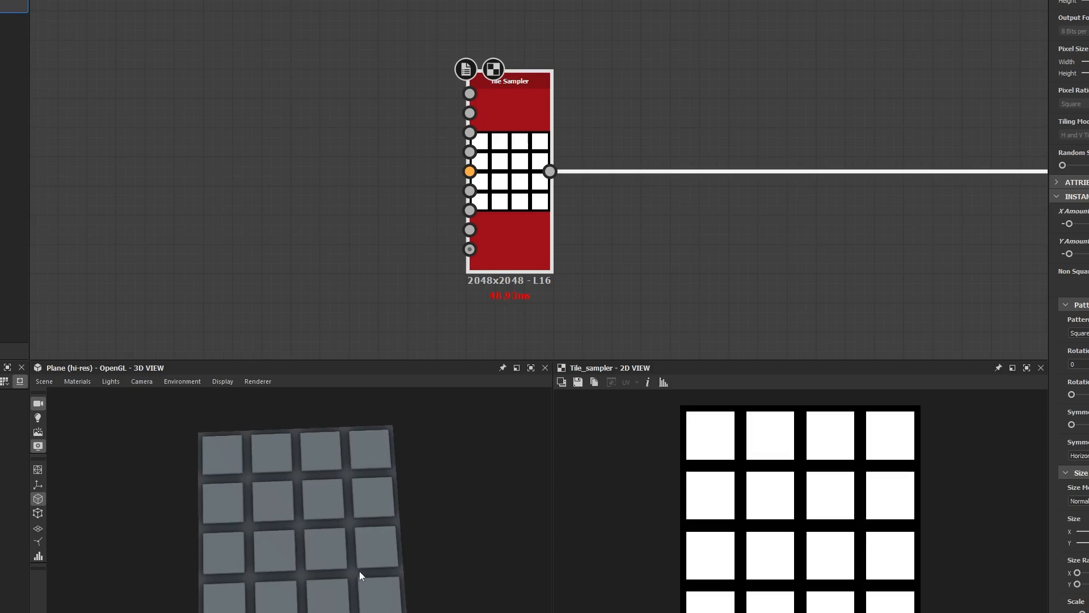
pyautogui.moveTo(145, 435); pyautogui.dragTo(299, 407)
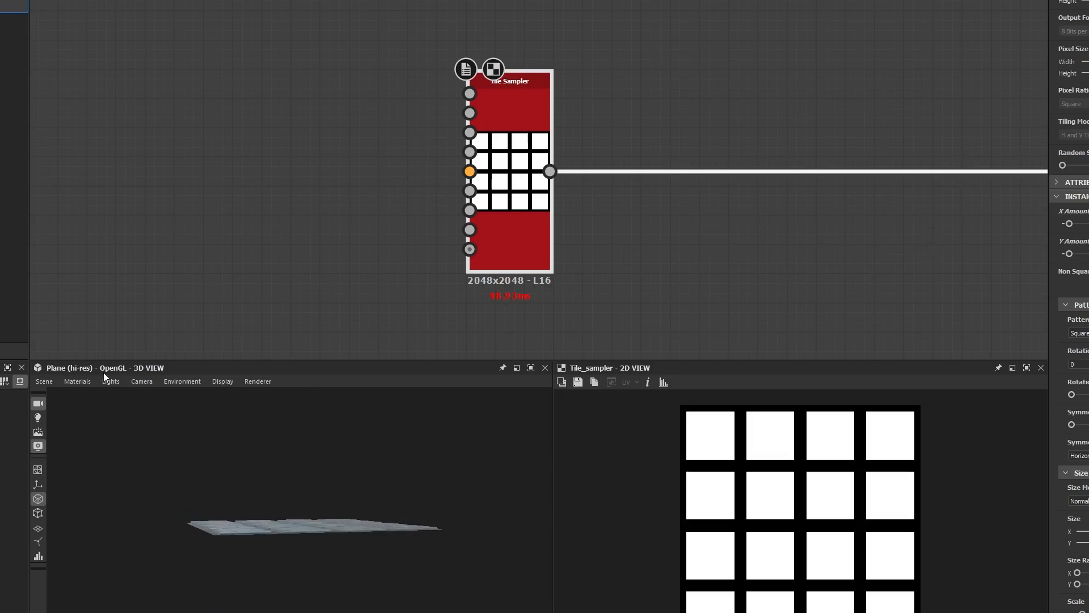
pyautogui.click(74, 383)
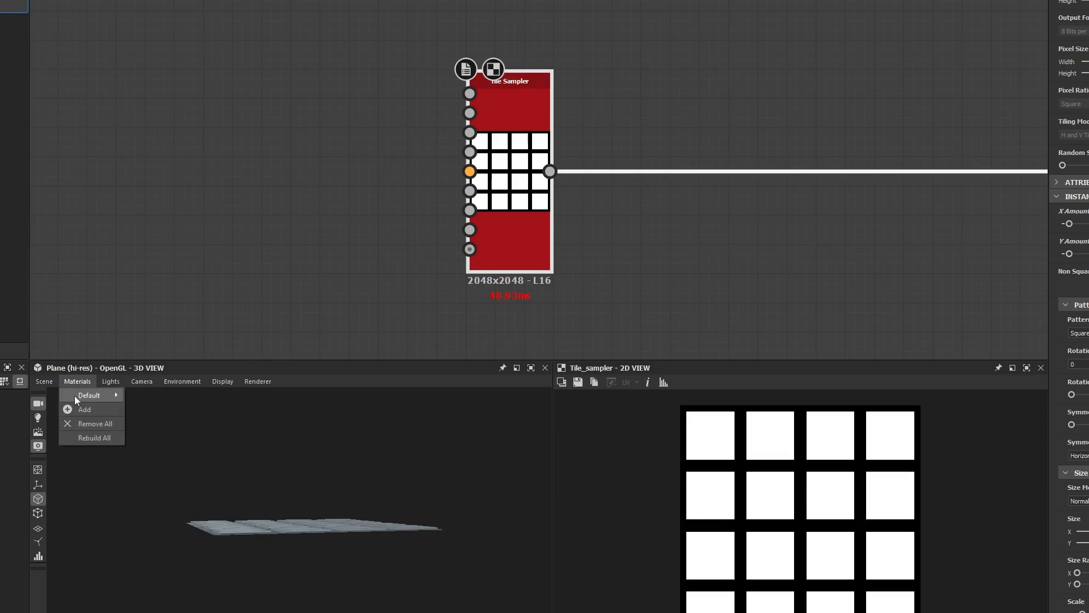
pyautogui.moveTo(77, 394)
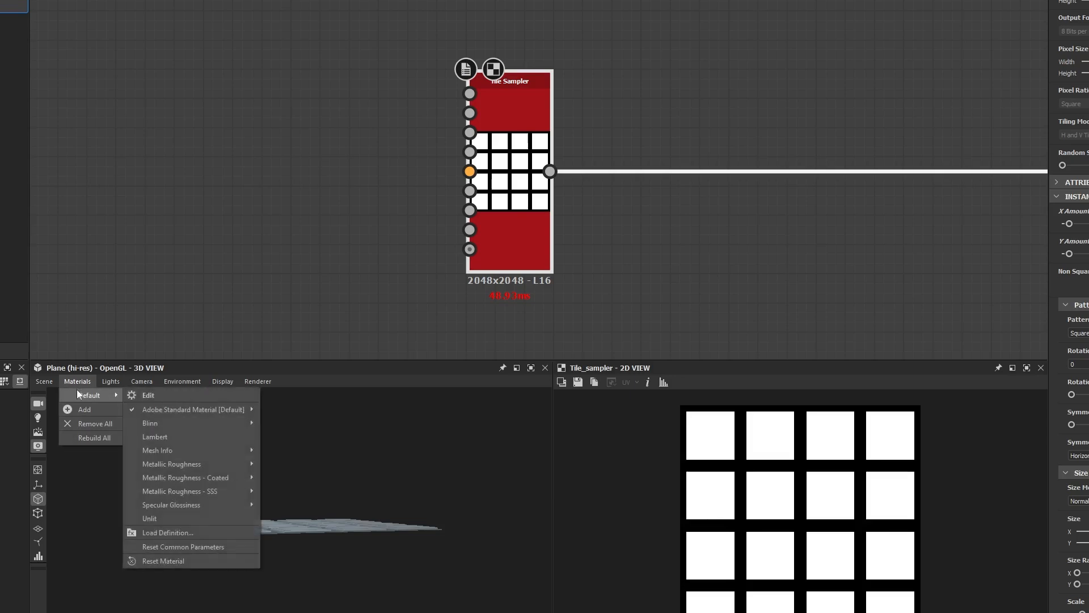
pyautogui.click(195, 397)
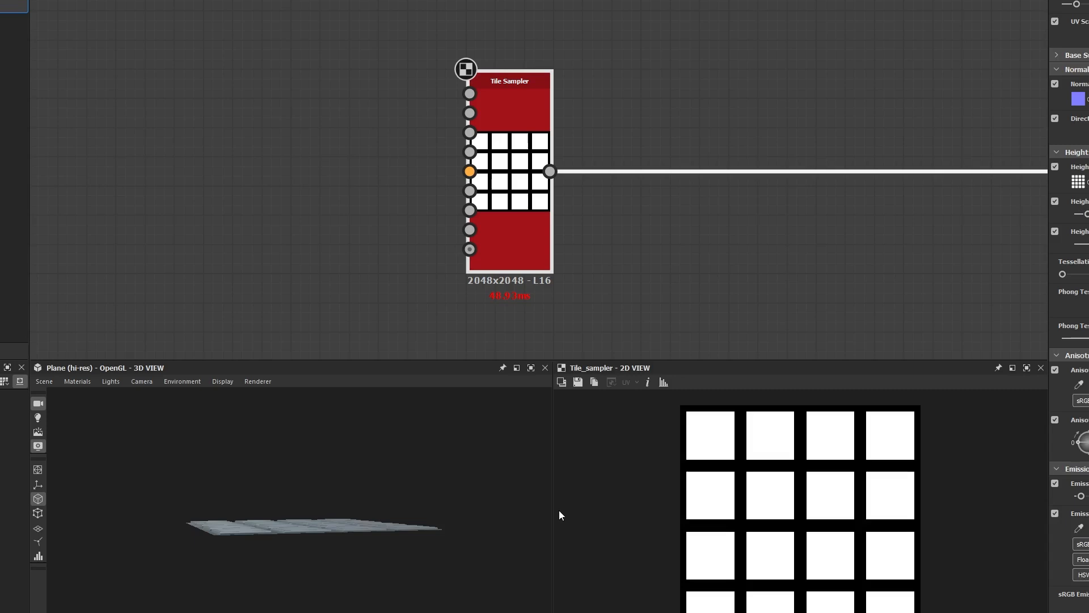
# Step: Open Paint and sketch a few freehand strokes on the blank canvas
pyautogui.press('super+s')
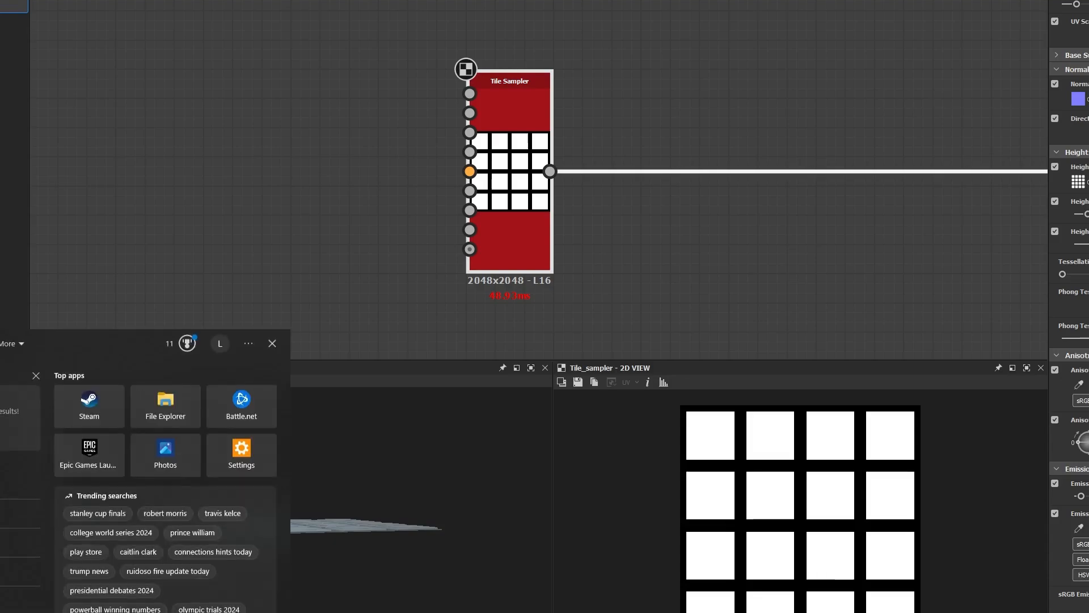
pyautogui.write('paint')
pyautogui.press('Return')
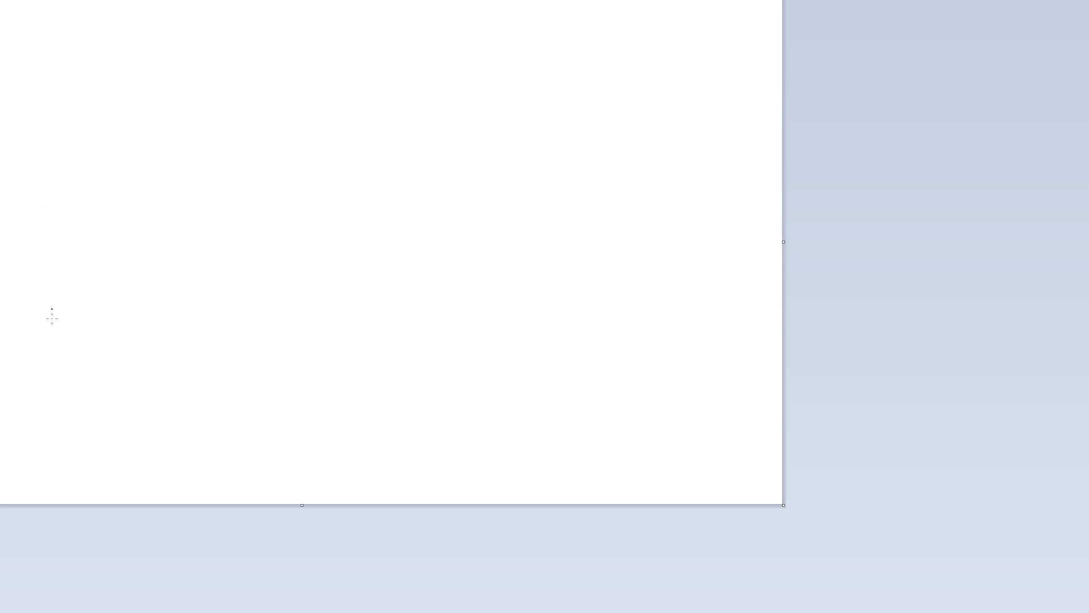
pyautogui.moveTo(45, 377); pyautogui.dragTo(91, 377)
pyautogui.moveTo(20, 367)
pyautogui.mouseDown()
pyautogui.moveTo(36, 366)
pyautogui.moveTo(19, 368)
pyautogui.mouseUp()
pyautogui.moveTo(44, 264)
pyautogui.mouseDown()
pyautogui.moveTo(81, 263)
pyautogui.moveTo(24, 283)
pyautogui.mouseUp()
pyautogui.moveTo(1, 226); pyautogui.dragTo(119, 303)
pyautogui.moveTo(73, 264)
pyautogui.mouseDown()
pyautogui.moveTo(61, 160)
pyautogui.moveTo(82, 22)
pyautogui.moveTo(63, 11)
pyautogui.mouseUp()
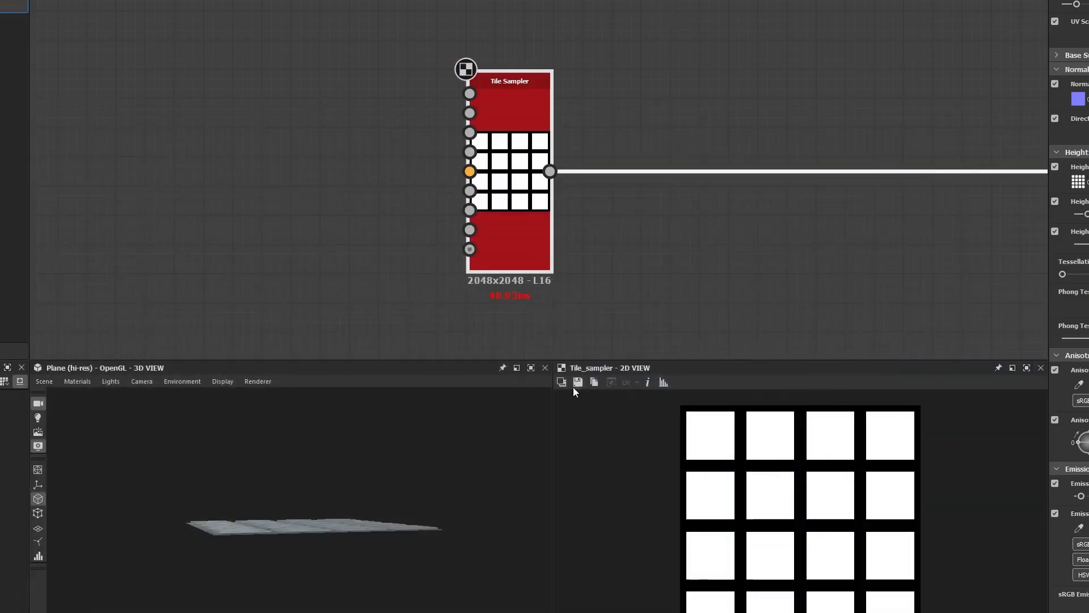
# Step: Return to Substance Designer and examine the gap between two tiles up close in the 3D and 2D views
pyautogui.scroll(3, 287, 500)
pyautogui.moveTo(288, 501); pyautogui.dragTo(269, 502)
pyautogui.scroll(5, 203, 526)
pyautogui.moveTo(203, 526); pyautogui.dragTo(295, 527)
pyautogui.scroll(4, 689, 502)
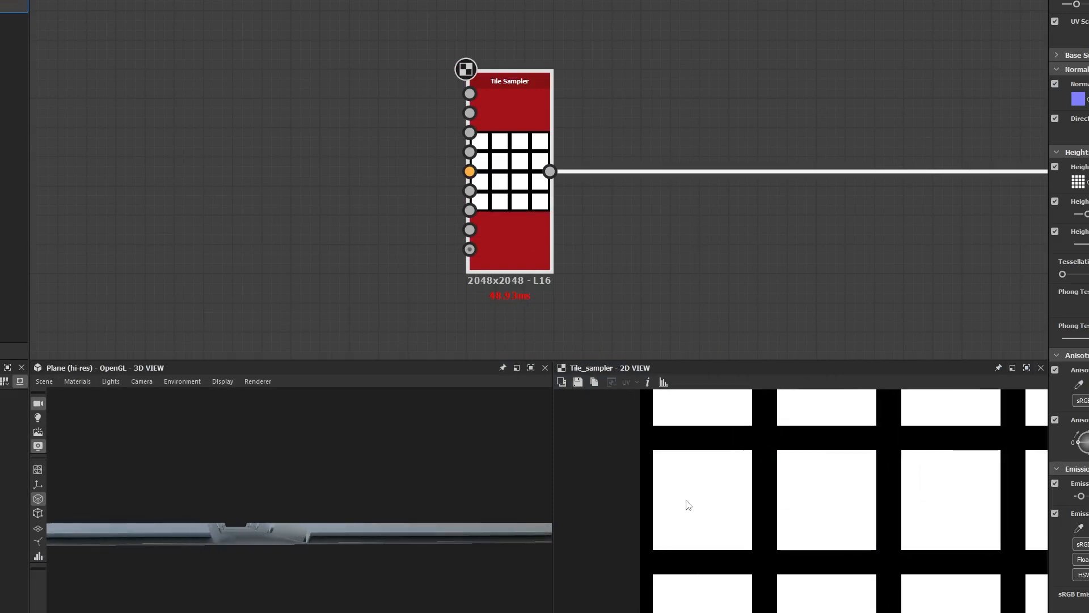
pyautogui.scroll(3, 880, 487)
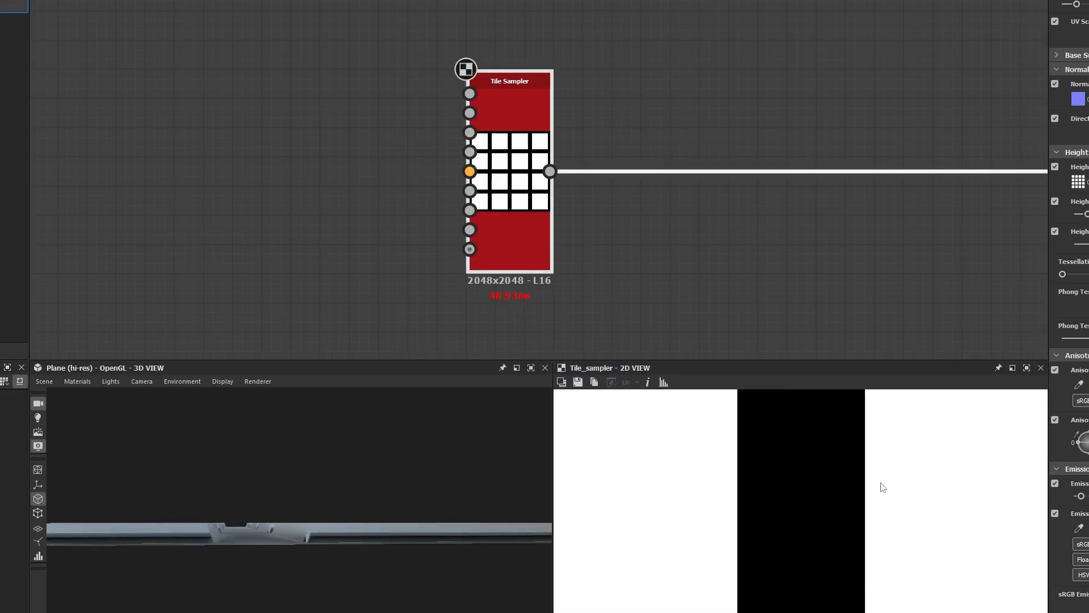
pyautogui.scroll(-2, 800, 521)
pyautogui.scroll(-3, 799, 520)
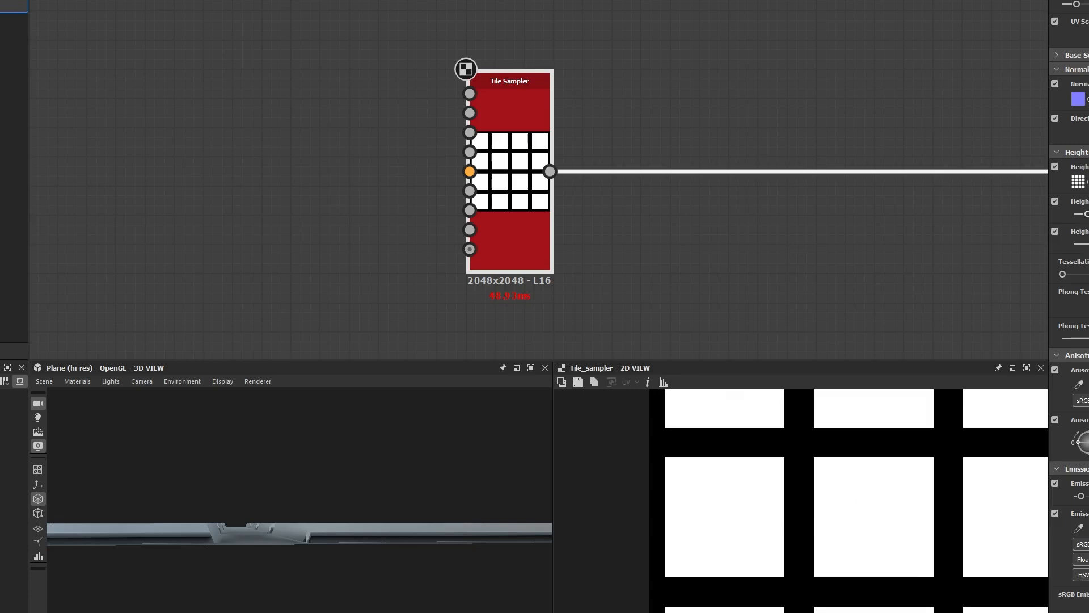
# Step: Increase the Default material's height scale for thicker tiles and view the displaced plane from above at an angle
pyautogui.moveTo(1086, 215); pyautogui.dragTo(1088, 216)
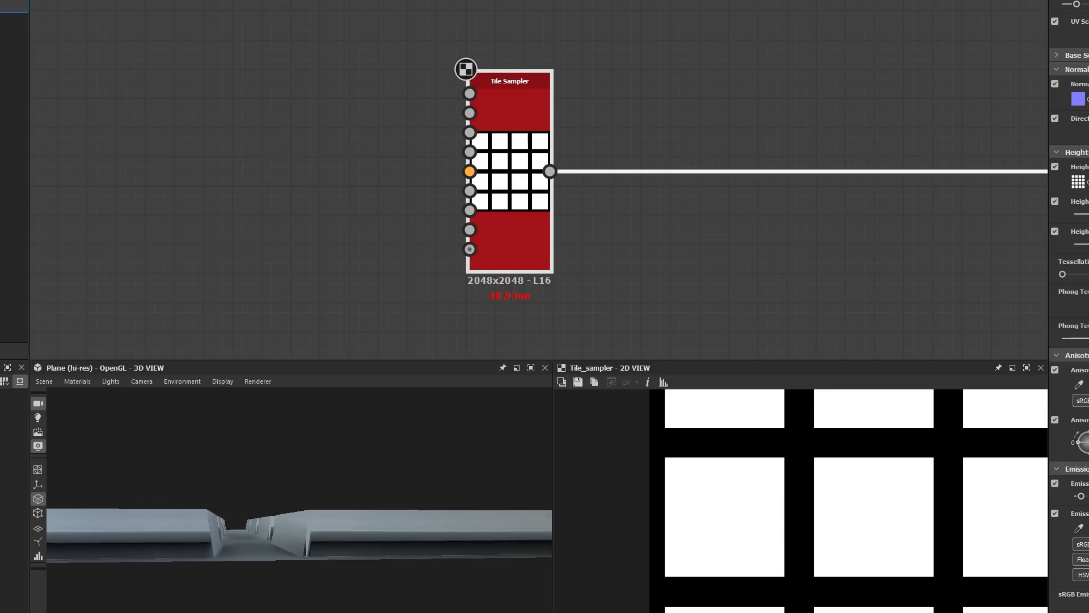
pyautogui.moveTo(523, 557); pyautogui.dragTo(434, 542)
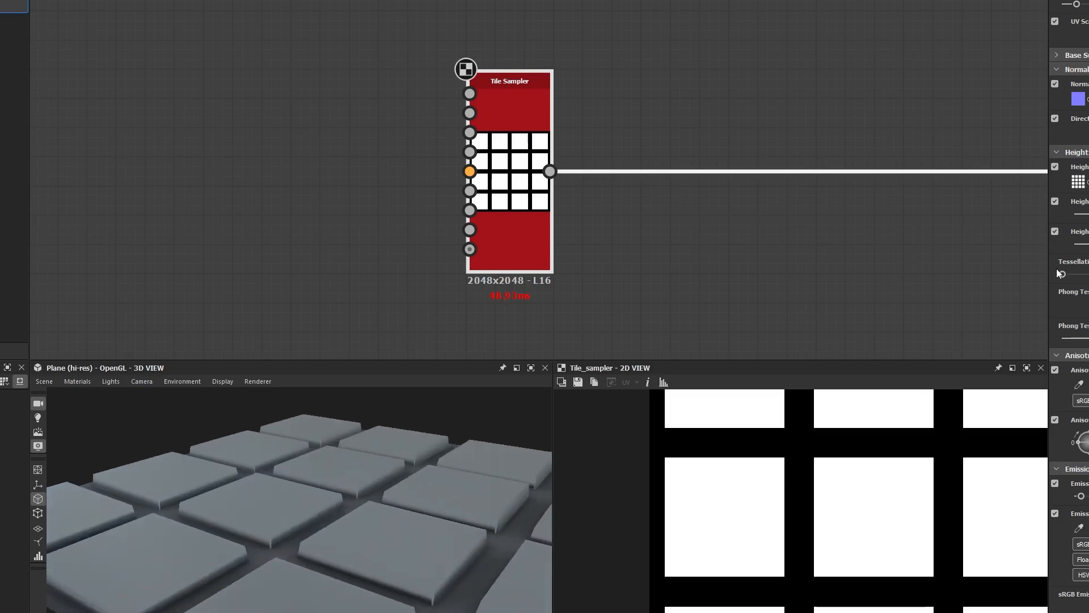
# Step: Examine the thicker displaced tiles on the plane up close and from above, including the wide gaps between them
pyautogui.moveTo(359, 489); pyautogui.dragTo(305, 538)
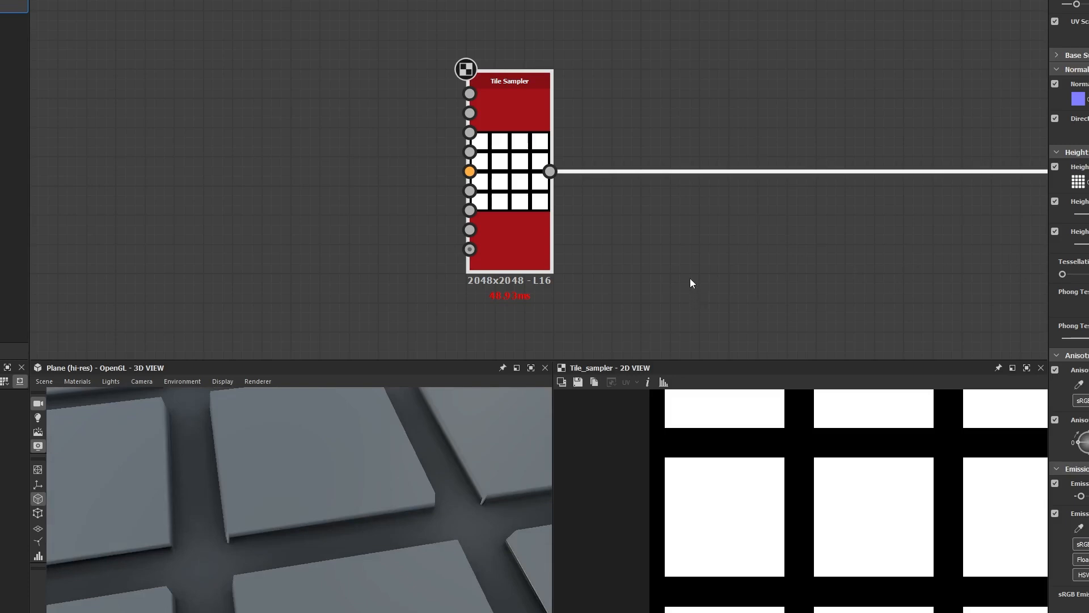
pyautogui.click(683, 247)
pyautogui.moveTo(658, 266); pyautogui.dragTo(637, 254, button='middle')
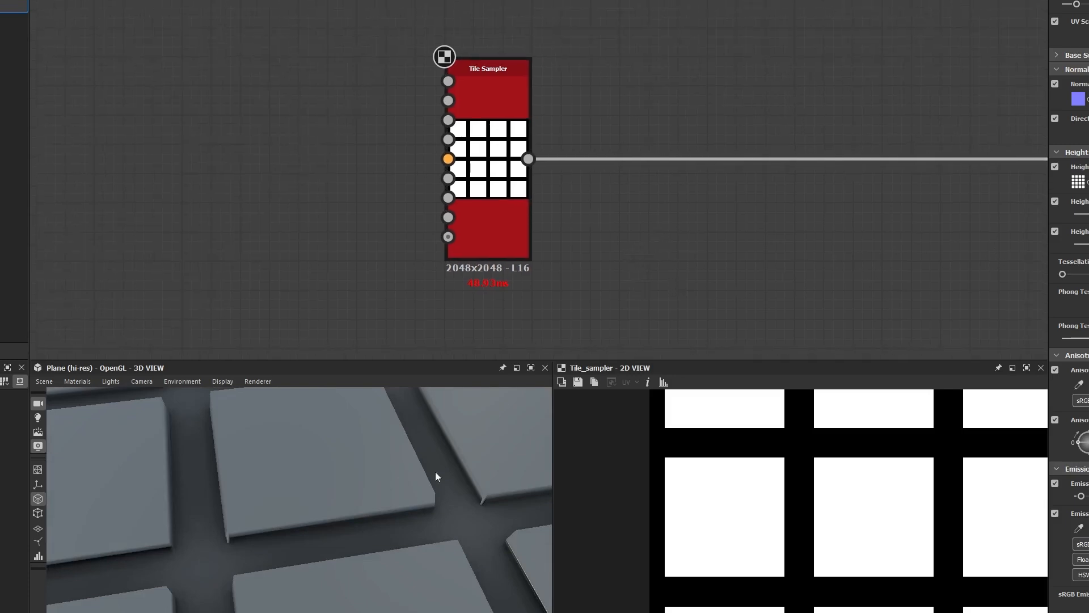
pyautogui.scroll(-3, 351, 483)
pyautogui.moveTo(306, 556); pyautogui.dragTo(315, 507)
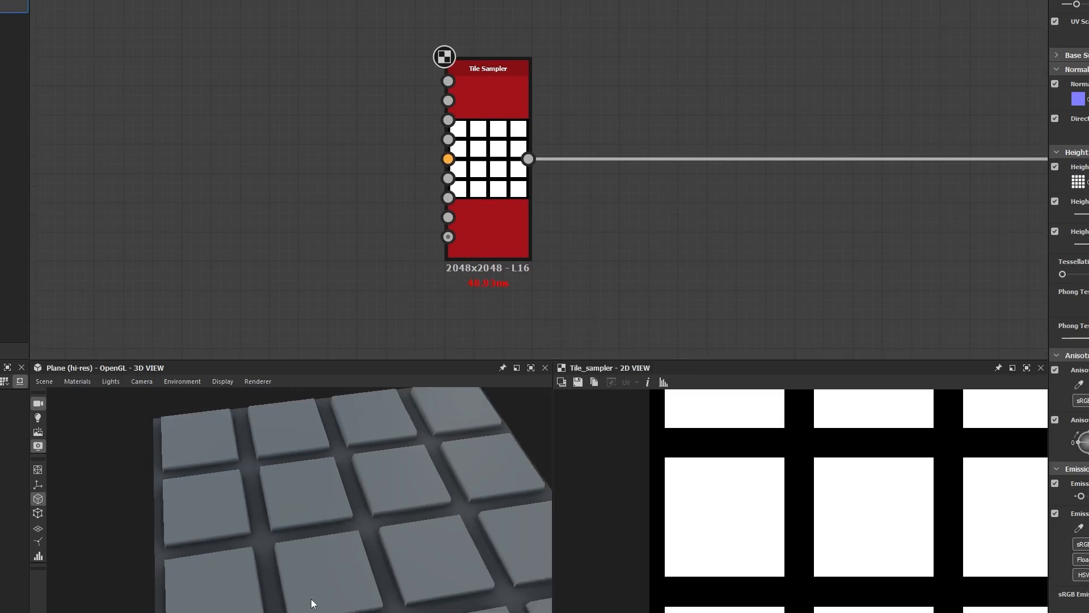
pyautogui.moveTo(312, 598); pyautogui.dragTo(309, 536)
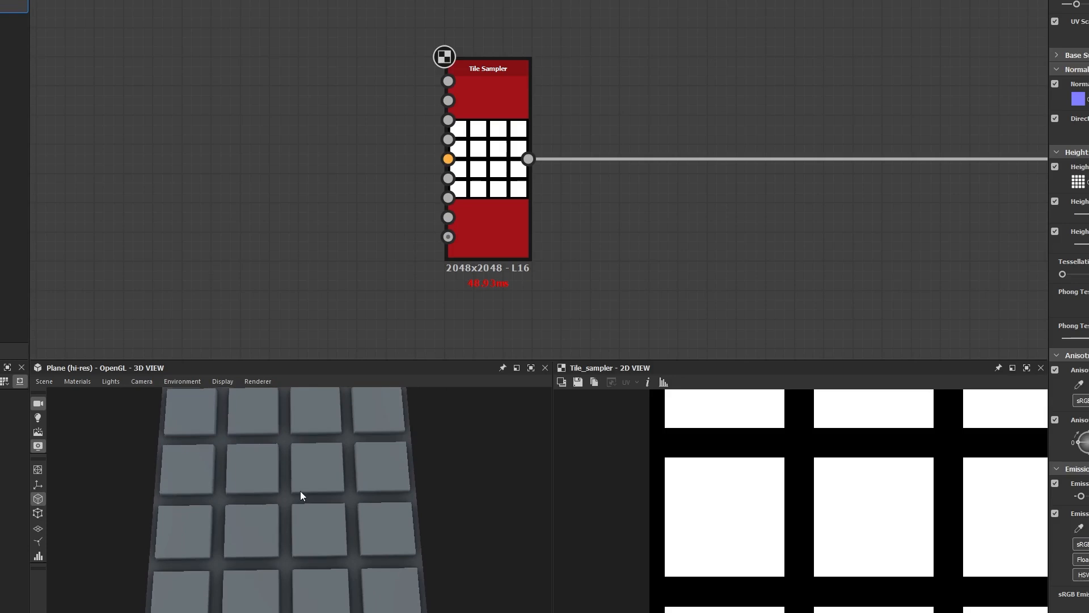
pyautogui.moveTo(301, 492); pyautogui.dragTo(282, 513)
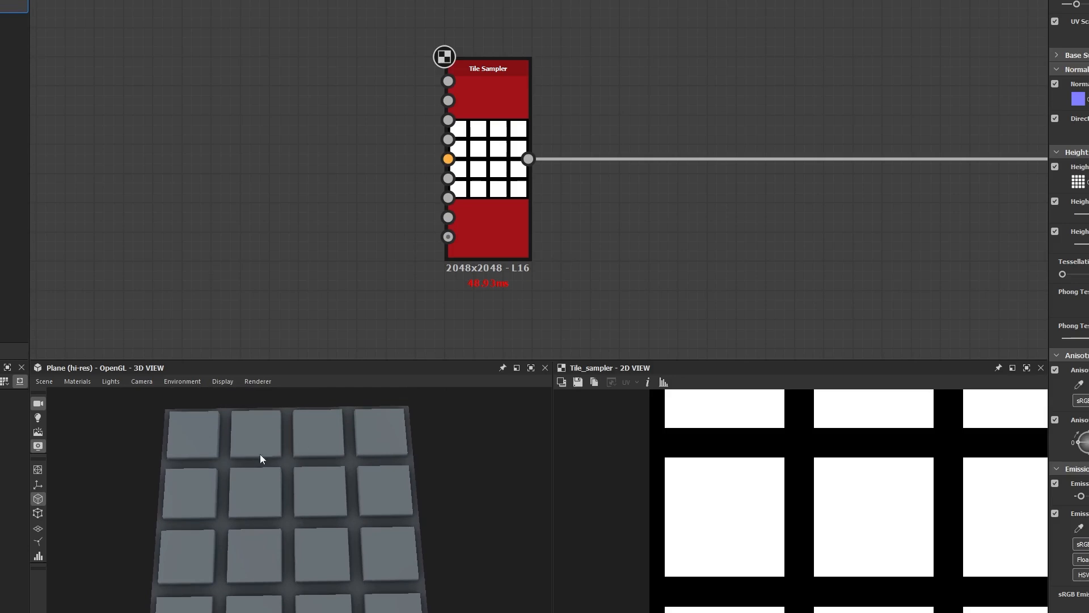
# Step: Increase the Tile Sampler's Scale until only thin gaps separate the tiles, and check the gaps on the 3D plane
pyautogui.click(516, 209)
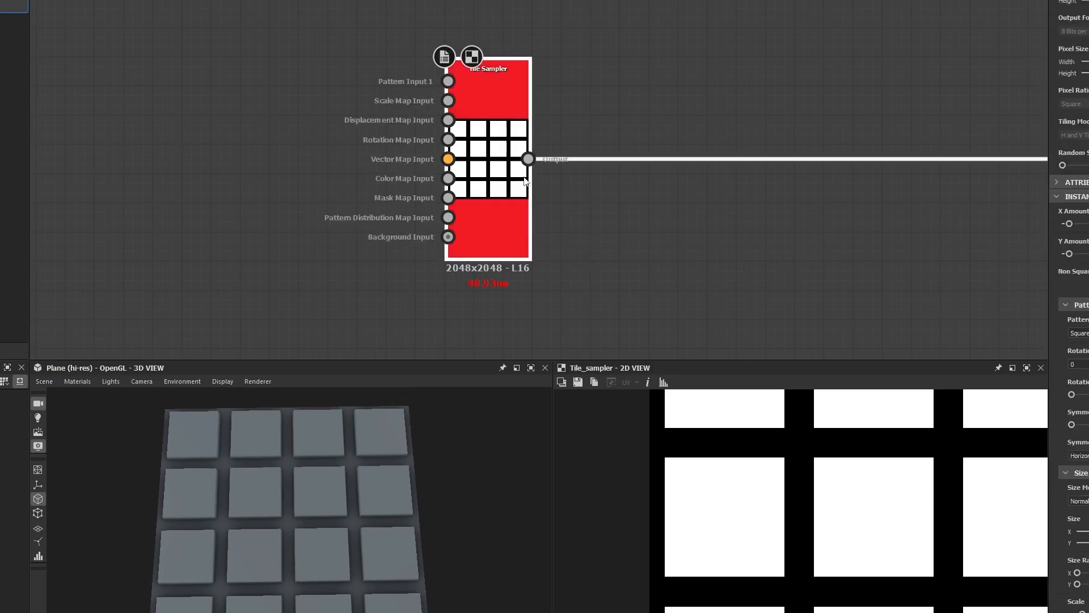
pyautogui.moveTo(784, 272); pyautogui.dragTo(538, 241, button='middle')
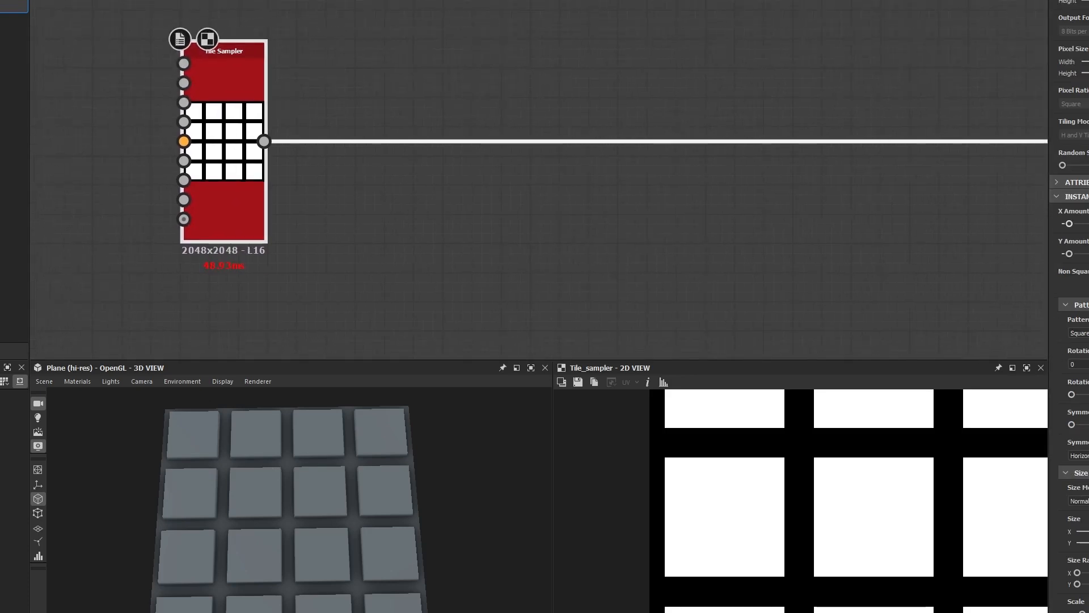
pyautogui.scroll(-2, 1060, 321)
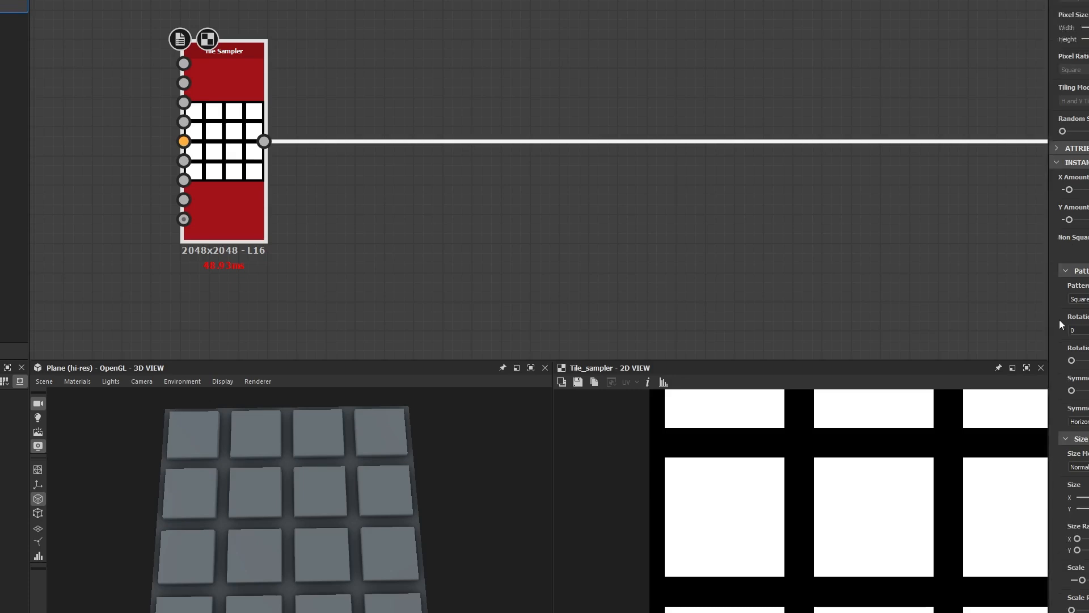
pyautogui.scroll(-7, 1064, 300)
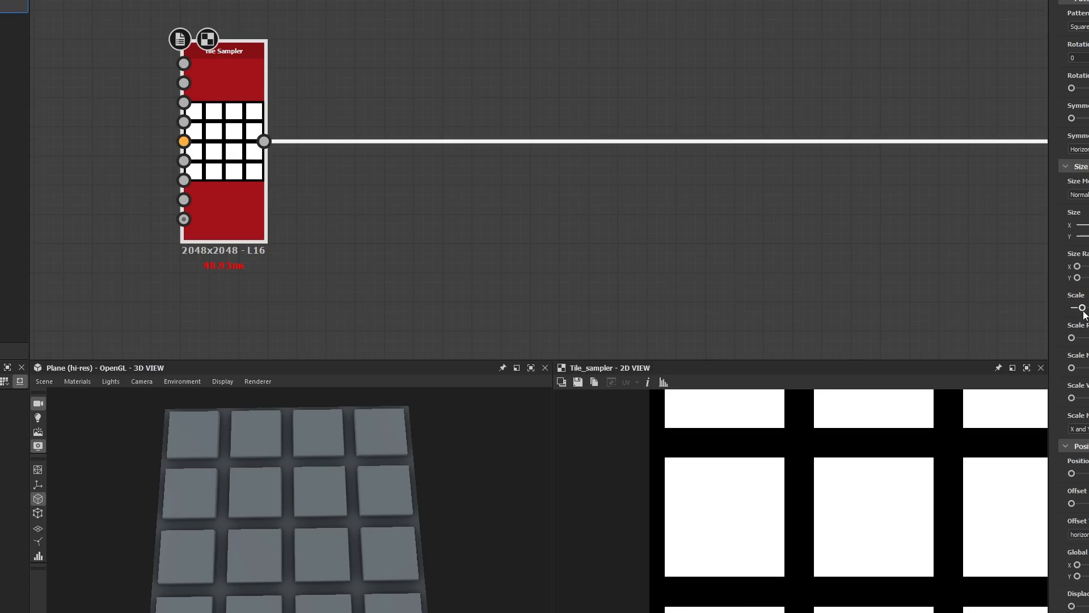
pyautogui.moveTo(1083, 310); pyautogui.dragTo(1085, 310)
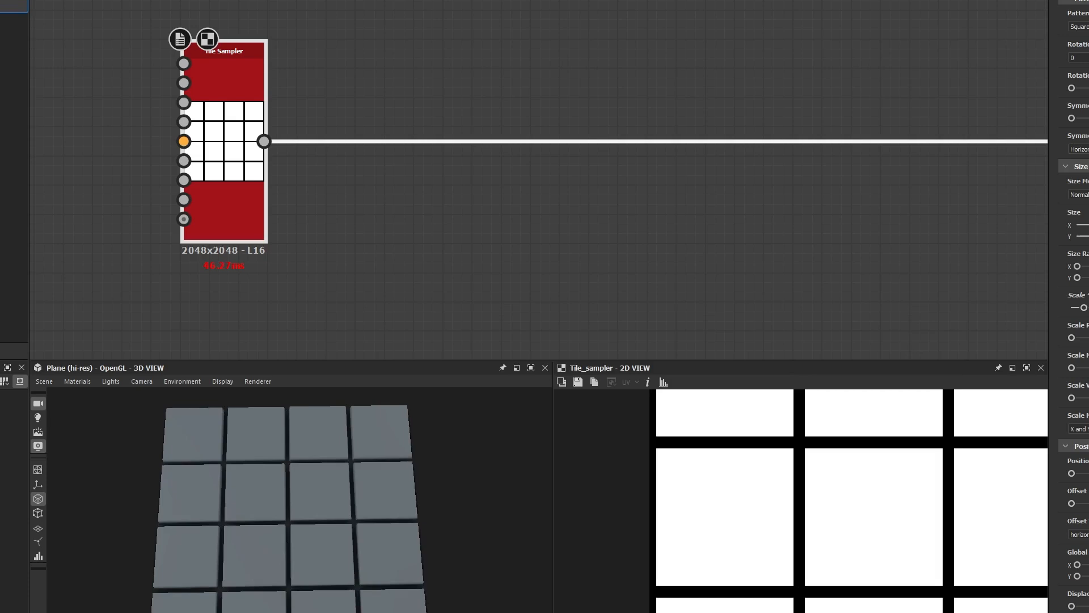
pyautogui.scroll(5, 223, 502)
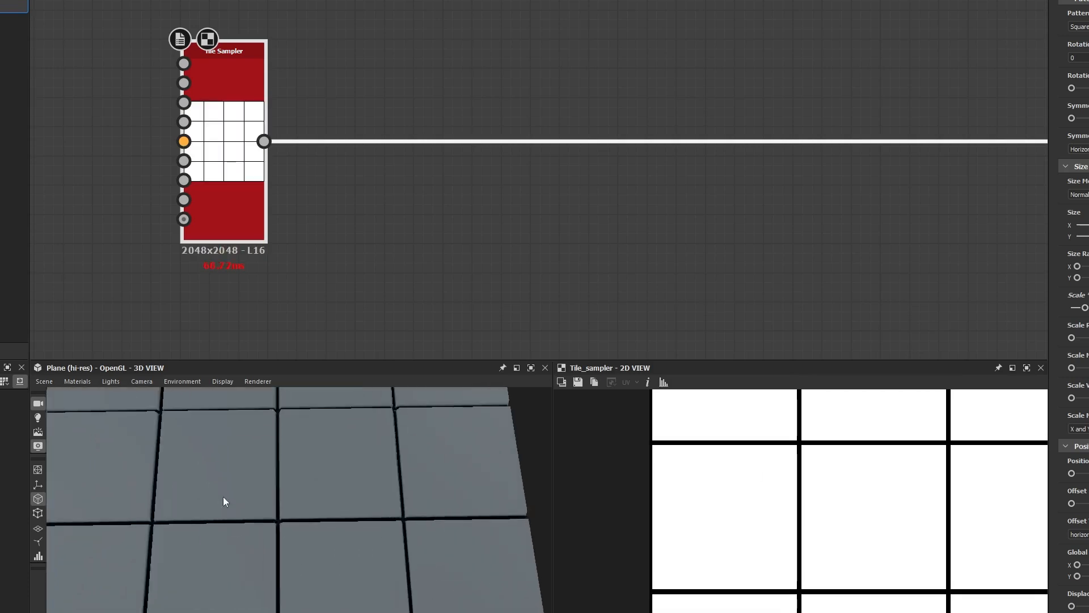
pyautogui.scroll(5, 224, 497)
pyautogui.moveTo(284, 509); pyautogui.dragTo(302, 487)
pyautogui.scroll(-5, 285, 458)
pyautogui.scroll(-3, 697, 197)
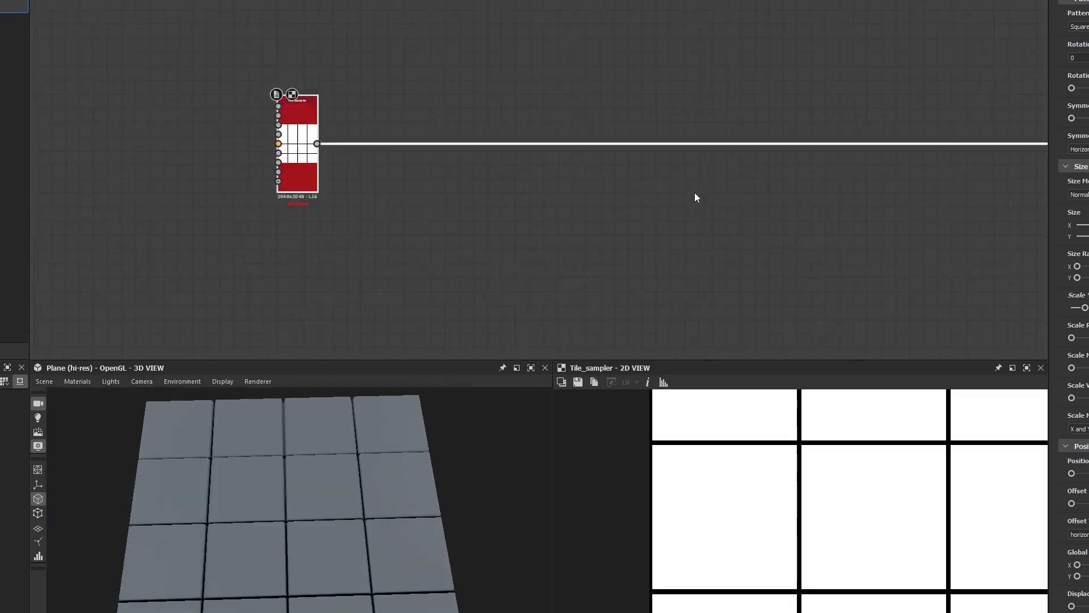
# Step: Adjust the Intensity of the Normal node and check the tile edges on the plane
pyautogui.scroll(-1, 695, 194)
pyautogui.moveTo(769, 163); pyautogui.dragTo(299, 147, button='middle')
pyautogui.moveTo(462, 112); pyautogui.dragTo(210, 234, button='middle')
pyautogui.scroll(5, 377, 202)
pyautogui.moveTo(293, 198); pyautogui.dragTo(615, 146, button='middle')
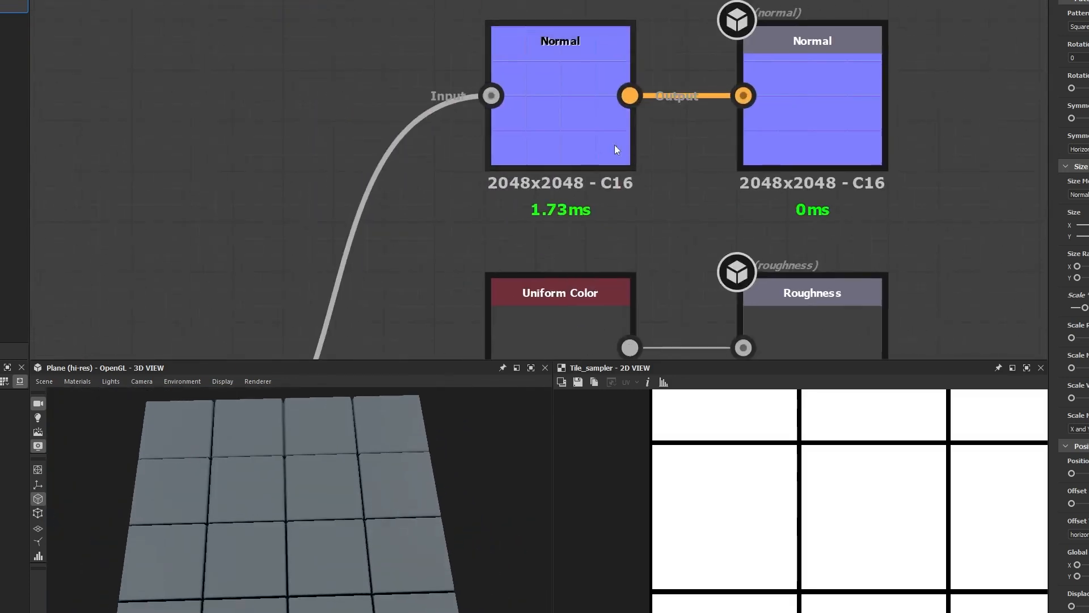
pyautogui.click(605, 141)
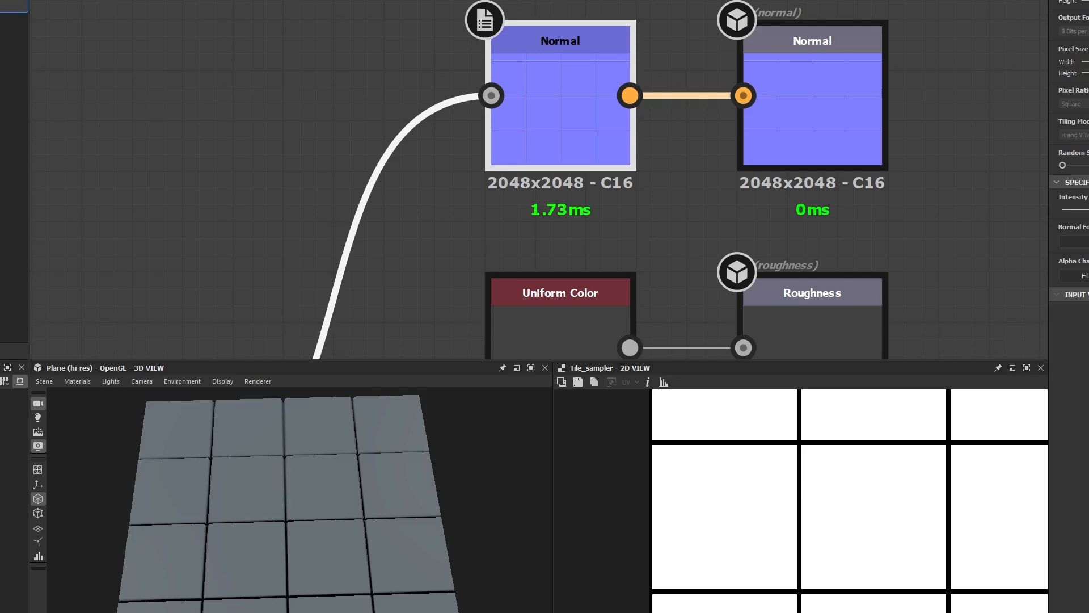
pyautogui.click(1088, 209)
pyautogui.scroll(6, 321, 530)
pyautogui.scroll(-5, 276, 532)
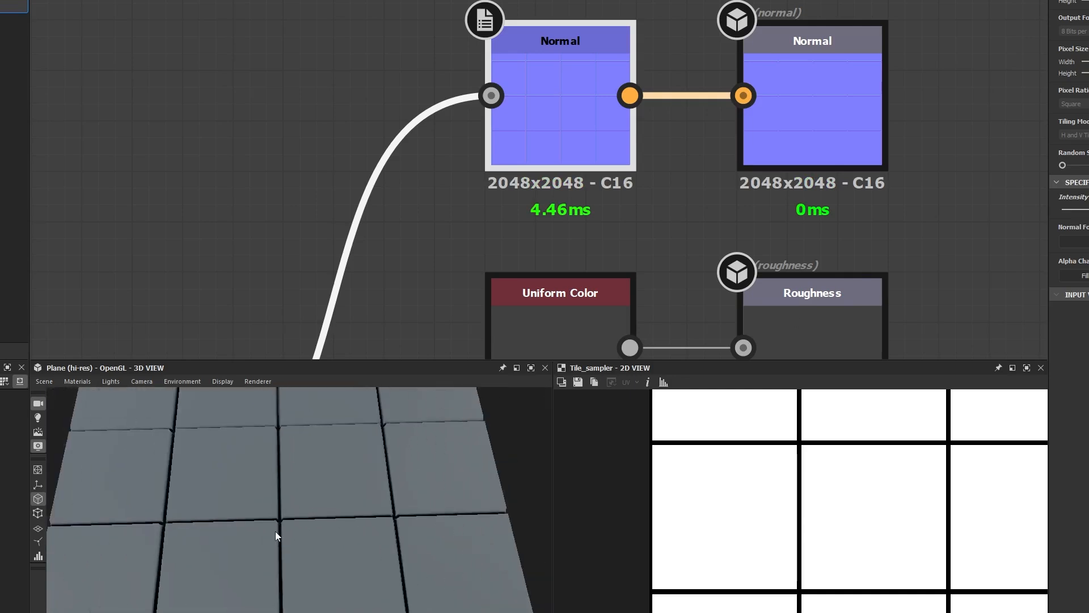
# Step: Show the Normal node's output in the 2D view and examine the coloured edge lines where four tiles meet
pyautogui.doubleClick(529, 138)
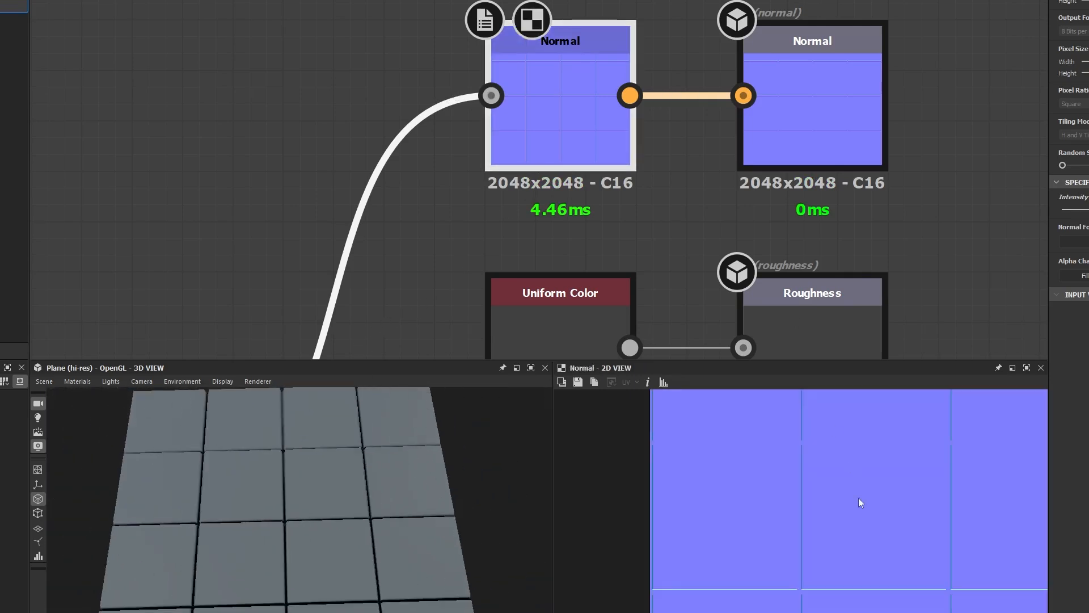
pyautogui.scroll(-2, 808, 574)
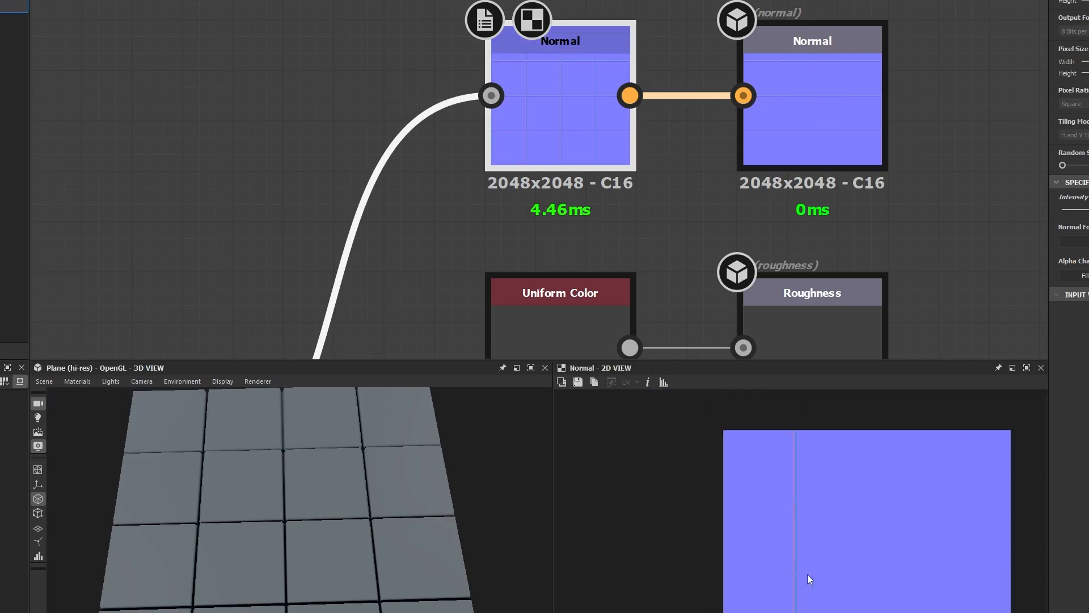
pyautogui.scroll(8, 754, 572)
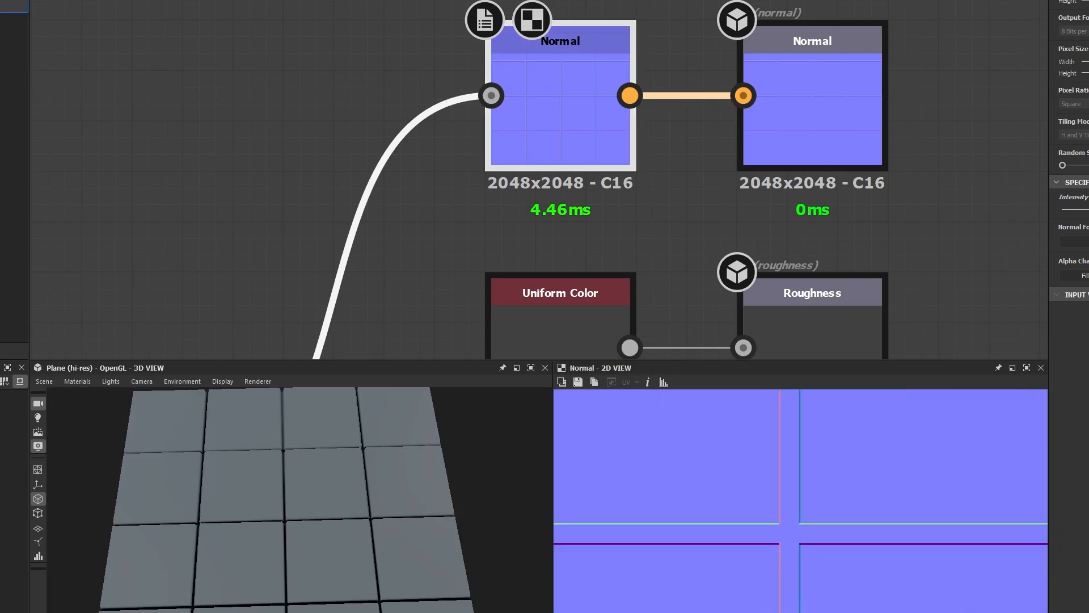
pyautogui.scroll(3, 800, 529)
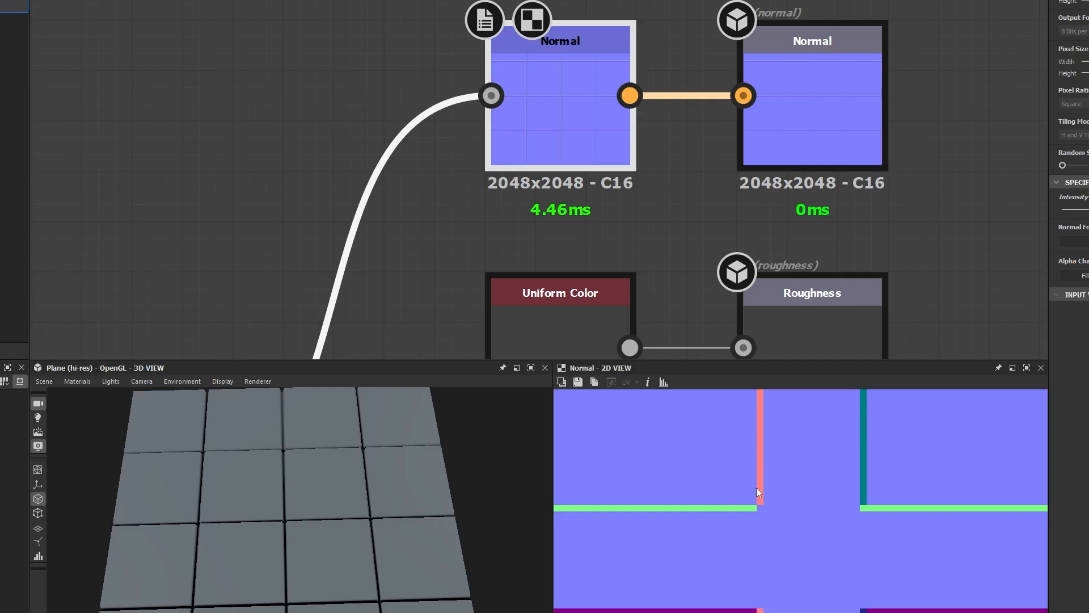
pyautogui.scroll(-10, 736, 518)
pyautogui.scroll(-5, 244, 282)
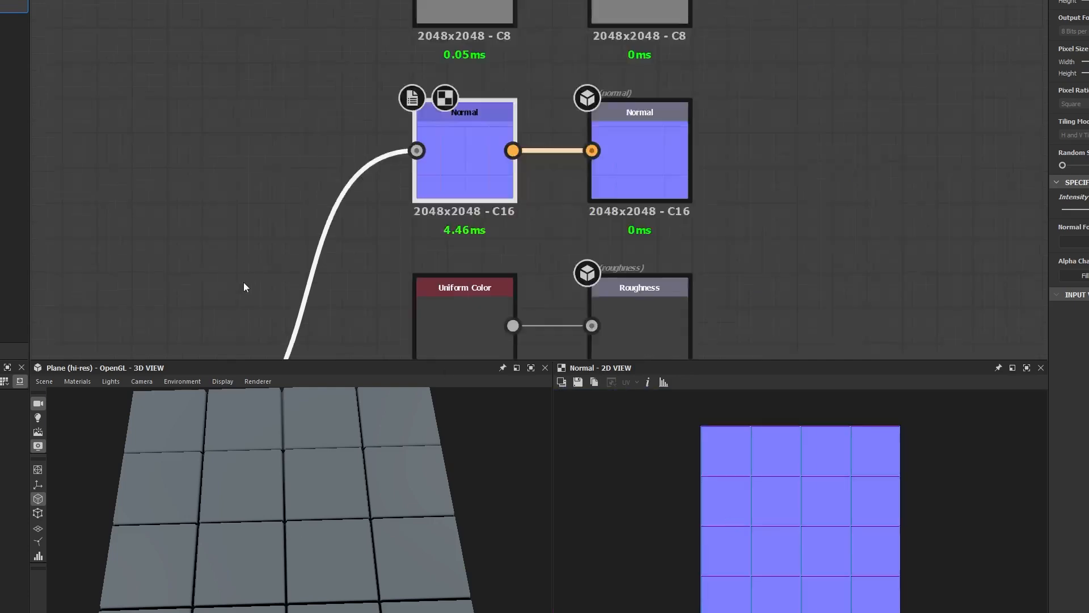
# Step: Show the Tile Sampler's output in the 2D view again and examine the dark gaps between tiles on the plane
pyautogui.moveTo(243, 281); pyautogui.dragTo(629, 166, button='middle')
pyautogui.moveTo(371, 205); pyautogui.dragTo(579, 181, button='middle')
pyautogui.moveTo(438, 195); pyautogui.dragTo(657, 168, button='middle')
pyautogui.moveTo(383, 163); pyautogui.dragTo(731, 140, button='middle')
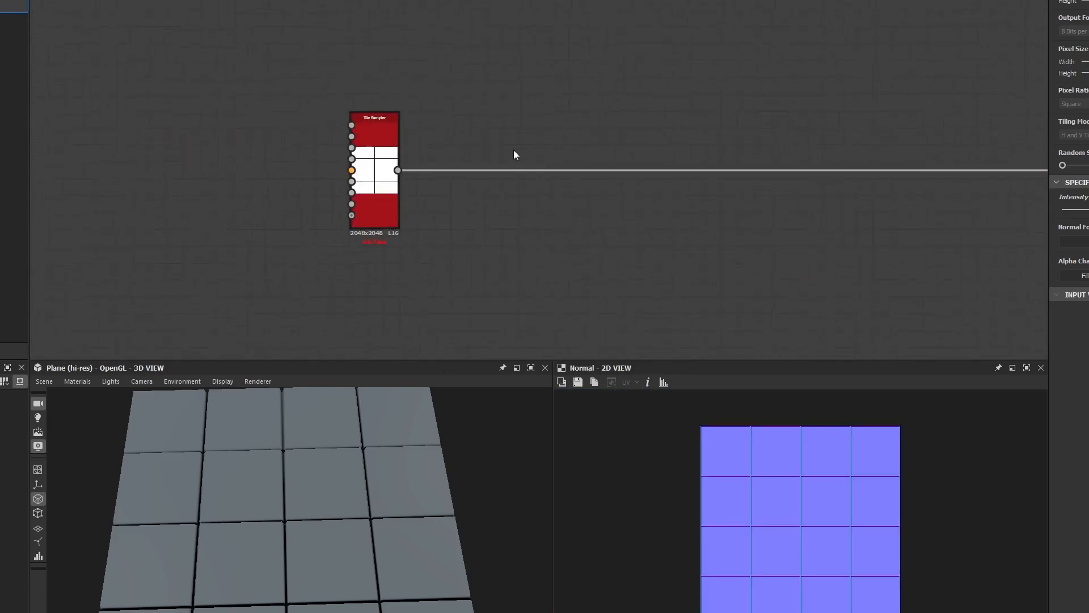
pyautogui.scroll(4, 369, 210)
pyautogui.click(408, 207)
pyautogui.doubleClick(408, 208)
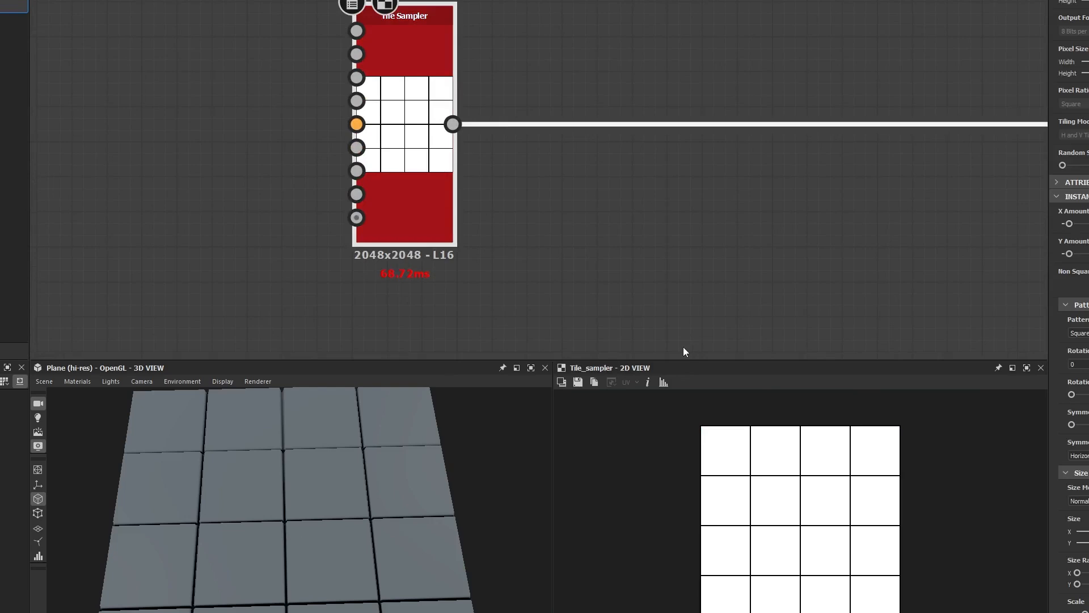
pyautogui.scroll(6, 247, 487)
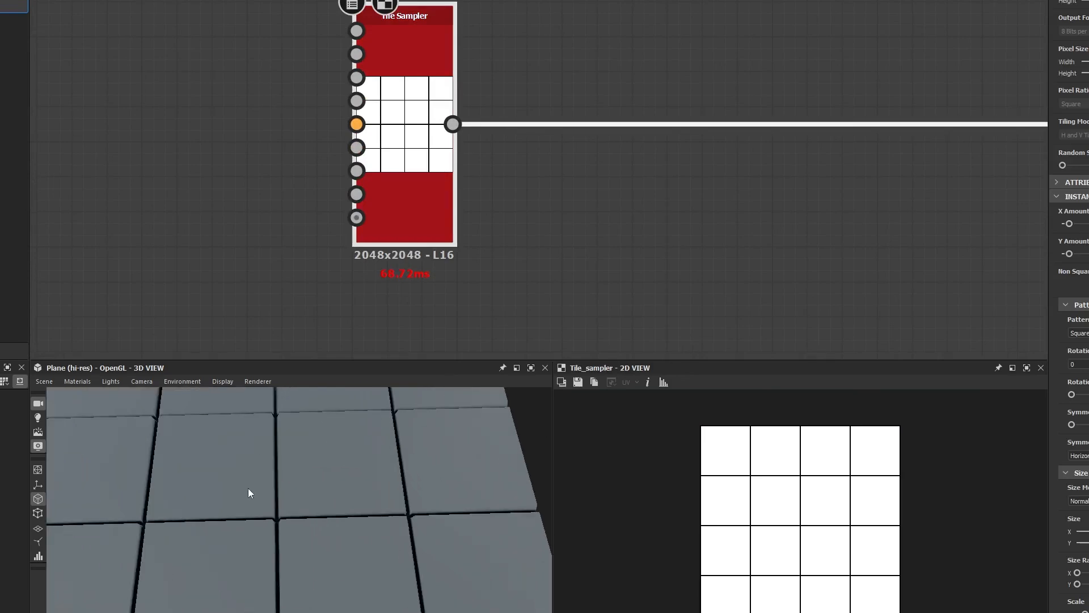
pyautogui.moveTo(259, 491); pyautogui.dragTo(270, 563, button='middle')
pyautogui.scroll(-8, 624, 262)
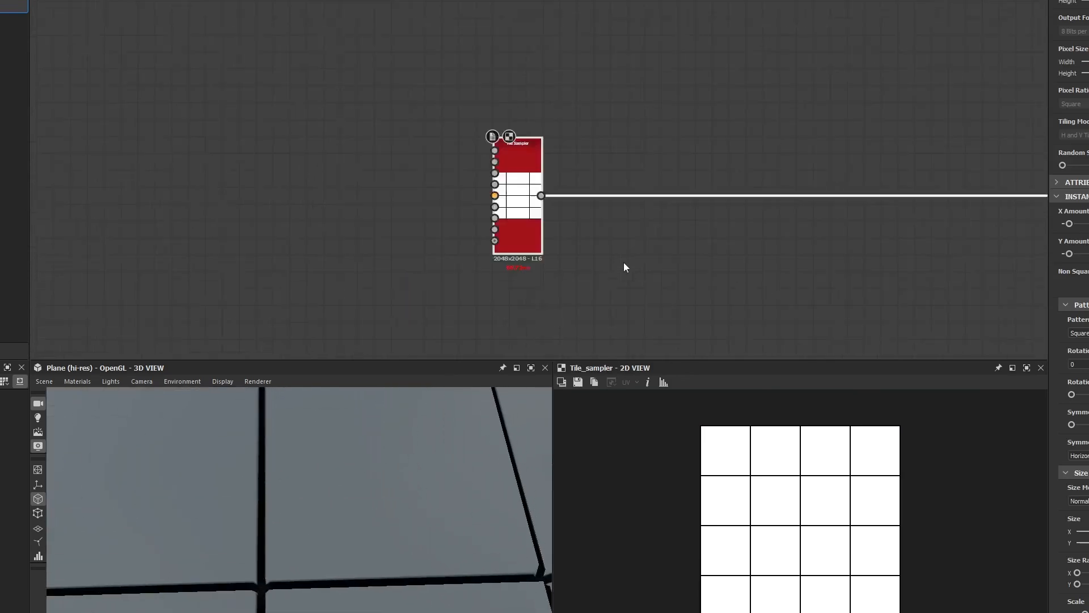
# Step: Lower the Ambient Occlusion (HBAO) node's Height Depth to lighten the dark gaps, and check the gaps on the plane
pyautogui.moveTo(693, 227); pyautogui.dragTo(366, 160, button='middle')
pyautogui.scroll(5, 635, 209)
pyautogui.scroll(4, 636, 212)
pyautogui.moveTo(656, 243); pyautogui.dragTo(462, 175, button='middle')
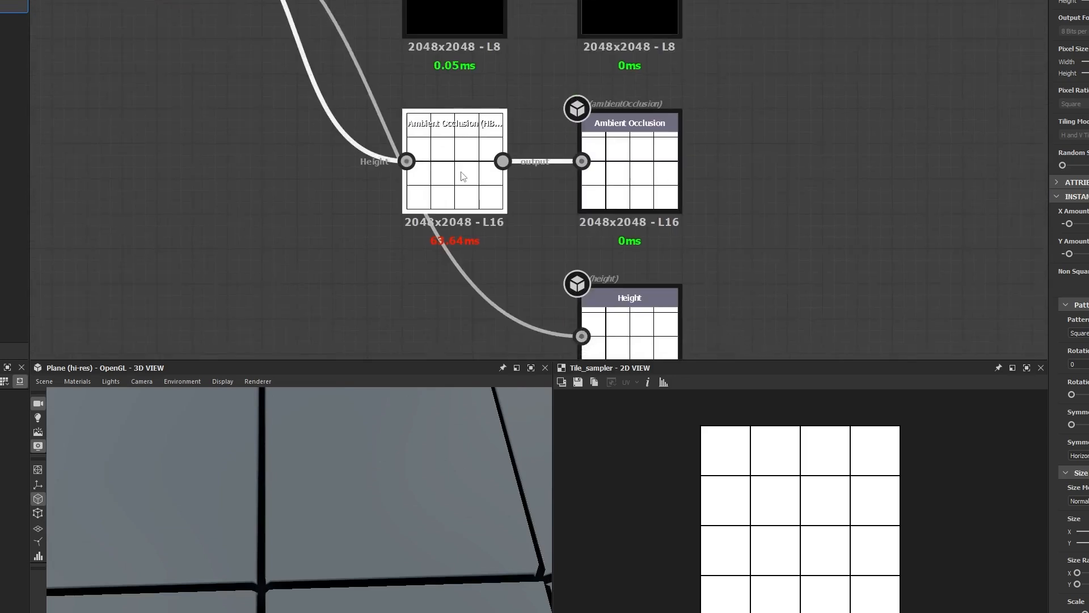
pyautogui.click(462, 175)
pyautogui.scroll(3, 244, 542)
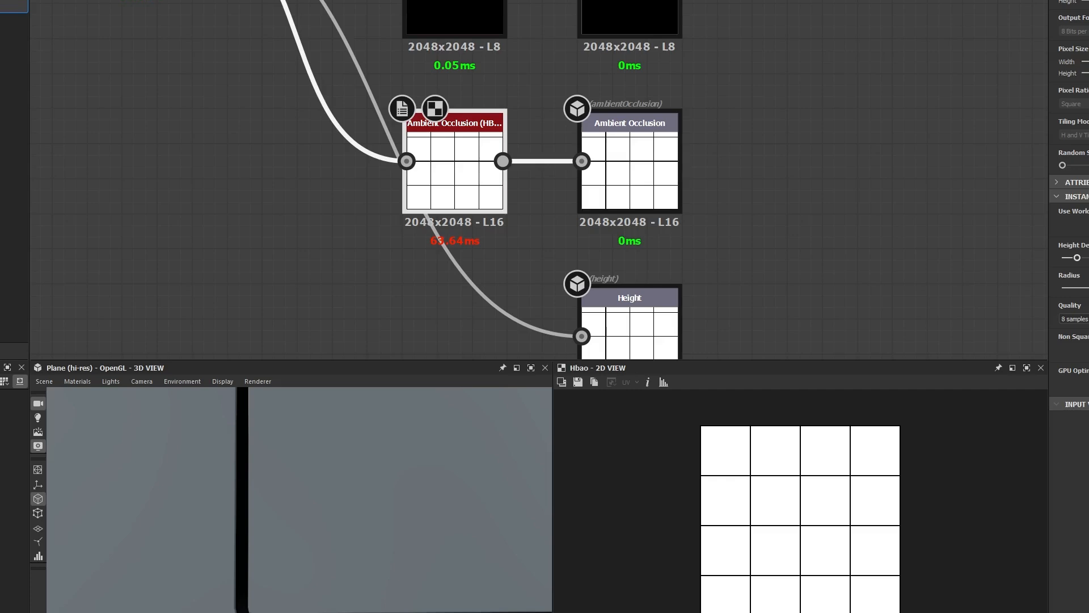
pyautogui.press('Return')
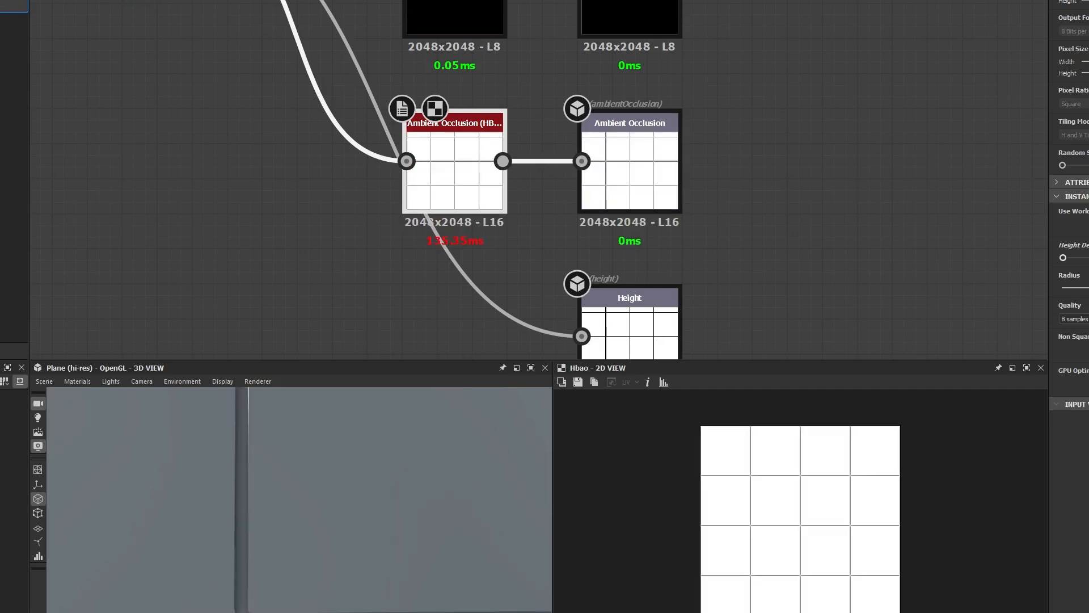
pyautogui.moveTo(274, 587); pyautogui.dragTo(325, 511)
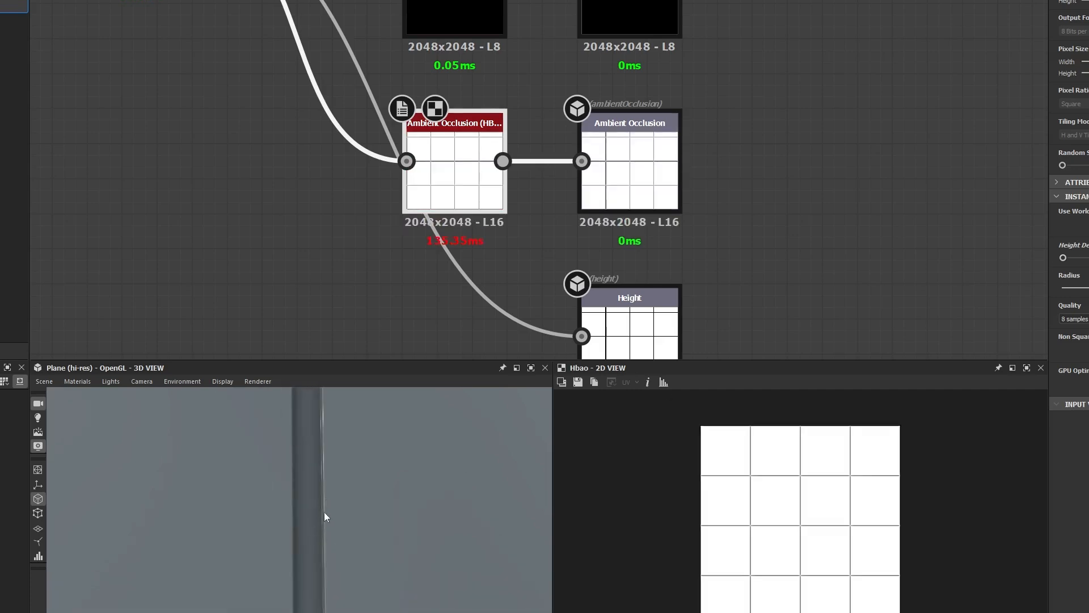
pyautogui.scroll(-10, 315, 528)
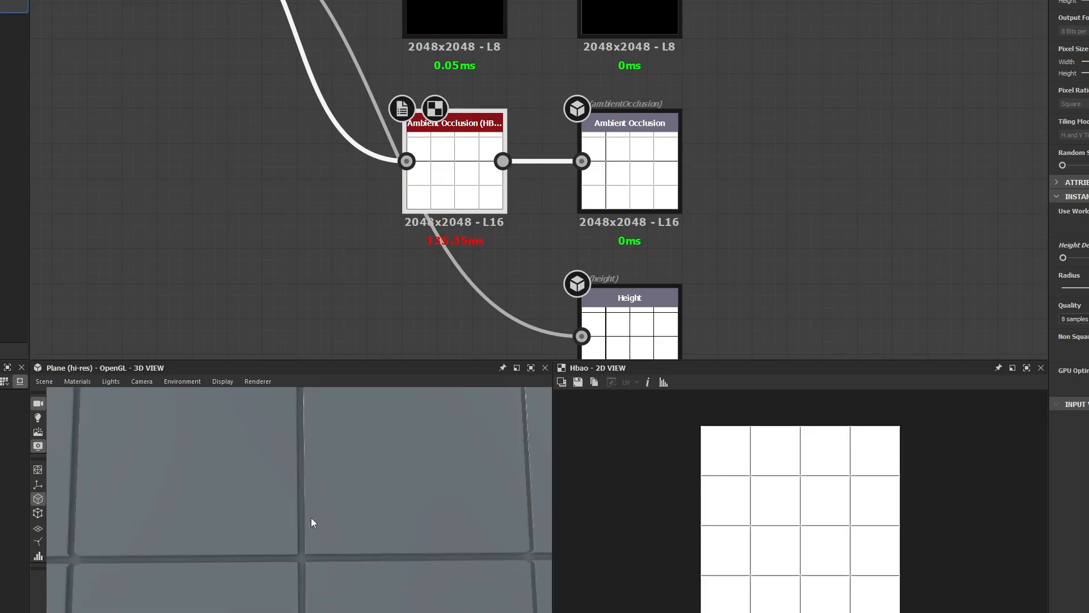
pyautogui.moveTo(311, 518)
pyautogui.mouseDown()
pyautogui.moveTo(208, 458)
pyautogui.moveTo(268, 484)
pyautogui.moveTo(300, 529)
pyautogui.moveTo(292, 513)
pyautogui.mouseUp()
pyautogui.scroll(-3, 212, 277)
# Step: Lighten the Uniform Color feeding the Roughness output to a mid grey and check the reflections on the plane at a low angle
pyautogui.scroll(-1, 212, 277)
pyautogui.moveTo(196, 233); pyautogui.dragTo(399, 306, button='middle')
pyautogui.scroll(-3, 348, 276)
pyautogui.moveTo(318, 271); pyautogui.dragTo(775, 222, button='middle')
pyautogui.scroll(5, 859, 195)
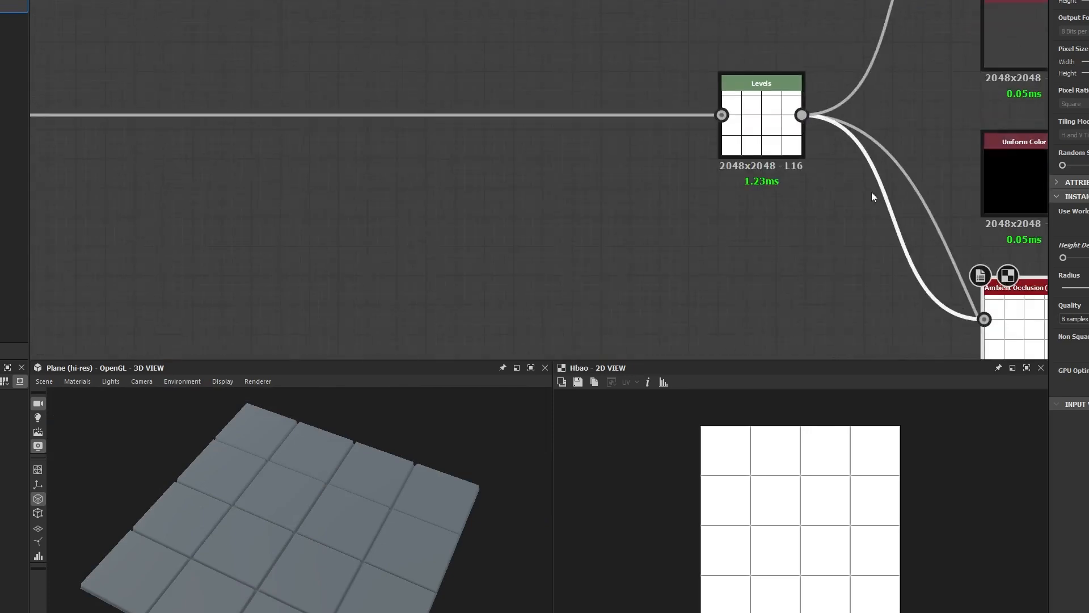
pyautogui.moveTo(873, 192); pyautogui.dragTo(761, 198, button='middle')
pyautogui.moveTo(318, 532); pyautogui.dragTo(255, 477)
pyautogui.moveTo(875, 103); pyautogui.dragTo(492, 227, button='middle')
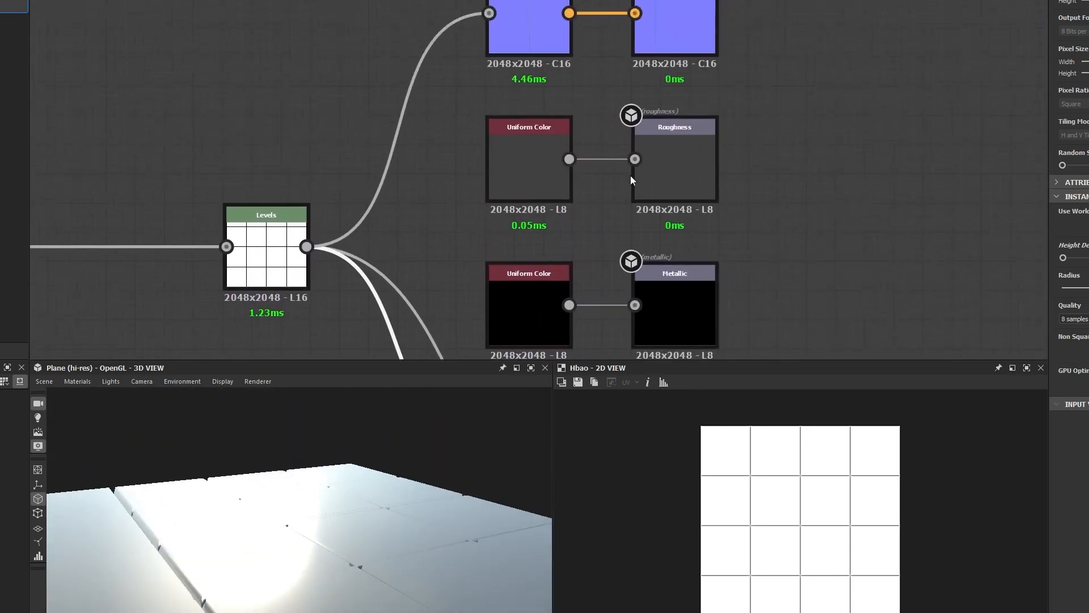
pyautogui.click(542, 183)
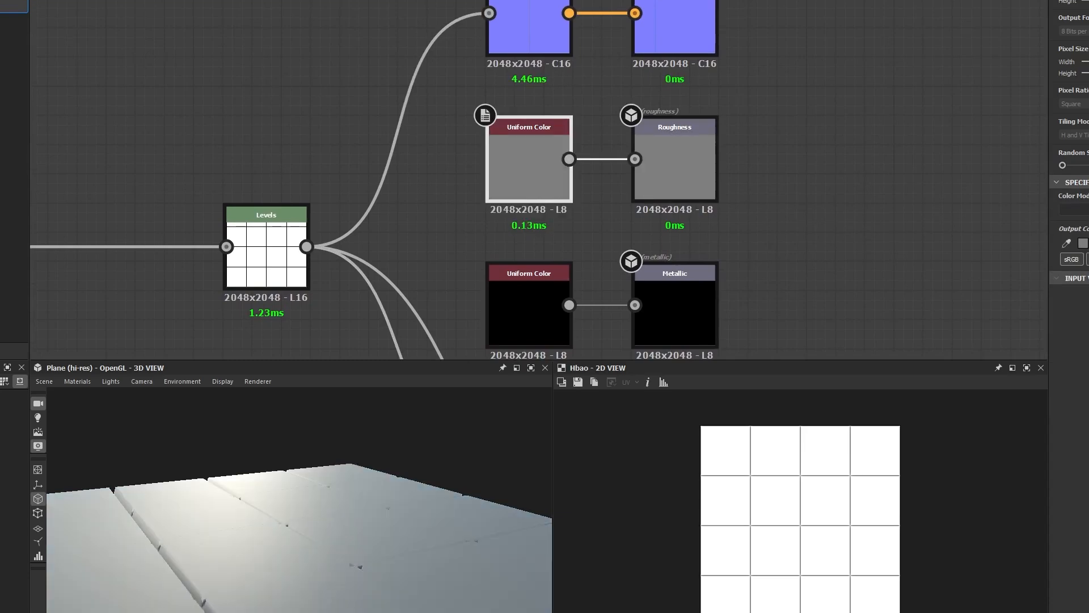
pyautogui.moveTo(283, 477); pyautogui.dragTo(277, 487)
pyautogui.moveTo(277, 487); pyautogui.dragTo(253, 493, button='right')
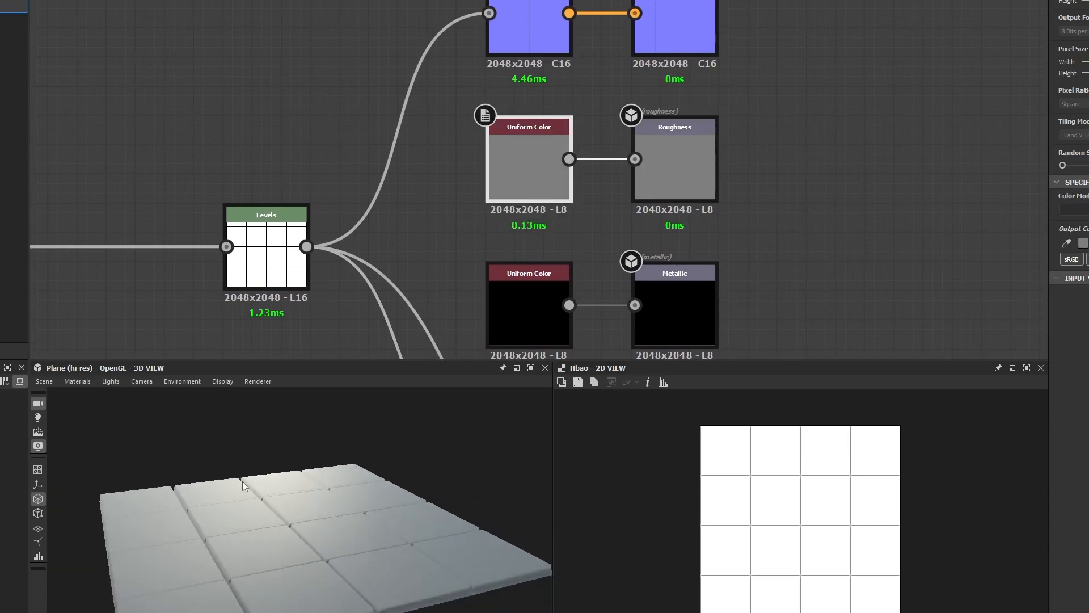
# Step: Examine the hard tile edges and gaps on the plane from close up and at a low angle
pyautogui.scroll(-3, 298, 145)
pyautogui.moveTo(298, 145); pyautogui.dragTo(615, 145, button='middle')
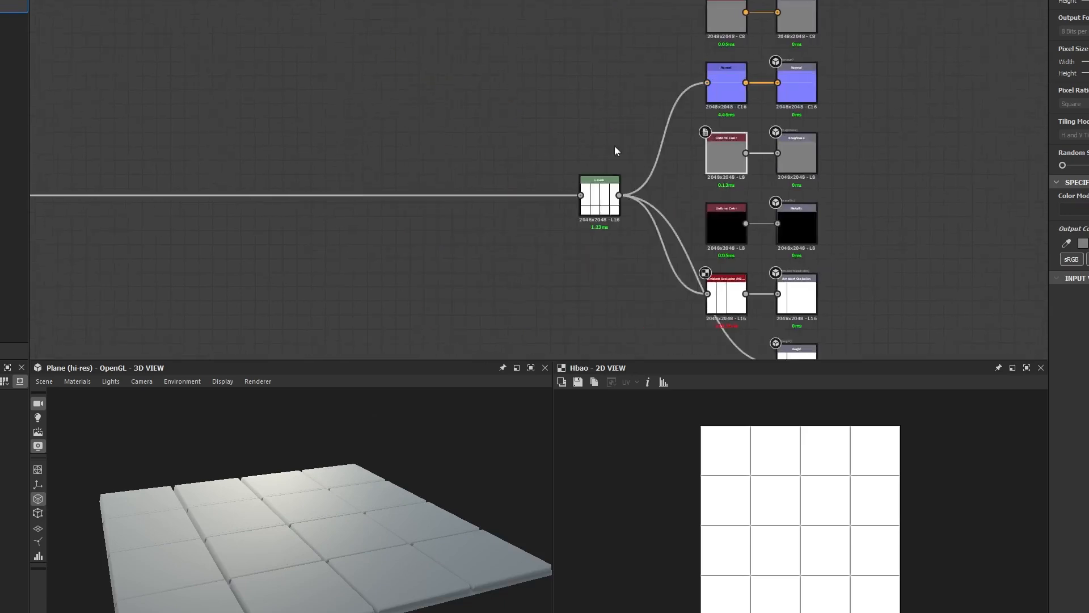
pyautogui.scroll(-3, 614, 151)
pyautogui.moveTo(273, 212); pyautogui.dragTo(664, 179, button='middle')
pyautogui.scroll(8, 531, 151)
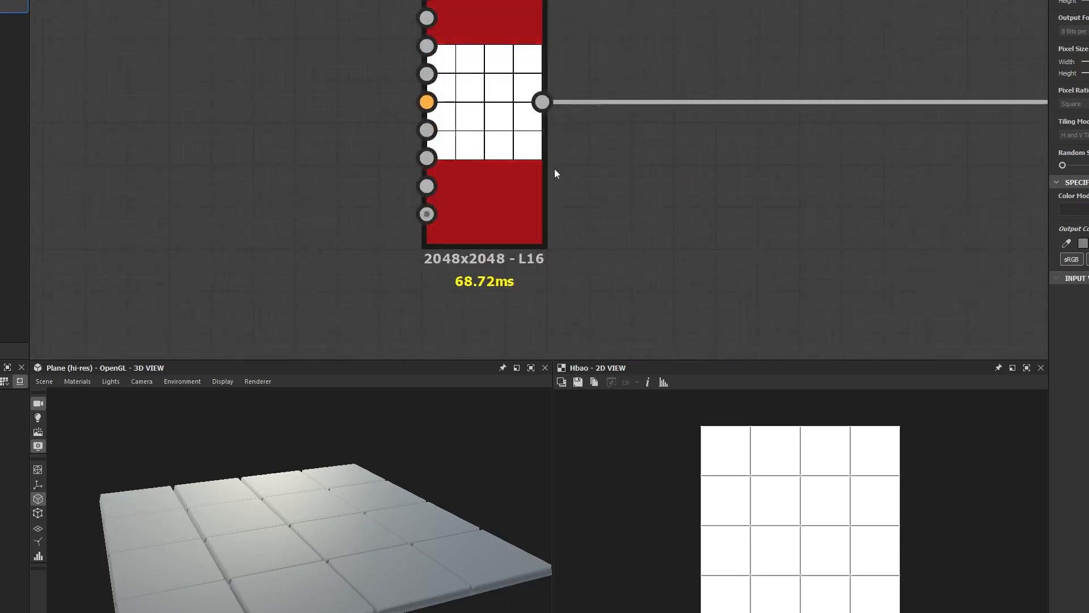
pyautogui.moveTo(553, 169); pyautogui.dragTo(505, 147, button='middle')
pyautogui.moveTo(329, 478); pyautogui.dragTo(325, 519)
pyautogui.scroll(4, 324, 517)
pyautogui.scroll(3, 291, 478)
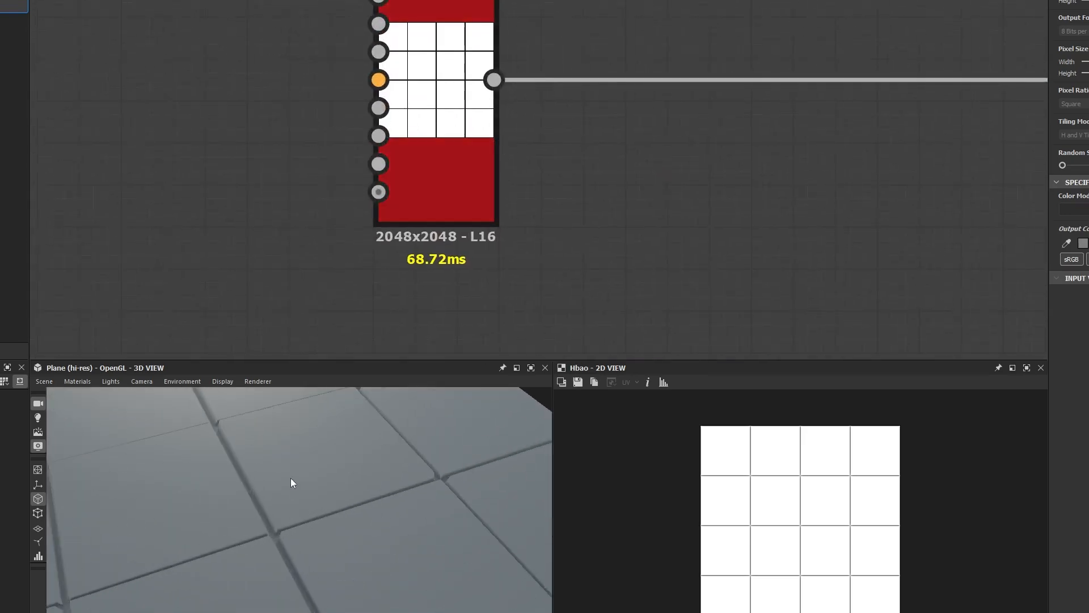
pyautogui.moveTo(290, 478); pyautogui.dragTo(262, 447)
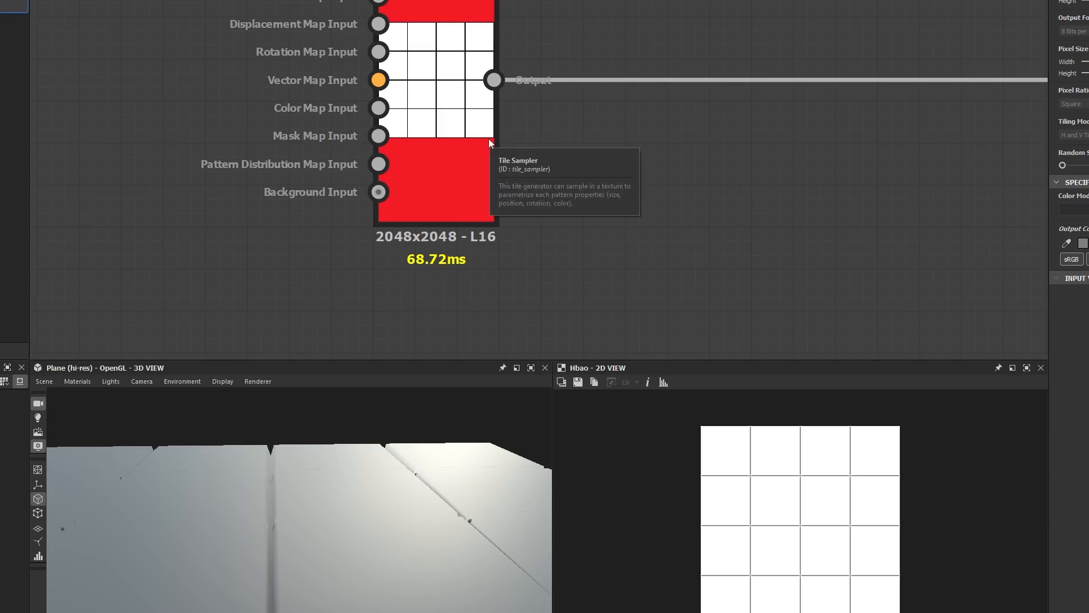
pyautogui.moveTo(301, 518); pyautogui.dragTo(354, 605)
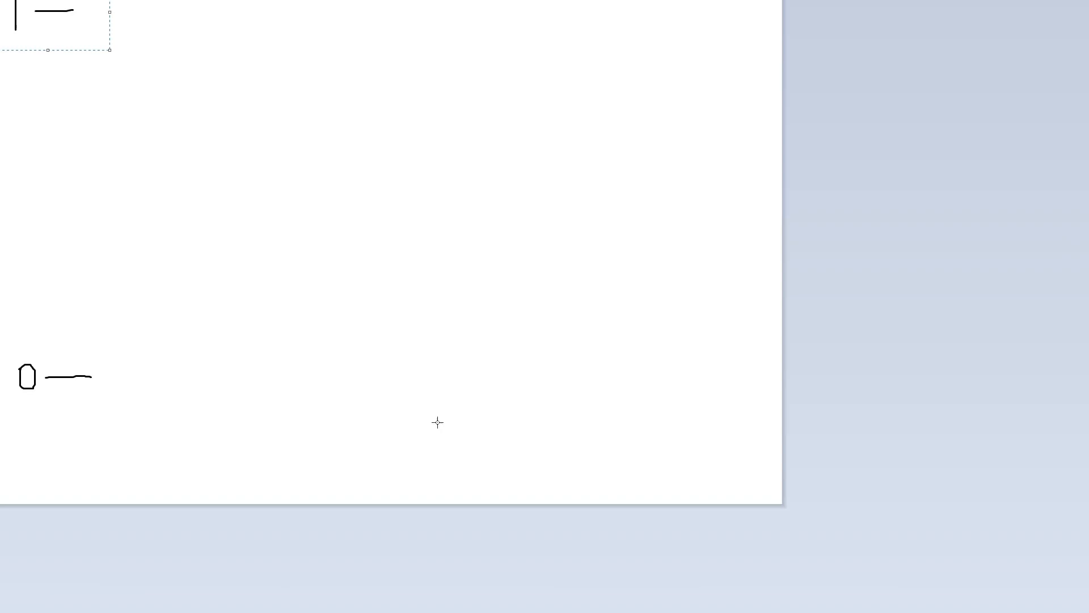
# Step: Switch to Paint and clear the old sketch from the canvas
pyautogui.click(136, 109)
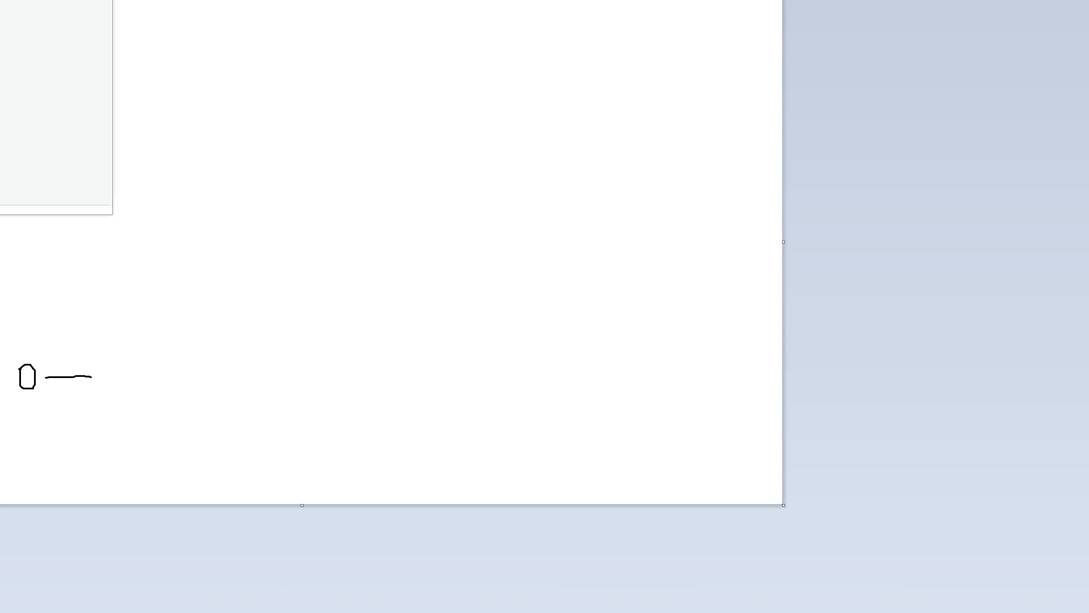
pyautogui.click(539, 305)
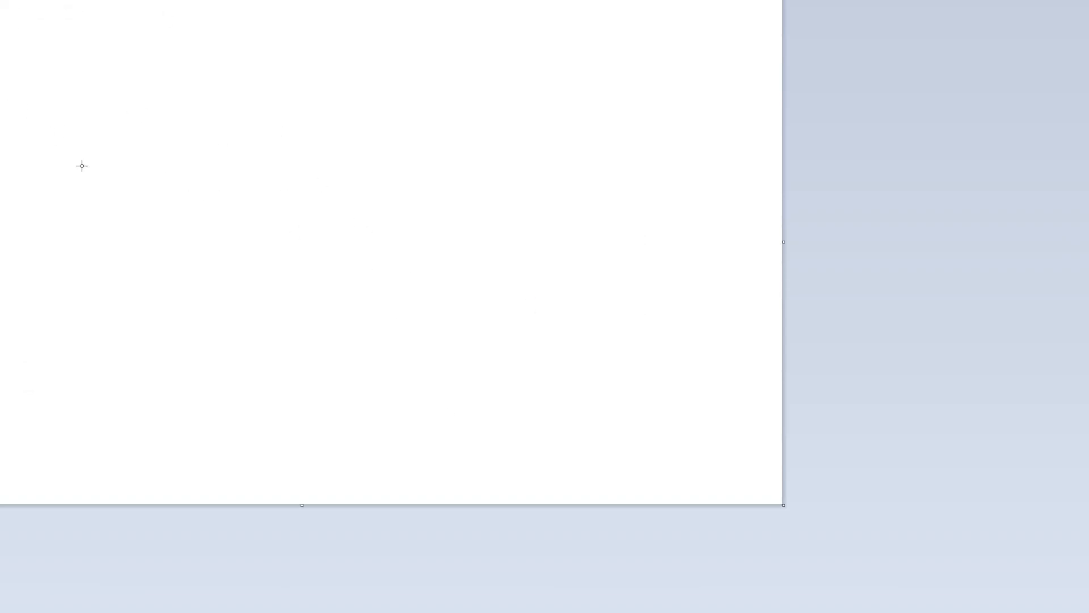
pyautogui.moveTo(93, 166); pyautogui.dragTo(85, 274)
pyautogui.click(92, 125)
pyautogui.moveTo(163, 177); pyautogui.dragTo(158, 333)
pyautogui.moveTo(163, 177)
pyautogui.mouseDown()
pyautogui.moveTo(399, 181)
pyautogui.moveTo(396, 340)
pyautogui.mouseUp()
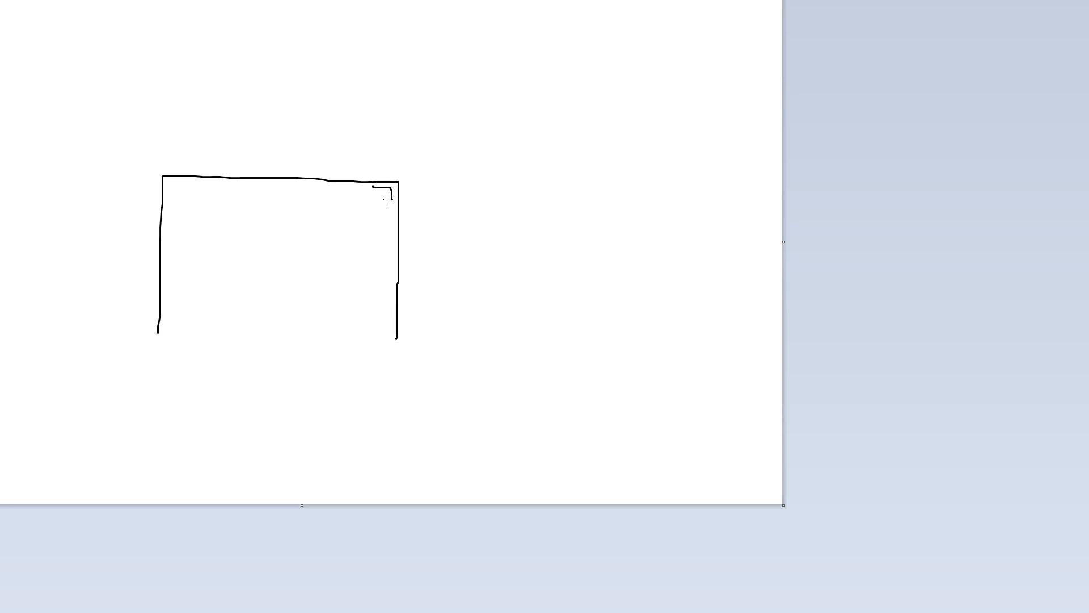
pyautogui.hotkey('ctrl', 'z')
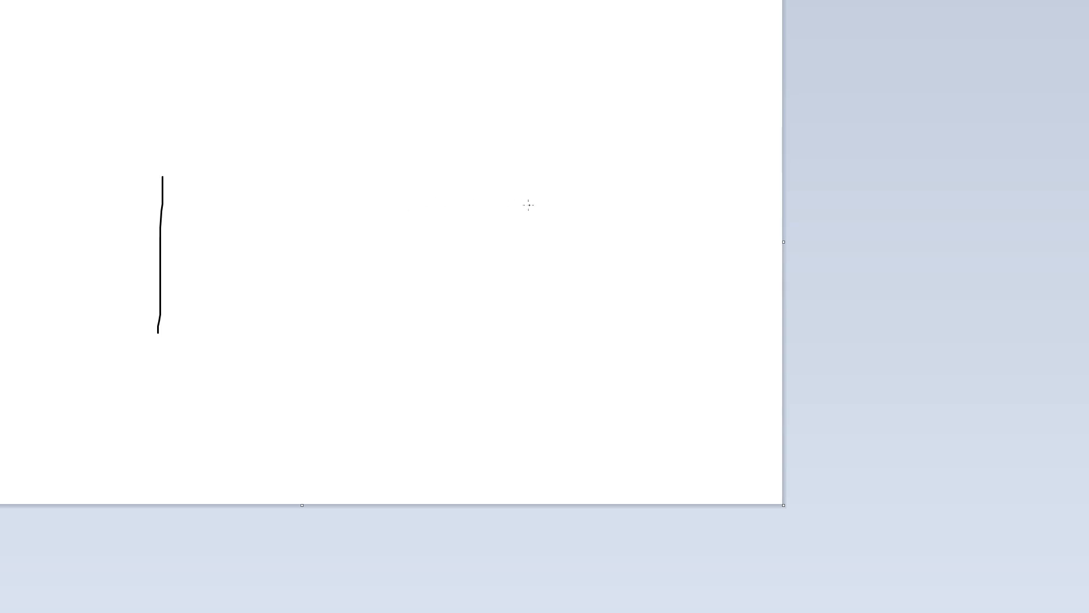
pyautogui.hotkey('ctrl', 'z')
# Step: Sketch a tile profile with chamfered top corners, circle one chamfer, and remove the strokes again
pyautogui.moveTo(137, 366)
pyautogui.mouseDown()
pyautogui.moveTo(137, 204)
pyautogui.moveTo(156, 179)
pyautogui.moveTo(301, 168)
pyautogui.moveTo(348, 192)
pyautogui.moveTo(341, 370)
pyautogui.mouseUp()
pyautogui.moveTo(348, 162)
pyautogui.mouseDown()
pyautogui.moveTo(318, 140)
pyautogui.moveTo(297, 164)
pyautogui.mouseUp()
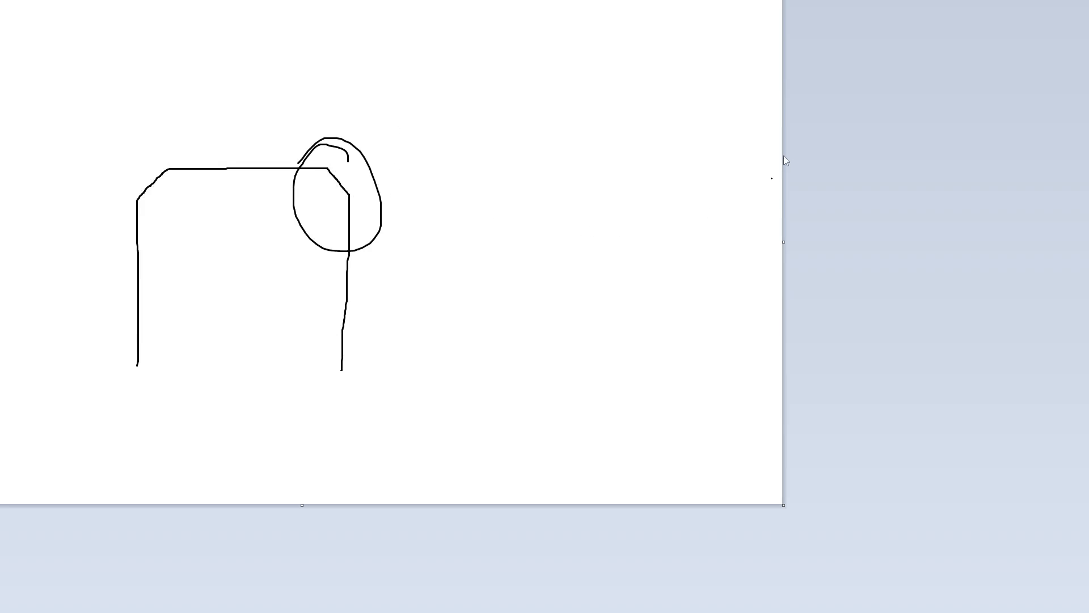
pyautogui.moveTo(562, 145)
pyautogui.mouseDown()
pyautogui.moveTo(508, 148)
pyautogui.moveTo(509, 226)
pyautogui.mouseUp()
pyautogui.hotkey('ctrl', 'z')
pyautogui.hotkey('ctrl', 'z')
pyautogui.hotkey('ctrl', 'z')
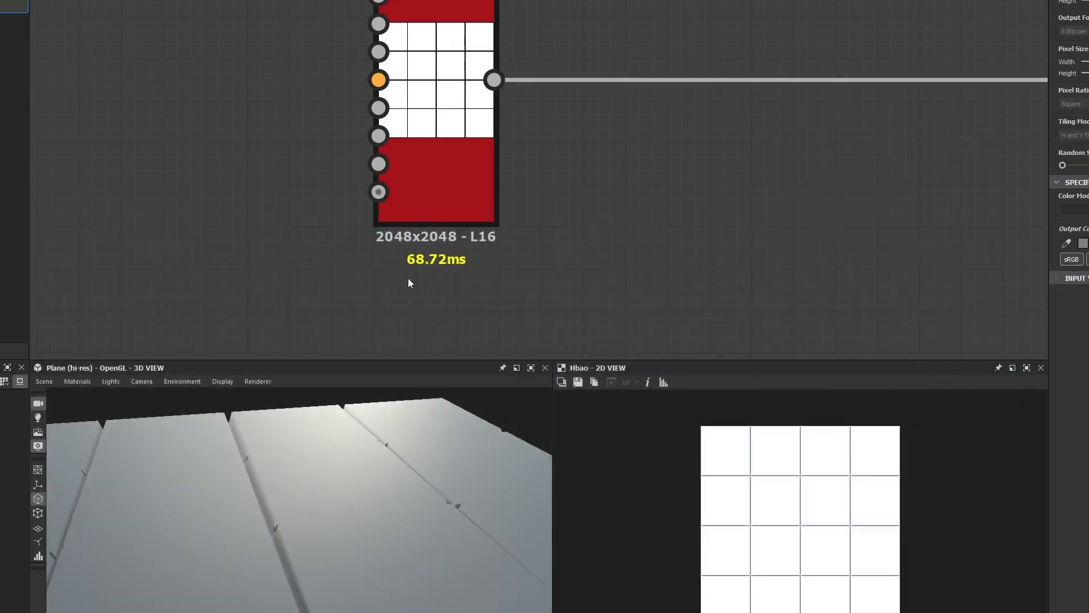
# Step: Back in Substance Designer, add a Bevel node fed by the Tile Sampler's output
pyautogui.moveTo(238, 105); pyautogui.dragTo(364, 170, button='middle')
pyautogui.scroll(-3, 364, 171)
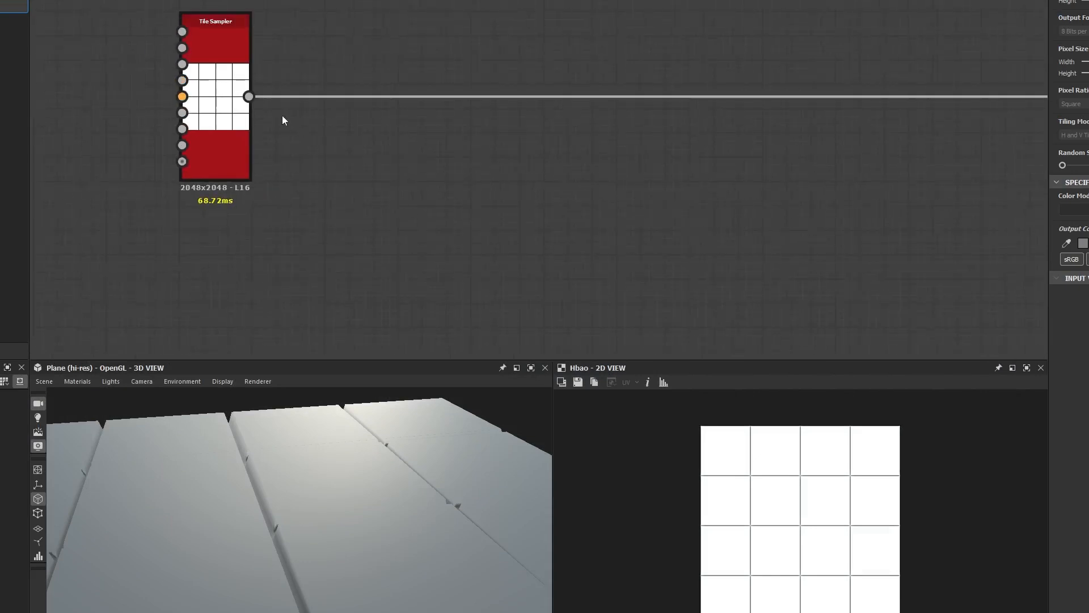
pyautogui.moveTo(304, 169); pyautogui.dragTo(316, 187)
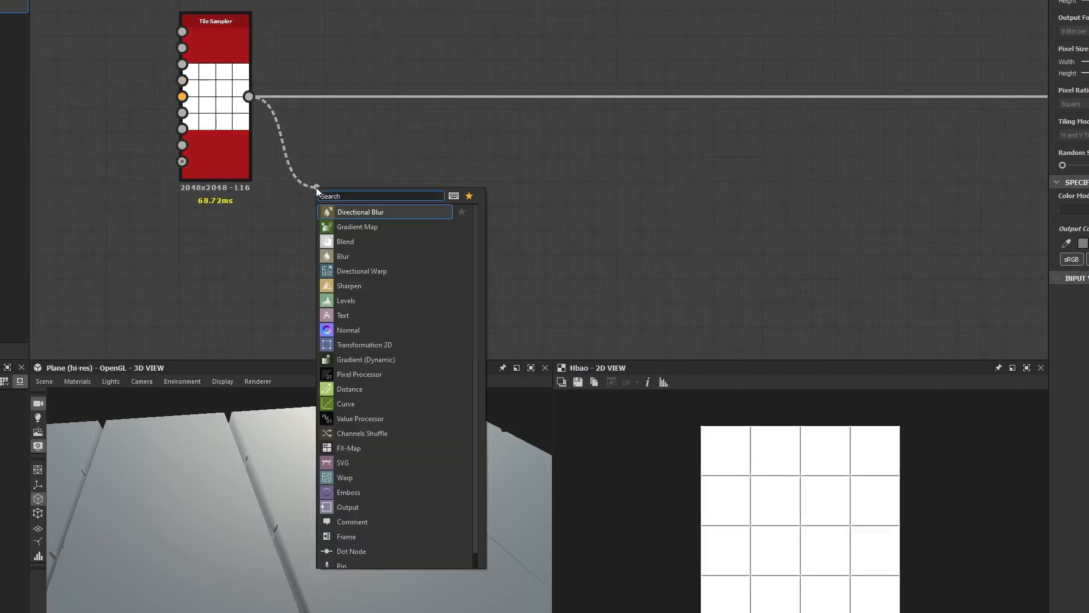
pyautogui.write('bevel')
pyautogui.press('Return')
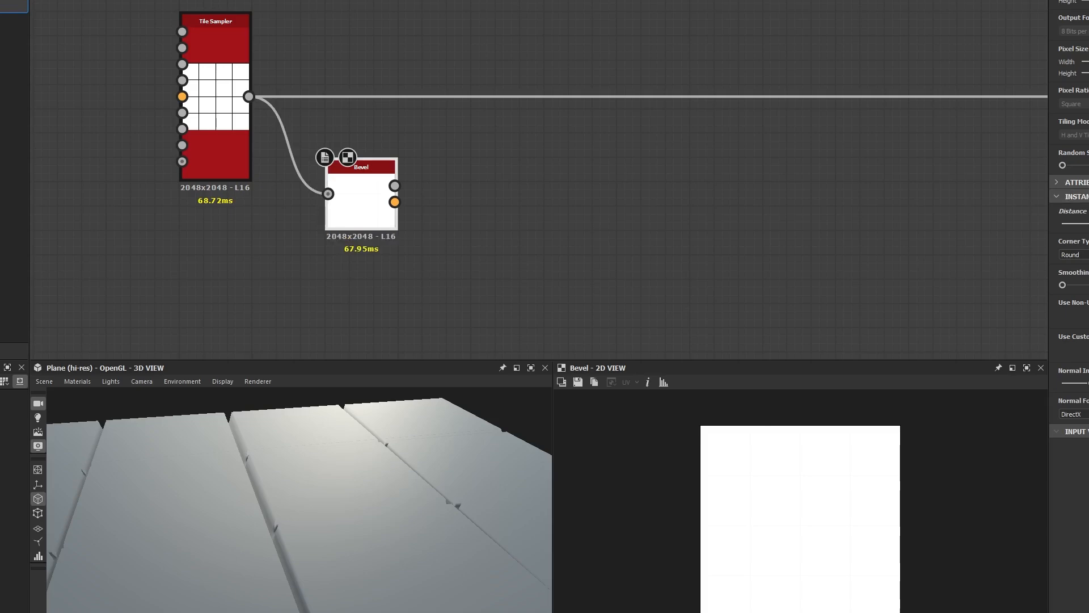
# Step: Connect the Bevel node's greyscale output to the Levels node's input in place of the Tile Sampler
pyautogui.scroll(-4, 357, 210)
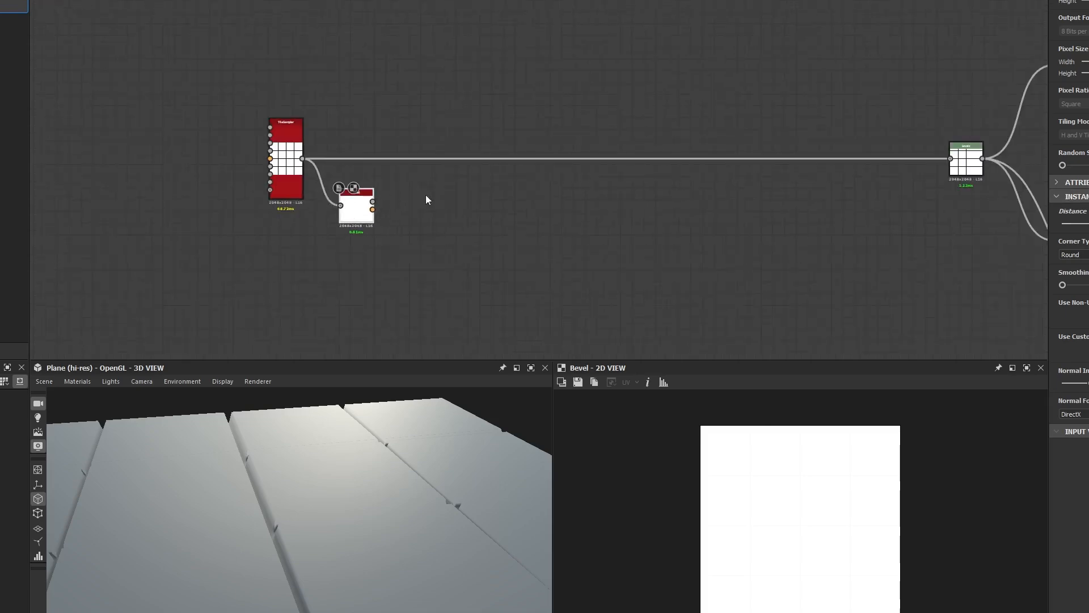
pyautogui.moveTo(428, 196); pyautogui.dragTo(311, 182, button='middle')
pyautogui.scroll(4, 257, 190)
pyautogui.scroll(3, 256, 192)
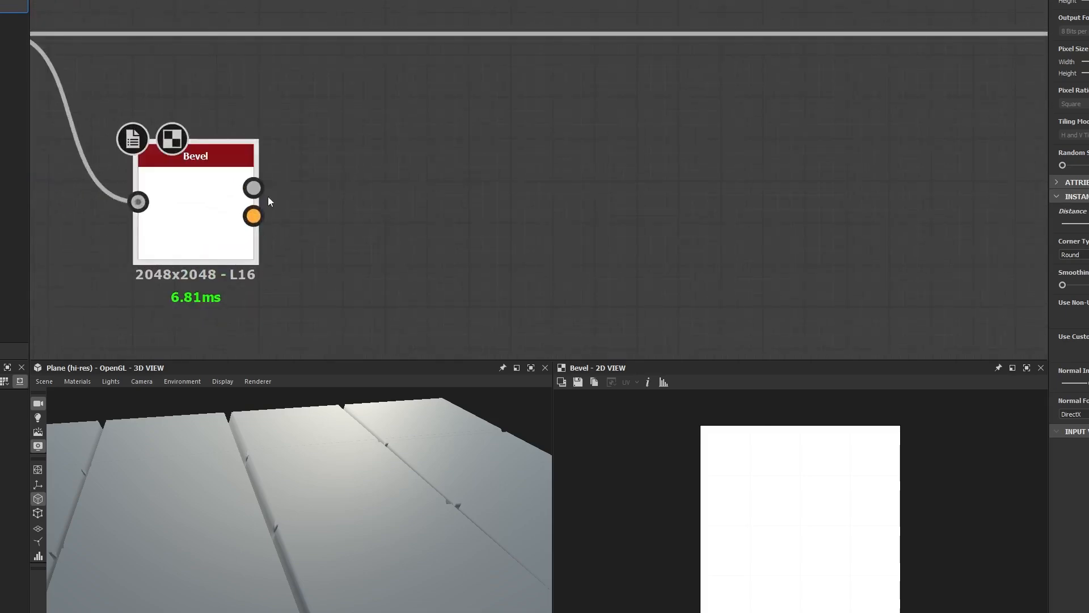
pyautogui.scroll(-5, 259, 195)
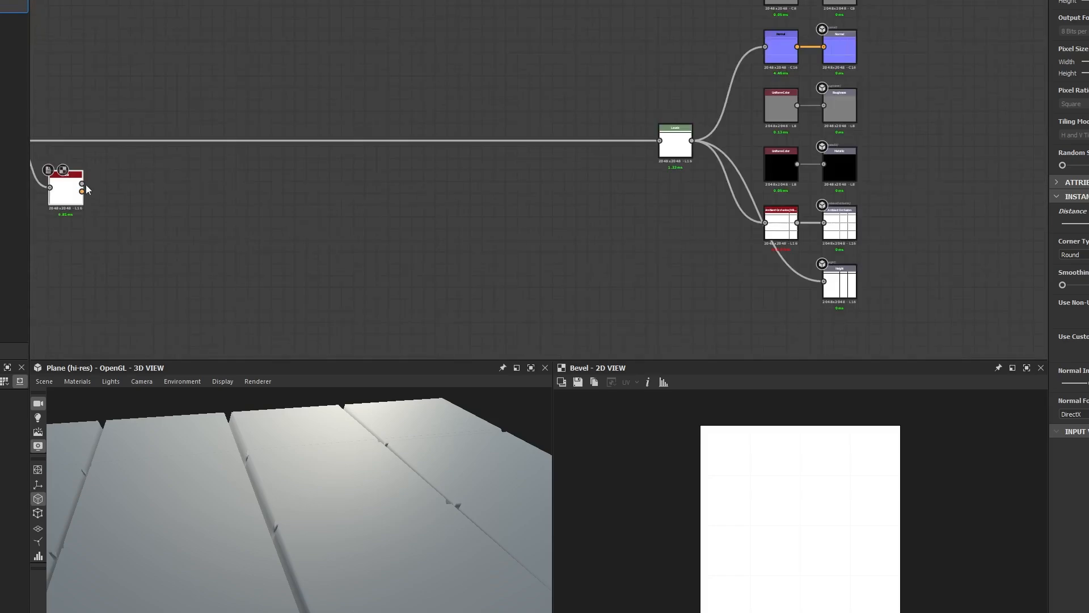
pyautogui.moveTo(82, 183); pyautogui.dragTo(659, 140)
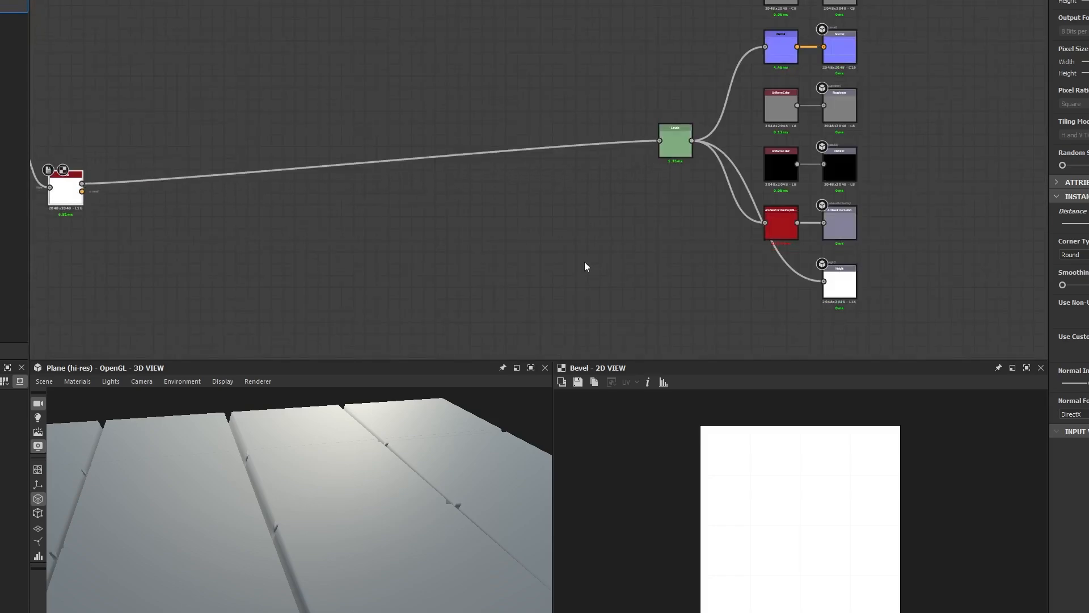
# Step: Examine the bevelled edges where four tiles meet on the plane
pyautogui.moveTo(306, 229); pyautogui.dragTo(737, 206, button='middle')
pyautogui.scroll(3, 260, 506)
pyautogui.moveTo(260, 506); pyautogui.dragTo(415, 501)
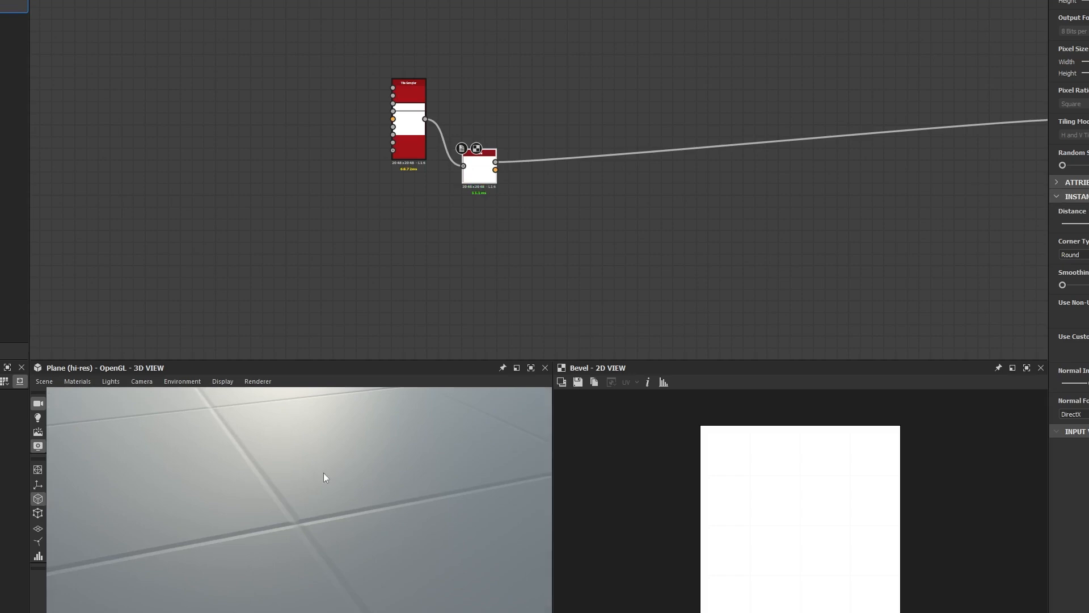
pyautogui.moveTo(323, 478); pyautogui.dragTo(304, 512)
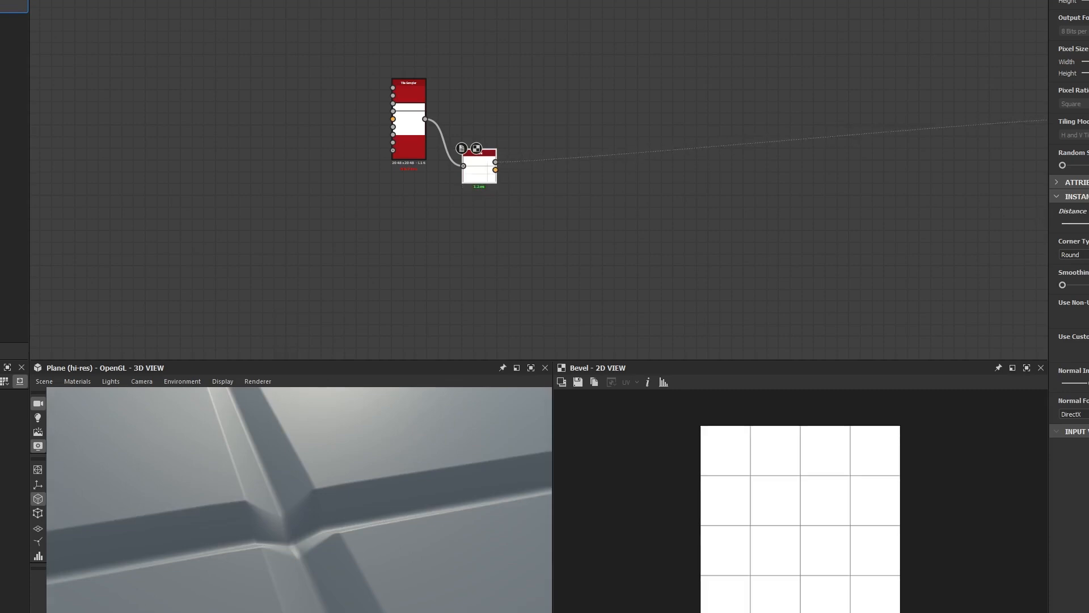
# Step: Tune the Bevel node's Distance to a medium-width bevel, checking the tile edges in the 2D view and on the plane
pyautogui.scroll(-8, 329, 428)
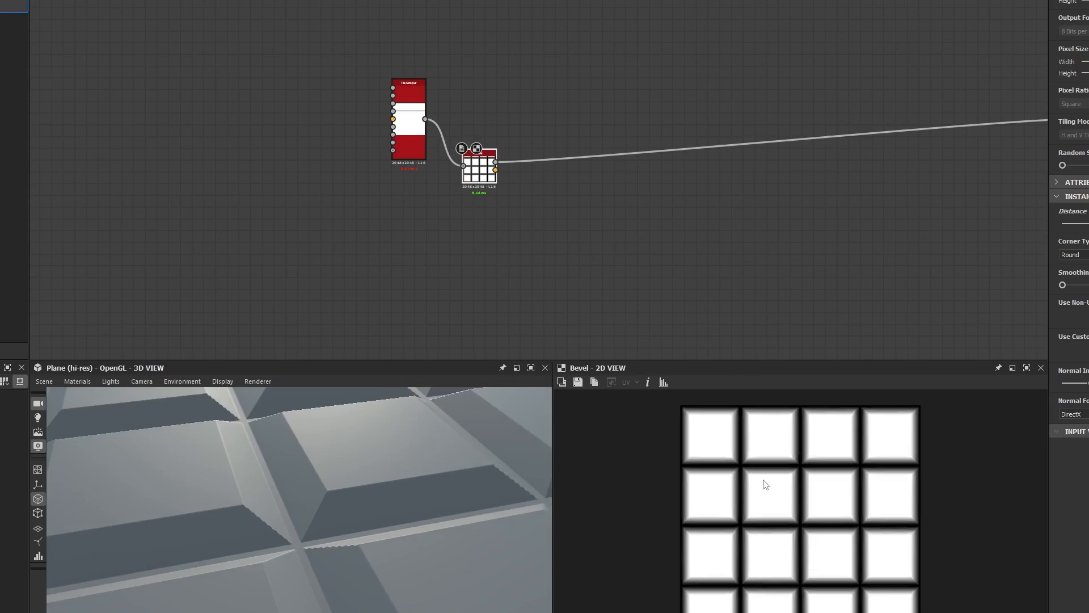
pyautogui.scroll(5, 760, 481)
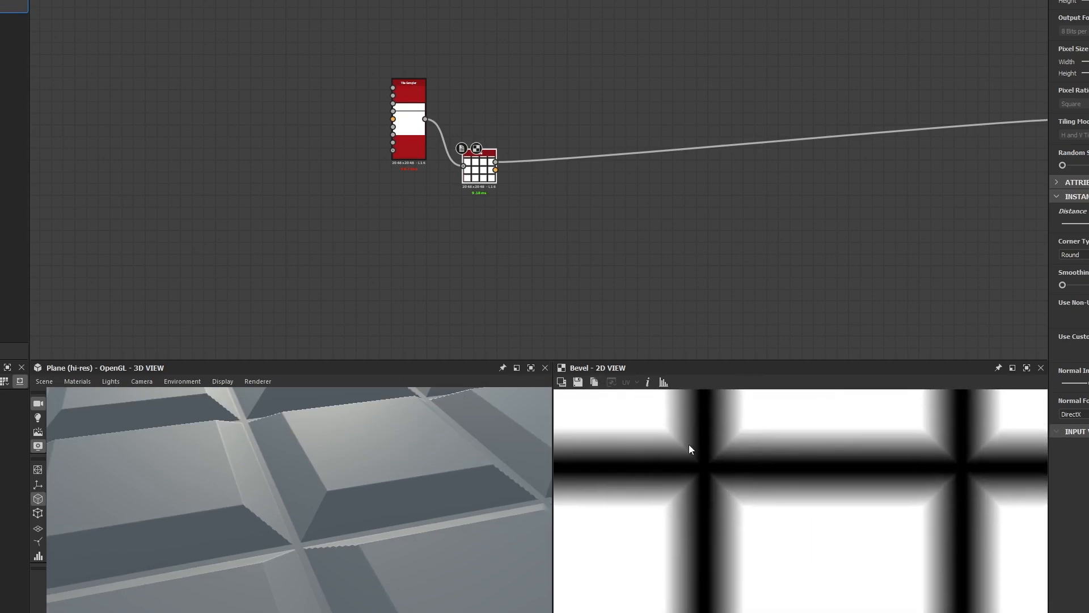
pyautogui.scroll(3, 698, 460)
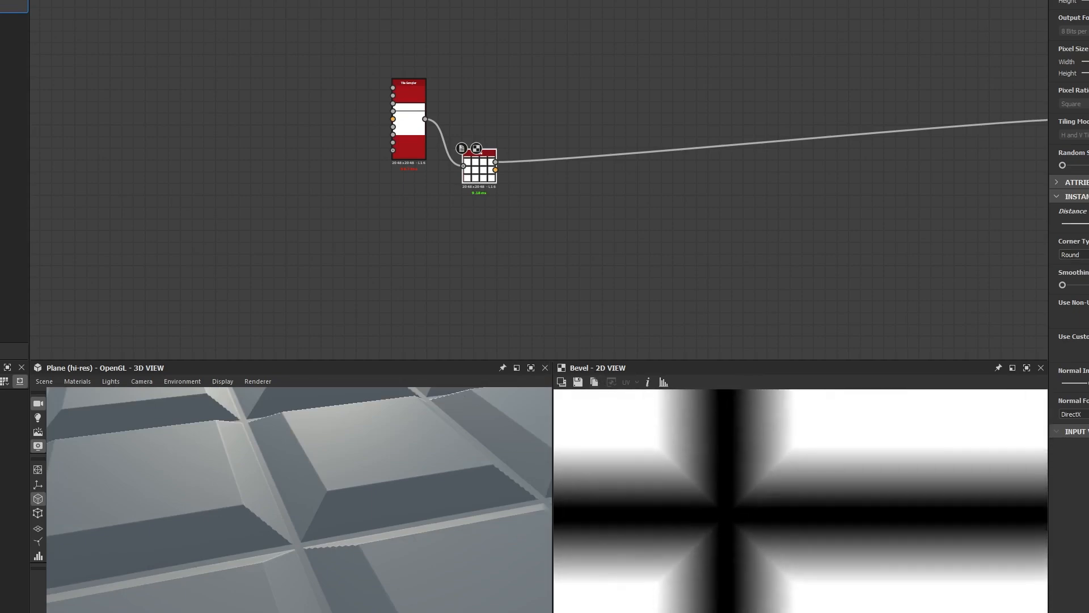
pyautogui.moveTo(1088, 224); pyautogui.dragTo(1088, 224)
pyautogui.scroll(5, 695, 529)
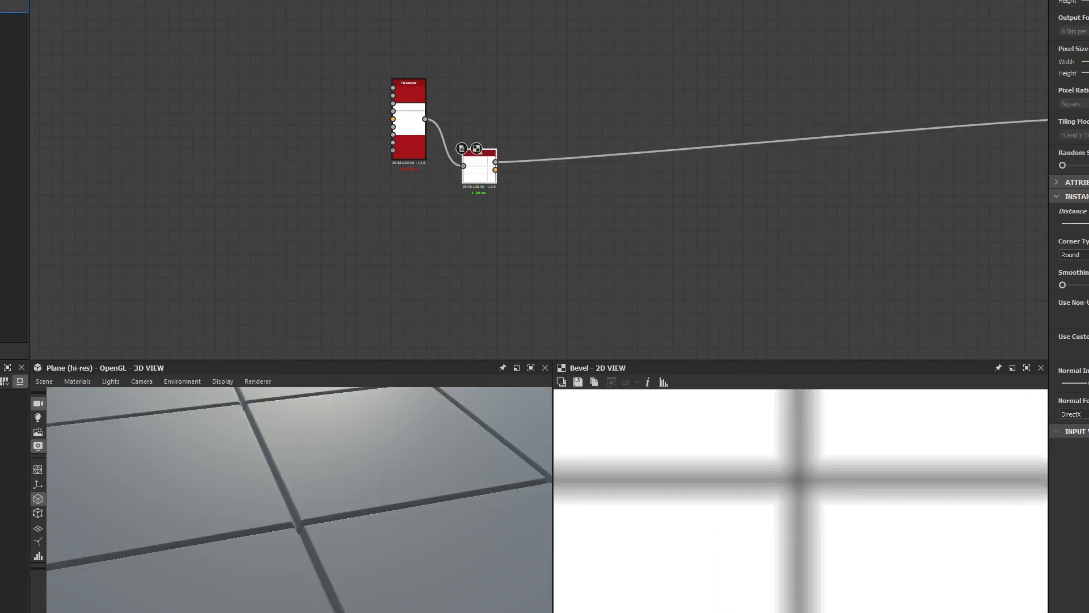
pyautogui.moveTo(1088, 224); pyautogui.dragTo(1088, 224)
pyautogui.scroll(-4, 699, 494)
pyautogui.moveTo(757, 472); pyautogui.dragTo(727, 516, button='middle')
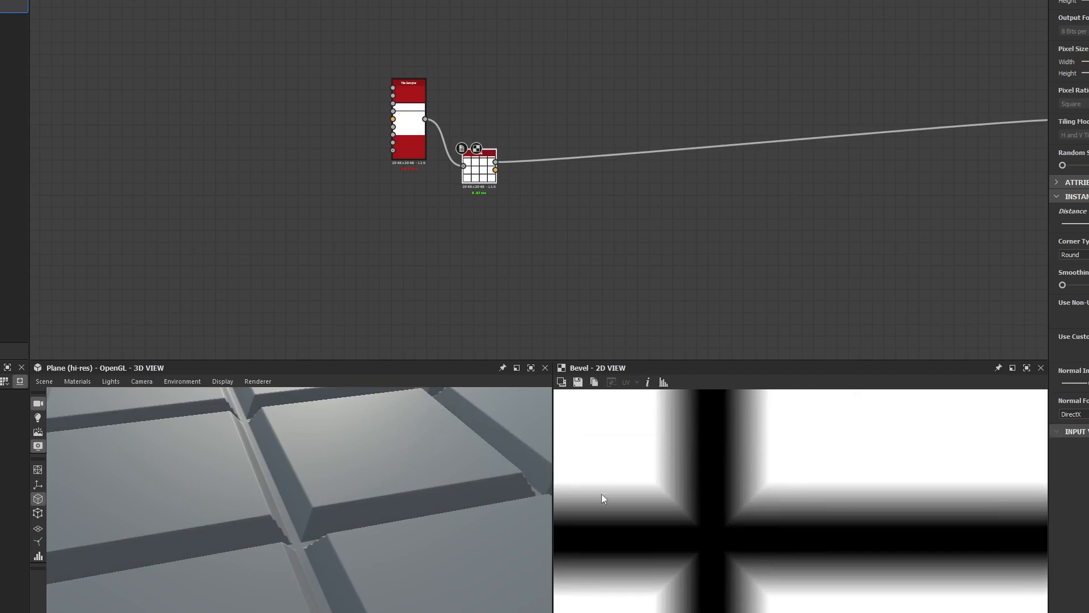
pyautogui.moveTo(376, 509); pyautogui.dragTo(351, 572)
pyautogui.moveTo(281, 502); pyautogui.dragTo(237, 480)
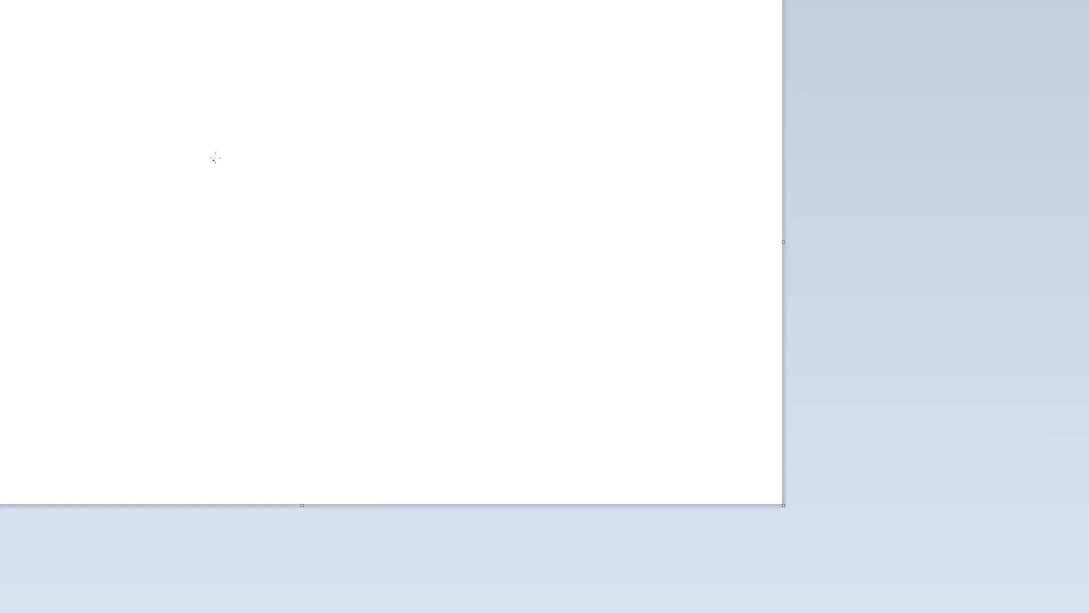
# Step: Switch to Paint and sketch a chamfered tile profile beside a slope rising to a flat top, labelling their heights from 0 to 1
pyautogui.moveTo(166, 281)
pyautogui.mouseDown()
pyautogui.moveTo(166, 187)
pyautogui.moveTo(219, 146)
pyautogui.moveTo(323, 159)
pyautogui.moveTo(353, 277)
pyautogui.mouseUp()
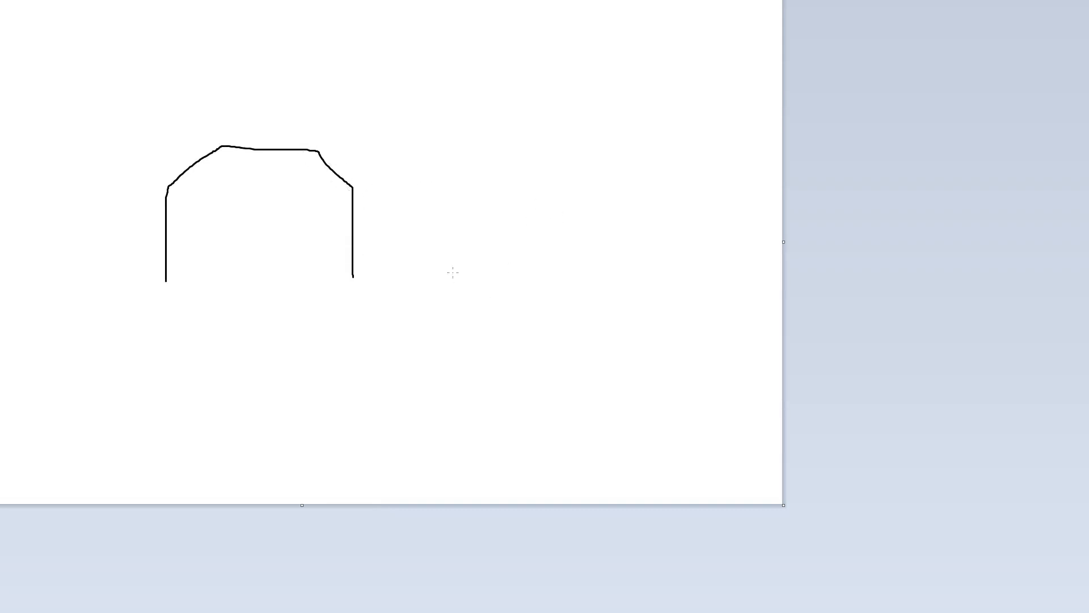
pyautogui.moveTo(442, 278)
pyautogui.mouseDown()
pyautogui.moveTo(557, 154)
pyautogui.moveTo(741, 148)
pyautogui.mouseUp()
pyautogui.moveTo(420, 283)
pyautogui.mouseDown()
pyautogui.moveTo(454, 287)
pyautogui.moveTo(449, 277)
pyautogui.mouseUp()
pyautogui.moveTo(560, 130); pyautogui.dragTo(560, 142)
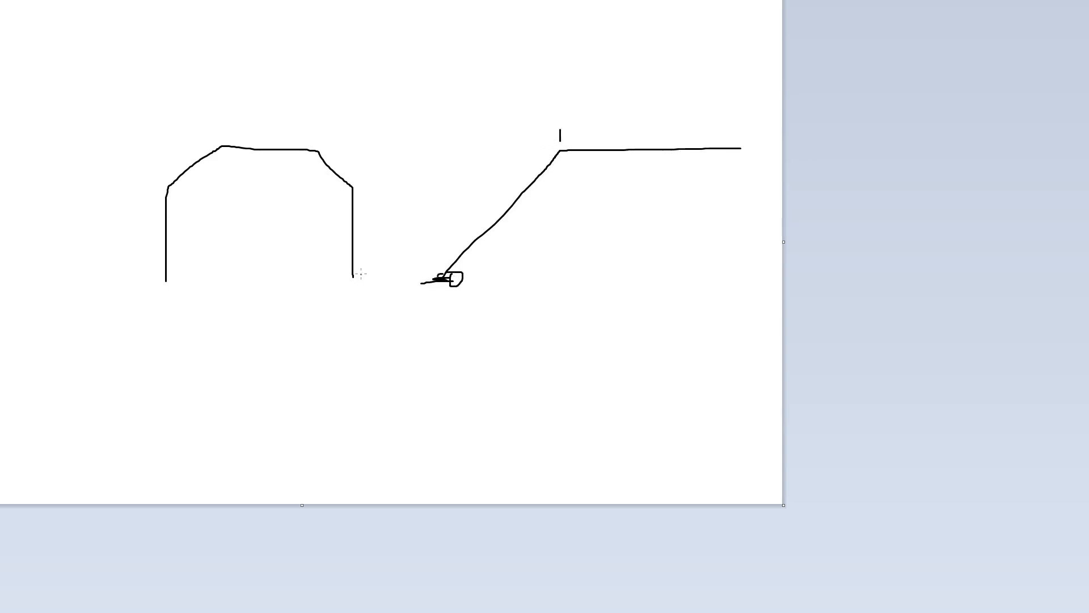
pyautogui.moveTo(358, 278)
pyautogui.mouseDown()
pyautogui.moveTo(372, 283)
pyautogui.moveTo(360, 272)
pyautogui.mouseUp()
pyautogui.moveTo(320, 128)
pyautogui.mouseDown()
pyautogui.moveTo(323, 146)
pyautogui.moveTo(375, 197)
pyautogui.moveTo(386, 183)
pyautogui.moveTo(391, 196)
pyautogui.mouseUp()
pyautogui.moveTo(595, 113); pyautogui.dragTo(637, 88)
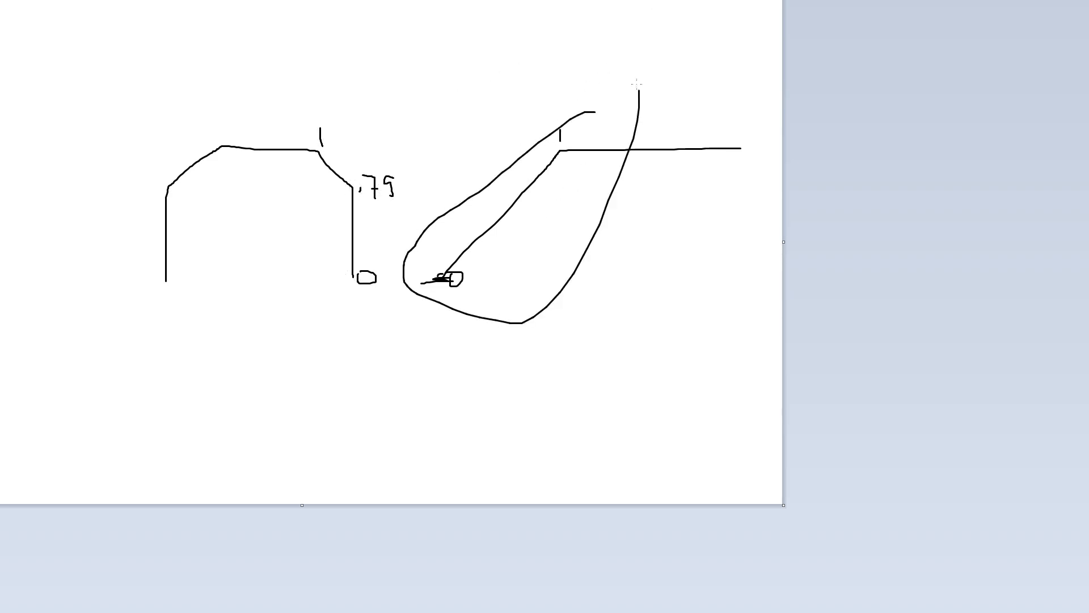
# Step: Undo all strokes of the profile sketches and return to Substance Designer
pyautogui.hotkey('ctrl', 'z')
pyautogui.hotkey('ctrl', 'z')
pyautogui.hotkey('ctrl', 'z')
pyautogui.hotkey('ctrl', 'z')
pyautogui.hotkey('ctrl', 'z')
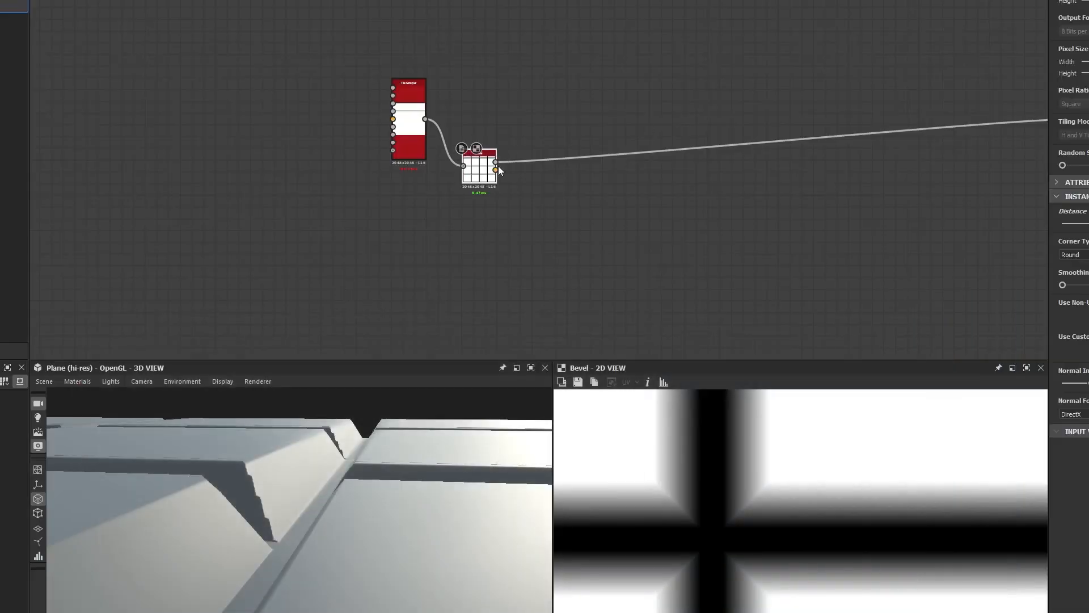
# Step: Examine the Bevel node's black-to-white gradient at a tile corner and the matching slopes on the plane
pyautogui.scroll(5, 498, 166)
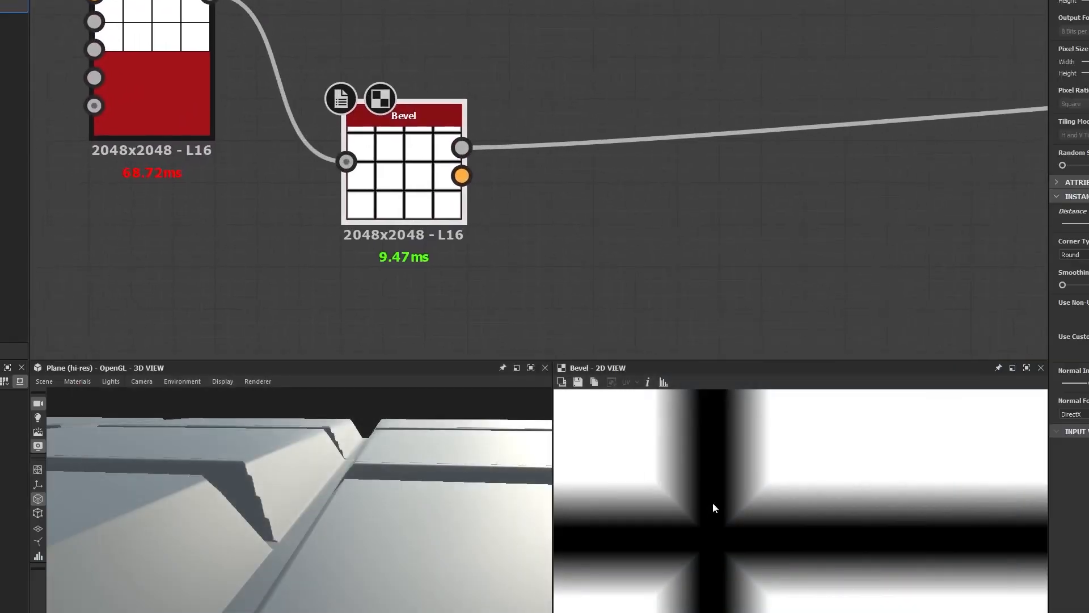
pyautogui.scroll(4, 710, 515)
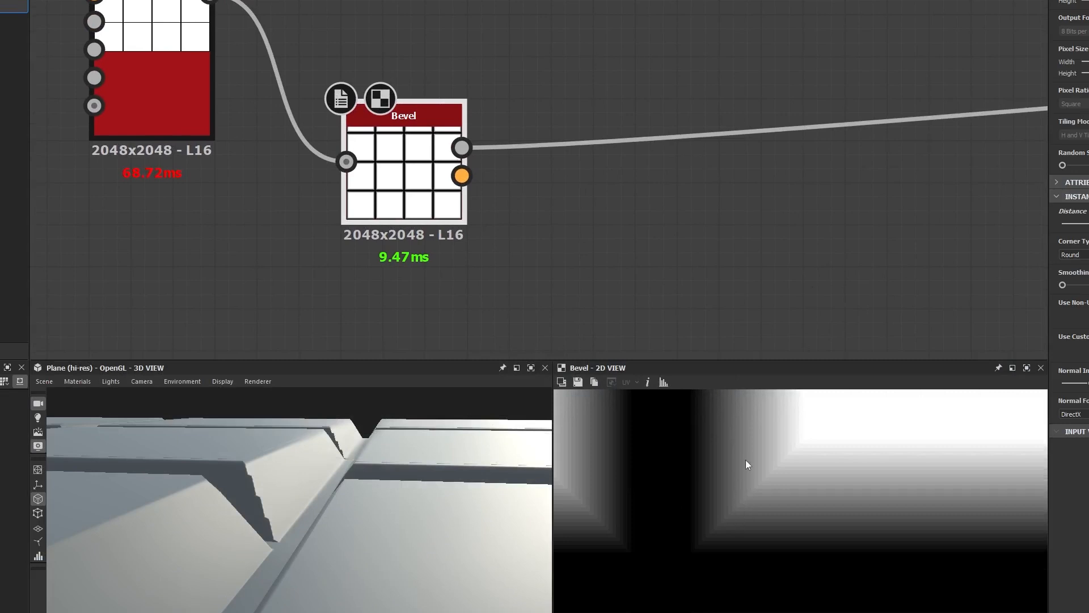
pyautogui.moveTo(729, 485); pyautogui.dragTo(702, 533, button='middle')
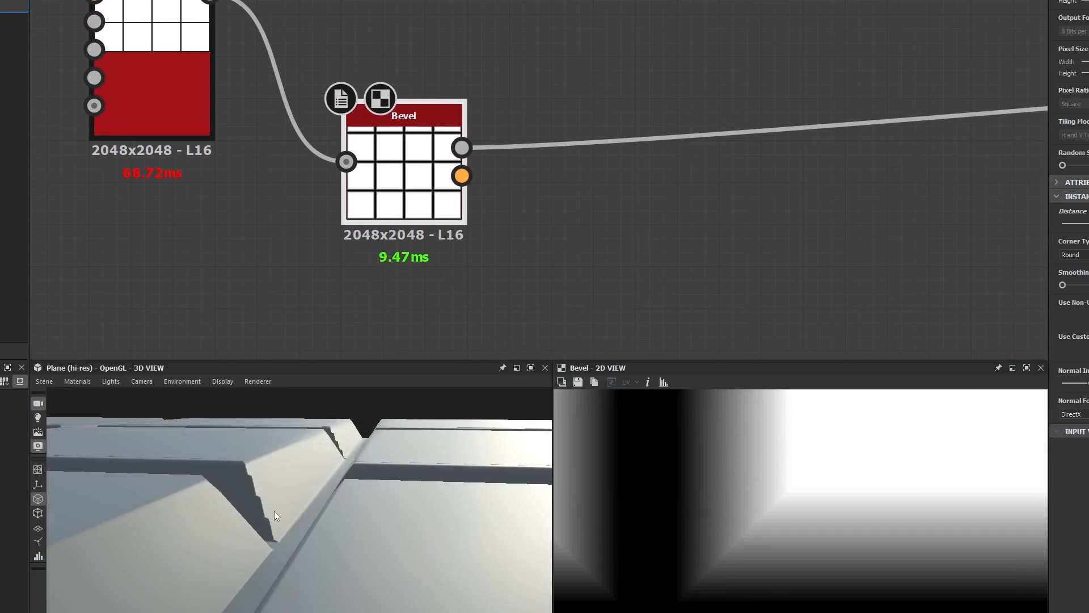
pyautogui.moveTo(274, 513); pyautogui.dragTo(258, 494)
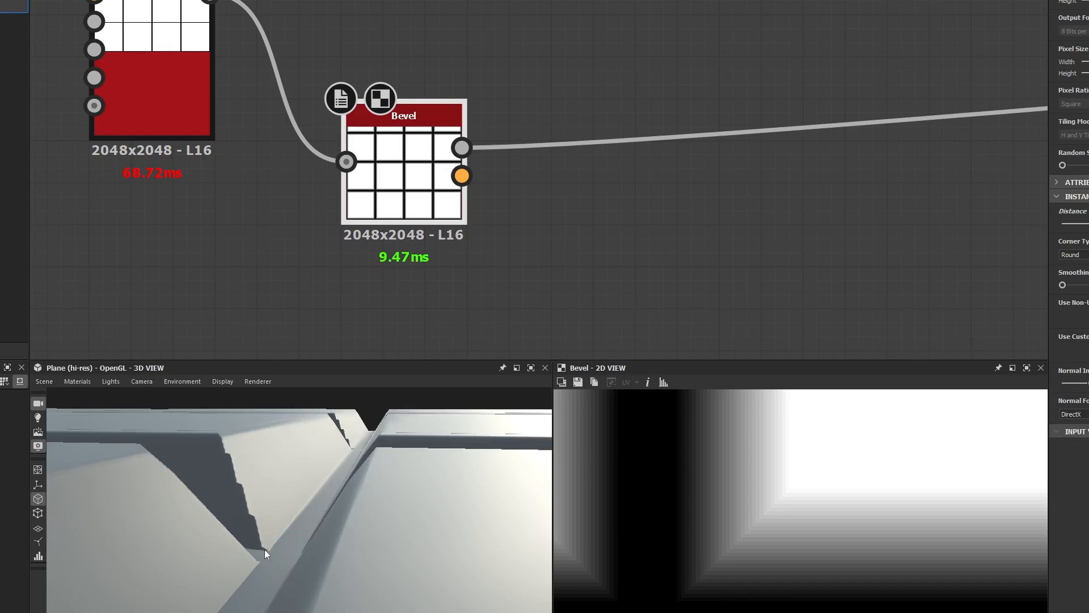
pyautogui.moveTo(558, 94); pyautogui.dragTo(540, 176, button='middle')
pyautogui.scroll(-2, 540, 175)
pyautogui.moveTo(307, 121); pyautogui.dragTo(616, 128)
pyautogui.press('Escape')
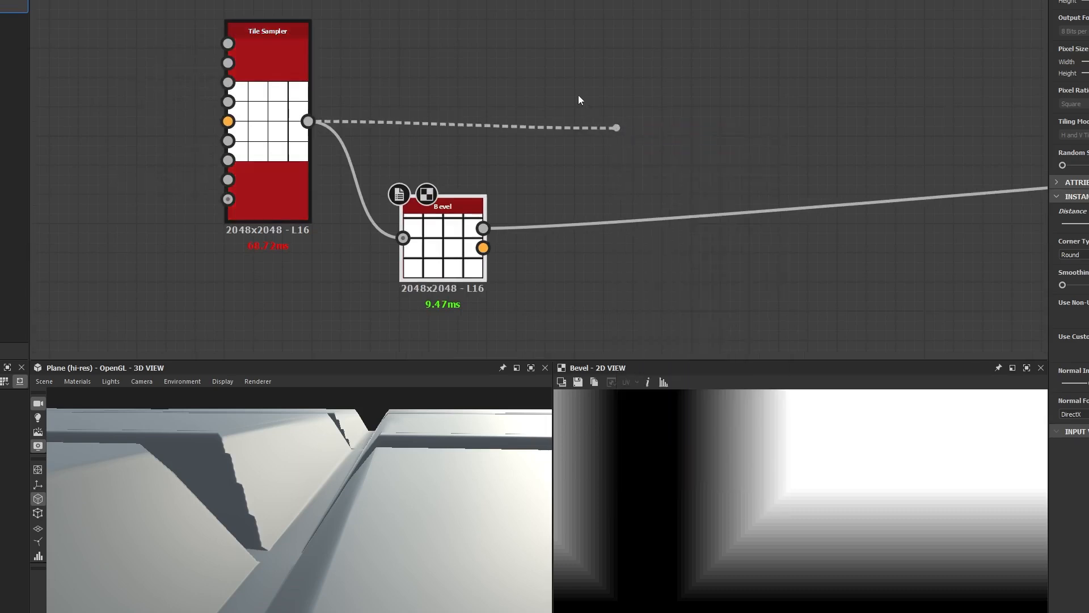
# Step: Add a Blend node with the Tile Sampler output as background and the Bevel's height output as foreground
pyautogui.moveTo(307, 121); pyautogui.dragTo(528, 109)
pyautogui.write('blend')
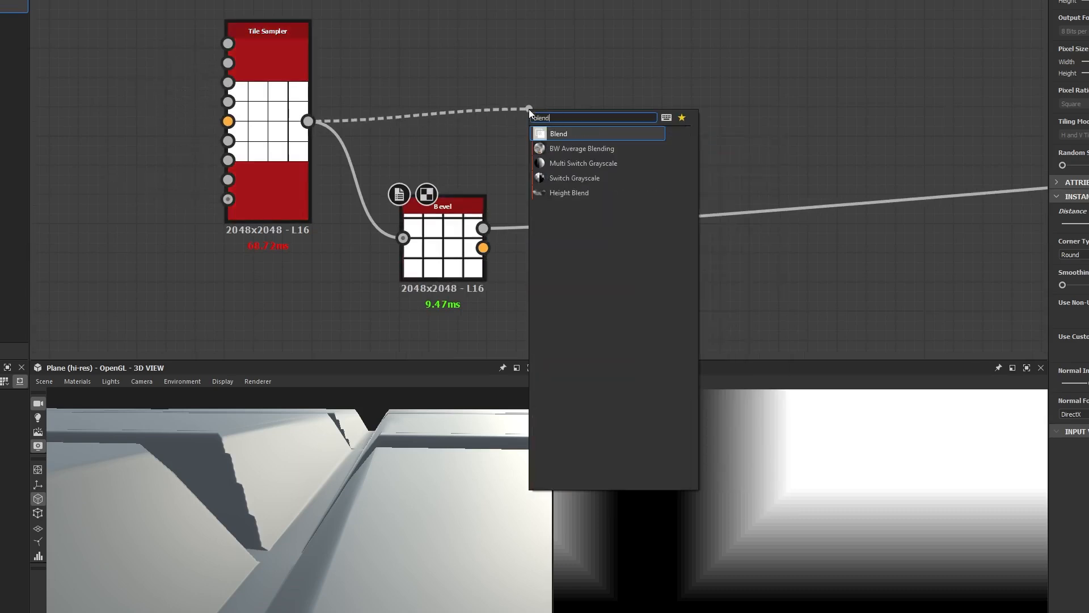
pyautogui.press('Return')
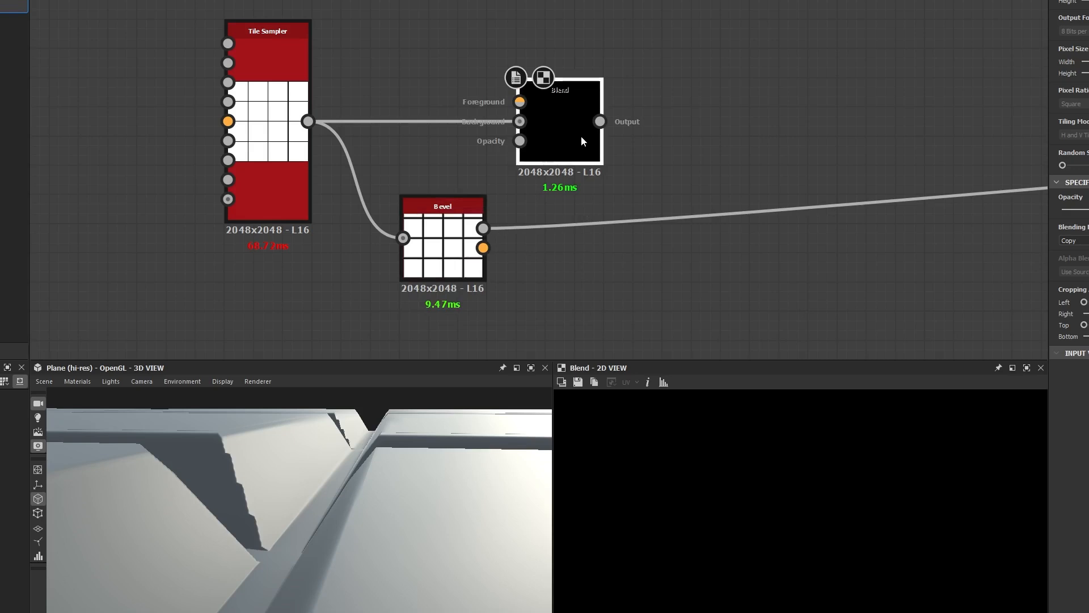
pyautogui.moveTo(410, 233); pyautogui.dragTo(400, 262)
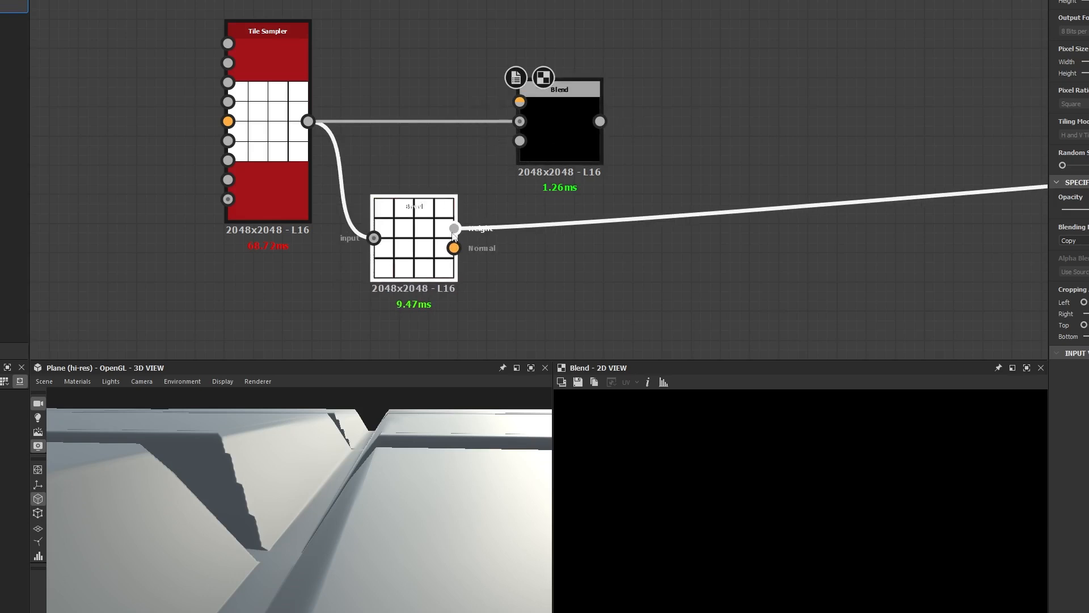
pyautogui.moveTo(454, 229); pyautogui.dragTo(520, 102)
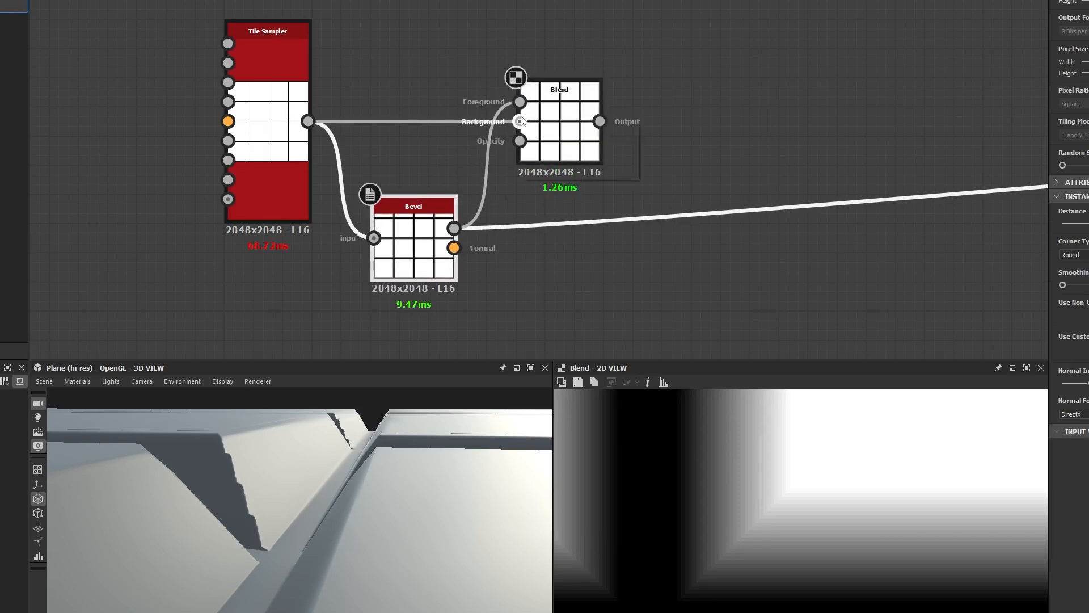
pyautogui.scroll(5, 520, 103)
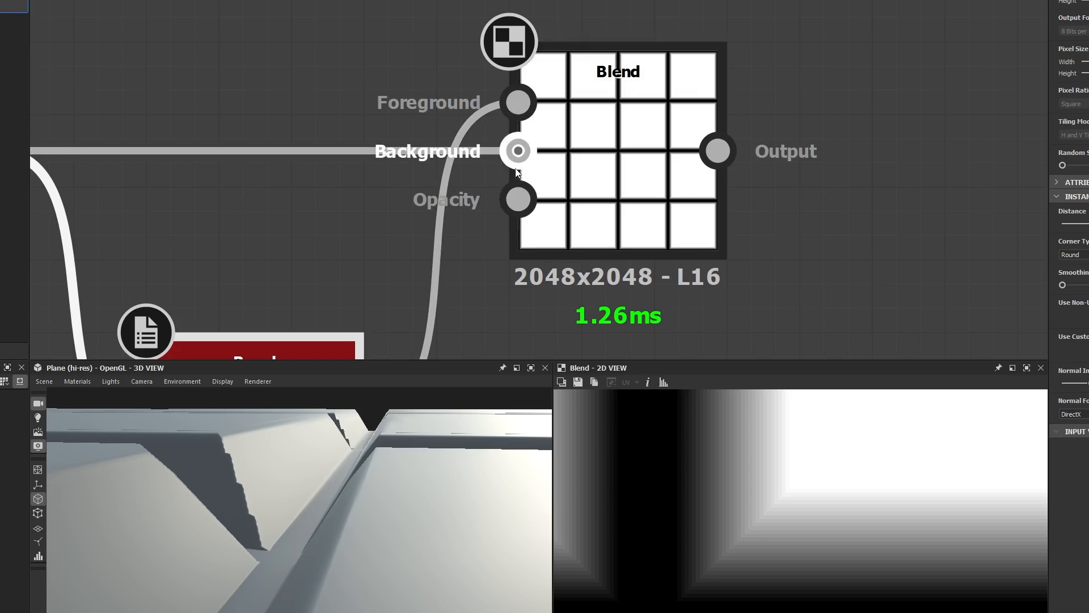
pyautogui.scroll(-3, 517, 170)
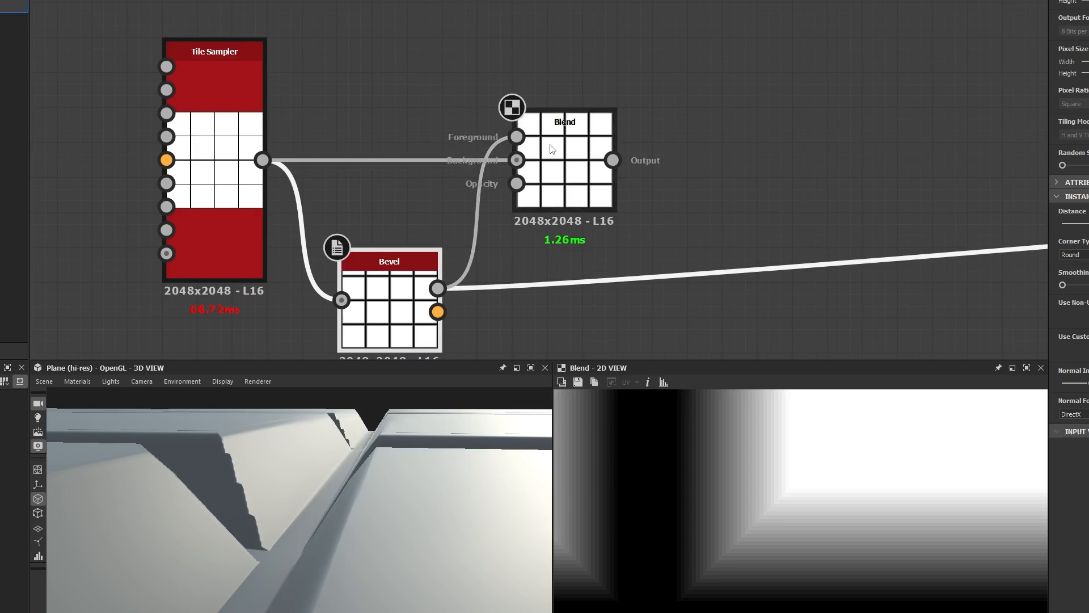
# Step: Look through the available blending modes of the Blend node without changing the mode
pyautogui.click(562, 122)
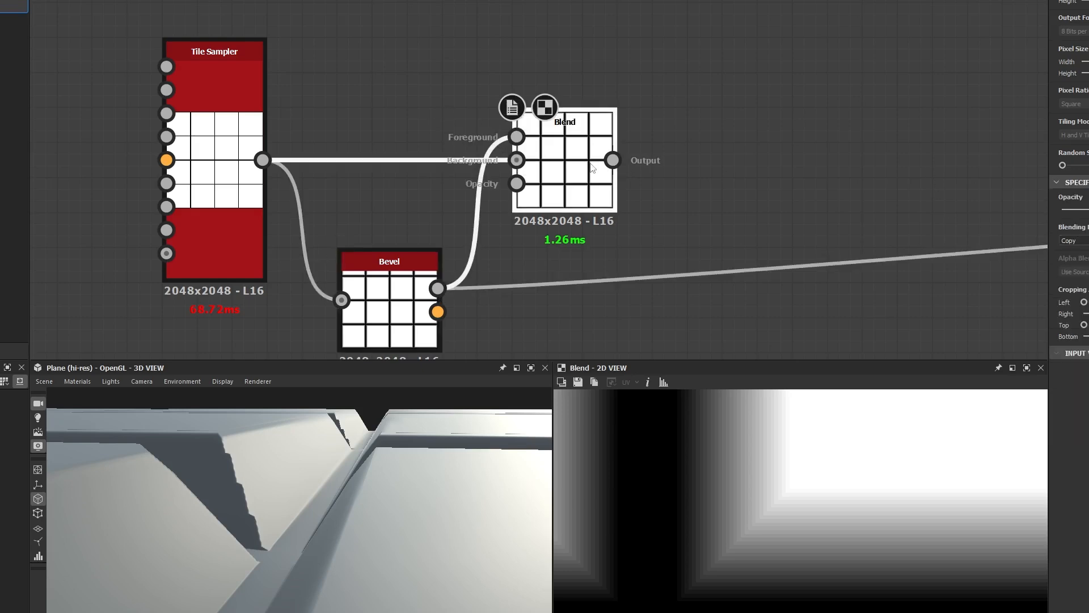
pyautogui.click(1072, 243)
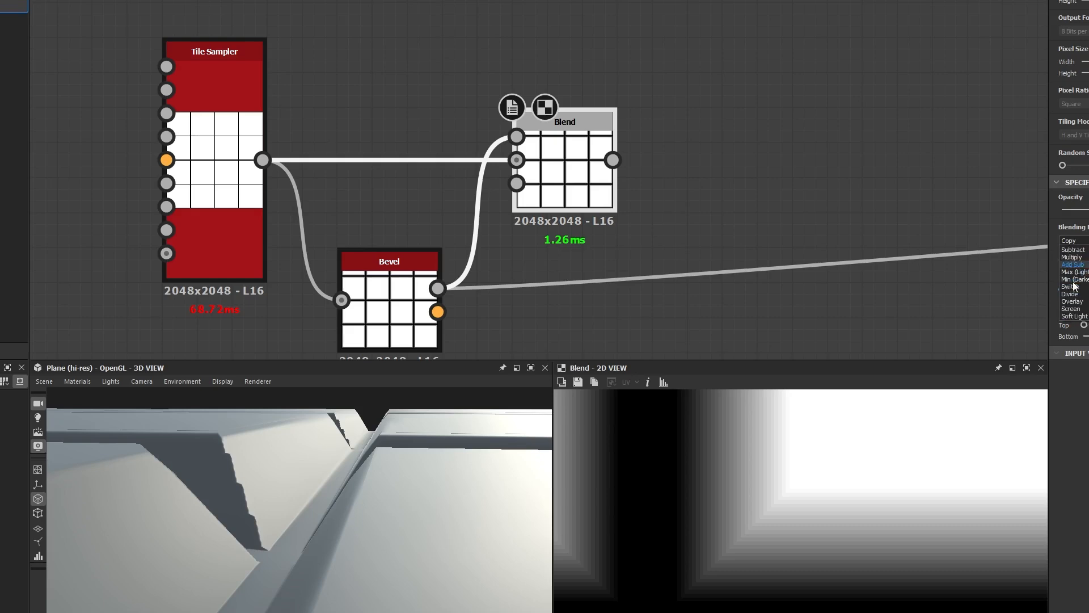
pyautogui.click(864, 171)
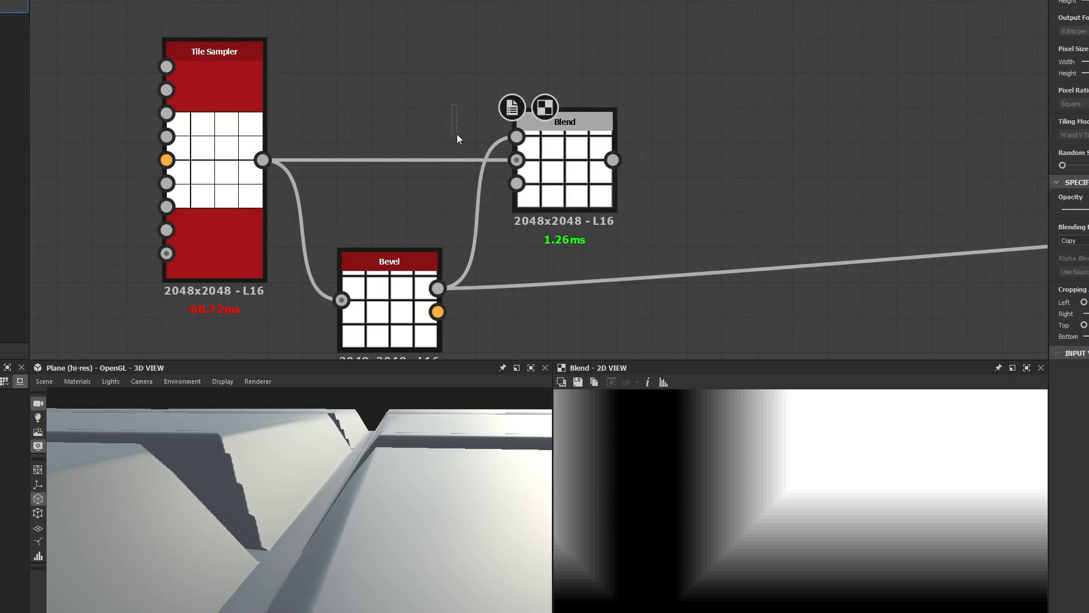
# Step: Try swapping the Blend node's foreground and background links, and restore the Bevel as foreground and the Tile Sampler as background
pyautogui.moveTo(486, 80); pyautogui.dragTo(467, 182)
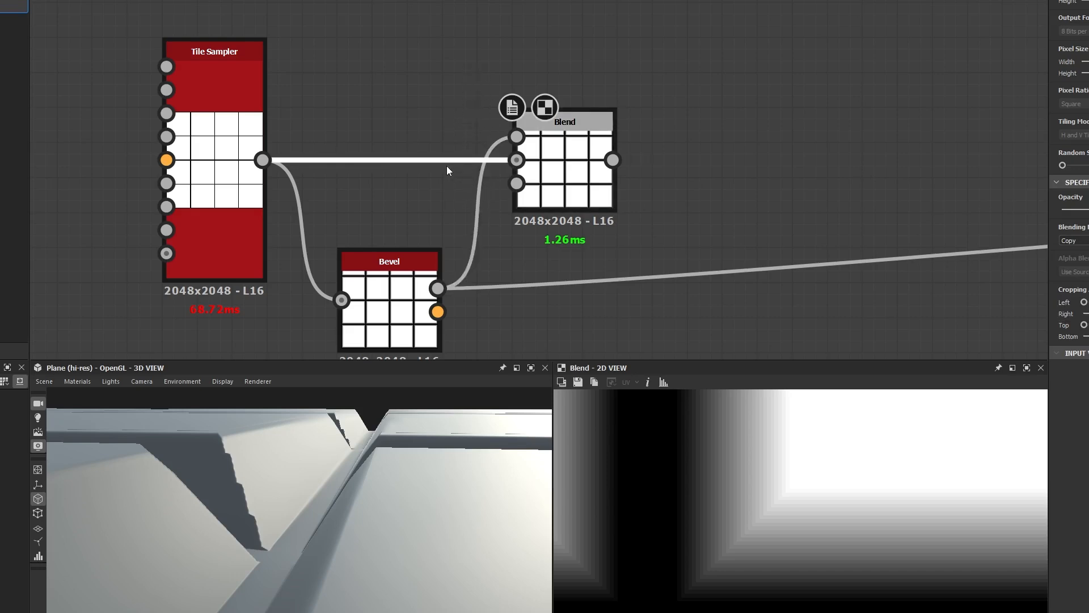
pyautogui.moveTo(437, 118); pyautogui.dragTo(489, 211)
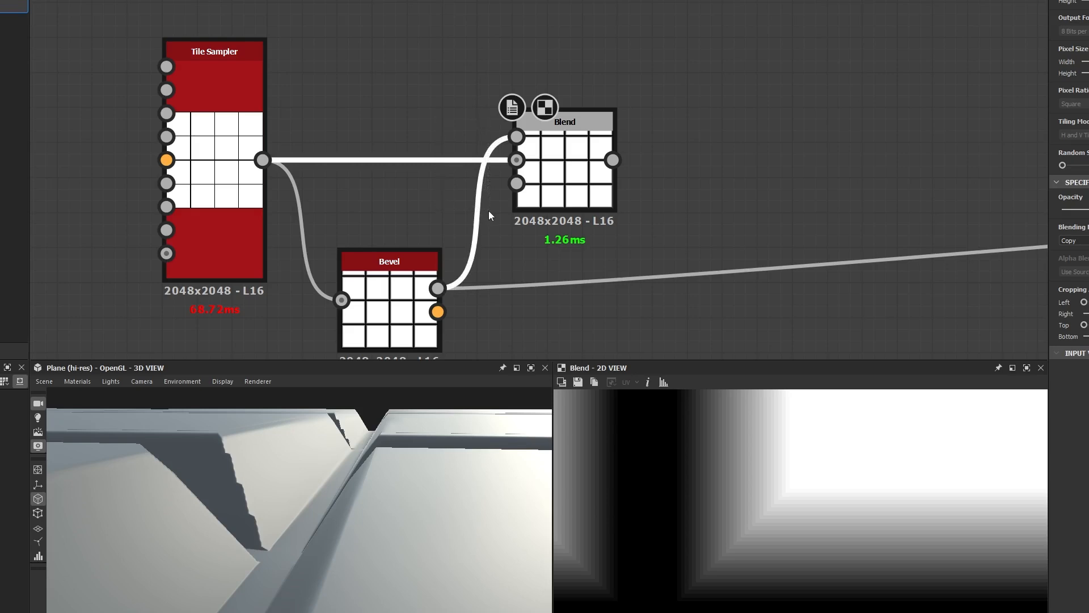
pyautogui.moveTo(438, 106); pyautogui.dragTo(475, 213)
pyautogui.moveTo(440, 89); pyautogui.dragTo(498, 241)
pyautogui.moveTo(436, 118); pyautogui.dragTo(493, 216)
pyautogui.hotkey('ctrl', 'z')
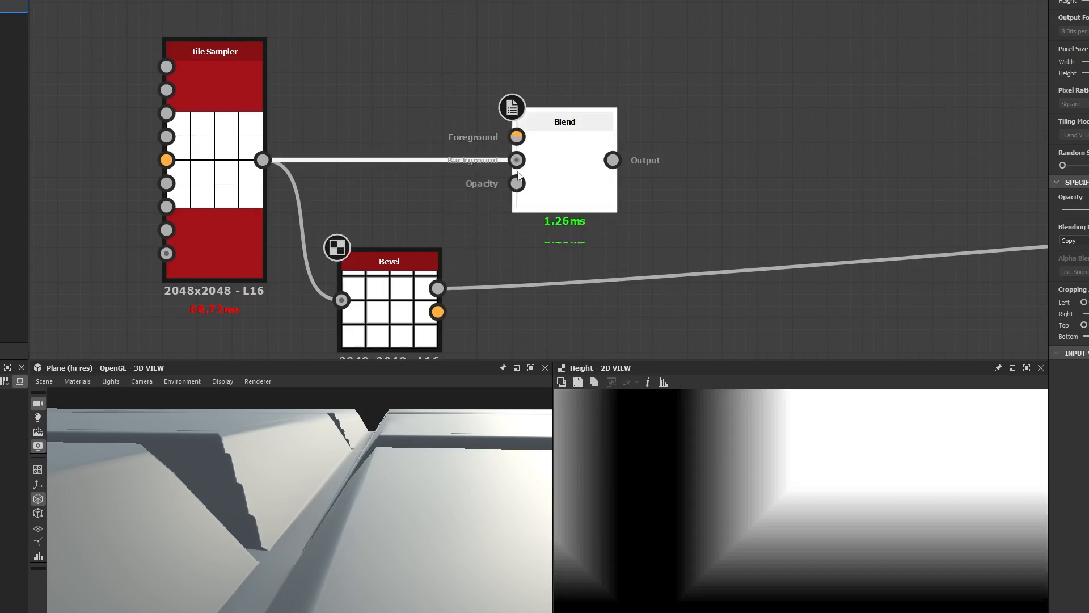
pyautogui.hotkey('ctrl', 'z')
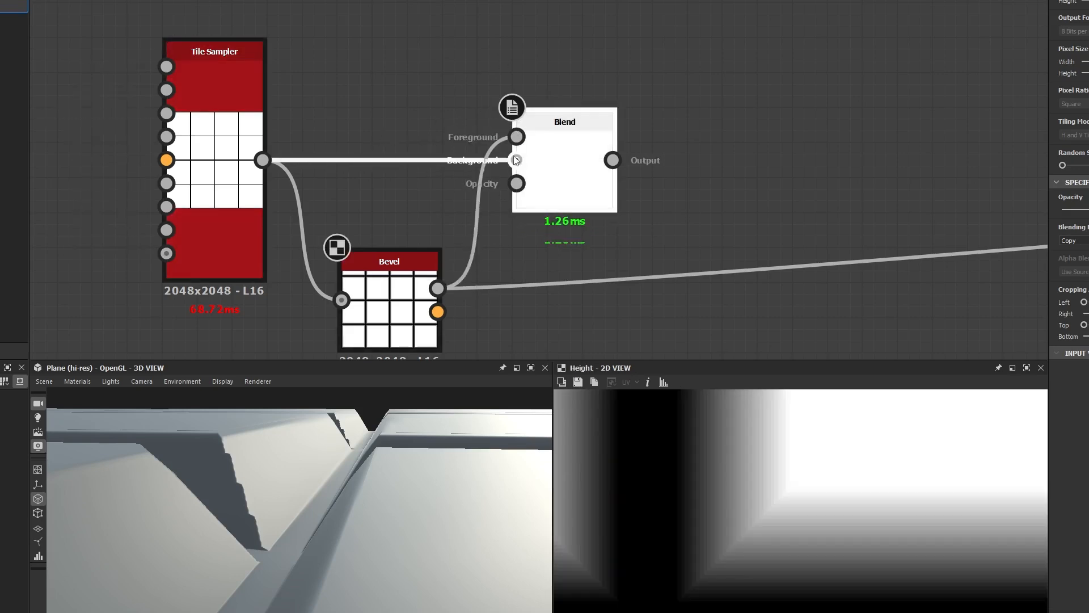
pyautogui.moveTo(393, 94); pyautogui.dragTo(490, 199)
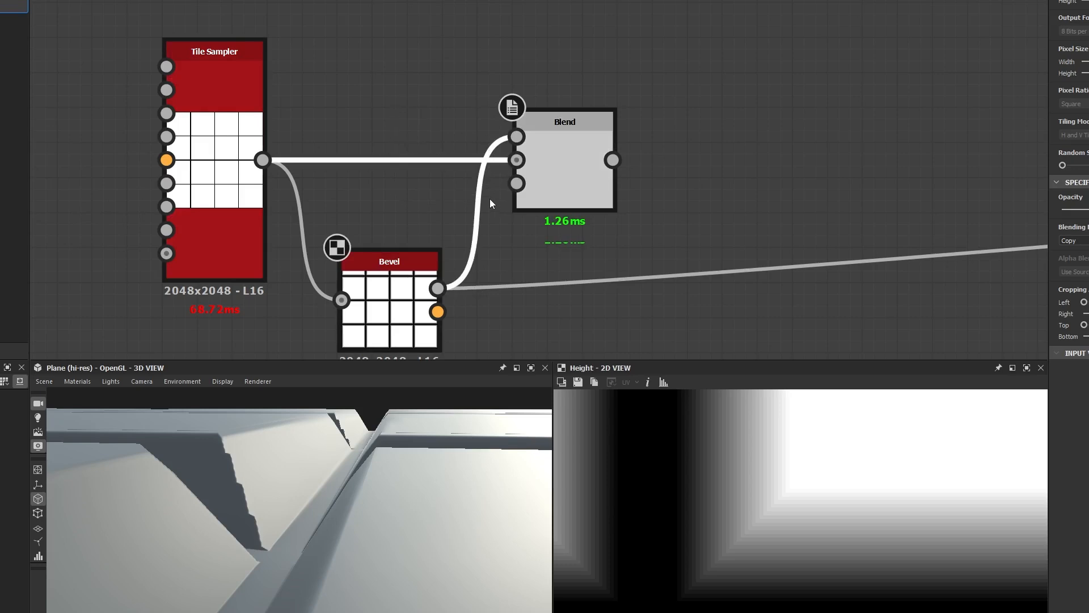
pyautogui.press('x')
pyautogui.click(431, 48)
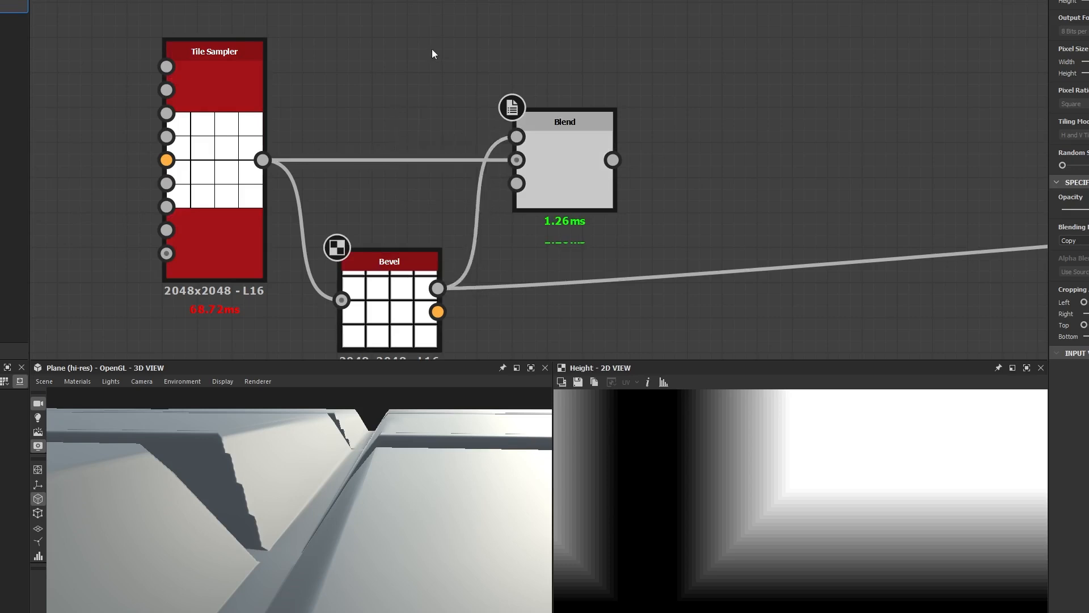
# Step: Preview the Blend result at a tile corner in the 2D view, try a lower Opacity and undo that change
pyautogui.scroll(-4, 431, 48)
pyautogui.doubleClick(485, 96)
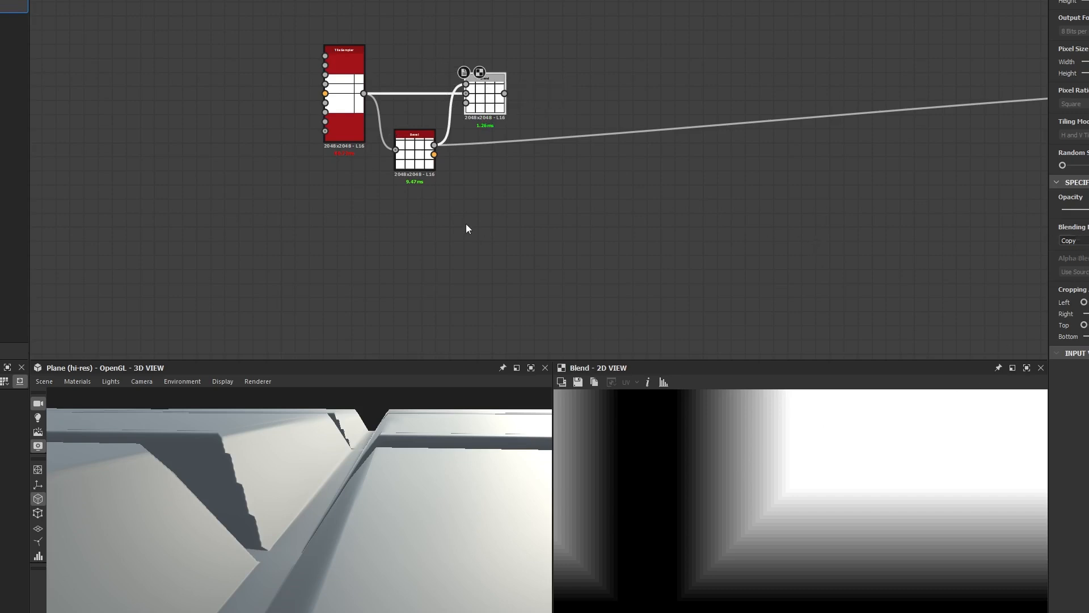
pyautogui.scroll(-5, 751, 505)
pyautogui.scroll(5, 740, 536)
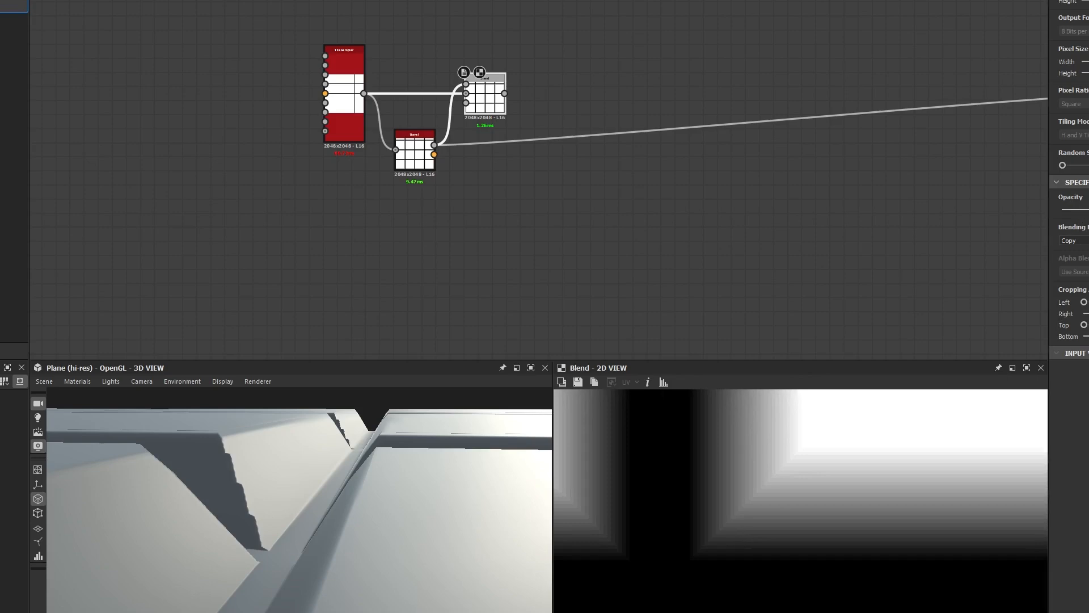
pyautogui.moveTo(1088, 209); pyautogui.dragTo(1082, 210)
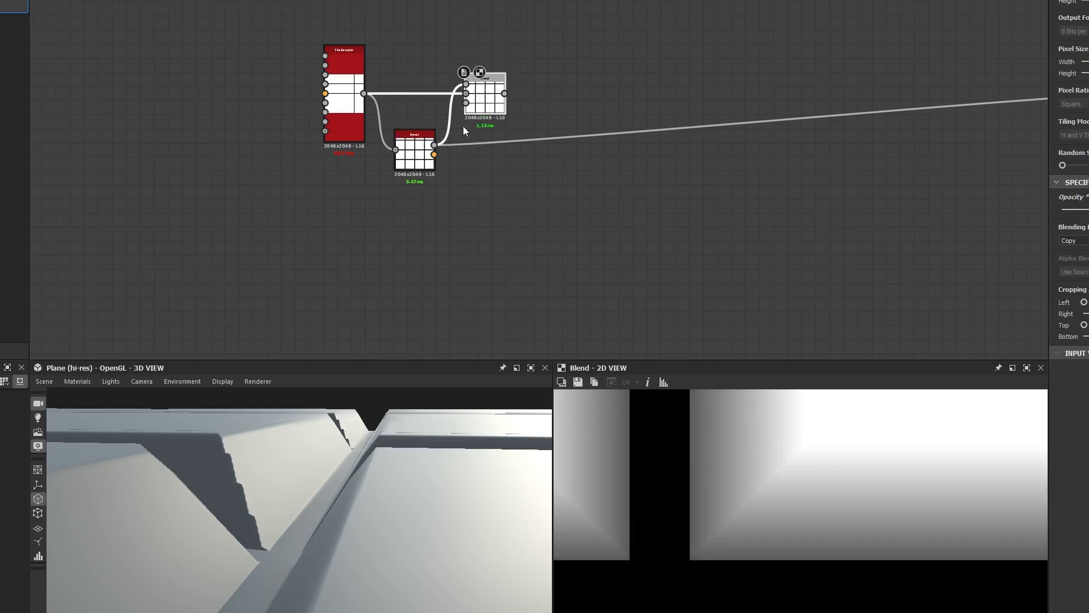
pyautogui.hotkey('ctrl', 'z')
# Step: Connect the Blend output to the node that feeds the normal, ambient occlusion and height branches, replacing the Bevel link
pyautogui.moveTo(520, 114); pyautogui.dragTo(190, 194, button='middle')
pyautogui.scroll(-2, 189, 194)
pyautogui.moveTo(180, 180); pyautogui.dragTo(619, 189)
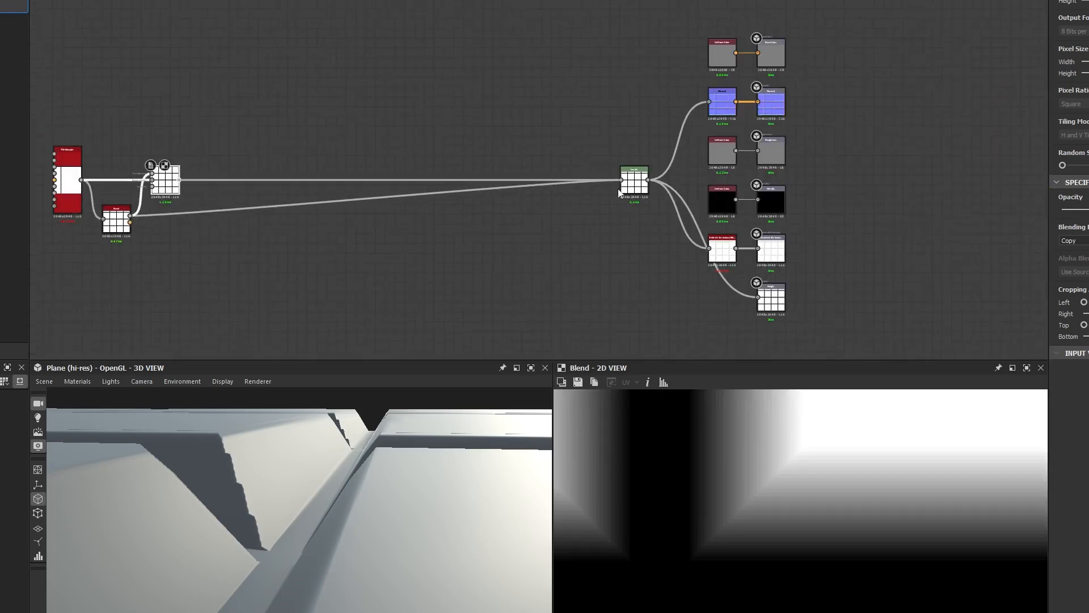
# Step: Lower the Blend node's Opacity so the bevel mixes partially with the Tile Sampler's flat tile mask
pyautogui.moveTo(200, 224); pyautogui.dragTo(489, 216, button='middle')
pyautogui.scroll(4, 416, 226)
pyautogui.scroll(3, 473, 137)
pyautogui.moveTo(474, 137); pyautogui.dragTo(543, 176, button='middle')
pyautogui.click(506, 272)
pyautogui.moveTo(506, 272); pyautogui.dragTo(547, 205, button='middle')
pyautogui.click(575, 125)
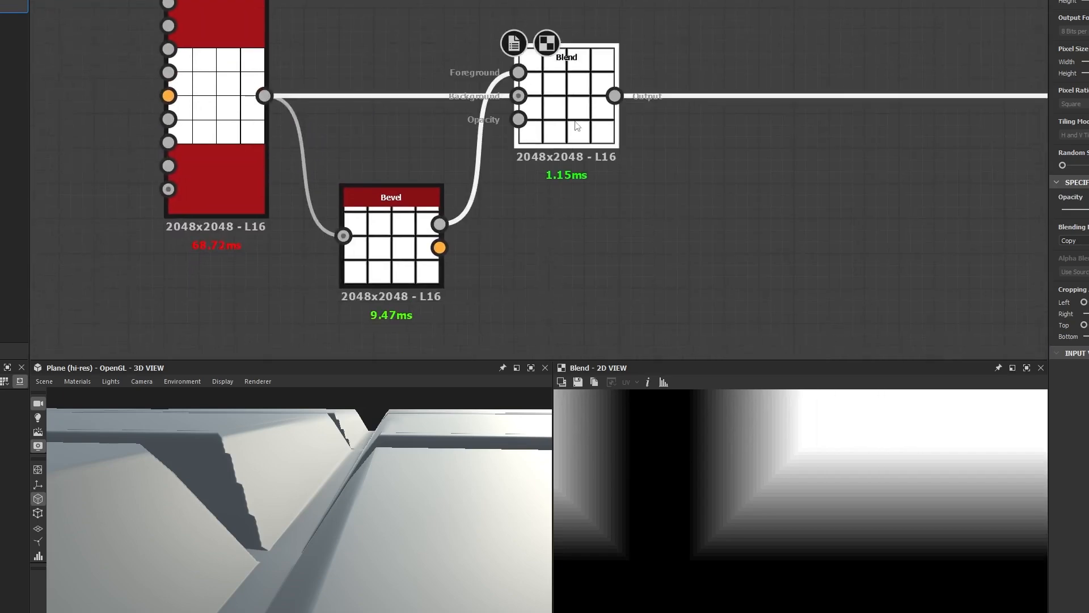
pyautogui.moveTo(1088, 209); pyautogui.dragTo(1084, 209)
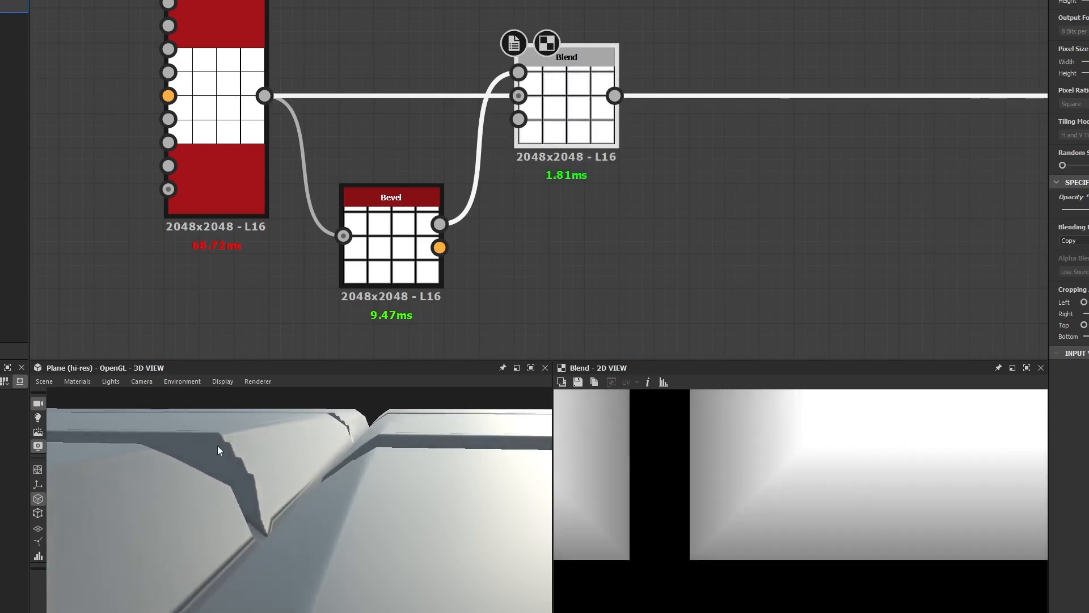
# Step: Open the 3D view's default material for editing and raise its tessellation to sharpen the displaced tile edges
pyautogui.click(83, 385)
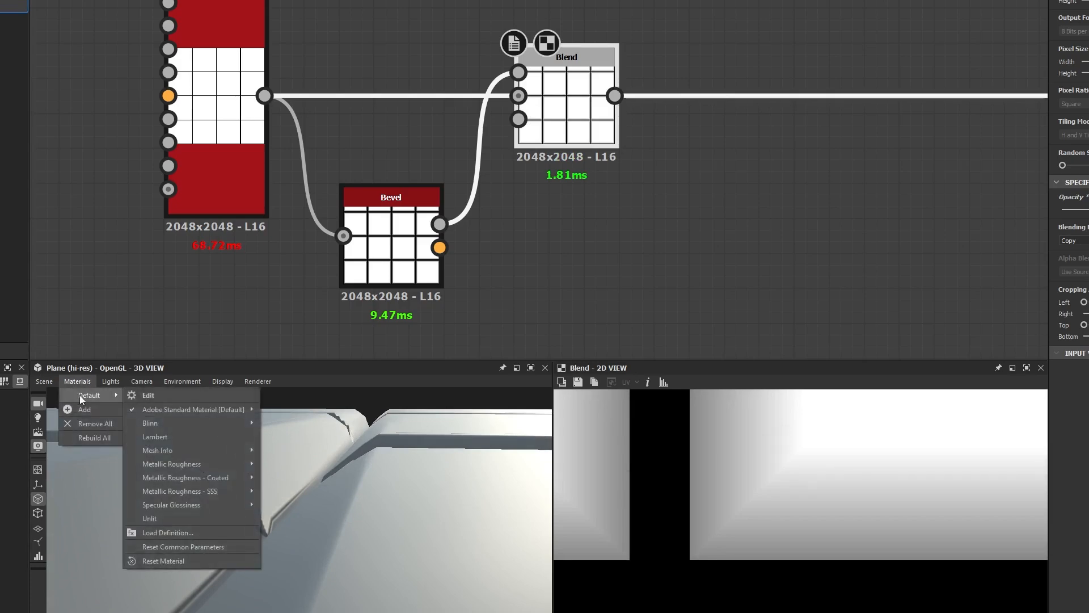
pyautogui.click(149, 393)
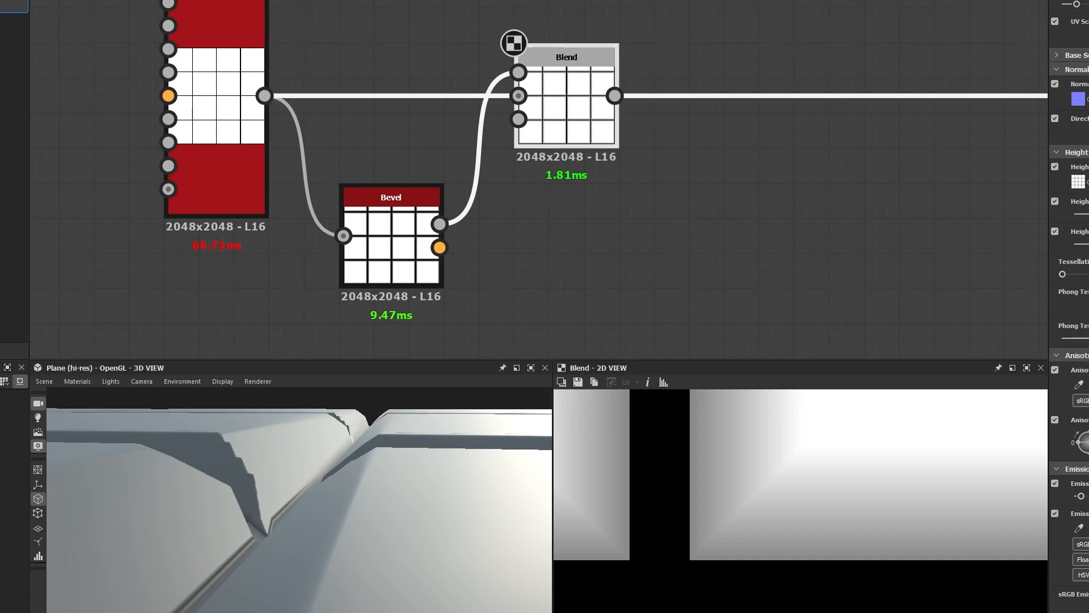
pyautogui.moveTo(1062, 274); pyautogui.dragTo(1088, 274)
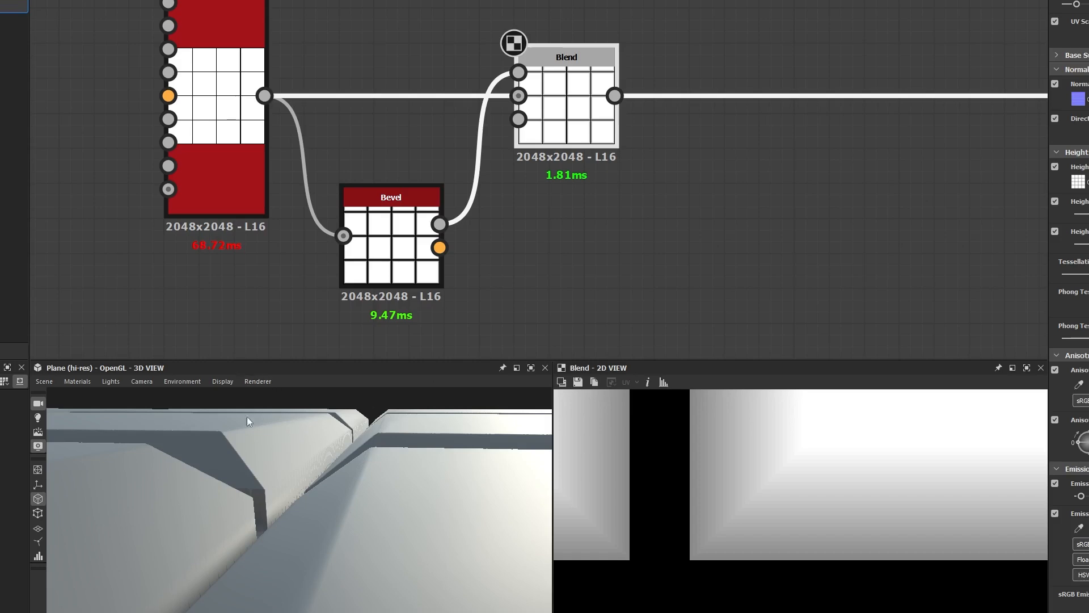
# Step: Compare the tile edges on the plane by dropping the material's tessellation to its minimum and raising it again
pyautogui.moveTo(244, 418); pyautogui.dragTo(299, 499)
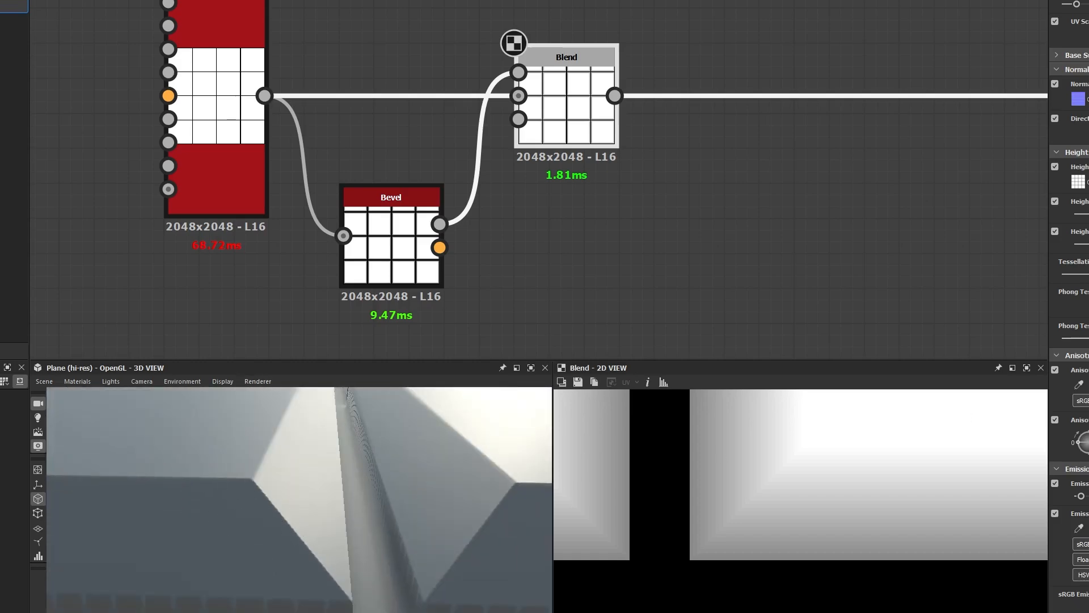
pyautogui.moveTo(1088, 274); pyautogui.dragTo(967, 286)
pyautogui.moveTo(319, 525); pyautogui.dragTo(284, 488)
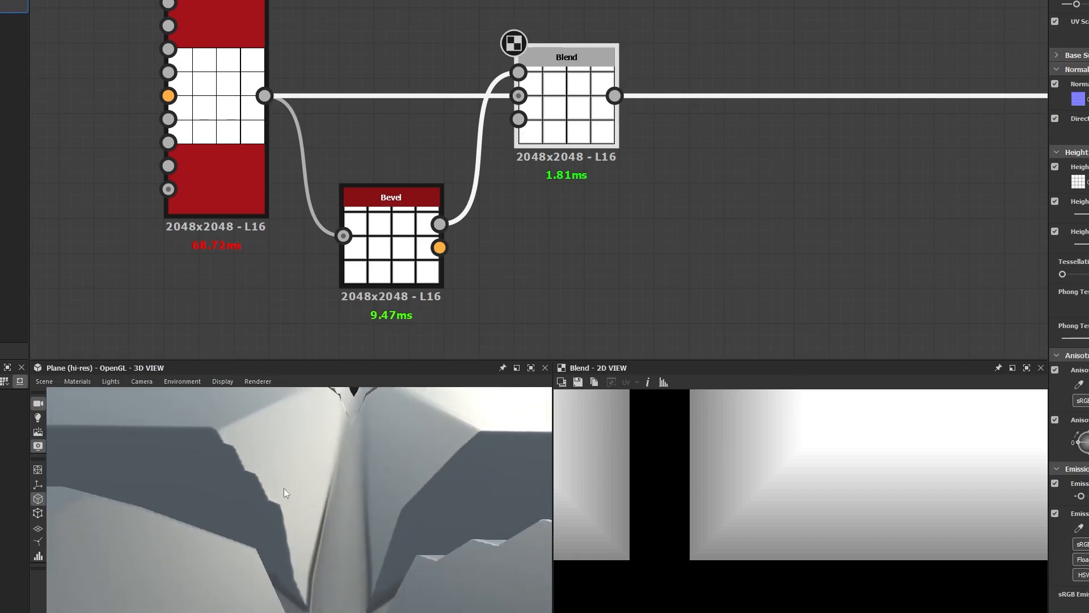
pyautogui.moveTo(1063, 274); pyautogui.dragTo(1088, 275)
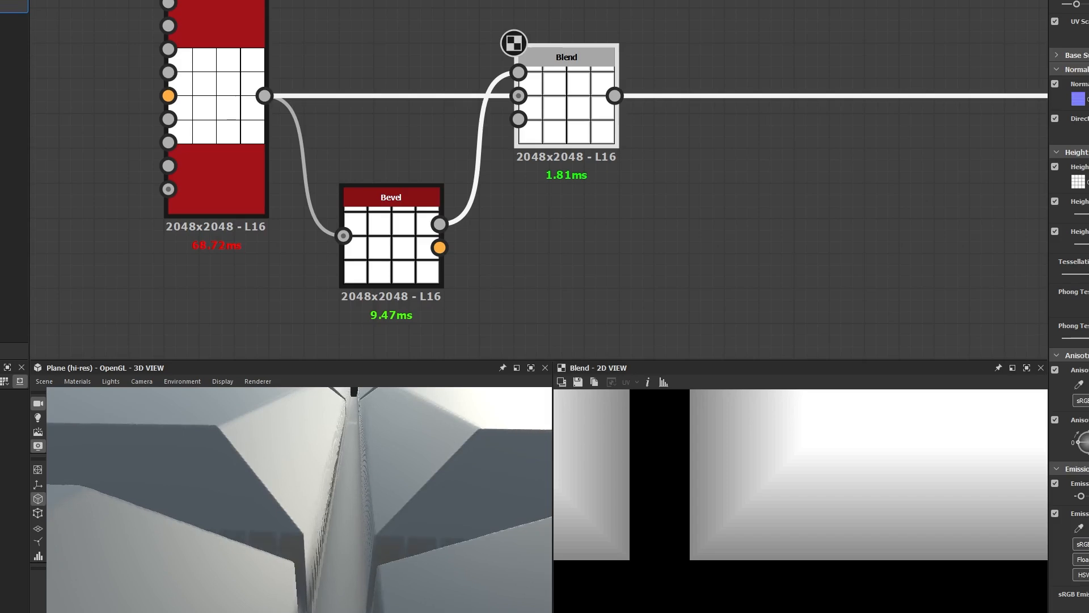
pyautogui.moveTo(366, 459); pyautogui.dragTo(322, 487)
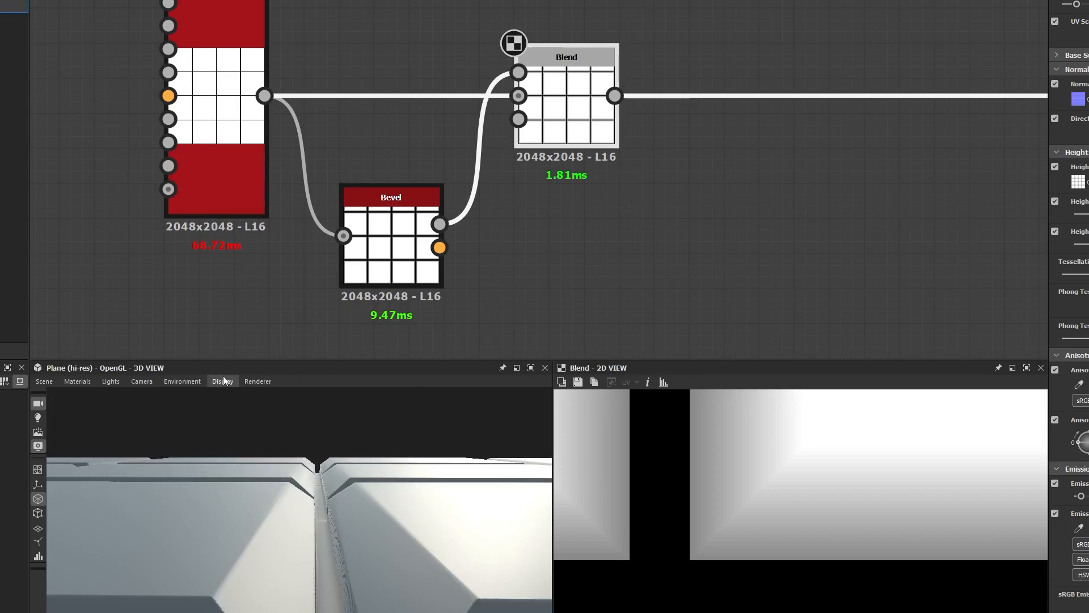
# Step: Open the default camera's settings and set its projection to orthographic
pyautogui.click(142, 381)
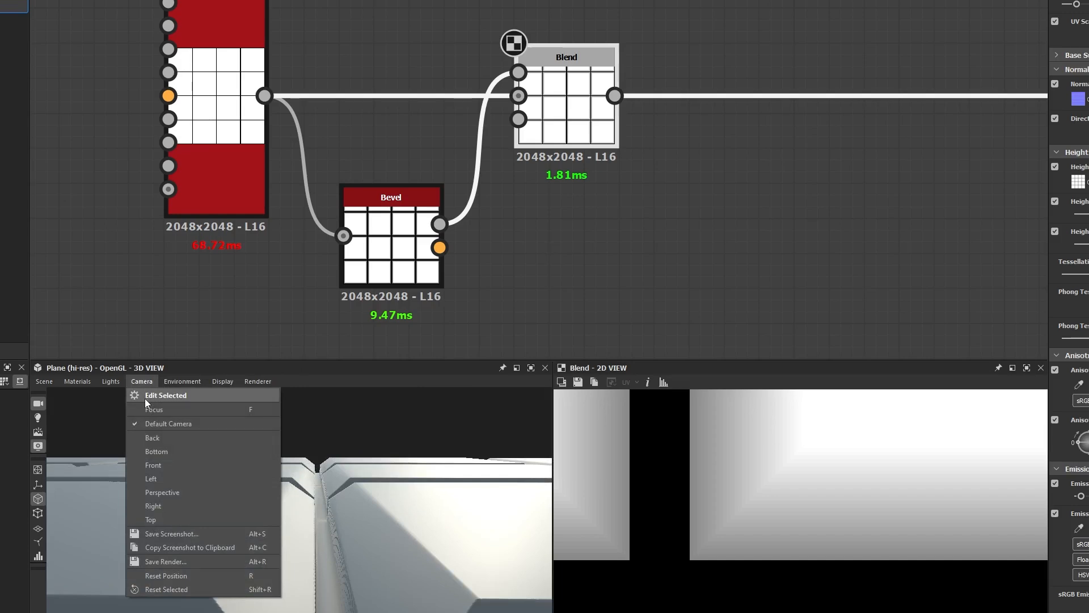
pyautogui.click(145, 398)
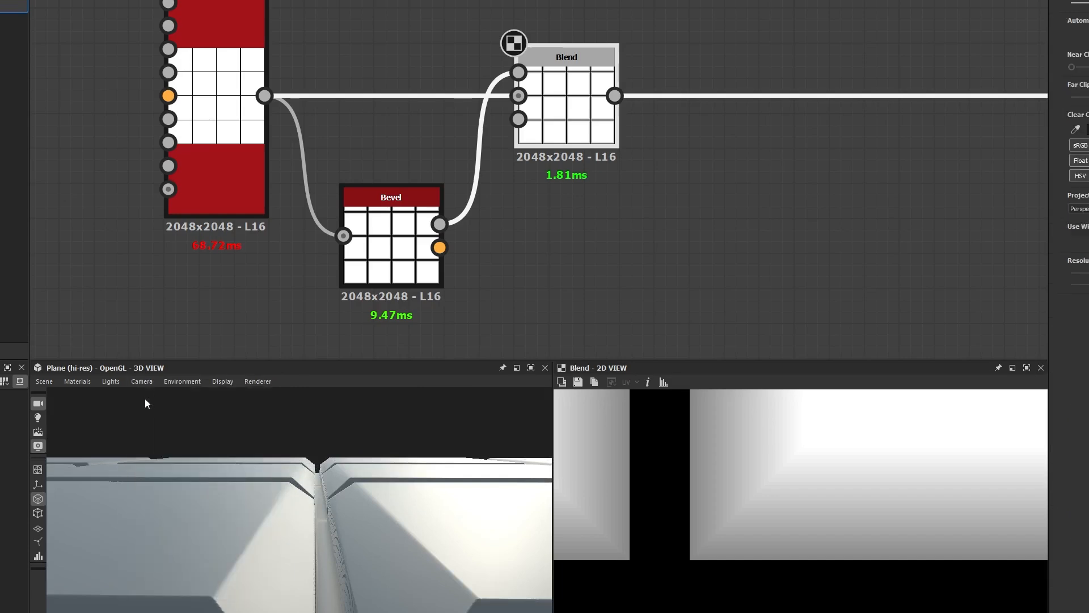
pyautogui.click(1084, 210)
pyautogui.click(1080, 226)
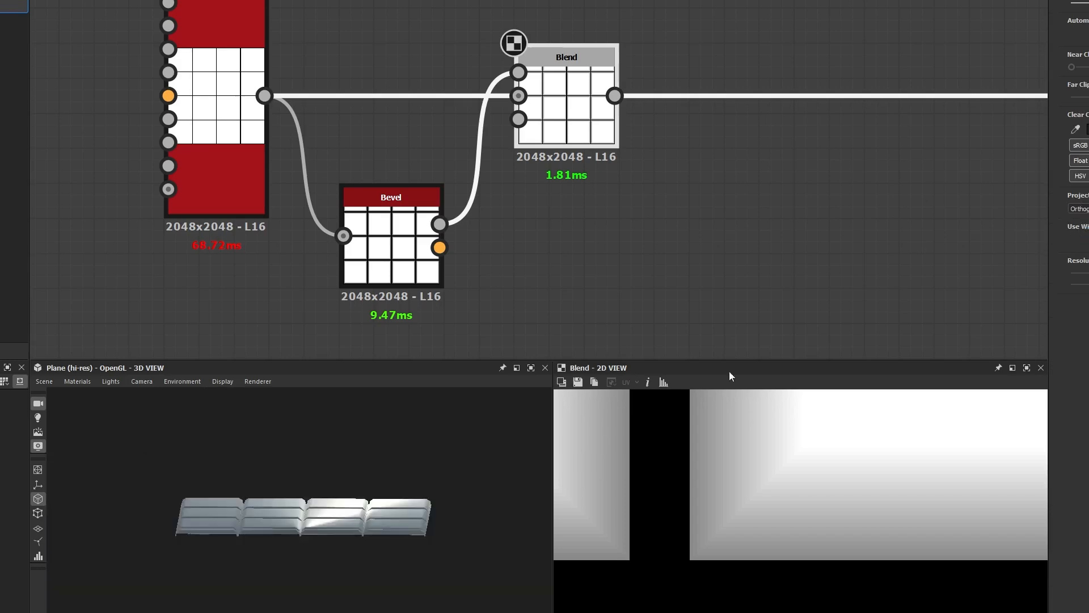
# Step: Switch the 3D view to the front camera and inspect the side profile of two tiles at their gap
pyautogui.moveTo(323, 566); pyautogui.dragTo(319, 555)
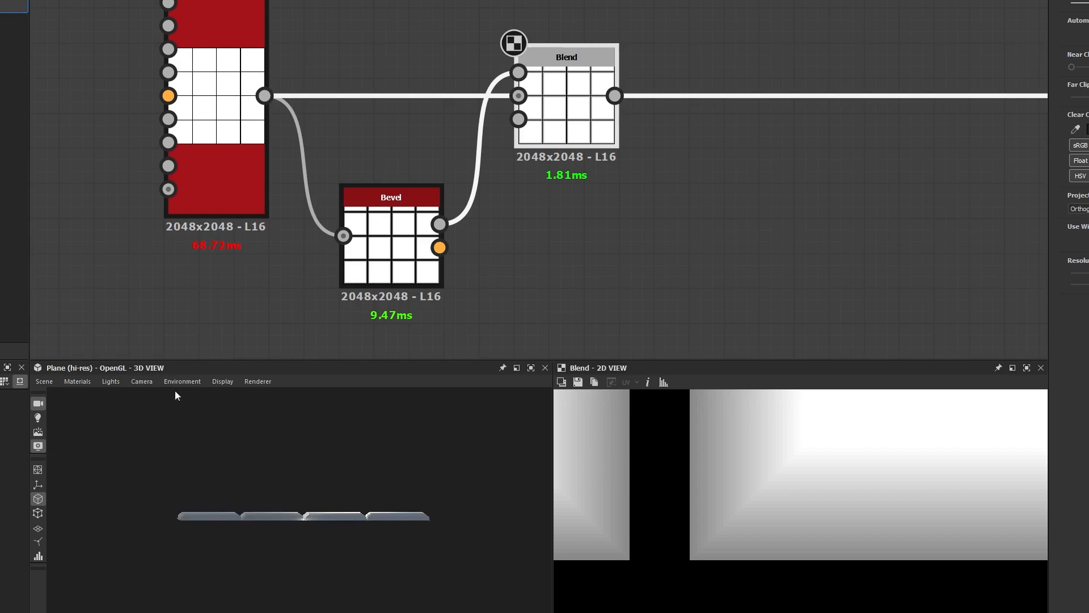
pyautogui.click(148, 382)
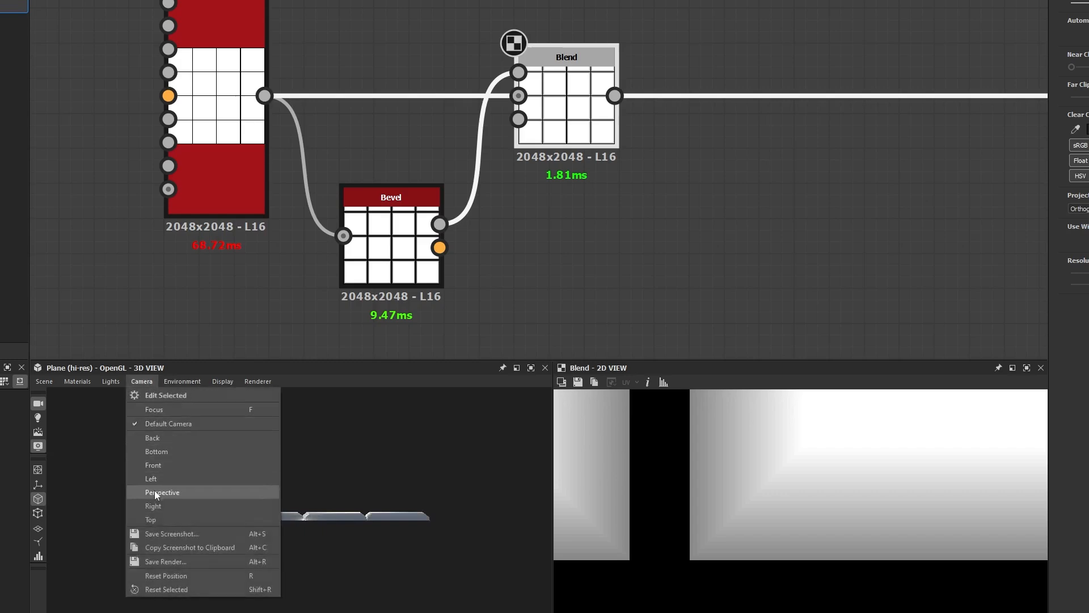
pyautogui.click(153, 465)
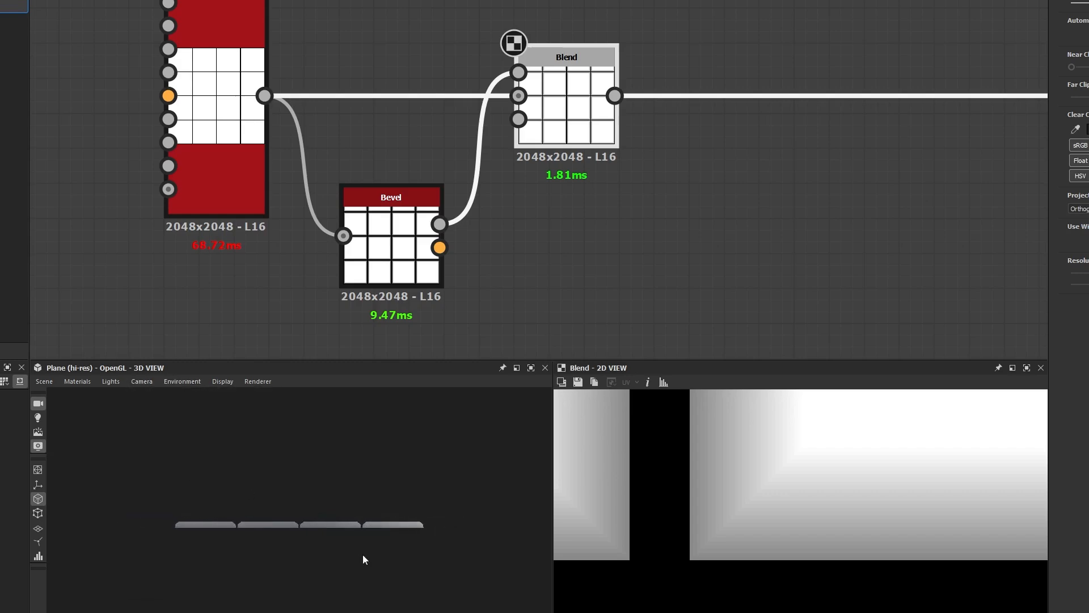
pyautogui.scroll(8, 303, 530)
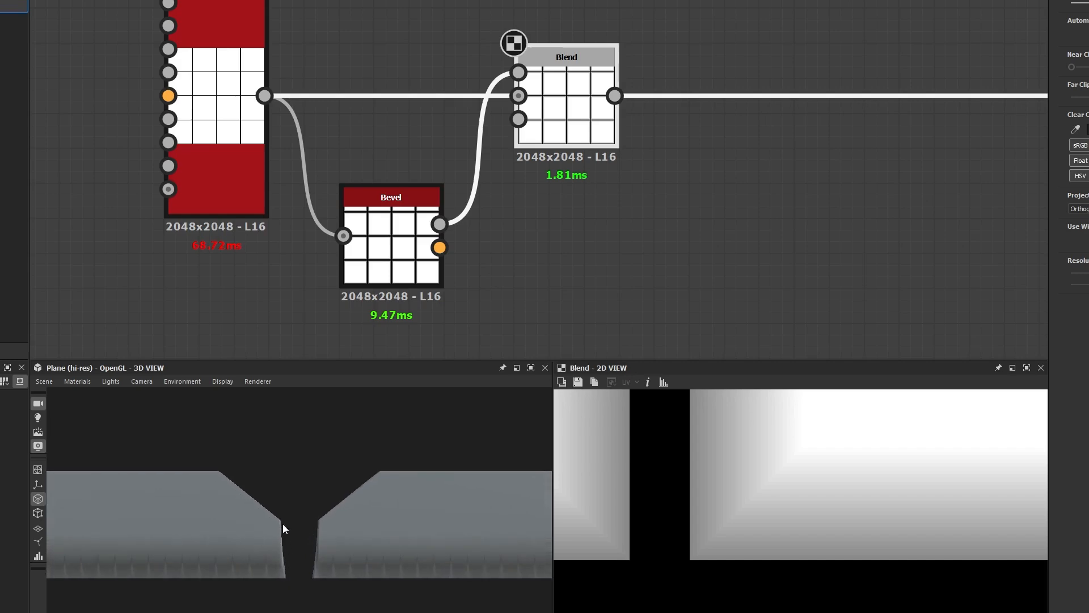
# Step: Fine-tune the Blend's opacity and reduce the Bevel's distance to narrow the chamfer on the tile edges
pyautogui.moveTo(471, 250); pyautogui.dragTo(441, 269, button='middle')
pyautogui.click(551, 151)
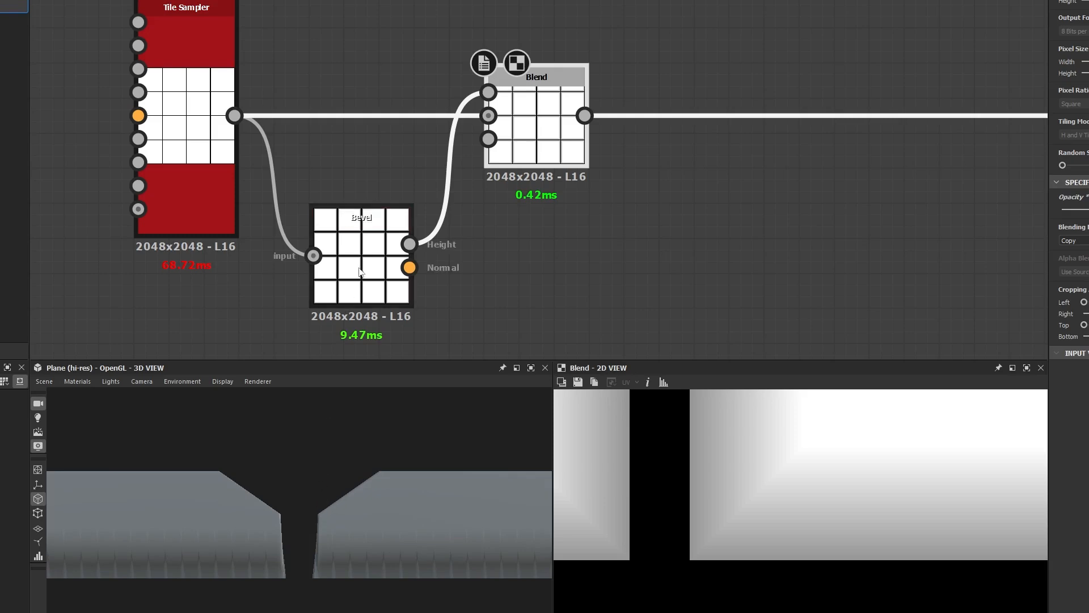
pyautogui.click(363, 268)
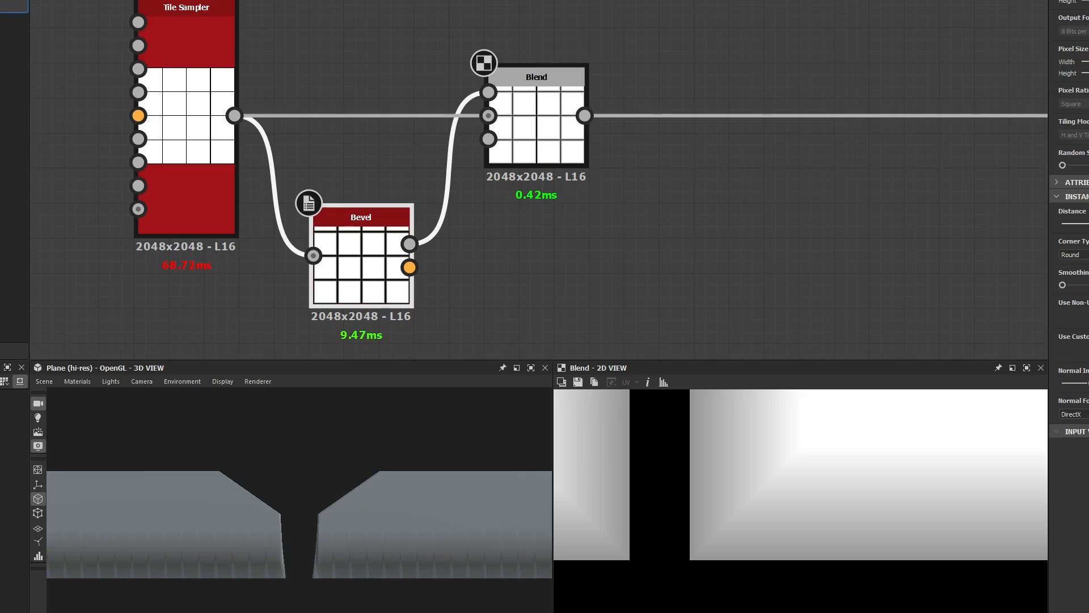
pyautogui.moveTo(1088, 224); pyautogui.dragTo(1084, 223)
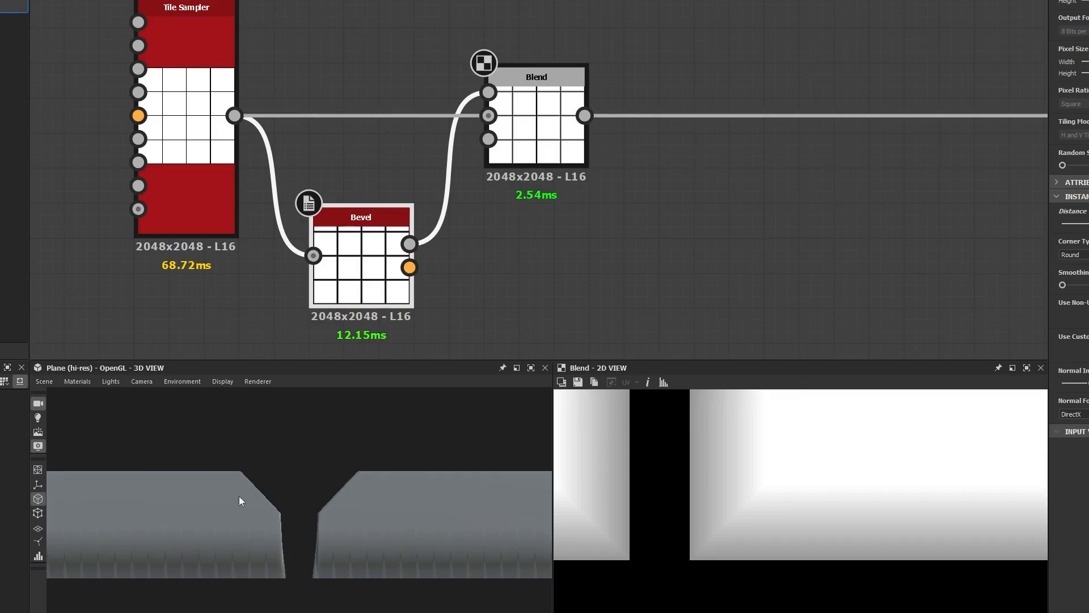
# Step: Inspect the narrower chamfers on the tiled plane in perspective and at a close-up of a tile corner
pyautogui.scroll(-1, 275, 499)
pyautogui.moveTo(307, 482); pyautogui.dragTo(242, 482)
pyautogui.scroll(-3, 331, 549)
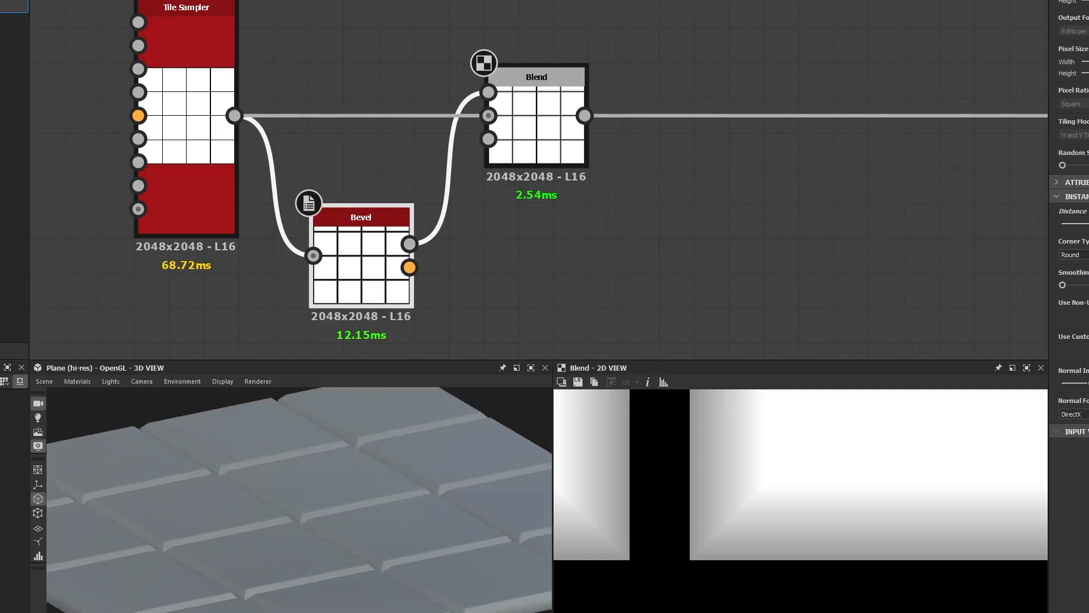
pyautogui.scroll(5, 308, 516)
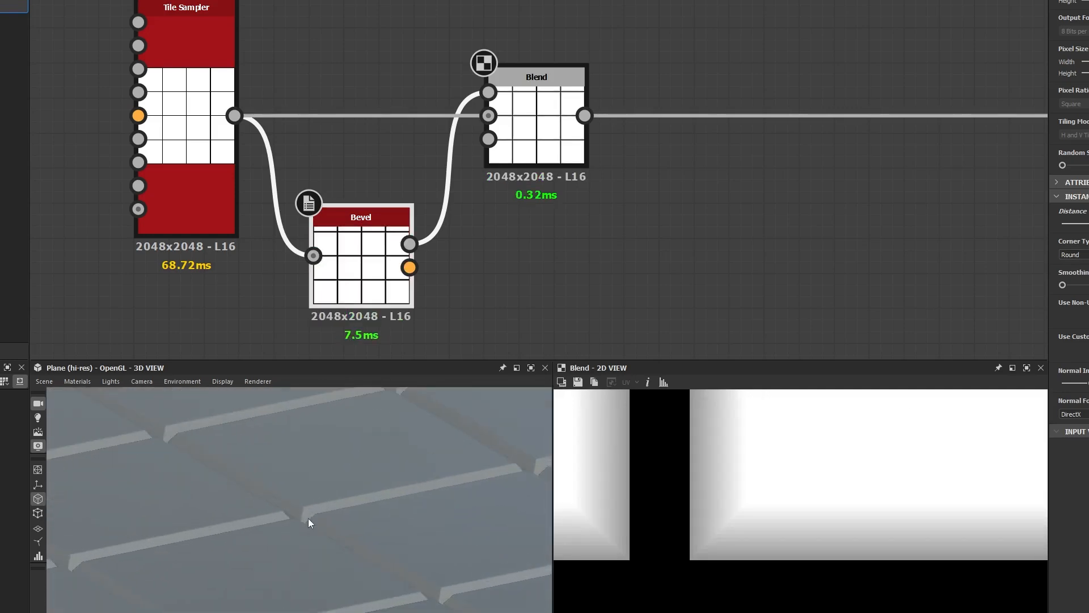
pyautogui.moveTo(278, 512); pyautogui.dragTo(250, 509)
# Step: Lower the Blend's opacity to make the chamfer shallower, checking the tile edges from different angles
pyautogui.click(531, 118)
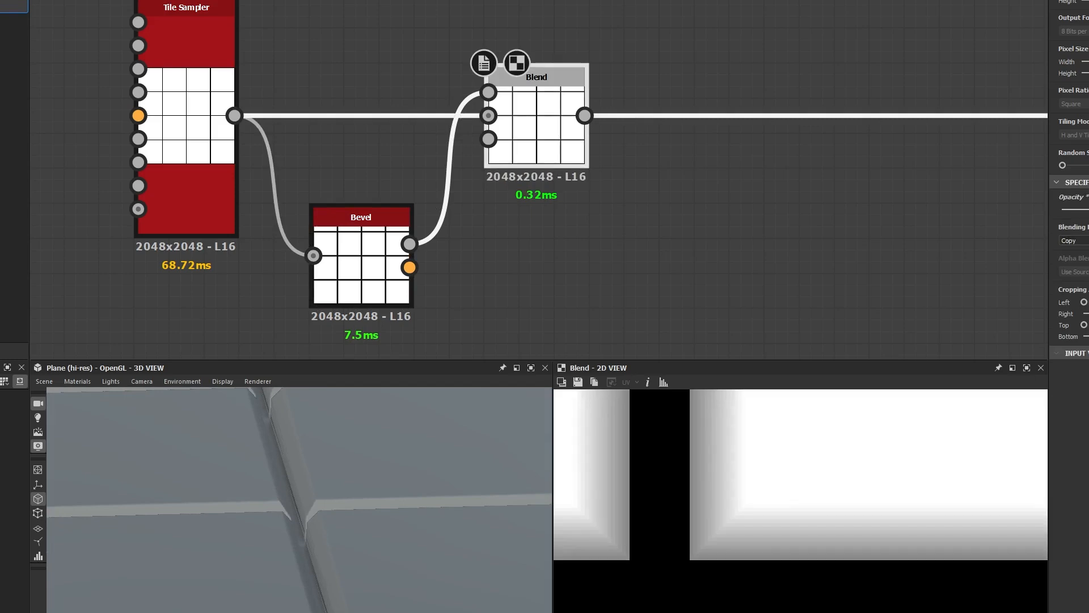
pyautogui.moveTo(430, 468); pyautogui.dragTo(642, 453)
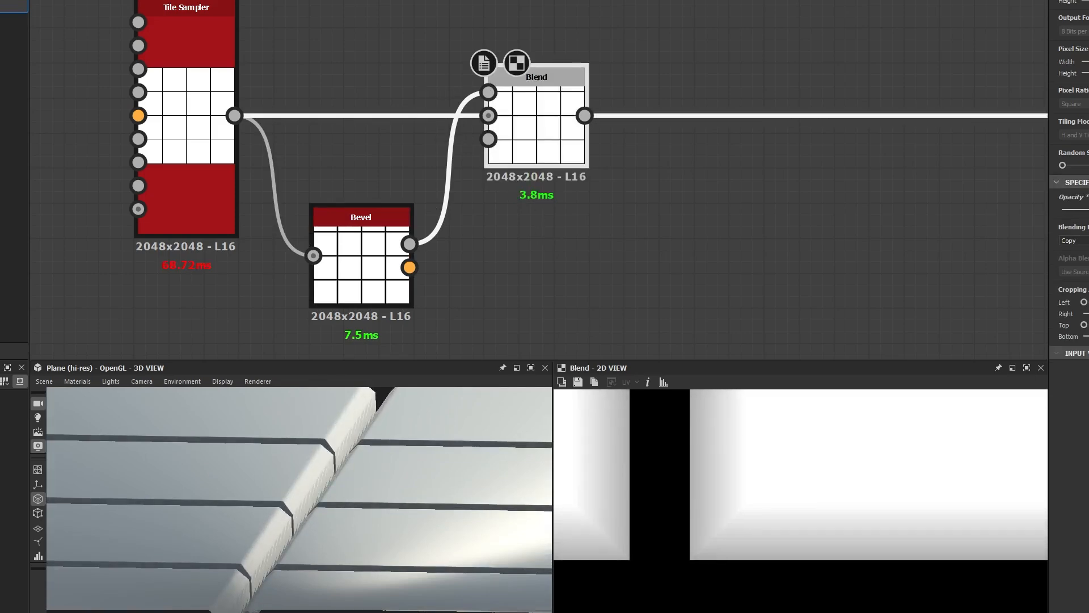
pyautogui.moveTo(389, 510); pyautogui.dragTo(284, 506)
pyautogui.scroll(-5, 352, 534)
pyautogui.moveTo(352, 534); pyautogui.dragTo(334, 453)
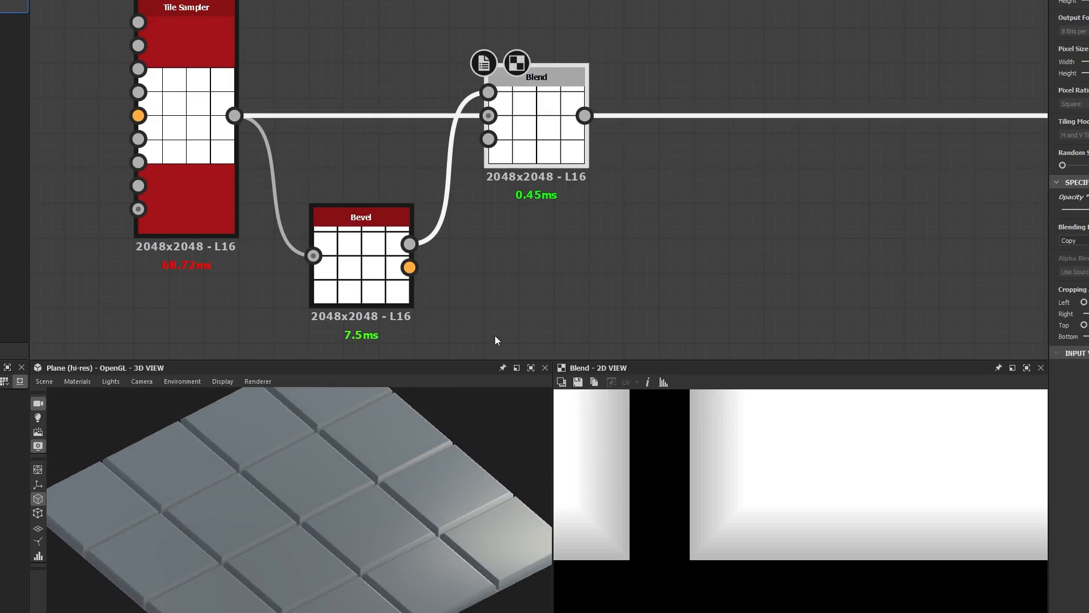
# Step: Examine the chamfered tile intersections up close and the tiled plane from above, and review the node chain
pyautogui.scroll(5, 309, 510)
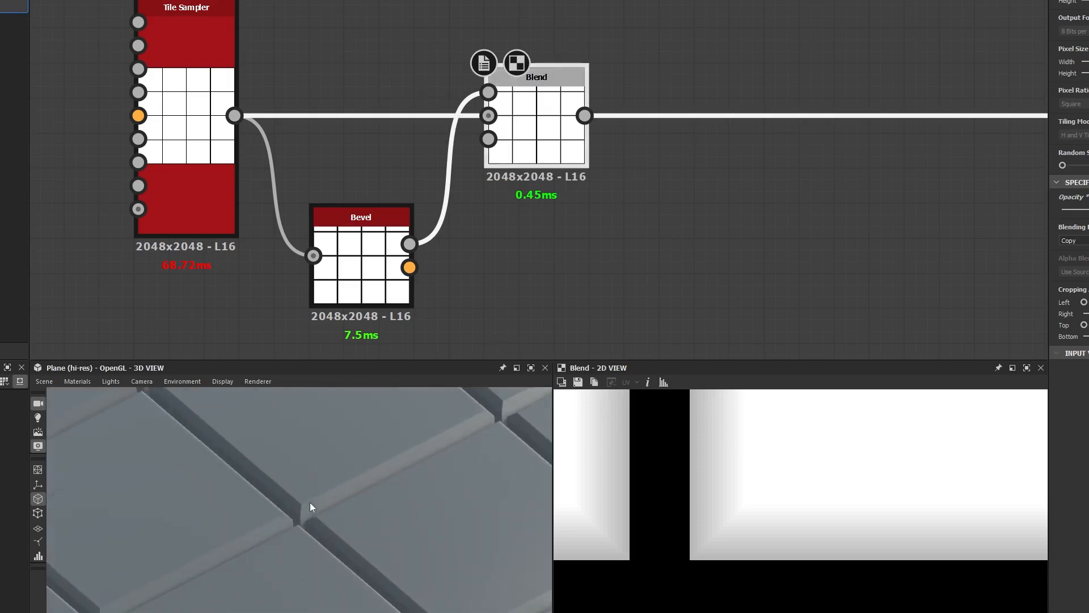
pyautogui.moveTo(311, 508); pyautogui.dragTo(187, 505)
pyautogui.scroll(-3, 540, 224)
pyautogui.moveTo(610, 212); pyautogui.dragTo(502, 215, button='middle')
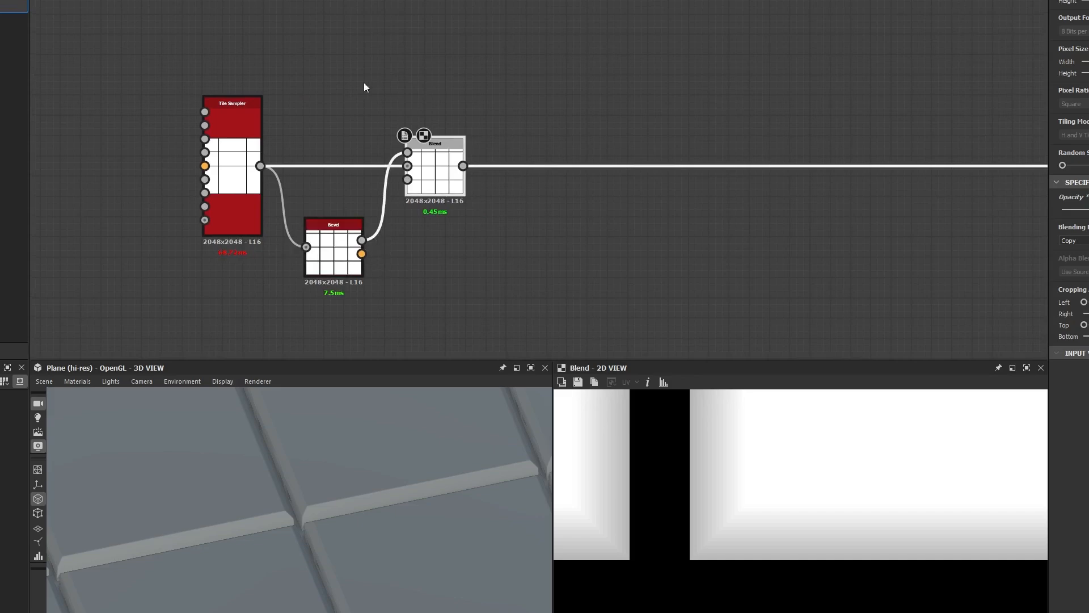
pyautogui.moveTo(126, 34); pyautogui.dragTo(641, 297)
pyautogui.click(641, 297)
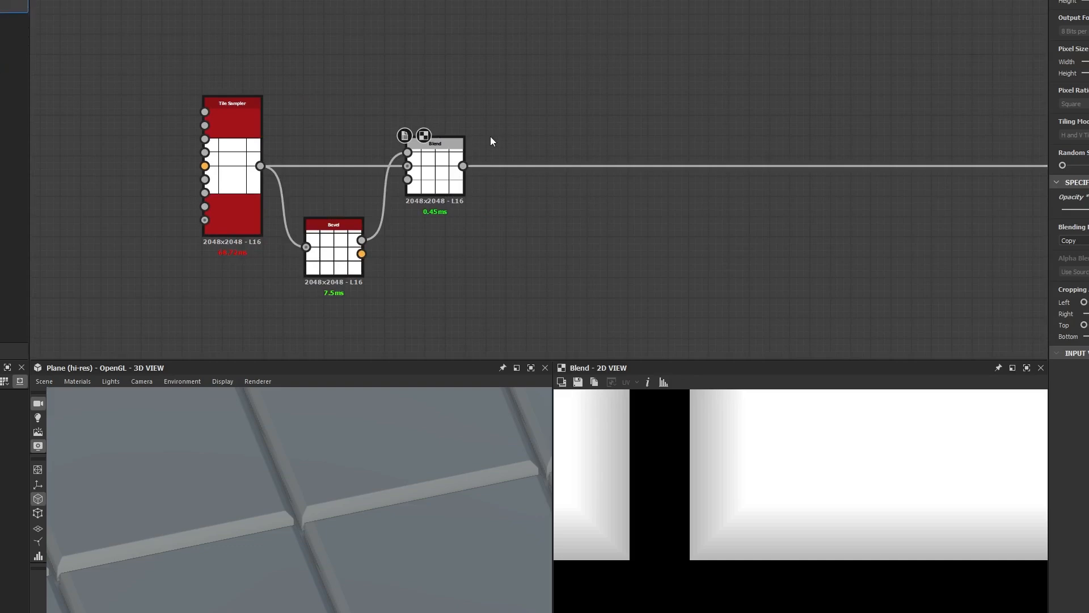
pyautogui.moveTo(448, 465); pyautogui.dragTo(286, 610)
pyautogui.scroll(-3, 257, 561)
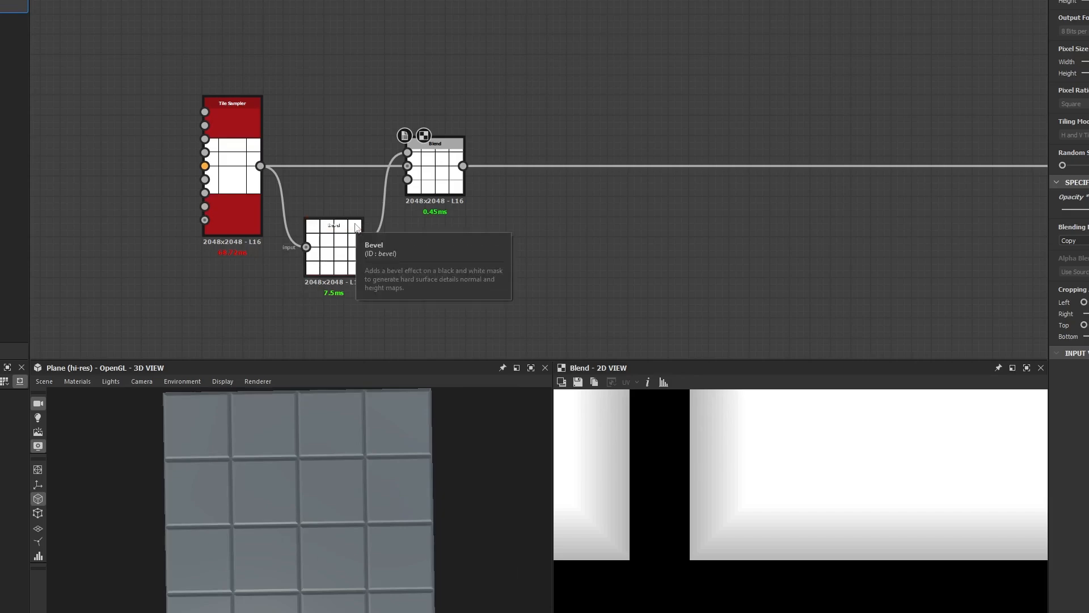
# Step: Show the Tile Sampler's output in the 2D view with more of the grid in frame and bring up its position parameters
pyautogui.click(249, 193)
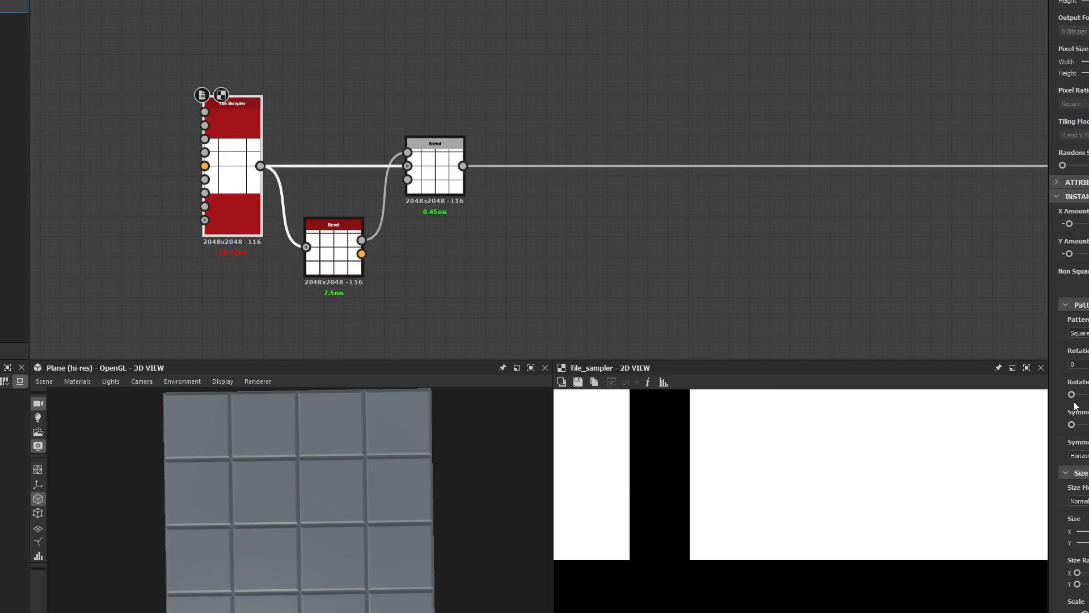
pyautogui.scroll(-1, 1059, 330)
pyautogui.scroll(-4, 1059, 331)
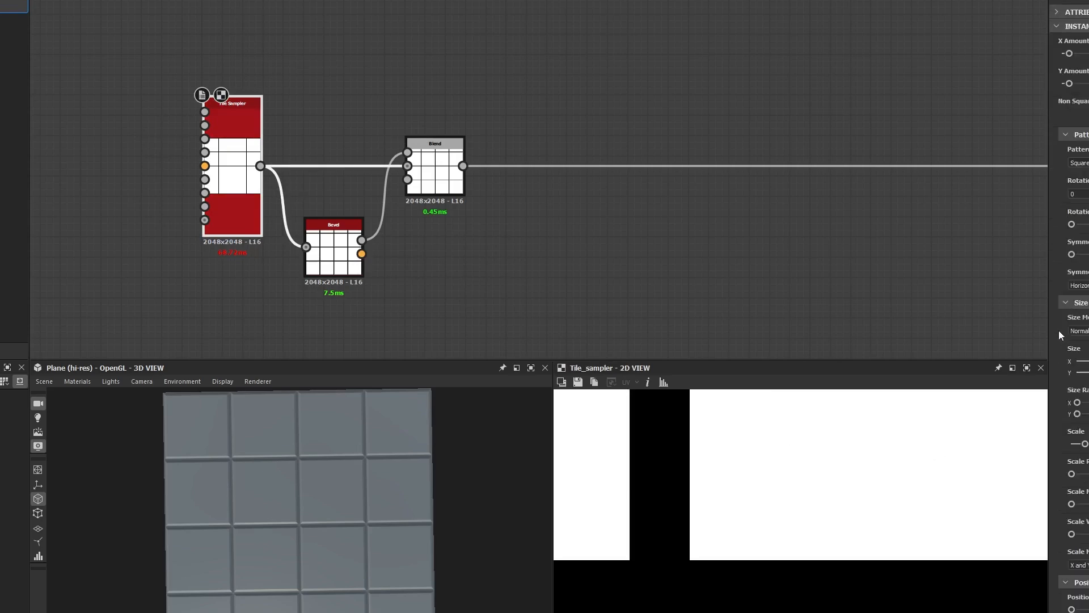
pyautogui.scroll(-3, 1059, 330)
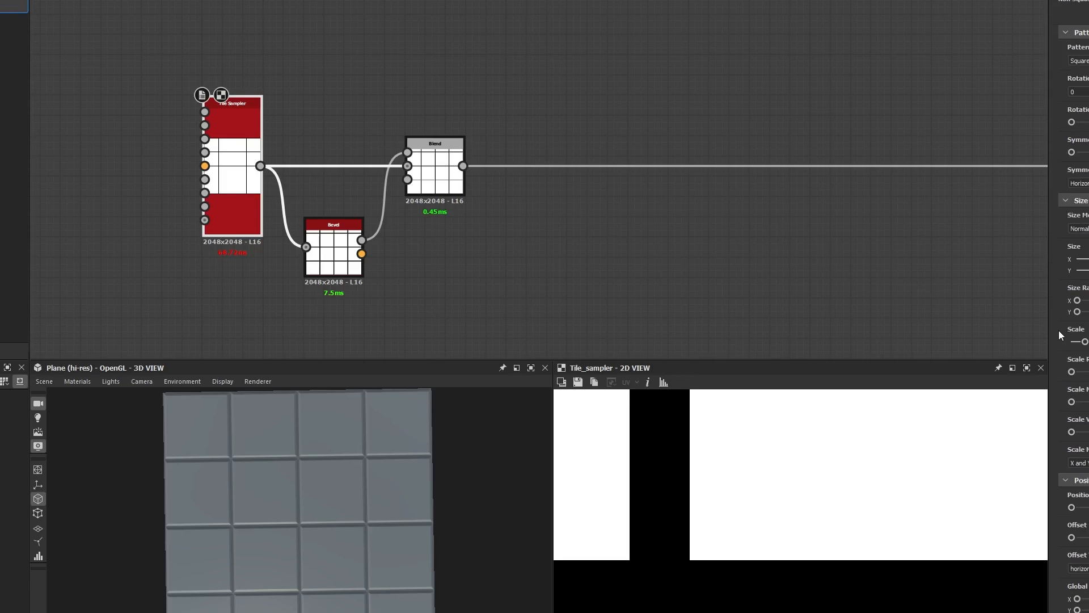
pyautogui.scroll(-3, 1059, 330)
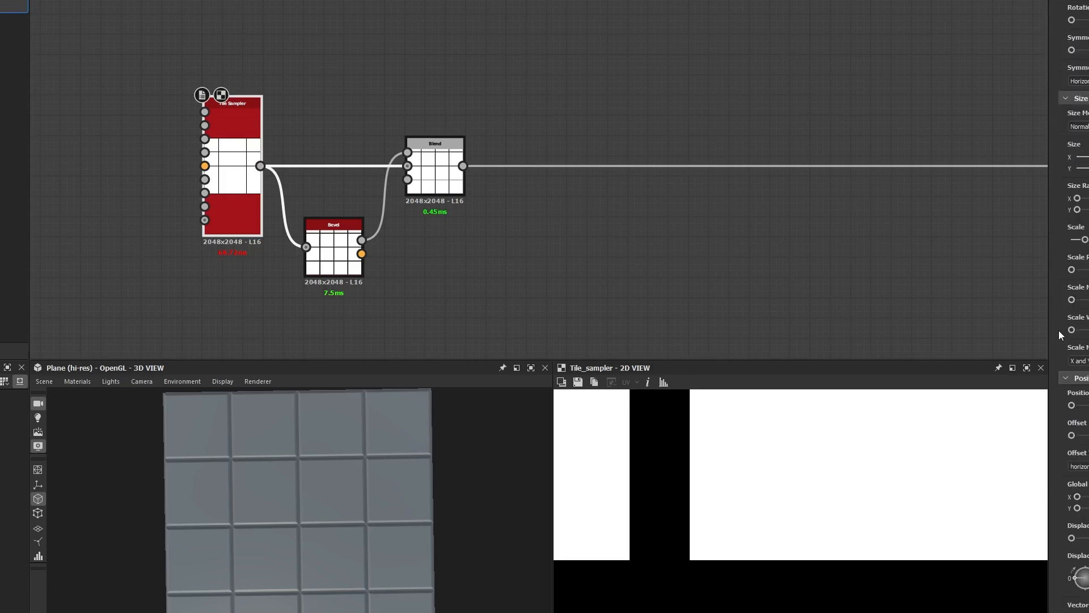
pyautogui.scroll(-2, 1059, 331)
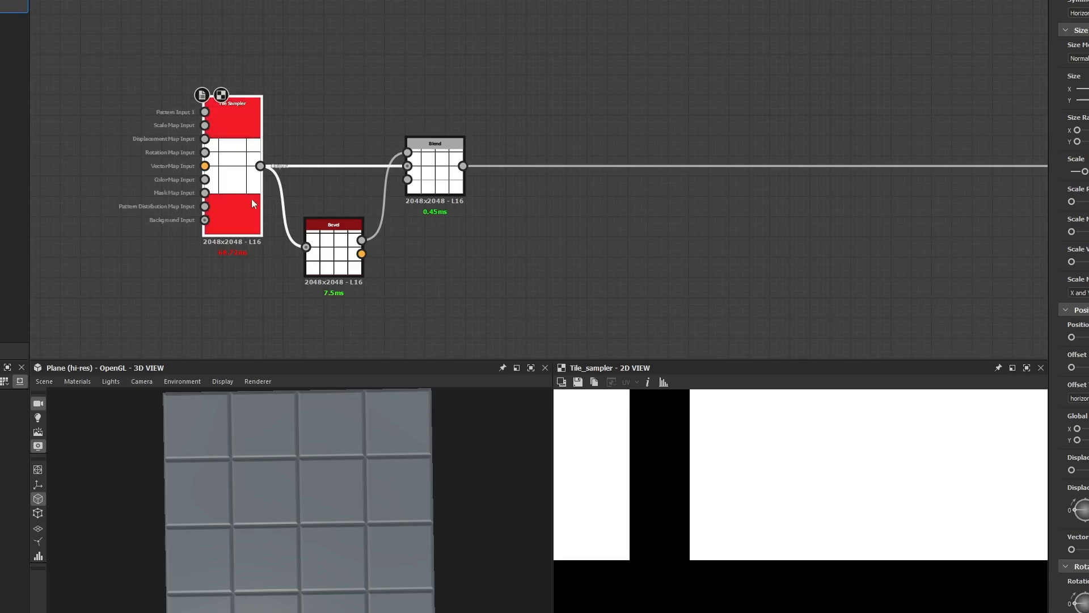
pyautogui.scroll(-3, 673, 478)
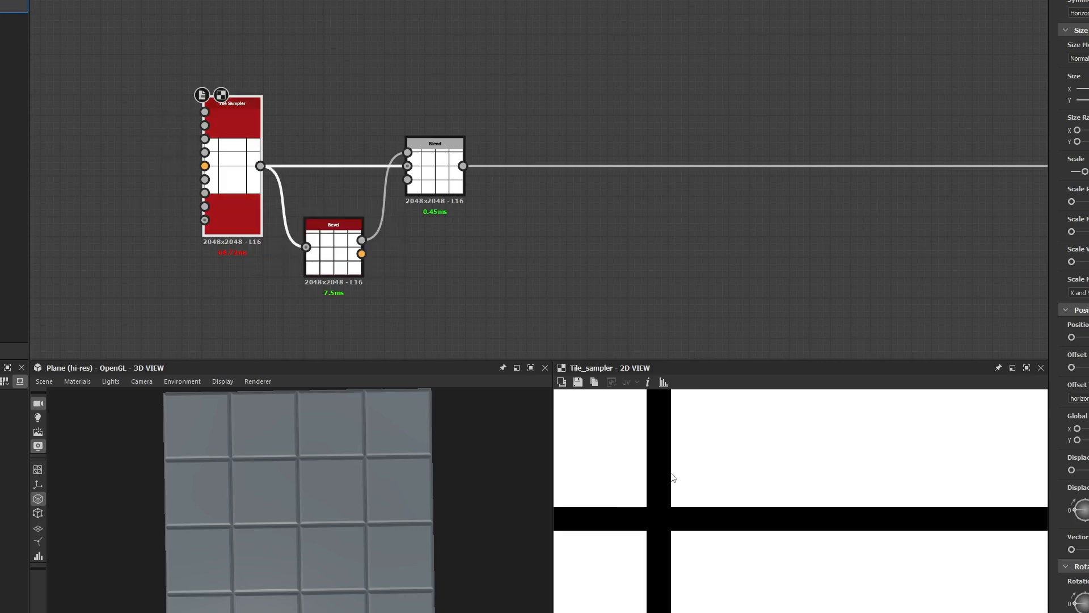
pyautogui.scroll(-4, 673, 477)
pyautogui.scroll(-2, 671, 476)
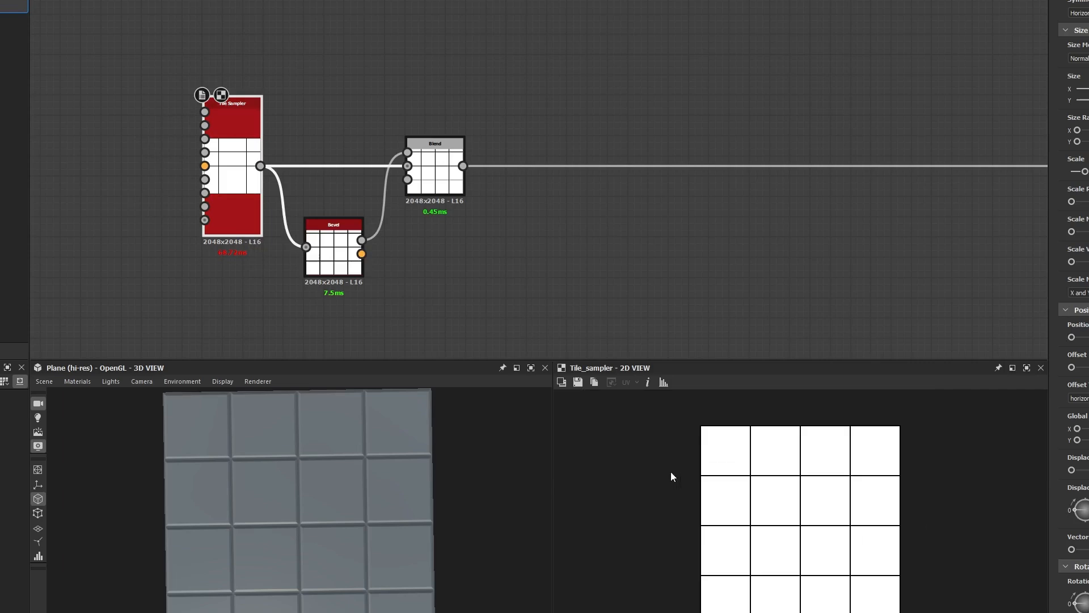
pyautogui.scroll(6, 810, 516)
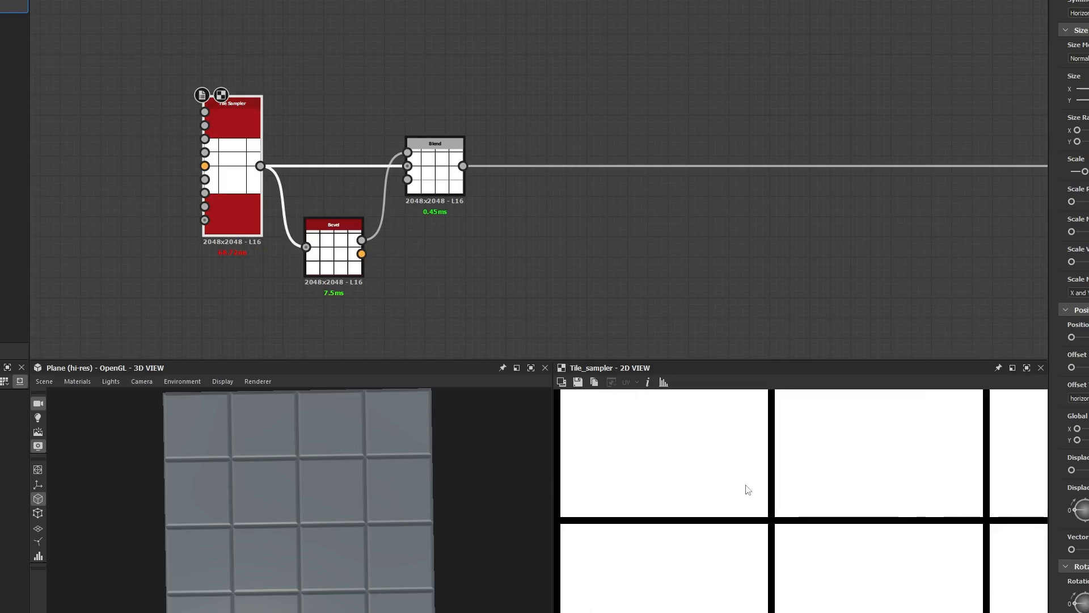
pyautogui.scroll(-2, 825, 508)
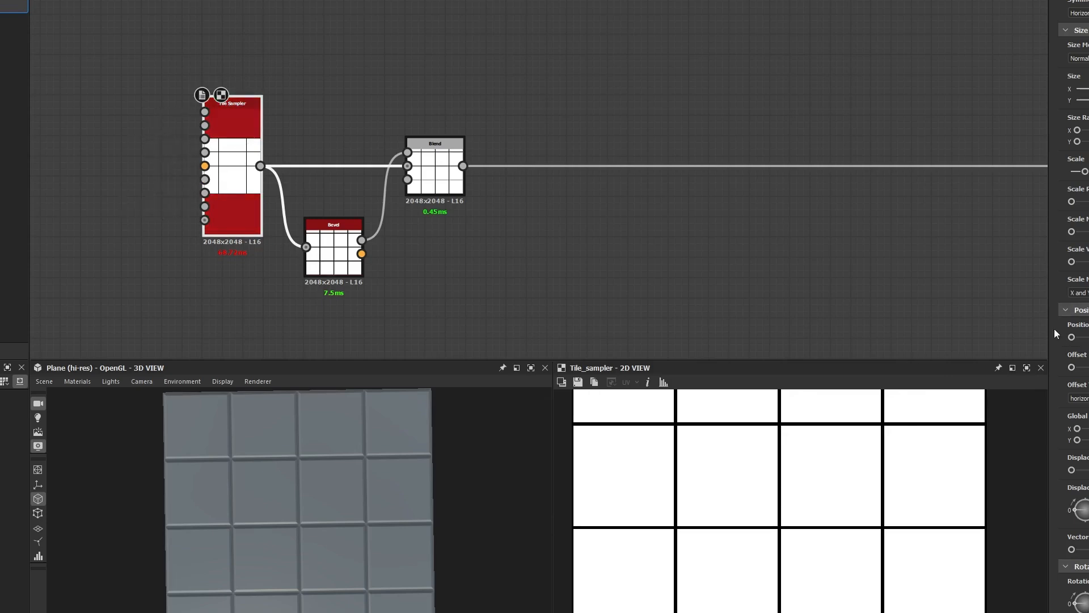
# Step: Give the Tile Sampler a very slight Position Random so the gaps between tiles vary subtly
pyautogui.moveTo(1072, 338); pyautogui.dragTo(1078, 339)
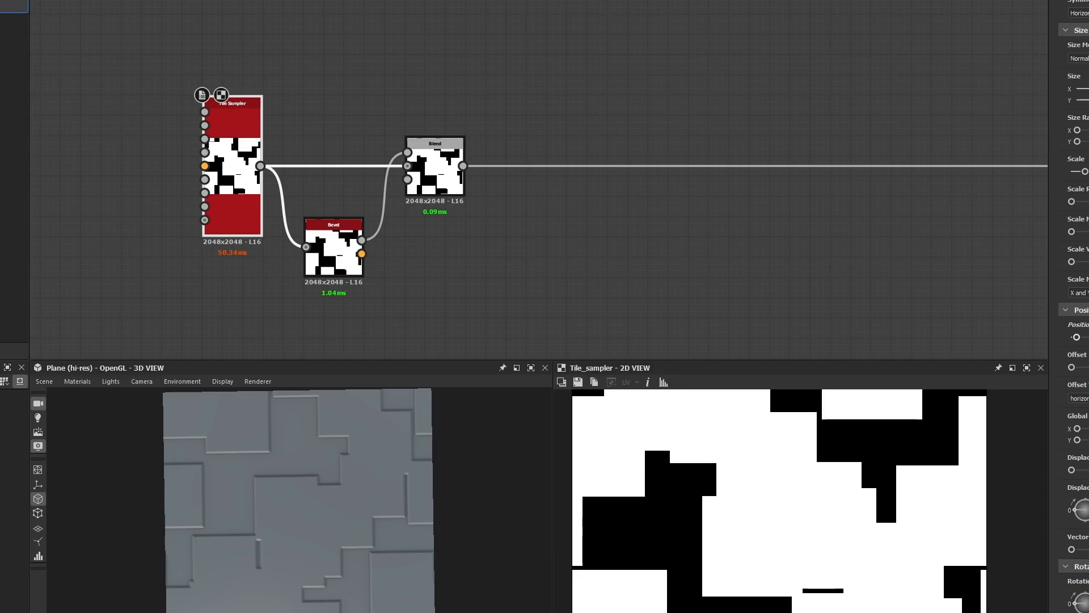
pyautogui.press('Return')
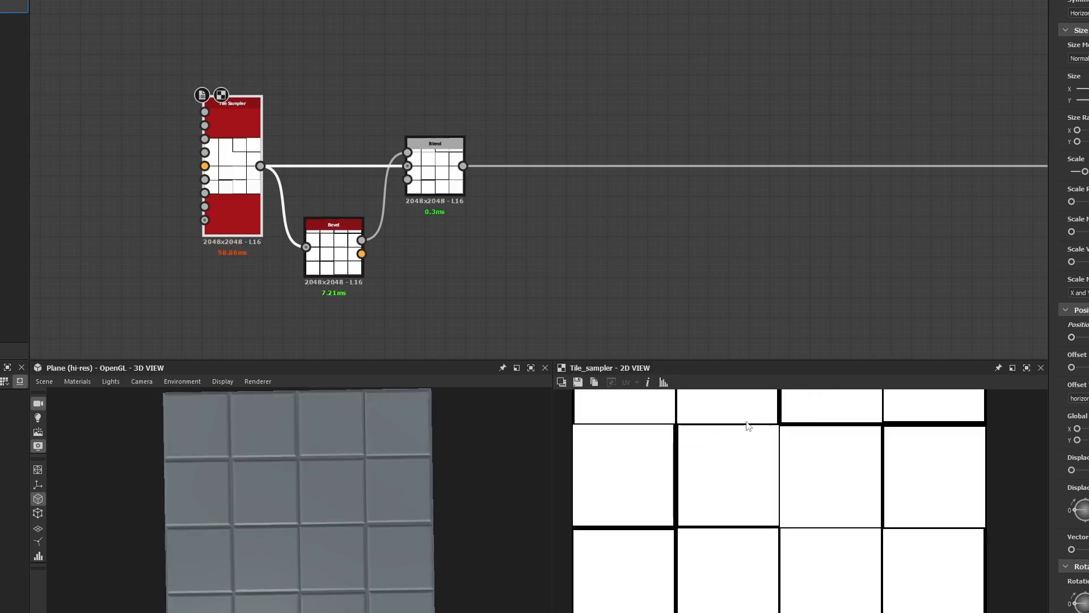
pyautogui.scroll(2, 755, 425)
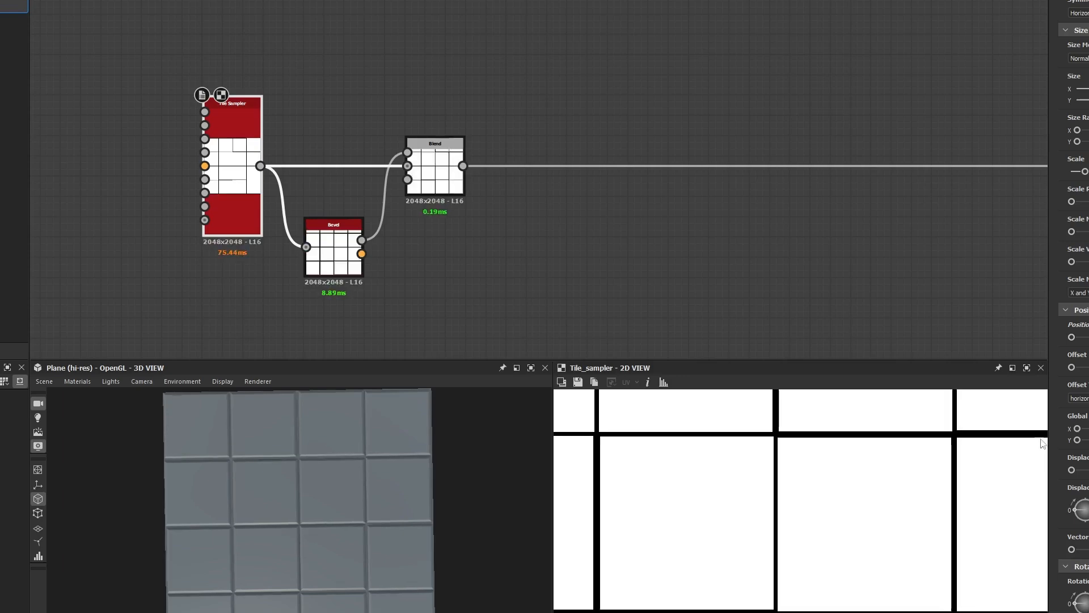
pyautogui.scroll(-4, 814, 479)
pyautogui.scroll(-3, 806, 533)
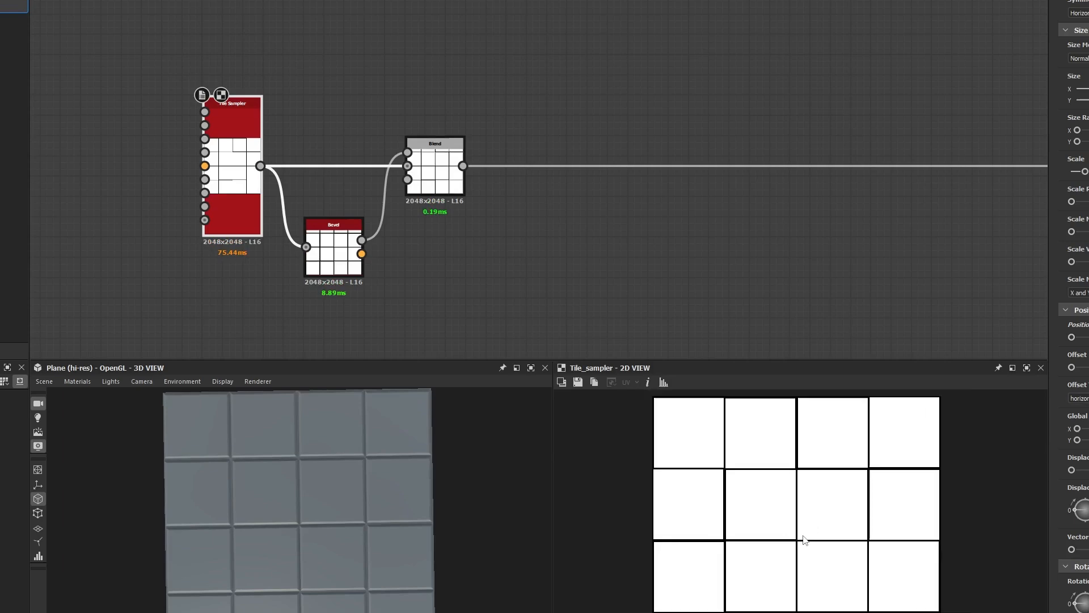
pyautogui.scroll(4, 804, 539)
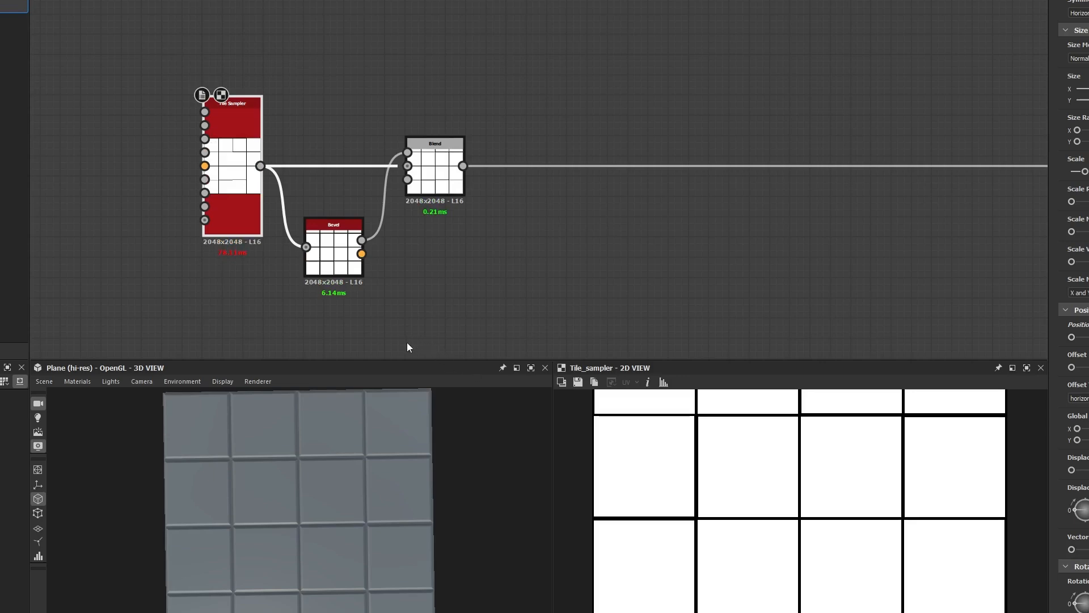
pyautogui.click(418, 279)
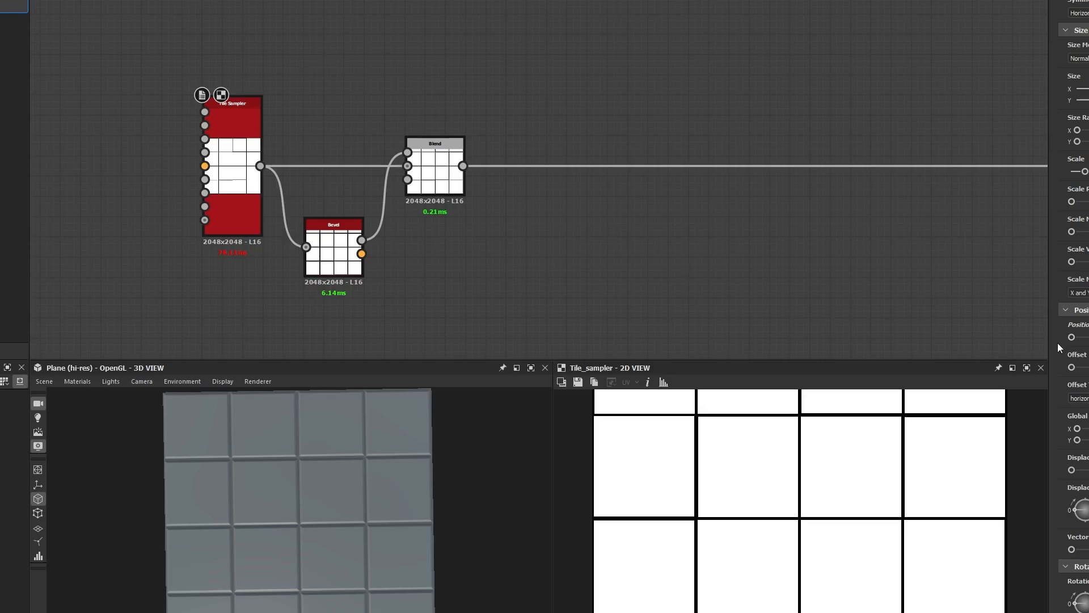
# Step: Give the Tile Sampler a very slight Rotation Random and check the uneven tile gaps in the 2D view
pyautogui.scroll(-3, 1058, 347)
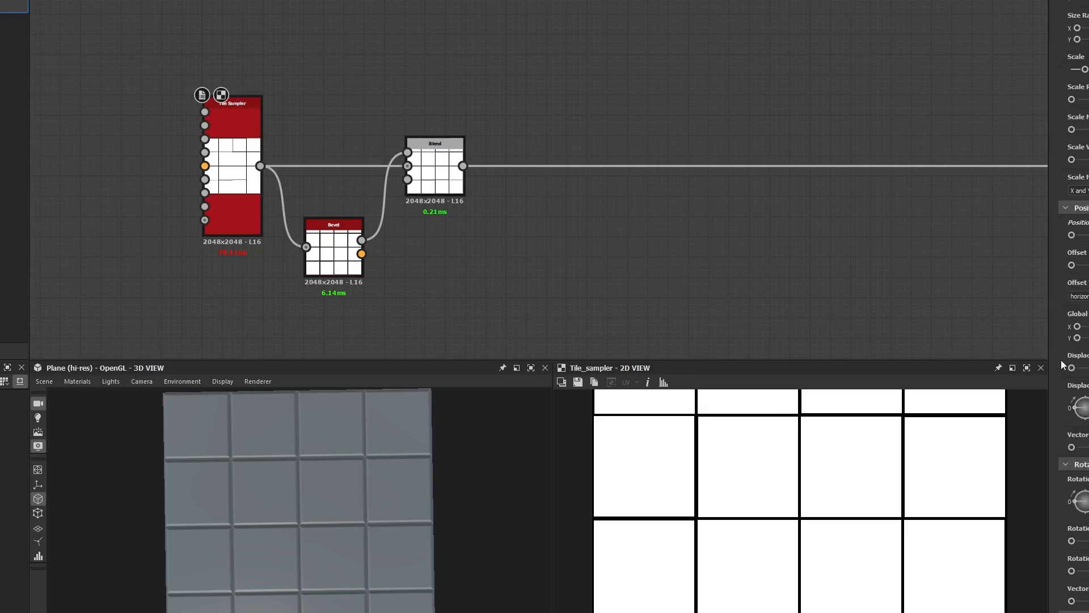
pyautogui.scroll(-1, 1062, 364)
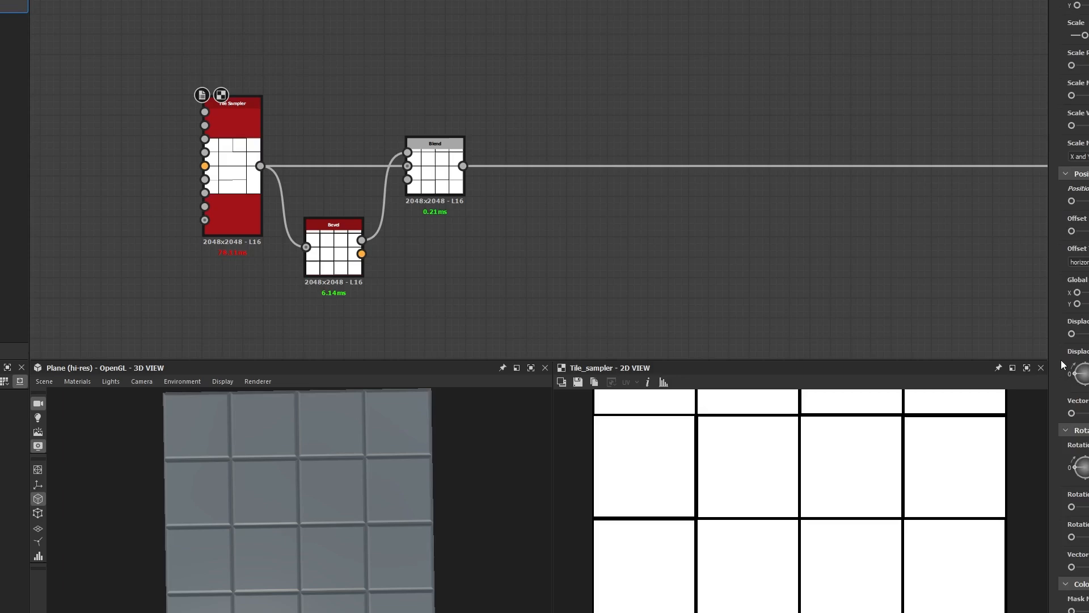
pyautogui.moveTo(1071, 507); pyautogui.dragTo(1071, 507)
pyautogui.hotkey('ctrl', 'y')
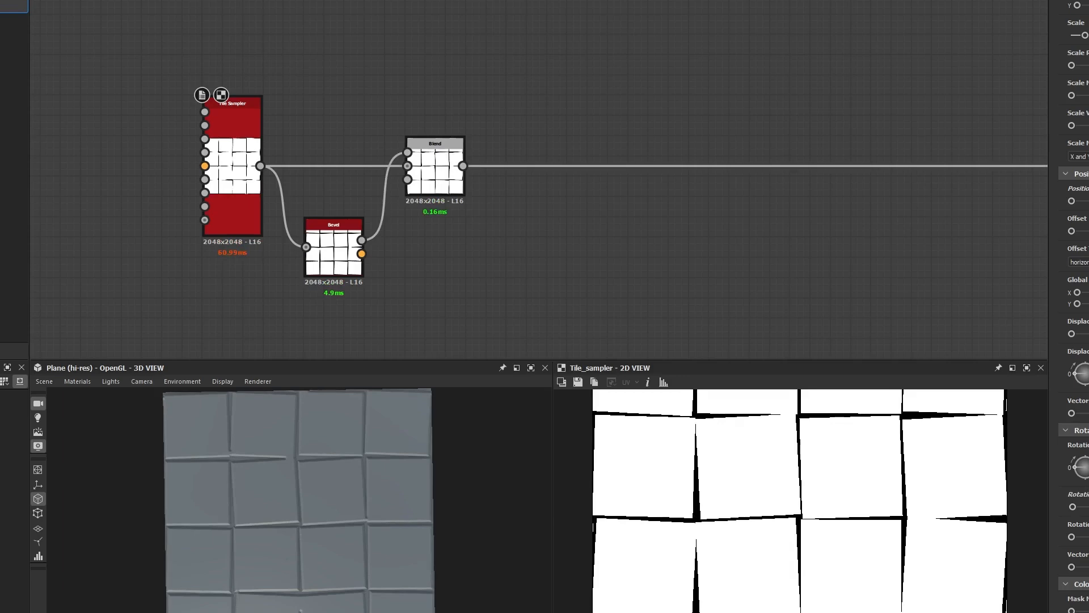
pyautogui.hotkey('ctrl', 'z')
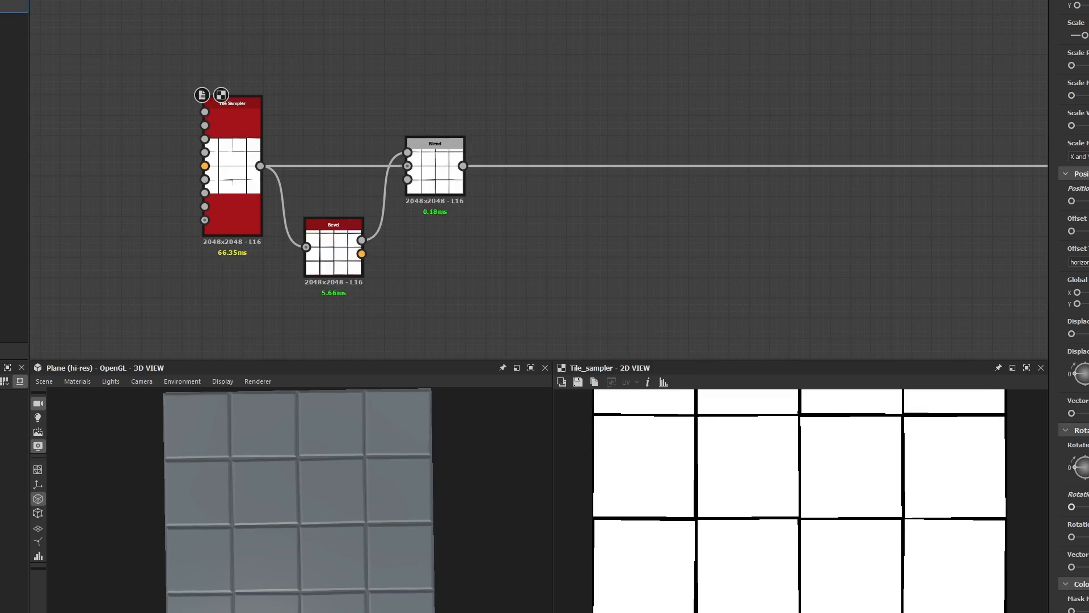
pyautogui.scroll(3, 316, 458)
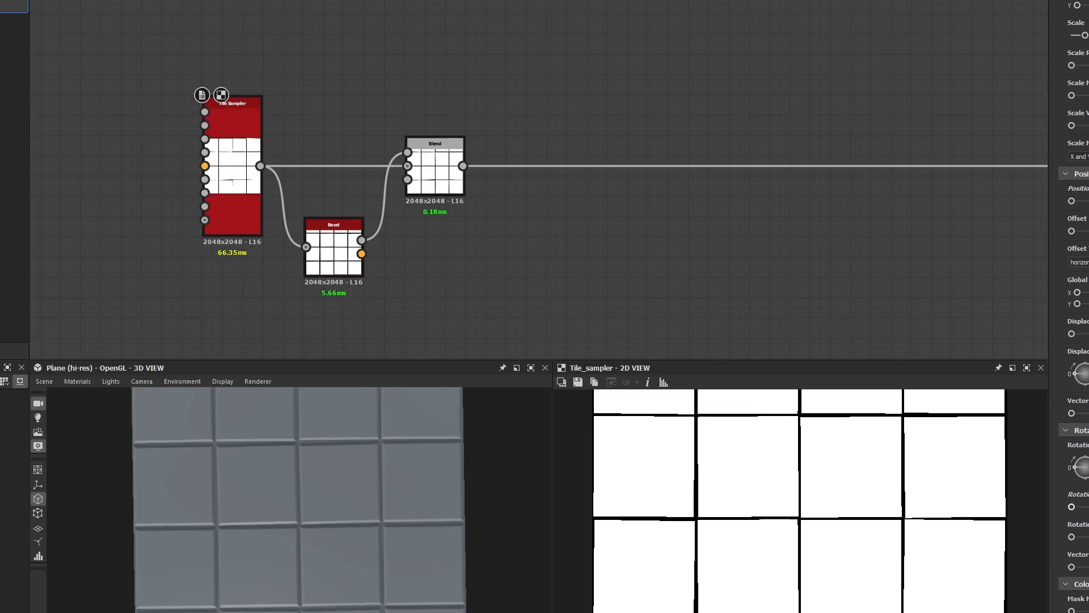
pyautogui.scroll(-3, 804, 520)
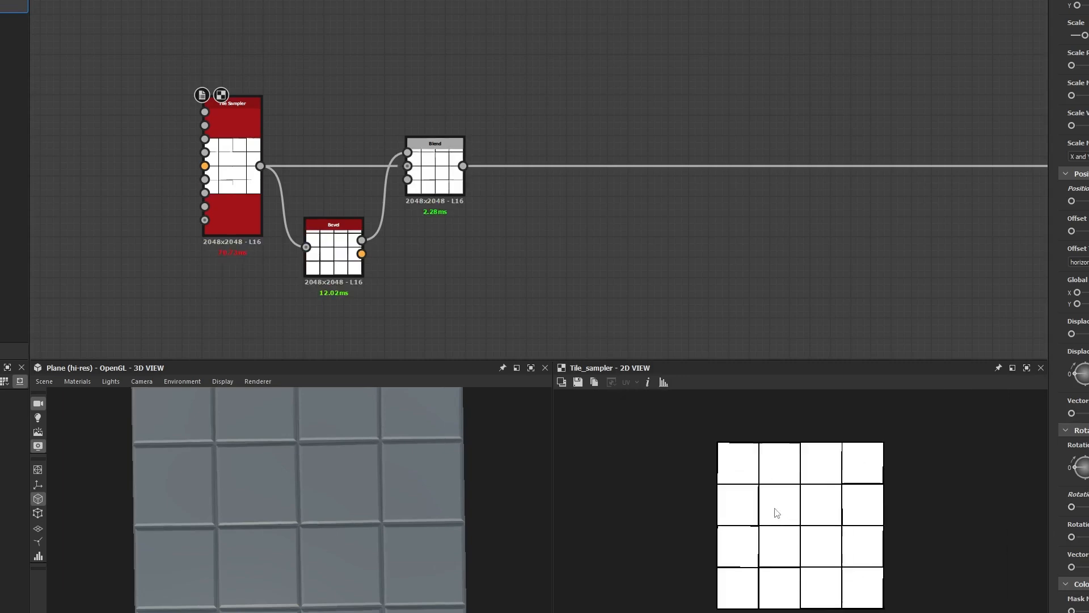
pyautogui.scroll(5, 776, 512)
pyautogui.scroll(-1, 773, 528)
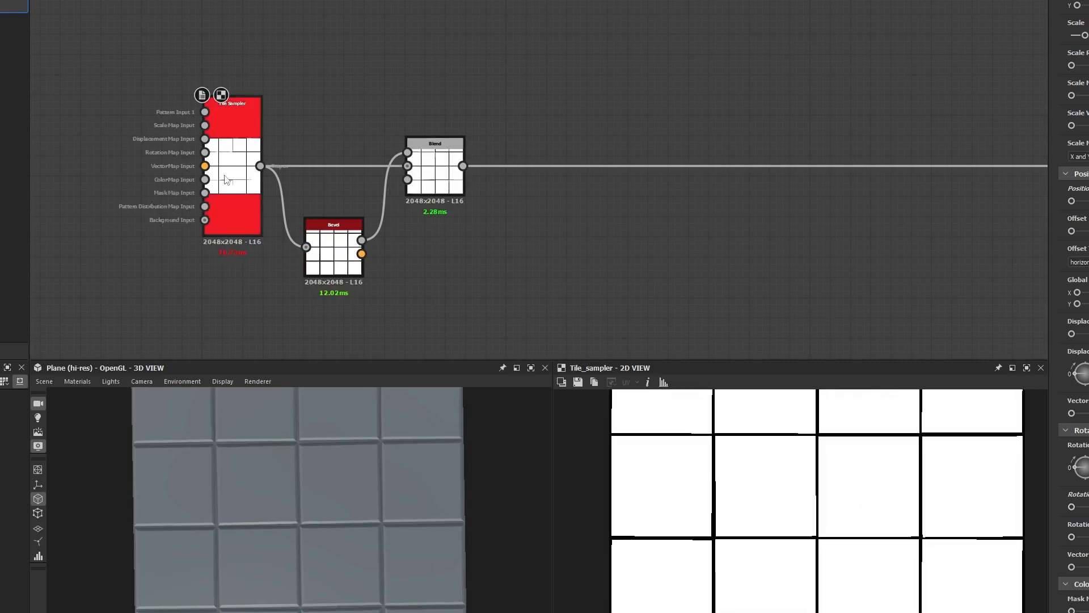
pyautogui.scroll(-2, 828, 510)
pyautogui.scroll(1, 796, 505)
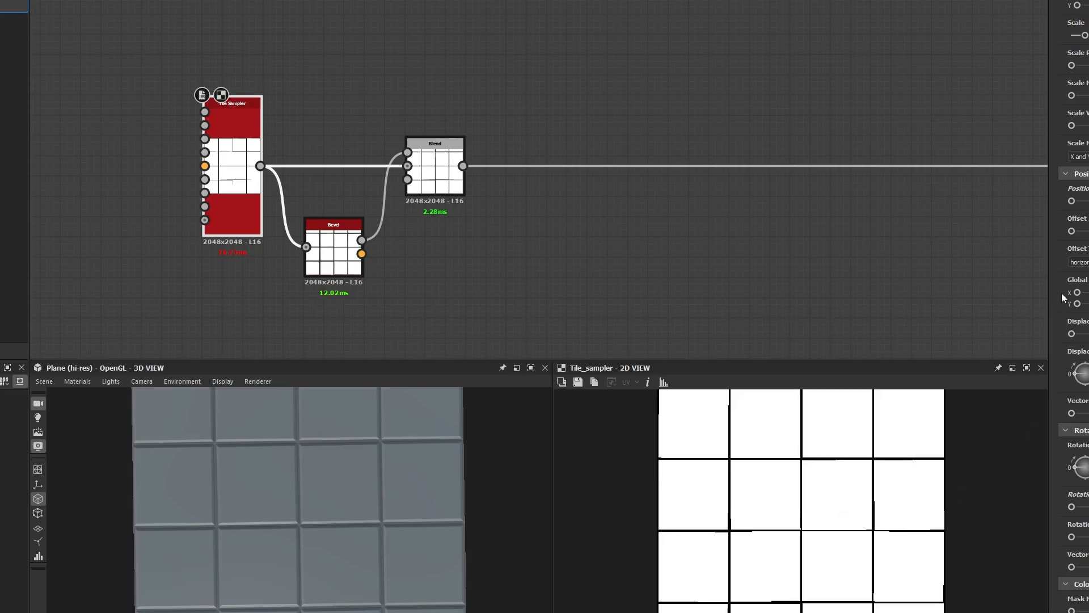
# Step: Give the Tile Sampler a very slight Scale Random so the tile sizes vary only minimally
pyautogui.scroll(3, 1063, 298)
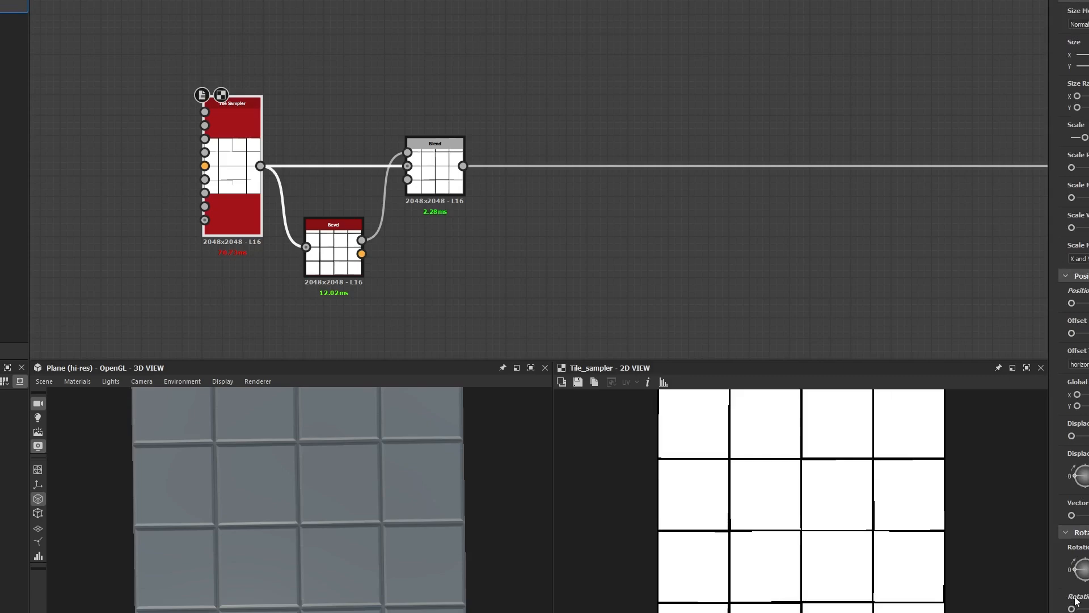
pyautogui.click(1072, 168)
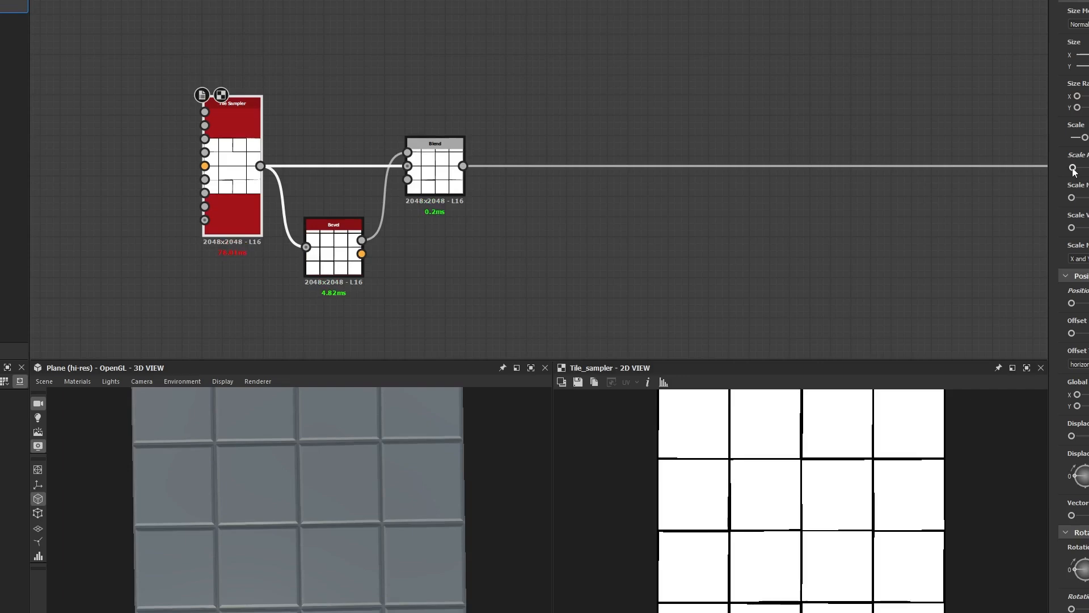
pyautogui.moveTo(1073, 168); pyautogui.dragTo(1078, 168)
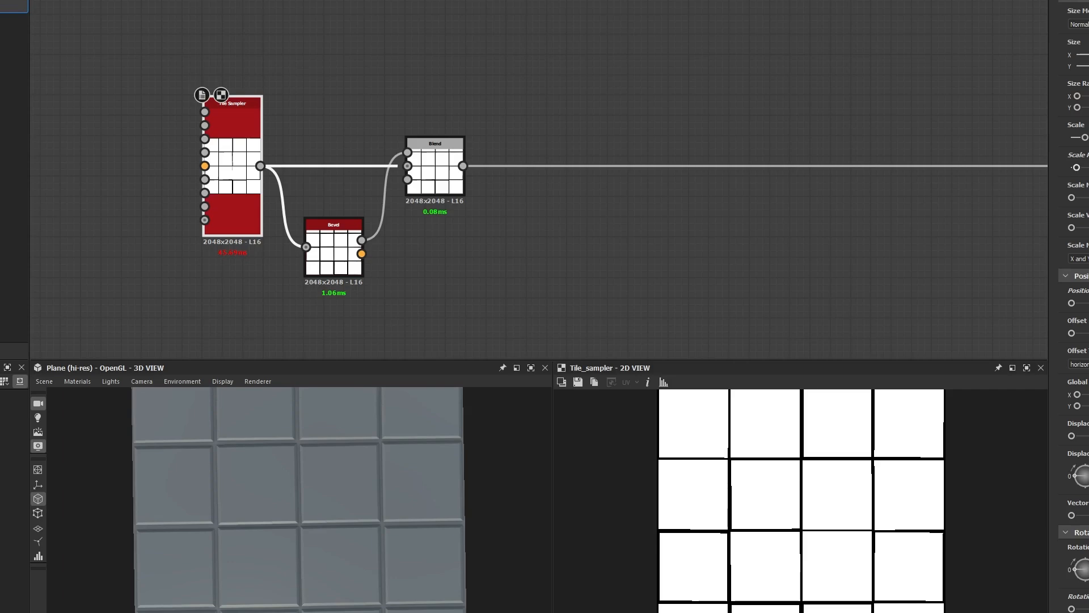
pyautogui.moveTo(1077, 168); pyautogui.dragTo(1073, 168)
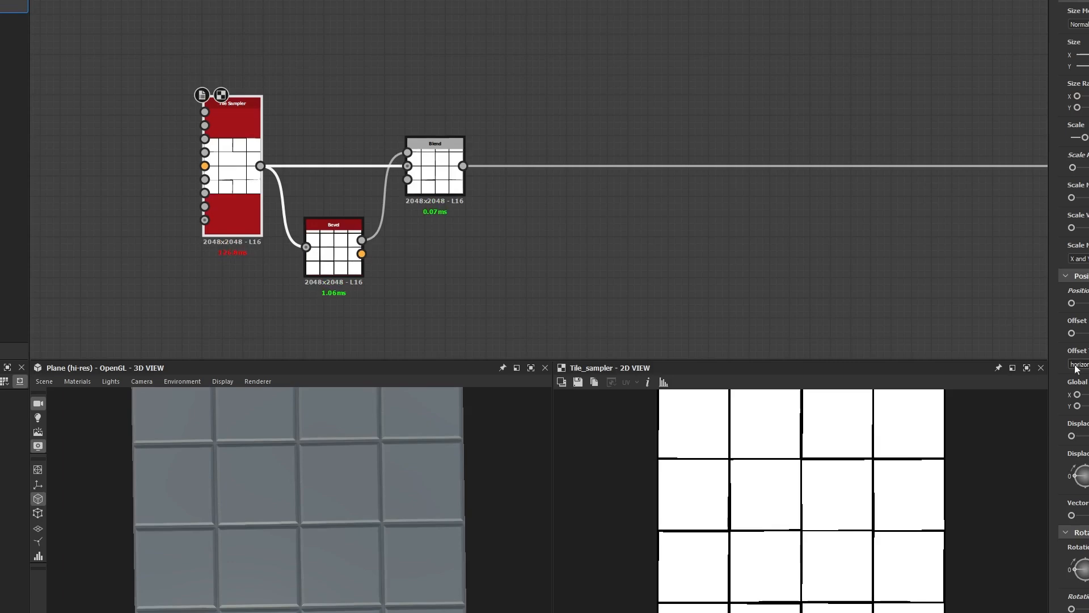
# Step: Set the 3D view camera's projection to Perspective and view the tiled plane at an angle
pyautogui.moveTo(313, 526); pyautogui.dragTo(256, 454)
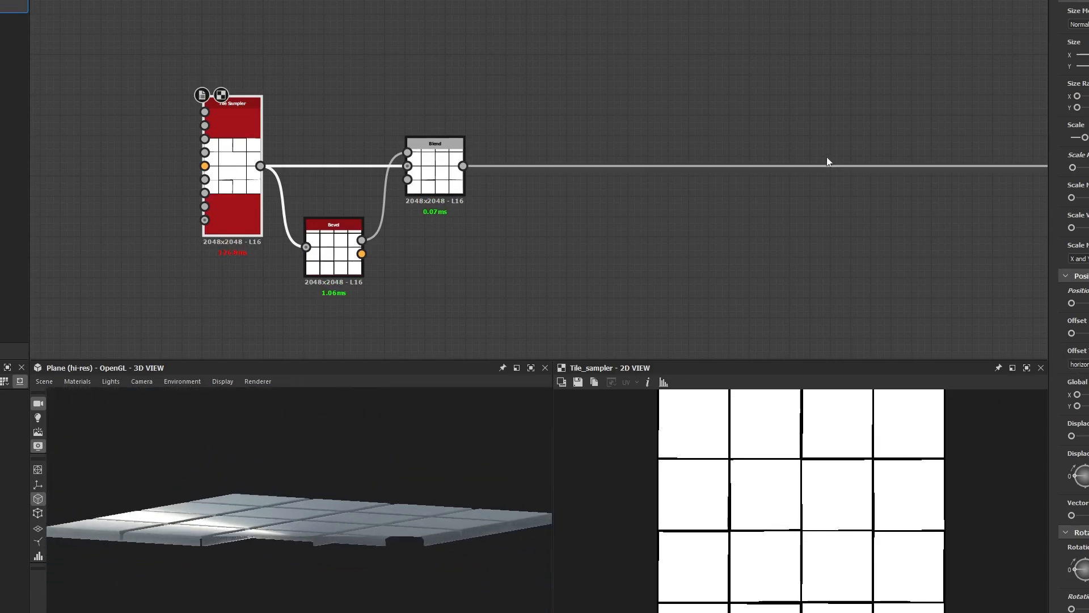
pyautogui.click(78, 381)
pyautogui.moveTo(88, 394)
pyautogui.click(146, 396)
pyautogui.click(141, 381)
pyautogui.click(152, 393)
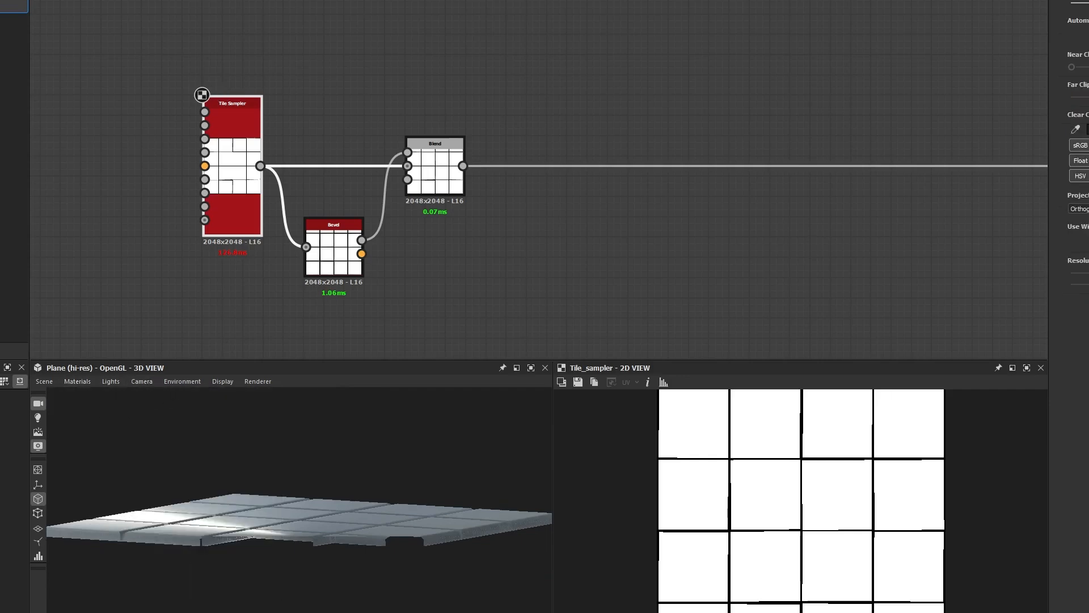
pyautogui.click(1082, 209)
pyautogui.click(1081, 219)
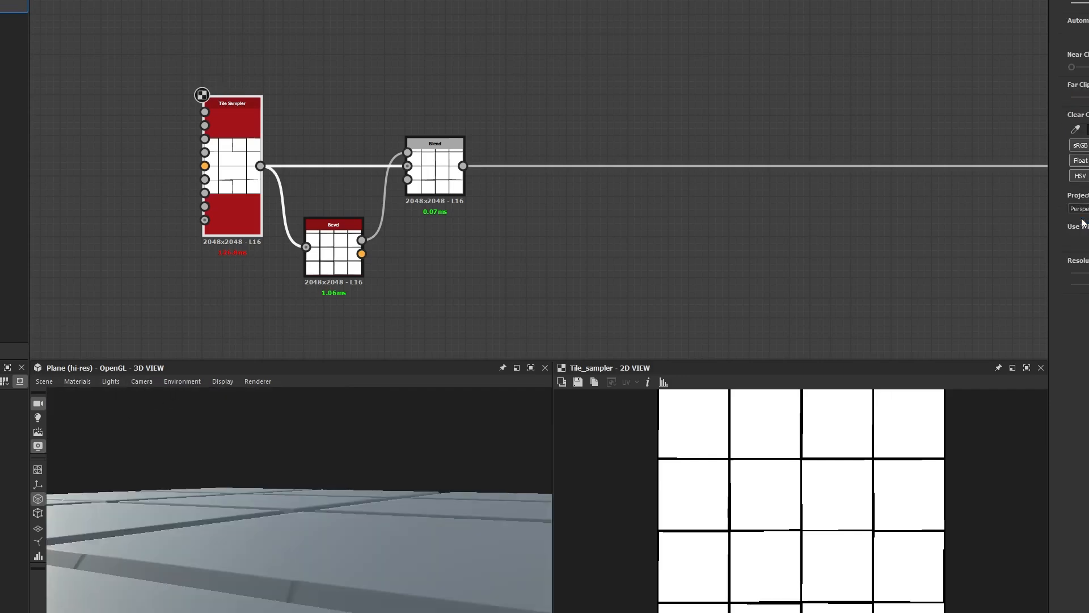
pyautogui.moveTo(379, 455); pyautogui.dragTo(343, 567)
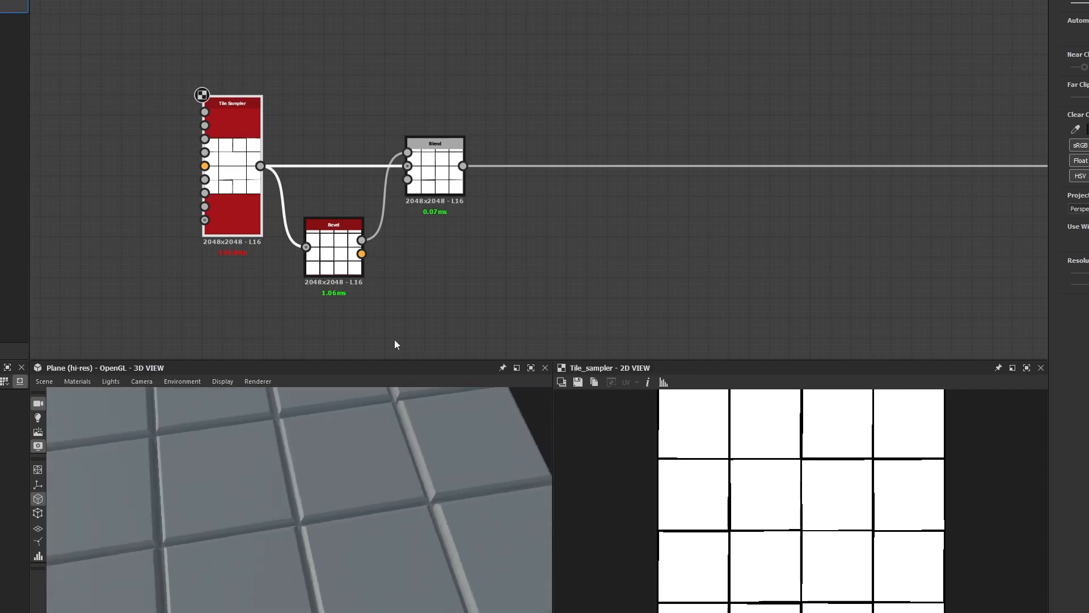
# Step: Fine-tune the Tile Sampler's Rotation Random by a tiny amount and check the whole tiled plane in 3D
pyautogui.click(233, 185)
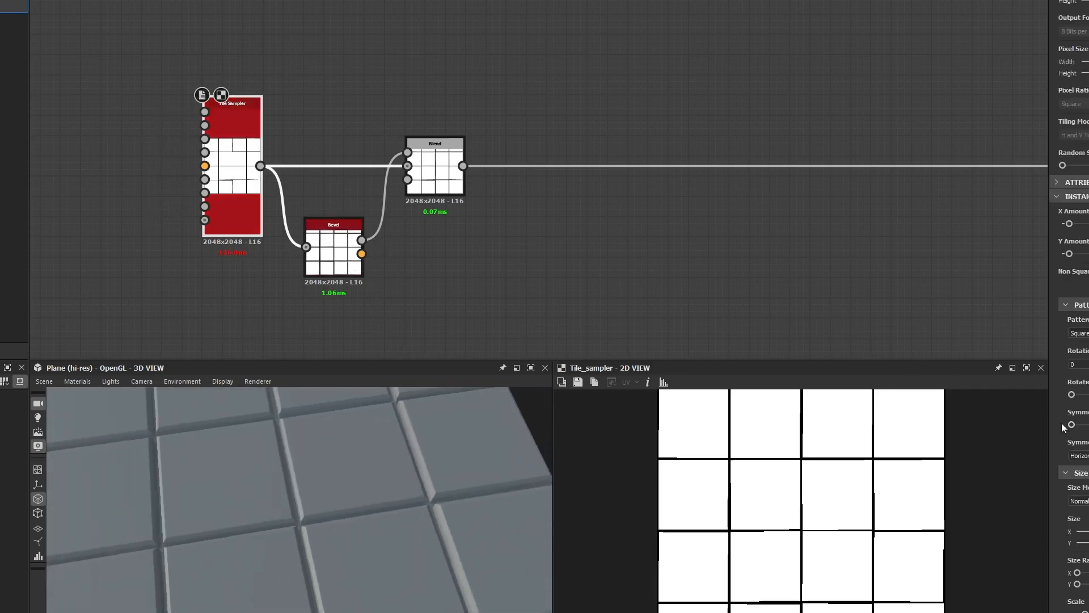
pyautogui.scroll(-5, 1062, 425)
pyautogui.scroll(-5, 1060, 422)
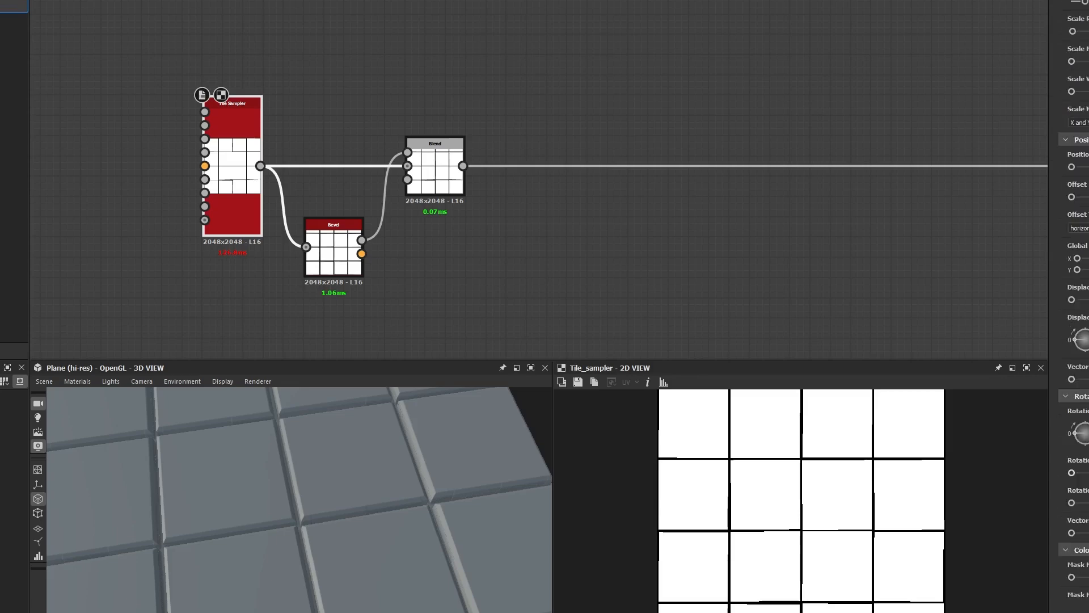
pyautogui.moveTo(1072, 473); pyautogui.dragTo(1072, 472)
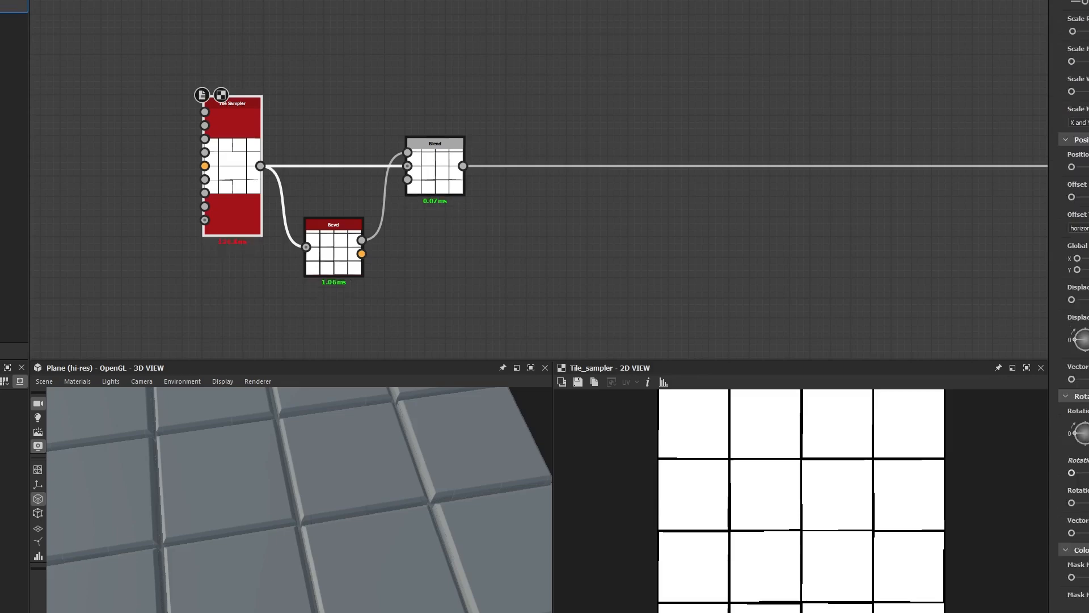
pyautogui.moveTo(386, 596); pyautogui.dragTo(304, 554)
# Step: Show the Blend node's output in the 2D view and examine the bevelled edges around a tile intersection up close
pyautogui.click(435, 170)
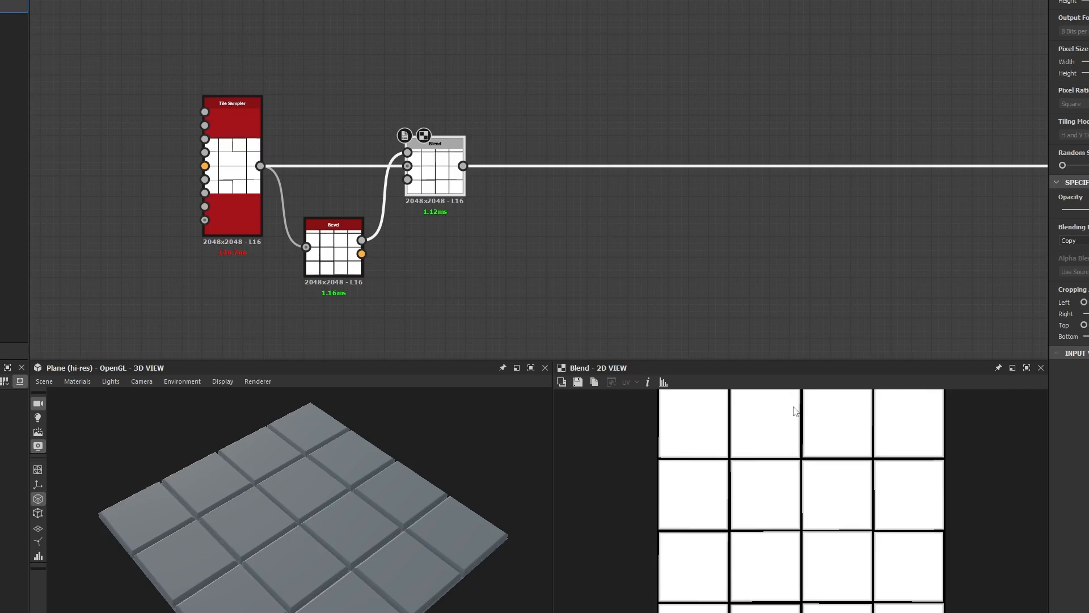
pyautogui.moveTo(579, 124); pyautogui.dragTo(506, 161, button='middle')
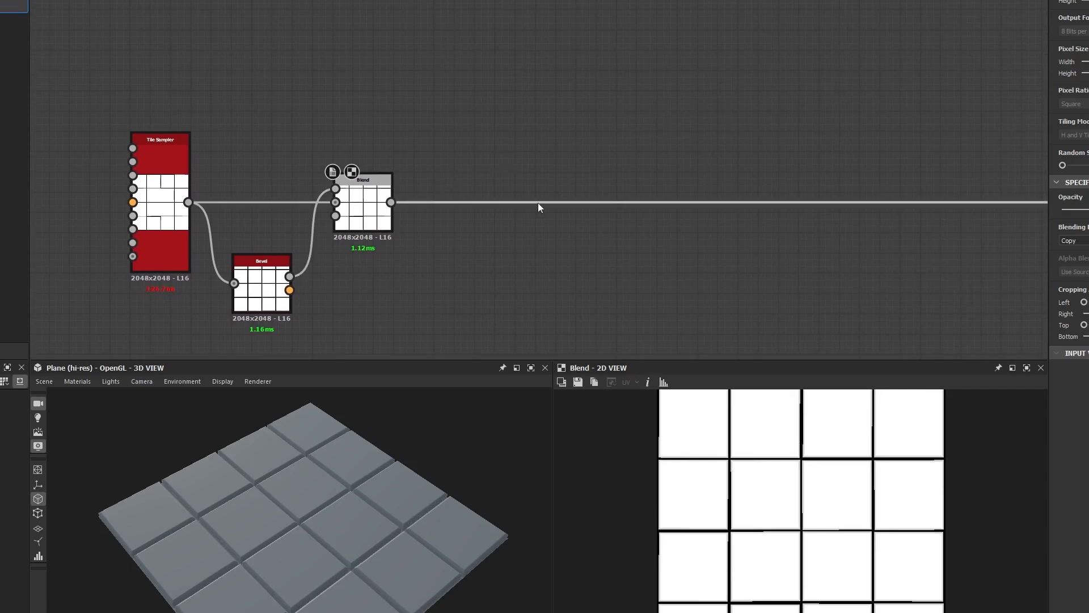
pyautogui.scroll(4, 700, 499)
pyautogui.moveTo(772, 474); pyautogui.dragTo(721, 499, button='middle')
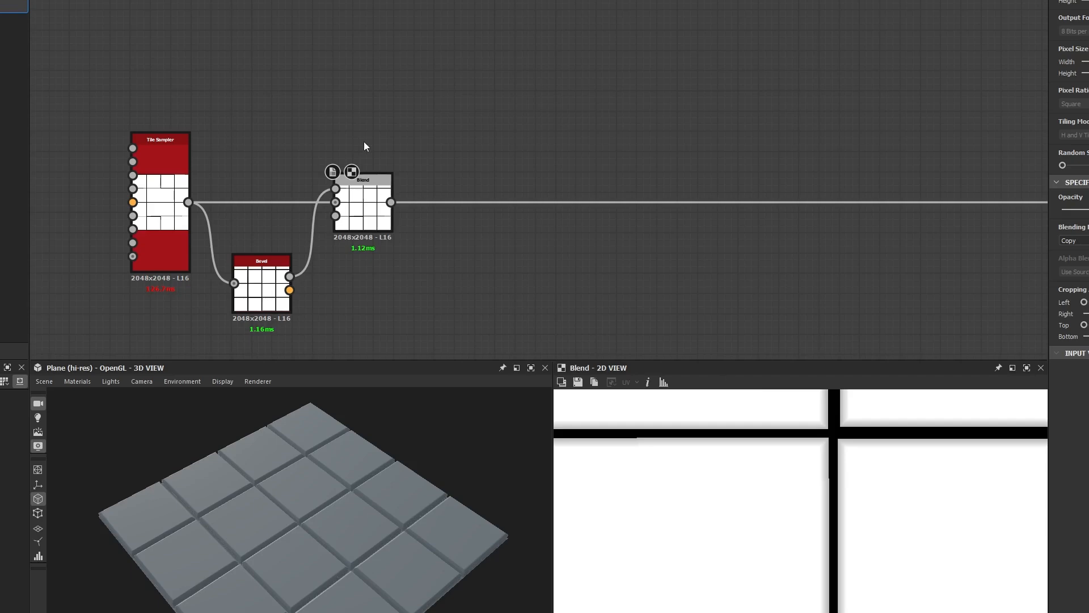
pyautogui.moveTo(267, 86); pyautogui.dragTo(385, 124, button='middle')
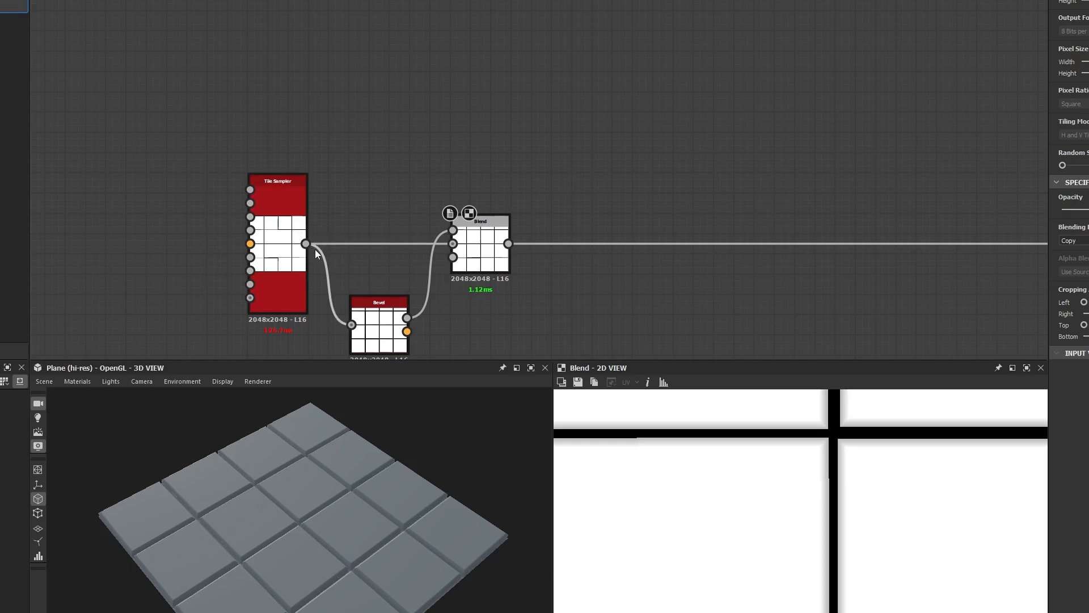
# Step: Add a Flood Fill node fed by the Tile Sampler's output, place it above the Bevel branch, and show its output
pyautogui.moveTo(328, 219); pyautogui.dragTo(387, 51)
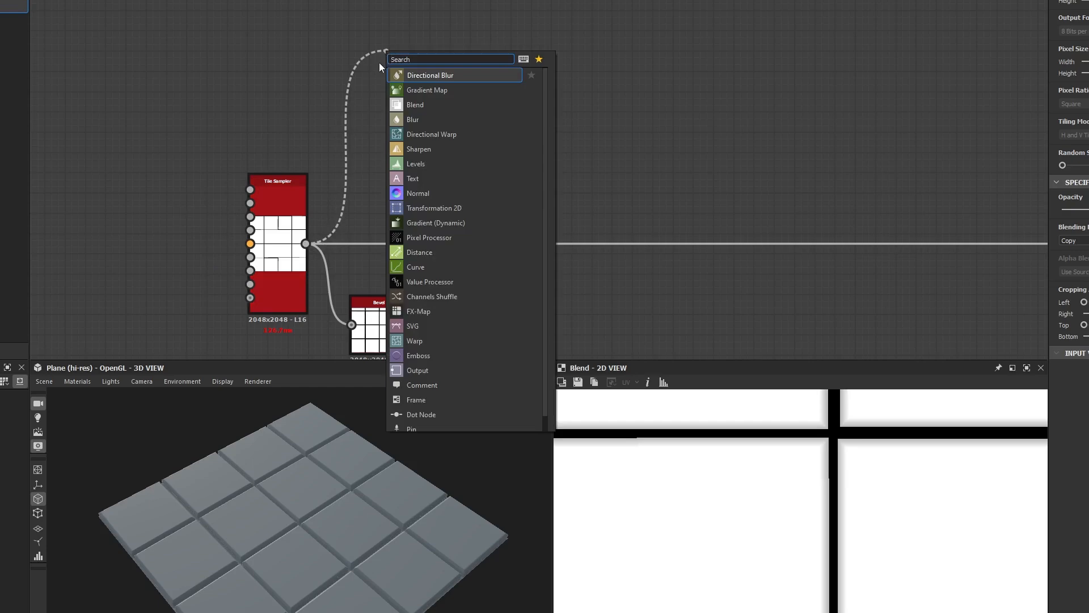
pyautogui.write('flood')
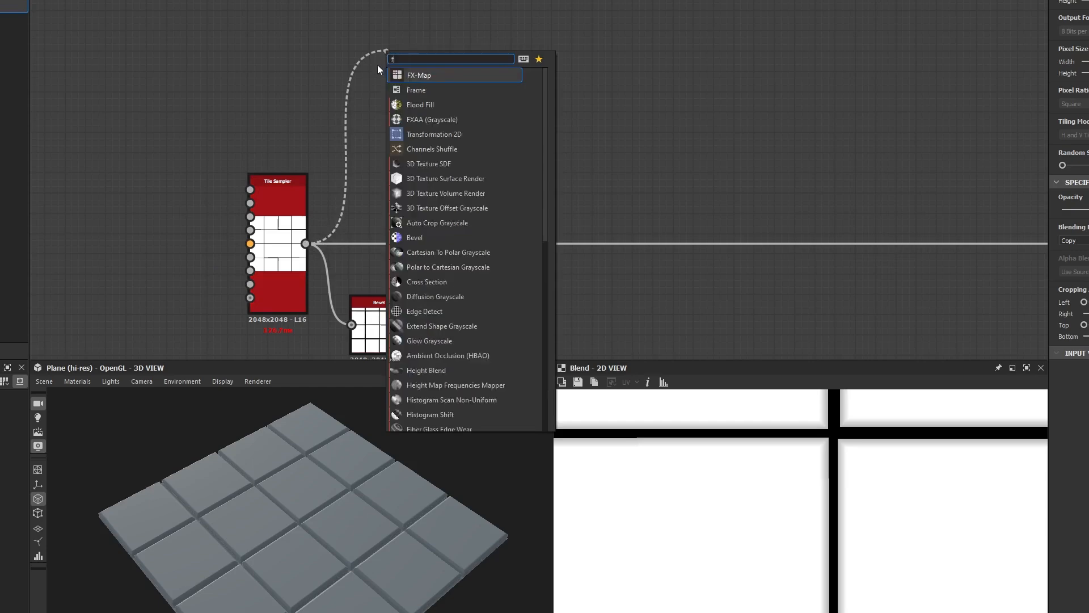
pyautogui.press('Return')
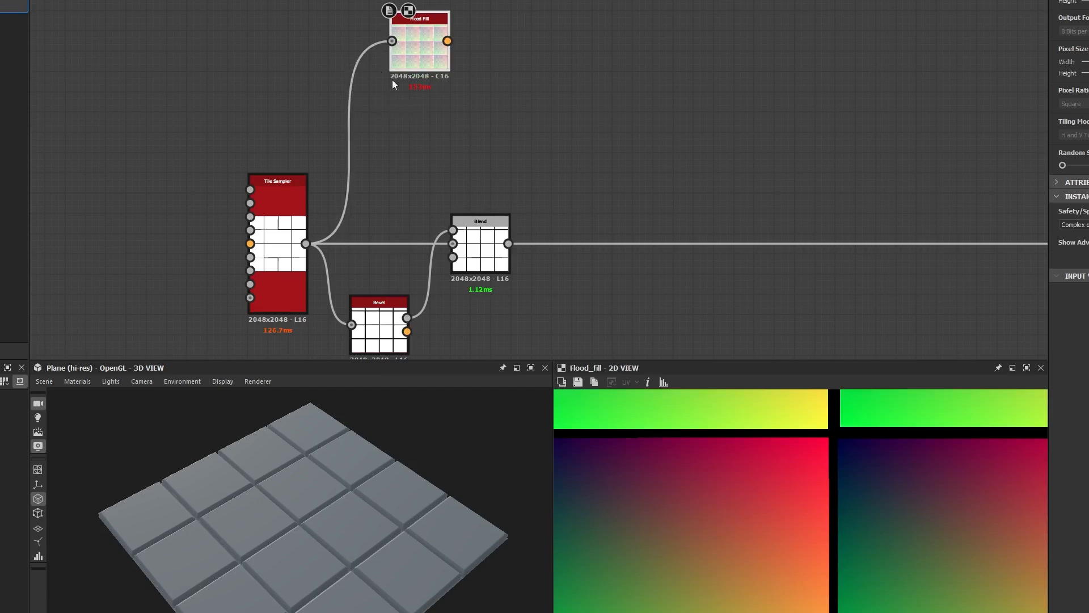
pyautogui.moveTo(427, 57); pyautogui.dragTo(390, 117)
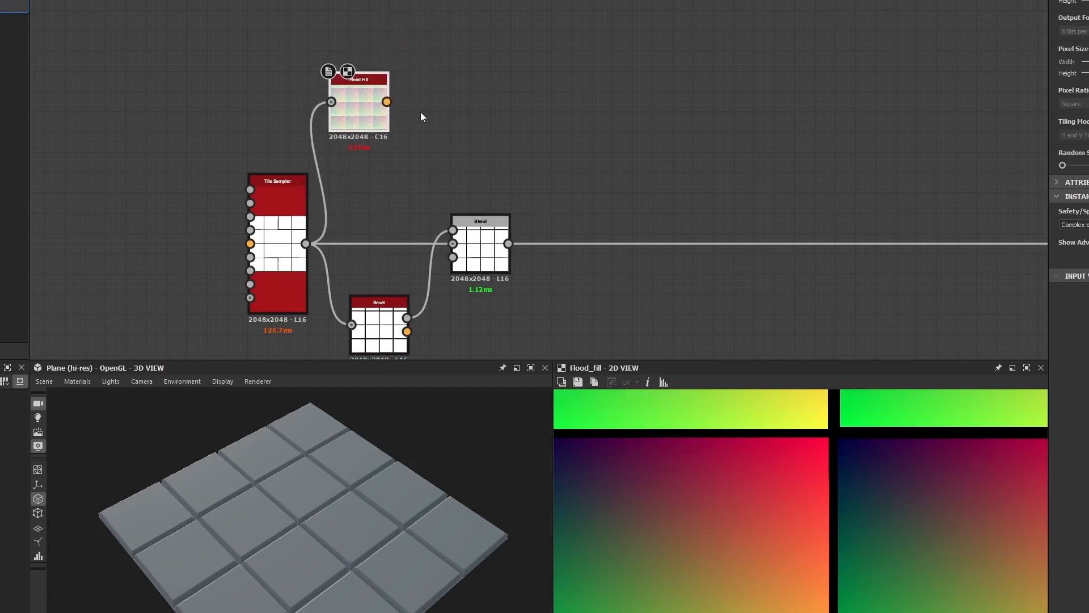
pyautogui.doubleClick(395, 113)
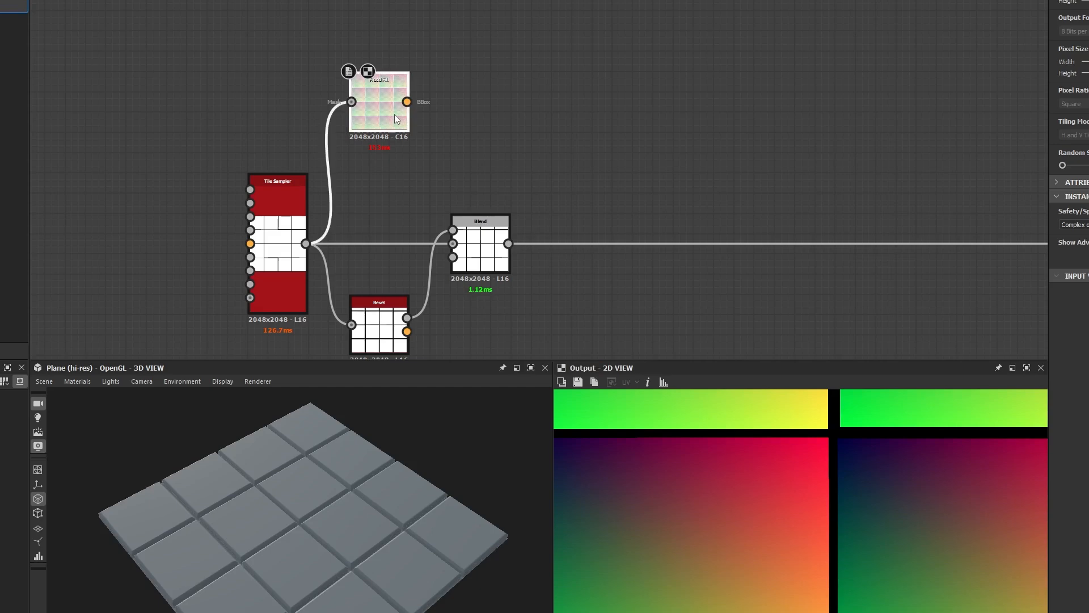
# Step: Compare the Flood Fill output with the Tile Sampler's output in the 2D view, checking the gaps between the tiles
pyautogui.scroll(-5, 778, 406)
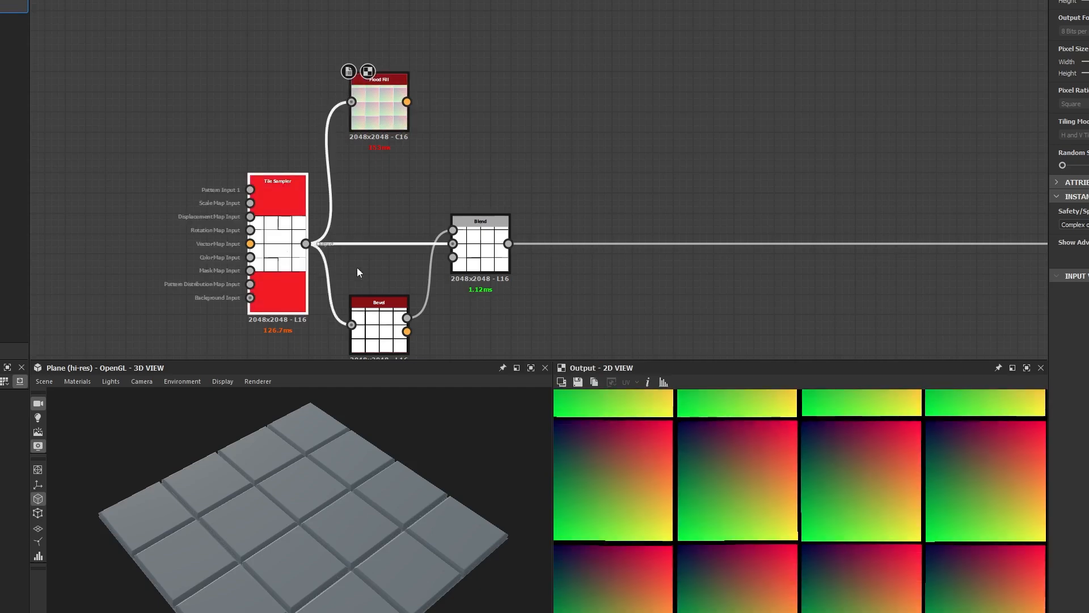
pyautogui.doubleClick(286, 257)
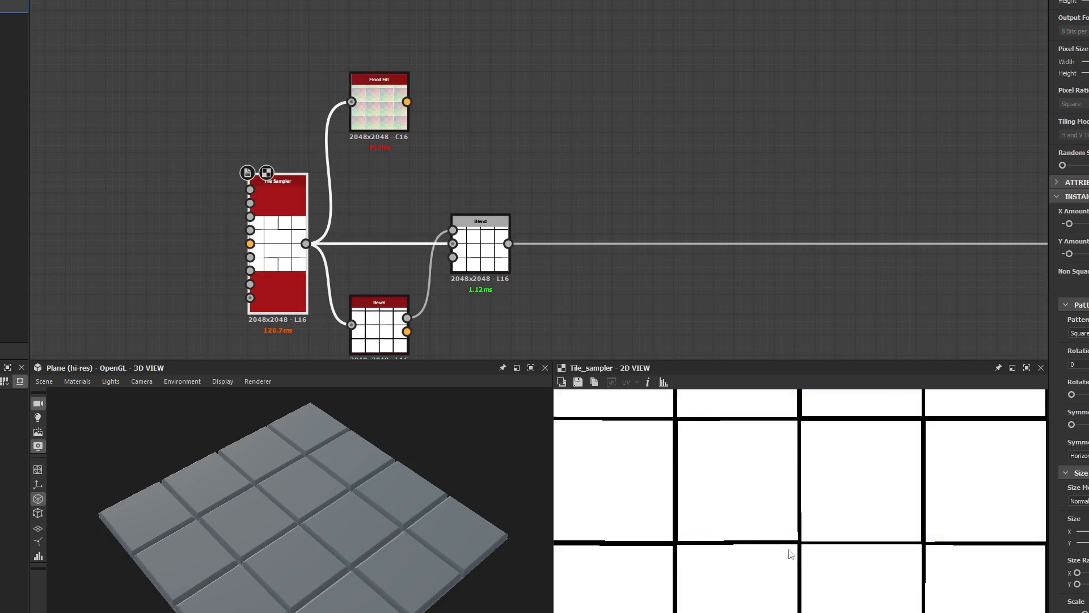
pyautogui.doubleClick(379, 111)
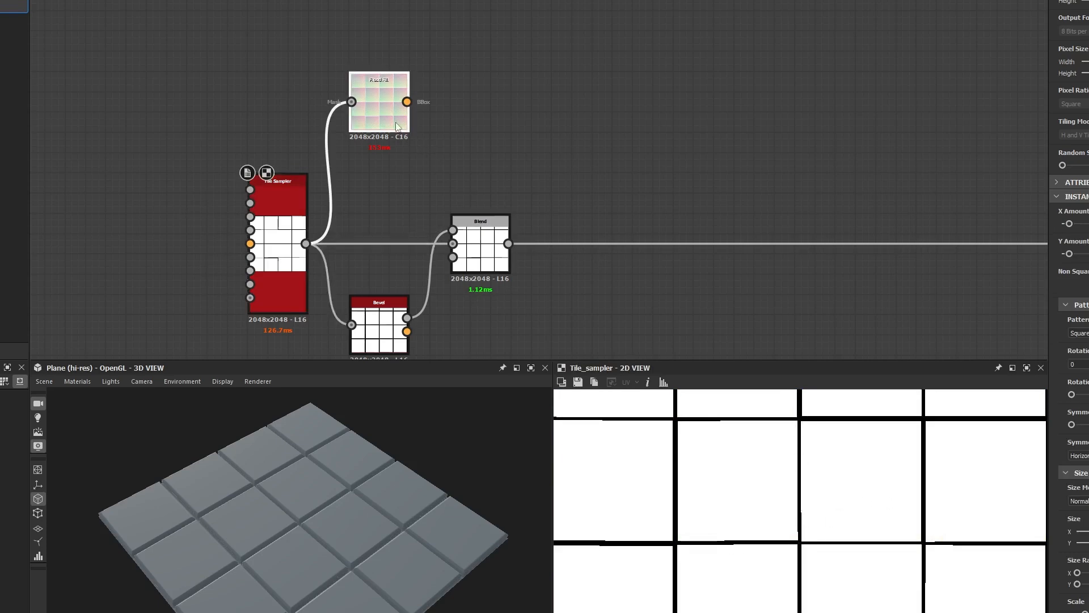
pyautogui.press('f')
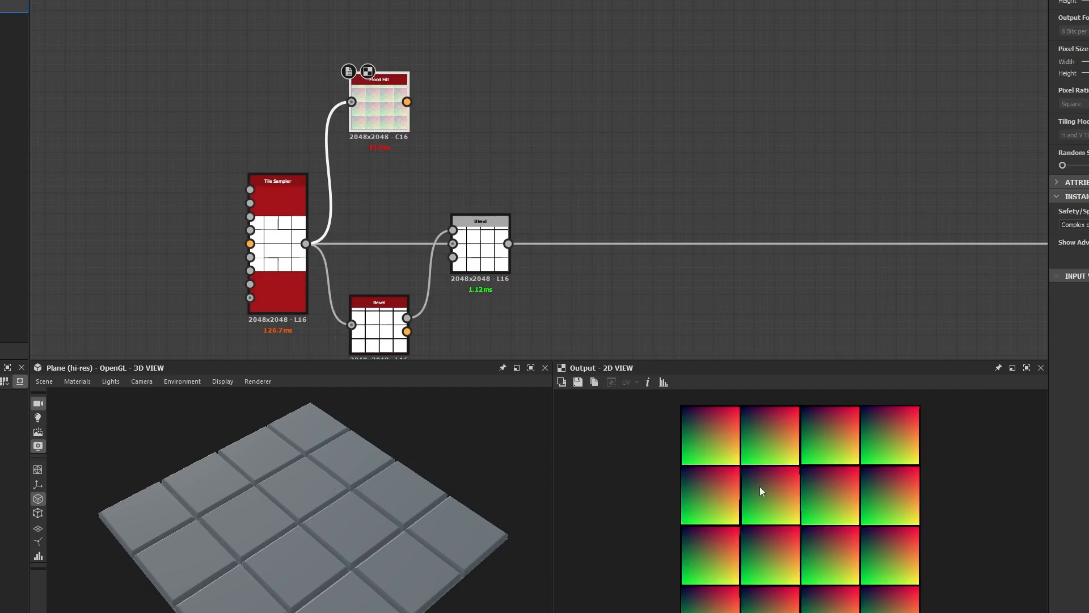
pyautogui.click(302, 275)
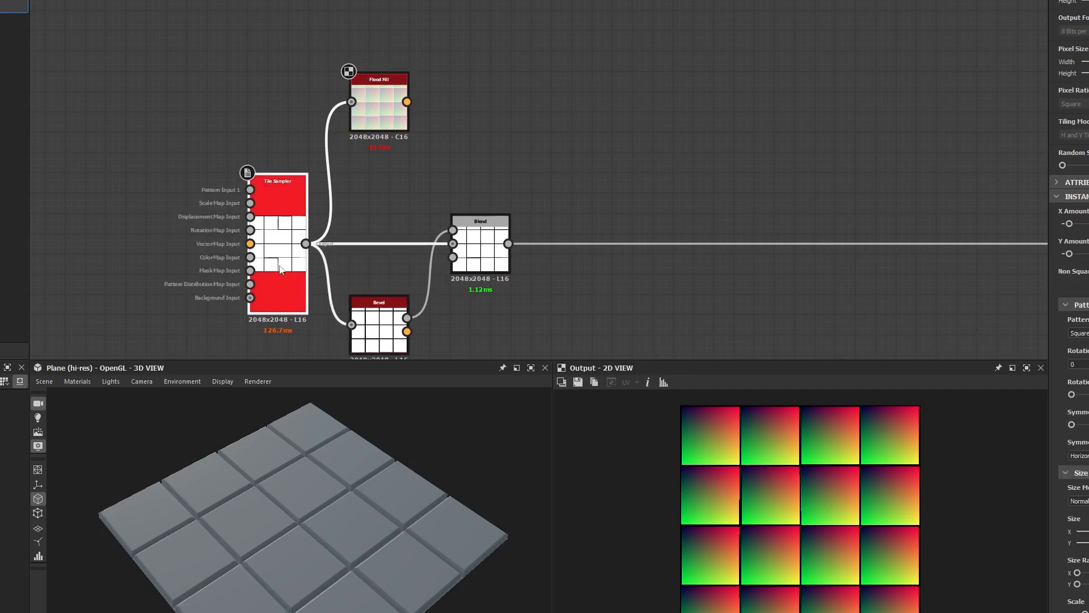
pyautogui.doubleClick(284, 286)
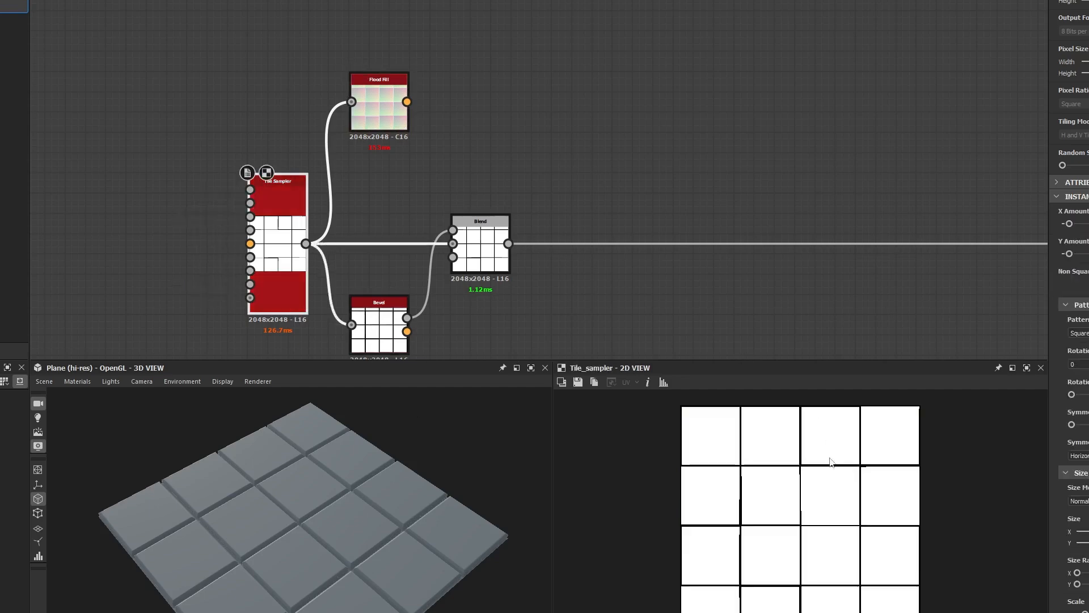
pyautogui.scroll(2, 746, 467)
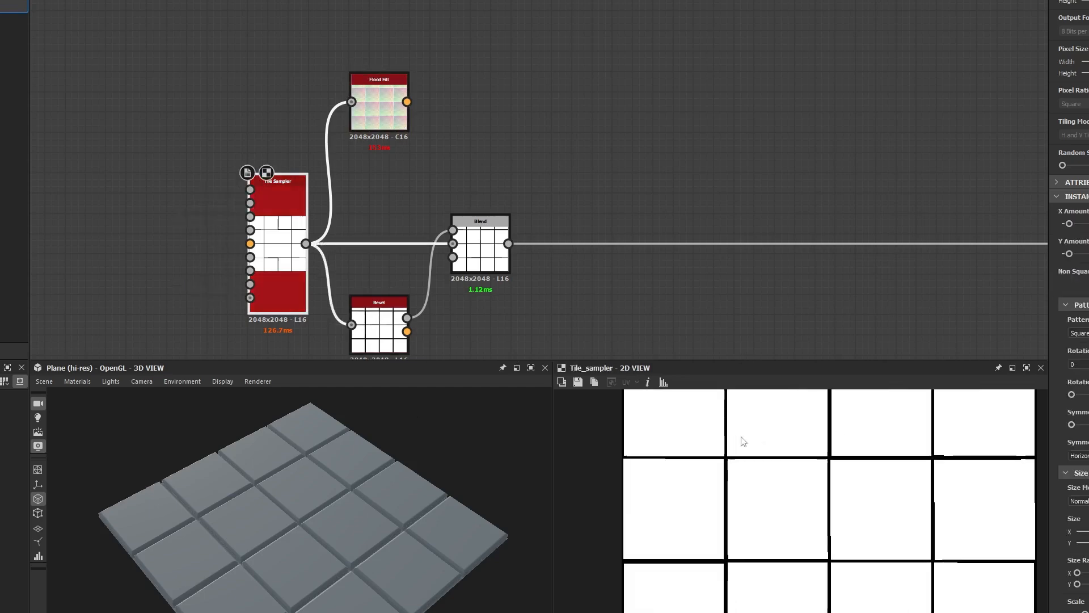
pyautogui.doubleClick(375, 127)
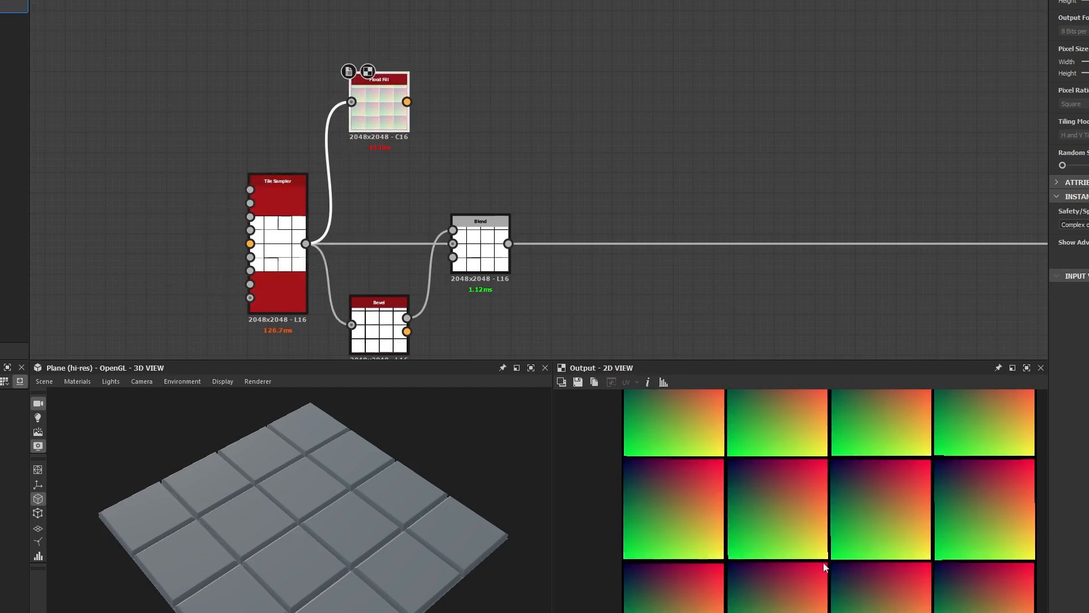
# Step: Raise the Tile Sampler's Position Random until tiles overlap, ease it back slightly, and examine the Flood Fill output's merged tiles
pyautogui.click(282, 215)
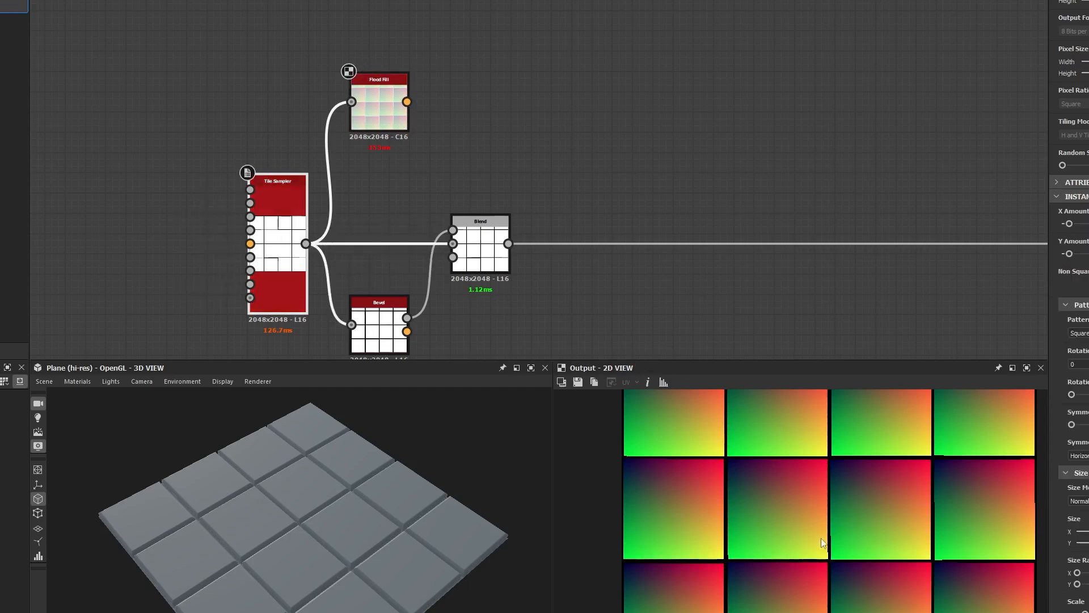
pyautogui.scroll(-3, 1055, 418)
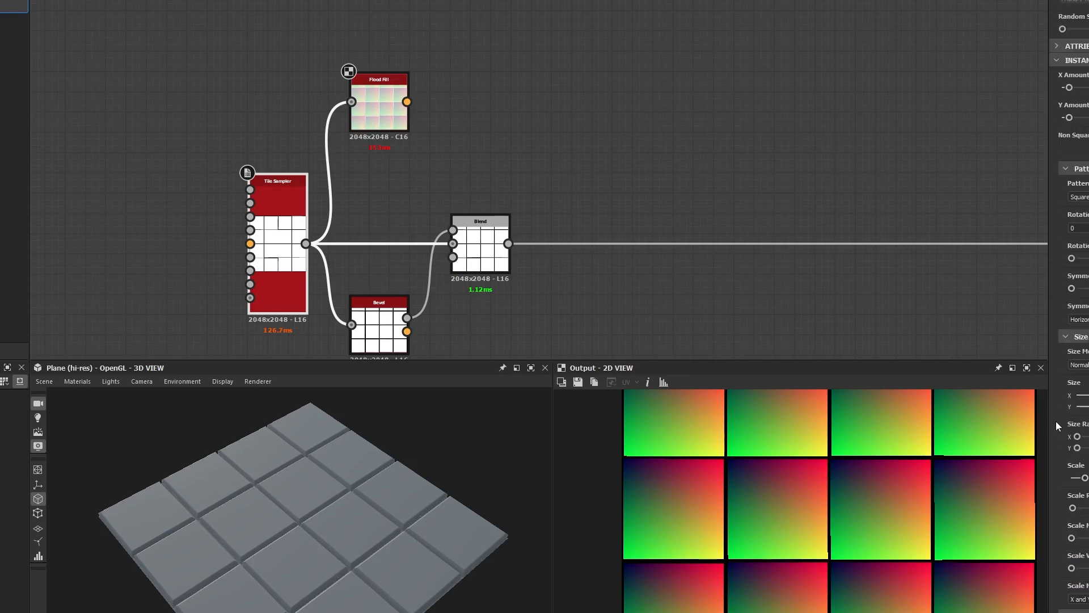
pyautogui.scroll(-2, 1056, 421)
pyautogui.scroll(-1, 1056, 421)
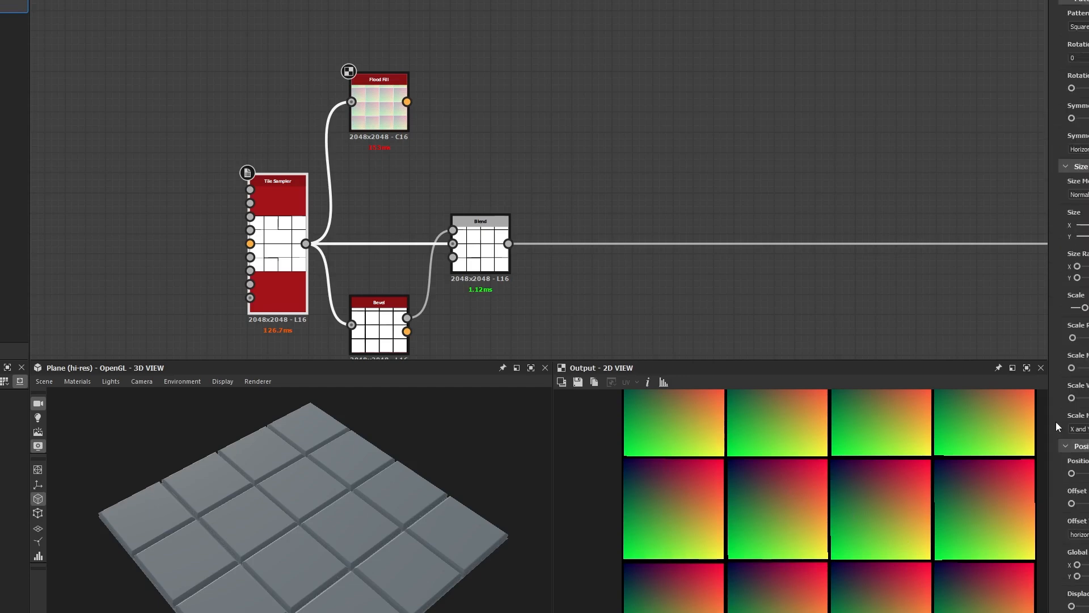
pyautogui.moveTo(1072, 474); pyautogui.dragTo(1074, 475)
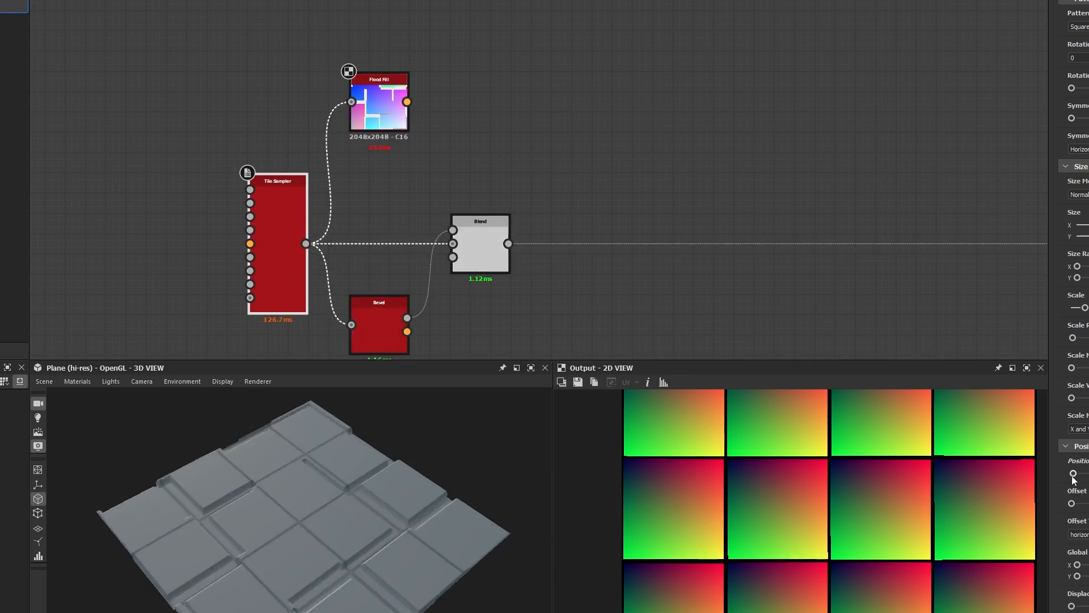
pyautogui.scroll(-4, 864, 519)
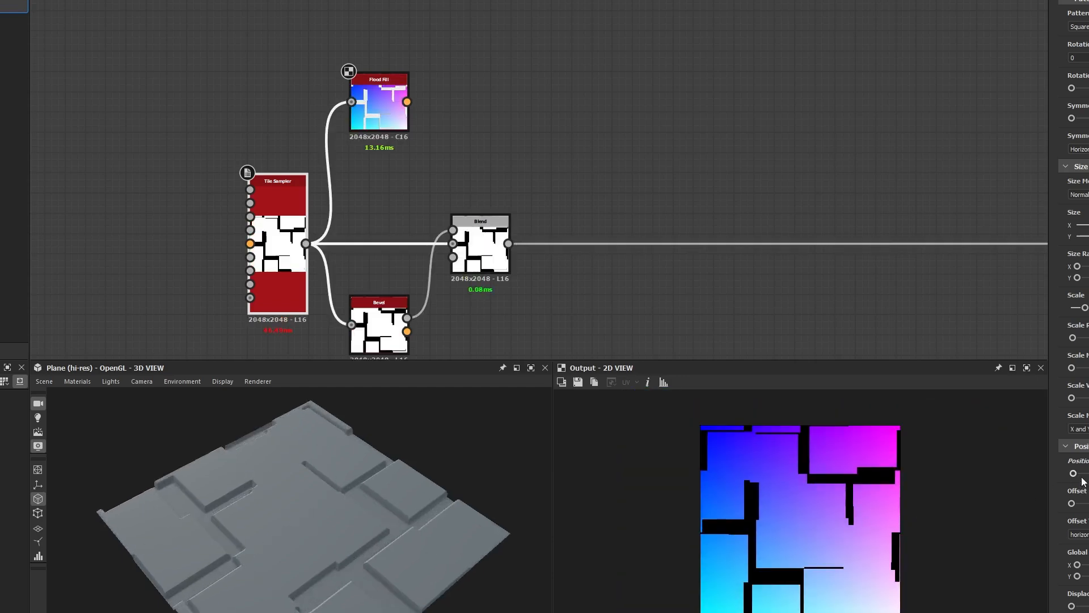
pyautogui.moveTo(1073, 474); pyautogui.dragTo(1072, 474)
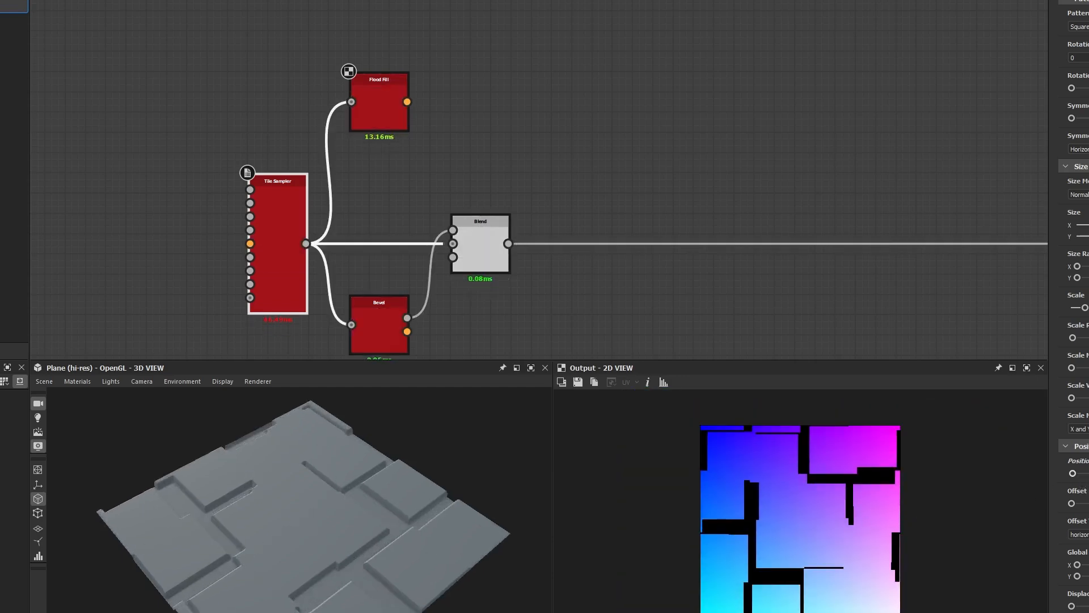
pyautogui.scroll(5, 729, 593)
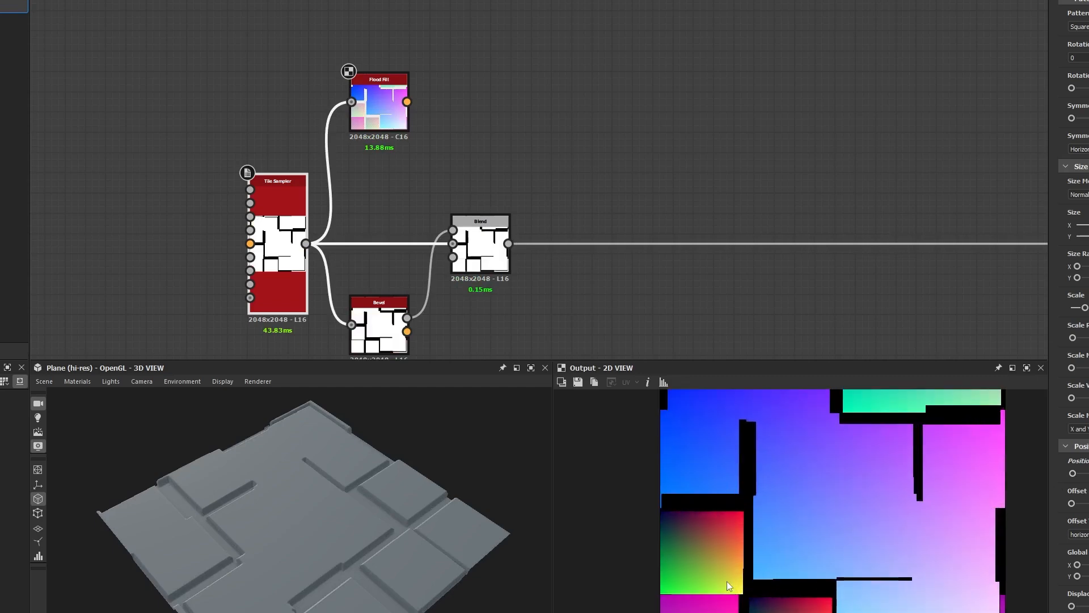
# Step: Compare the Flood Fill output with the Tile Sampler's output, checking how the overlapping tiles are separated
pyautogui.scroll(5, 732, 593)
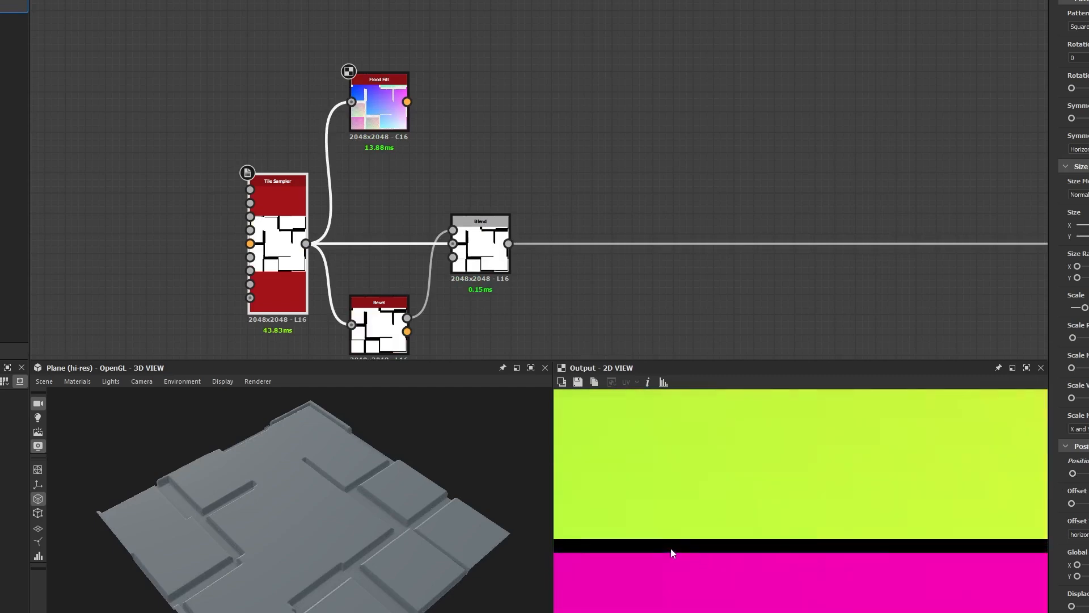
pyautogui.scroll(-8, 669, 552)
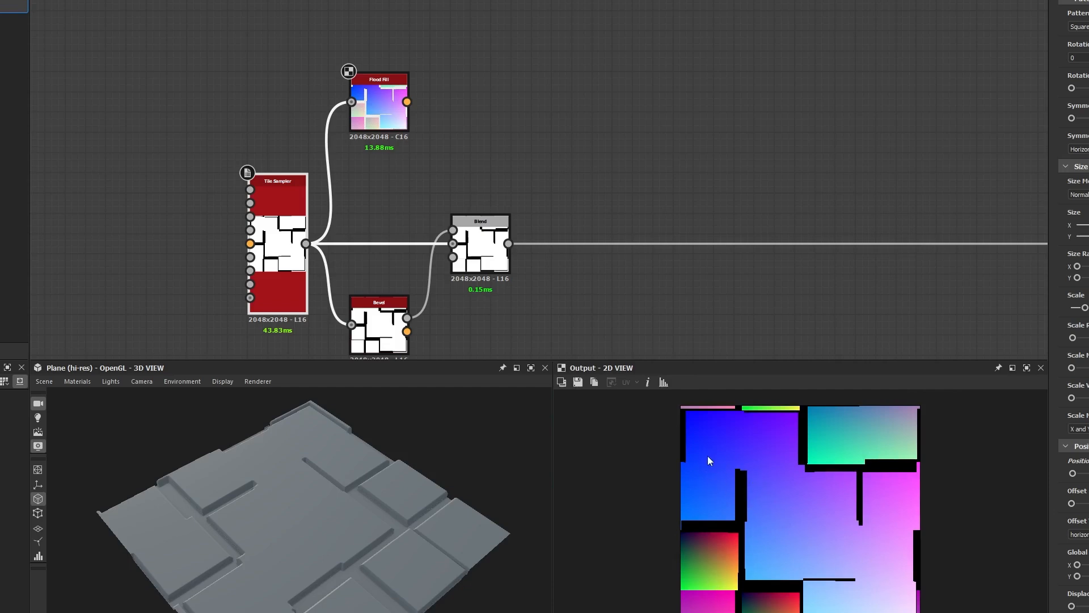
pyautogui.doubleClick(278, 244)
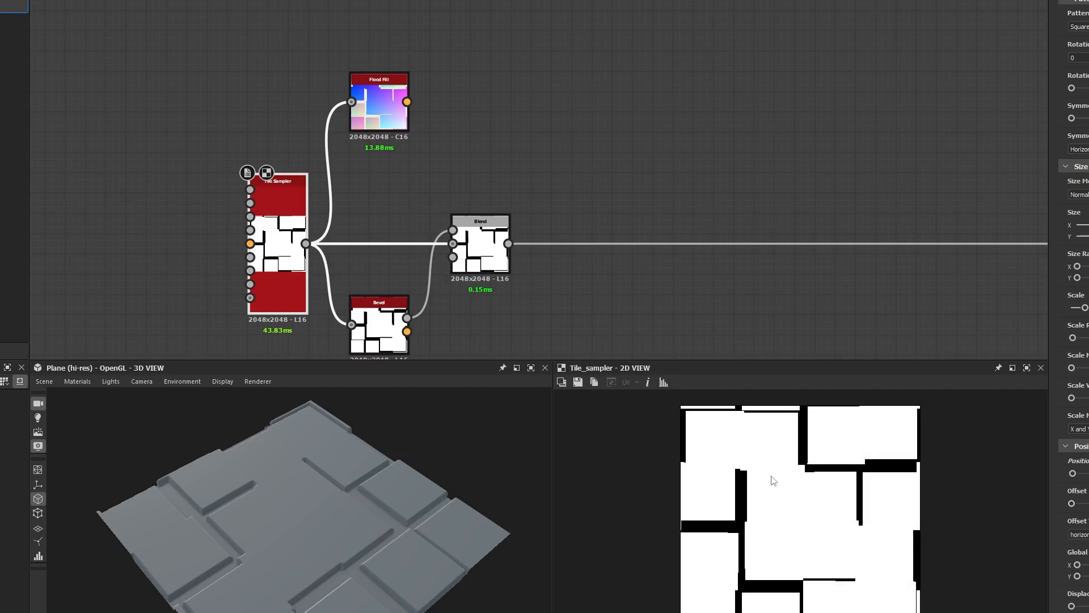
pyautogui.doubleClick(379, 105)
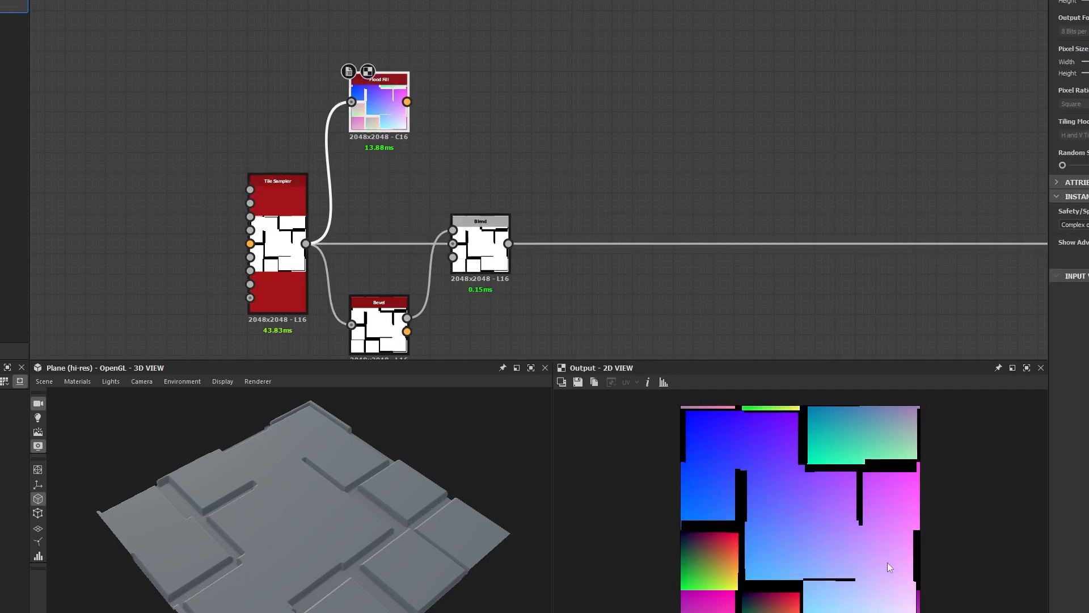
# Step: Undo the last Position Random changes on the Tile Sampler
pyautogui.click(286, 255)
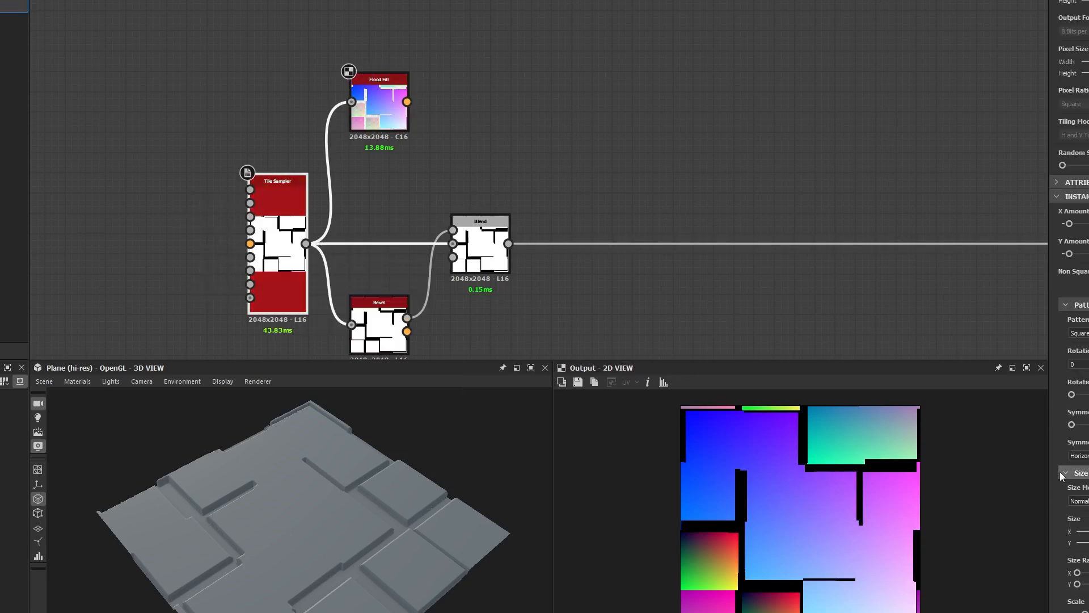
pyautogui.hotkey('ctrl', 'z')
pyautogui.hotkey('ctrl', 'z')
pyautogui.scroll(-1, 1060, 471)
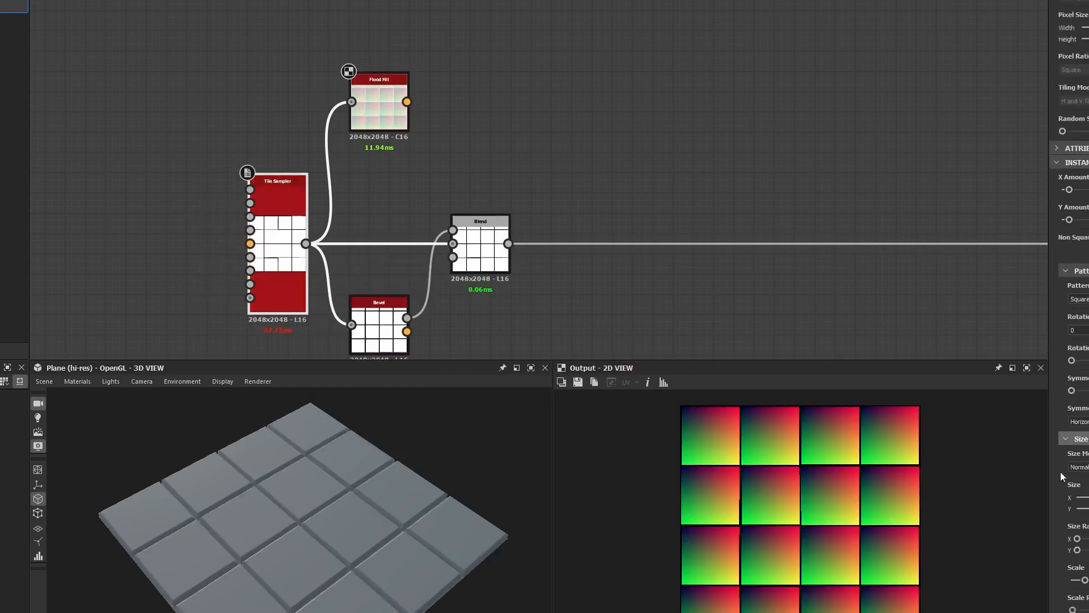
pyautogui.scroll(-6, 1060, 471)
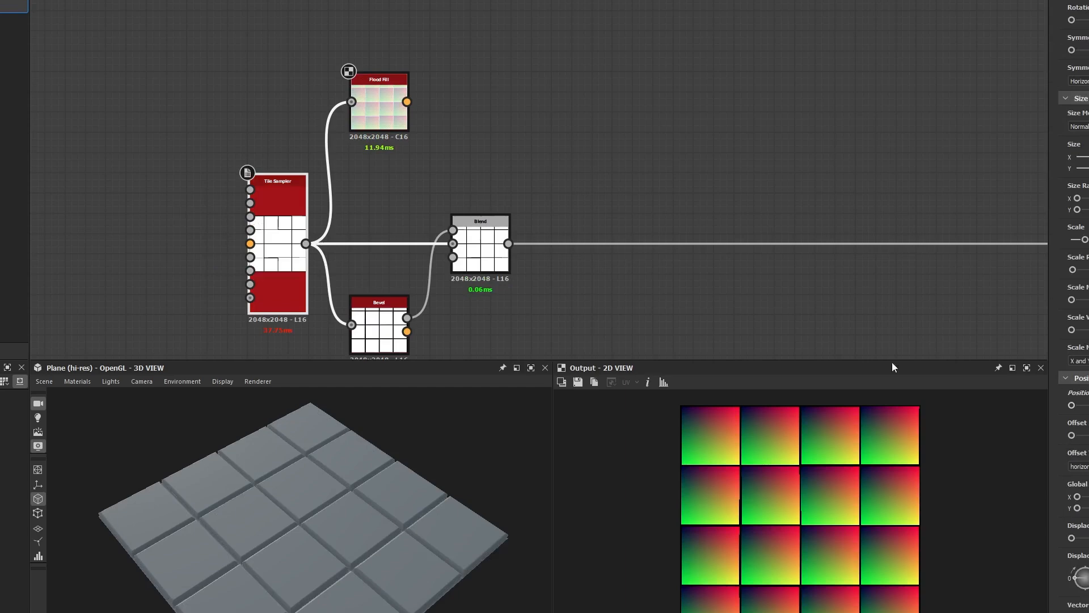
# Step: Add a Flood Fill to Gradient node fed by the Flood Fill output and align it above the Blend node
pyautogui.click(371, 114)
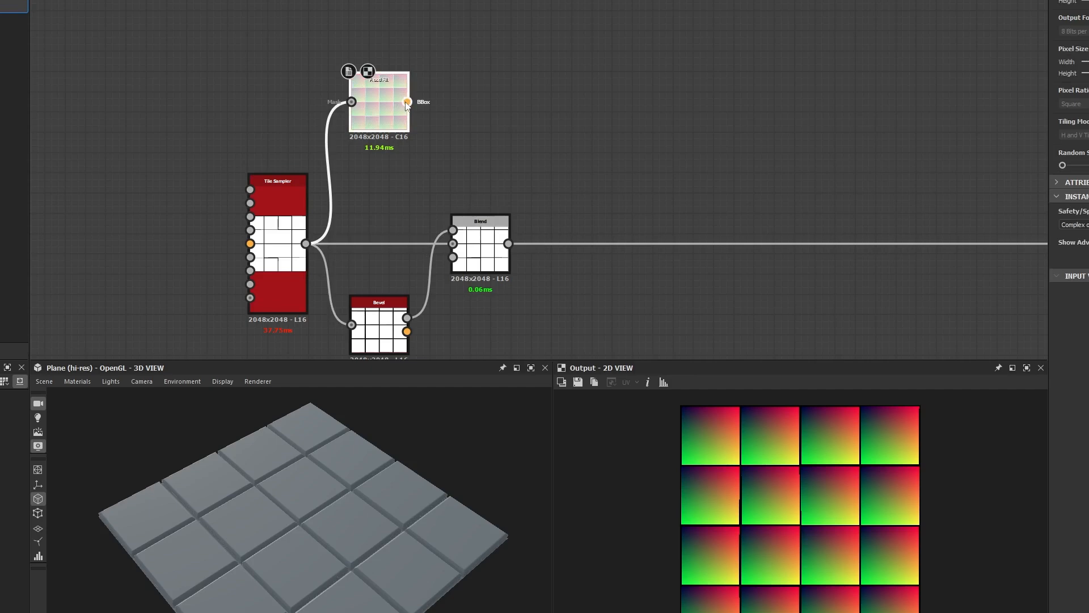
pyautogui.moveTo(464, 102); pyautogui.dragTo(464, 102)
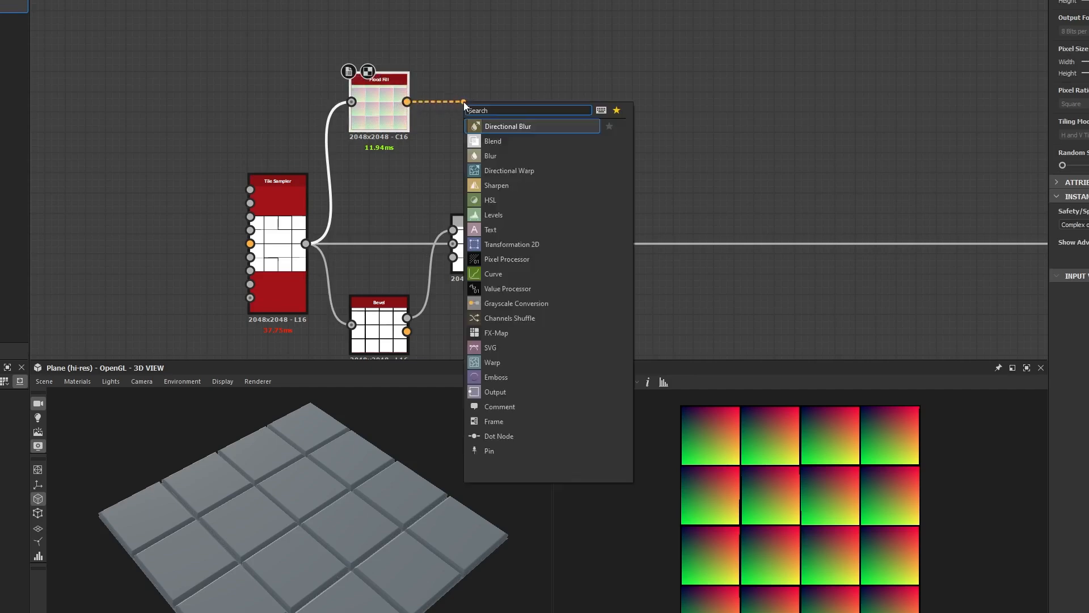
pyautogui.write('flood fill')
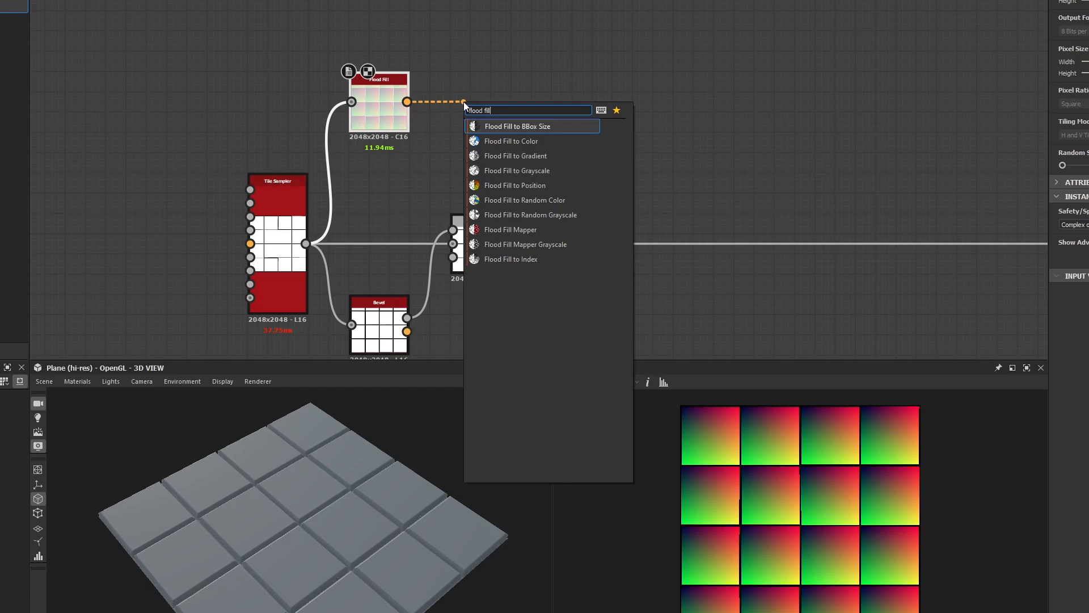
pyautogui.click(526, 159)
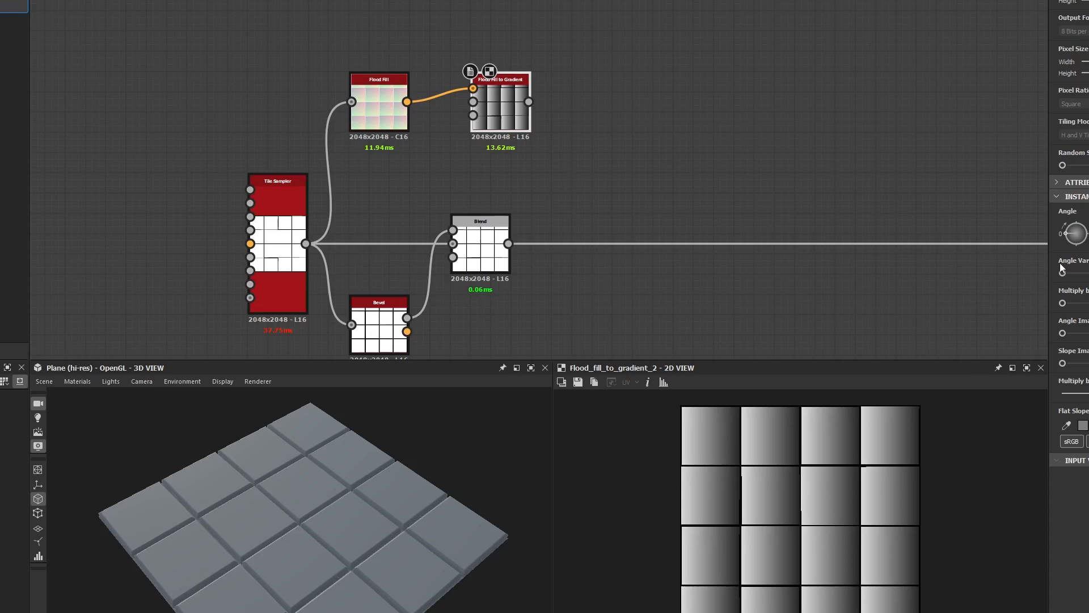
pyautogui.moveTo(497, 112); pyautogui.dragTo(477, 112)
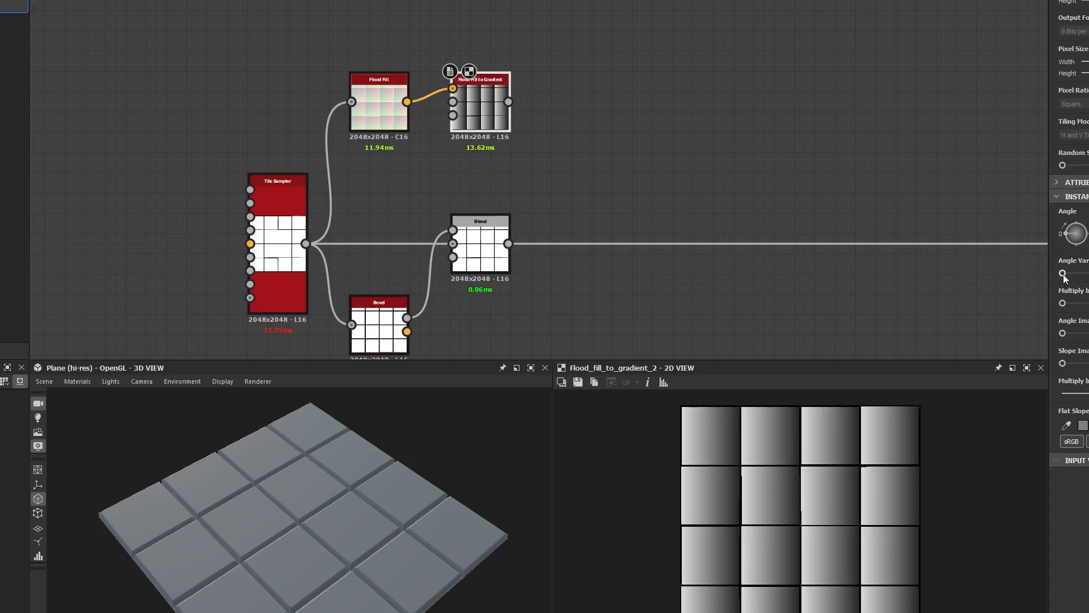
# Step: Raise the Flood Fill to Gradient's Angle Variation to vary the gradient direction per tile, and change its Random Seed
pyautogui.moveTo(1063, 274); pyautogui.dragTo(1084, 274)
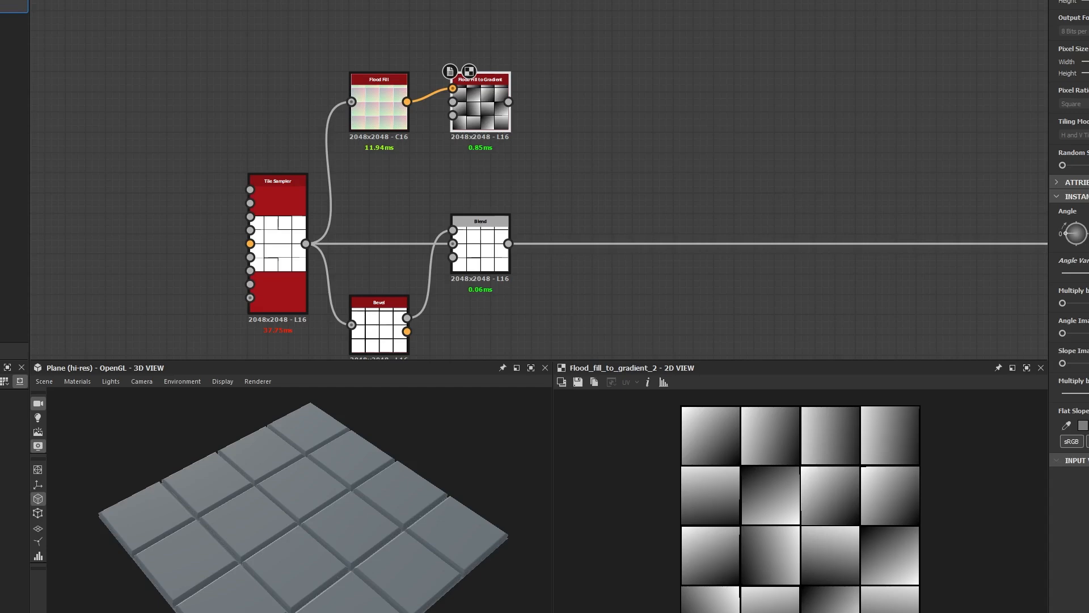
pyautogui.moveTo(1066, 233)
pyautogui.mouseDown()
pyautogui.moveTo(1080, 224)
pyautogui.moveTo(1079, 243)
pyautogui.mouseUp()
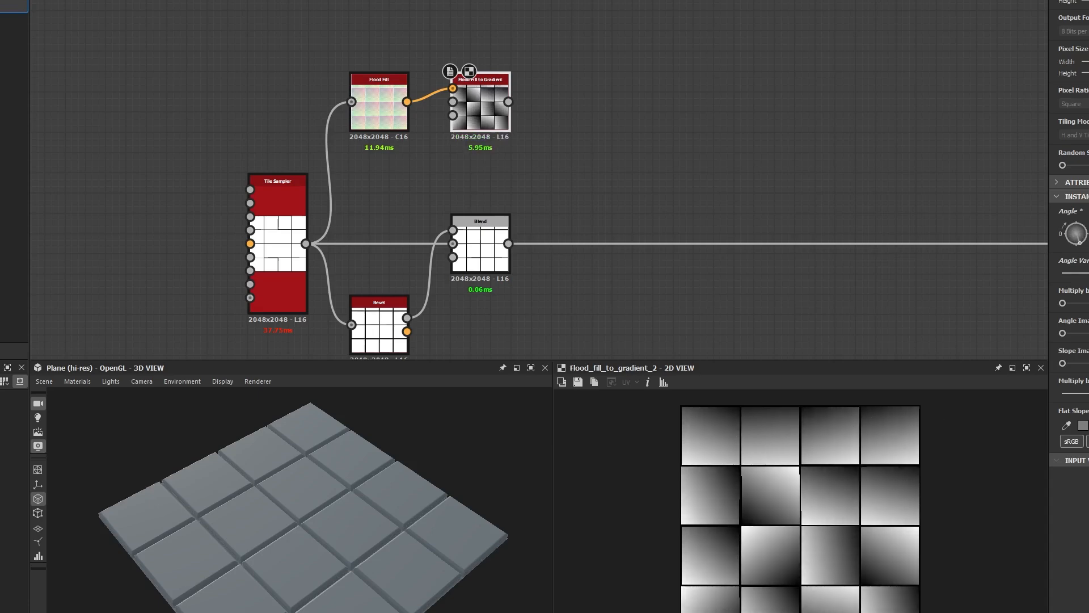
pyautogui.moveTo(1088, 273)
pyautogui.mouseDown()
pyautogui.moveTo(1085, 288)
pyautogui.moveTo(1049, 290)
pyautogui.moveTo(1088, 288)
pyautogui.moveTo(1059, 246)
pyautogui.moveTo(1088, 278)
pyautogui.mouseUp()
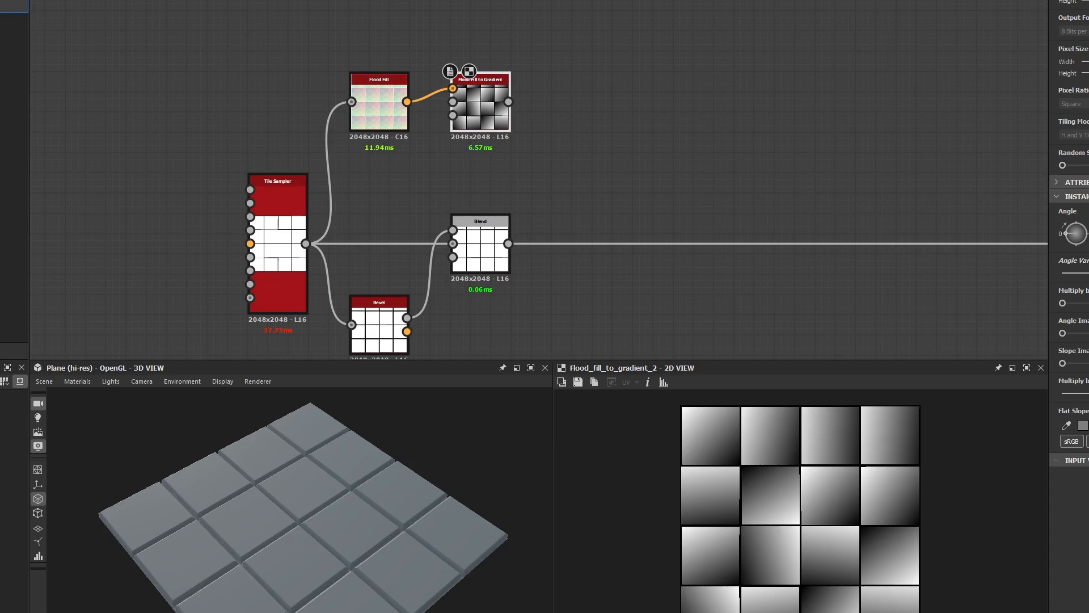
pyautogui.moveTo(1063, 165); pyautogui.dragTo(1072, 166)
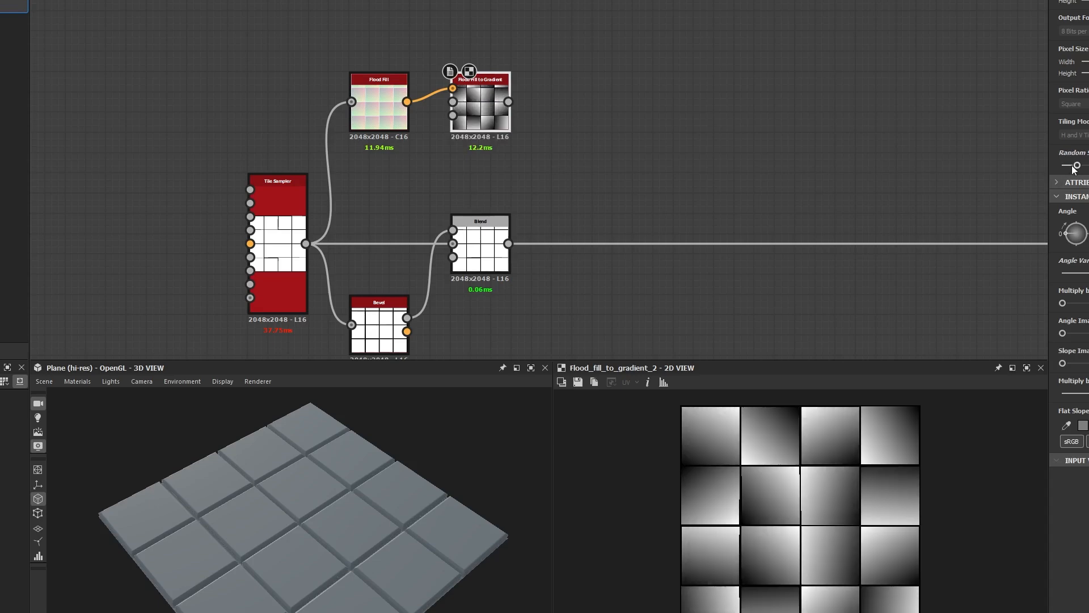
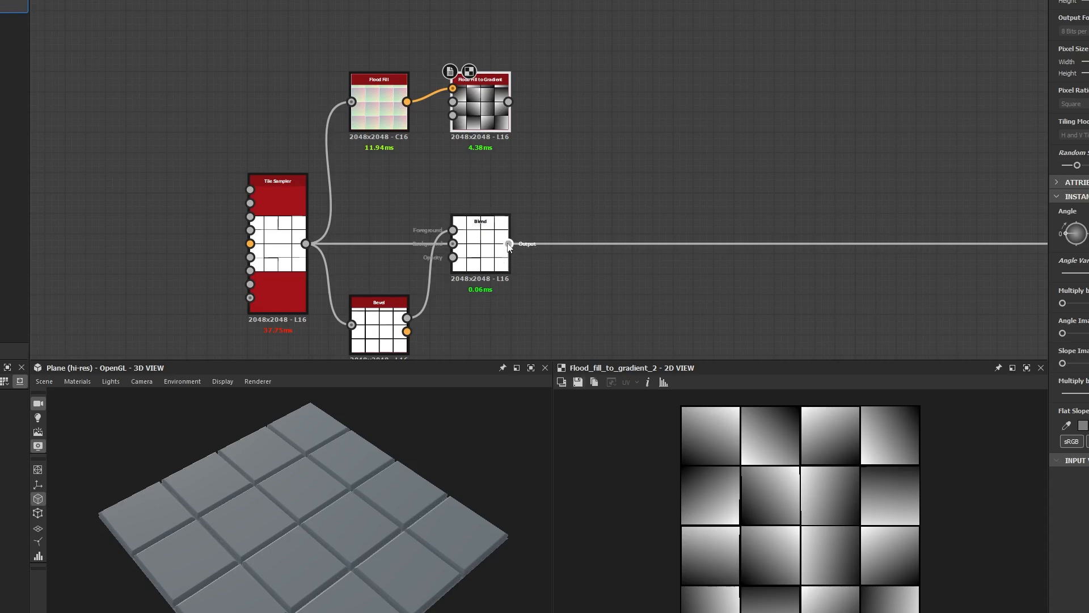
# Step: Add a second Blend node with the bevelled tiles' Blend output as its background
pyautogui.moveTo(509, 244); pyautogui.dragTo(627, 197)
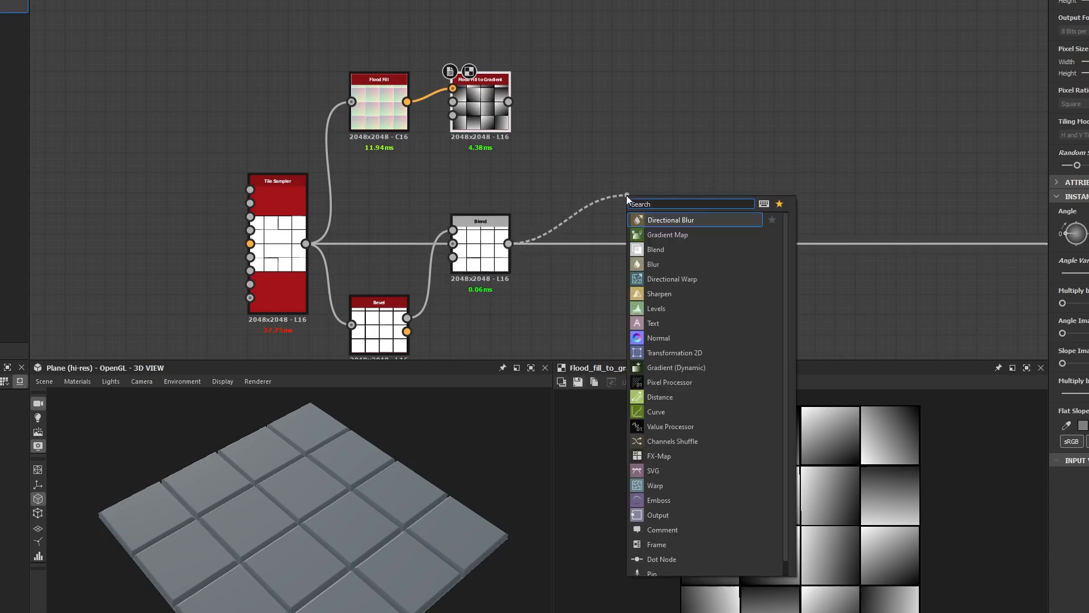
pyautogui.write('blr')
pyautogui.press('Return')
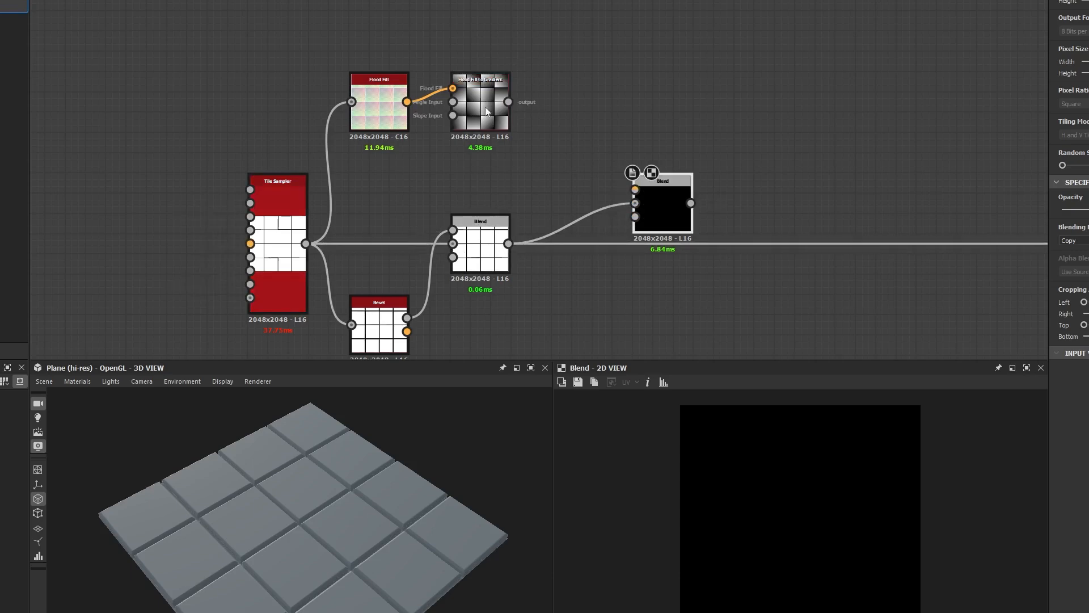
# Step: Compare the Flood Fill to Gradient output with the first Blend's output in the 2D view
pyautogui.click(484, 111)
pyautogui.moveTo(508, 102); pyautogui.dragTo(557, 56)
pyautogui.click(472, 117)
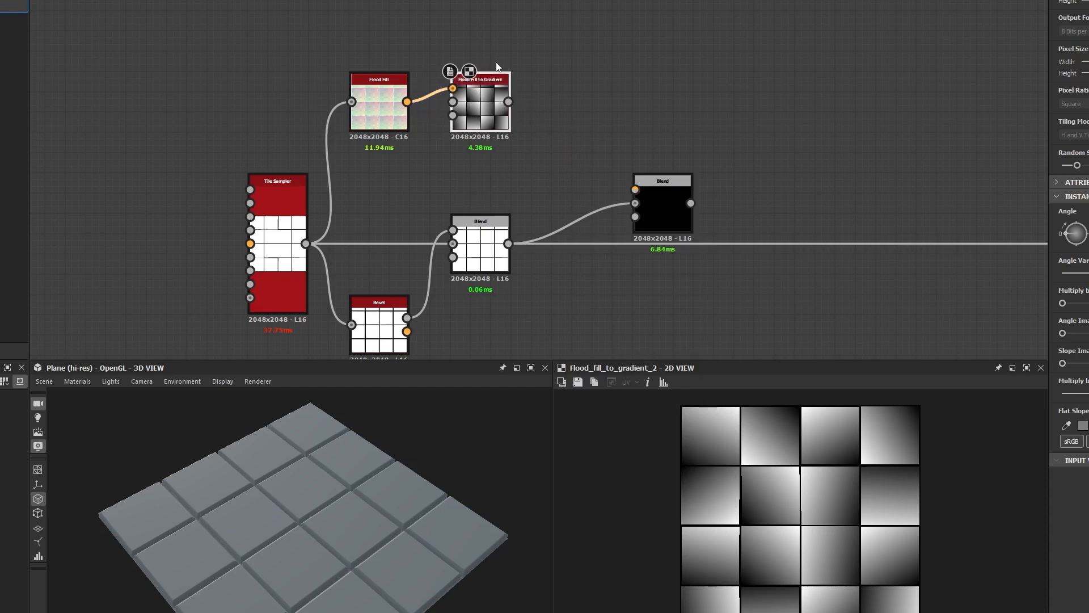
pyautogui.click(472, 248)
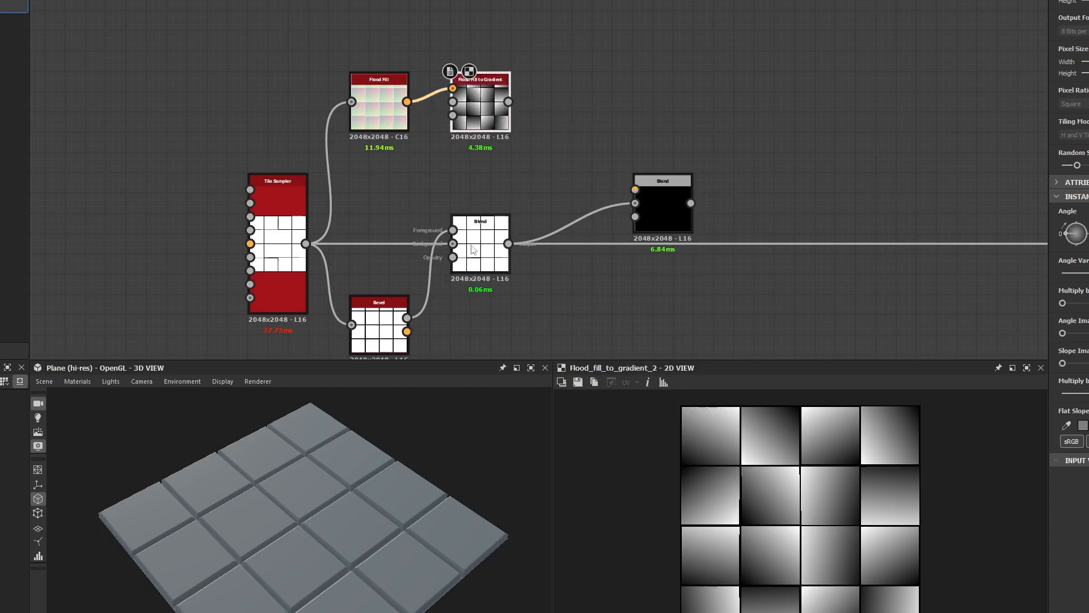
pyautogui.doubleClick(482, 255)
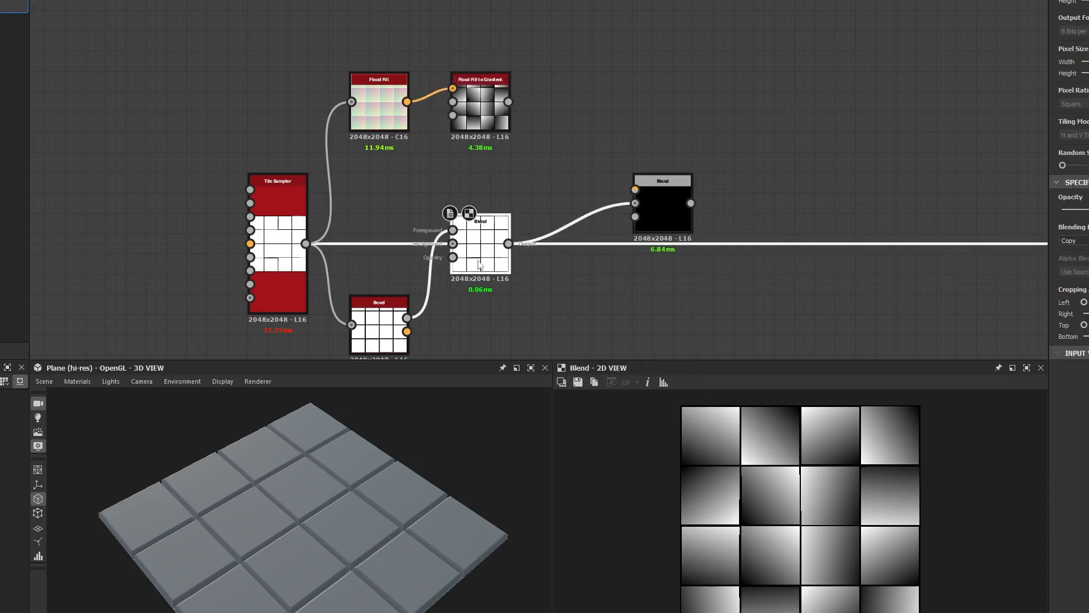
# Step: Connect the Flood Fill to Gradient output to the second Blend's foreground and set its blending mode to Subtract
pyautogui.click(486, 111)
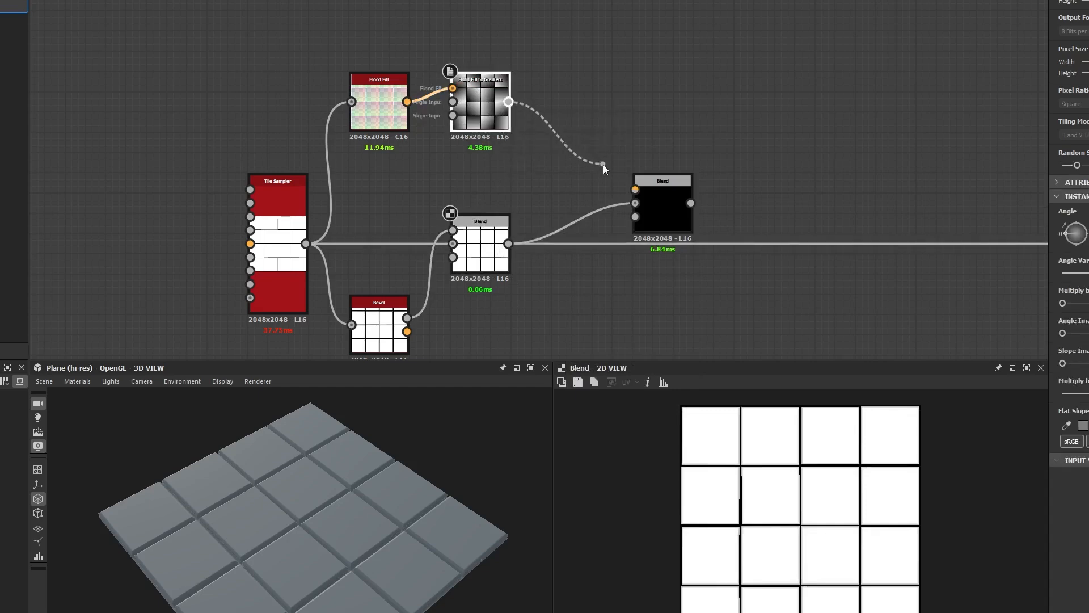
pyautogui.moveTo(604, 165); pyautogui.dragTo(635, 190)
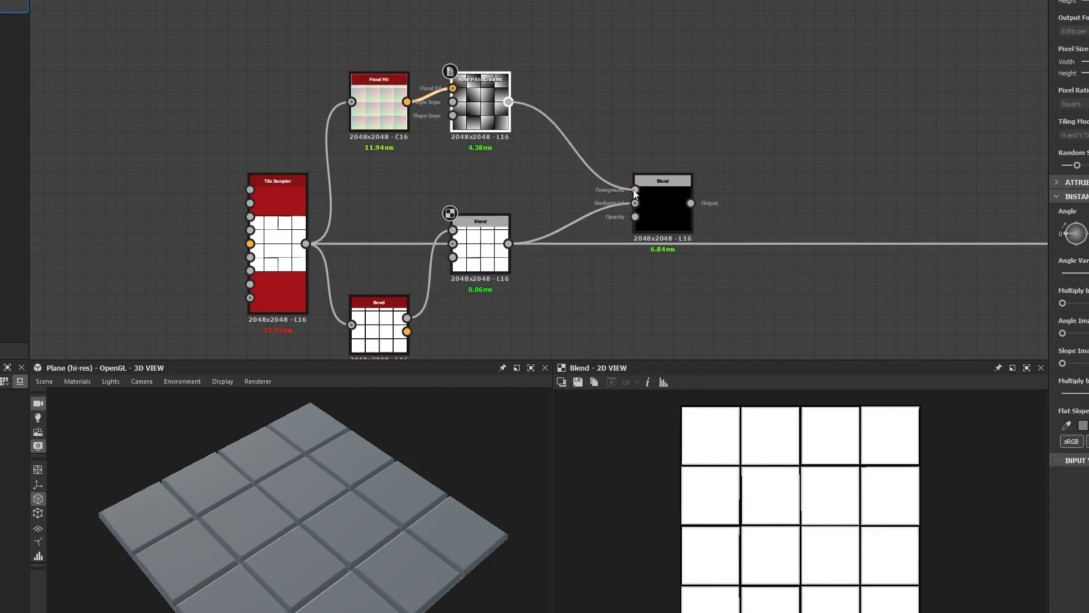
pyautogui.doubleClick(660, 210)
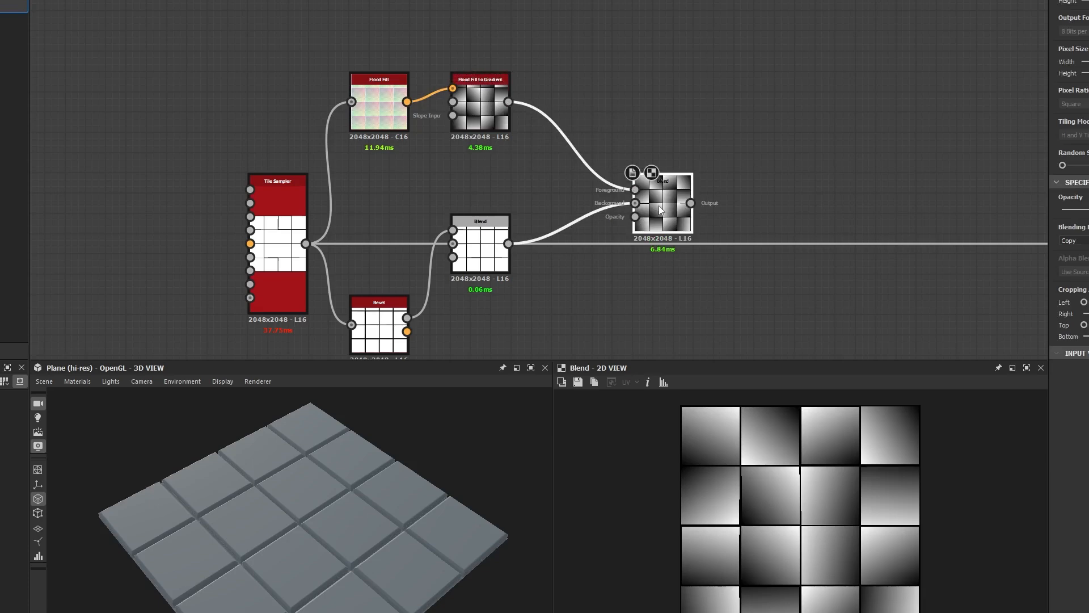
pyautogui.click(1069, 243)
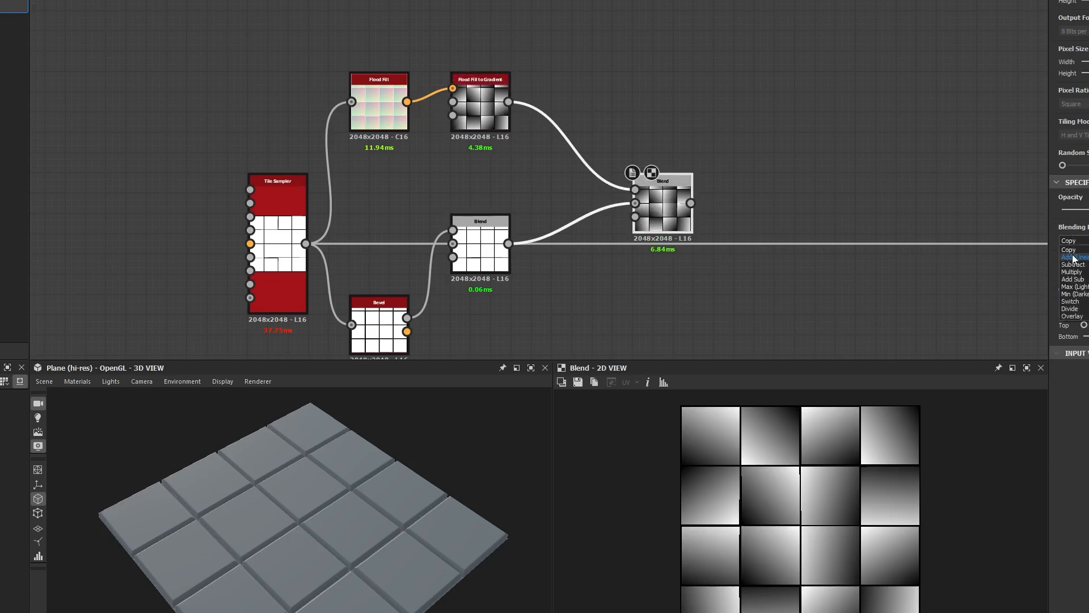
pyautogui.click(1073, 265)
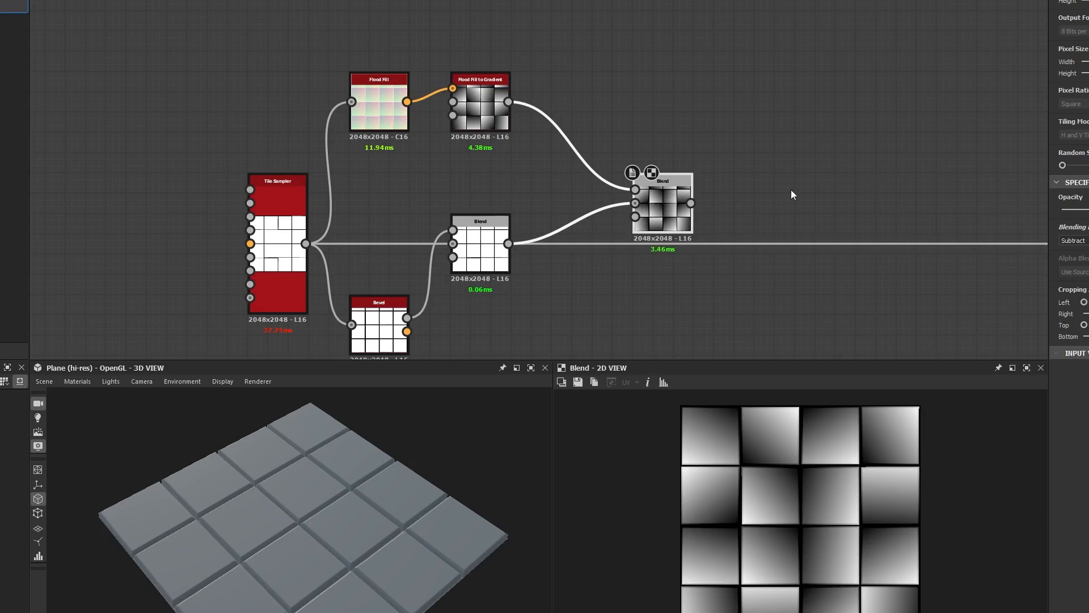
# Step: Feed the Subtract Blend's output into the node driving the normal, ambient occlusion and height outputs, and examine the tilted tiles in 3D
pyautogui.moveTo(743, 173); pyautogui.dragTo(389, 163, button='middle')
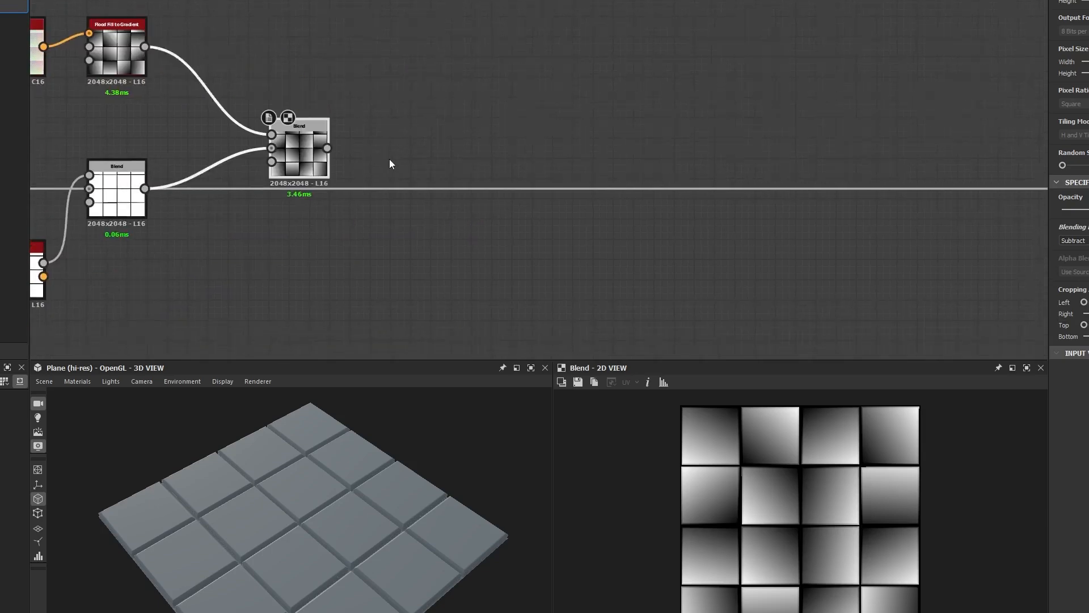
pyautogui.scroll(-3, 397, 159)
pyautogui.moveTo(355, 153); pyautogui.dragTo(780, 176)
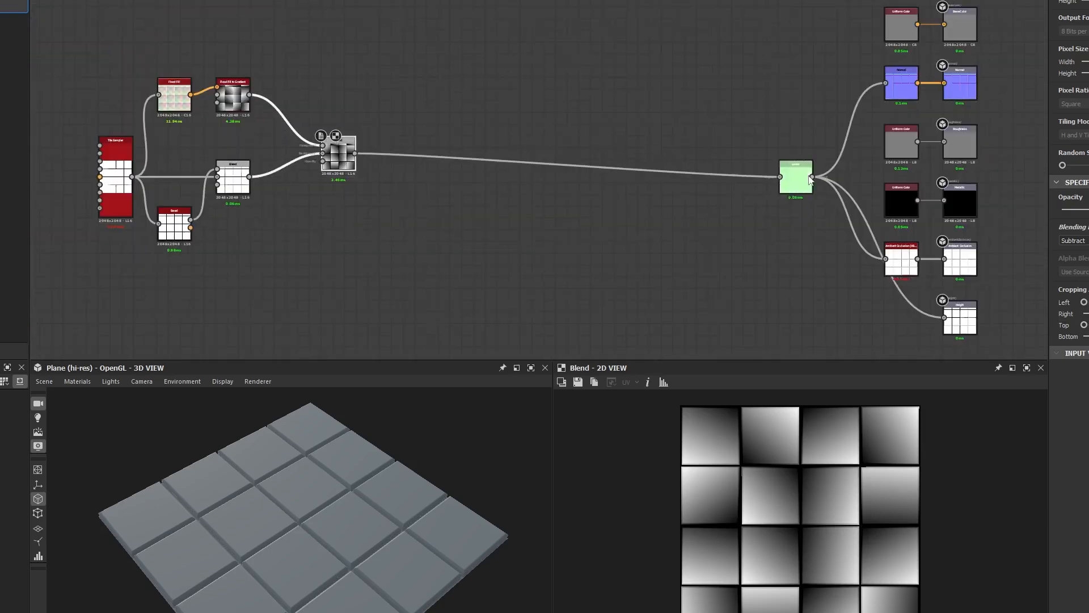
pyautogui.moveTo(344, 515)
pyautogui.mouseDown()
pyautogui.moveTo(292, 511)
pyautogui.moveTo(352, 529)
pyautogui.moveTo(315, 494)
pyautogui.moveTo(325, 457)
pyautogui.moveTo(348, 492)
pyautogui.moveTo(313, 480)
pyautogui.moveTo(305, 506)
pyautogui.moveTo(326, 514)
pyautogui.moveTo(410, 487)
pyautogui.moveTo(383, 539)
pyautogui.moveTo(346, 552)
pyautogui.moveTo(349, 539)
pyautogui.mouseUp()
pyautogui.scroll(4, 252, 134)
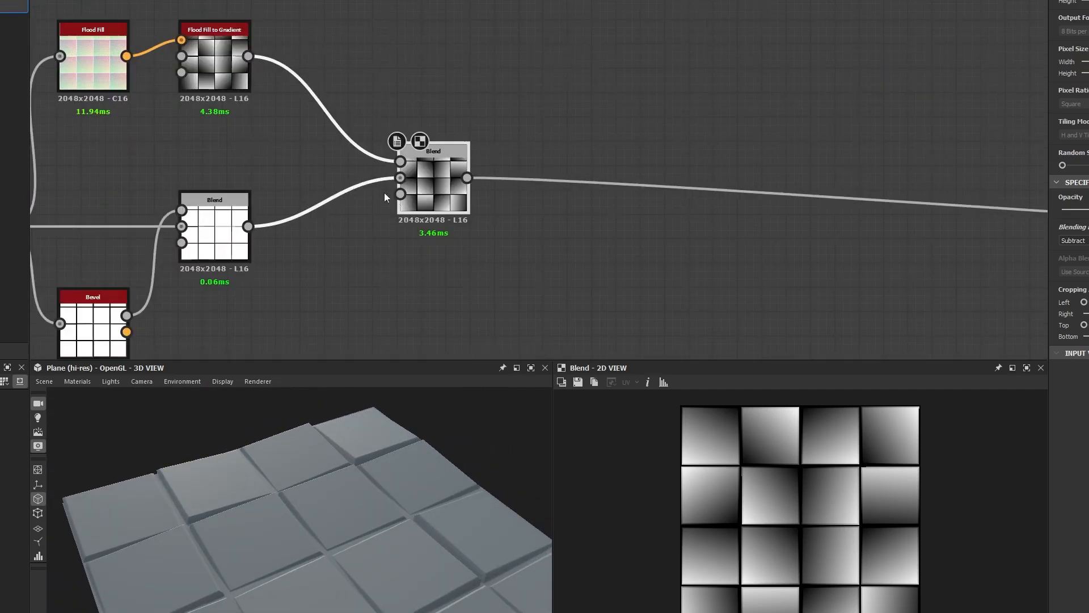
# Step: Place the Subtract Blend in line with the first Blend, leaving a wide gap between the two nodes
pyautogui.moveTo(432, 195); pyautogui.dragTo(335, 243)
pyautogui.moveTo(340, 137); pyautogui.dragTo(615, 181, button='middle')
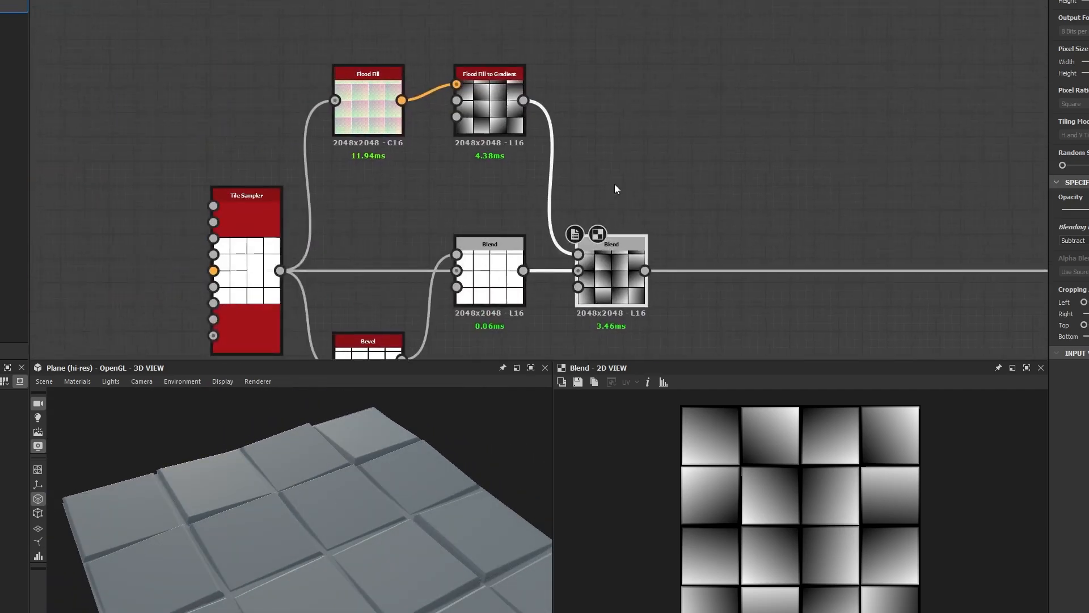
pyautogui.click(615, 182)
pyautogui.moveTo(613, 280); pyautogui.dragTo(737, 280)
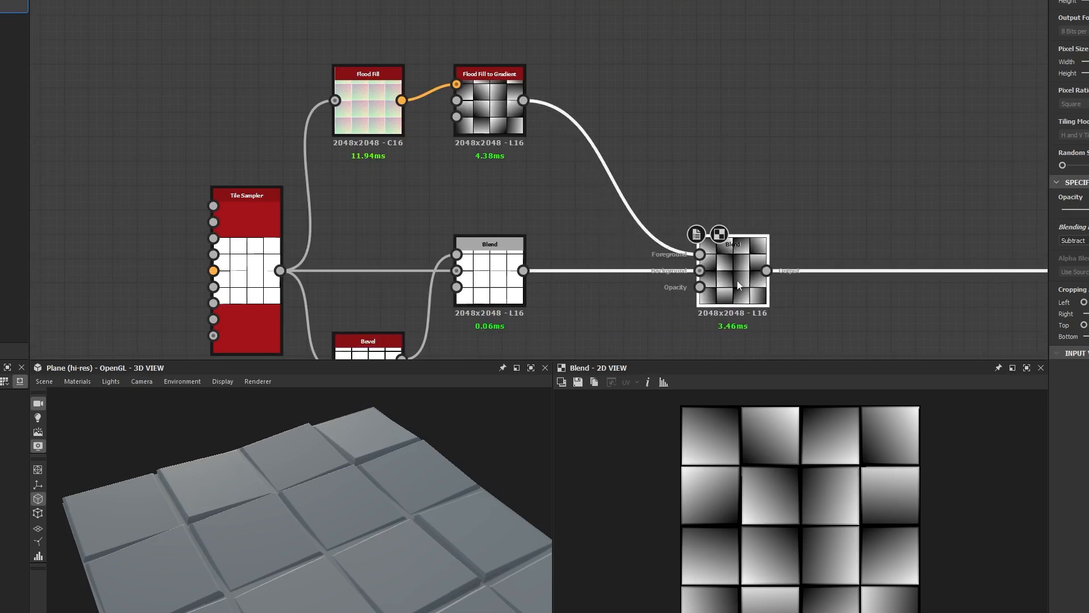
# Step: Insert a Histogram Scan node into the link between Flood Fill to Gradient and the Subtract Blend's foreground
pyautogui.click(518, 134)
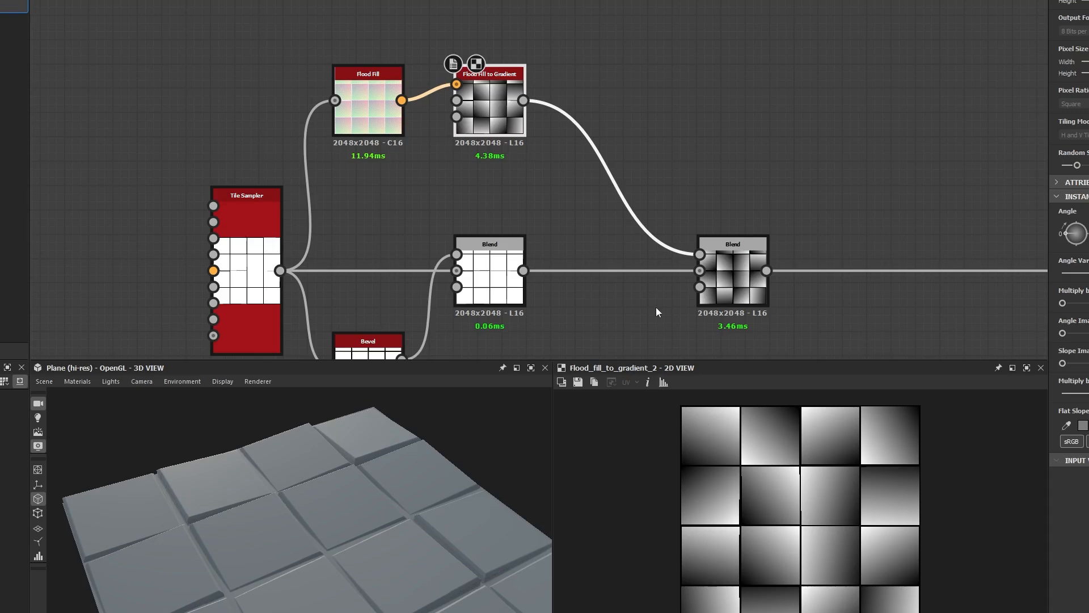
pyautogui.click(570, 202)
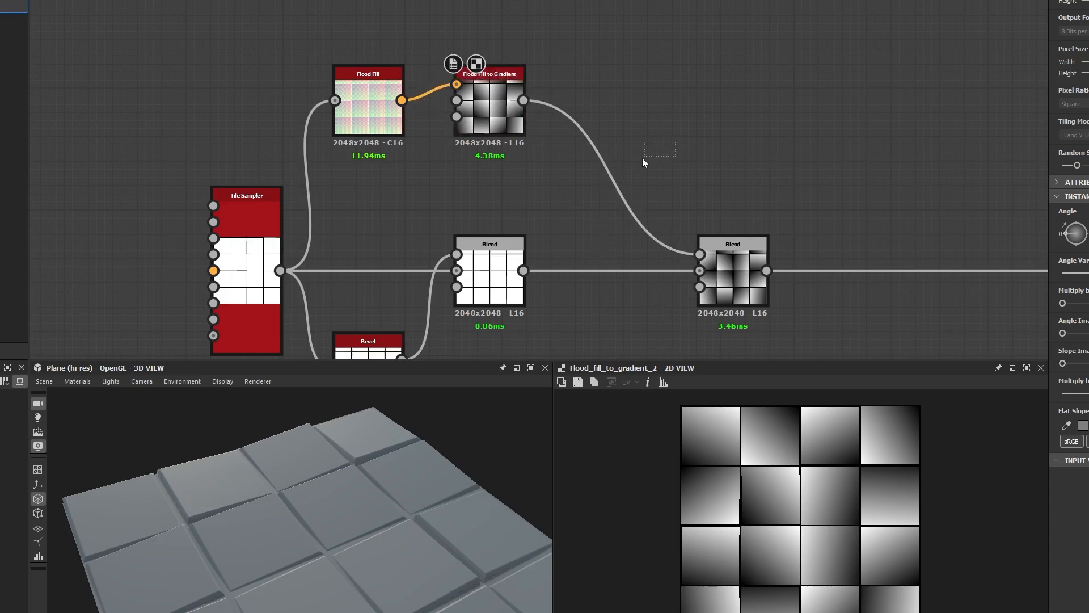
pyautogui.moveTo(643, 158); pyautogui.dragTo(587, 173)
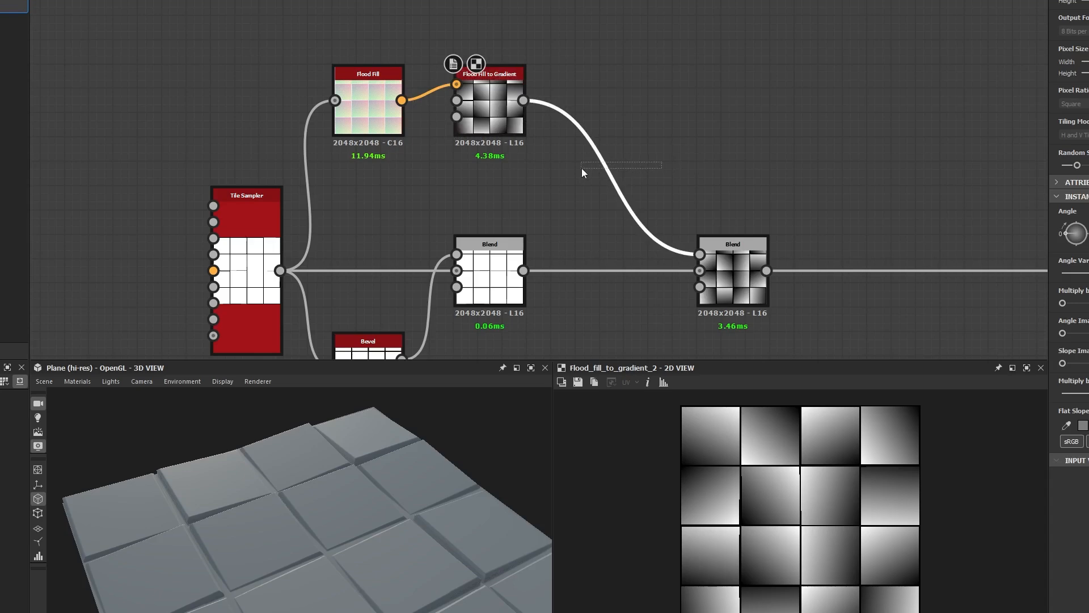
pyautogui.press('space')
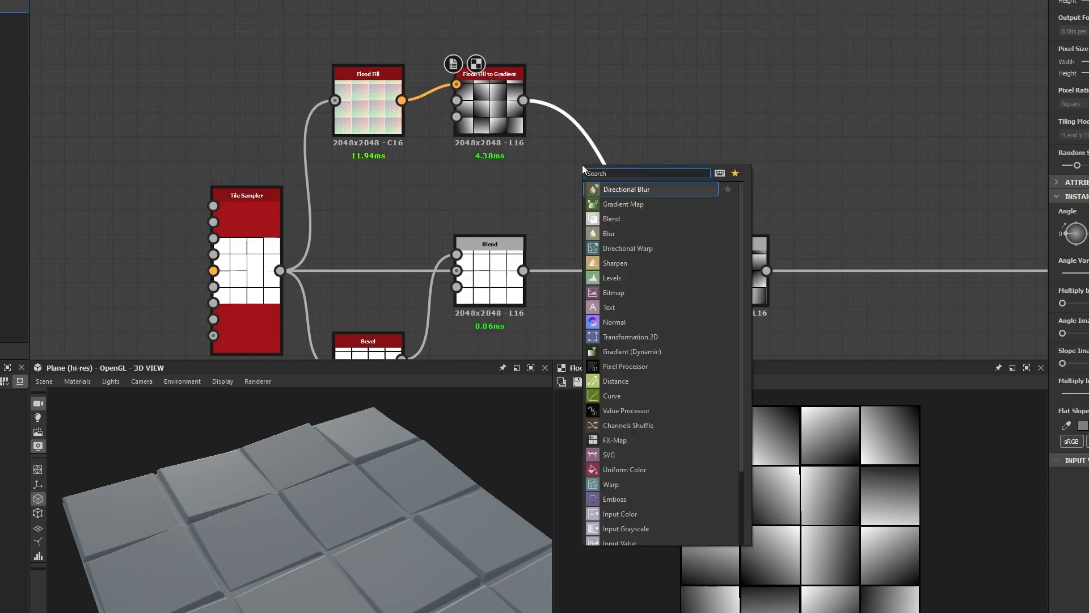
pyautogui.write('scan')
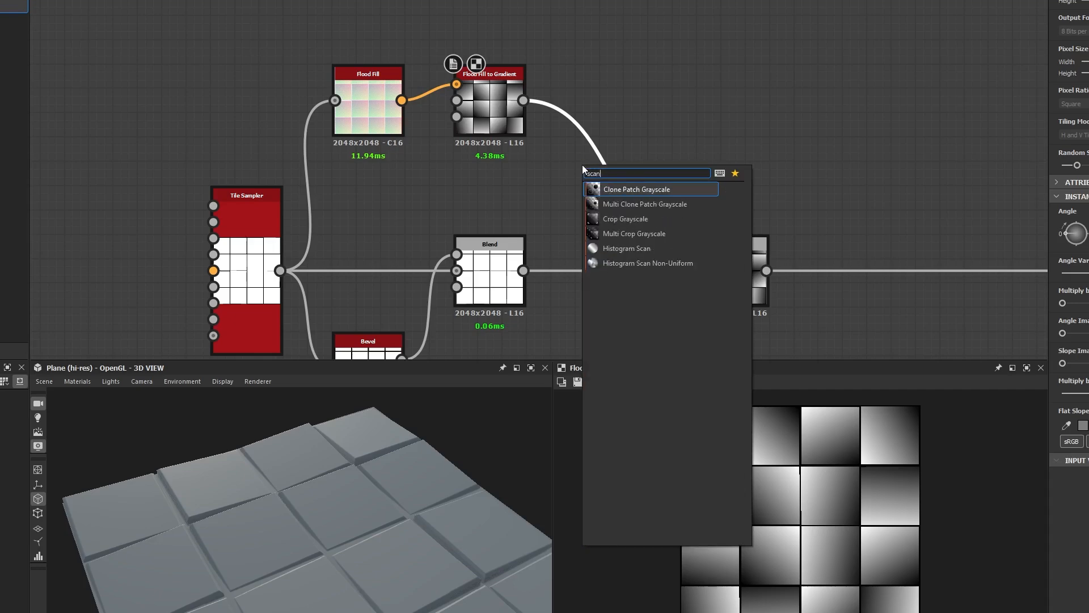
pyautogui.click(607, 251)
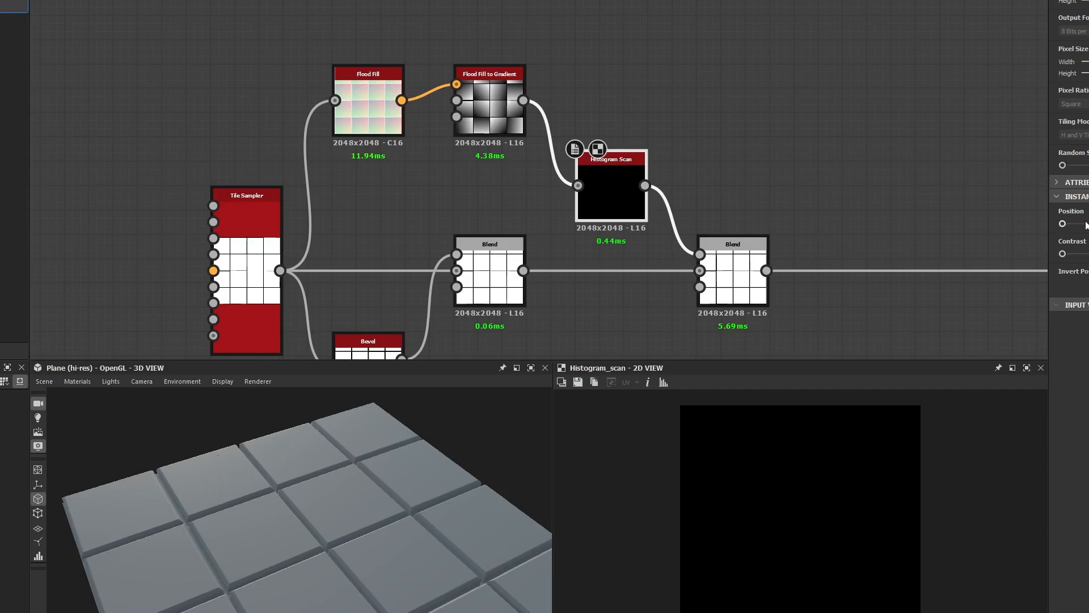
# Step: Raise the Histogram Scan's Position so its output matches the tile gradients of the Flood Fill to Gradient
pyautogui.doubleClick(511, 108)
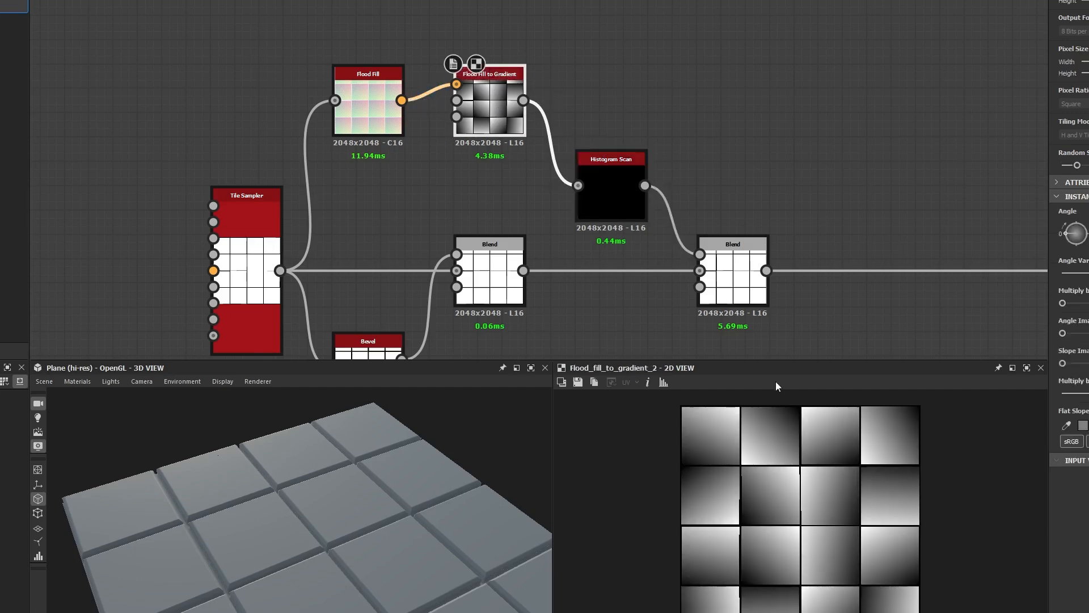
pyautogui.doubleClick(614, 189)
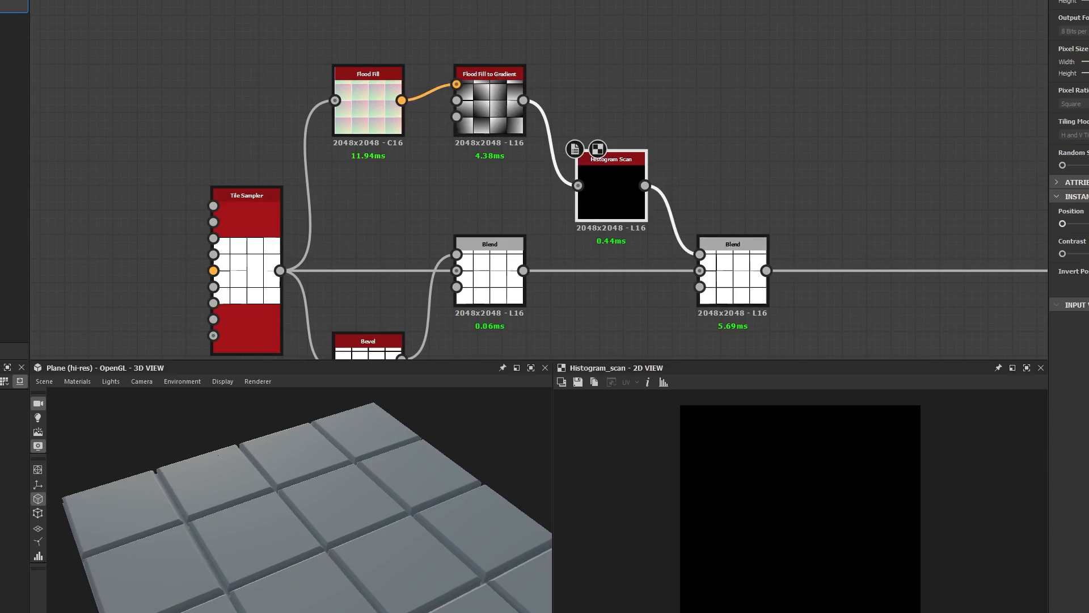
pyautogui.click(1088, 223)
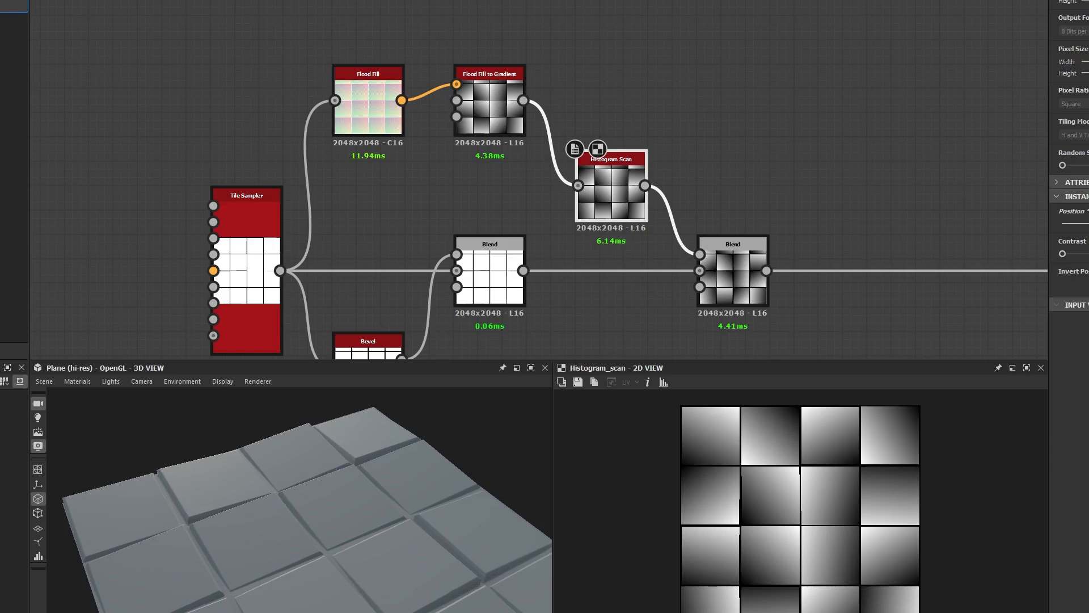
# Step: Compare the Flood Fill to Gradient output with the Histogram Scan output in the 2D view
pyautogui.click(503, 123)
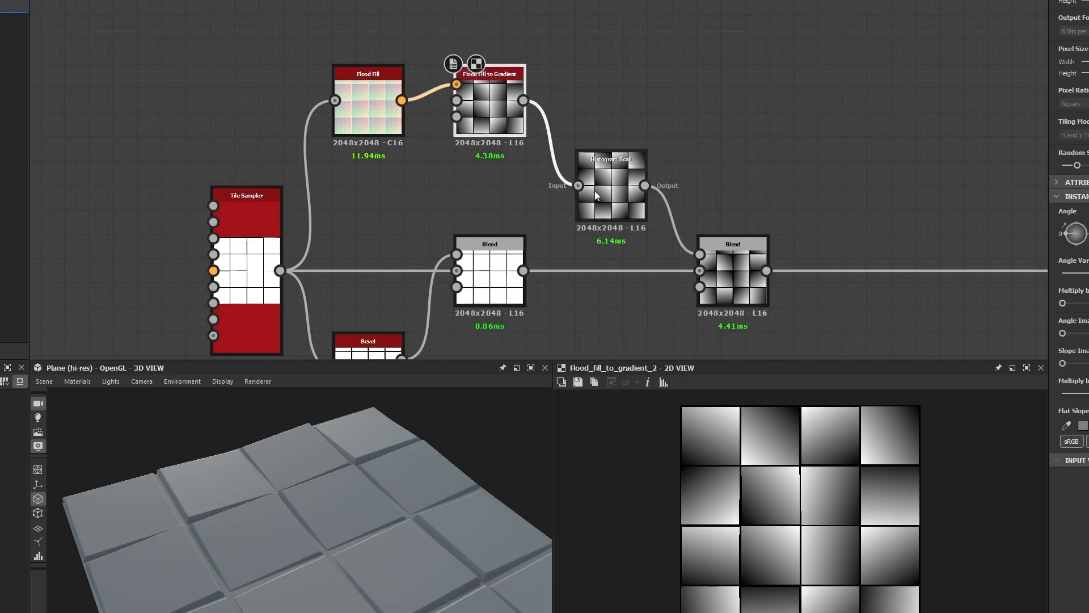
pyautogui.click(592, 193)
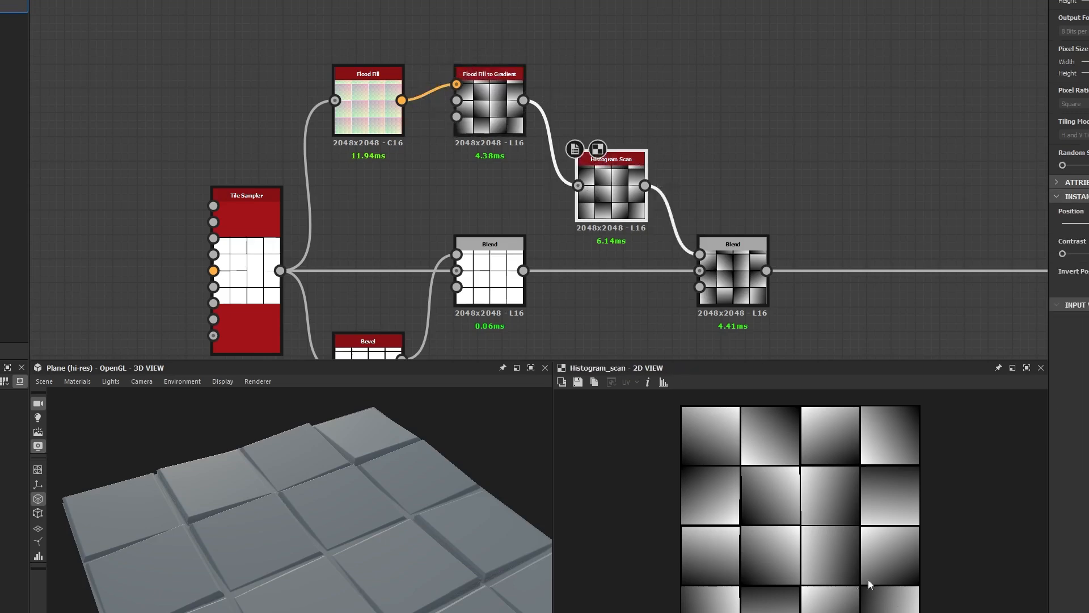
pyautogui.click(500, 114)
pyautogui.doubleClick(601, 180)
pyautogui.doubleClick(500, 115)
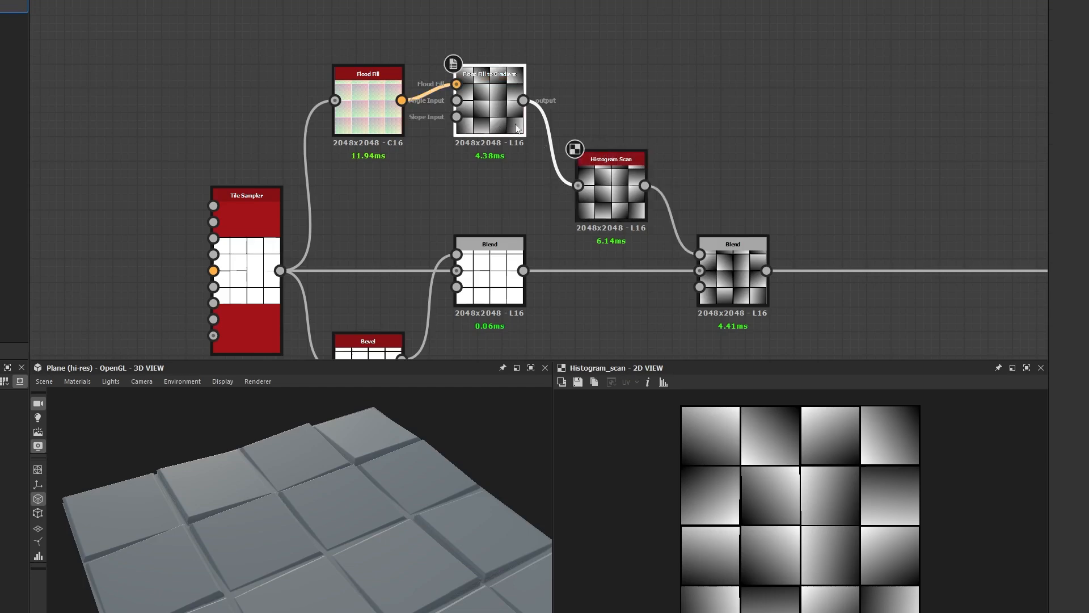
pyautogui.doubleClick(603, 185)
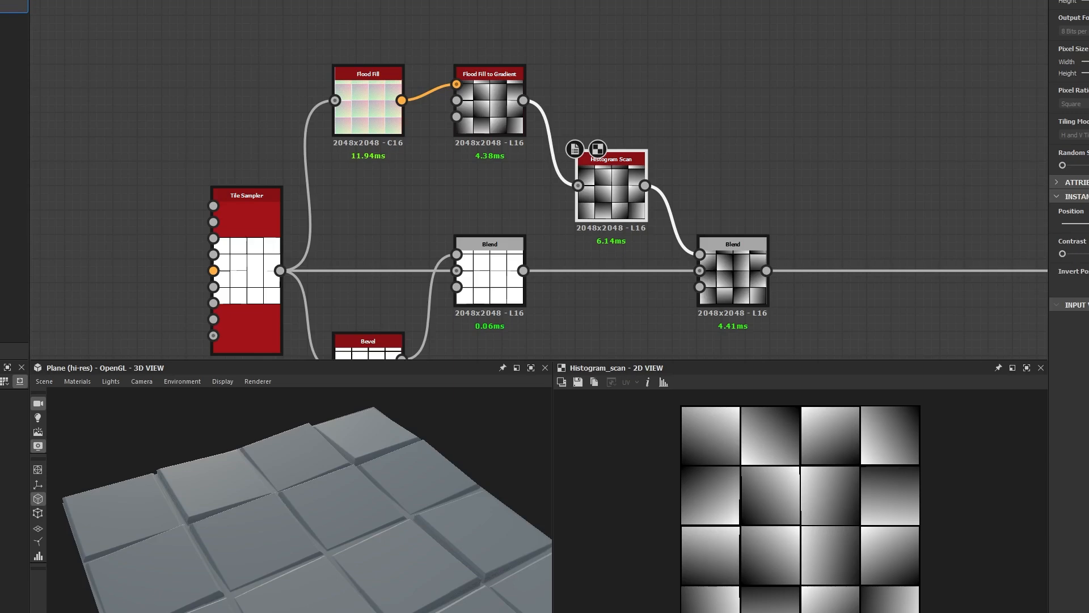
# Step: Place the Histogram Scan in line with the Flood Fill to Gradient node and keep it selected
pyautogui.moveTo(621, 213); pyautogui.dragTo(621, 128)
pyautogui.click(743, 121)
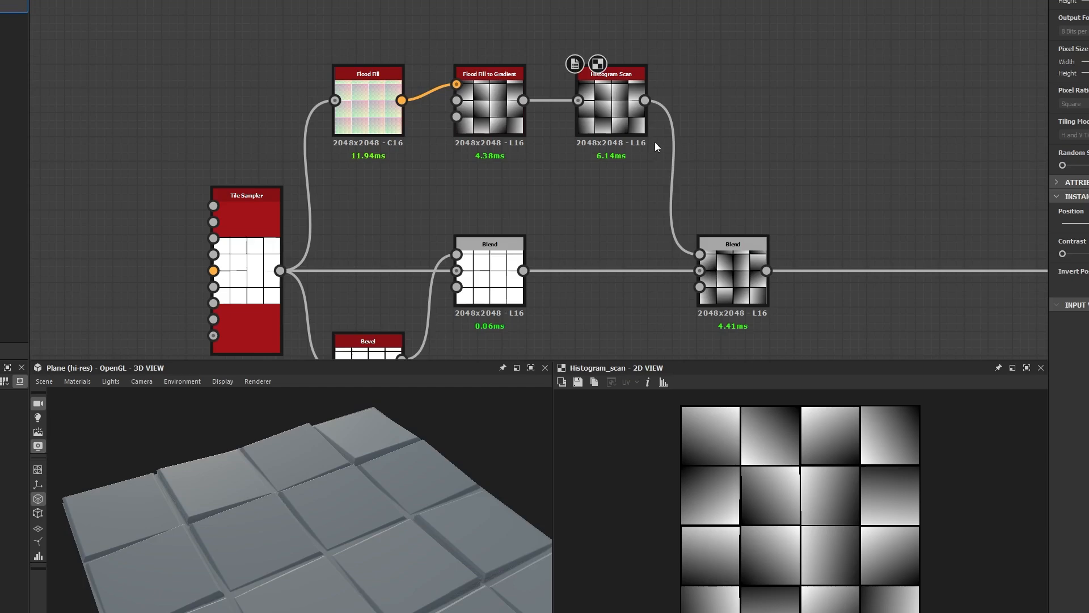
pyautogui.click(638, 127)
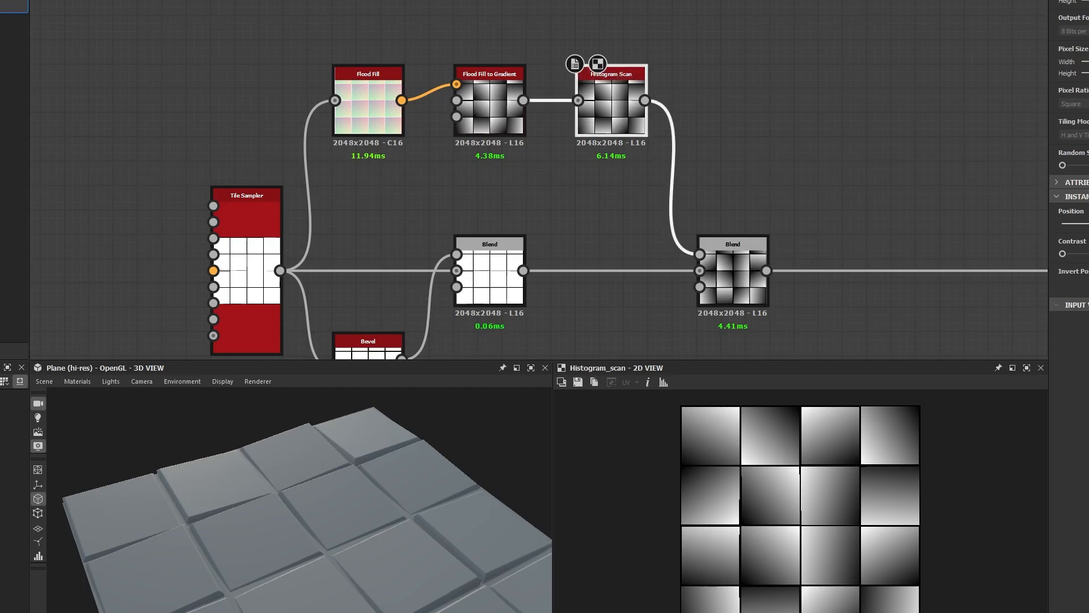
# Step: Raise the Histogram Scan's Contrast until the gradients become hard-edged black and white shapes, and examine the cut tiles up close in 3D
pyautogui.scroll(5, 795, 504)
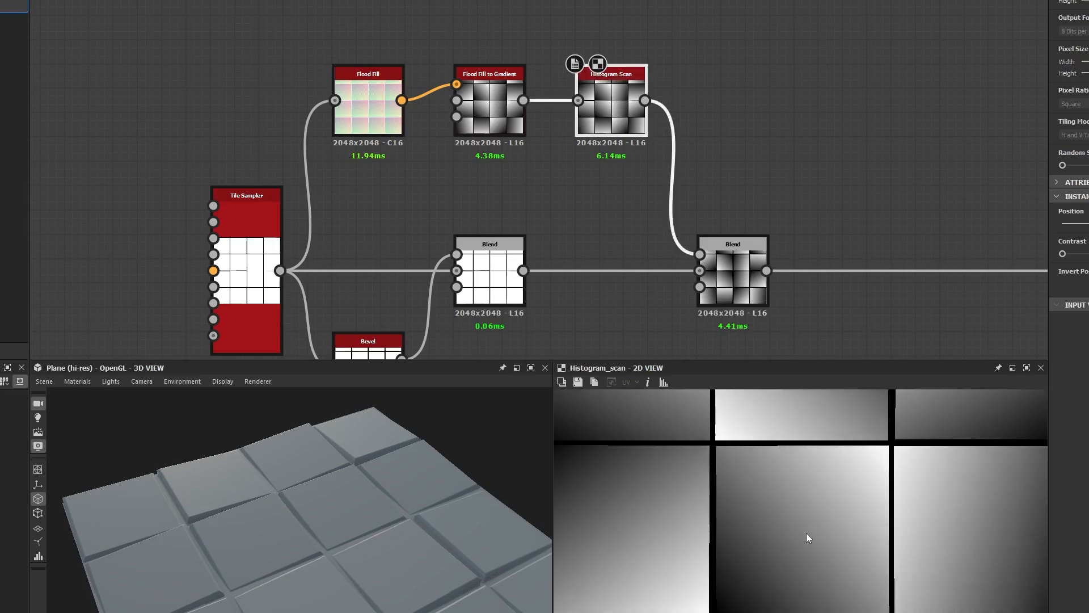
pyautogui.moveTo(808, 535); pyautogui.dragTo(761, 513, button='middle')
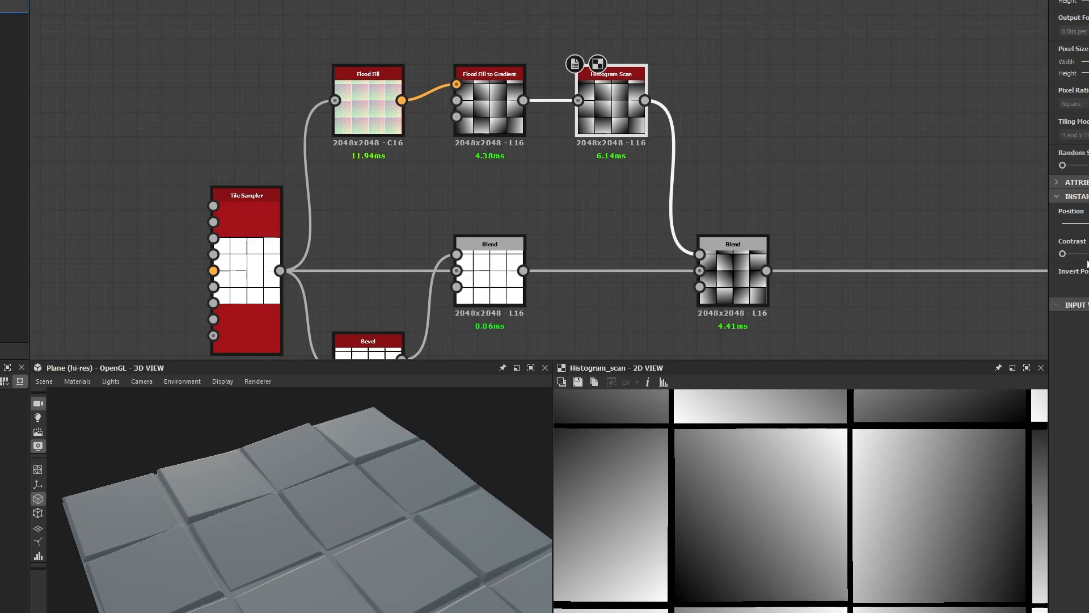
pyautogui.moveTo(1064, 254); pyautogui.dragTo(1088, 254)
pyautogui.moveTo(1085, 253); pyautogui.dragTo(1088, 254)
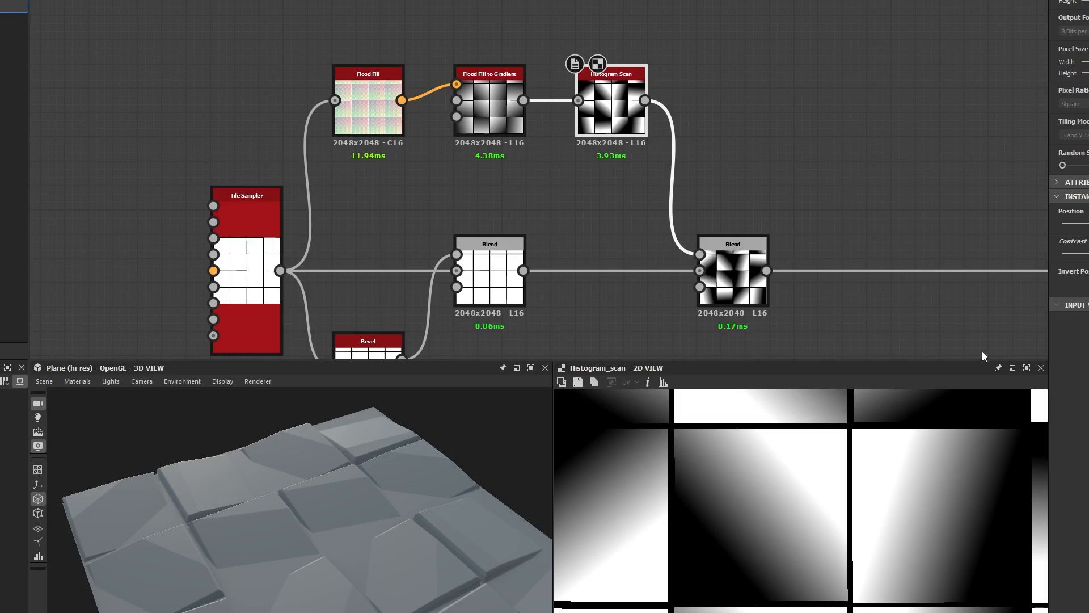
pyautogui.moveTo(1084, 253); pyautogui.dragTo(1088, 253)
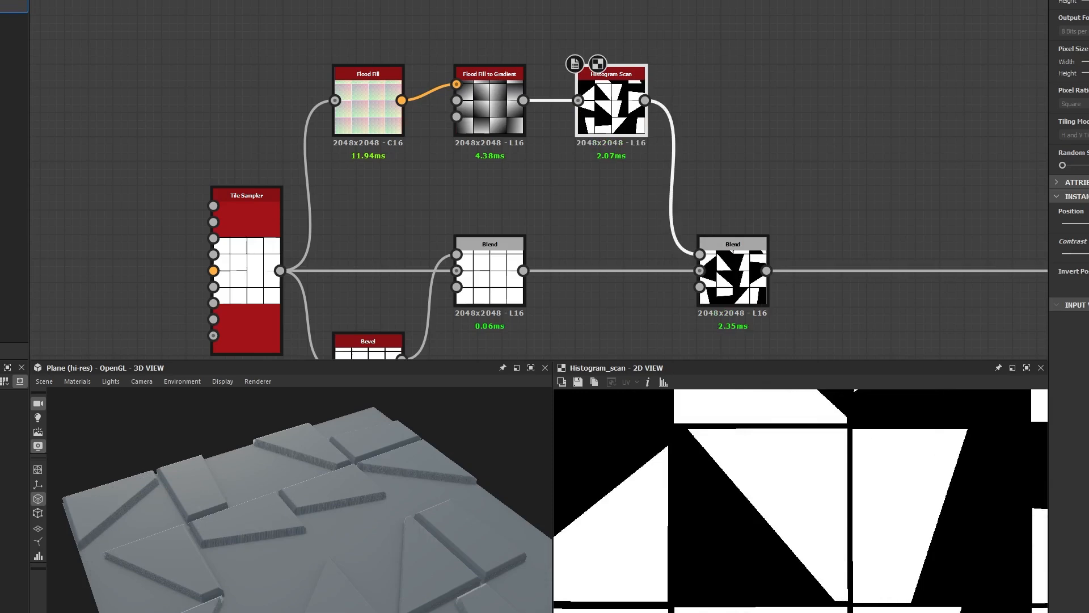
pyautogui.scroll(4, 263, 526)
pyautogui.moveTo(263, 525); pyautogui.dragTo(233, 474)
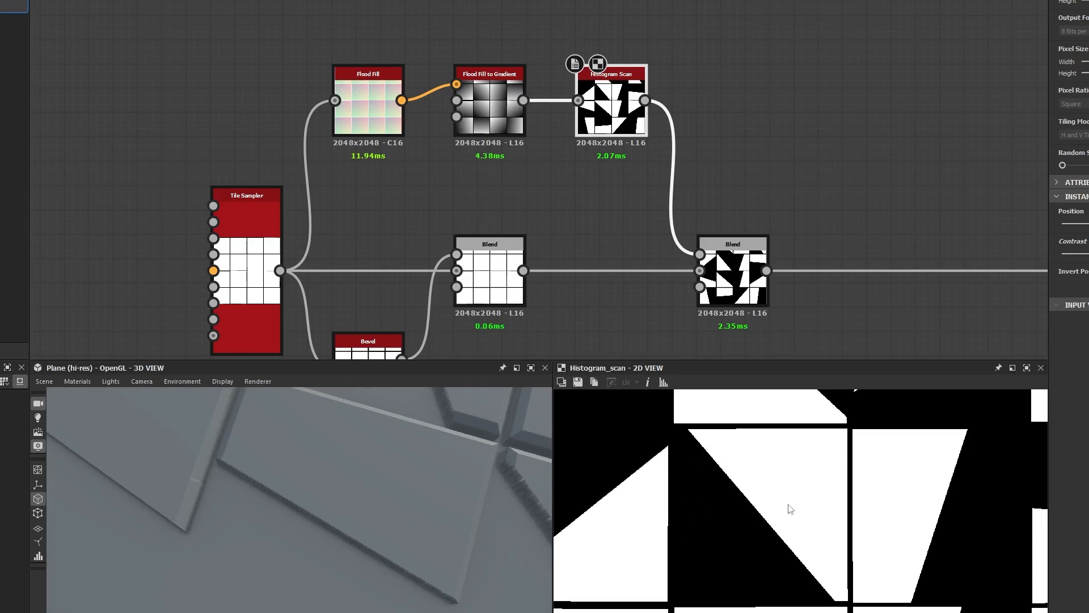
# Step: Show the first Blend's output in the 2D view and examine the bevelled tile edges up close
pyautogui.click(488, 272)
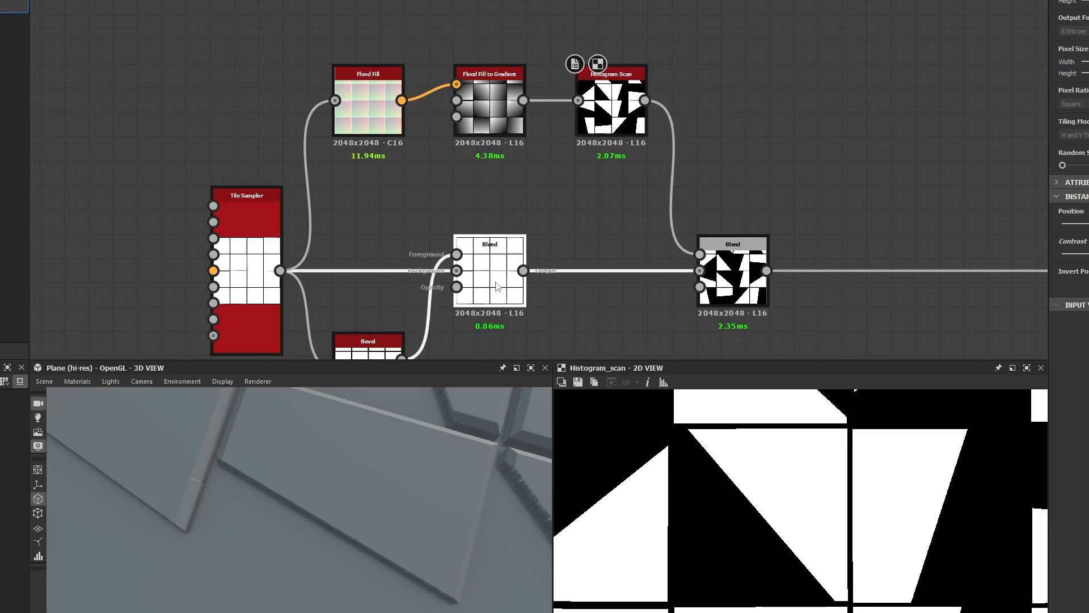
pyautogui.click(610, 108)
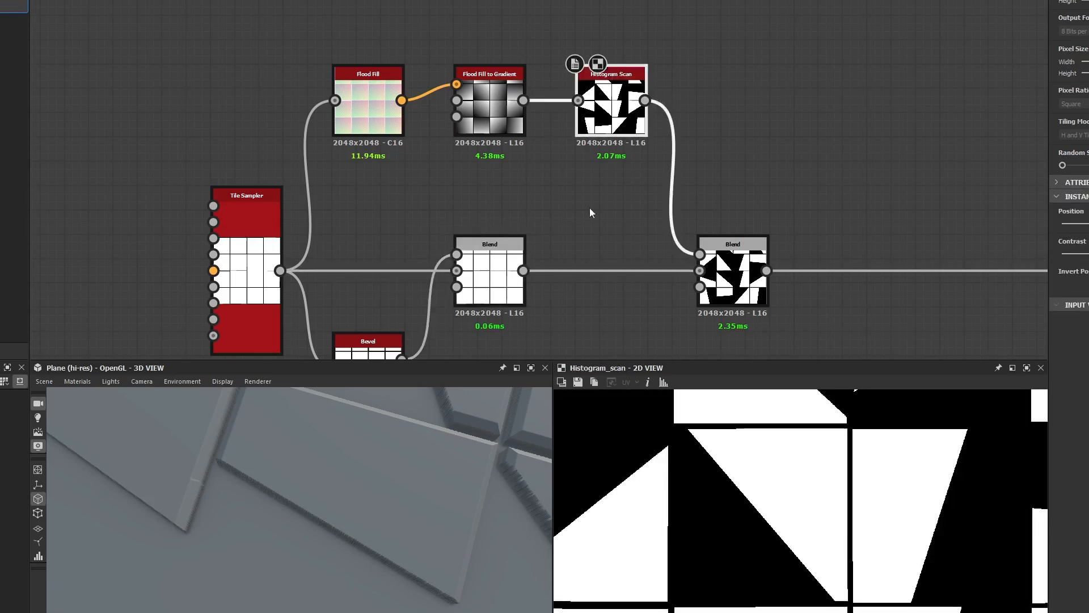
pyautogui.press('f')
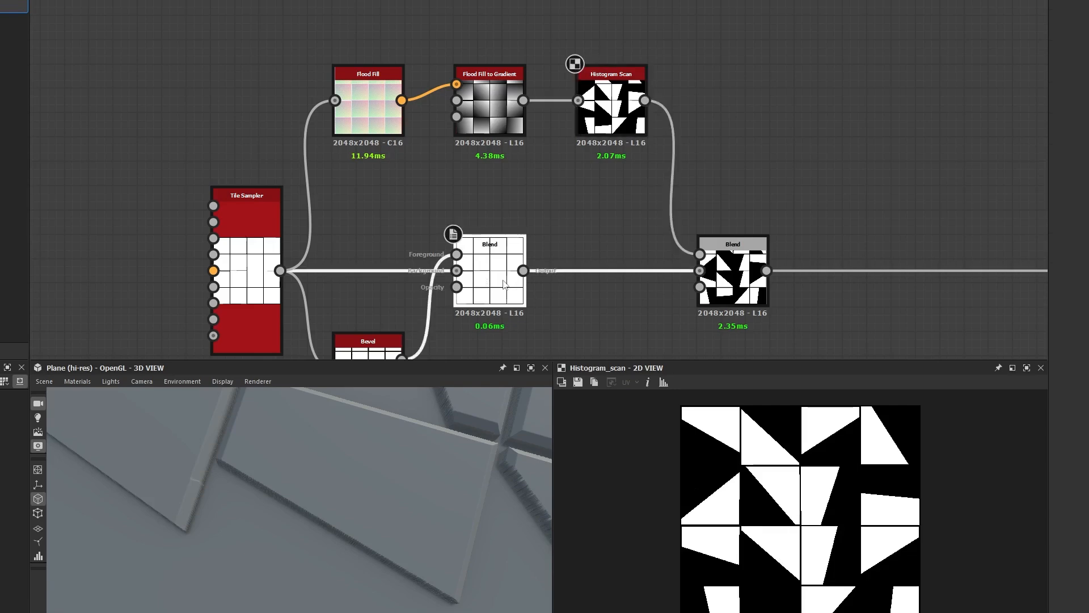
pyautogui.doubleClick(461, 243)
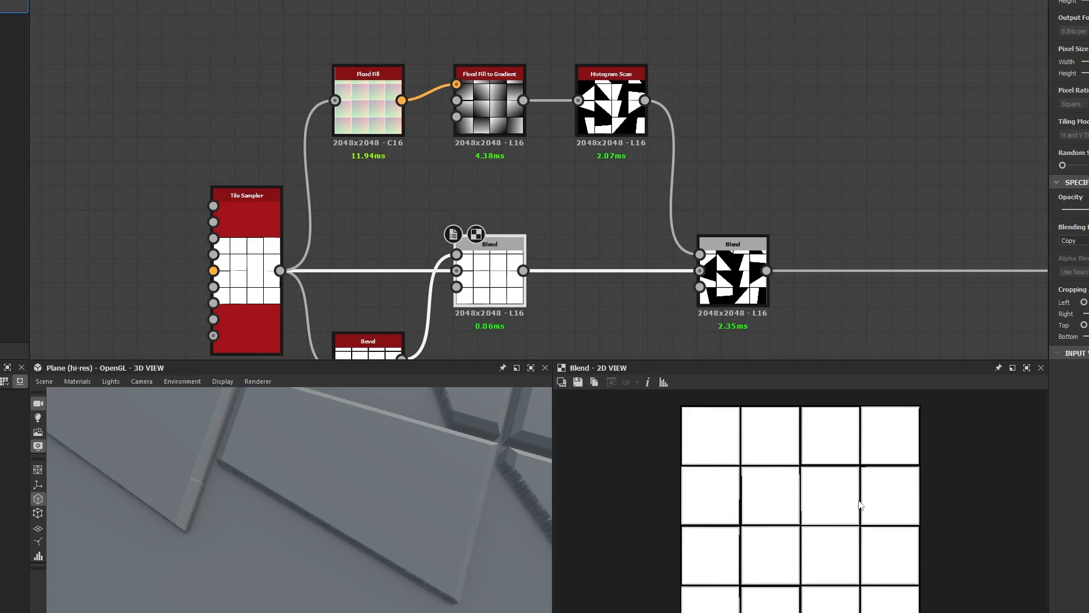
pyautogui.scroll(3, 780, 501)
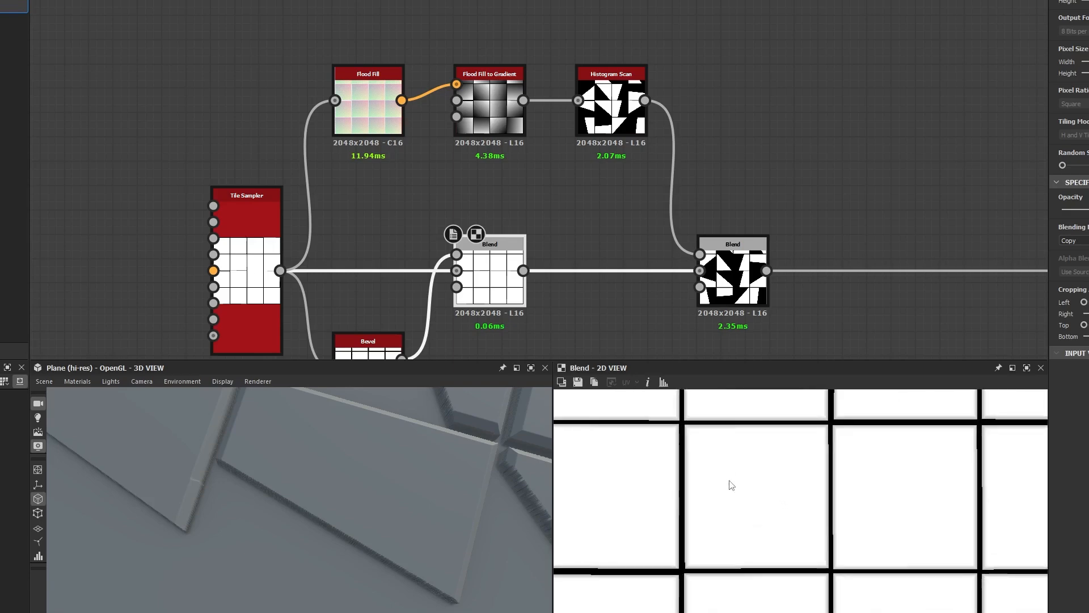
pyautogui.scroll(2, 774, 459)
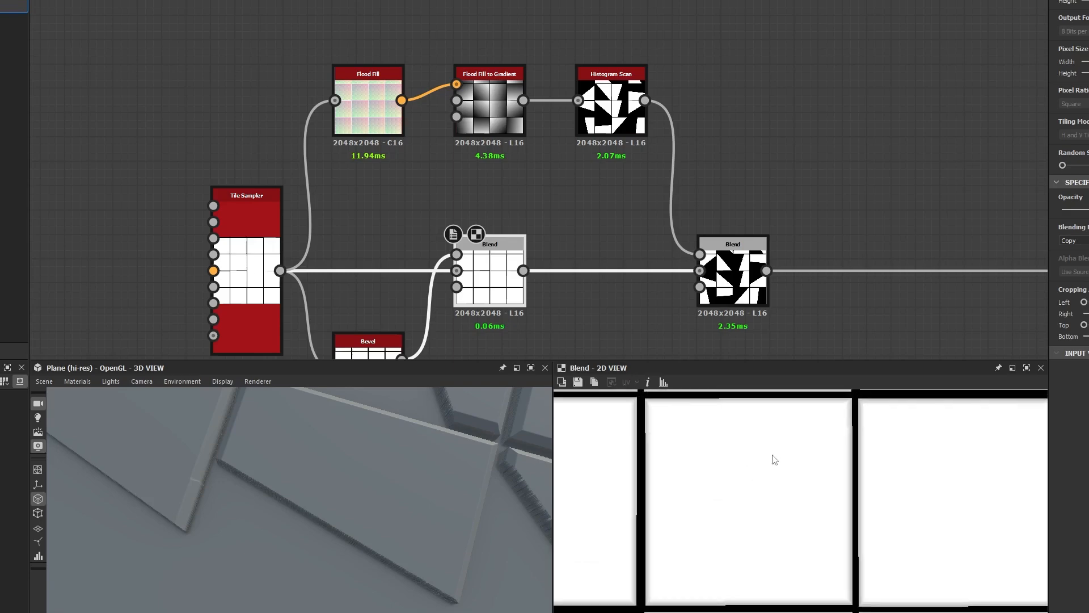
# Step: Compare the Histogram Scan mask, the first Blend and the Subtract Blend outputs to see how the mask cuts the tiles
pyautogui.doubleClick(611, 107)
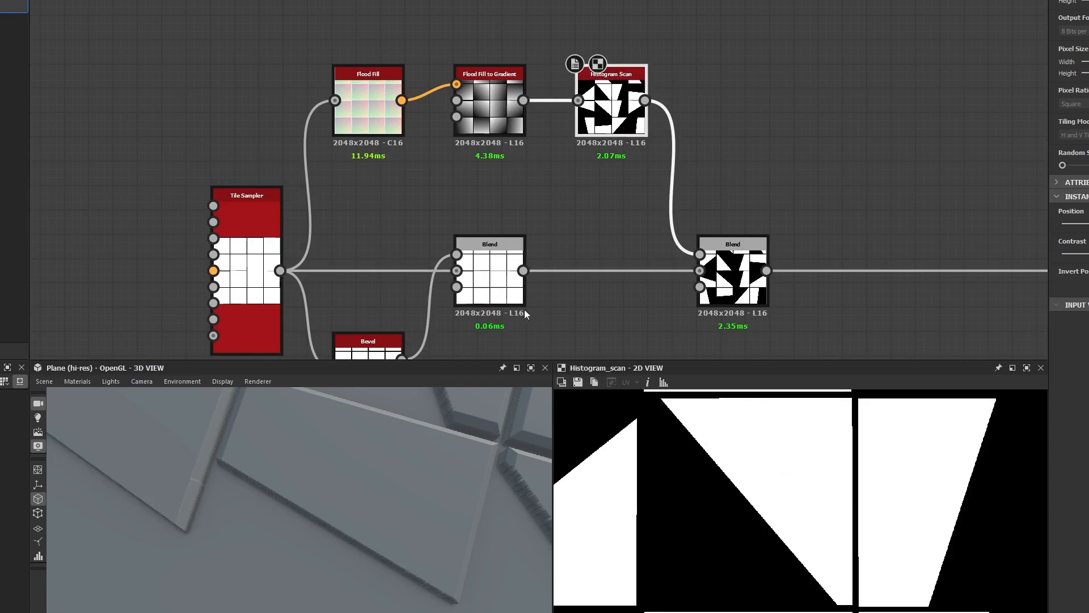
pyautogui.doubleClick(500, 293)
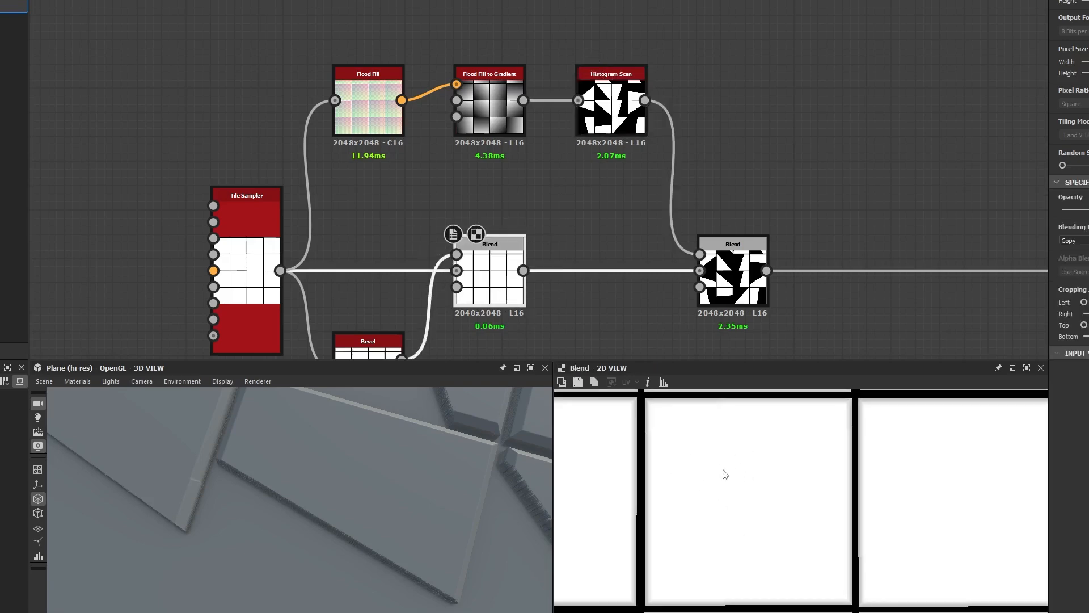
pyautogui.doubleClick(703, 281)
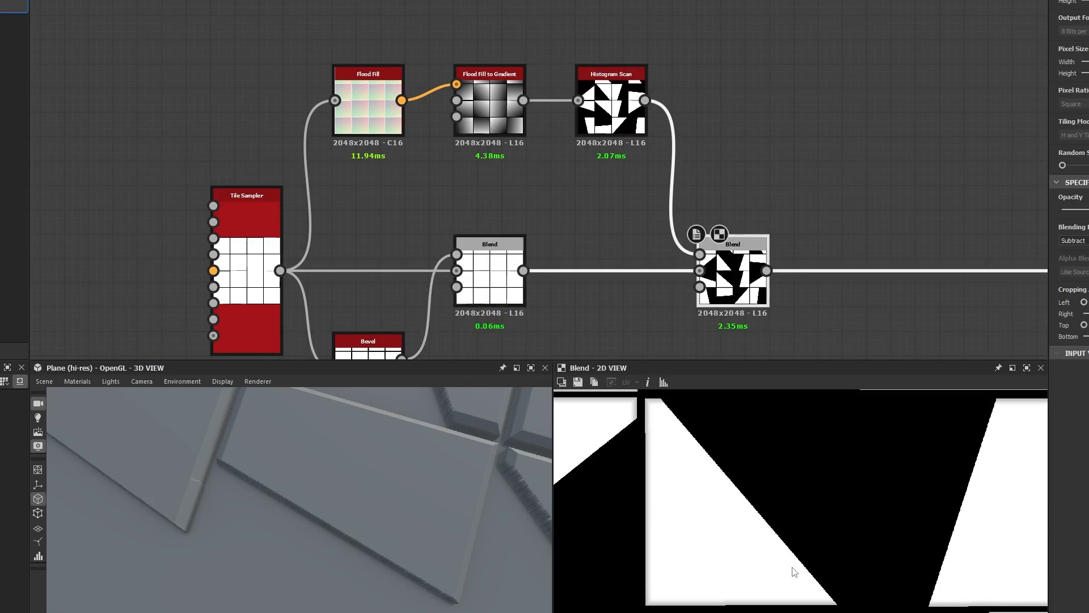
pyautogui.doubleClick(610, 108)
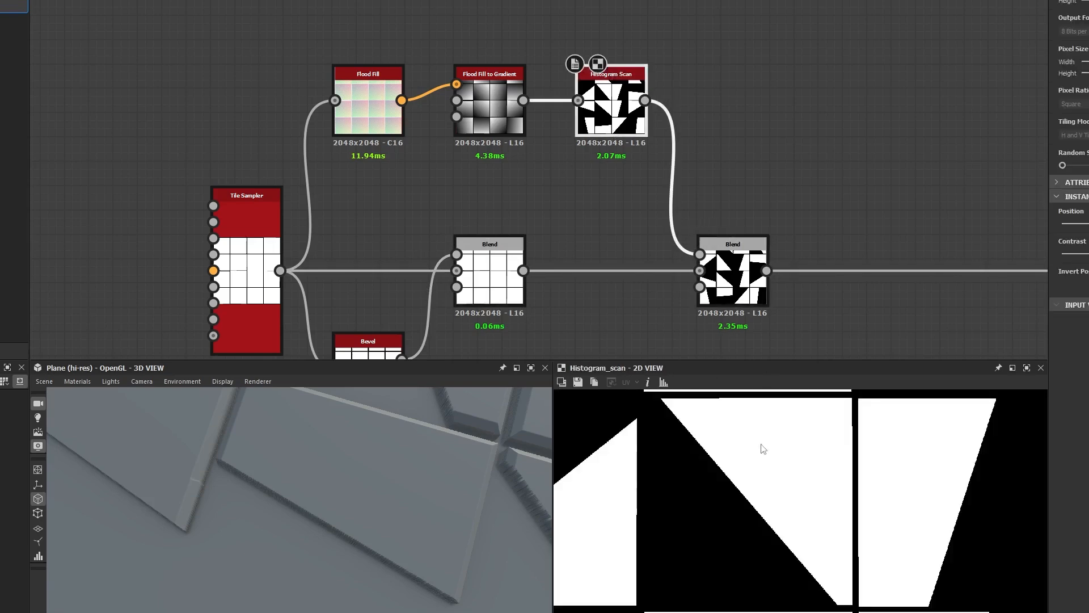
pyautogui.doubleClick(732, 287)
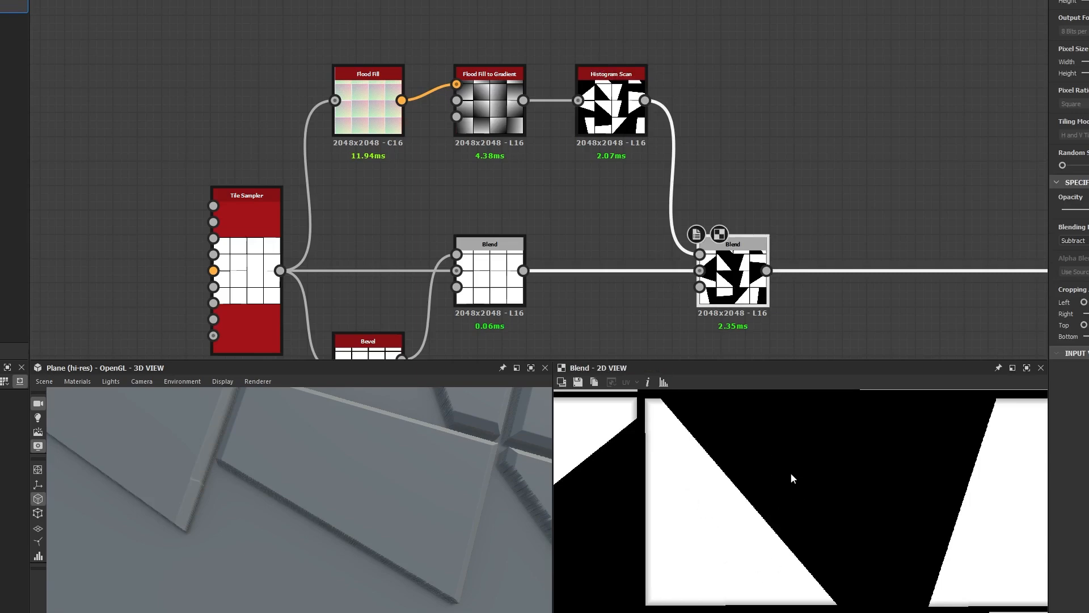
pyautogui.moveTo(777, 441); pyautogui.dragTo(794, 457, button='middle')
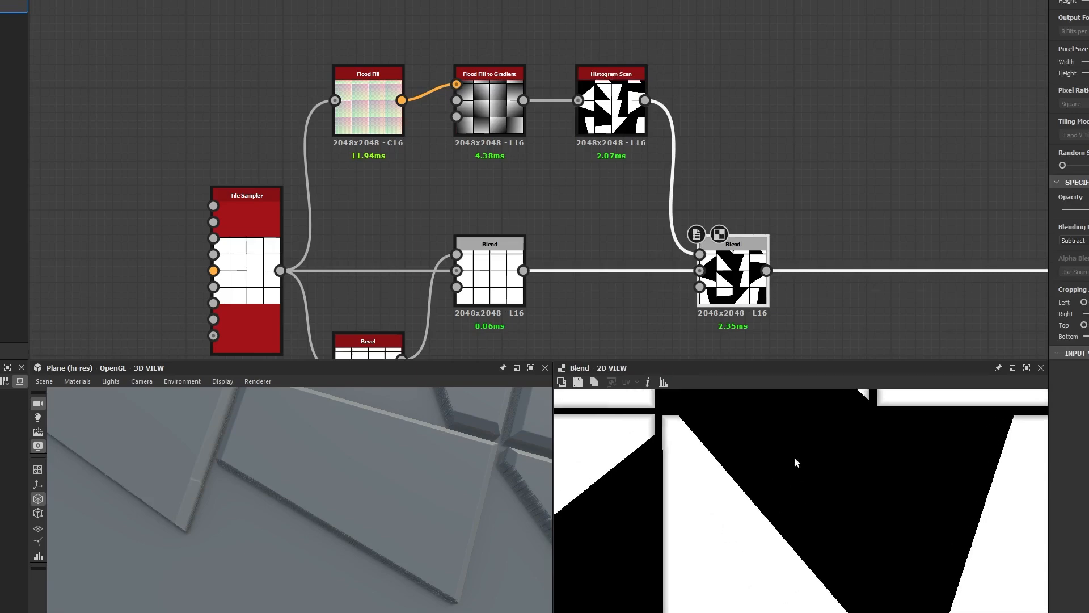
pyautogui.doubleClick(493, 277)
pyautogui.click(610, 141)
pyautogui.doubleClick(612, 135)
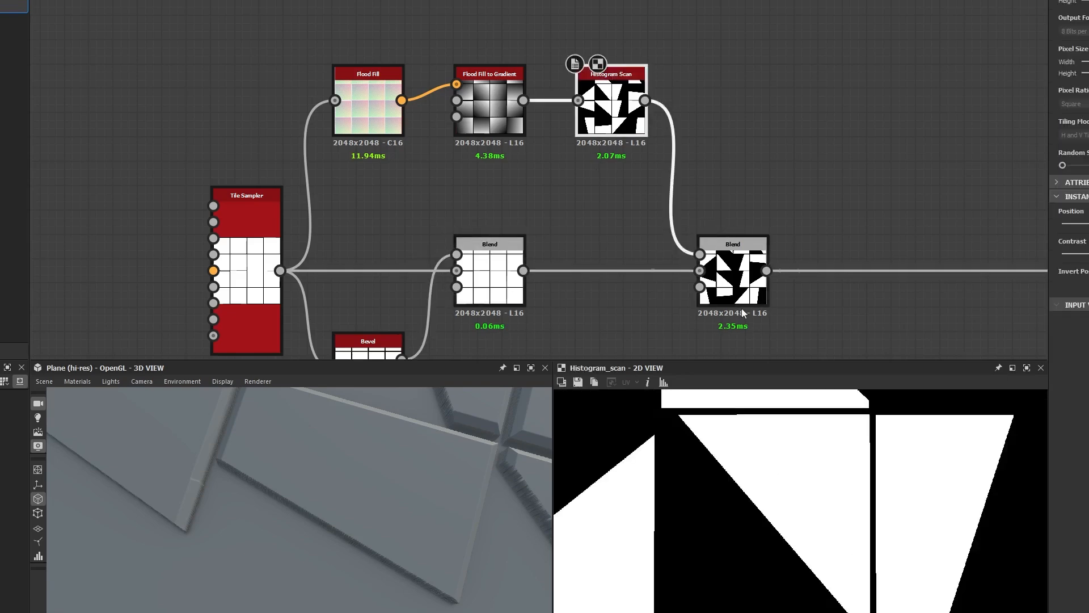
pyautogui.doubleClick(741, 296)
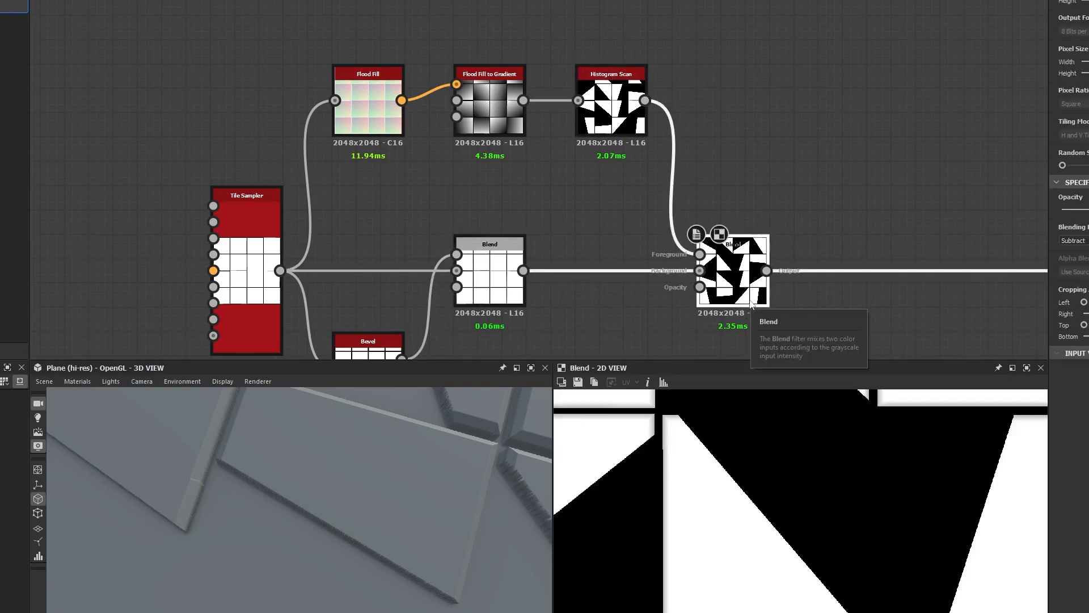
pyautogui.doubleClick(601, 111)
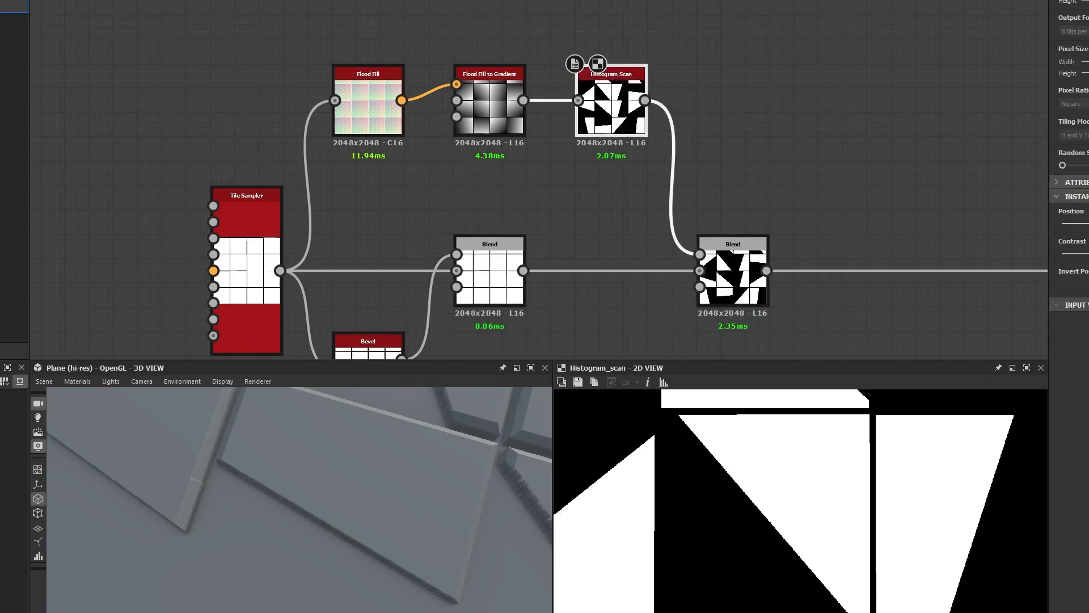
# Step: Show the Subtract Blend's output in the 2D view and compare its cut areas with the Histogram Scan mask
pyautogui.moveTo(1085, 223); pyautogui.dragTo(1088, 255)
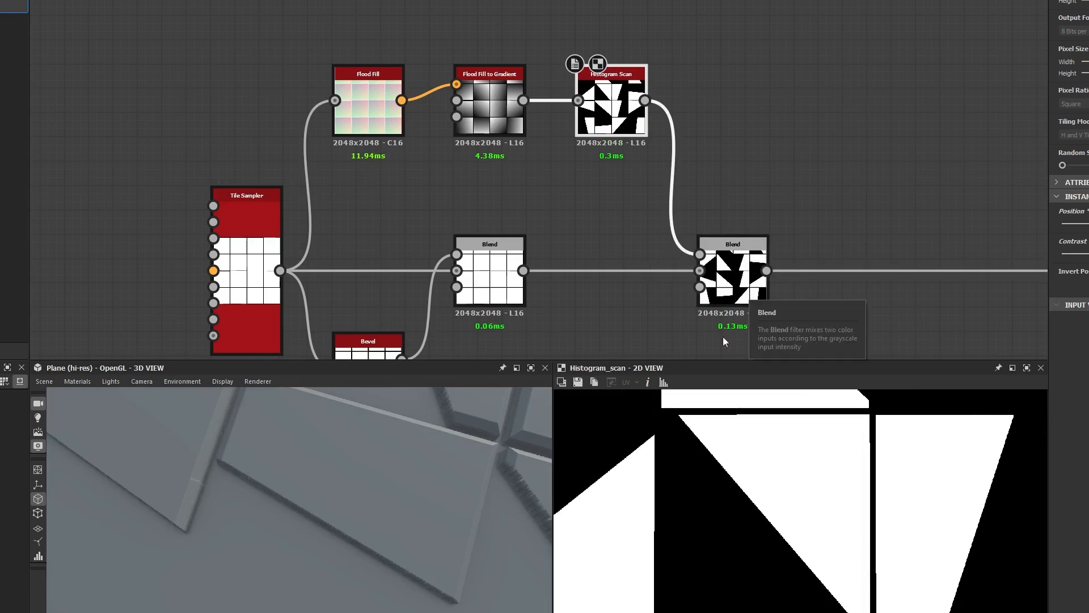
pyautogui.scroll(-2, 724, 295)
pyautogui.moveTo(718, 289); pyautogui.dragTo(482, 144, button='middle')
pyautogui.scroll(6, 483, 144)
pyautogui.scroll(-3, 482, 144)
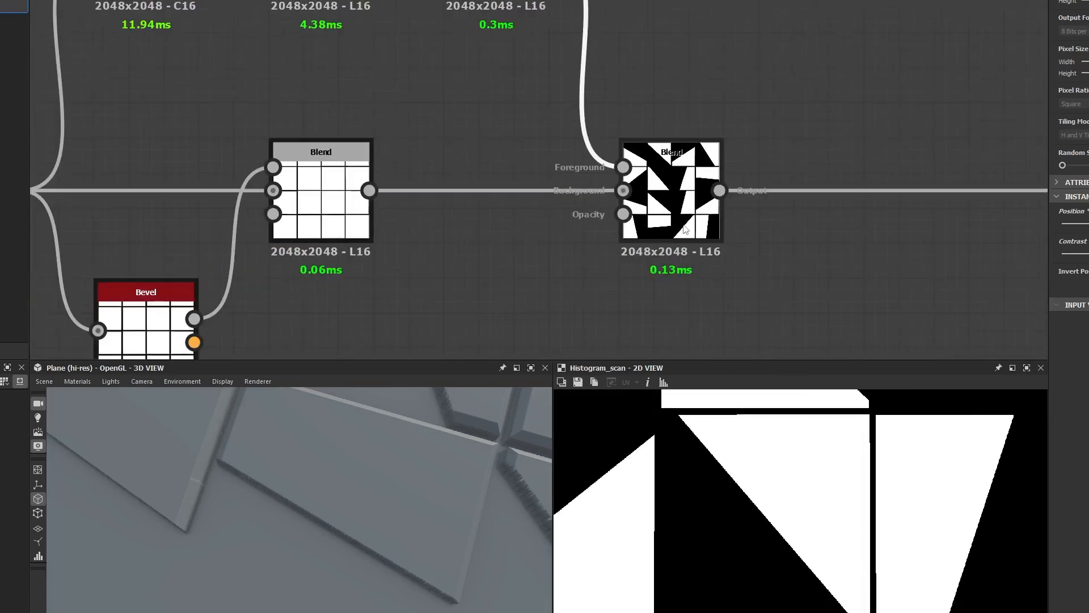
pyautogui.doubleClick(686, 227)
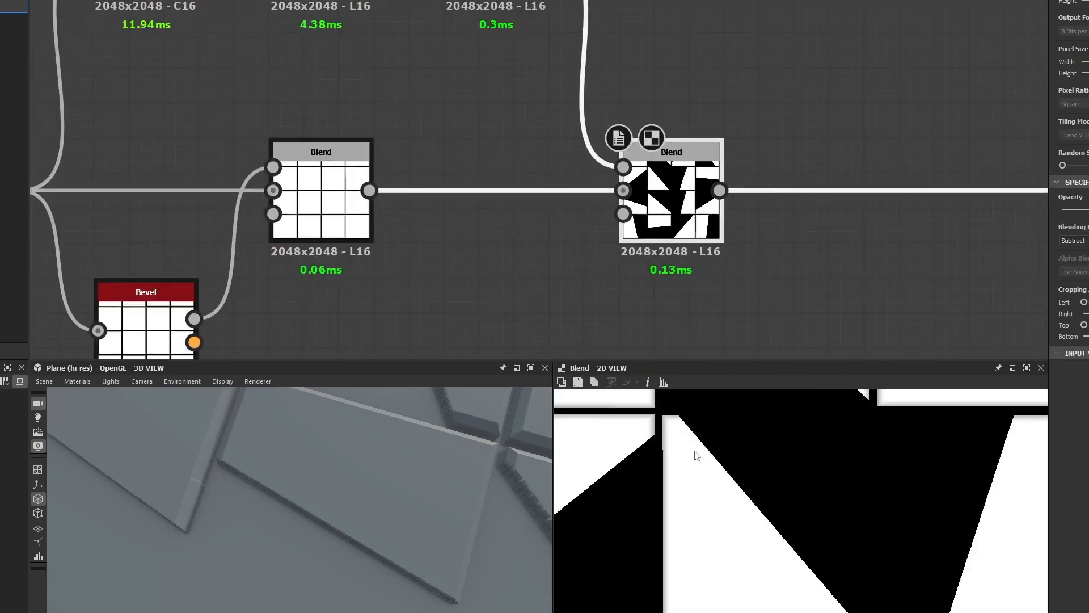
pyautogui.moveTo(504, 91); pyautogui.dragTo(583, 154, button='middle')
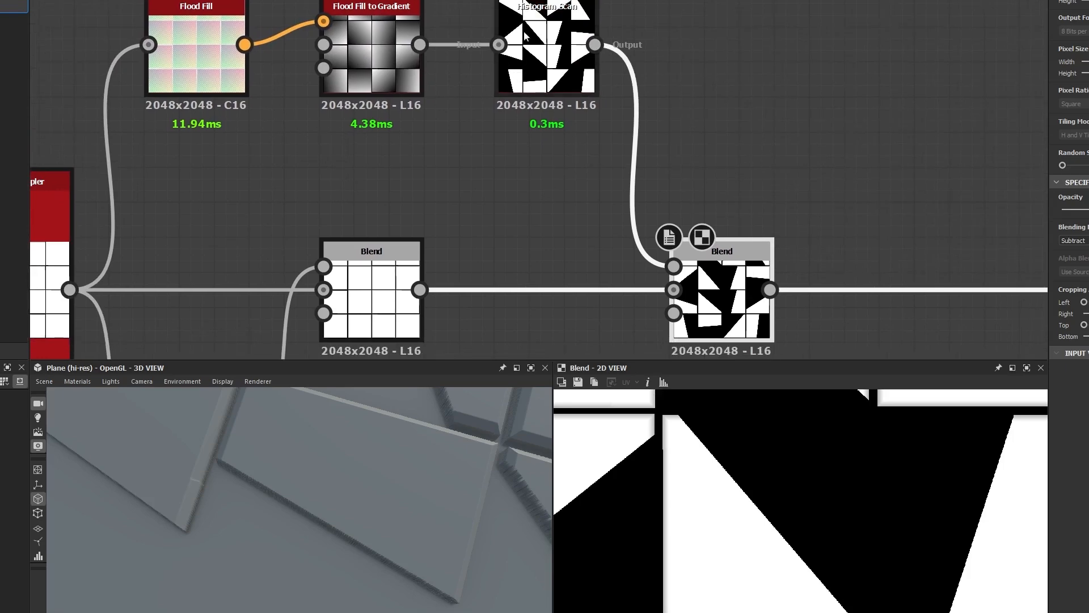
# Step: Select the Histogram Scan, view the plane with the Top camera, and examine the diagonally cut tiles up close
pyautogui.click(576, 25)
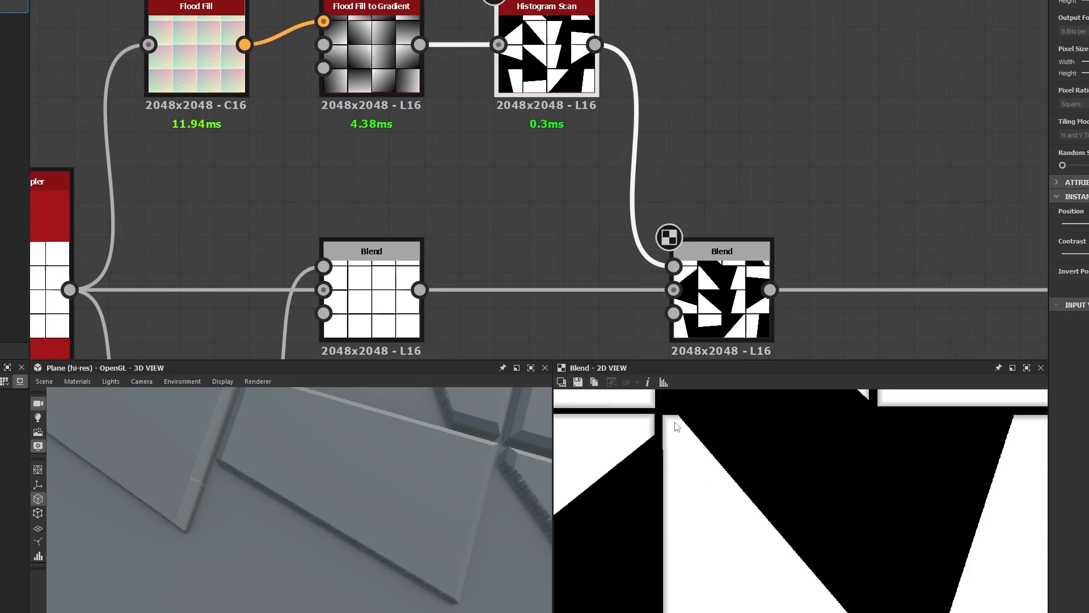
pyautogui.click(148, 381)
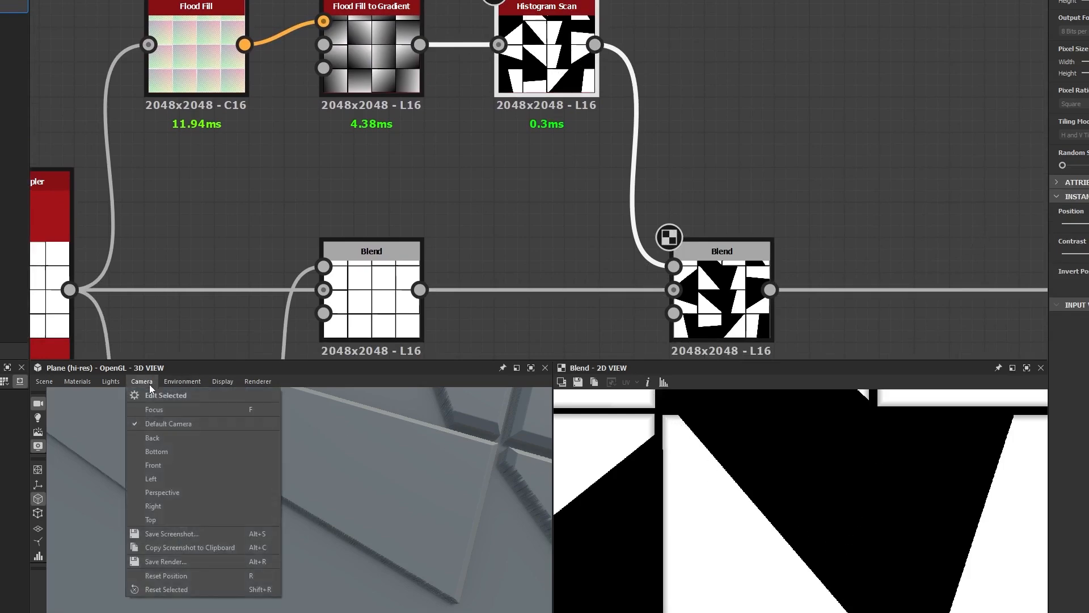
pyautogui.click(158, 517)
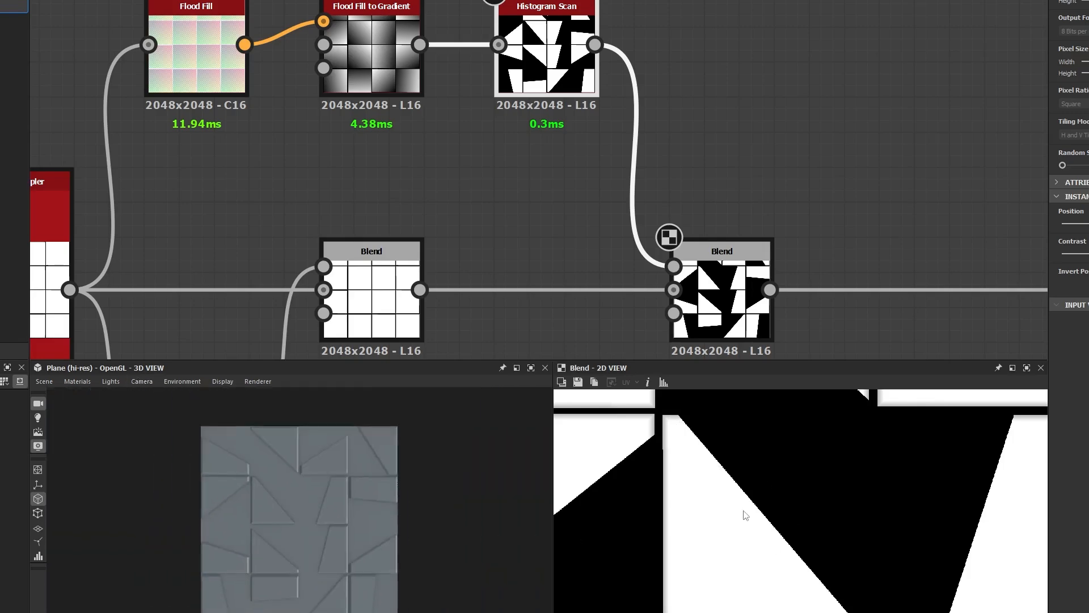
pyautogui.scroll(3, 242, 455)
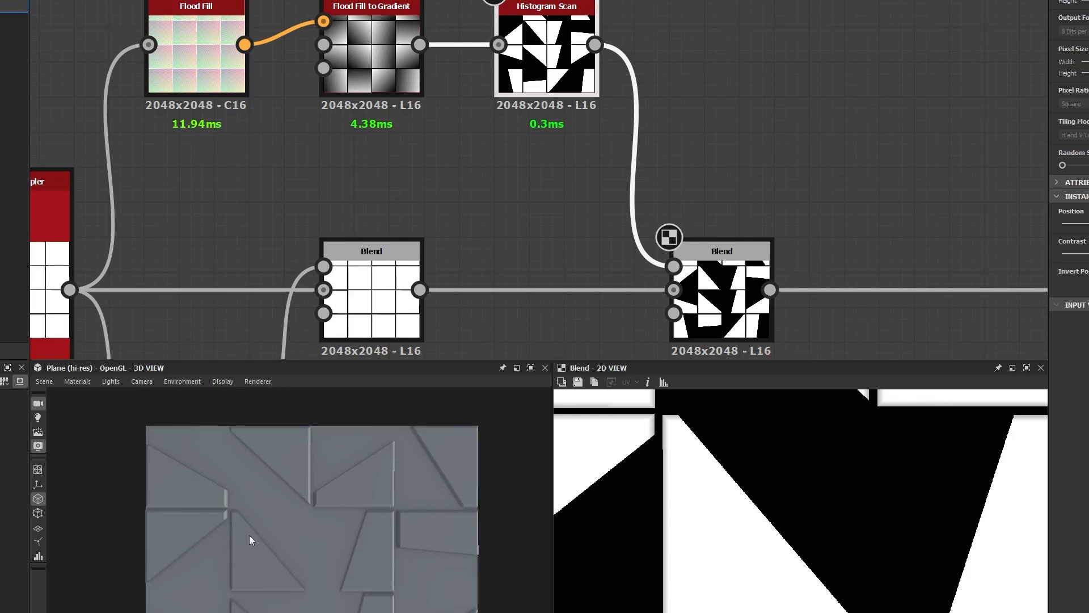
pyautogui.scroll(5, 249, 536)
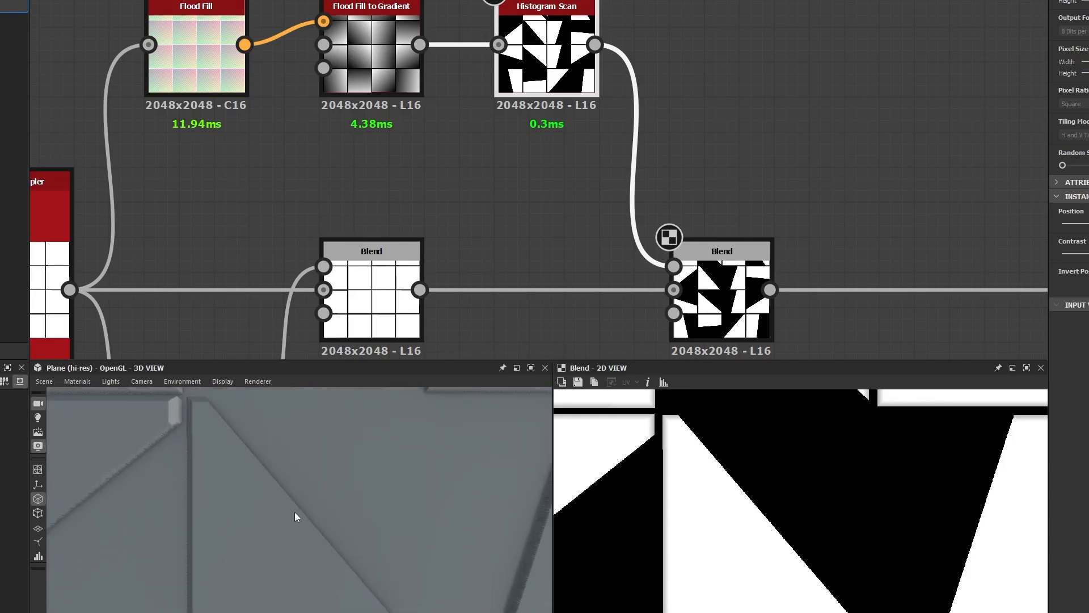
pyautogui.moveTo(294, 511); pyautogui.dragTo(301, 519, button='middle')
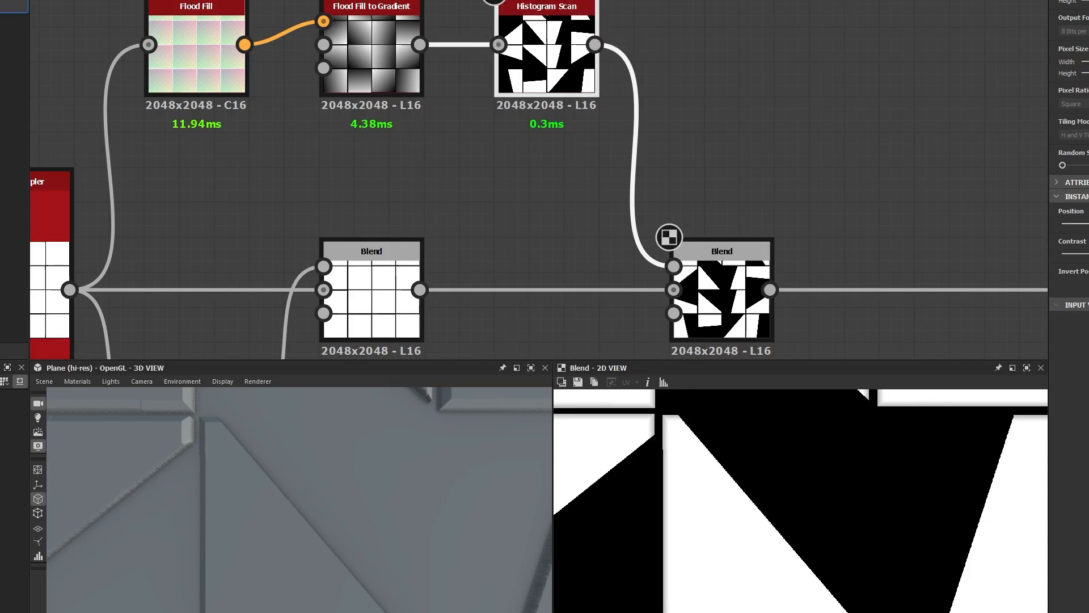
# Step: Lower the Histogram Scan's Position until only small corners are cut from the tiles, and examine the whole plane
pyautogui.moveTo(1082, 224); pyautogui.dragTo(1074, 230)
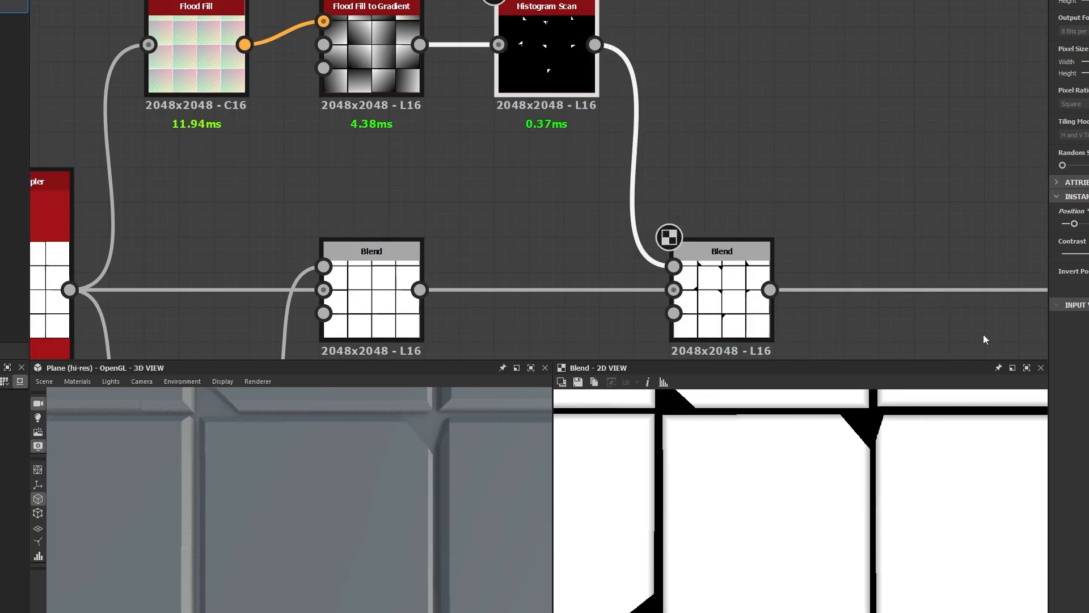
pyautogui.scroll(-5, 379, 482)
pyautogui.scroll(-5, 387, 483)
pyautogui.scroll(4, 380, 574)
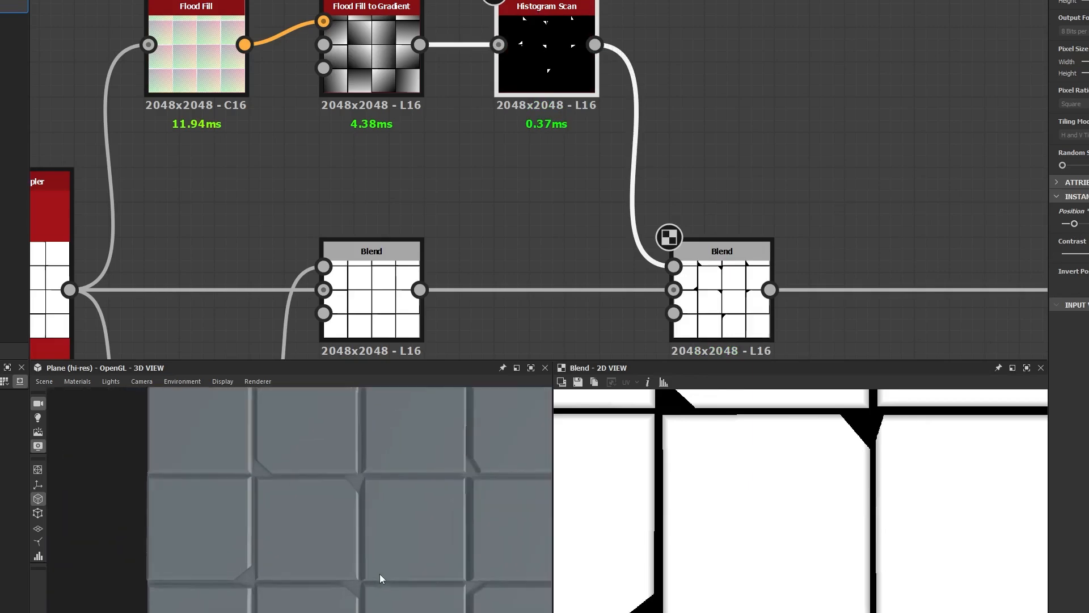
pyautogui.moveTo(373, 574); pyautogui.dragTo(339, 543, button='middle')
pyautogui.scroll(-3, 339, 543)
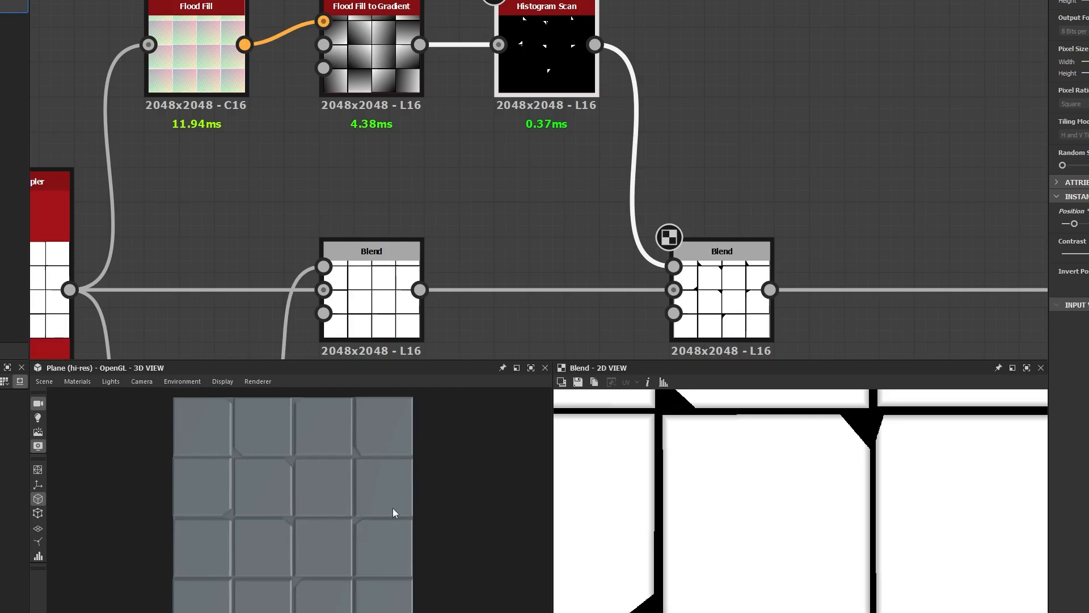
# Step: Show the Flood Fill to Gradient's output in the 2D view and reduce its Angle Variation to the minimum
pyautogui.doubleClick(363, 76)
pyautogui.scroll(-4, 723, 451)
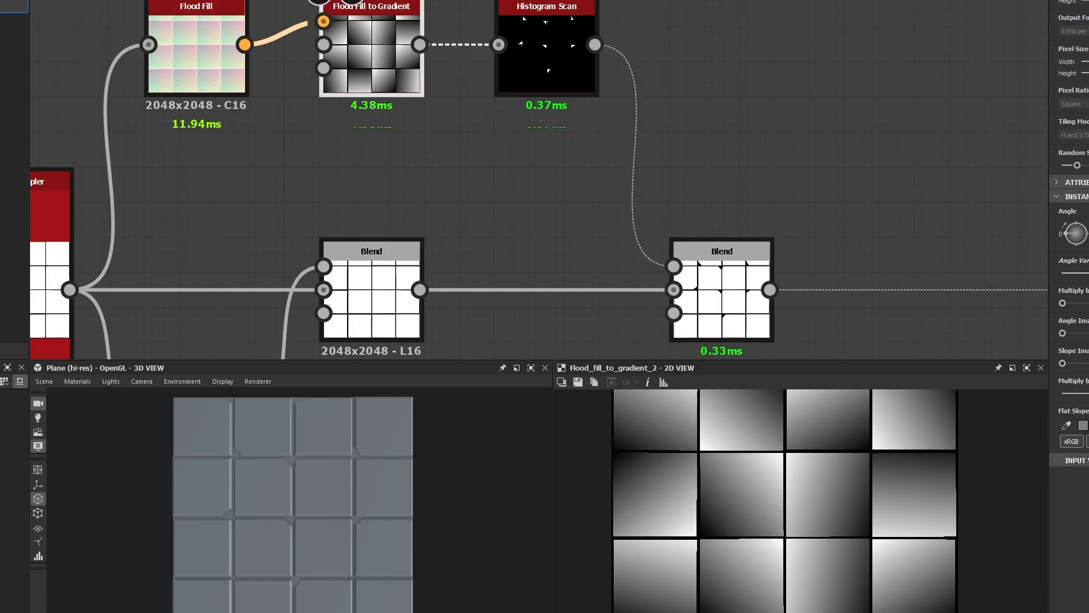
pyautogui.moveTo(1085, 273); pyautogui.dragTo(1059, 274)
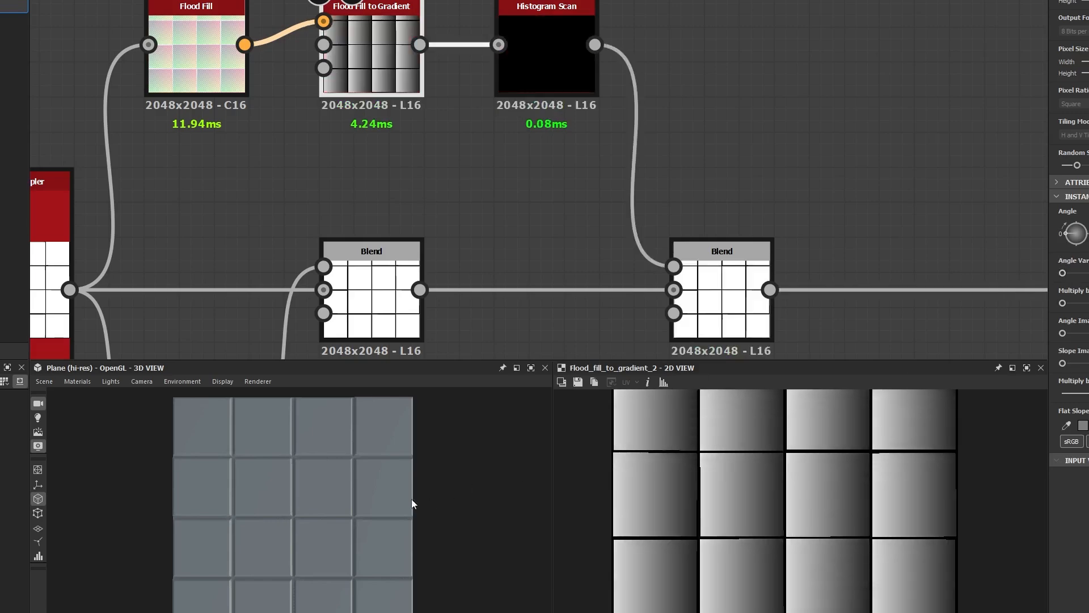
# Step: Raise the Histogram Scan's Position until thin strips are cut along one side of every tile, and examine the result in the Blend and 3D
pyautogui.doubleClick(560, 66)
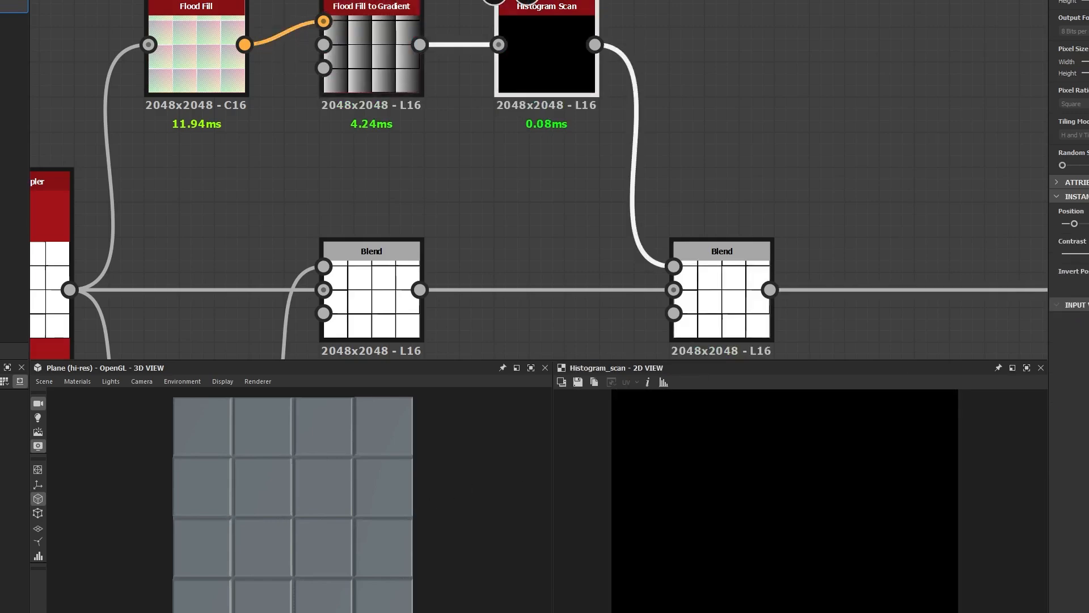
pyautogui.moveTo(1073, 226); pyautogui.dragTo(1088, 225)
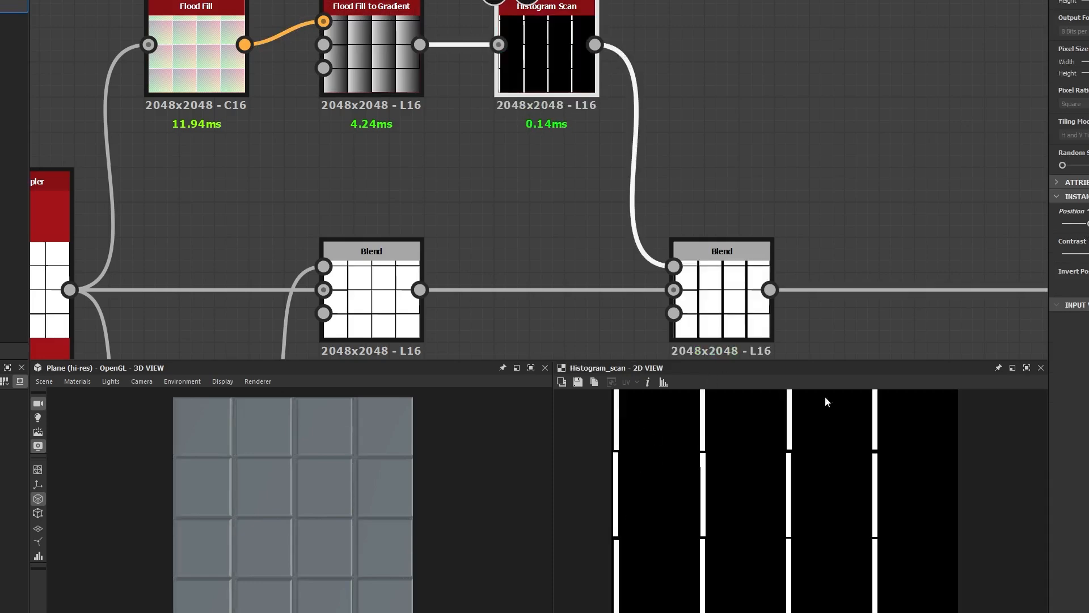
pyautogui.scroll(3, 632, 515)
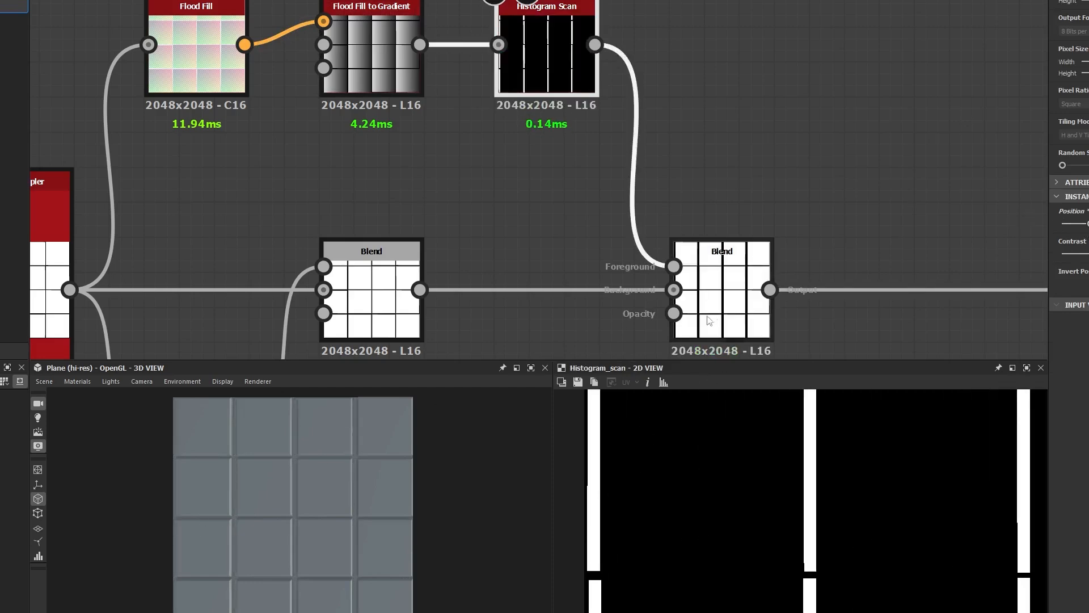
pyautogui.doubleClick(713, 316)
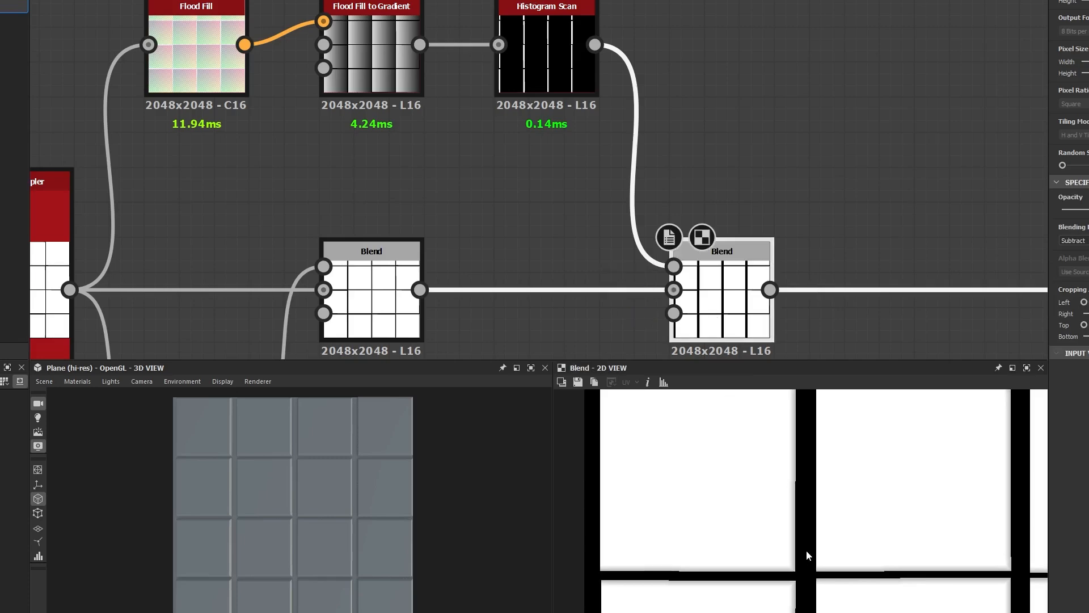
pyautogui.scroll(2, 802, 554)
pyautogui.moveTo(318, 596); pyautogui.dragTo(462, 405)
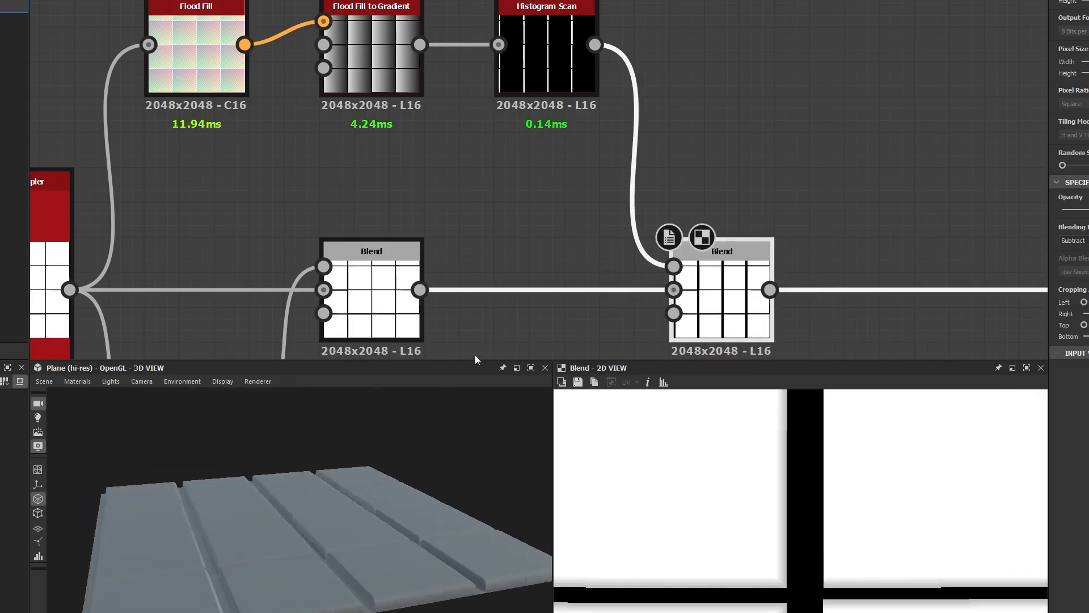
# Step: Raise the Flood Fill to Gradient's Angle Variation again so the cuts take random directions, and inspect the tiles from above
pyautogui.click(380, 72)
pyautogui.moveTo(1064, 272); pyautogui.dragTo(1088, 272)
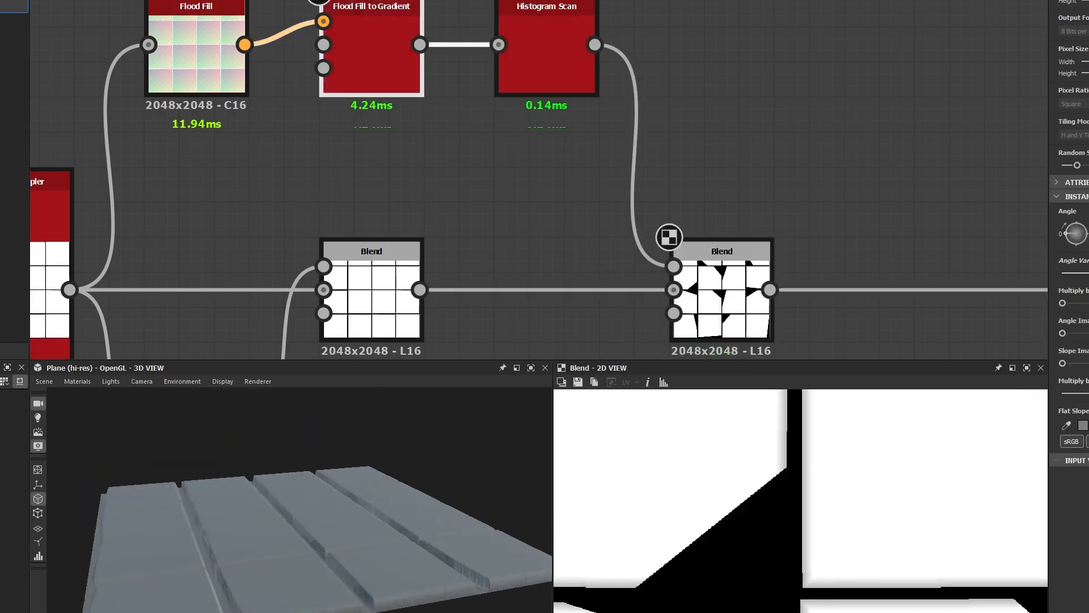
pyautogui.moveTo(306, 542); pyautogui.dragTo(316, 433)
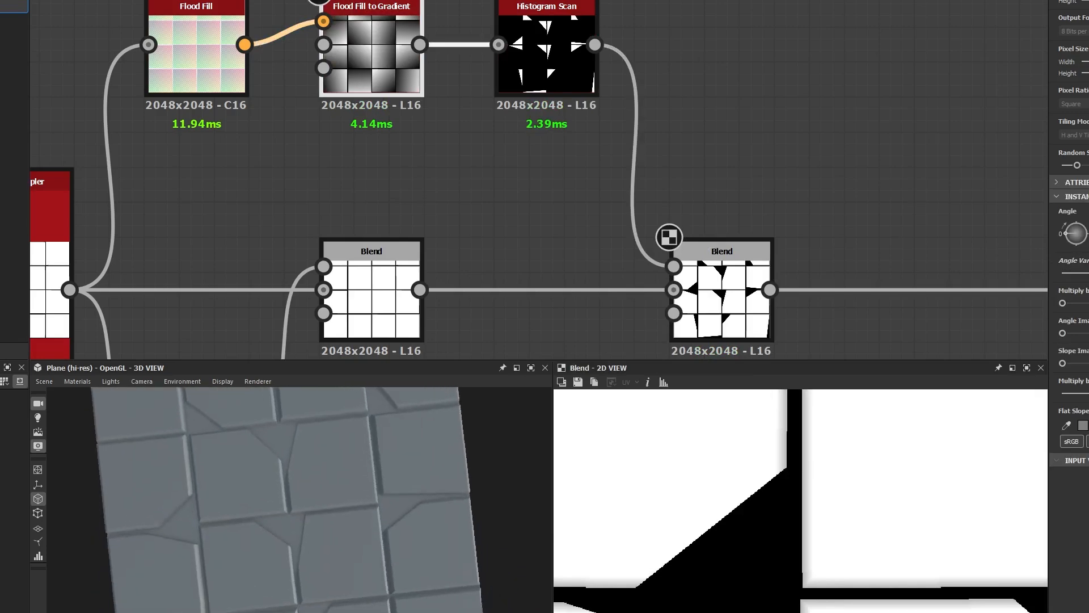
# Step: Fine-tune the Histogram Scan's Position between no cuts and larger cuts, leaving only small chipped corners on the tiles
pyautogui.click(547, 45)
pyautogui.moveTo(1088, 224); pyautogui.dragTo(1077, 228)
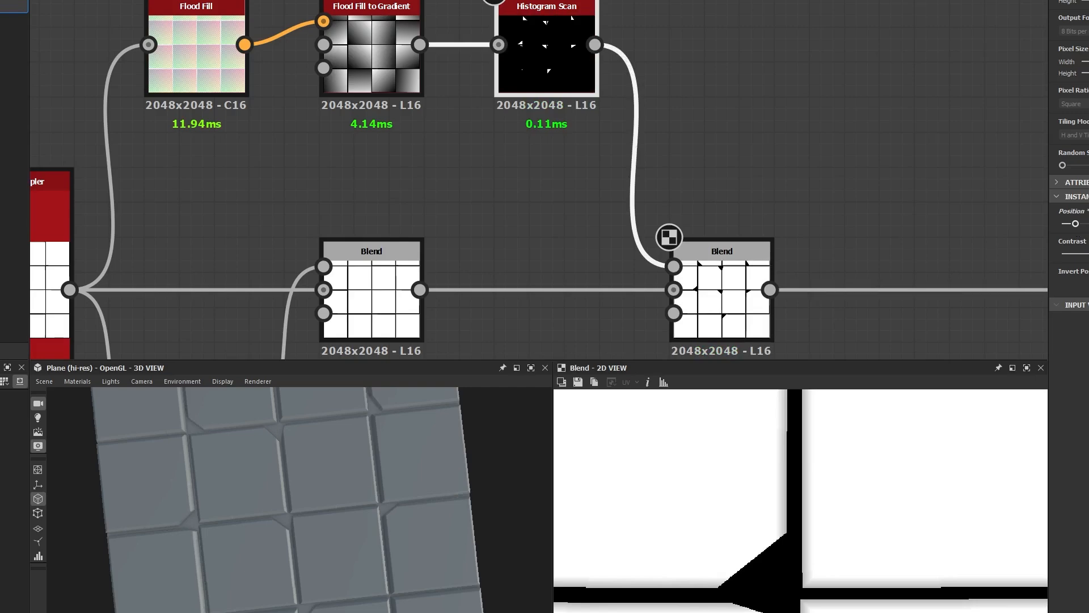
pyautogui.moveTo(1075, 223); pyautogui.dragTo(1073, 223)
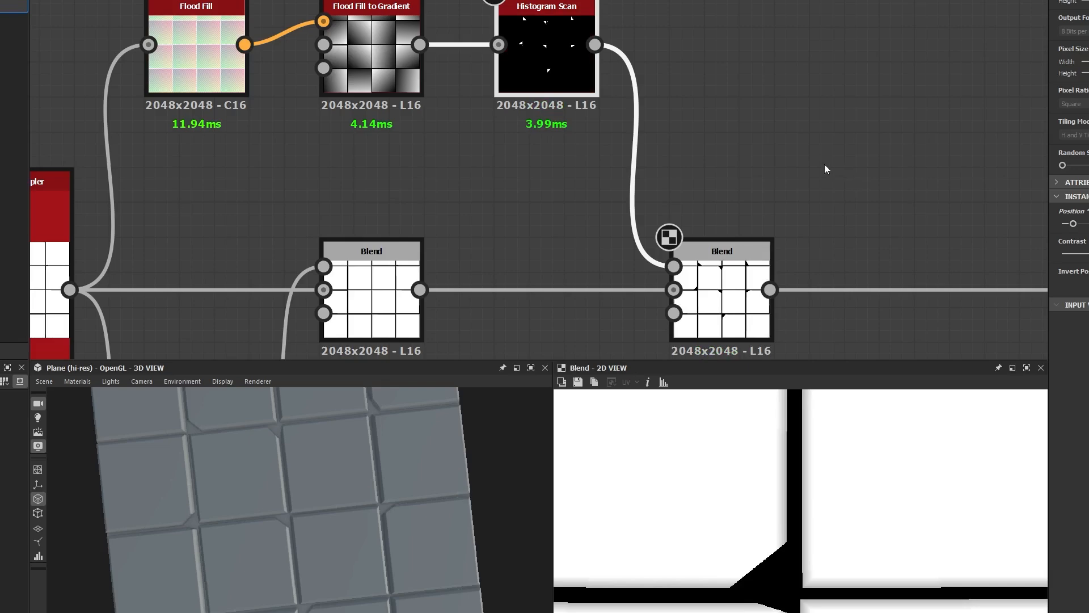
pyautogui.moveTo(757, 157); pyautogui.dragTo(681, 97, button='middle')
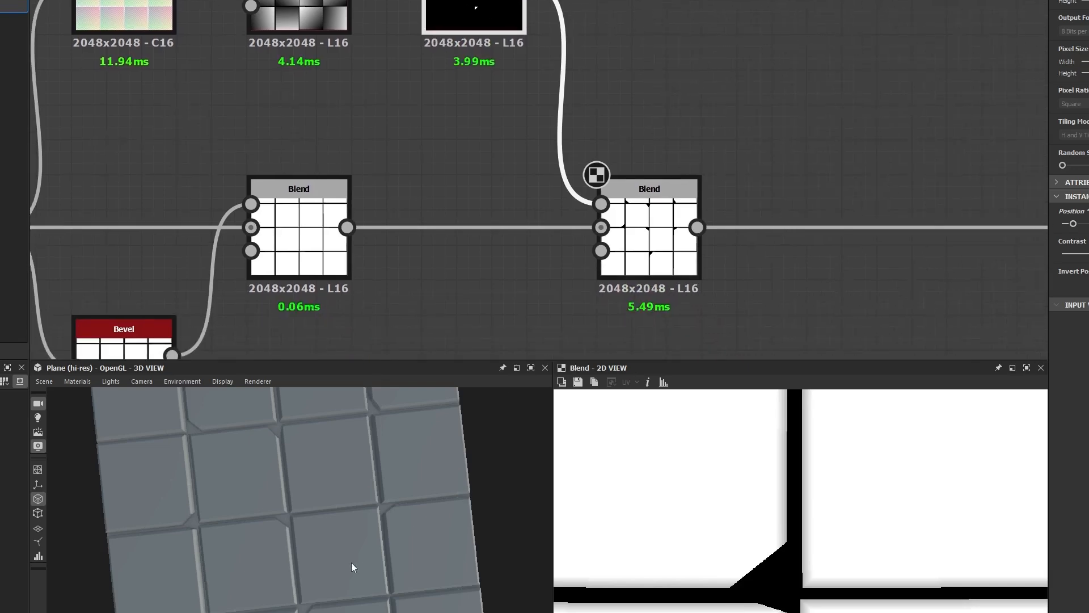
pyautogui.moveTo(352, 563); pyautogui.dragTo(265, 500)
pyautogui.moveTo(478, 125); pyautogui.dragTo(495, 260, button='middle')
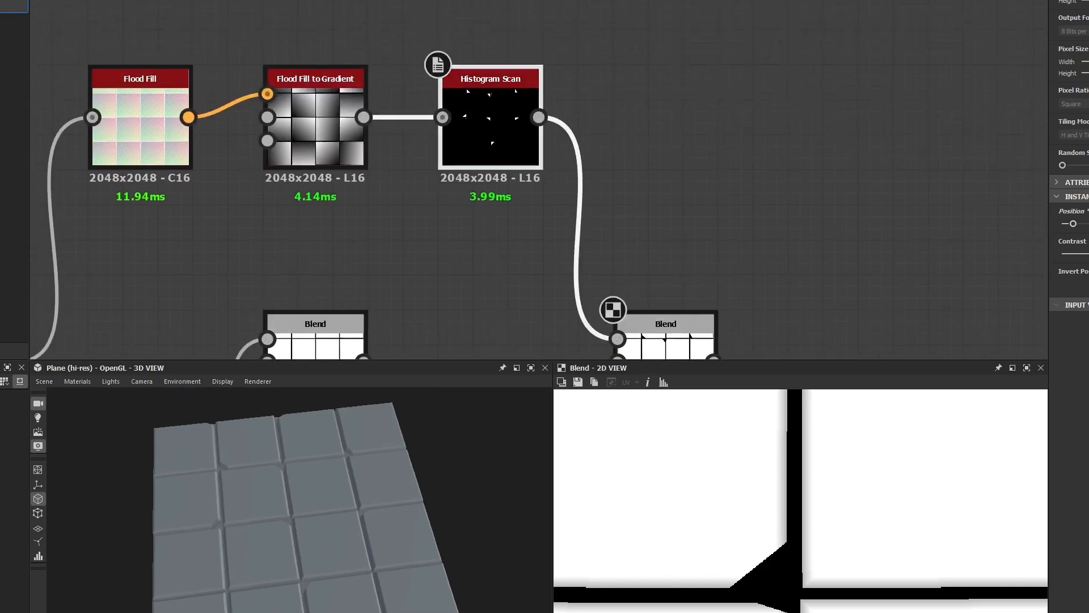
pyautogui.moveTo(1072, 224); pyautogui.dragTo(1064, 224)
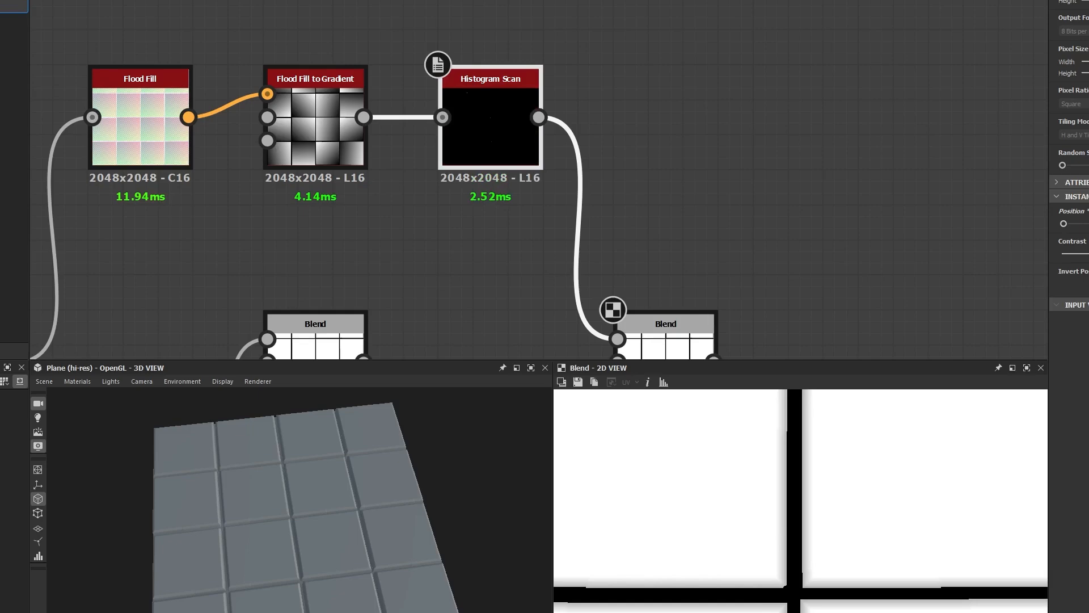
pyautogui.moveTo(1064, 224); pyautogui.dragTo(1077, 223)
pyautogui.moveTo(363, 432); pyautogui.dragTo(364, 471)
# Step: Duplicate the Flood Fill to Gradient and Histogram Scan pair above the originals and show the copied scan's output in the 2D view
pyautogui.scroll(-3, 530, 202)
pyautogui.moveTo(627, 266); pyautogui.dragTo(641, 200, button='middle')
pyautogui.moveTo(643, 64); pyautogui.dragTo(395, 185)
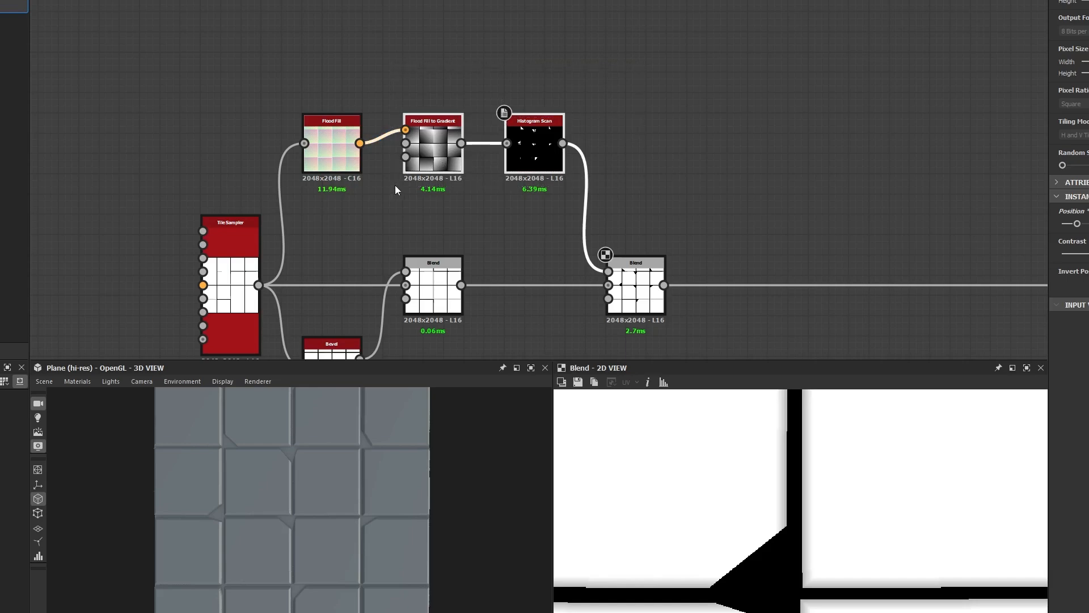
pyautogui.hotkey('ctrl', 'd')
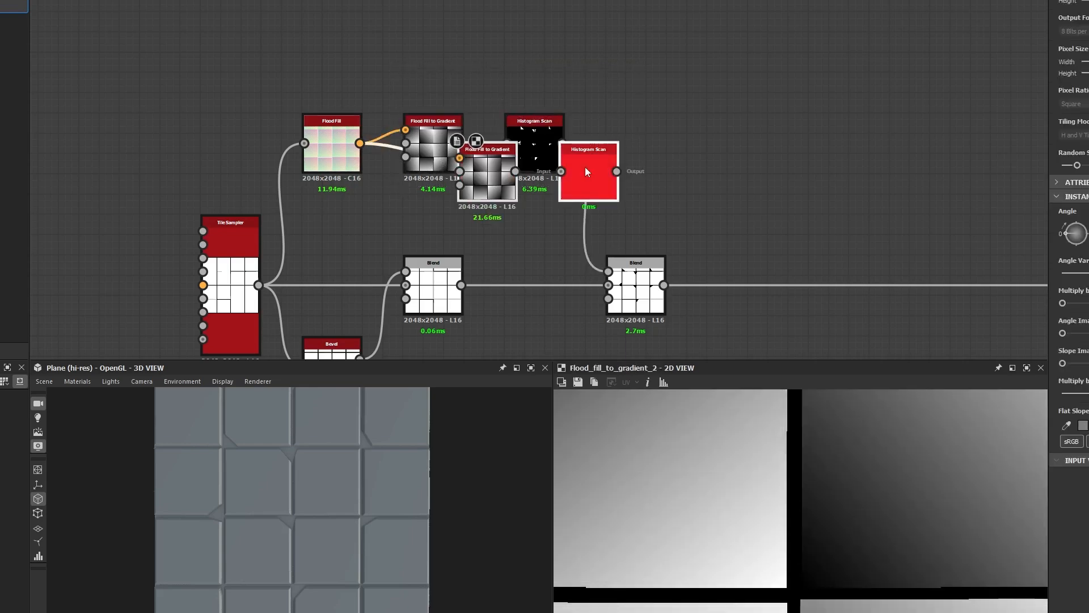
pyautogui.moveTo(584, 170); pyautogui.dragTo(532, 46)
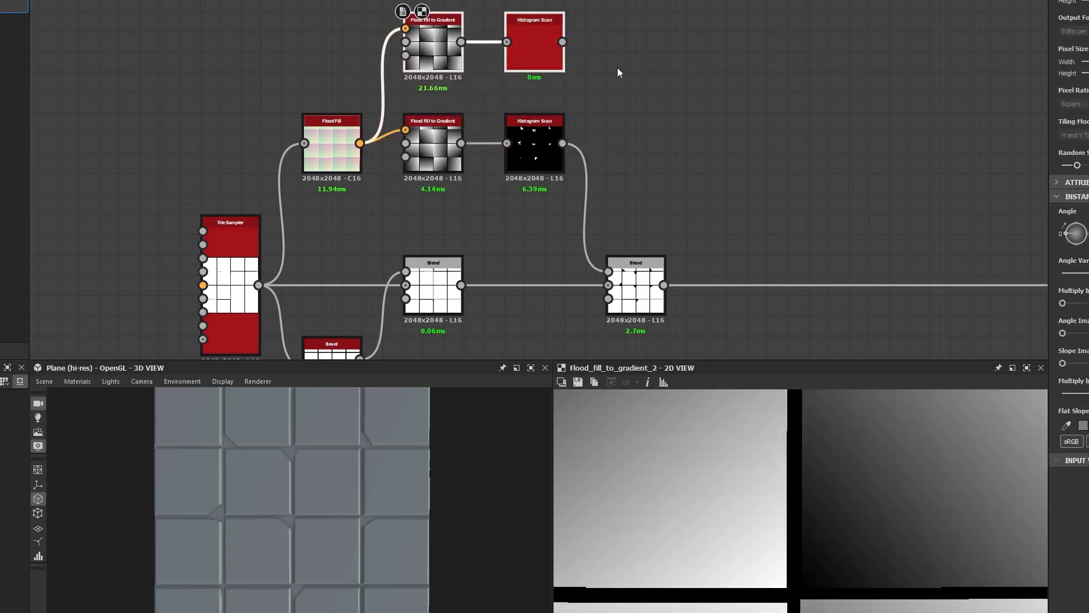
pyautogui.moveTo(619, 79); pyautogui.dragTo(528, 82, button='middle')
pyautogui.click(527, 83)
pyautogui.doubleClick(444, 47)
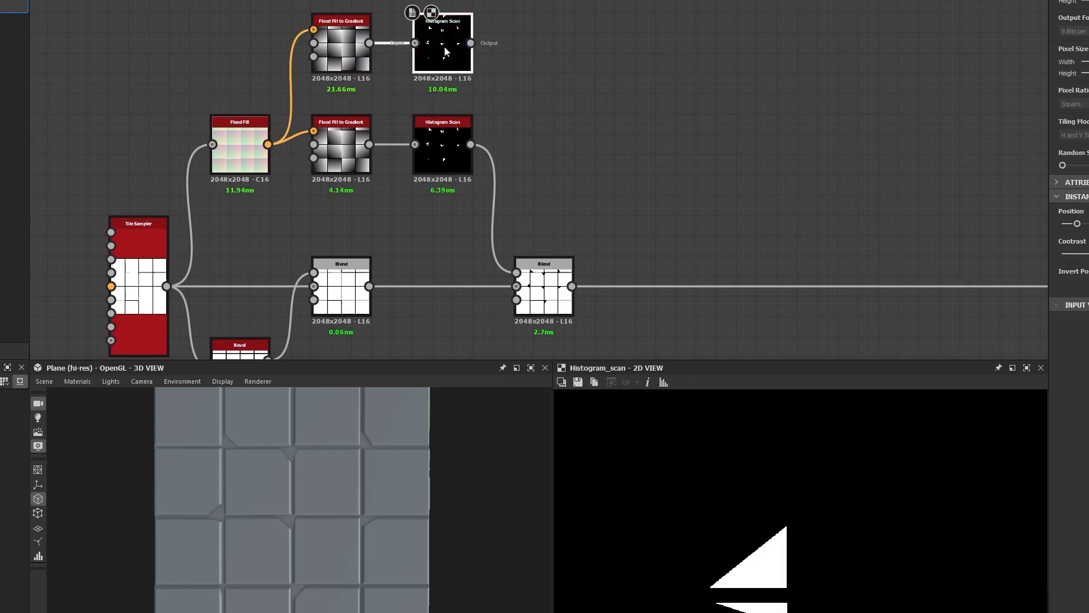
# Step: Duplicate the Subtract Blend and place the copy up and to the right of the original
pyautogui.moveTo(544, 233); pyautogui.dragTo(518, 182, button='middle')
pyautogui.click(519, 236)
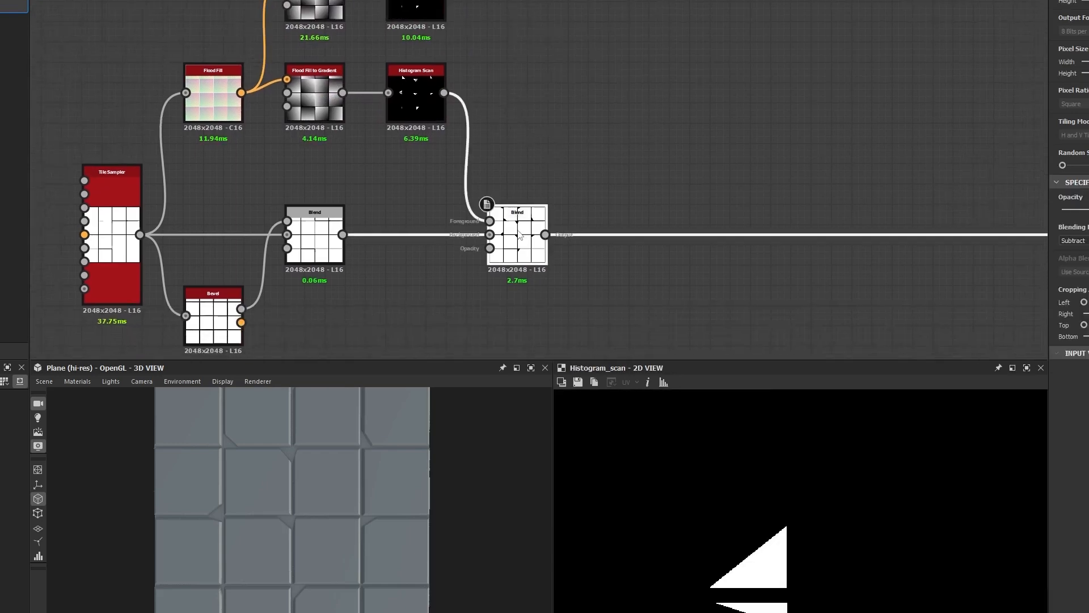
pyautogui.hotkey('ctrl', 'd')
pyautogui.moveTo(550, 196); pyautogui.dragTo(672, 176)
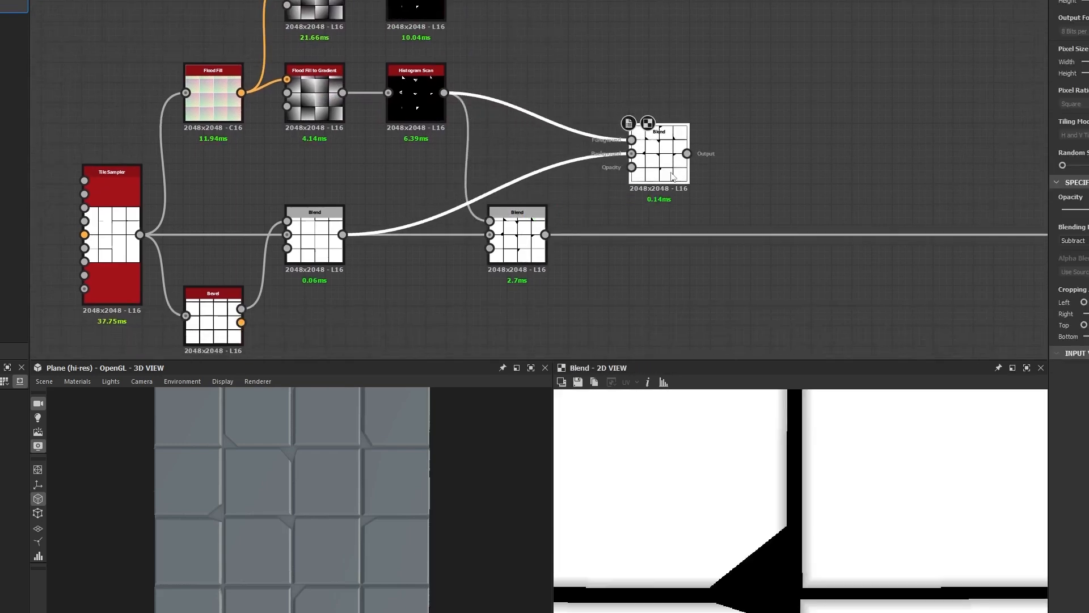
# Step: Wire the first corner Blend into the new Subtract Blend's background and the upper Histogram Scan into its foreground
pyautogui.click(531, 242)
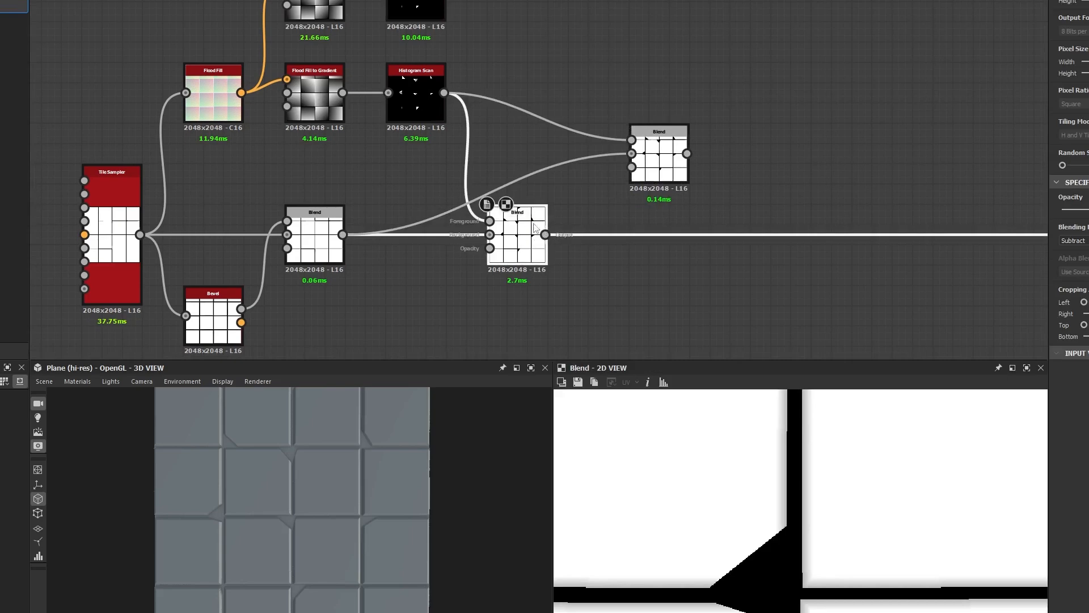
pyautogui.moveTo(545, 234); pyautogui.dragTo(626, 155)
pyautogui.moveTo(525, 40); pyautogui.dragTo(526, 69, button='middle')
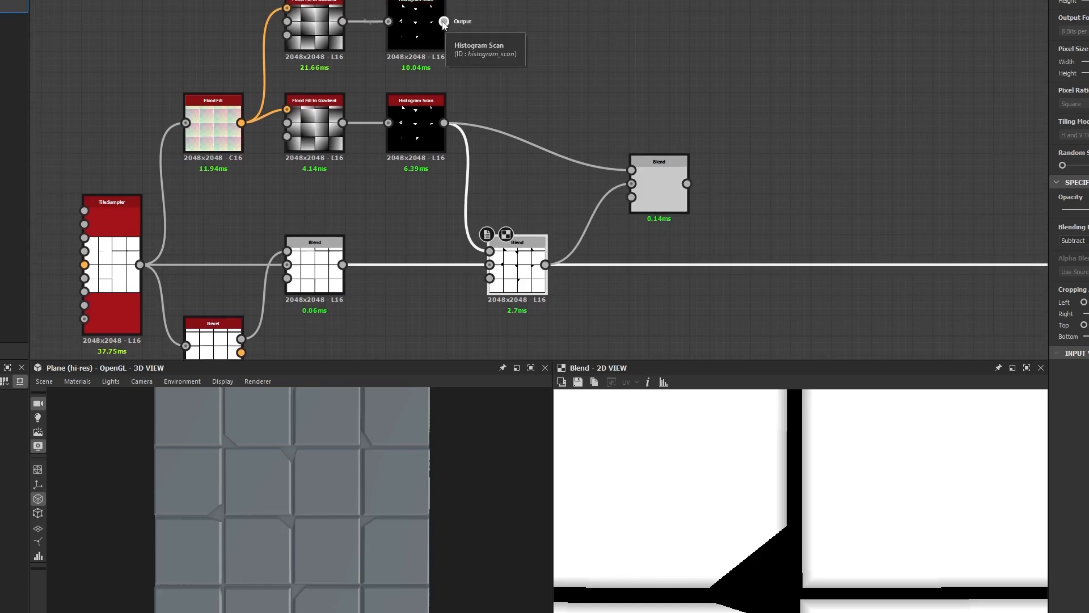
pyautogui.moveTo(444, 22); pyautogui.dragTo(631, 170)
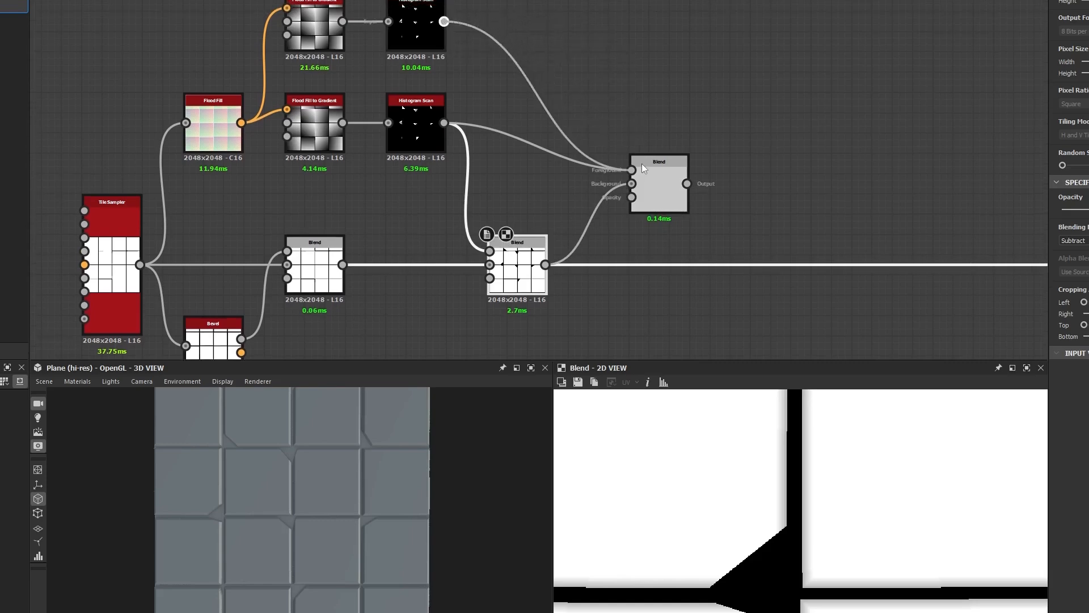
pyautogui.click(650, 170)
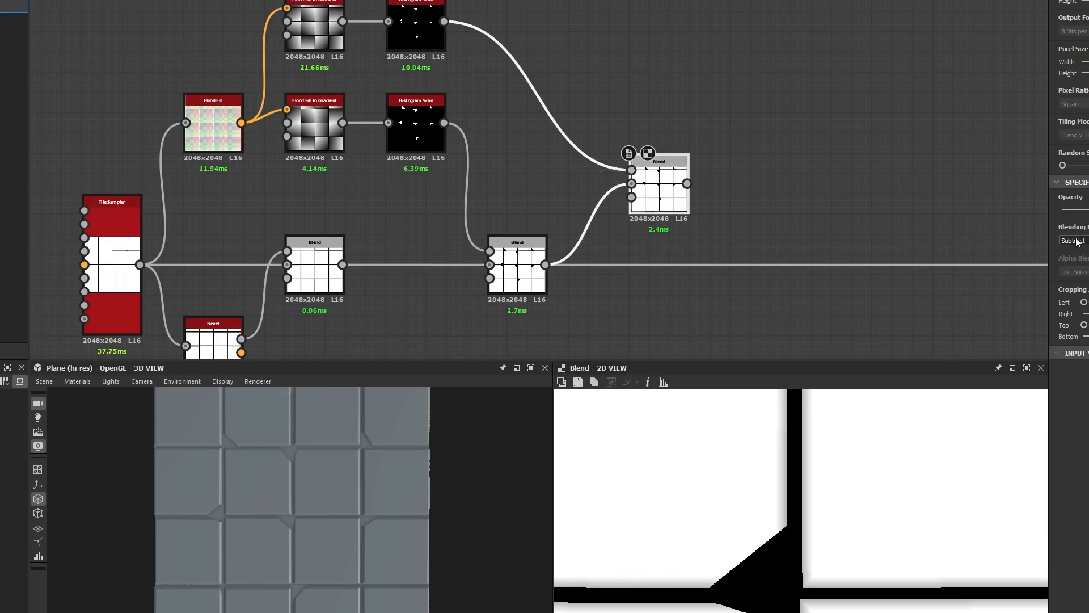
# Step: Connect the second corner Blend's output to the Levels node and align it in line right after the first corner Blend
pyautogui.moveTo(612, 107); pyautogui.dragTo(455, 80, button='middle')
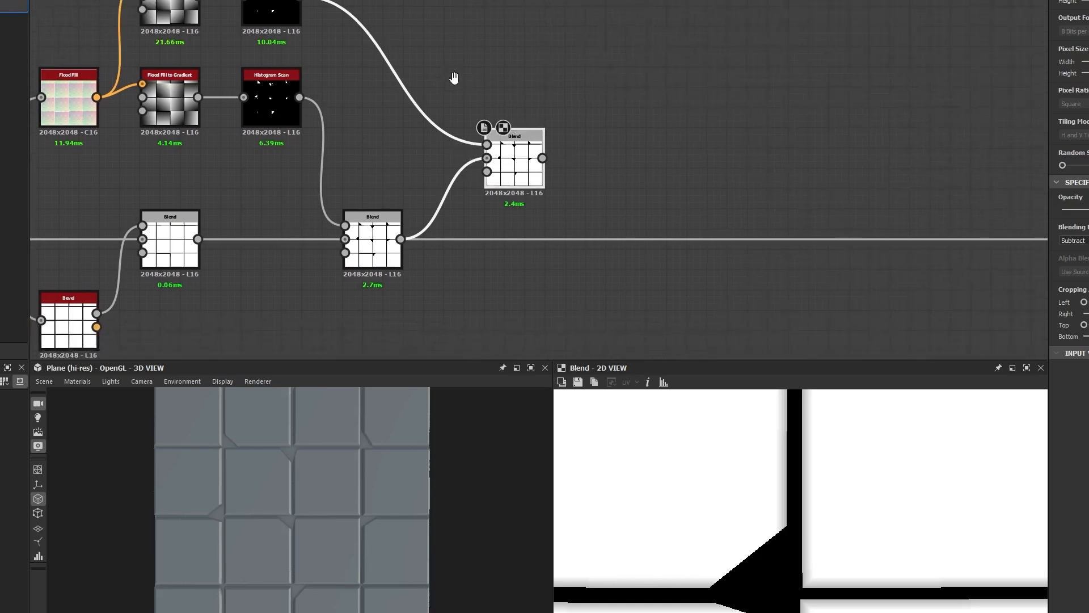
pyautogui.scroll(-3, 478, 134)
pyautogui.moveTo(472, 121); pyautogui.dragTo(803, 168)
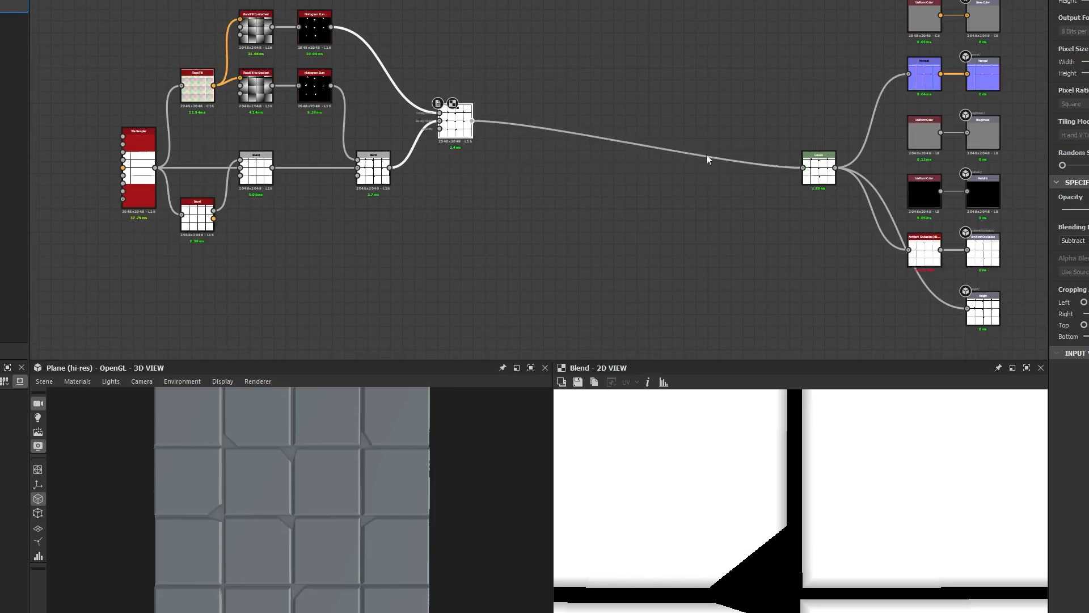
pyautogui.scroll(2, 473, 141)
pyautogui.moveTo(471, 141); pyautogui.dragTo(440, 196)
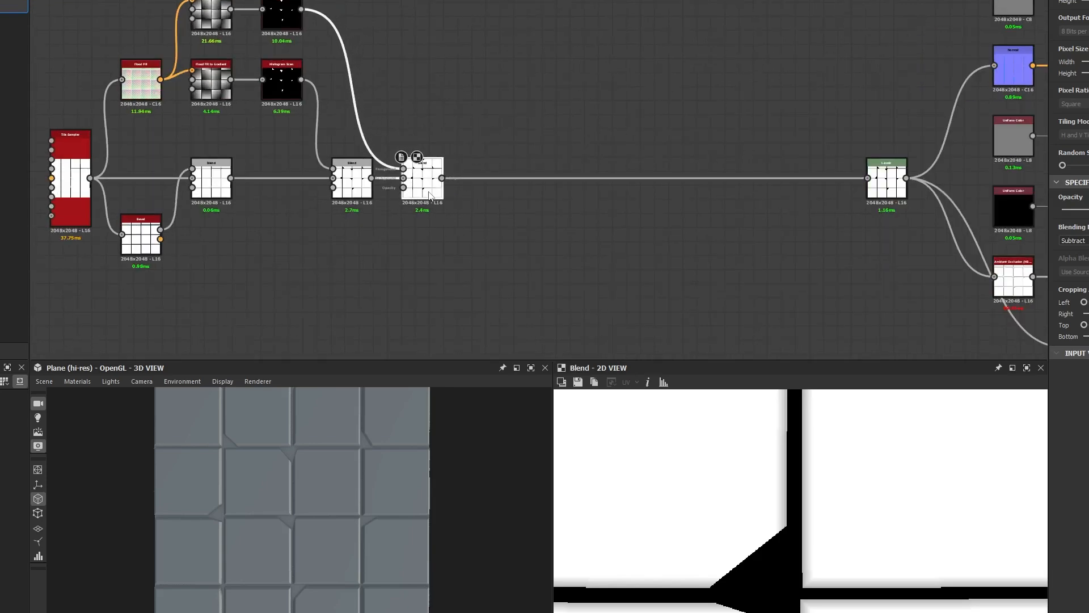
# Step: Examine the second corner Blend and both Histogram Scan nodes, viewing the lower corner mask in the 2D view
pyautogui.moveTo(421, 120); pyautogui.dragTo(550, 168, button='middle')
pyautogui.scroll(3, 489, 145)
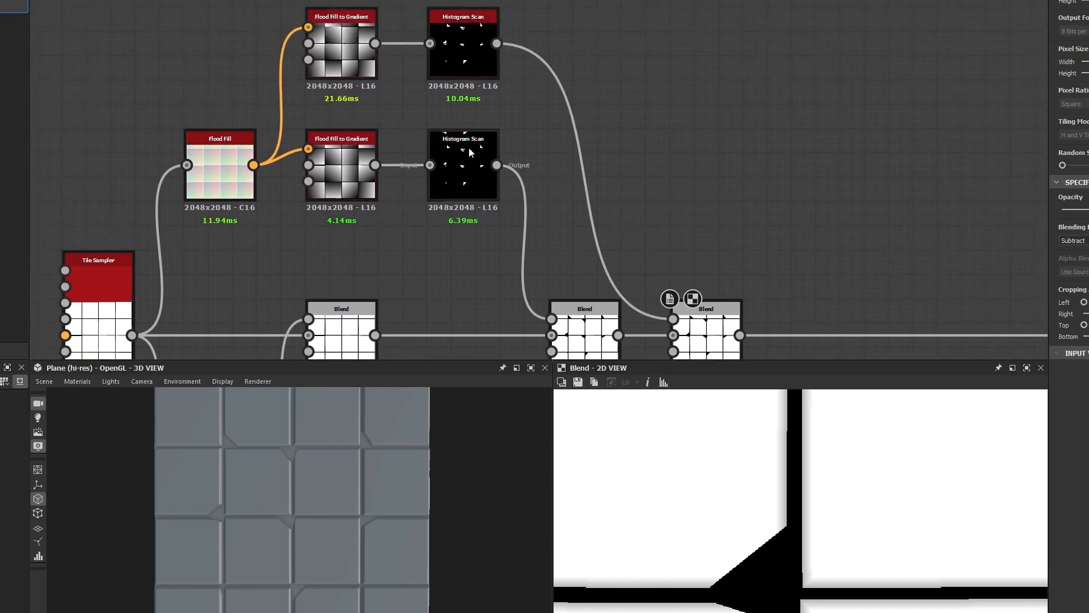
pyautogui.click(703, 330)
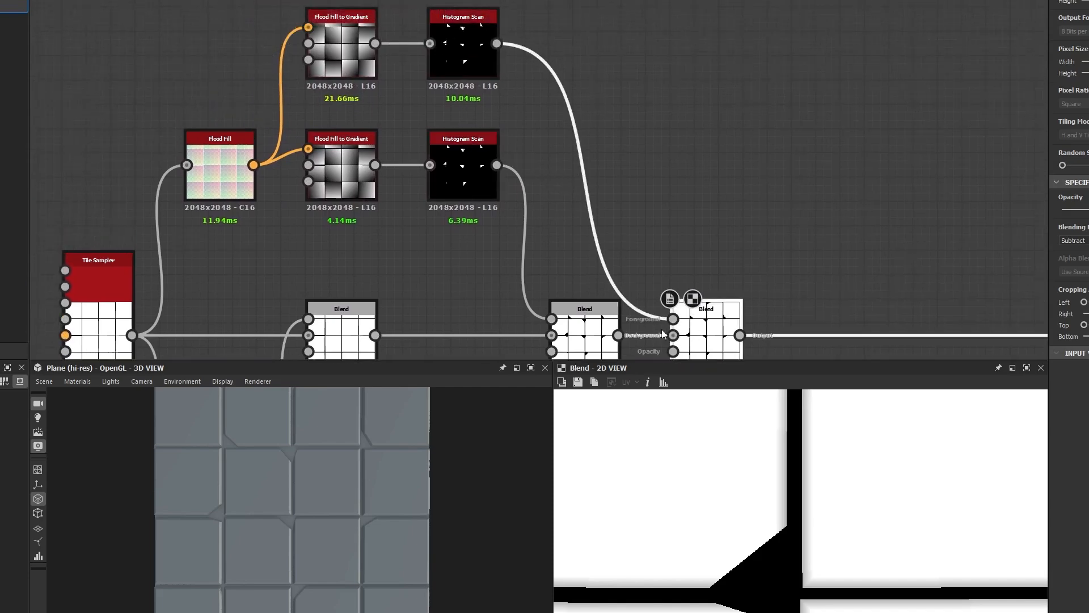
pyautogui.click(454, 66)
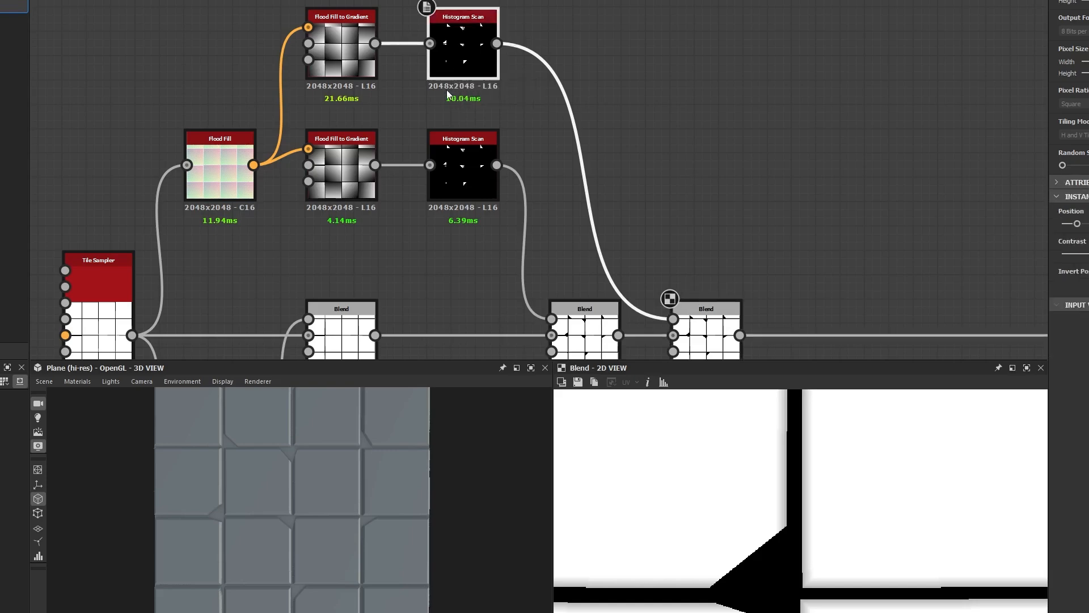
pyautogui.click(485, 173)
pyautogui.moveTo(485, 173); pyautogui.dragTo(461, 91, button='middle')
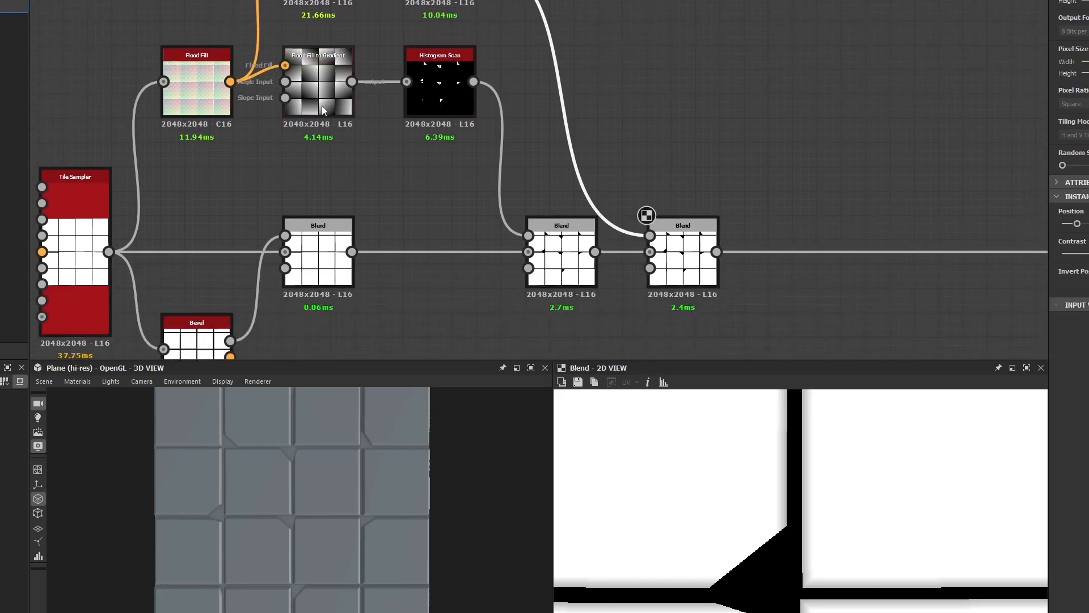
pyautogui.doubleClick(462, 92)
pyautogui.moveTo(434, 25); pyautogui.dragTo(440, 146, button='middle')
pyautogui.click(440, 90)
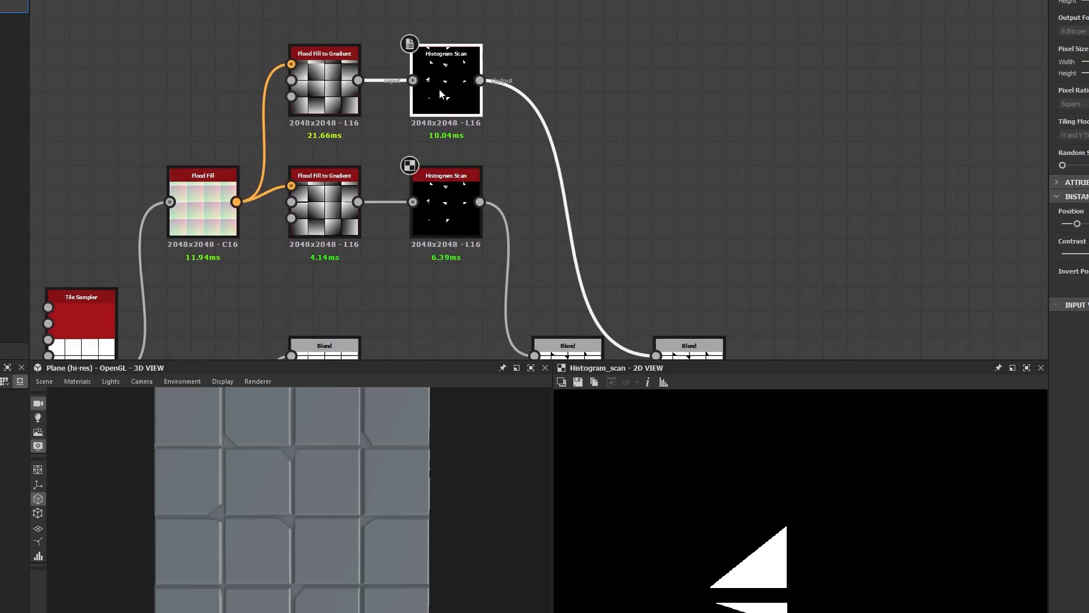
pyautogui.moveTo(440, 91); pyautogui.dragTo(425, 53, button='middle')
pyautogui.click(457, 6)
pyautogui.moveTo(490, 113); pyautogui.dragTo(524, 146, button='middle')
pyautogui.scroll(-1, 467, 74)
# Step: Compare the gradients of the two Flood Fill to Gradient nodes in the 2D view, with all tiles in sight
pyautogui.click(377, 106)
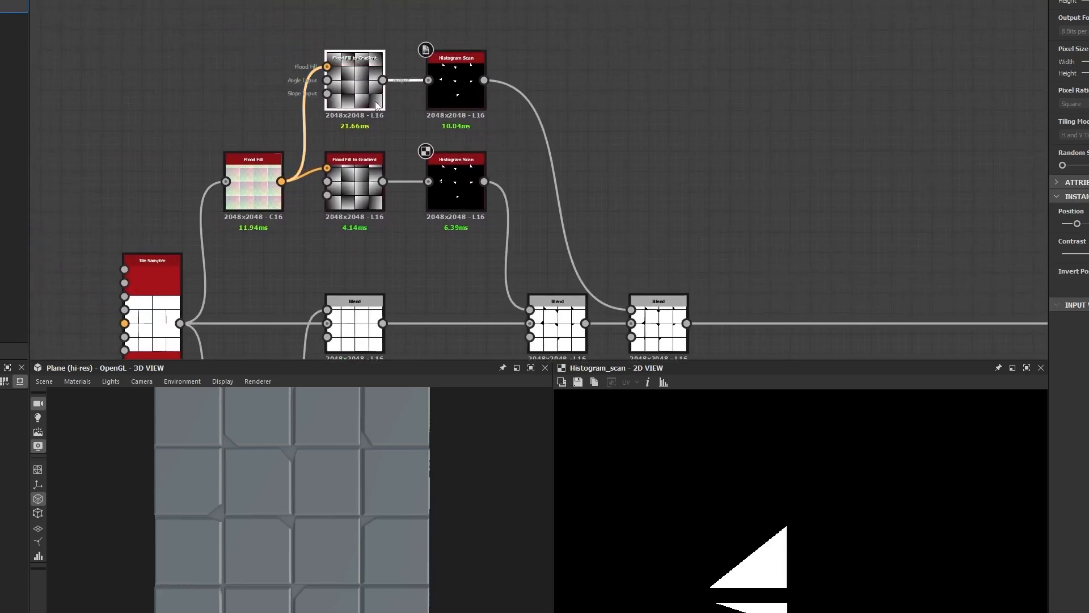
pyautogui.doubleClick(376, 103)
pyautogui.doubleClick(363, 189)
pyautogui.scroll(-5, 695, 437)
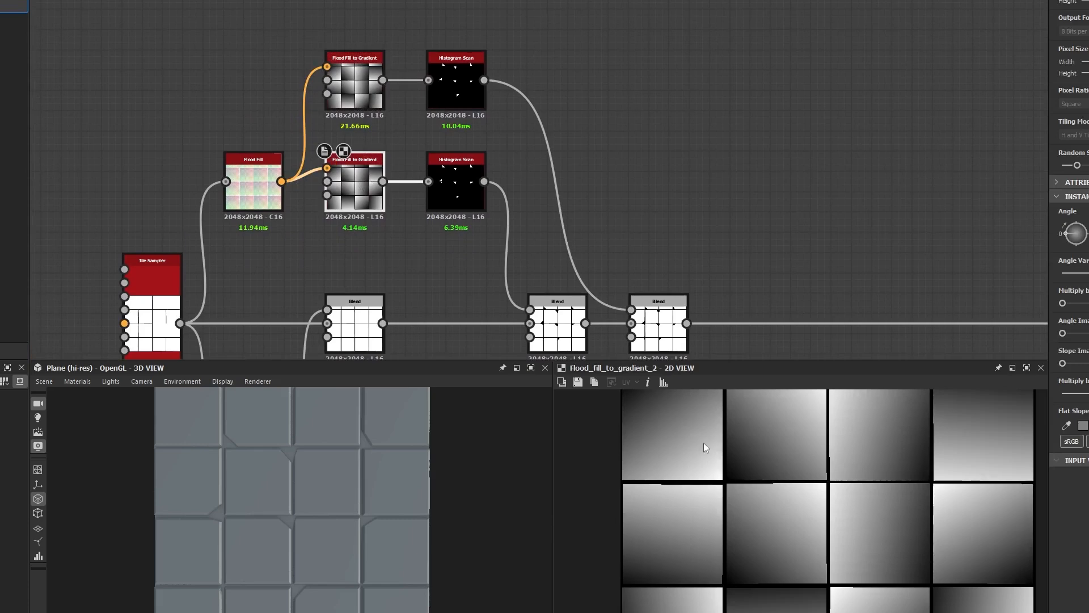
pyautogui.scroll(-2, 704, 442)
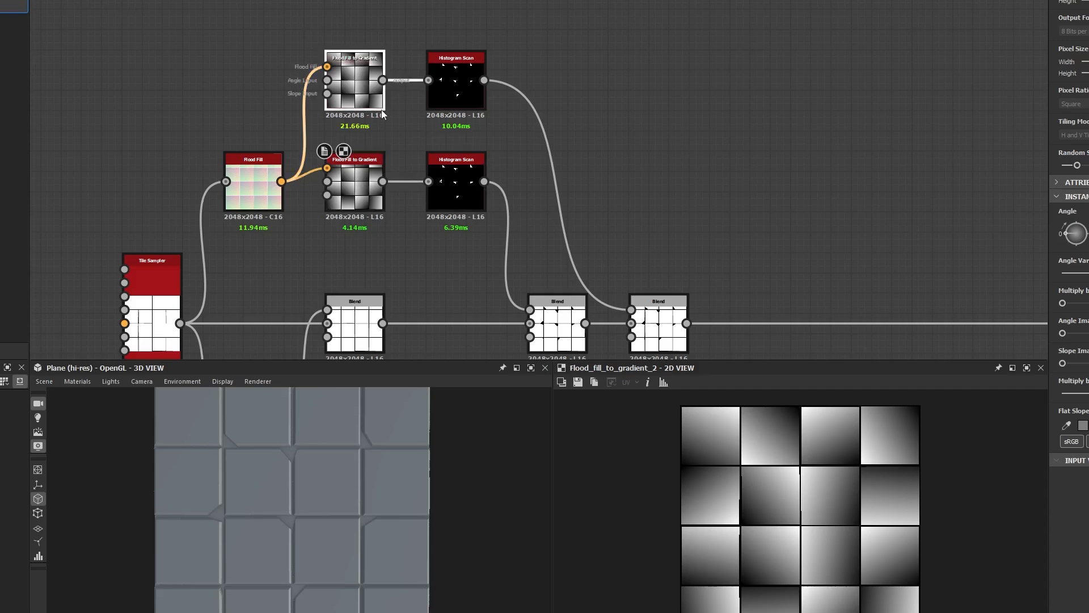
pyautogui.click(355, 85)
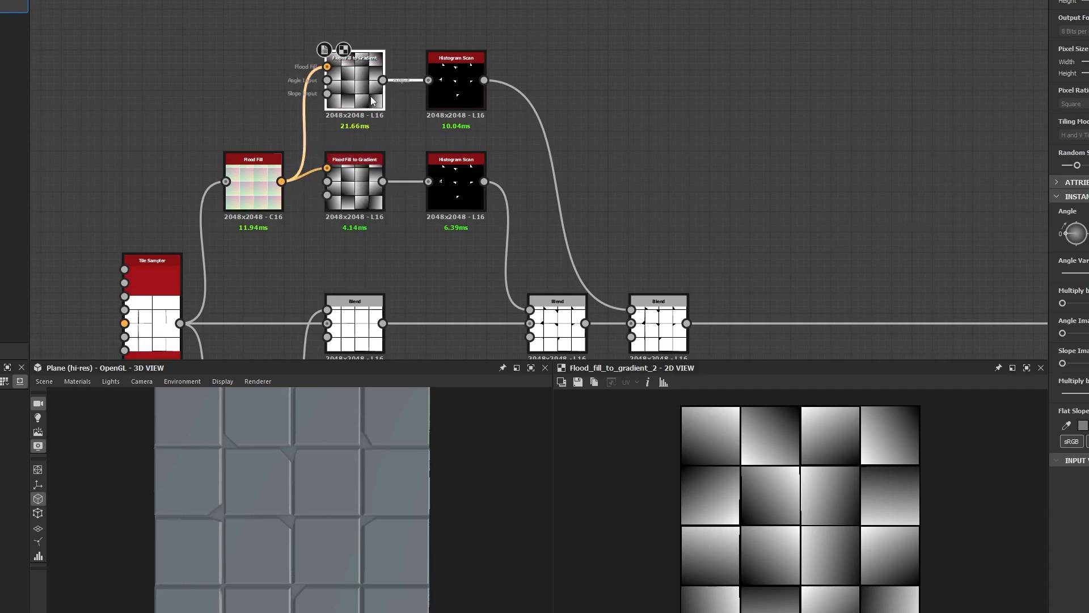
# Step: Preview the upper Histogram Scan and change the random seed of the upper Flood Fill to Gradient to vary its corner cuts
pyautogui.click(454, 91)
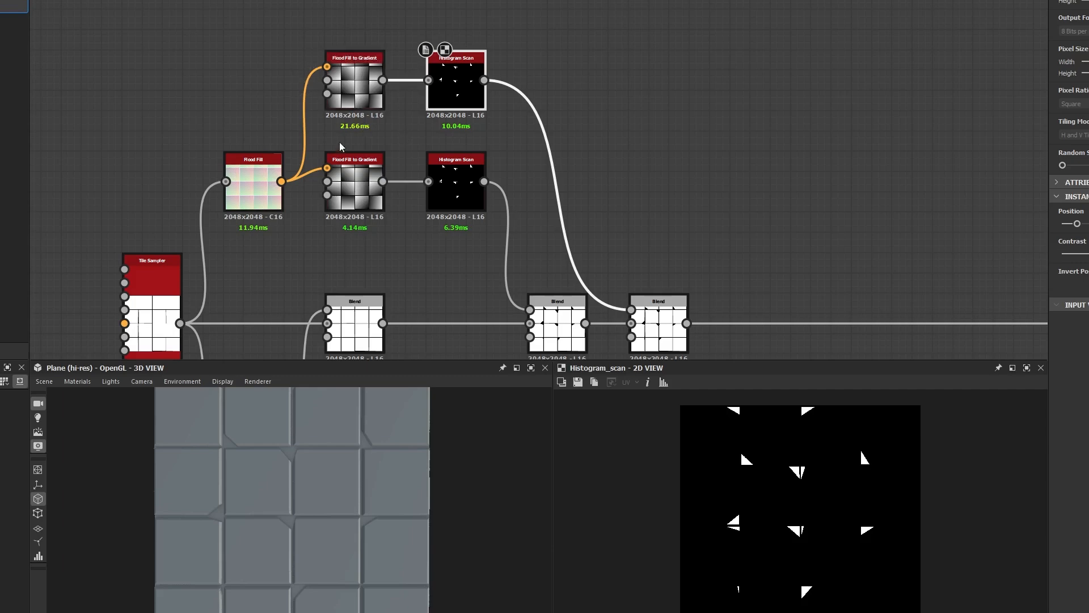
pyautogui.click(345, 86)
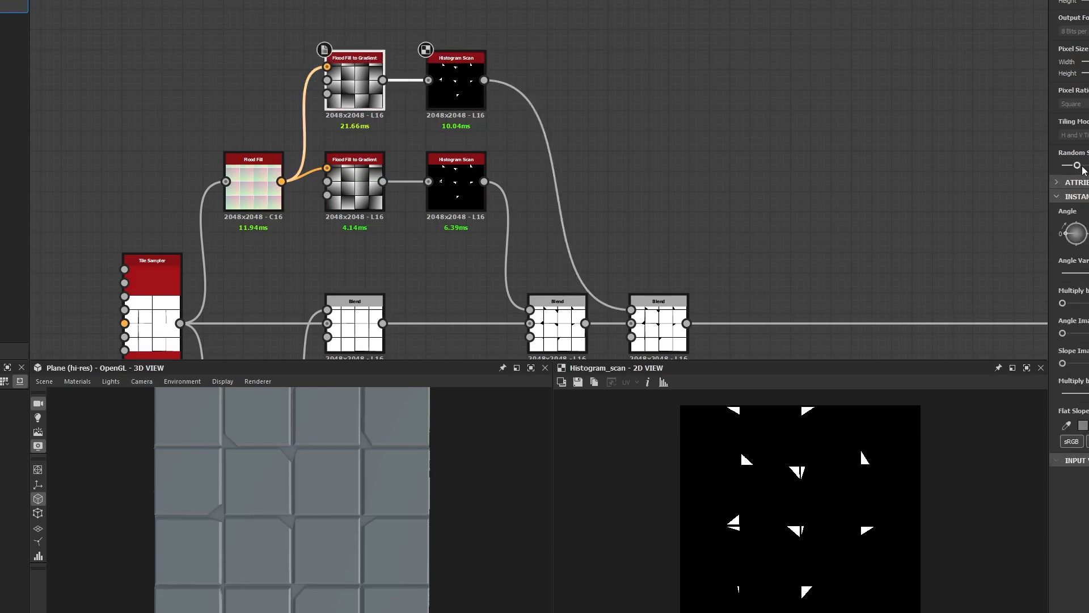
pyautogui.click(1084, 170)
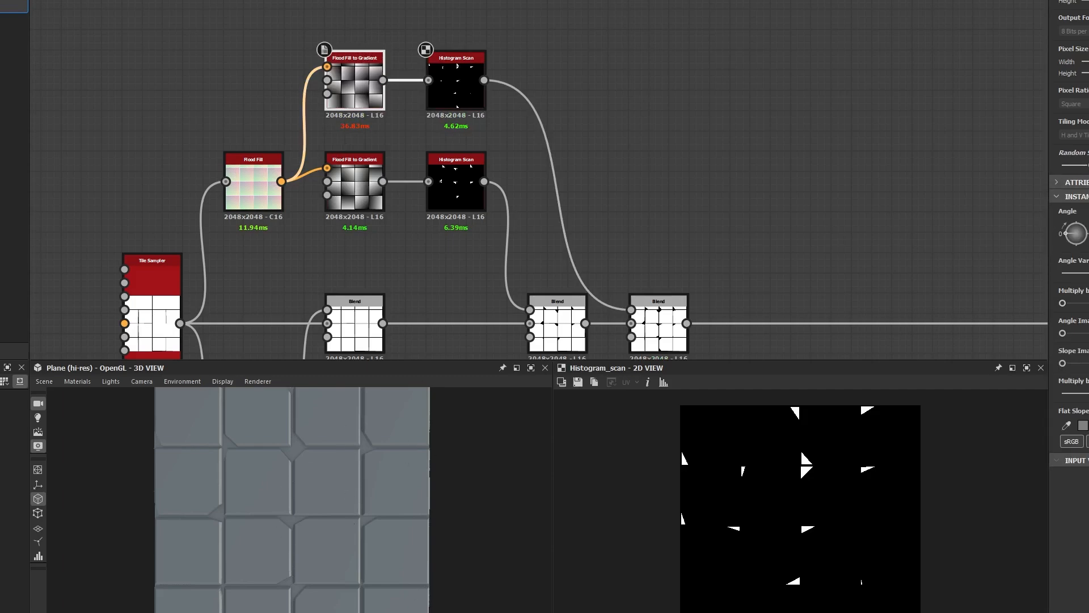
pyautogui.moveTo(1086, 167); pyautogui.dragTo(1088, 166)
# Step: Compare the corner masks of the upper and lower Histogram Scan nodes in the 2D view
pyautogui.click(471, 97)
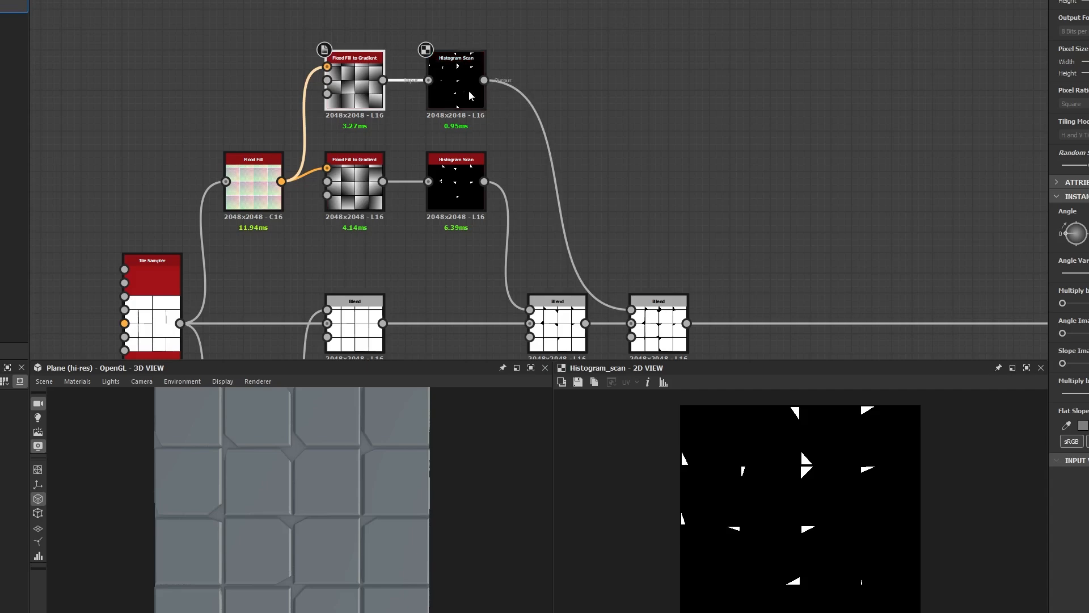
pyautogui.doubleClick(462, 183)
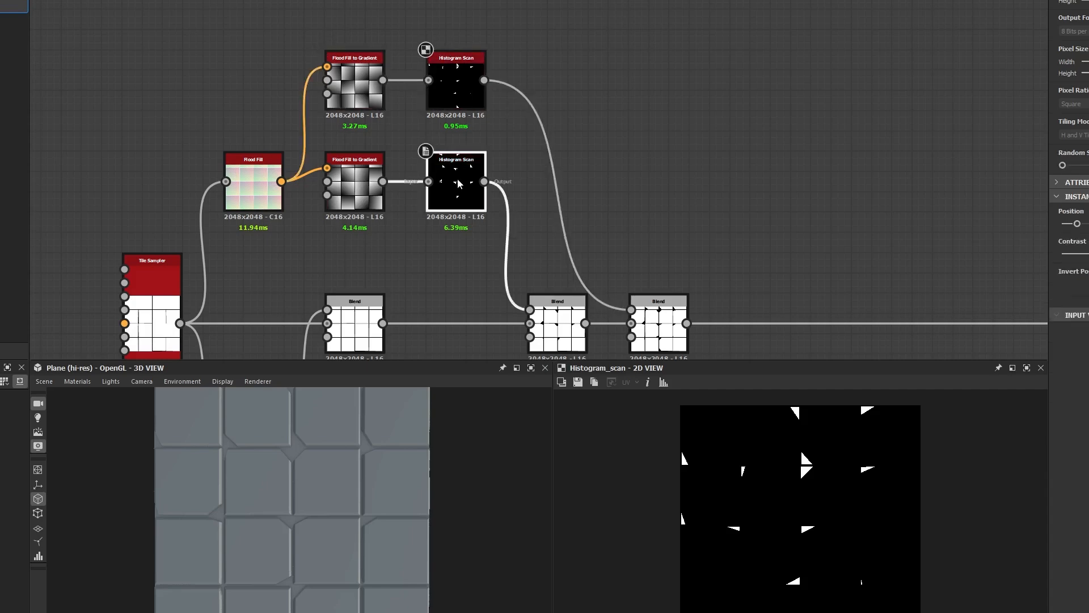
pyautogui.click(466, 122)
pyautogui.doubleClick(457, 86)
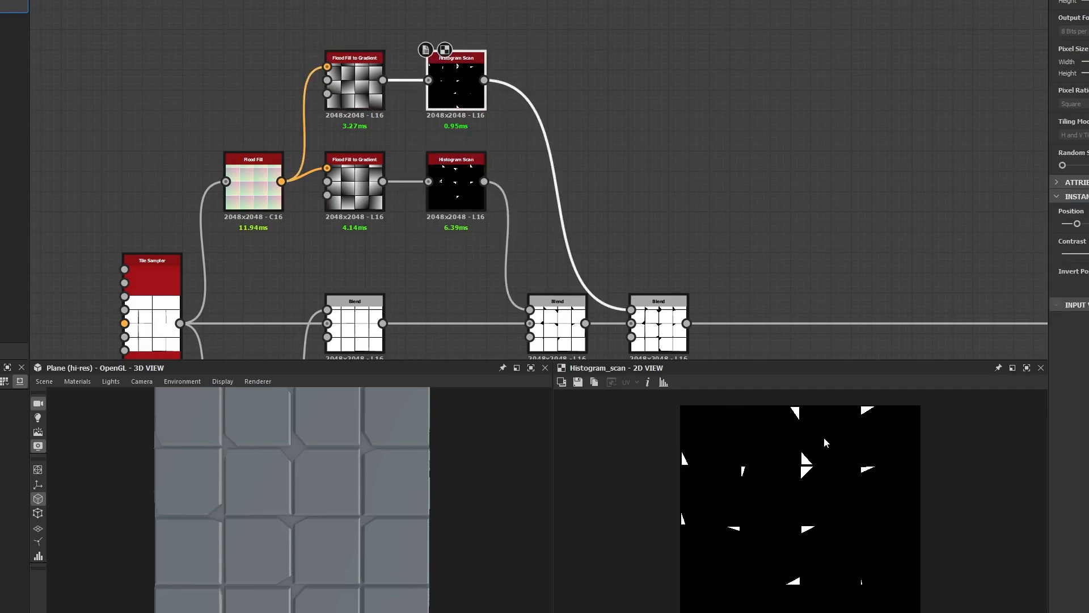
pyautogui.doubleClick(459, 188)
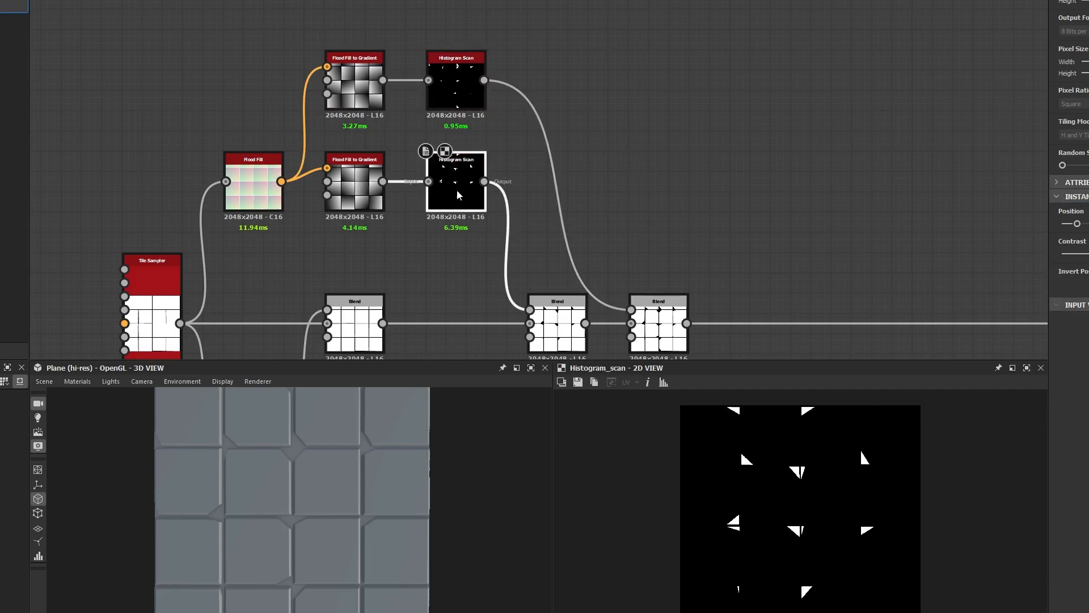
pyautogui.doubleClick(456, 85)
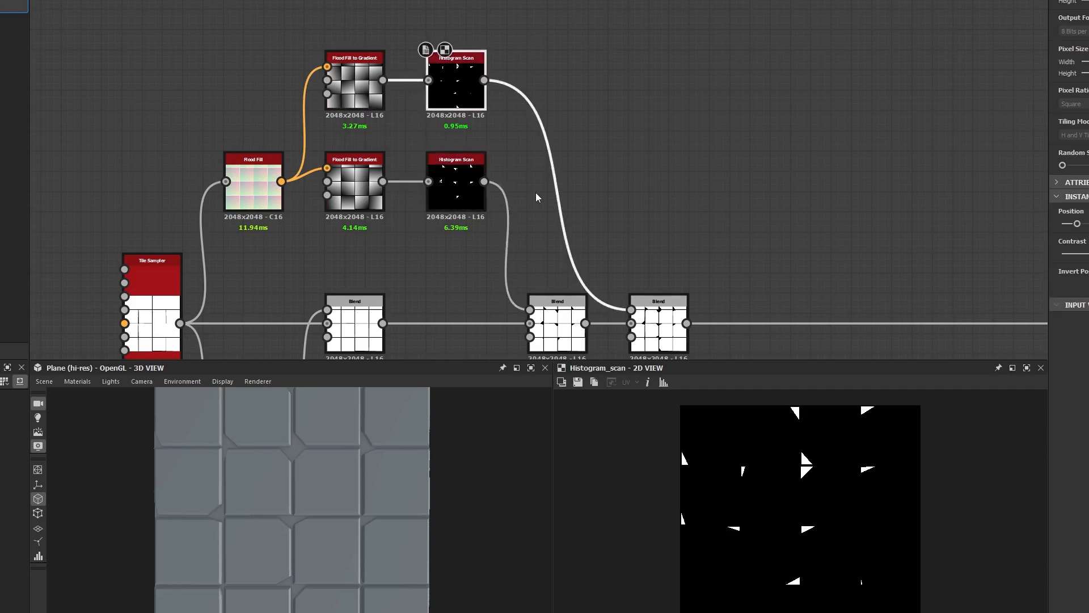
# Step: Preview the second corner Blend in 2D and inspect the cut tile corners up close in the 3D view
pyautogui.moveTo(667, 276); pyautogui.dragTo(653, 192, button='middle')
pyautogui.doubleClick(645, 244)
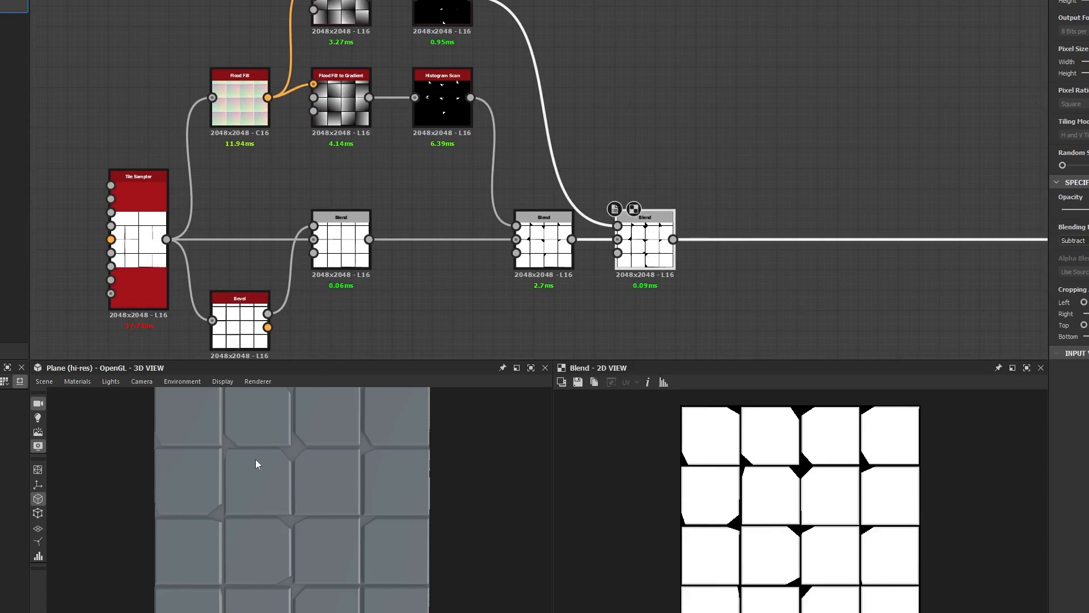
pyautogui.scroll(10, 256, 464)
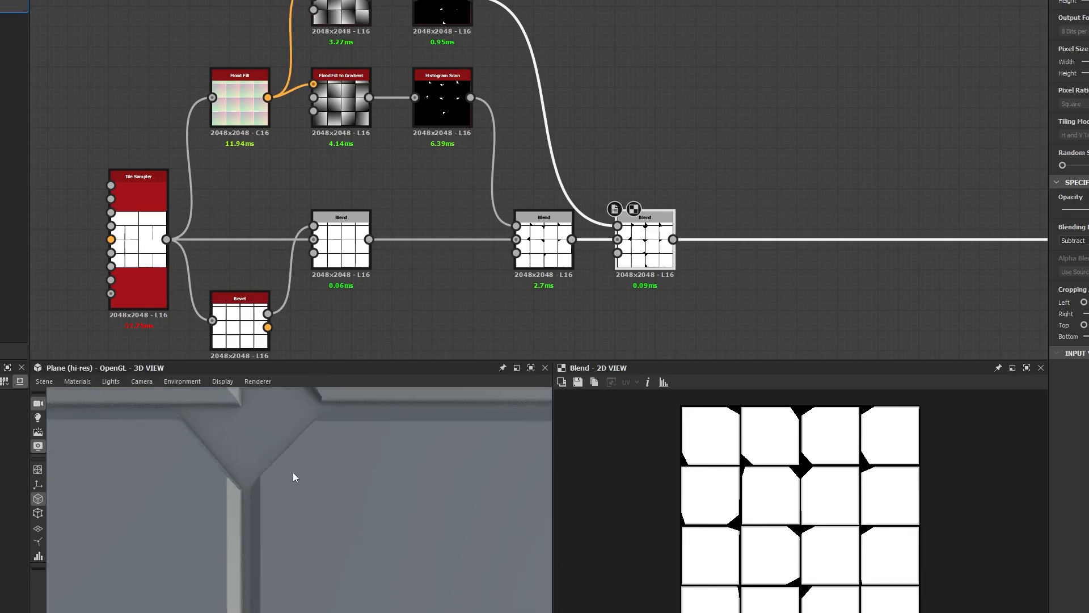
pyautogui.moveTo(293, 477); pyautogui.dragTo(218, 498)
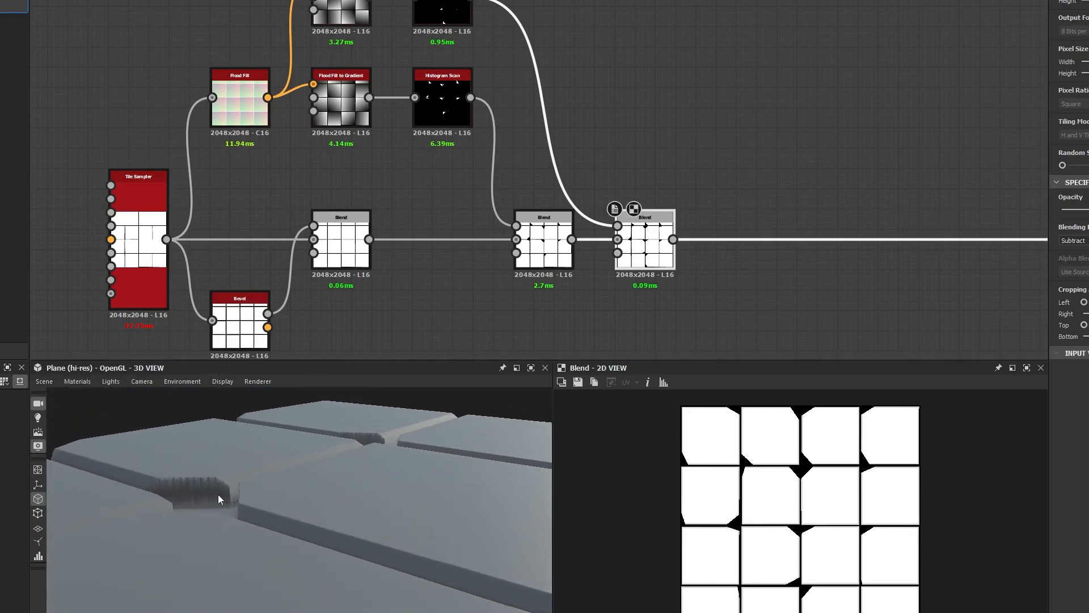
pyautogui.moveTo(308, 482); pyautogui.dragTo(261, 597)
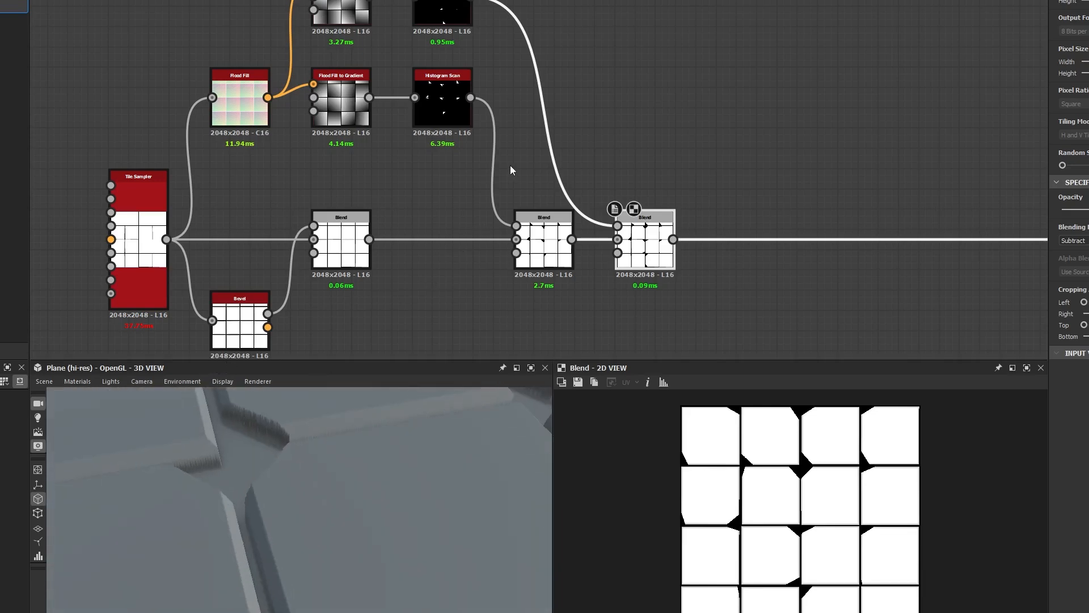
# Step: Disable the second corner Blend node so the first corner Blend passes straight through to Levels
pyautogui.scroll(-1, 613, 132)
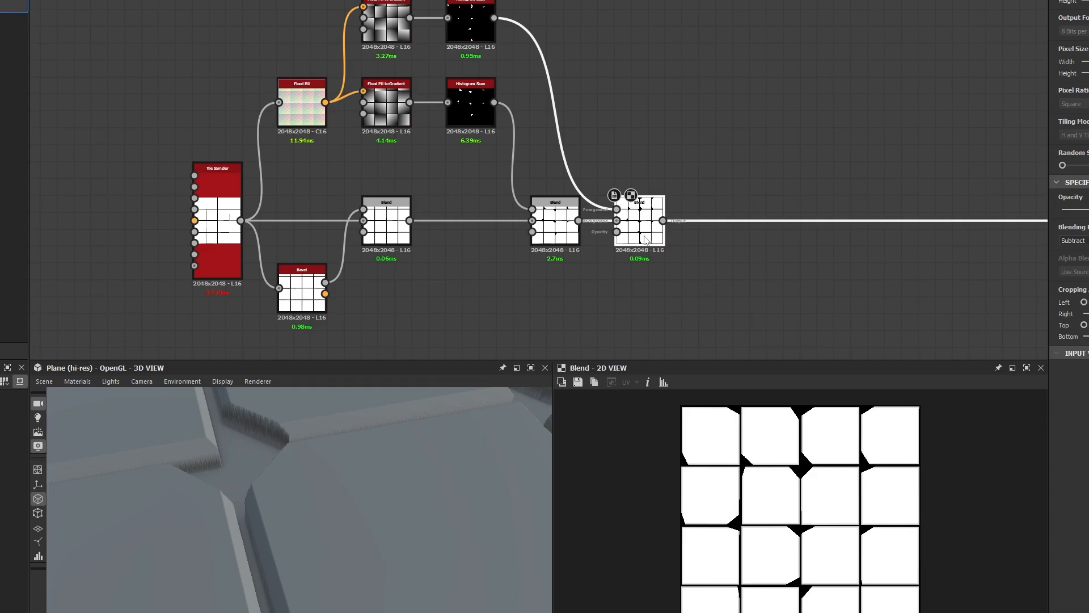
pyautogui.hotkey('ctrl', 'b')
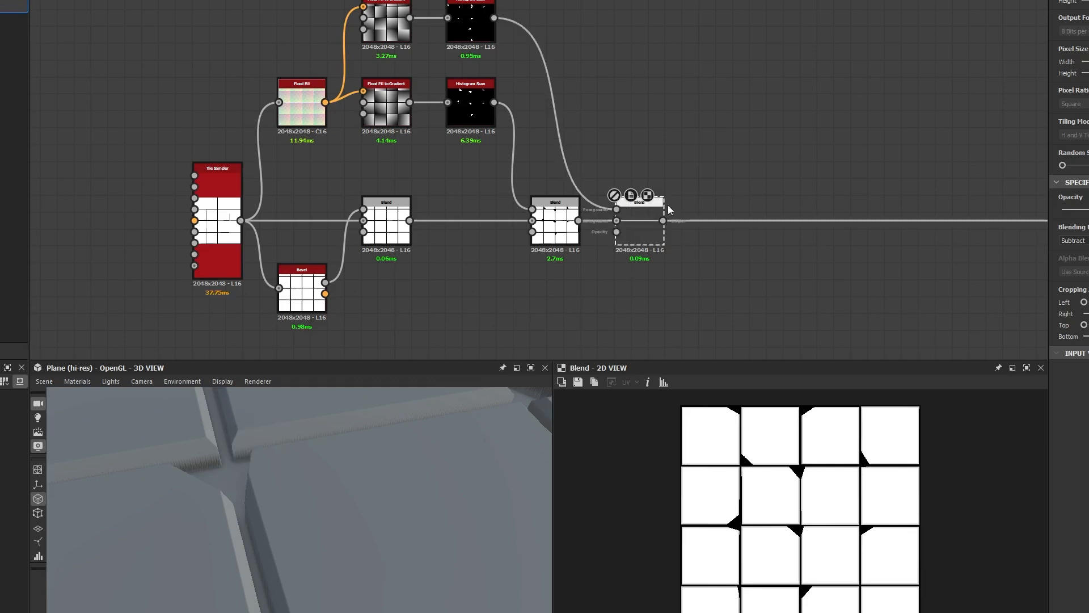
pyautogui.moveTo(702, 160); pyautogui.dragTo(594, 291)
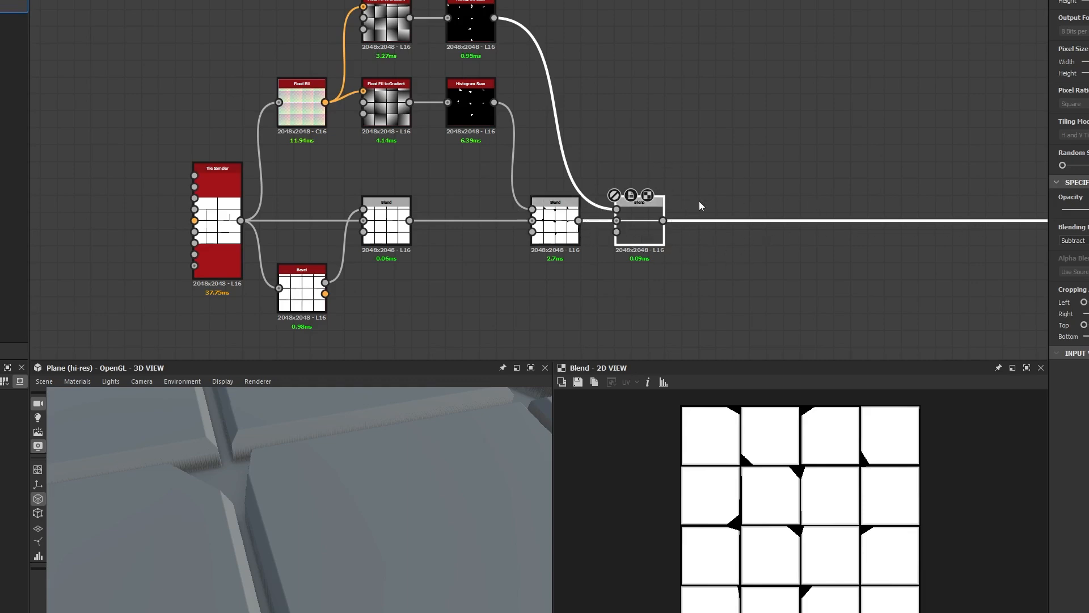
pyautogui.moveTo(685, 153); pyautogui.dragTo(597, 298)
pyautogui.moveTo(597, 299); pyautogui.dragTo(597, 299)
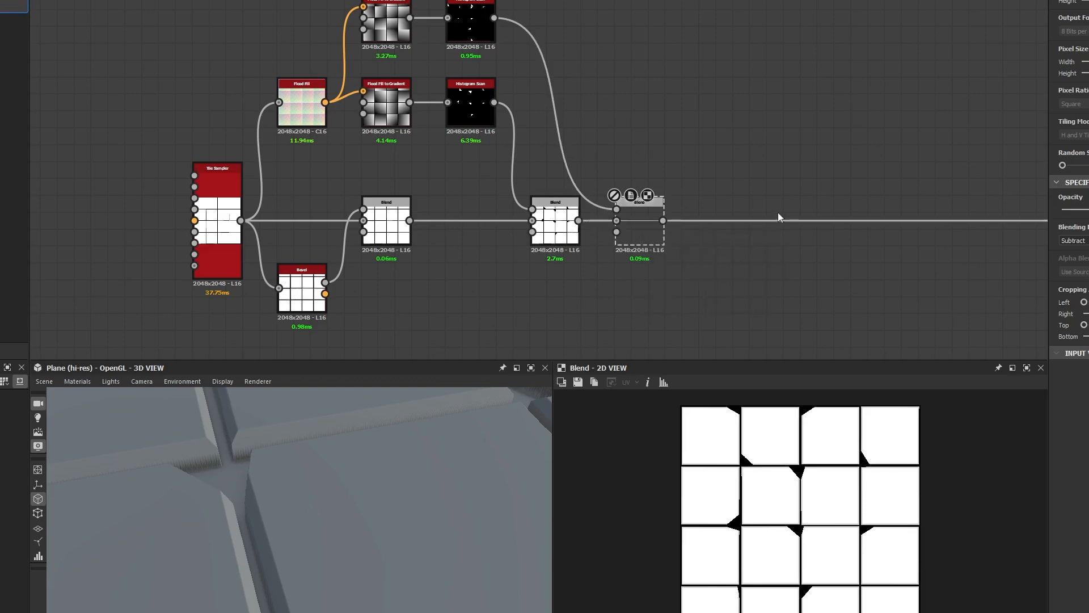
# Step: Show the first corner Blend's properties and preview its output in the 2D view
pyautogui.click(636, 225)
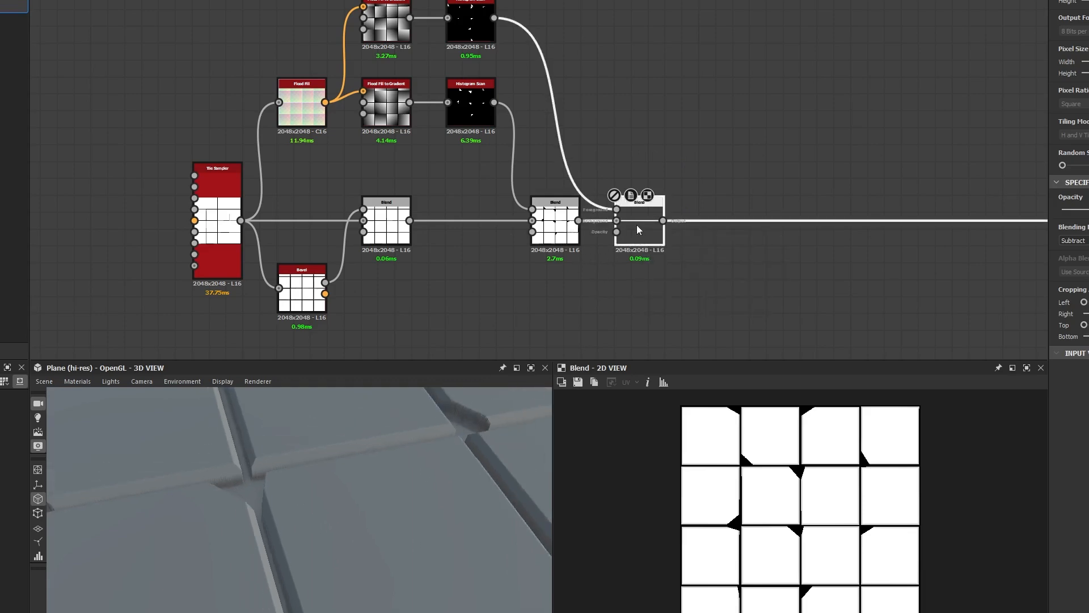
pyautogui.click(570, 237)
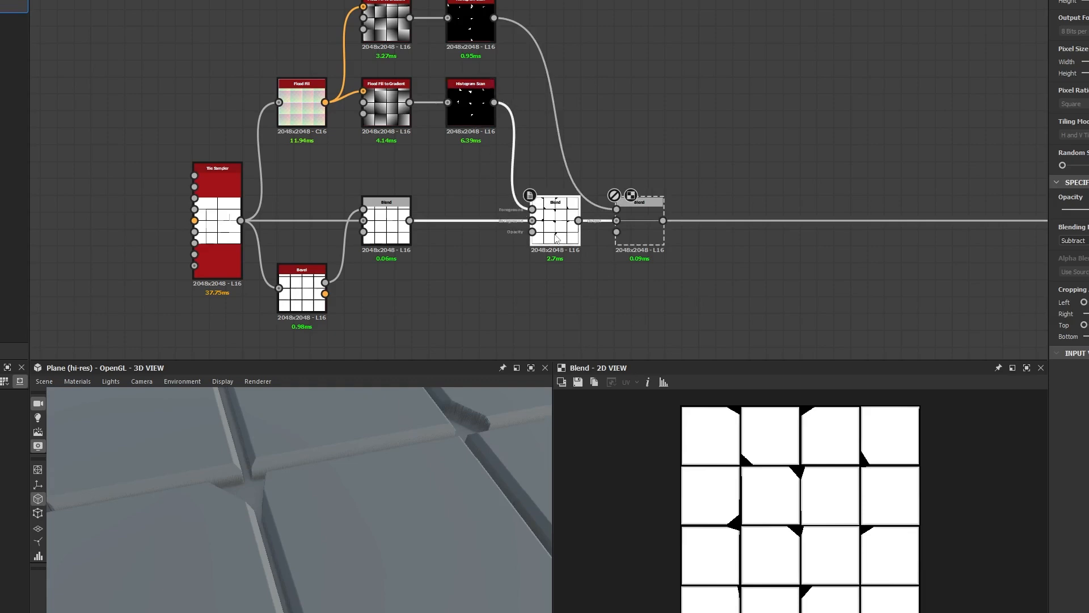
pyautogui.doubleClick(556, 237)
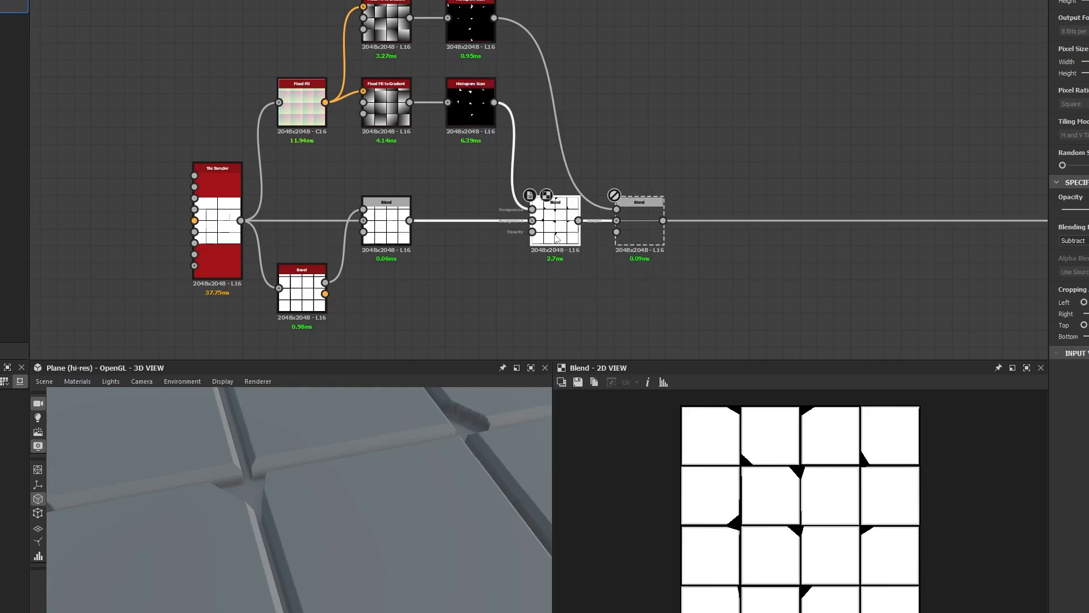
# Step: Soften the cut corner edges by slightly lowering the Contrast of the lower Histogram Scan, checking the tiles in 2D and 3D
pyautogui.click(479, 111)
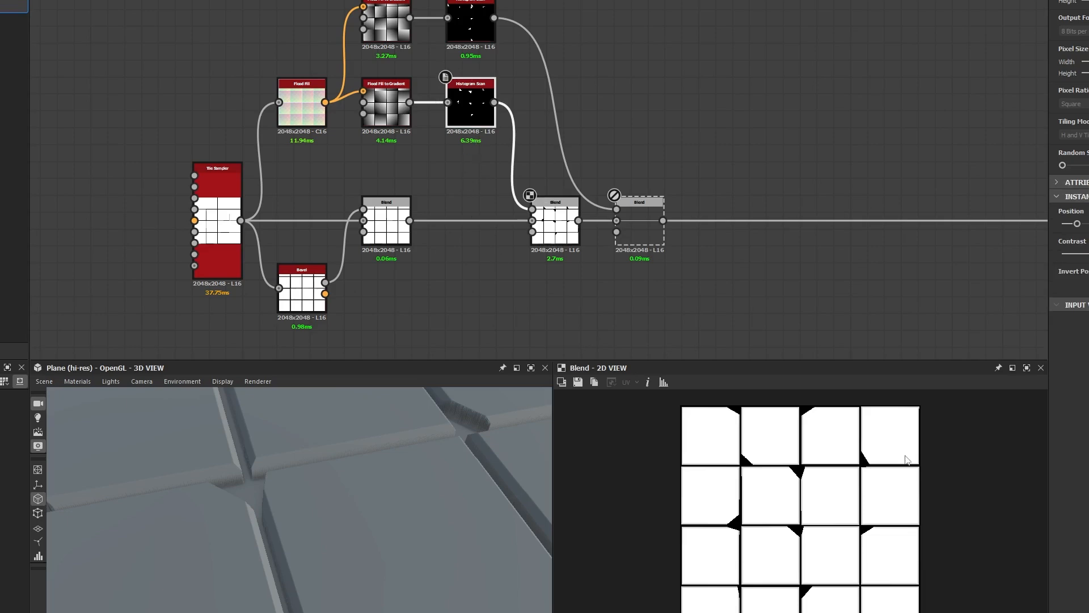
pyautogui.scroll(2, 806, 466)
pyautogui.scroll(4, 806, 466)
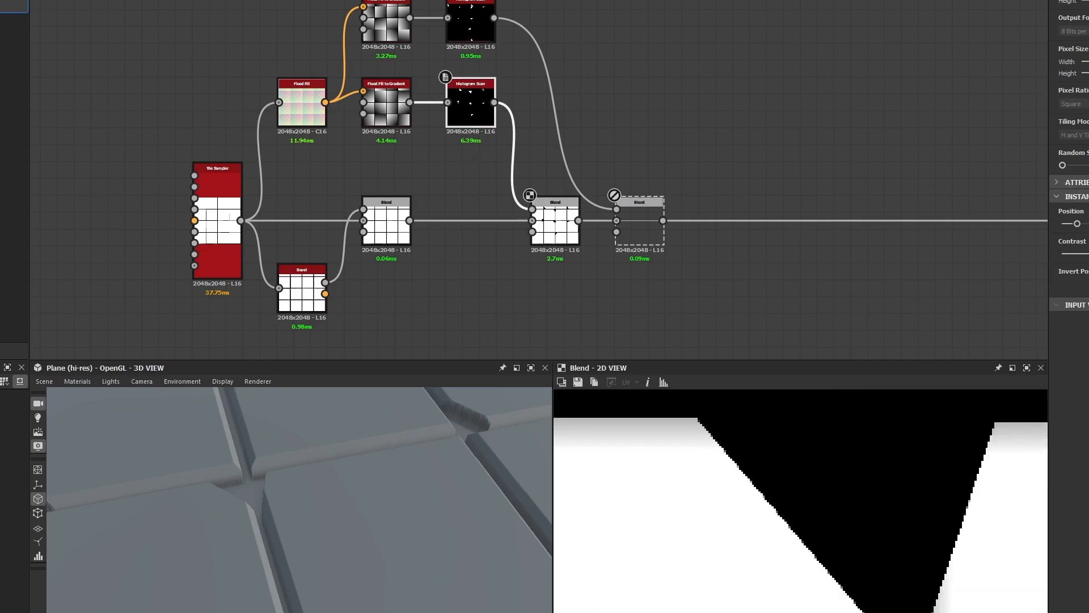
pyautogui.moveTo(1088, 254); pyautogui.dragTo(1087, 253)
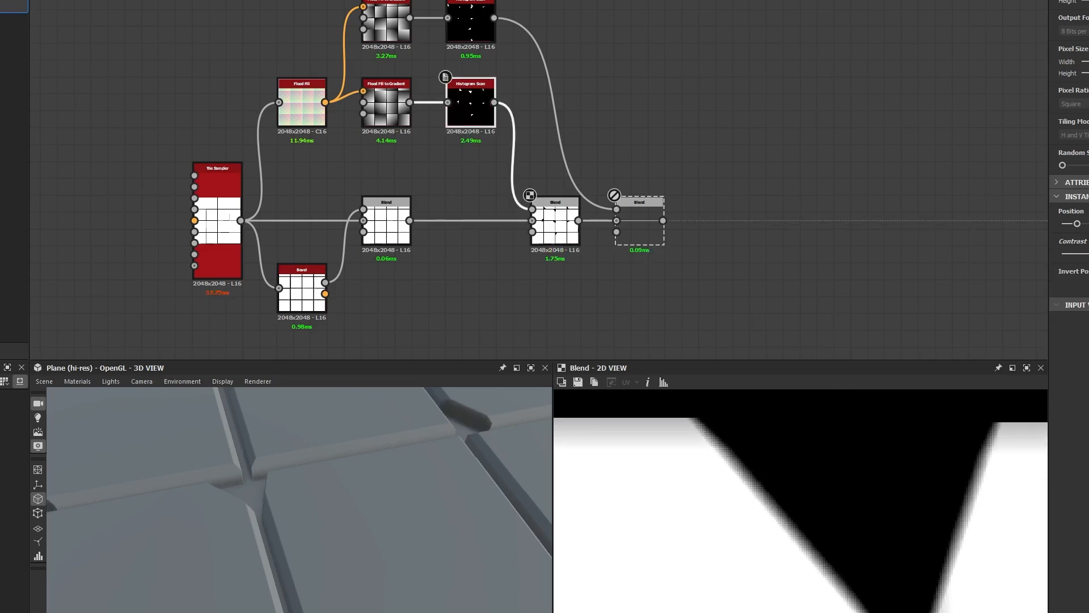
pyautogui.moveTo(468, 454); pyautogui.dragTo(368, 596)
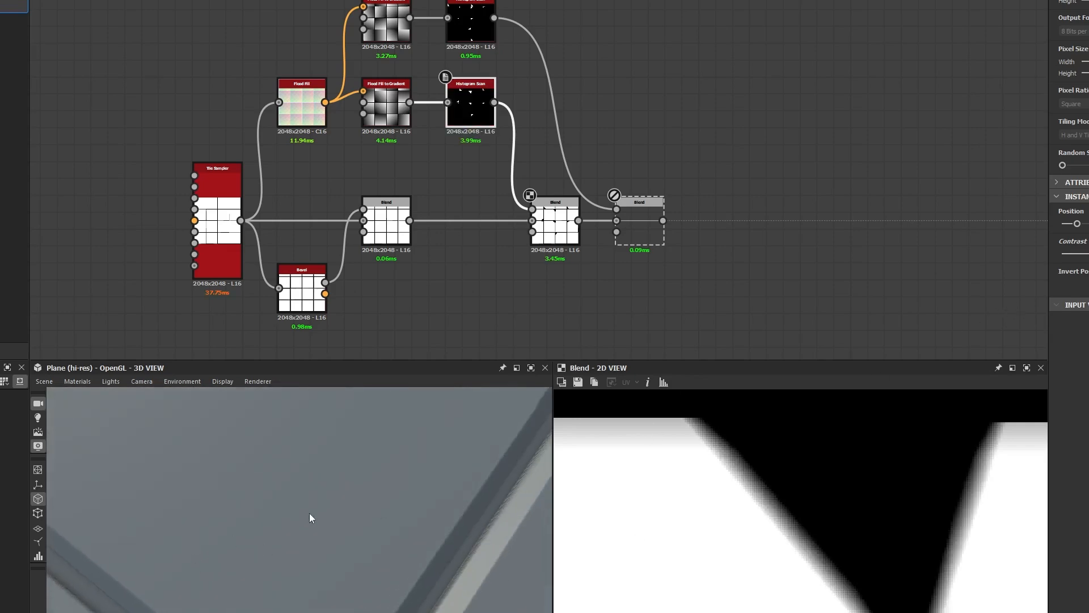
pyautogui.scroll(-4, 317, 517)
pyautogui.moveTo(327, 518); pyautogui.dragTo(332, 485)
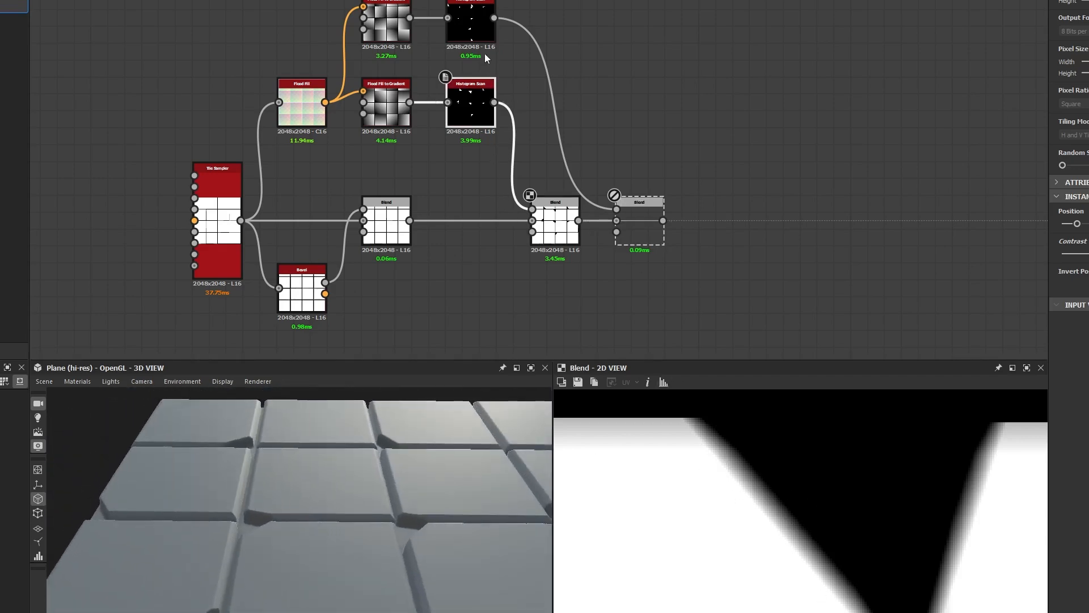
# Step: Re-enable the second corner Blend node and view the tiles from above in the 3D view
pyautogui.click(645, 222)
pyautogui.moveTo(646, 222); pyautogui.dragTo(578, 189, button='middle')
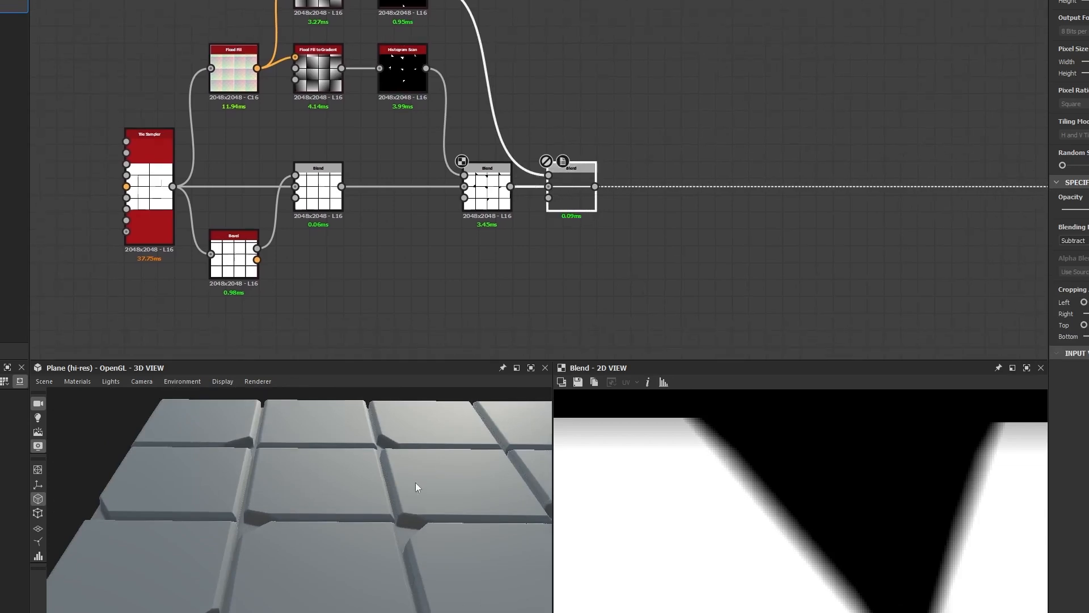
pyautogui.moveTo(416, 483); pyautogui.dragTo(420, 533)
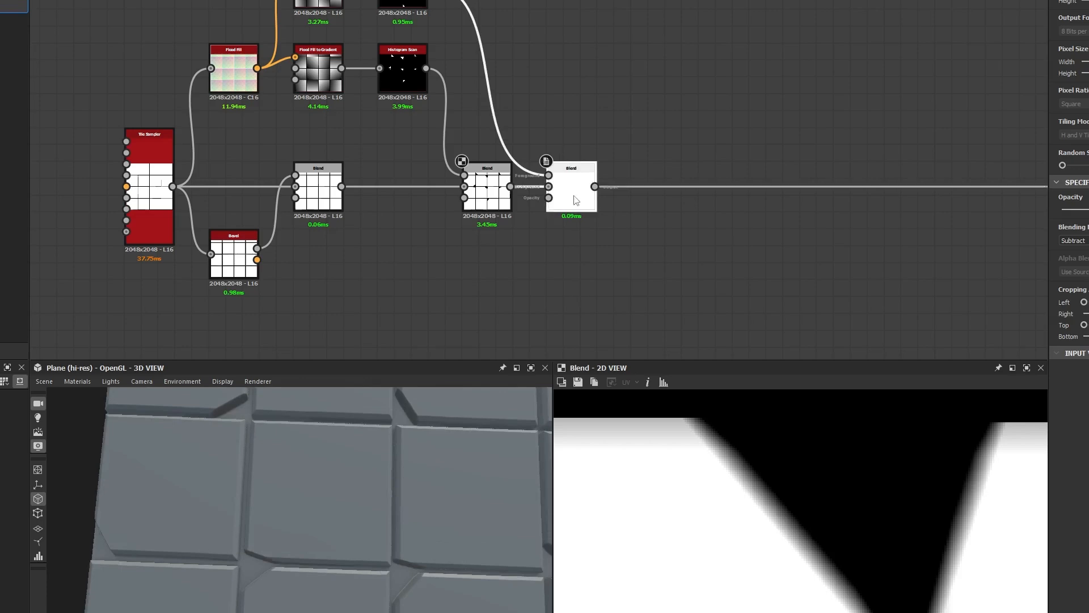
# Step: Lower the upper Histogram Scan's Contrast to match the lower one, and check the second corner Blend in 2D and 3D
pyautogui.click(403, 71)
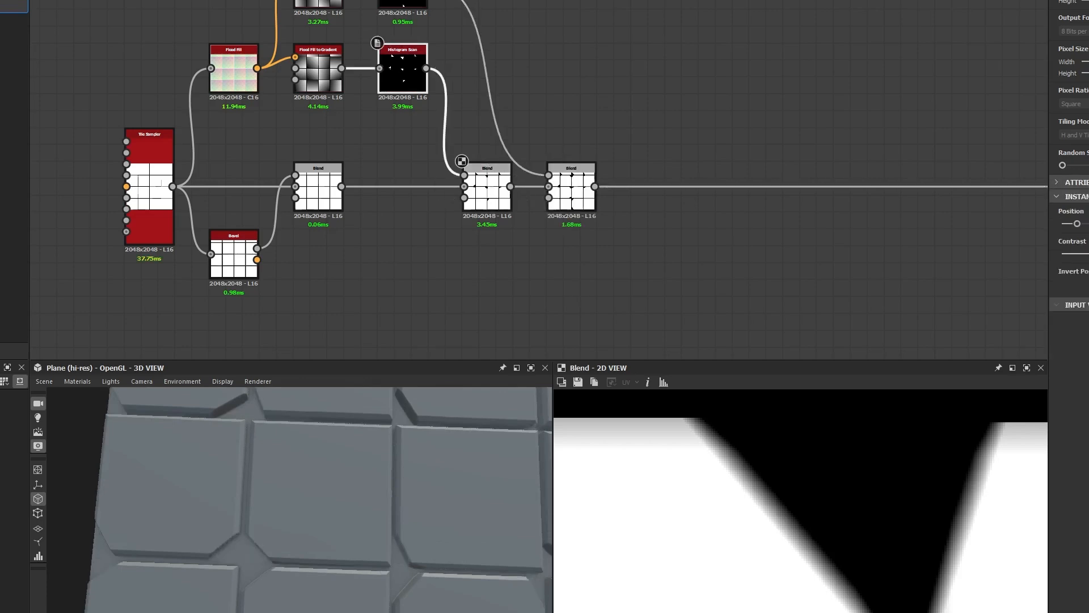
pyautogui.click(403, 5)
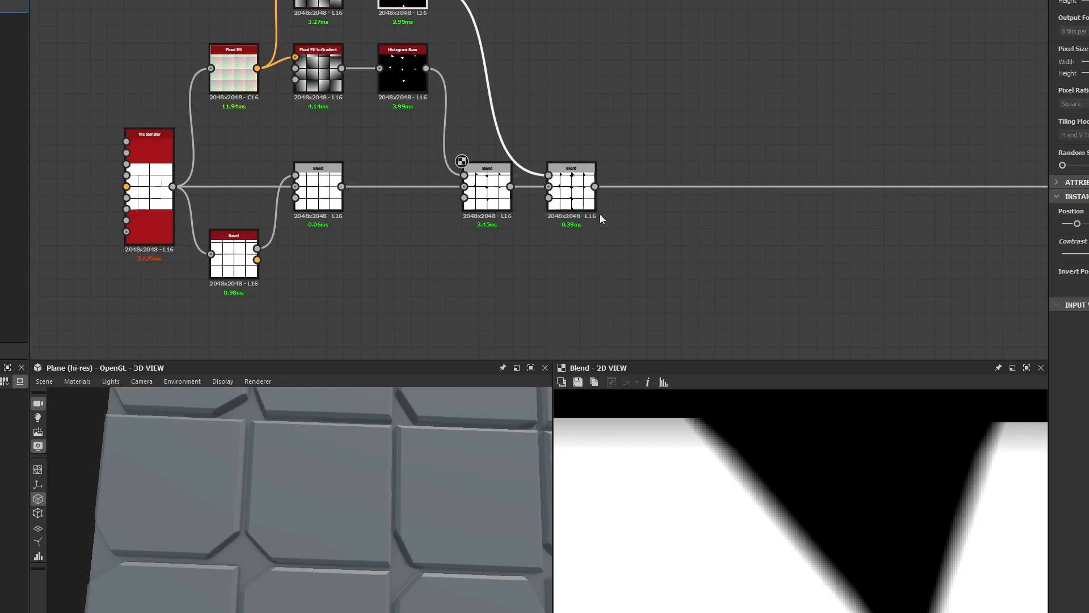
pyautogui.click(567, 206)
pyautogui.moveTo(416, 522); pyautogui.dragTo(378, 466)
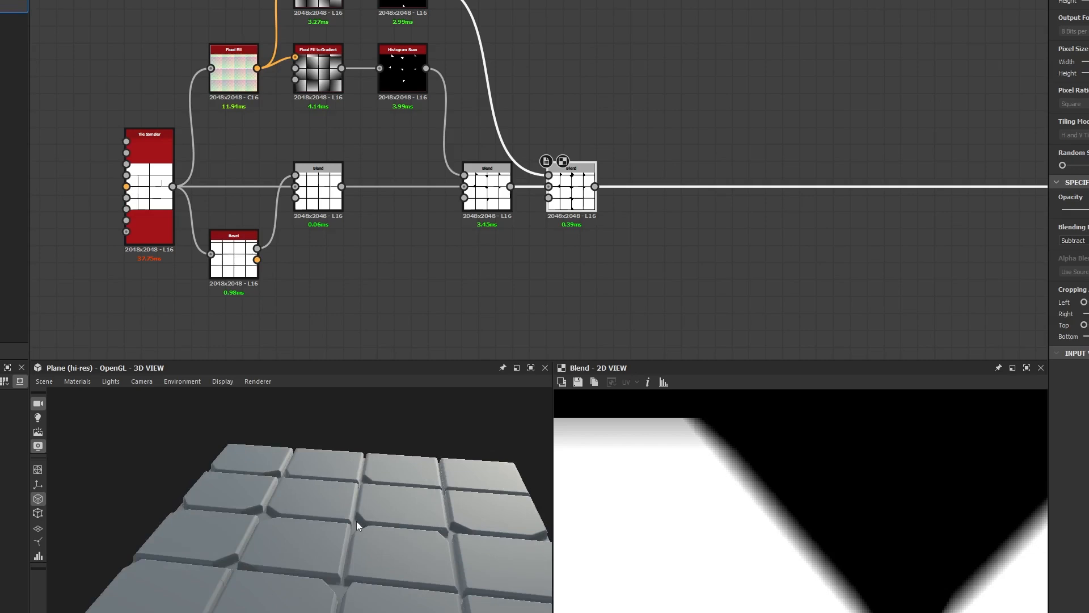
pyautogui.moveTo(462, 476); pyautogui.dragTo(413, 454)
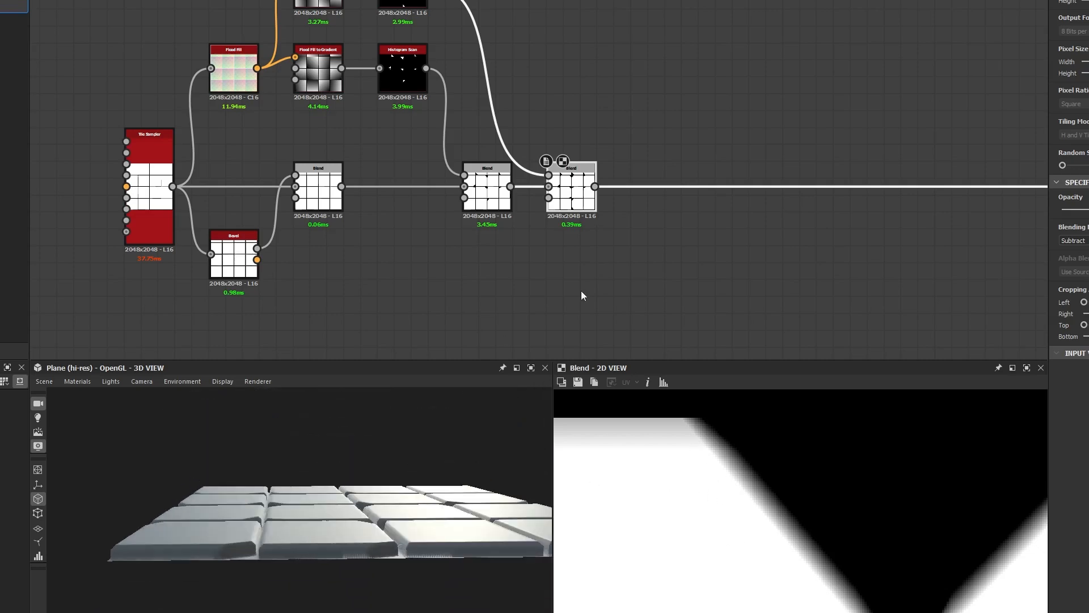
# Step: Compare the masks of both Histogram Scan nodes with the second corner Blend's output in the 2D view
pyautogui.moveTo(636, 256); pyautogui.dragTo(619, 339, button='middle')
pyautogui.moveTo(495, 74); pyautogui.dragTo(527, 84, button='middle')
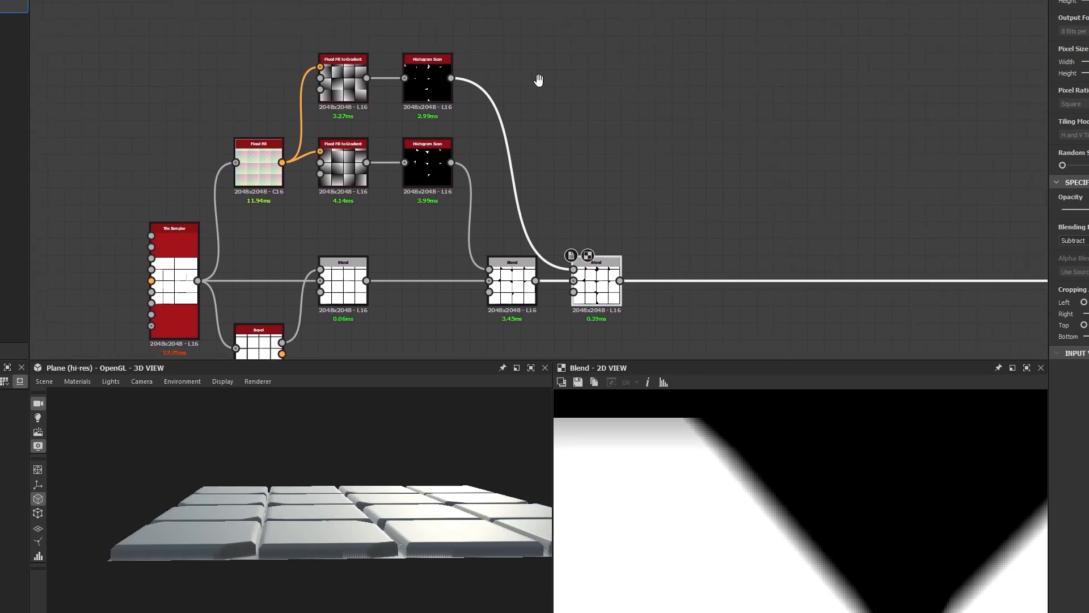
pyautogui.click(474, 24)
pyautogui.click(428, 82)
pyautogui.click(428, 167)
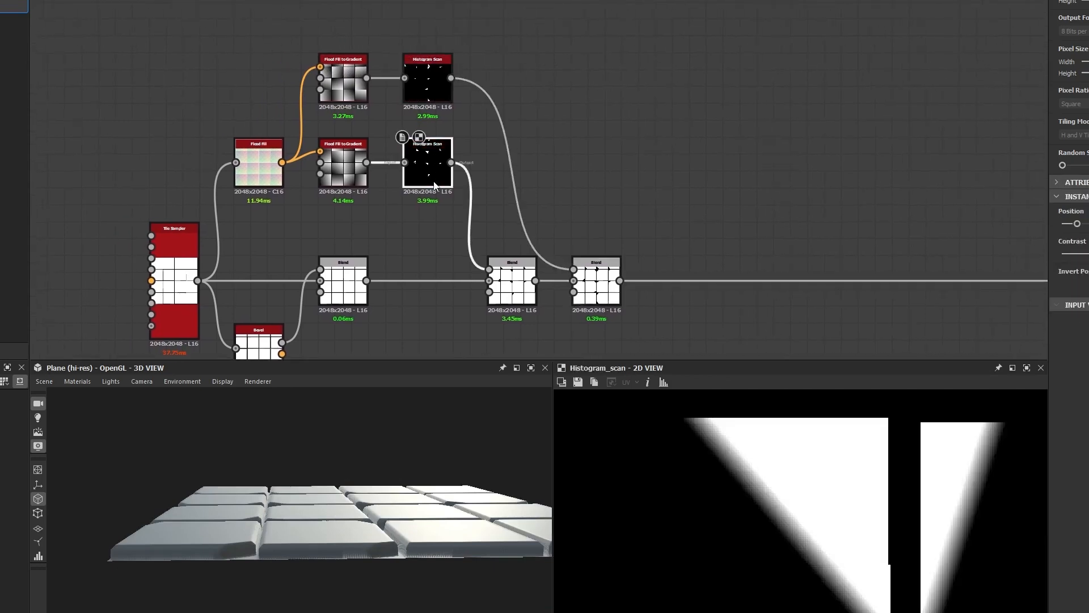
pyautogui.click(593, 280)
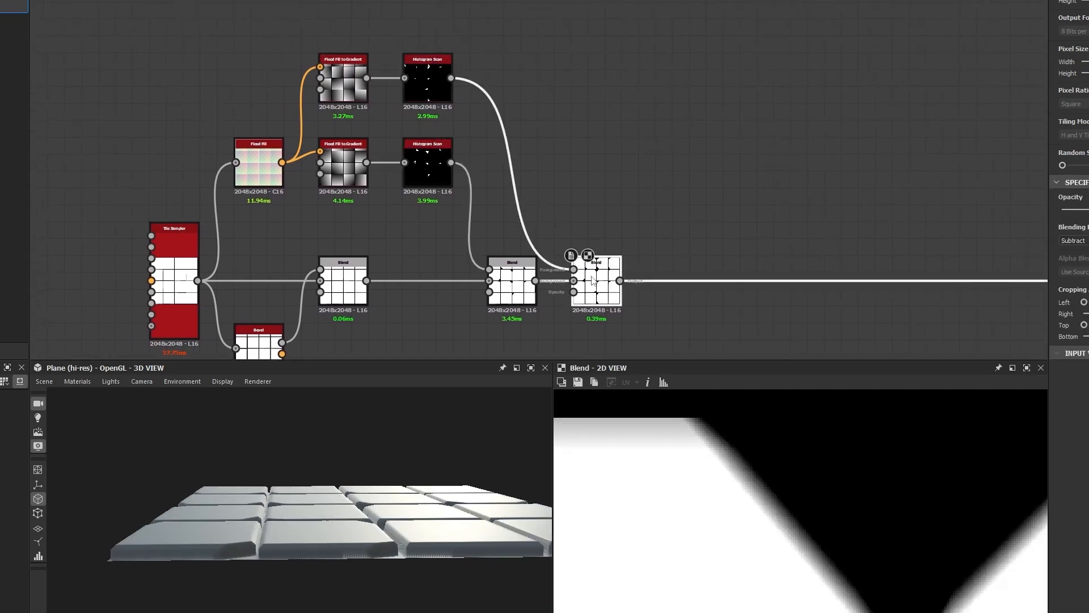
# Step: Lower the upper Histogram Scan's Position so fewer tile corners are cut, and check the tiles from above in 3D
pyautogui.click(417, 63)
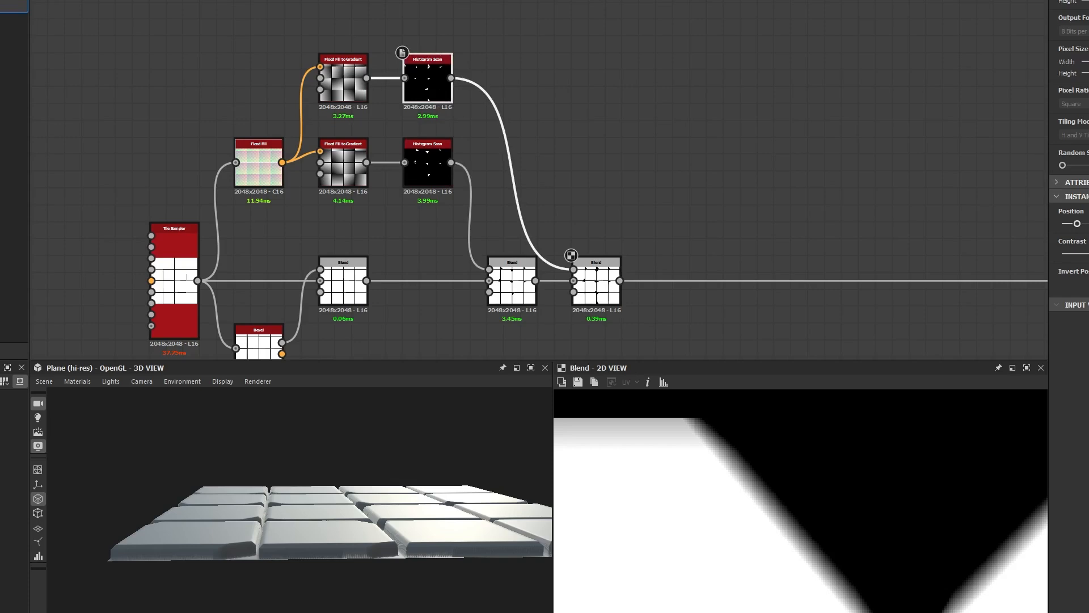
pyautogui.press('Return')
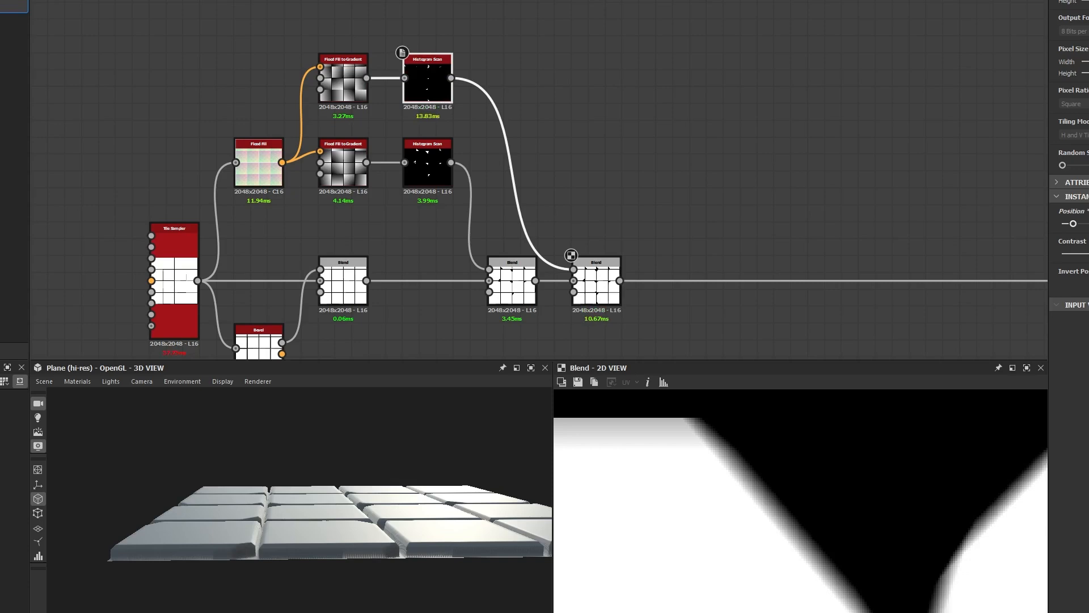
pyautogui.scroll(-4, 900, 445)
pyautogui.moveTo(339, 514); pyautogui.dragTo(345, 612)
# Step: Compare the two Histogram Scan masks in 2D and fine-tune the upper one's Position slightly lower
pyautogui.doubleClick(428, 85)
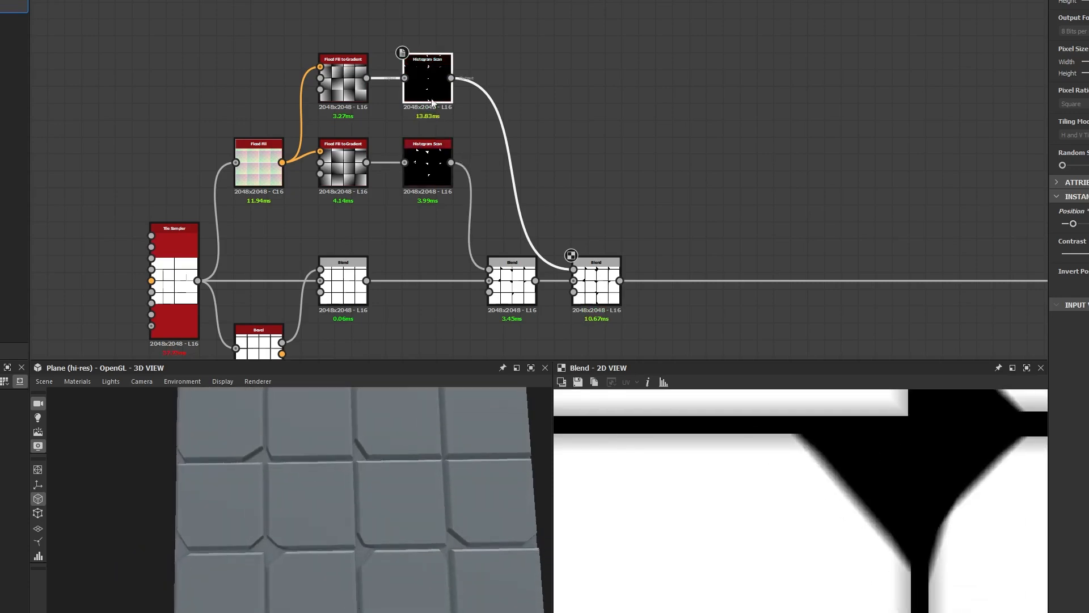
pyautogui.doubleClick(419, 167)
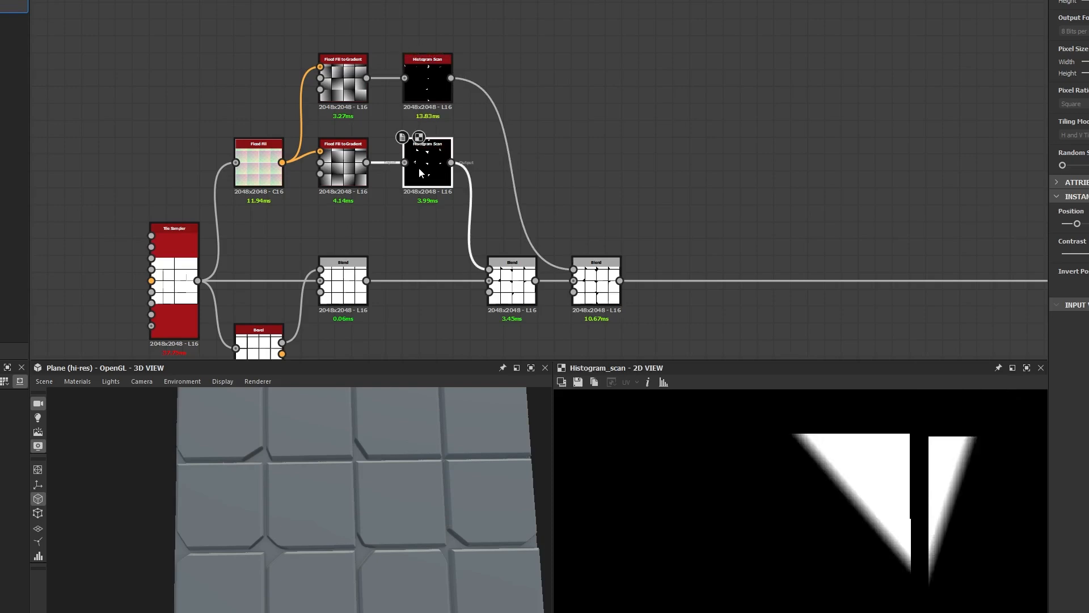
pyautogui.doubleClick(413, 100)
pyautogui.moveTo(349, 547); pyautogui.dragTo(367, 437)
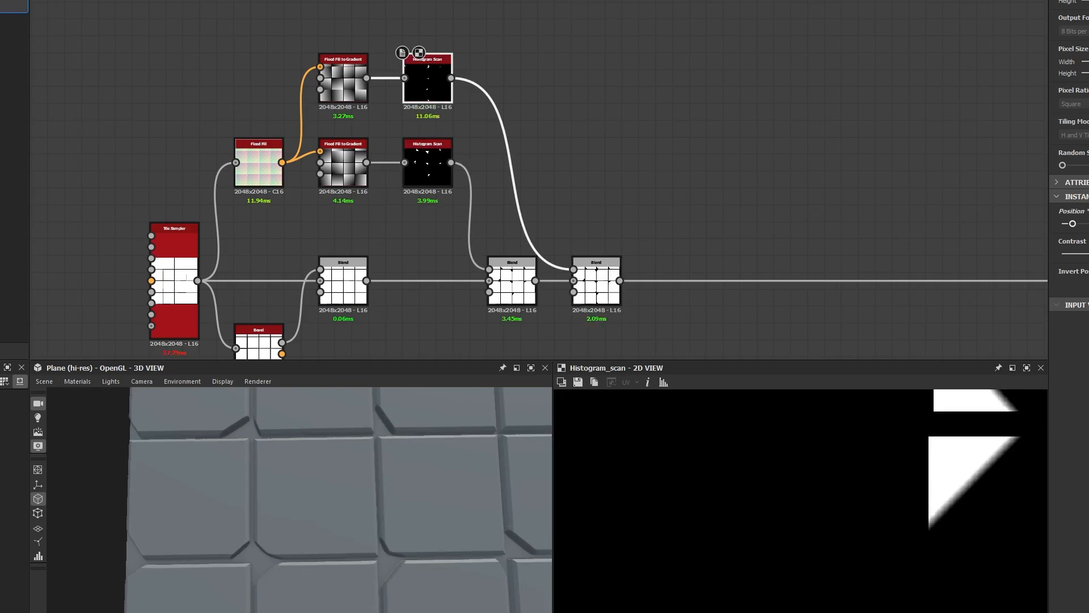
pyautogui.moveTo(377, 546); pyautogui.dragTo(411, 554)
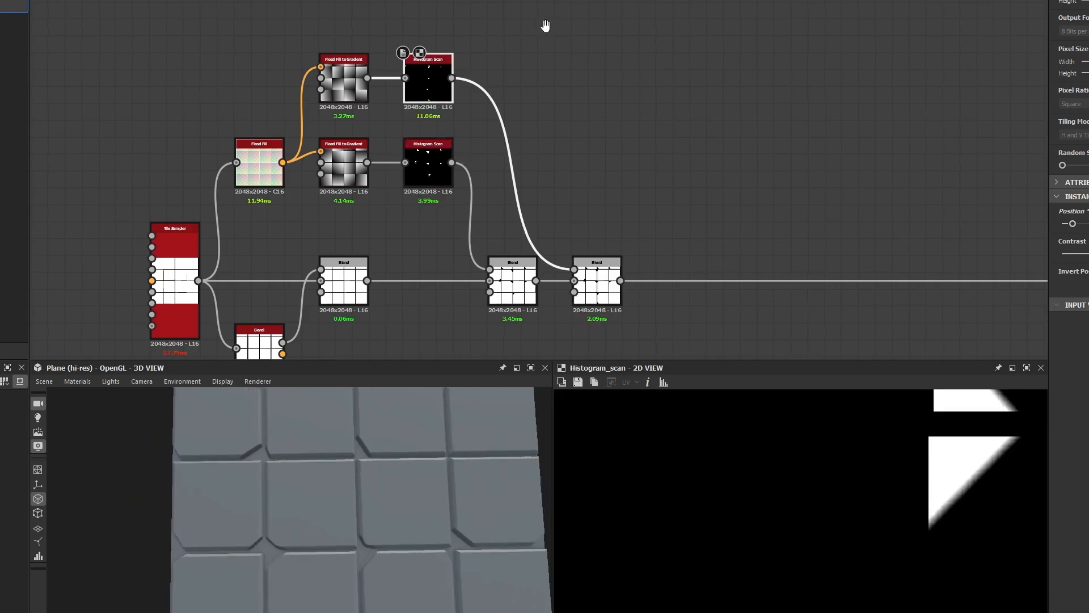
# Step: Duplicate the upper Flood Fill to Gradient and Histogram Scan pair above the originals, and change the new gradient's Random Seed
pyautogui.moveTo(545, 27); pyautogui.dragTo(568, 106, button='middle')
pyautogui.hotkey('ctrl', 'd')
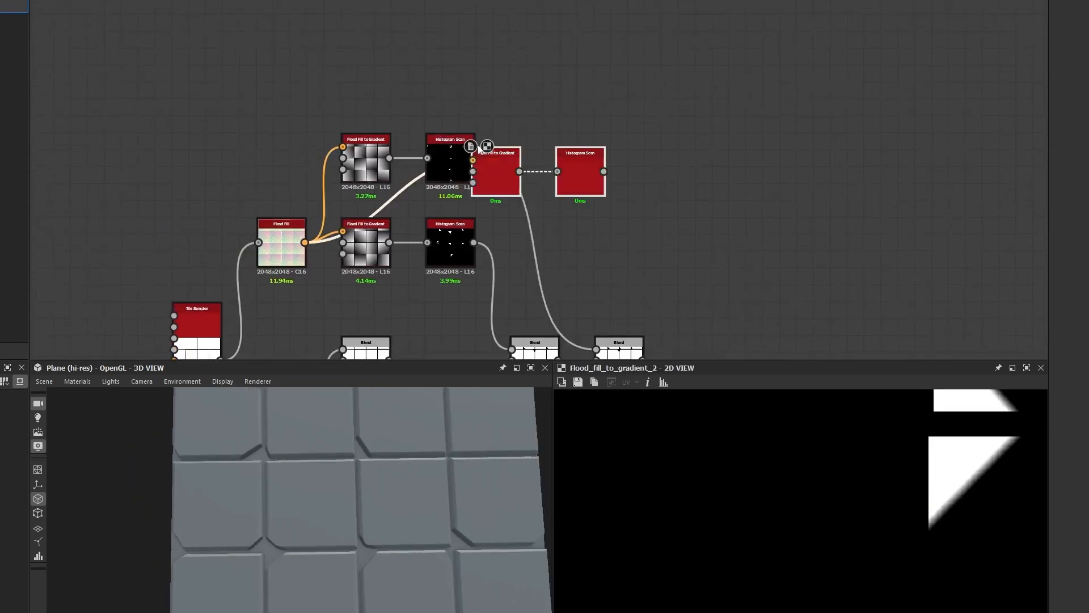
pyautogui.moveTo(585, 180); pyautogui.dragTo(461, 81)
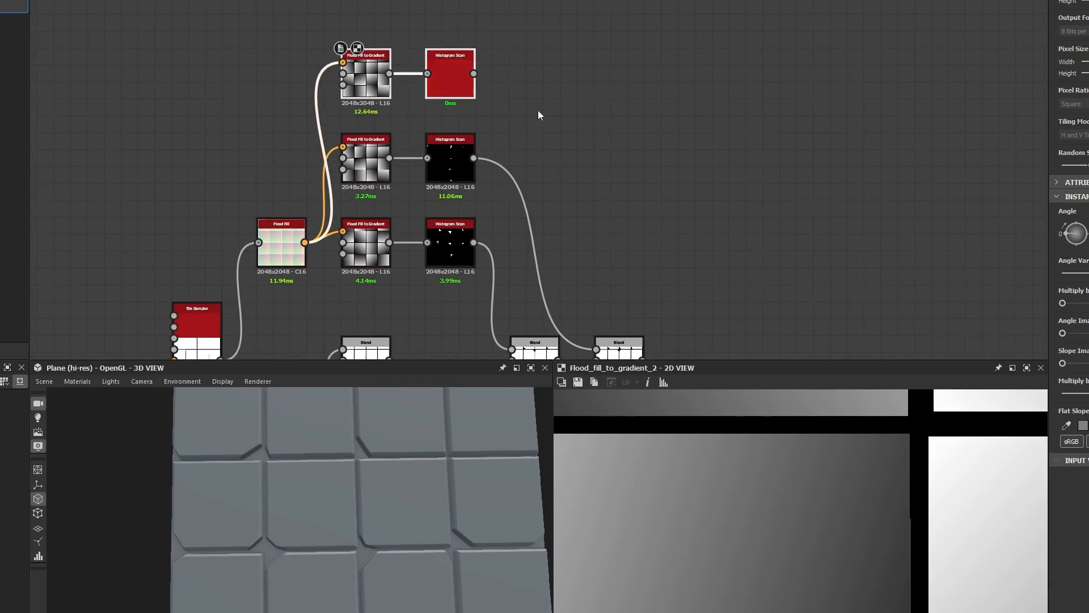
pyautogui.click(1088, 165)
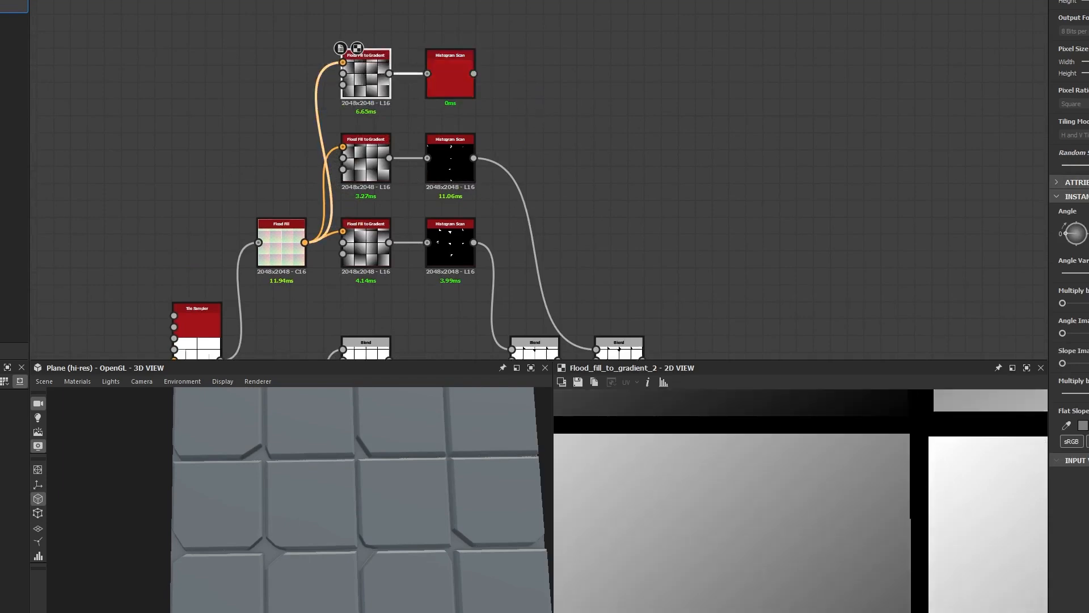
# Step: Preview the new Histogram Scan in 2D and feed its output into a new Blend node beside the second corner Blend
pyautogui.click(466, 80)
pyautogui.moveTo(474, 73); pyautogui.dragTo(642, 106)
pyautogui.moveTo(697, 243); pyautogui.dragTo(642, 107, button='middle')
pyautogui.moveTo(642, 107); pyautogui.dragTo(643, 106)
pyautogui.moveTo(688, 38); pyautogui.dragTo(632, 97, button='middle')
pyautogui.scroll(-2, 630, 100)
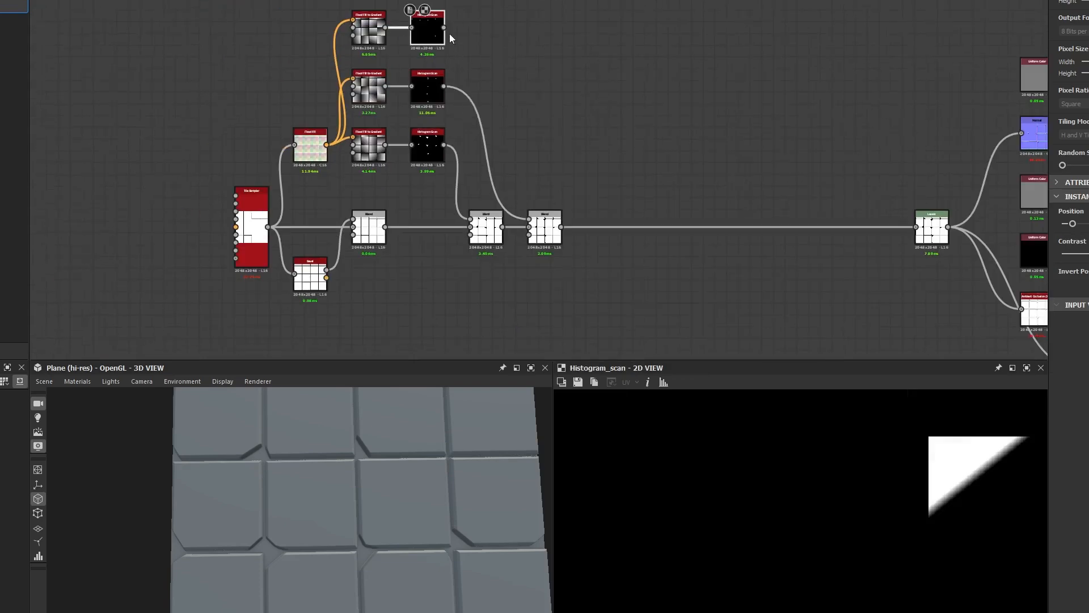
pyautogui.moveTo(444, 28); pyautogui.dragTo(604, 191)
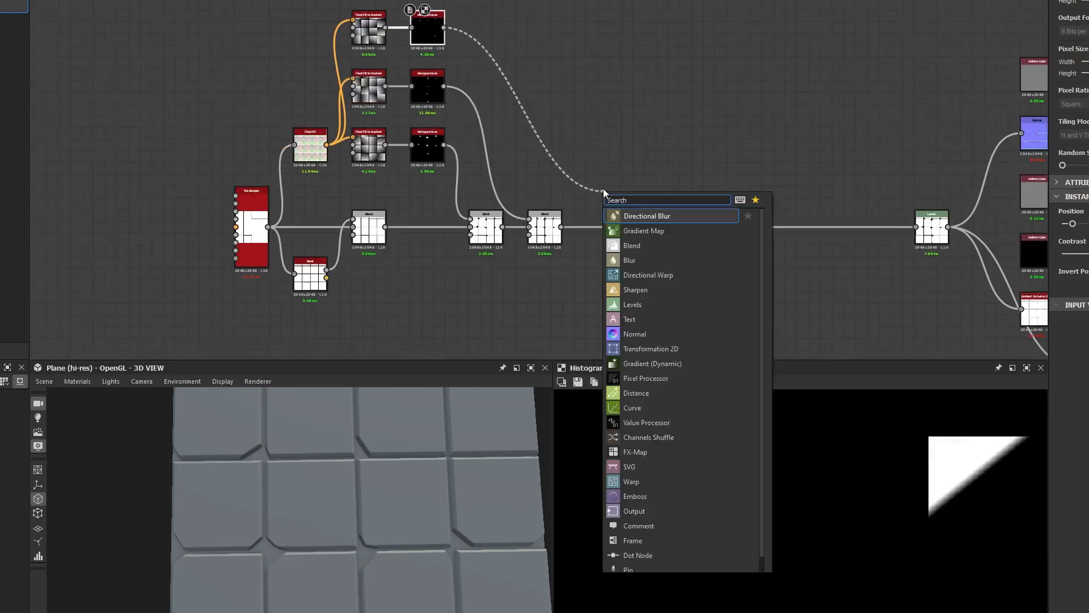
pyautogui.write('blend')
pyautogui.press('Return')
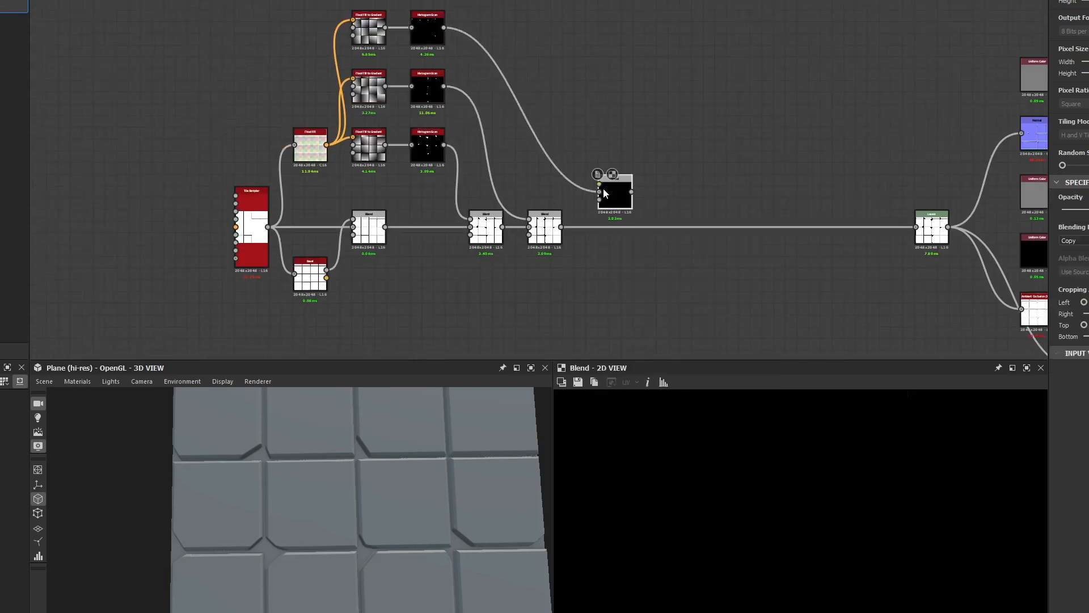
# Step: Connect the second corner Blend as the new Blend's background, with the new mask as foreground, and set the blending mode to Subtract
pyautogui.scroll(2, 614, 182)
pyautogui.scroll(2, 615, 182)
pyautogui.moveTo(498, 277); pyautogui.dragTo(576, 188)
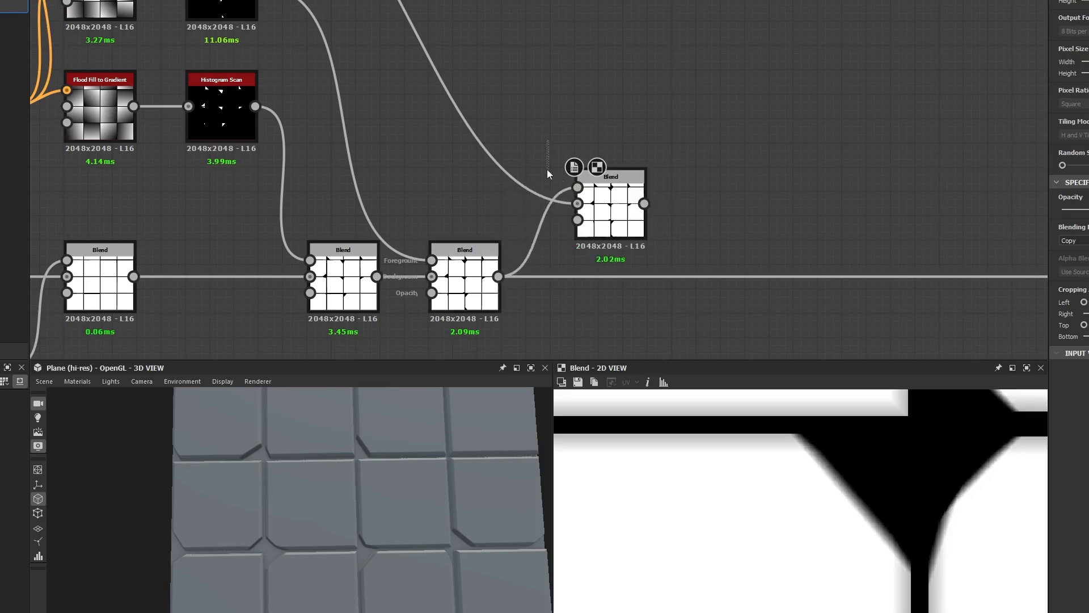
pyautogui.press('x')
pyautogui.click(604, 200)
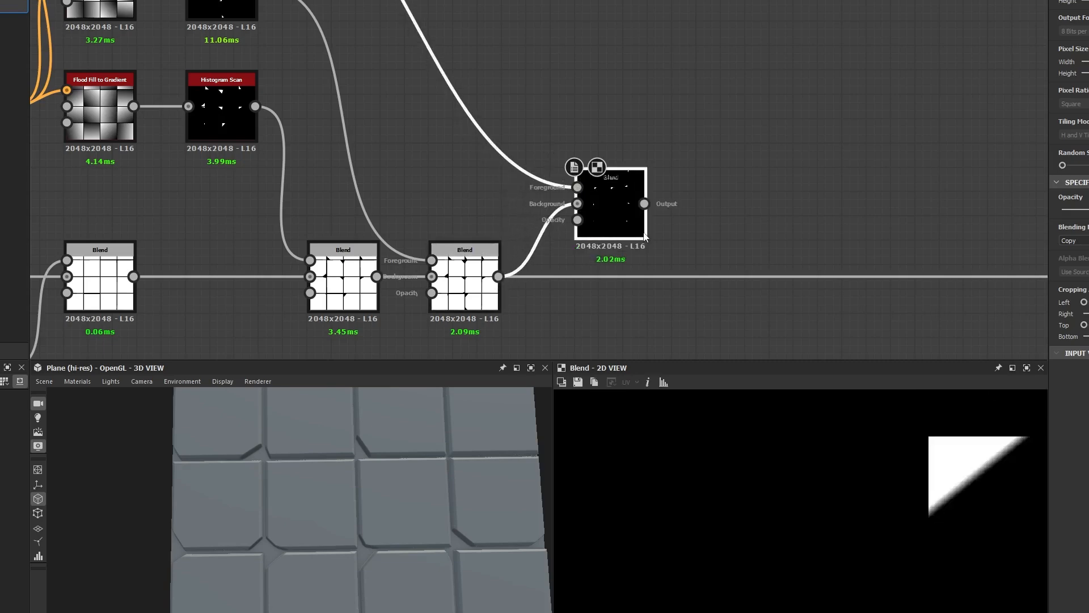
pyautogui.click(1076, 241)
pyautogui.click(1072, 264)
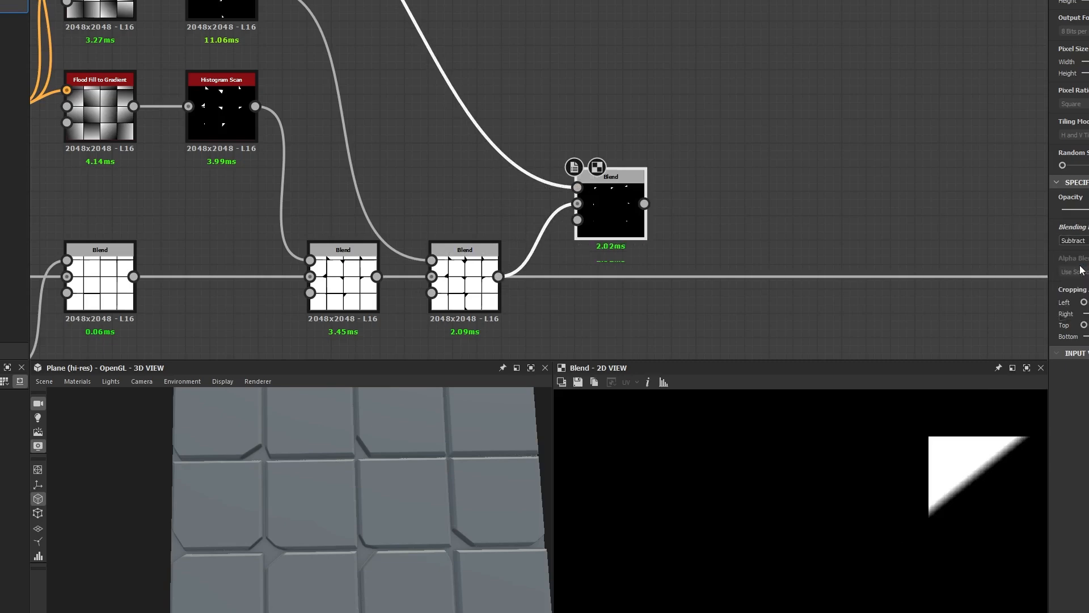
# Step: Connect the new Blend's output to the Levels node and align the Blend in line with the second corner Blend
pyautogui.scroll(-3, 685, 147)
pyautogui.moveTo(665, 173); pyautogui.dragTo(949, 208)
pyautogui.scroll(3, 638, 231)
pyautogui.moveTo(666, 174); pyautogui.dragTo(649, 207)
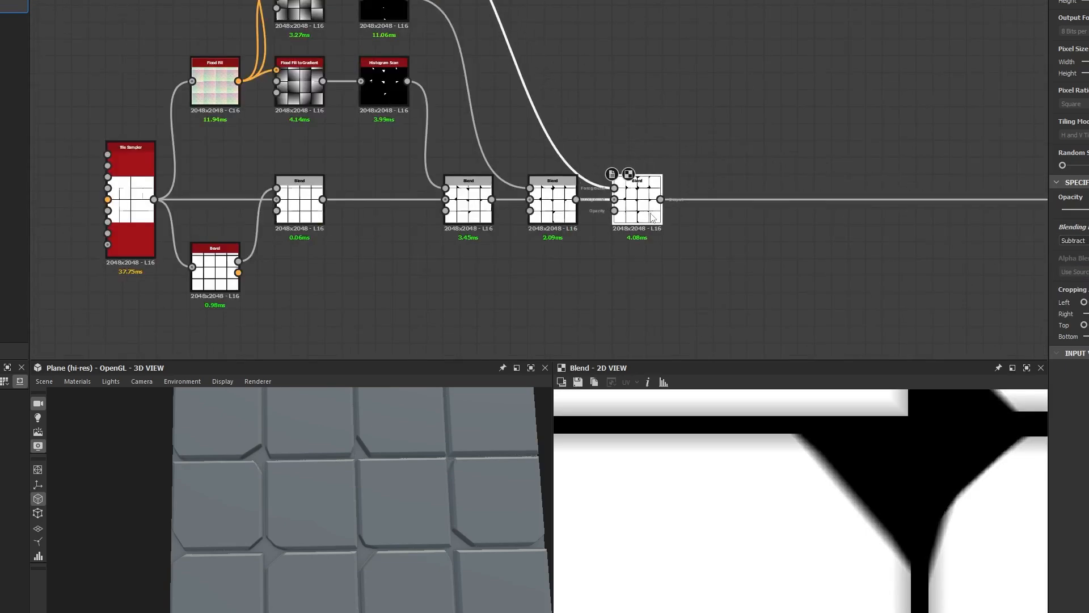
# Step: Lower the Position of the topmost Histogram Scan to reduce its corner cuts
pyautogui.click(598, 72)
pyautogui.moveTo(598, 73); pyautogui.dragTo(606, 174, button='middle')
pyautogui.click(406, 34)
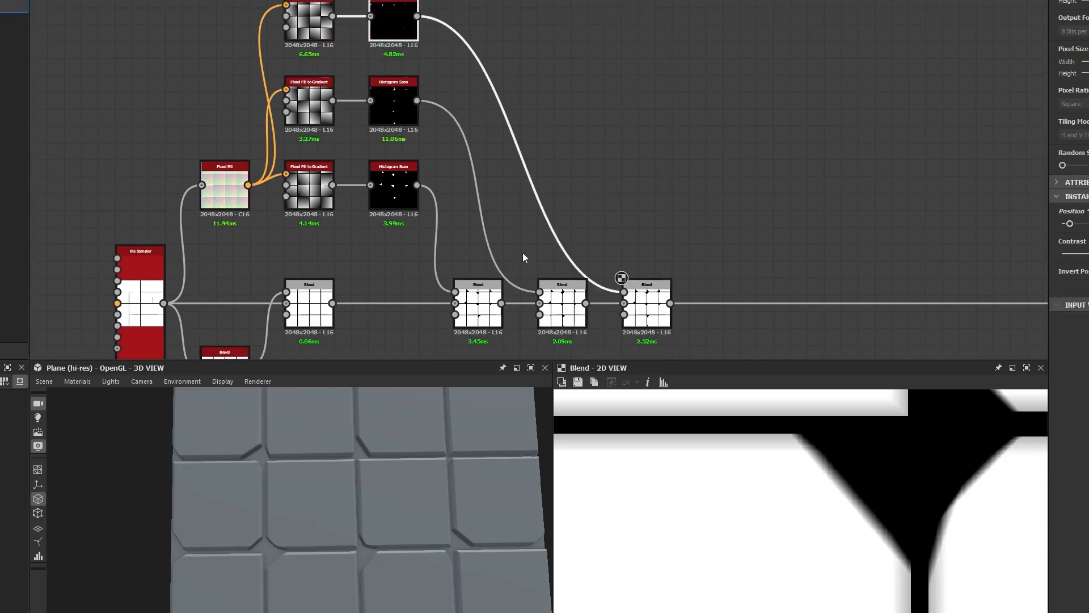
# Step: Disable the first and second corner Blend nodes to isolate the third Blend's corner cuts
pyautogui.click(499, 324)
pyautogui.moveTo(499, 324); pyautogui.dragTo(435, 279, button='middle')
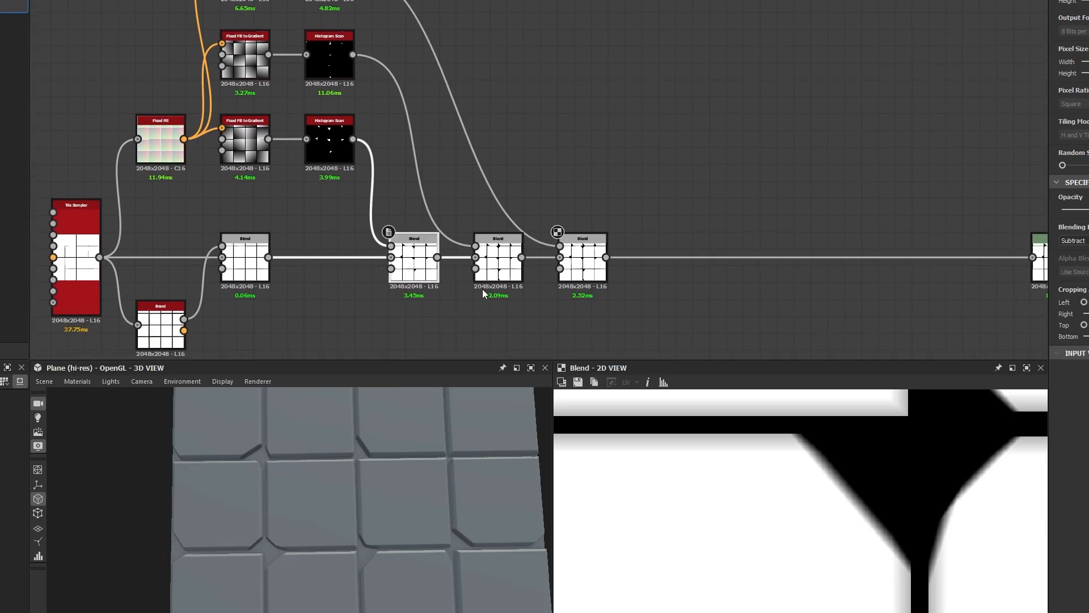
pyautogui.hotkey('shift', 'd')
pyautogui.click(500, 268)
pyautogui.hotkey('shift', 'd')
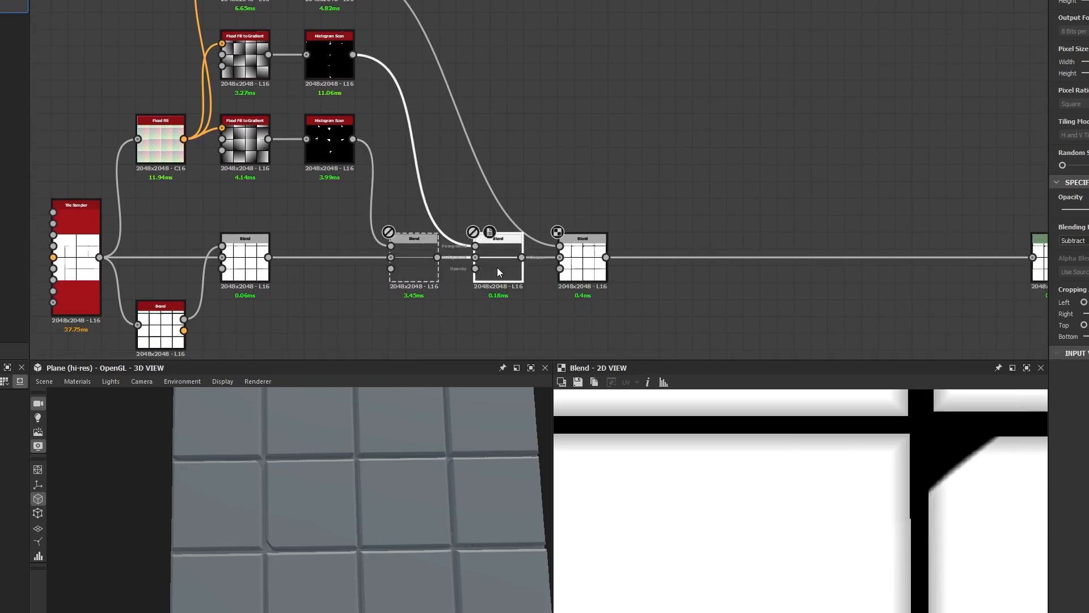
# Step: Re-enable the first and second corner Blend nodes after checking the third Blend's corner cut in the 3D view
pyautogui.scroll(5, 253, 552)
pyautogui.moveTo(253, 551); pyautogui.dragTo(277, 547)
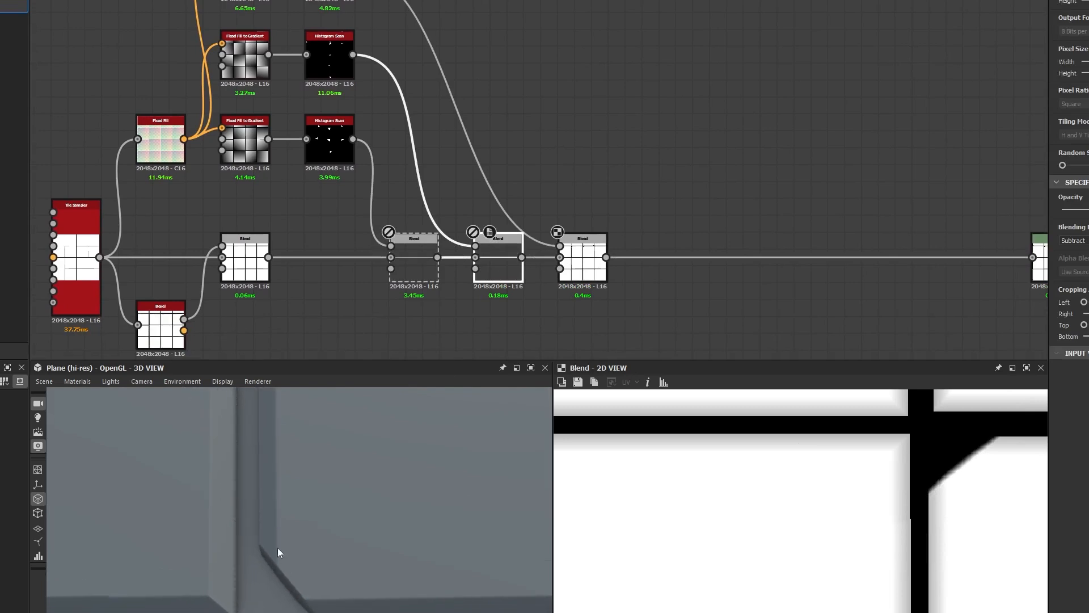
pyautogui.moveTo(373, 31); pyautogui.dragTo(381, 74, button='middle')
pyautogui.click(340, 33)
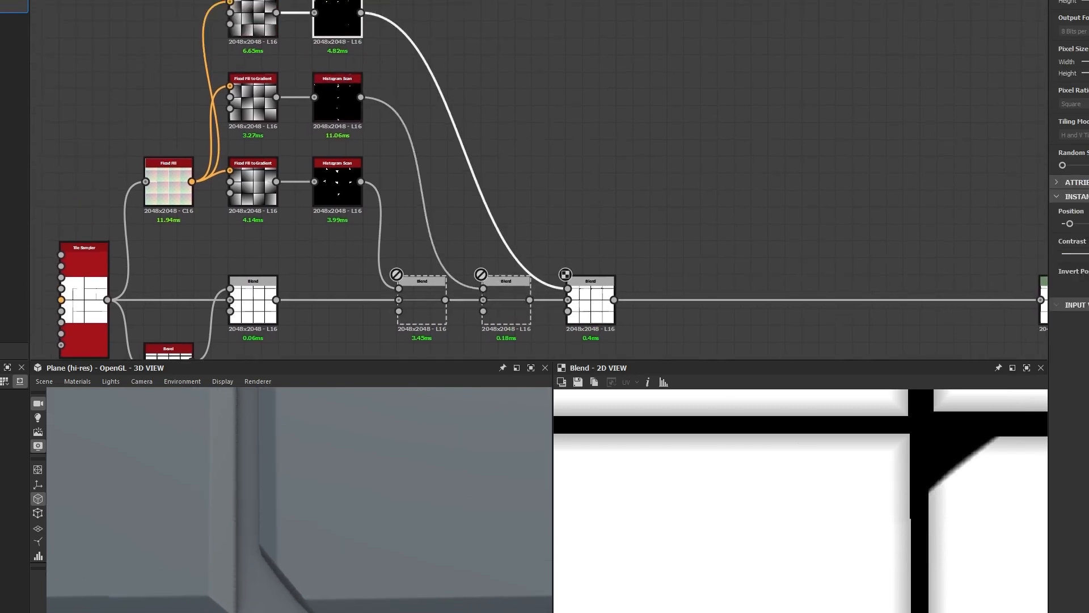
pyautogui.moveTo(375, 573); pyautogui.dragTo(404, 480)
pyautogui.click(424, 308)
pyautogui.hotkey('shift', 'd')
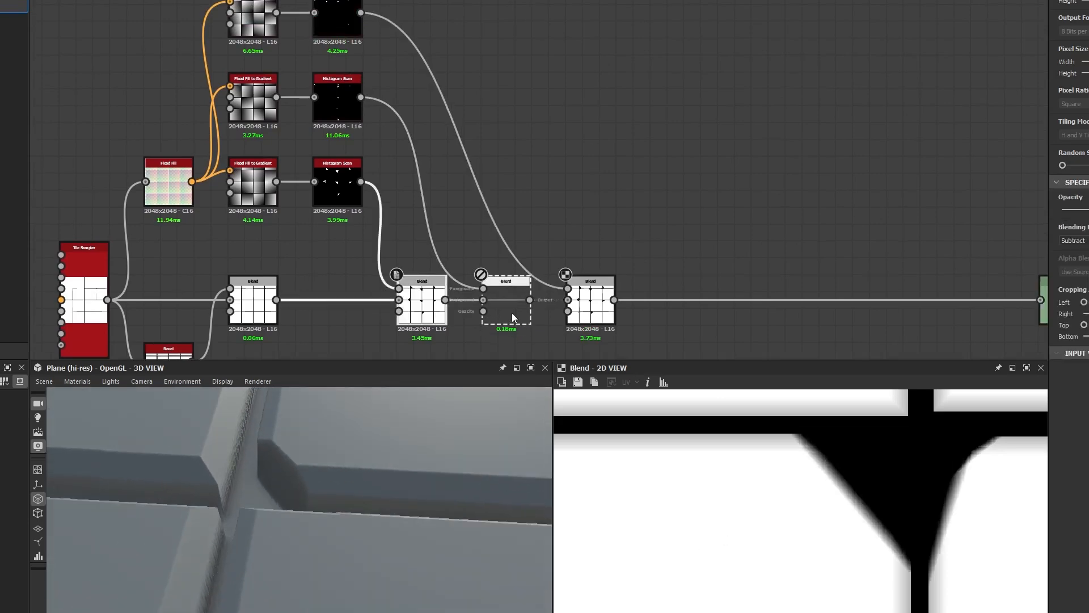
pyautogui.click(516, 316)
pyautogui.hotkey('shift', 'd')
# Step: Examine the combined corner cuts of all three Blends on the tiles in the 3D view
pyautogui.click(348, 26)
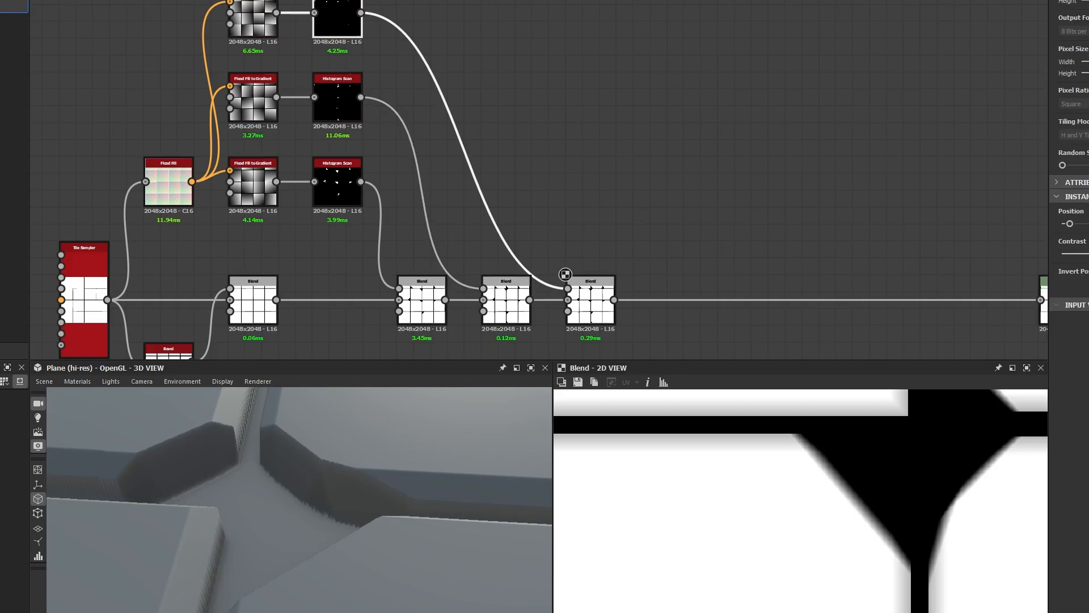
pyautogui.scroll(-12, 304, 564)
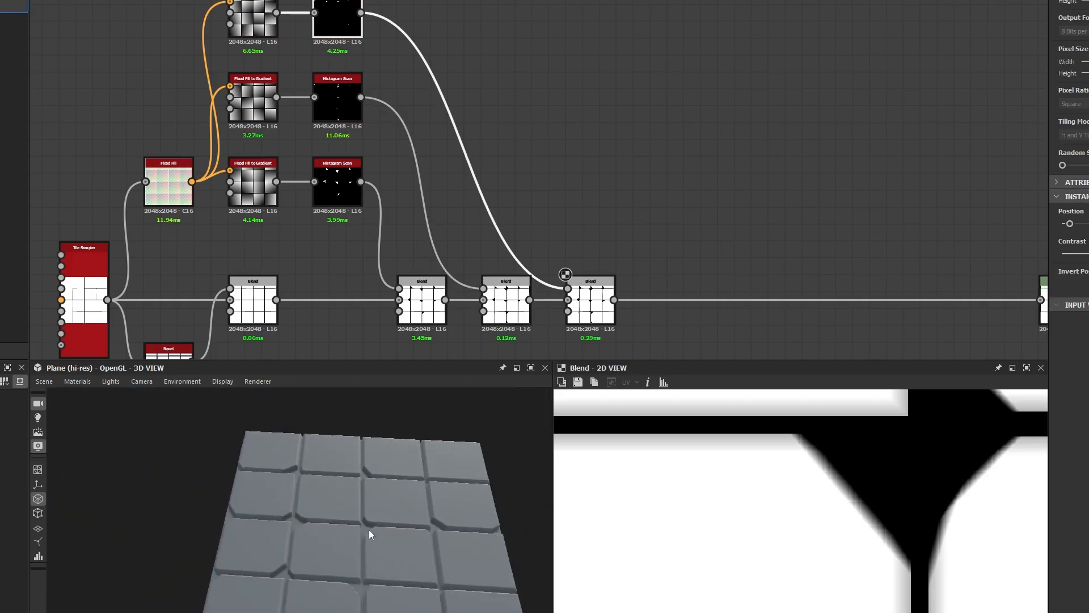
pyautogui.moveTo(370, 532); pyautogui.dragTo(347, 514)
pyautogui.moveTo(256, 484); pyautogui.dragTo(272, 561)
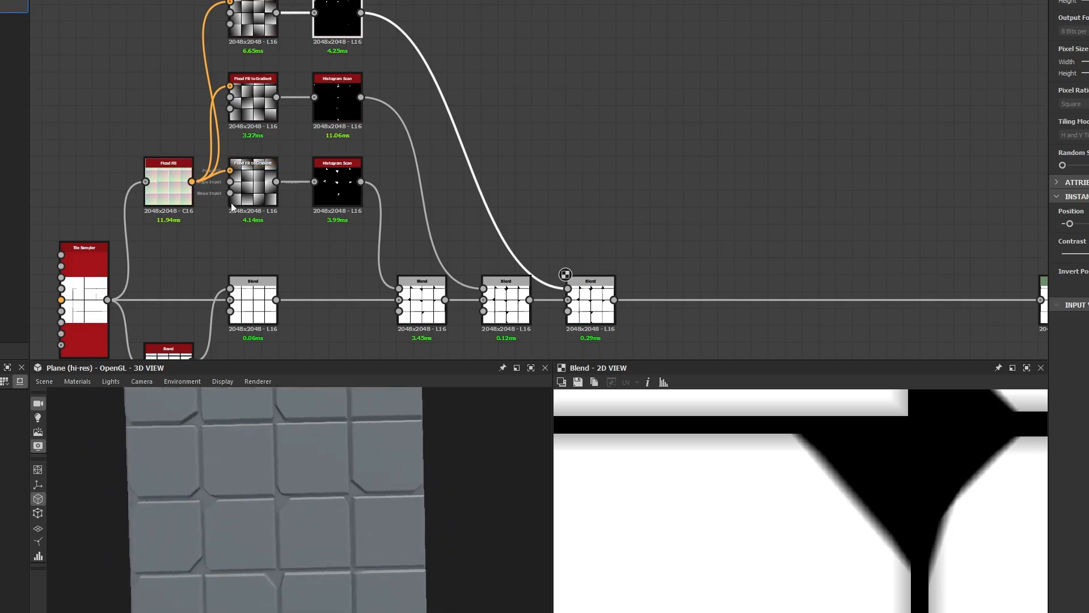
pyautogui.scroll(-2, 571, 179)
pyautogui.moveTo(579, 195); pyautogui.dragTo(515, 183, button='middle')
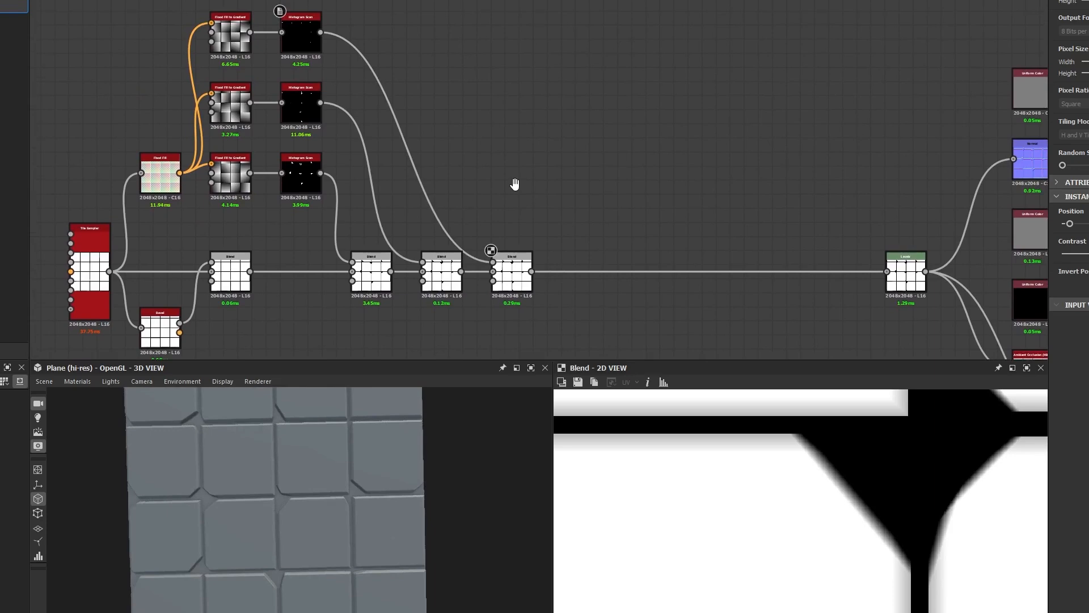
pyautogui.moveTo(515, 184); pyautogui.dragTo(536, 164, button='middle')
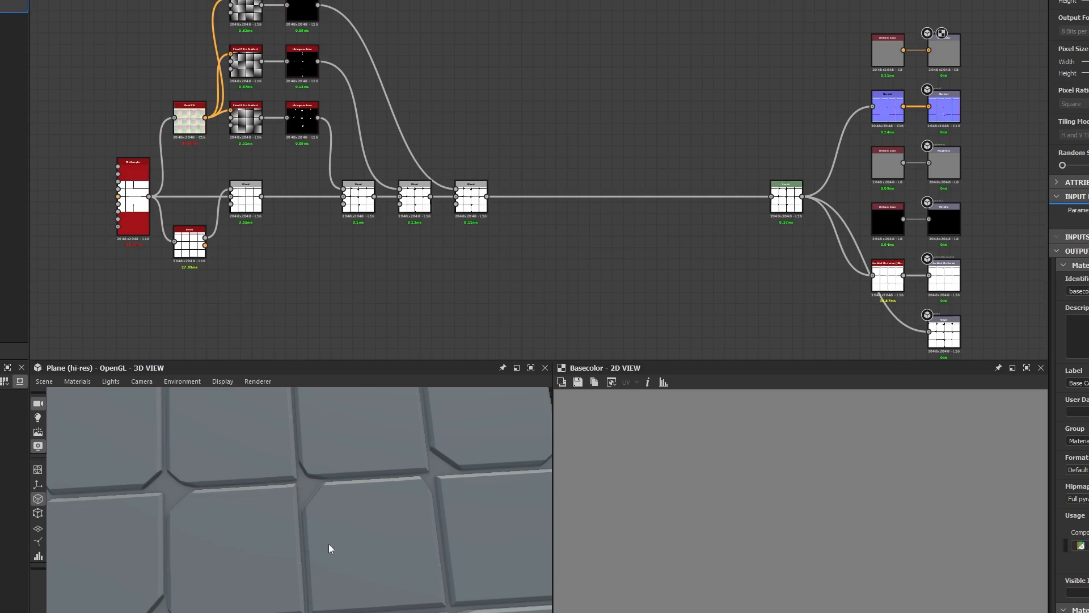
pyautogui.scroll(5, 302, 556)
pyautogui.moveTo(304, 556); pyautogui.dragTo(316, 467)
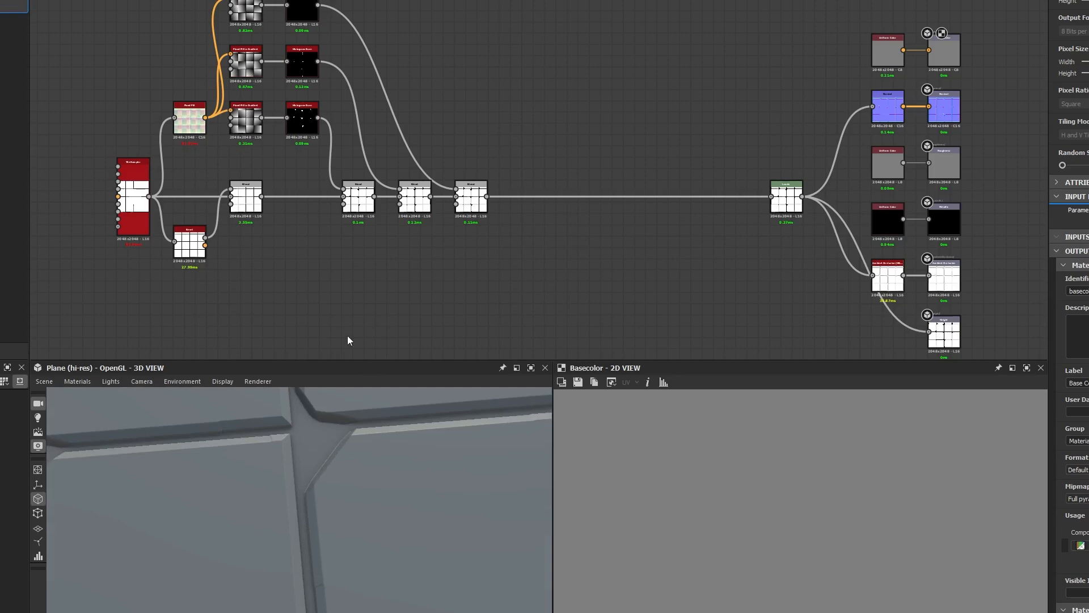
# Step: Review the corner-cut node network from the Tile Sampler through the three Histogram Scans to the chained Blend nodes
pyautogui.scroll(-3, 348, 339)
pyautogui.moveTo(468, 70); pyautogui.dragTo(107, 318)
pyautogui.moveTo(333, 289); pyautogui.dragTo(527, 241, button='middle')
pyautogui.scroll(3, 541, 219)
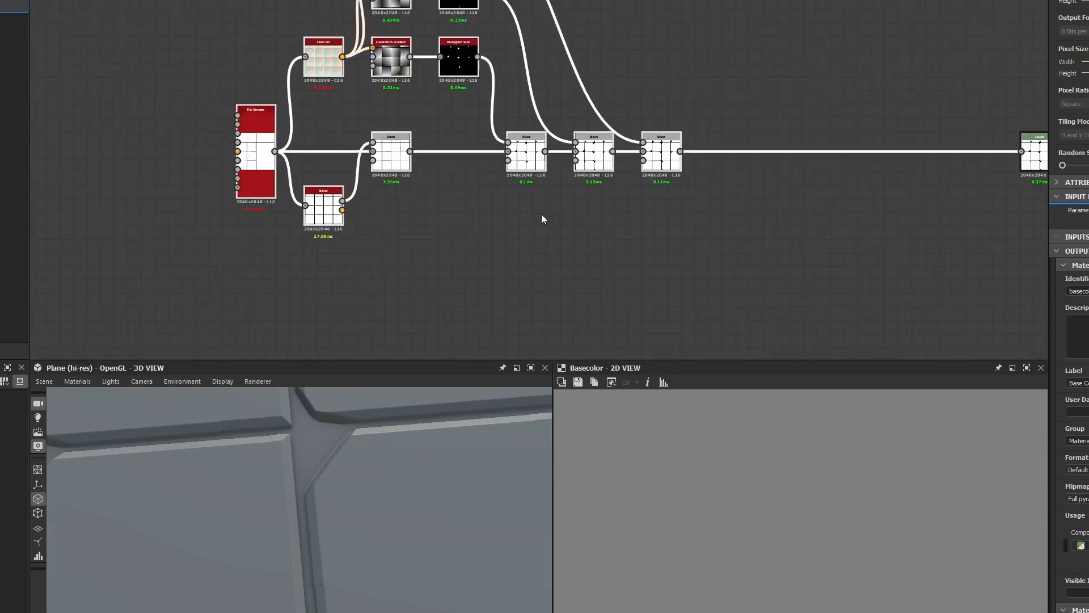
pyautogui.moveTo(662, 169); pyautogui.dragTo(365, 174, button='middle')
pyautogui.scroll(-5, 495, 108)
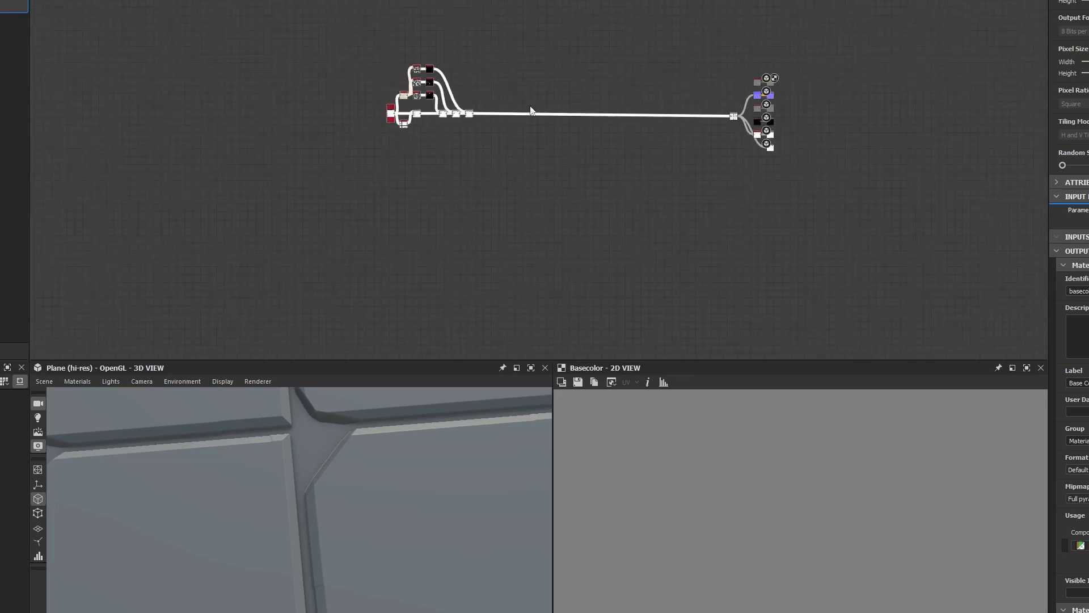
pyautogui.scroll(4, 503, 120)
pyautogui.moveTo(400, 113); pyautogui.dragTo(400, 119)
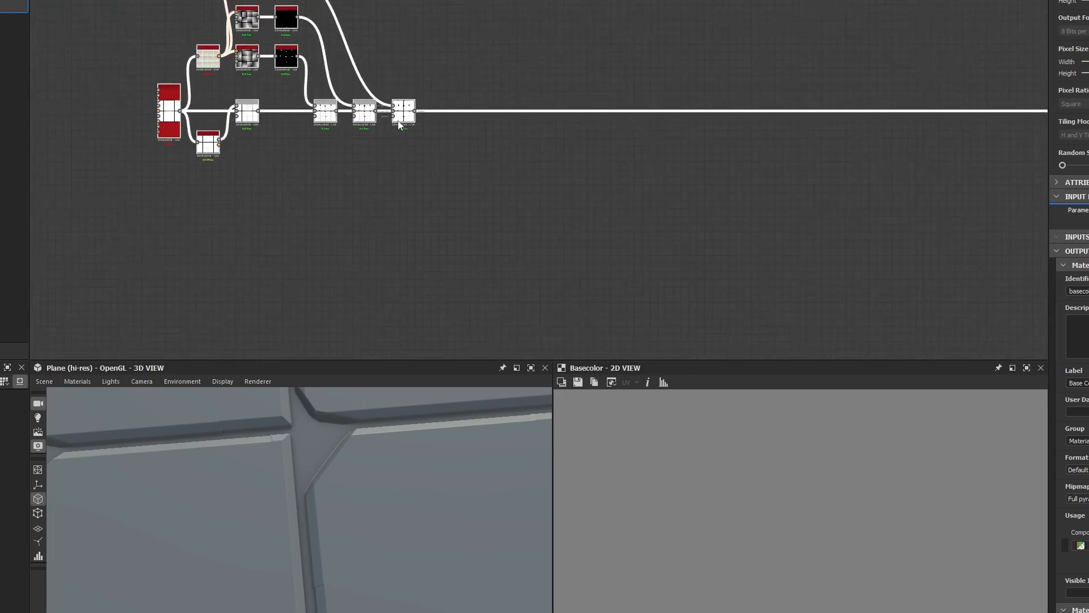
pyautogui.click(432, 80)
pyautogui.scroll(3, 437, 85)
pyautogui.moveTo(438, 87); pyautogui.dragTo(519, 158, button='middle')
pyautogui.moveTo(374, 121); pyautogui.dragTo(413, 99, button='middle')
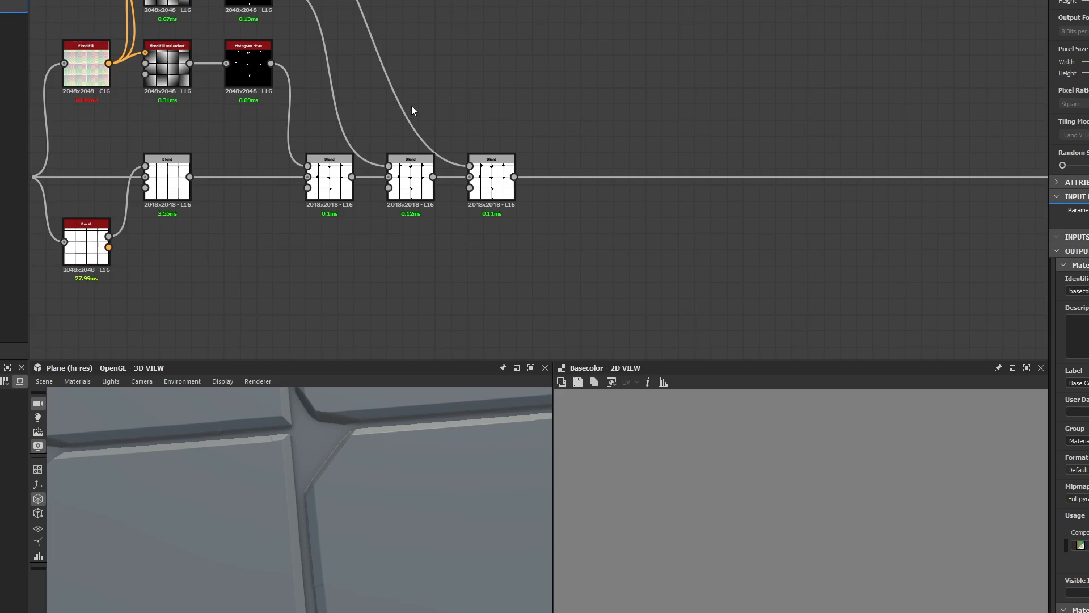
pyautogui.moveTo(431, 103); pyautogui.dragTo(510, 227, button='middle')
pyautogui.moveTo(505, 24); pyautogui.dragTo(326, 193)
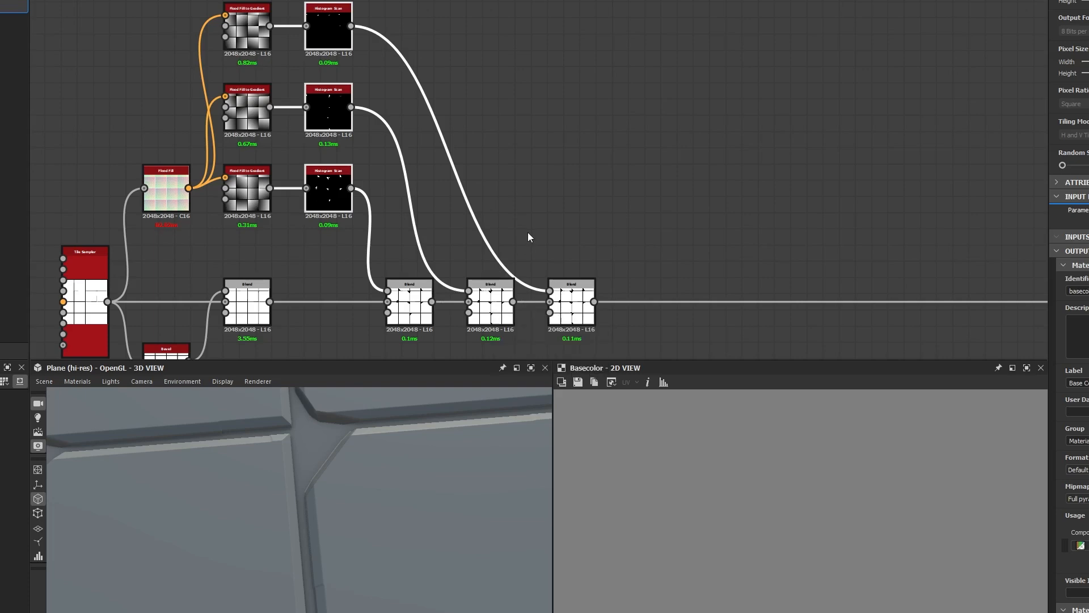
pyautogui.moveTo(527, 236); pyautogui.dragTo(527, 96, button='middle')
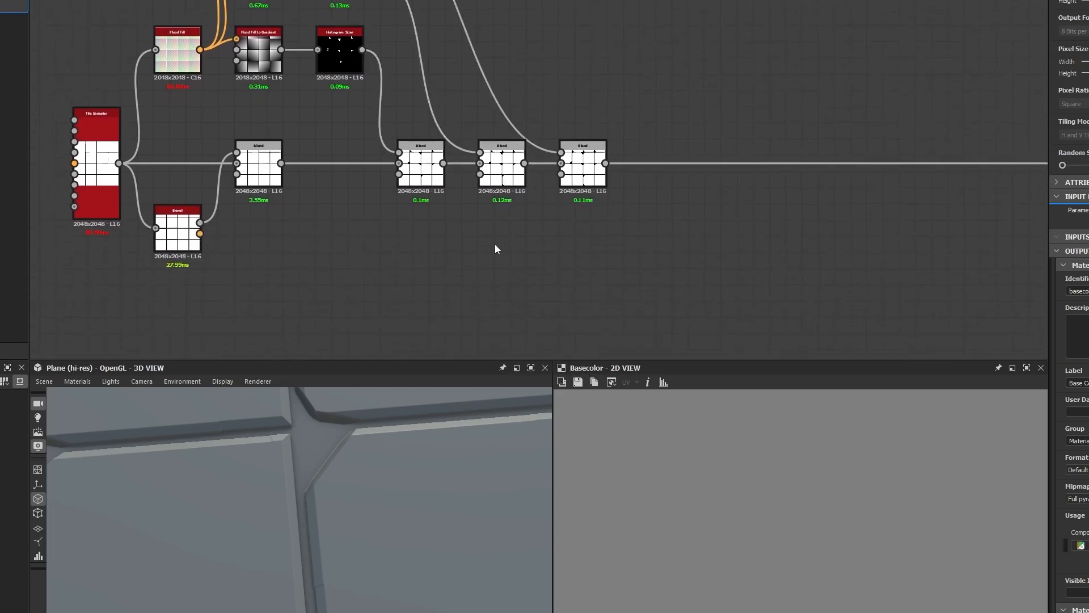
pyautogui.moveTo(427, 286); pyautogui.dragTo(432, 259, button='middle')
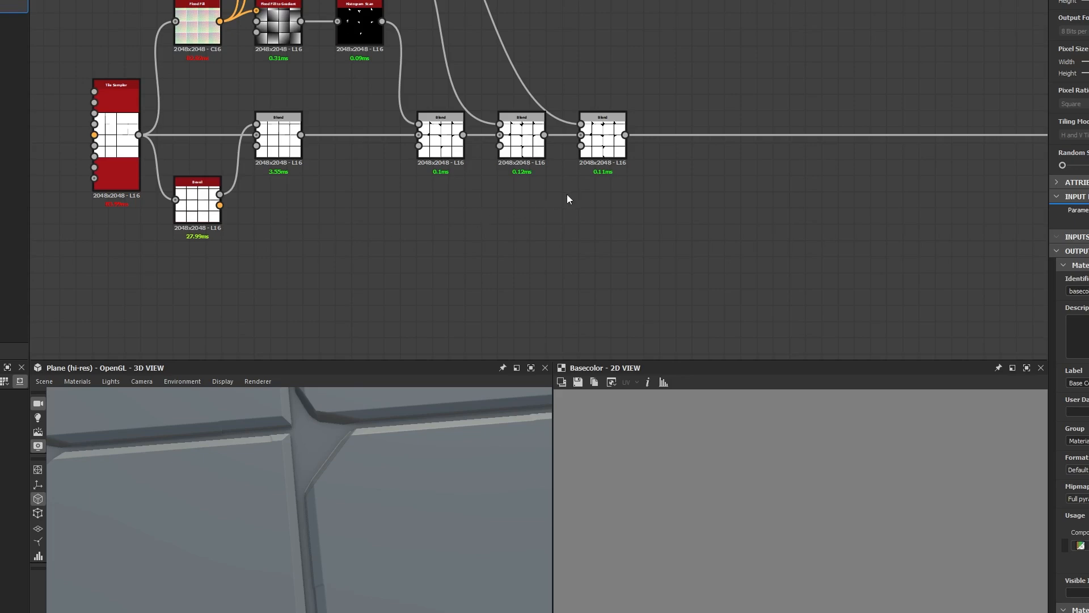
# Step: Add a Blend node with the third corner Blend's output connected as its background
pyautogui.moveTo(568, 198); pyautogui.dragTo(302, 176, button='middle')
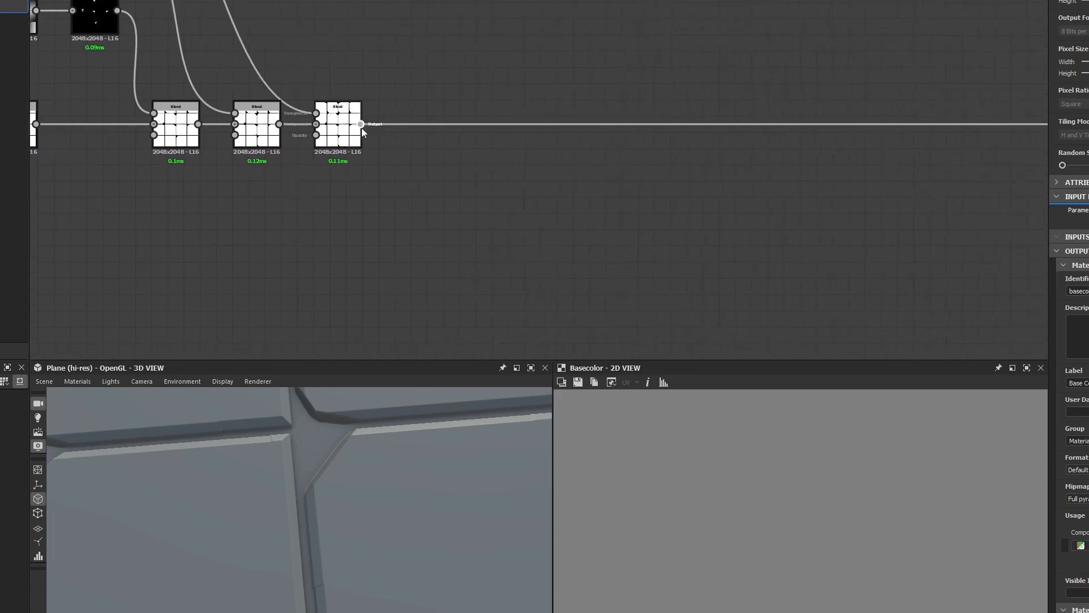
pyautogui.moveTo(362, 128); pyautogui.dragTo(422, 201)
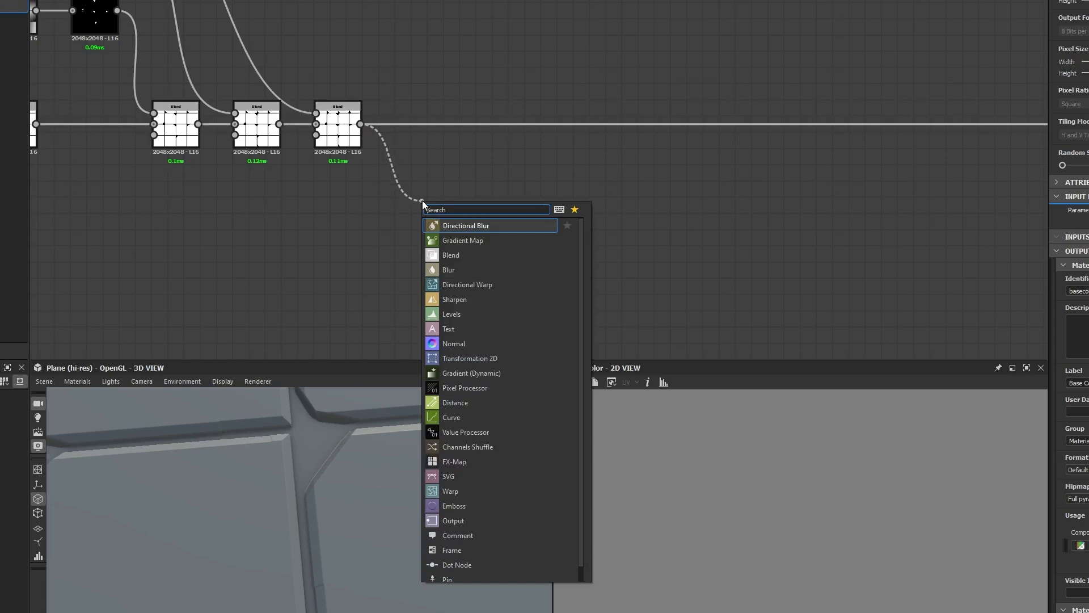
pyautogui.write('blend')
pyautogui.press('Return')
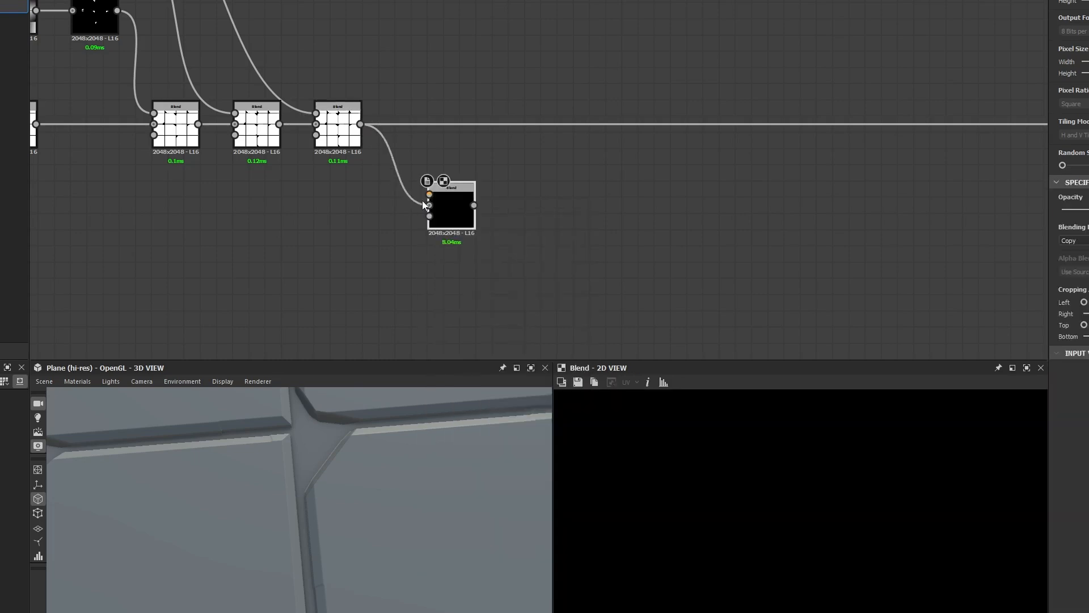
# Step: Add a Crystal 1 noise node below the corner Blend chain and inspect its pattern in the 2D view
pyautogui.scroll(4, 455, 220)
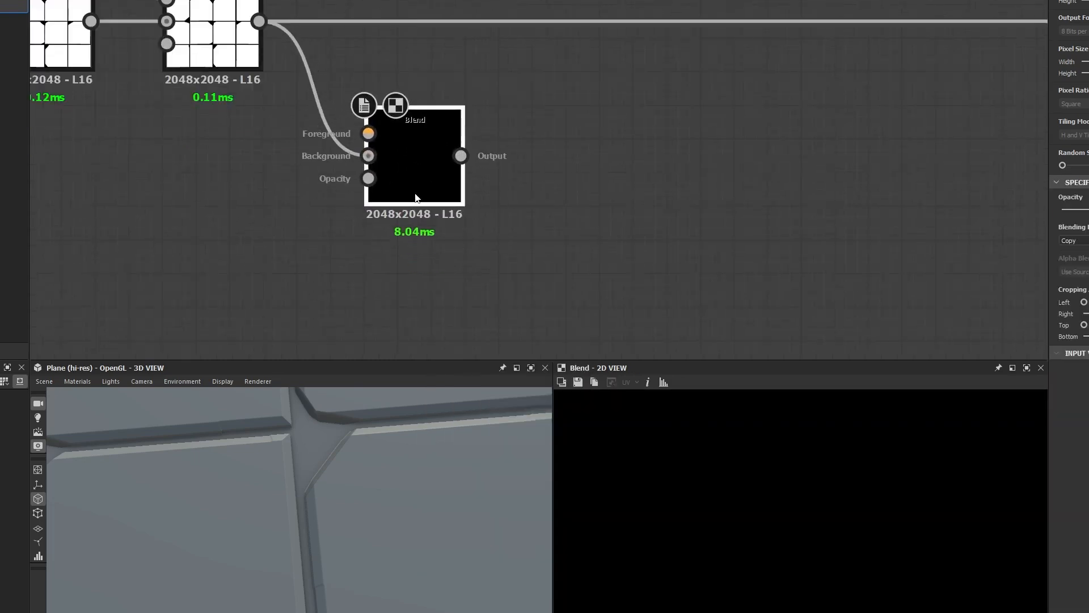
pyautogui.moveTo(315, 227); pyautogui.dragTo(533, 191, button='middle')
pyautogui.moveTo(393, 210); pyautogui.dragTo(501, 229, button='middle')
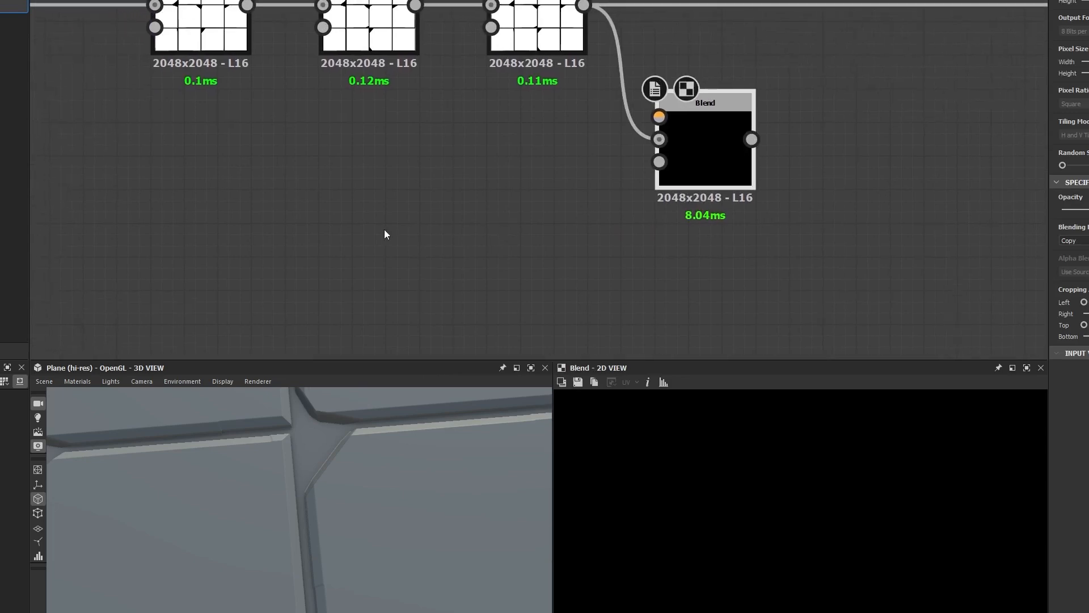
pyautogui.click(384, 230)
pyautogui.press('space')
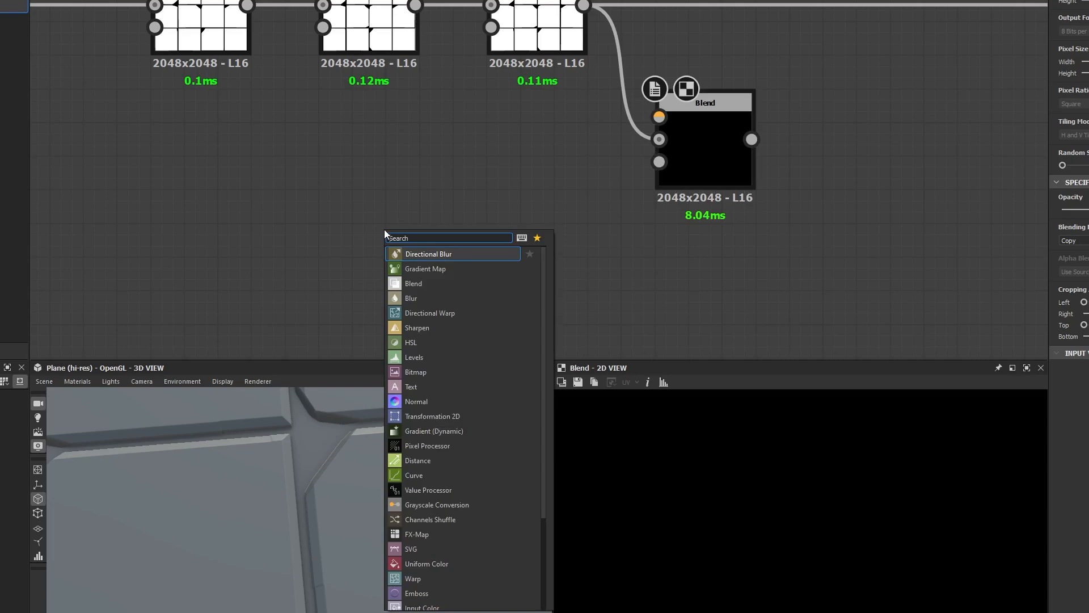
pyautogui.write('crystak')
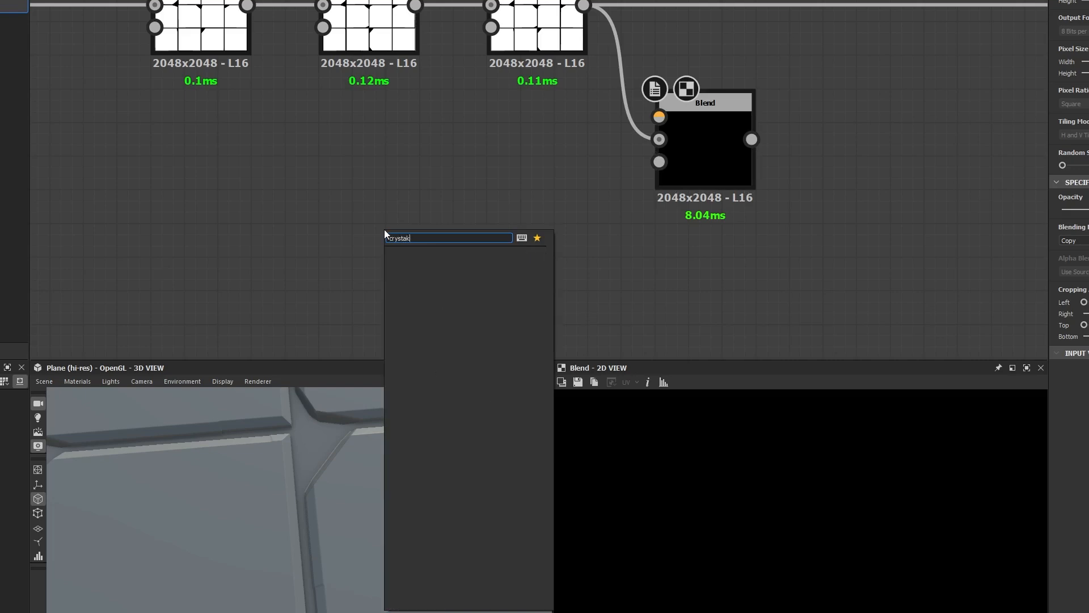
pyautogui.press('BackSpace')
pyautogui.write('l')
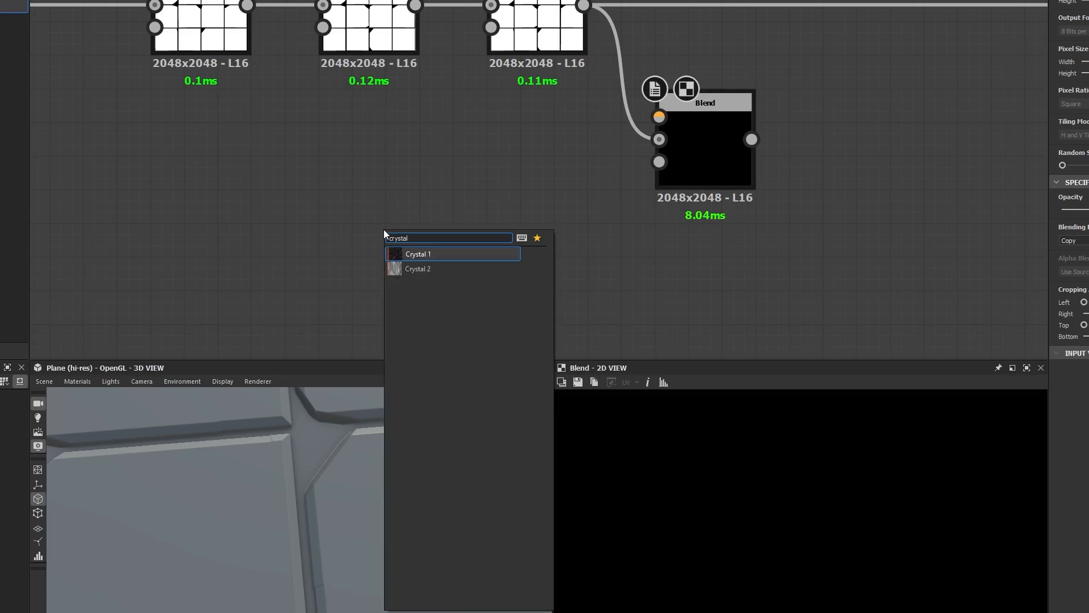
pyautogui.click(429, 260)
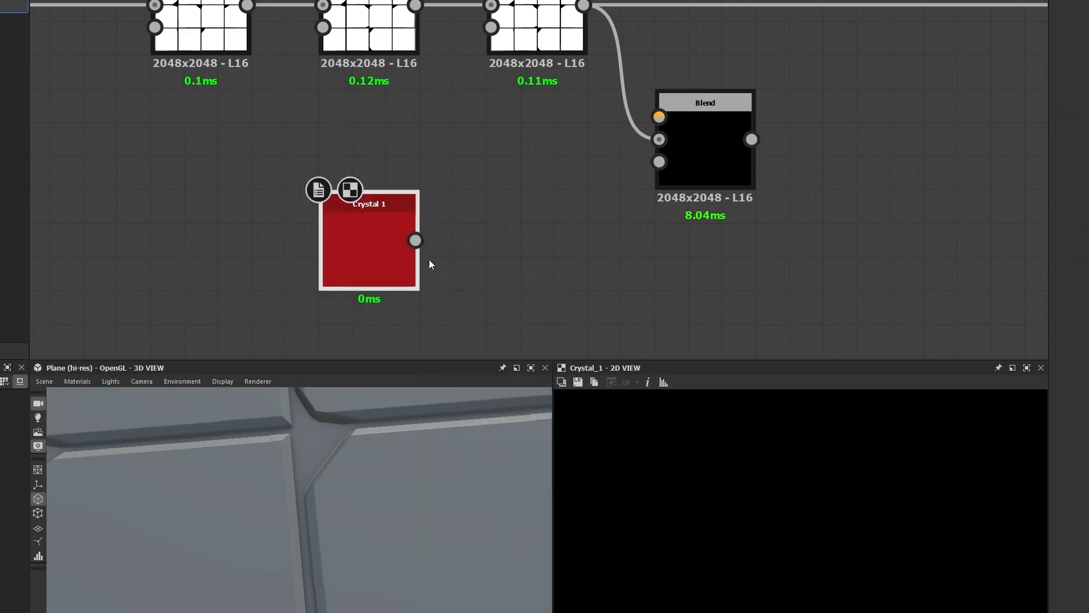
pyautogui.moveTo(377, 261); pyautogui.dragTo(376, 197)
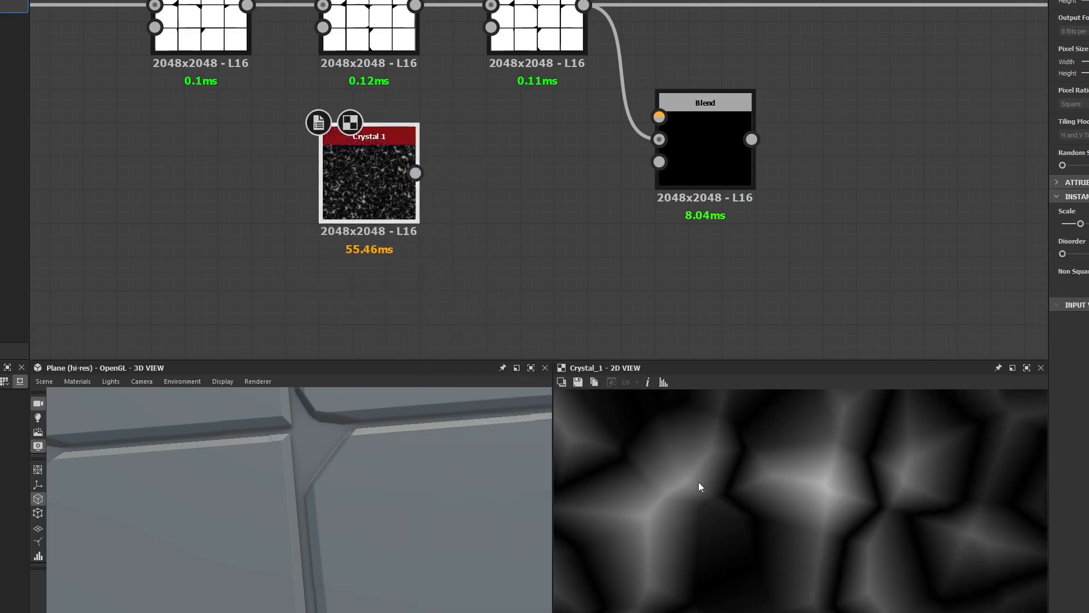
pyautogui.scroll(-5, 681, 499)
pyautogui.scroll(2, 722, 449)
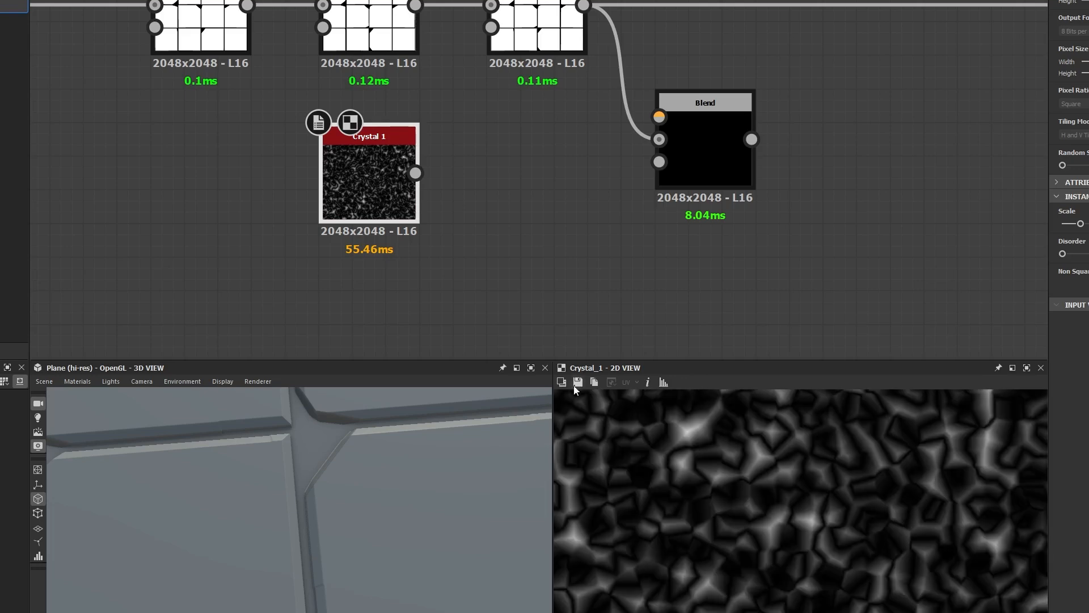
pyautogui.scroll(3, 722, 450)
pyautogui.scroll(-4, 802, 467)
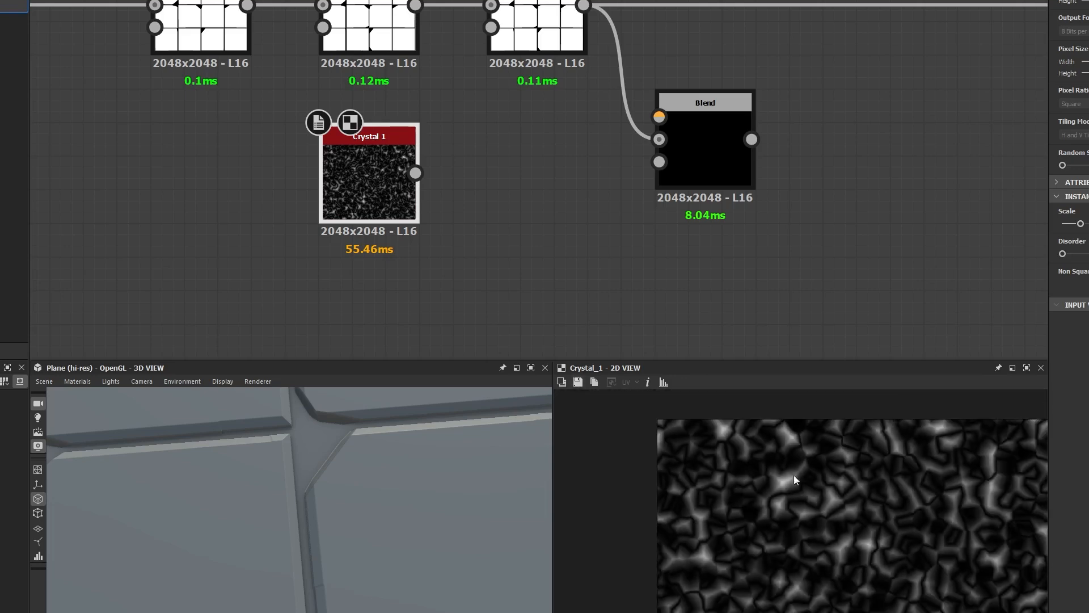
pyautogui.scroll(-3, 794, 479)
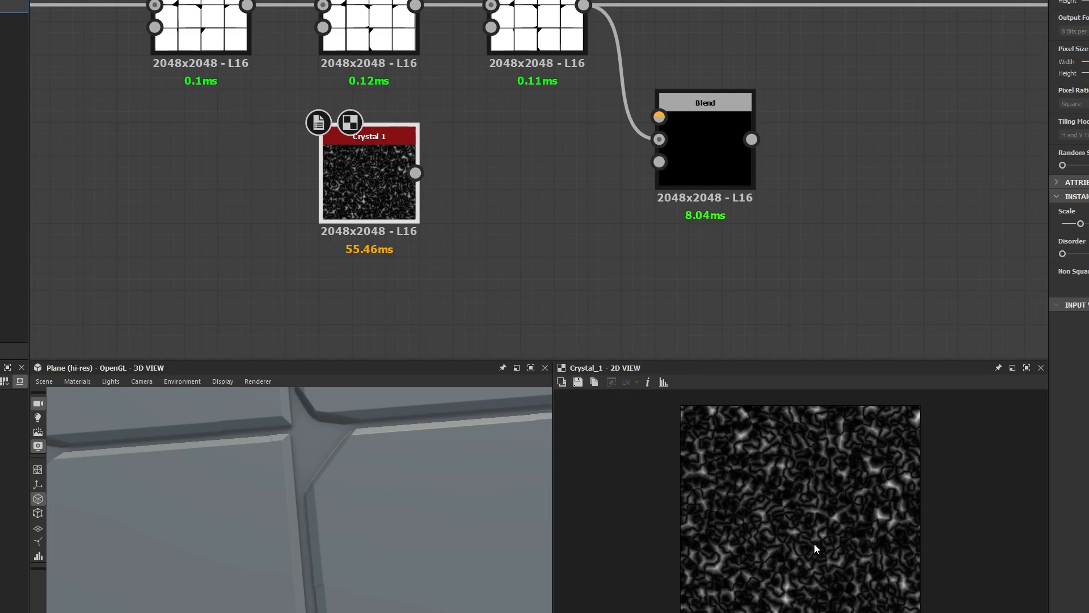
# Step: Add a Clouds 2 node below Crystal 1 to compare its pattern, and delete it
pyautogui.moveTo(363, 288); pyautogui.dragTo(387, 184, button='middle')
pyautogui.click(360, 226)
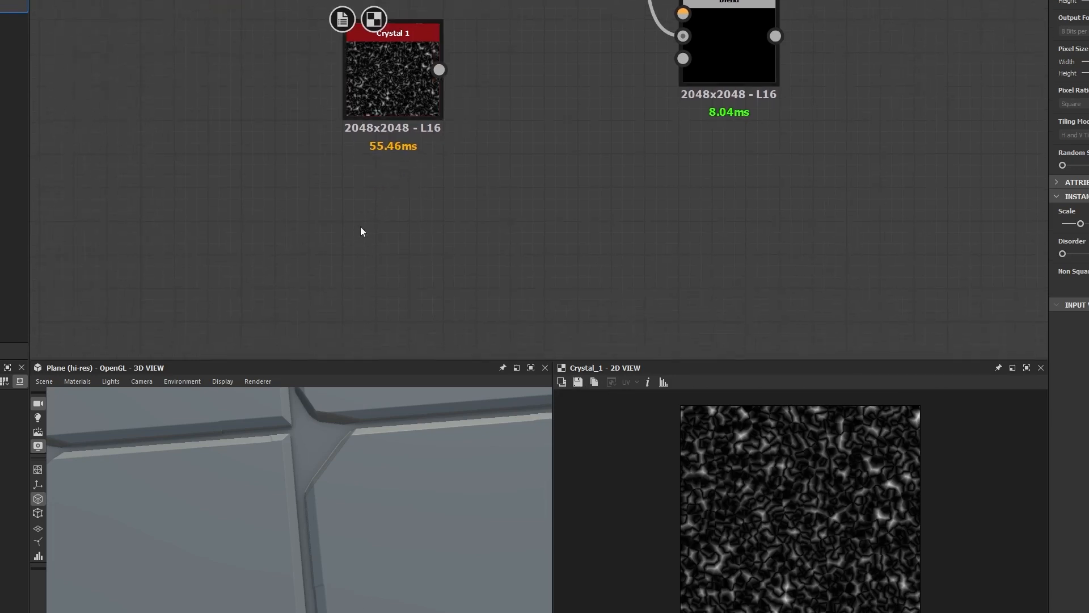
pyautogui.press('space')
pyautogui.write('clouds')
pyautogui.press('Down')
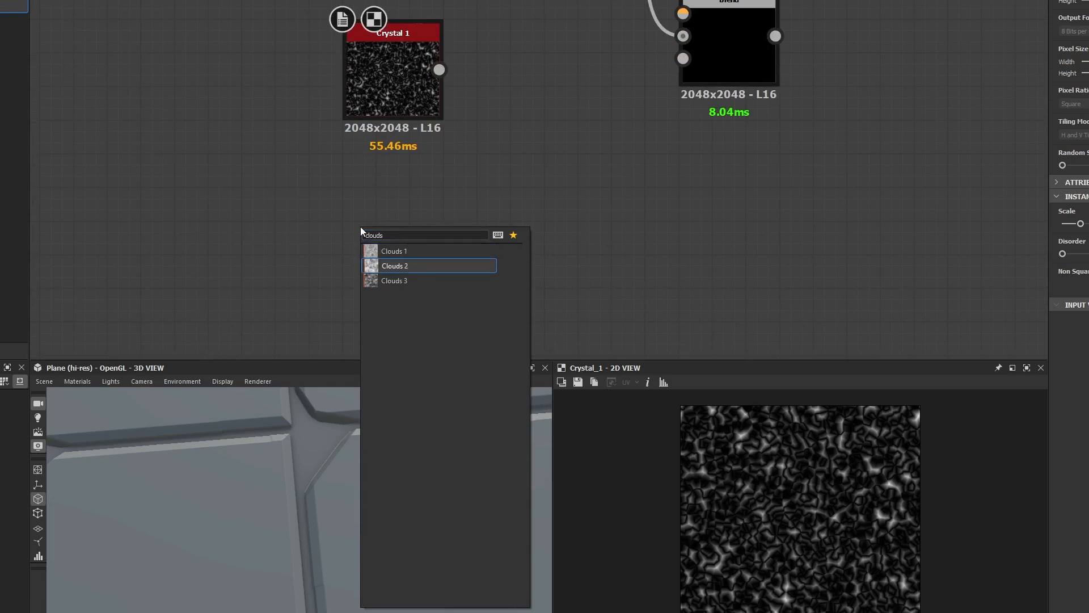
pyautogui.press('Return')
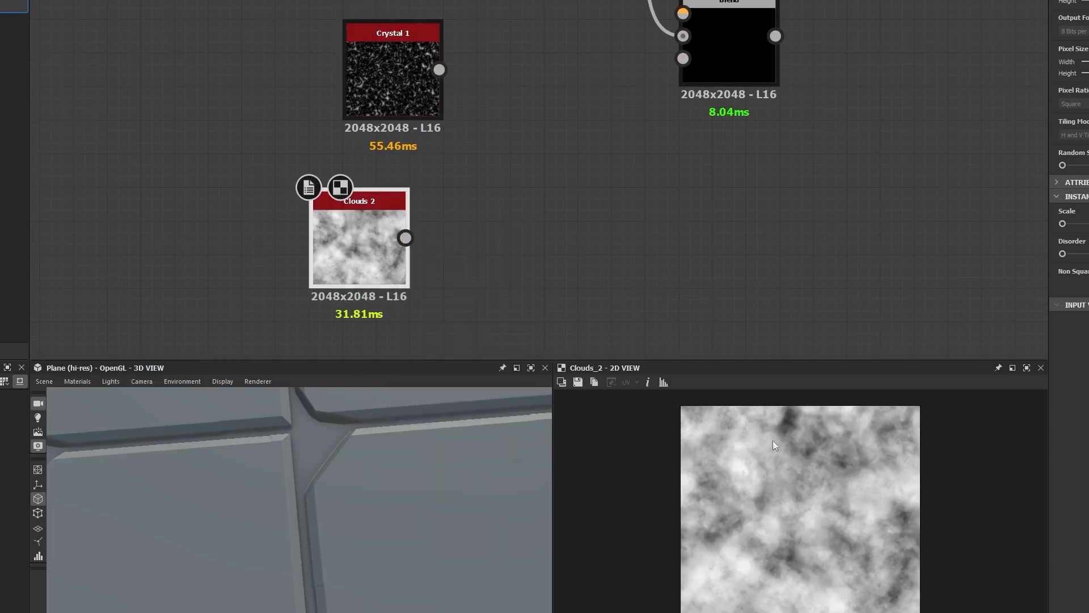
pyautogui.scroll(5, 766, 440)
pyautogui.scroll(-5, 713, 440)
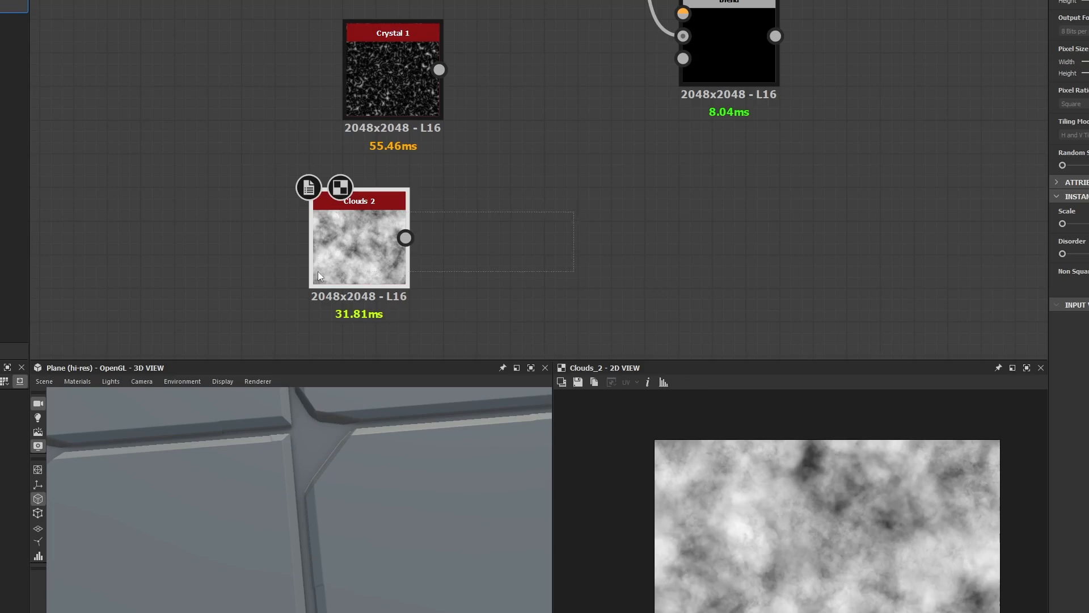
pyautogui.press('Delete')
# Step: Preview Crystal 1 again, move the new Blend farther along the chain, and place Crystal 1 between it and the third corner Blend
pyautogui.moveTo(491, 167); pyautogui.dragTo(437, 292, button='middle')
pyautogui.click(384, 226)
pyautogui.doubleClick(383, 225)
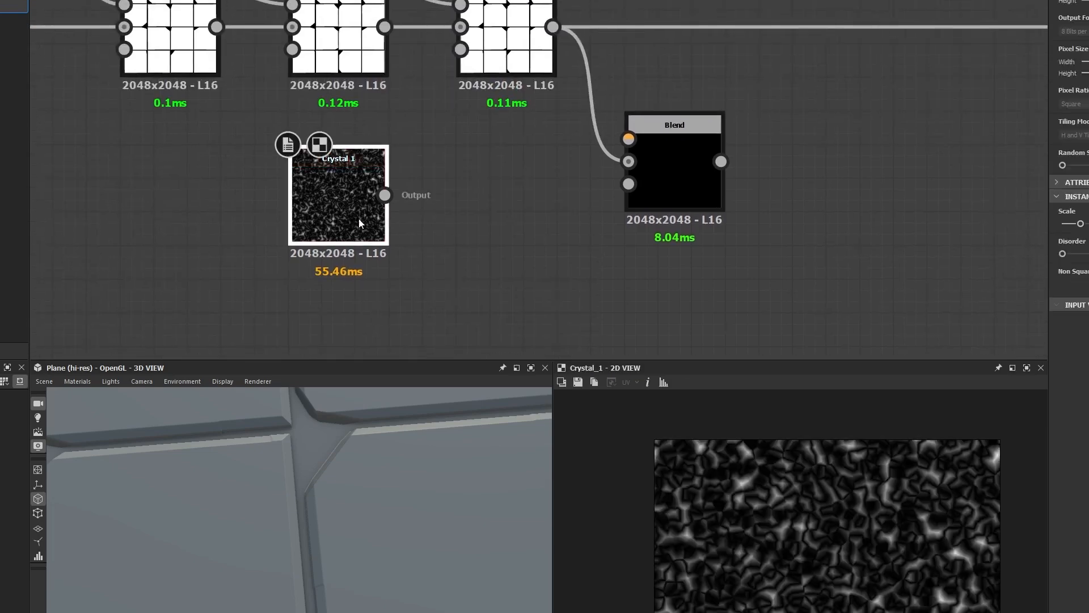
pyautogui.moveTo(360, 221); pyautogui.dragTo(530, 211)
pyautogui.moveTo(778, 189); pyautogui.dragTo(440, 212, button='middle')
pyautogui.moveTo(396, 216); pyautogui.dragTo(643, 202)
pyautogui.moveTo(340, 203); pyautogui.dragTo(643, 169)
pyautogui.moveTo(211, 251); pyautogui.dragTo(379, 251)
pyautogui.moveTo(505, 210); pyautogui.dragTo(624, 216, button='middle')
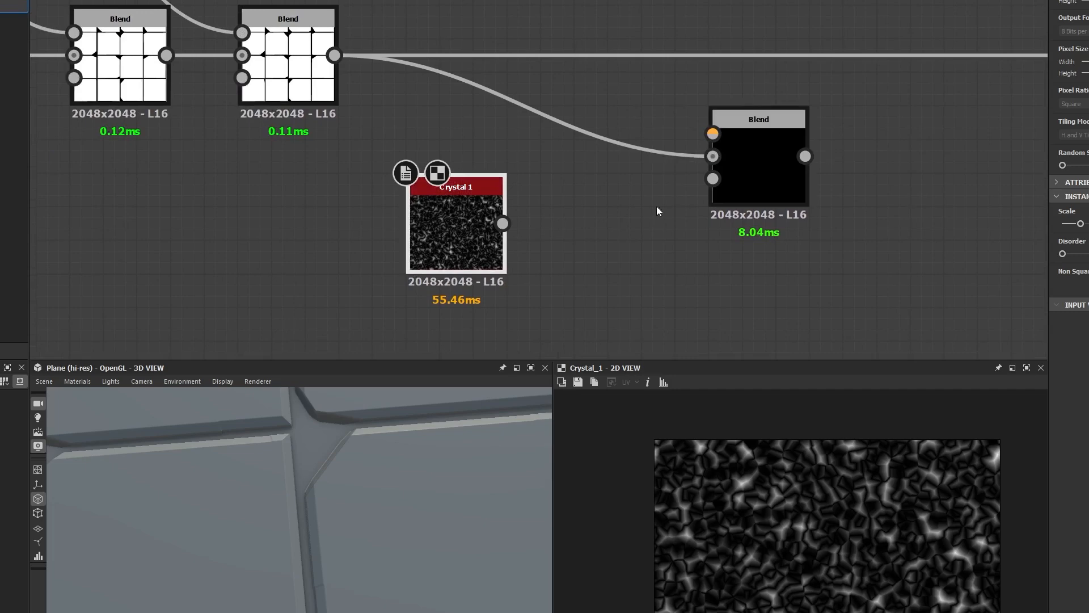
# Step: Connect Crystal 1 to the new Blend's foreground, set its blending mode to Subtract, and check the tile pattern in the 2D view
pyautogui.click(567, 271)
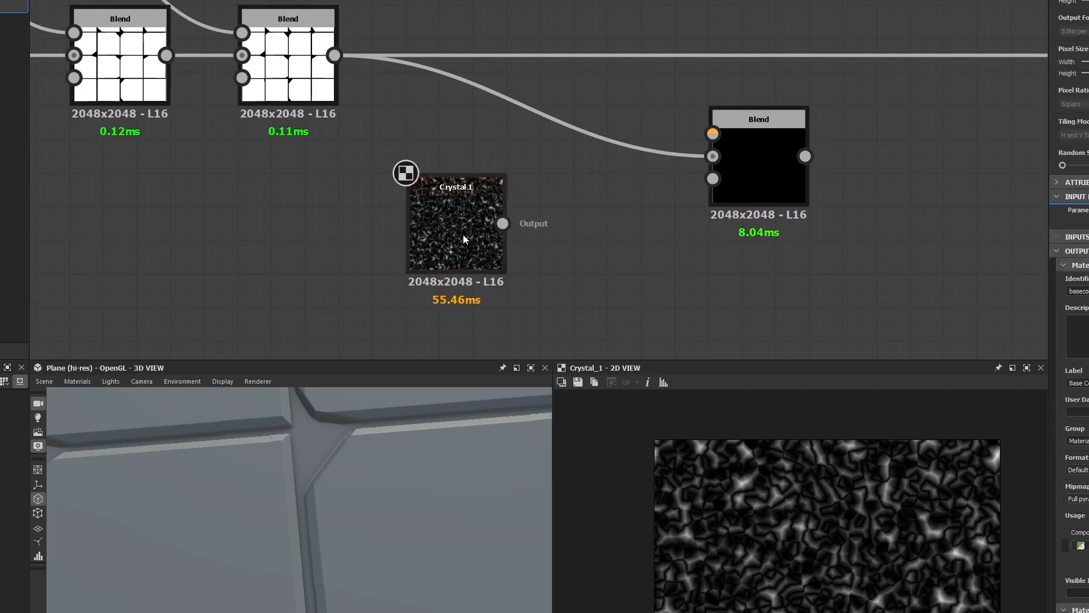
pyautogui.moveTo(502, 223); pyautogui.dragTo(713, 134)
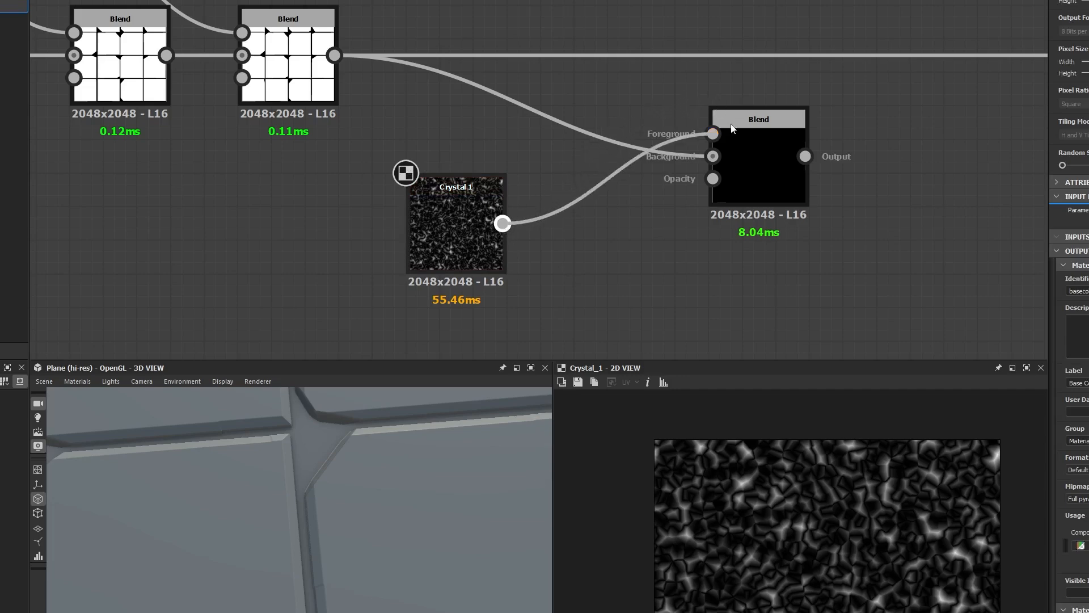
pyautogui.click(732, 177)
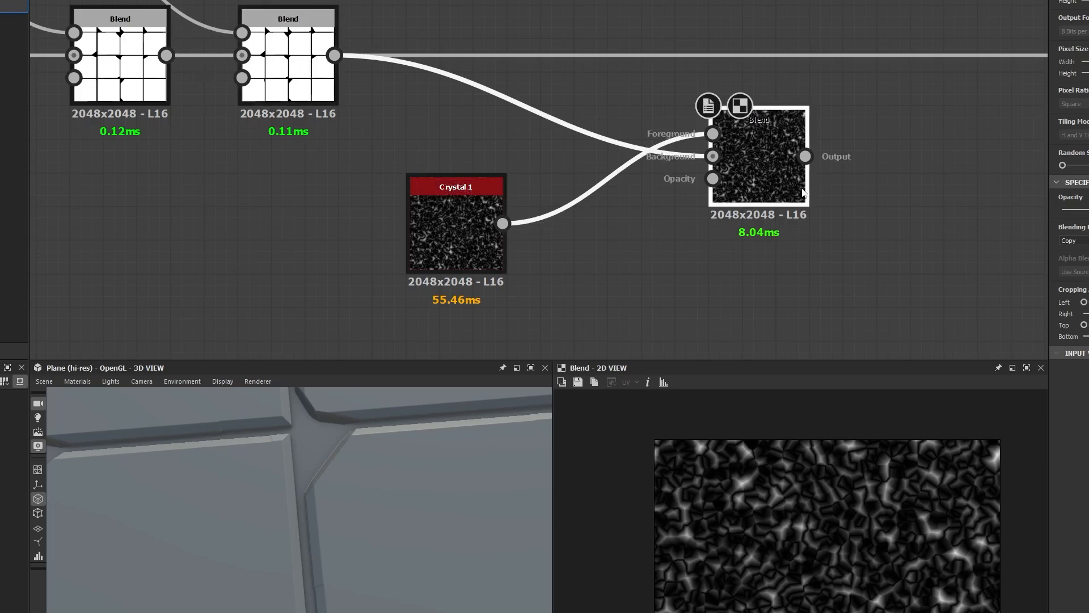
pyautogui.click(1080, 241)
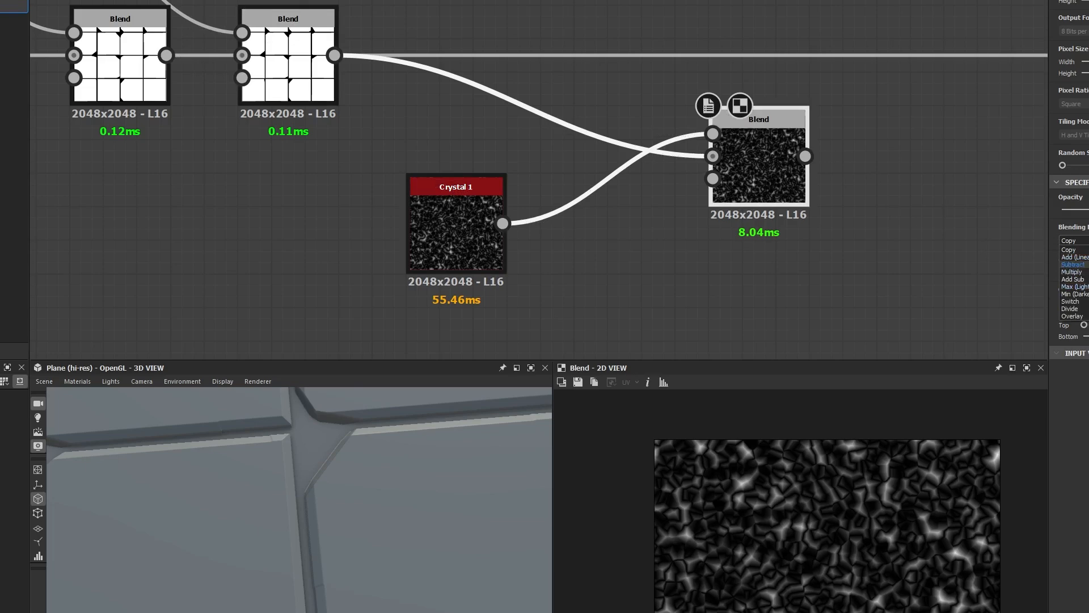
pyautogui.click(1073, 264)
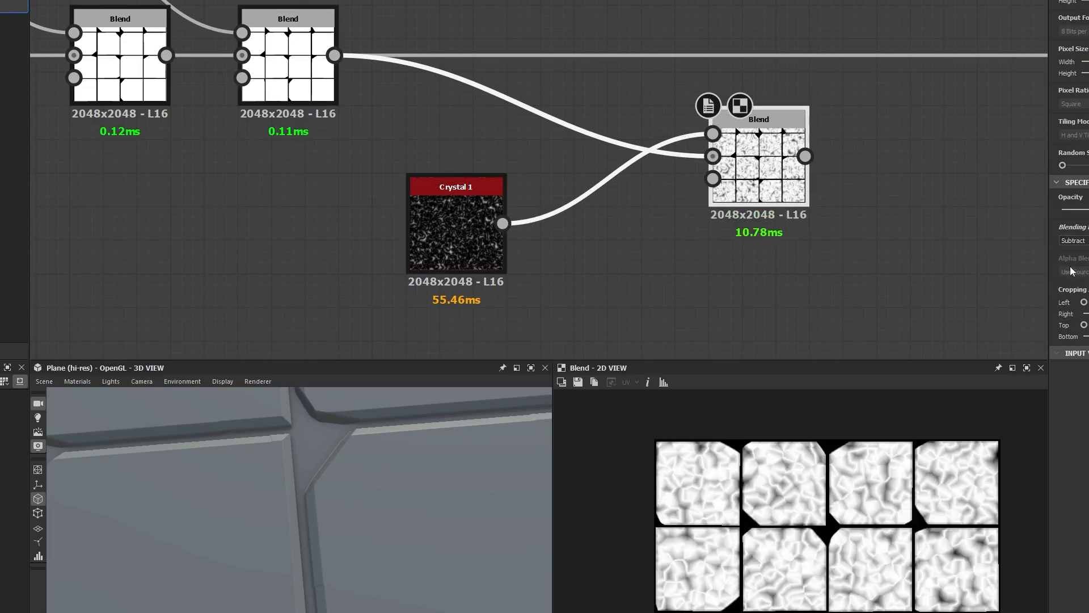
pyautogui.scroll(5, 851, 543)
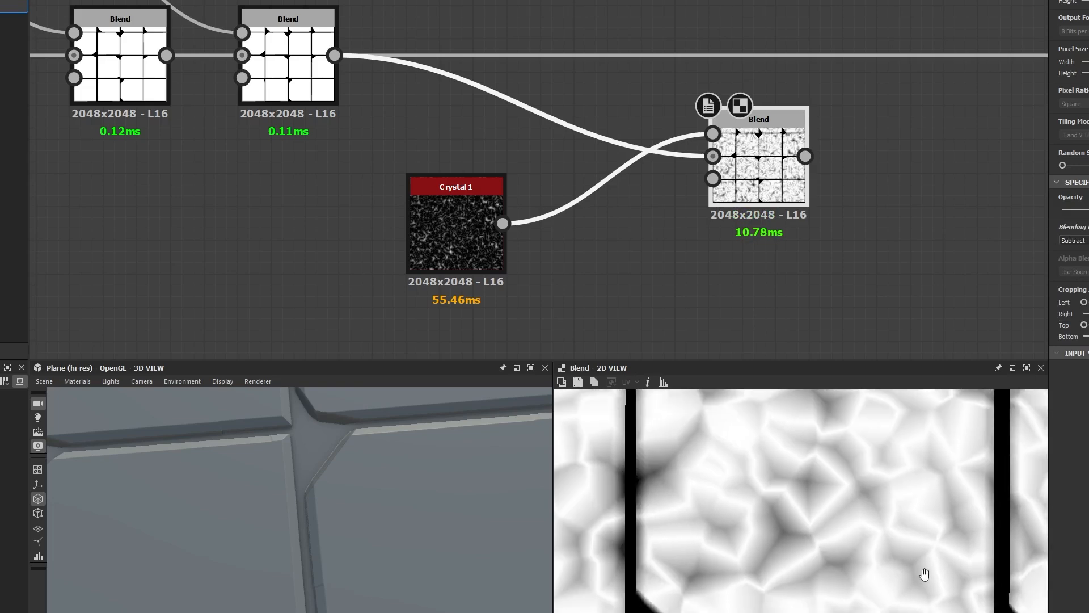
pyautogui.scroll(-4, 831, 486)
# Step: Connect the Subtract Blend's output to the node feeding the material outputs and view the crystal relief on the 3D plane
pyautogui.moveTo(766, 120); pyautogui.dragTo(291, 116, button='middle')
pyautogui.scroll(-7, 292, 120)
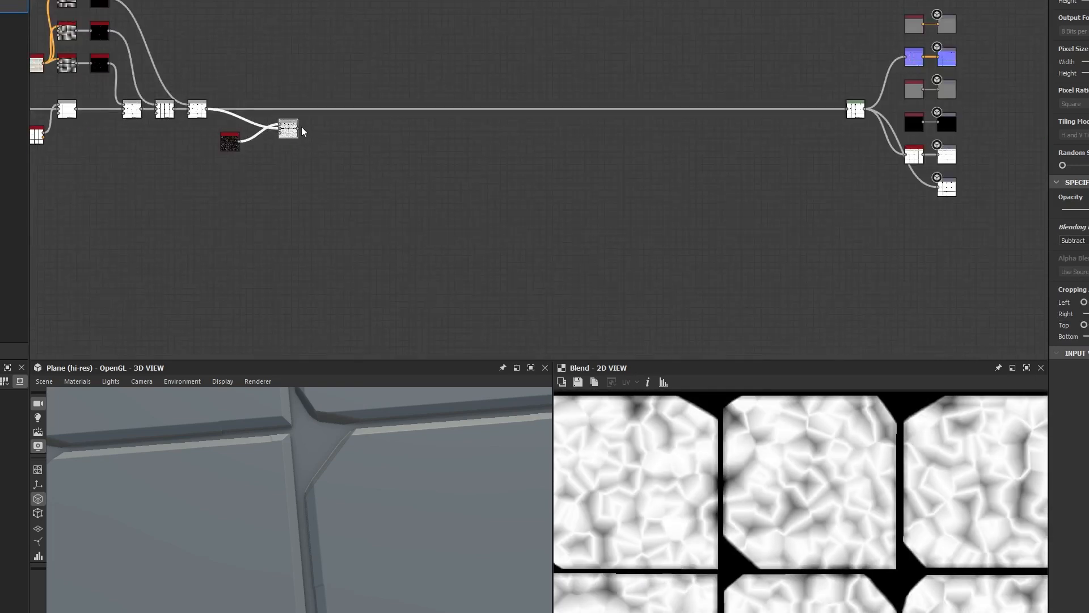
pyautogui.moveTo(298, 130); pyautogui.dragTo(847, 109)
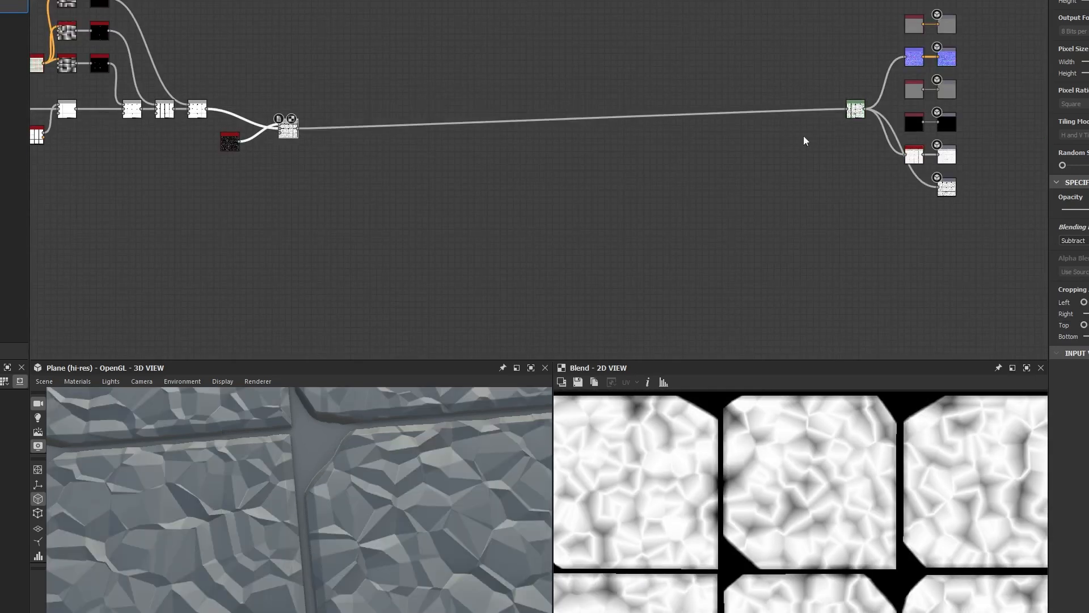
pyautogui.moveTo(290, 476); pyautogui.dragTo(276, 441)
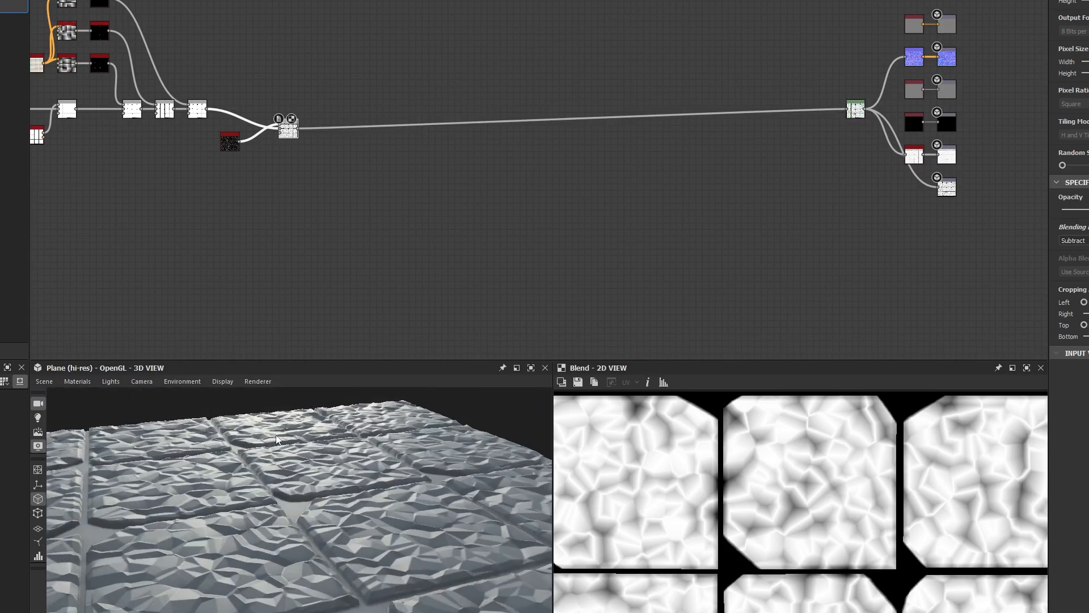
# Step: Move the Subtract Blend up in line with the main Blend chain, leaving Crystal 1 below it
pyautogui.scroll(5, 477, 226)
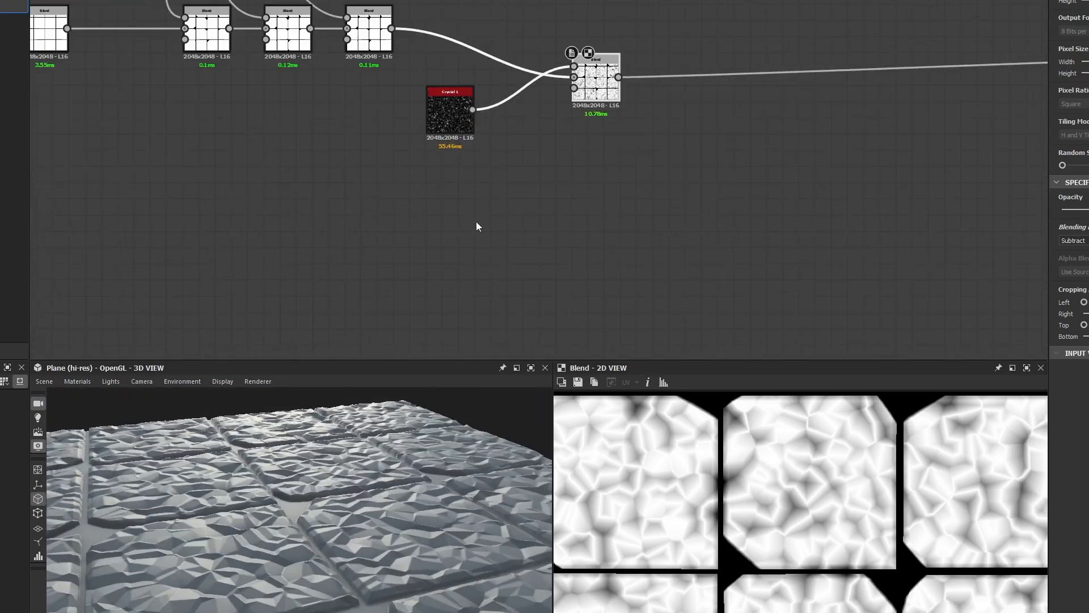
pyautogui.moveTo(573, 152); pyautogui.dragTo(600, 325, button='middle')
pyautogui.scroll(3, 576, 254)
pyautogui.moveTo(611, 259); pyautogui.dragTo(611, 178)
pyautogui.click(606, 250)
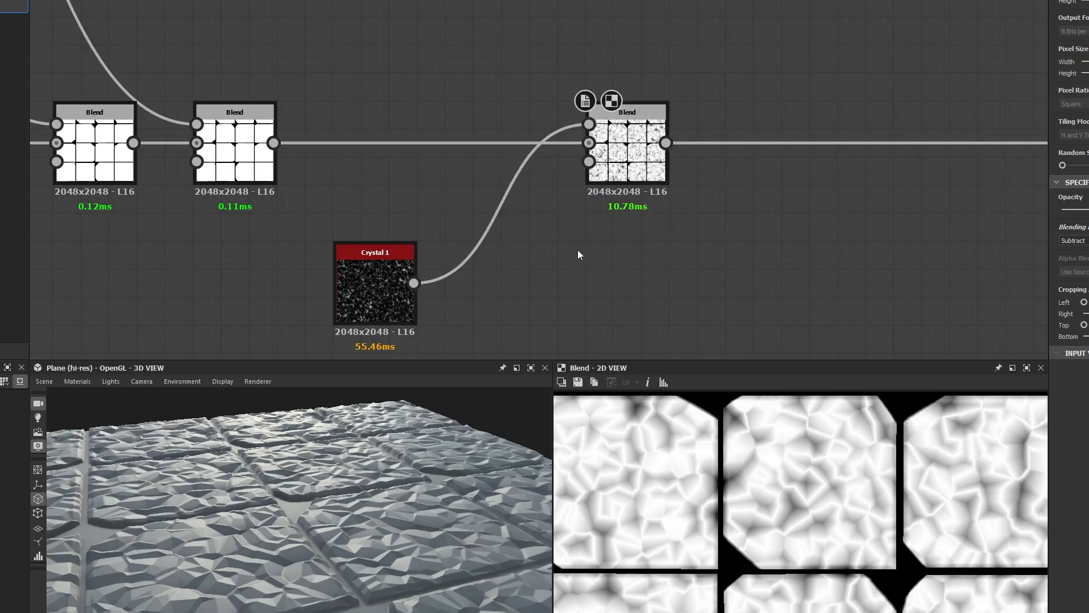
# Step: Review the Crystal 1 blend and the corner-cutting Histogram Scan branches, and examine the tile relief up close in the 3D view
pyautogui.moveTo(509, 257); pyautogui.dragTo(587, 219, button='middle')
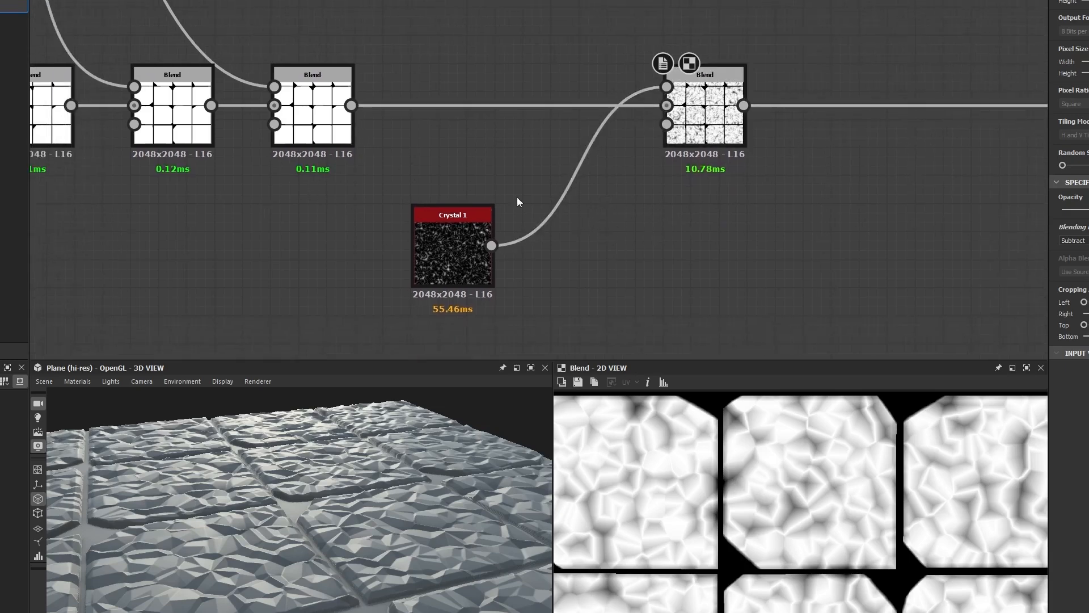
pyautogui.moveTo(434, 20); pyautogui.dragTo(784, 288)
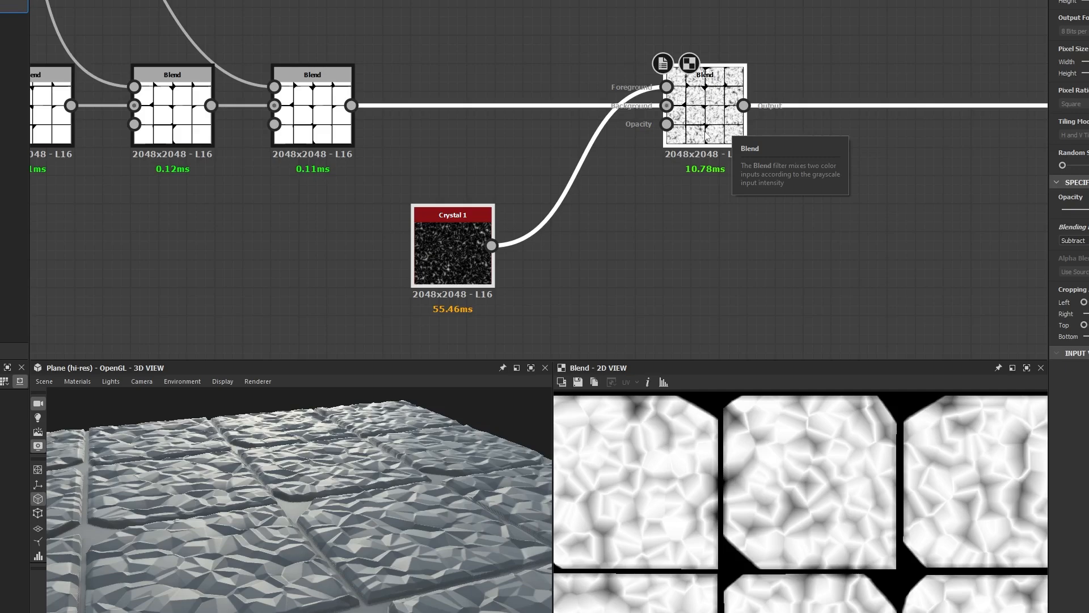
pyautogui.click(602, 221)
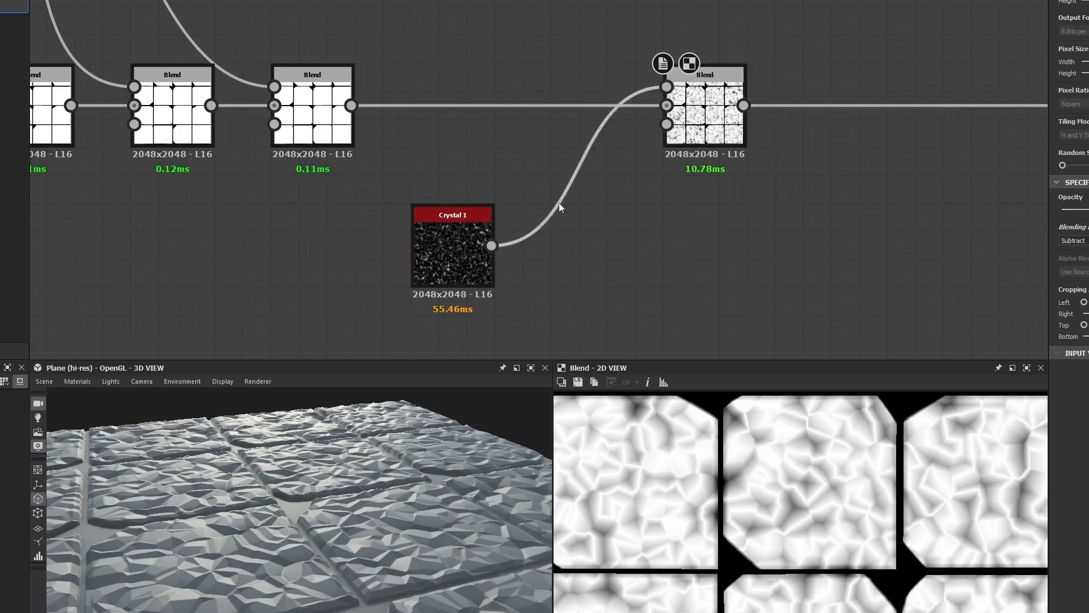
pyautogui.scroll(-5, 369, 85)
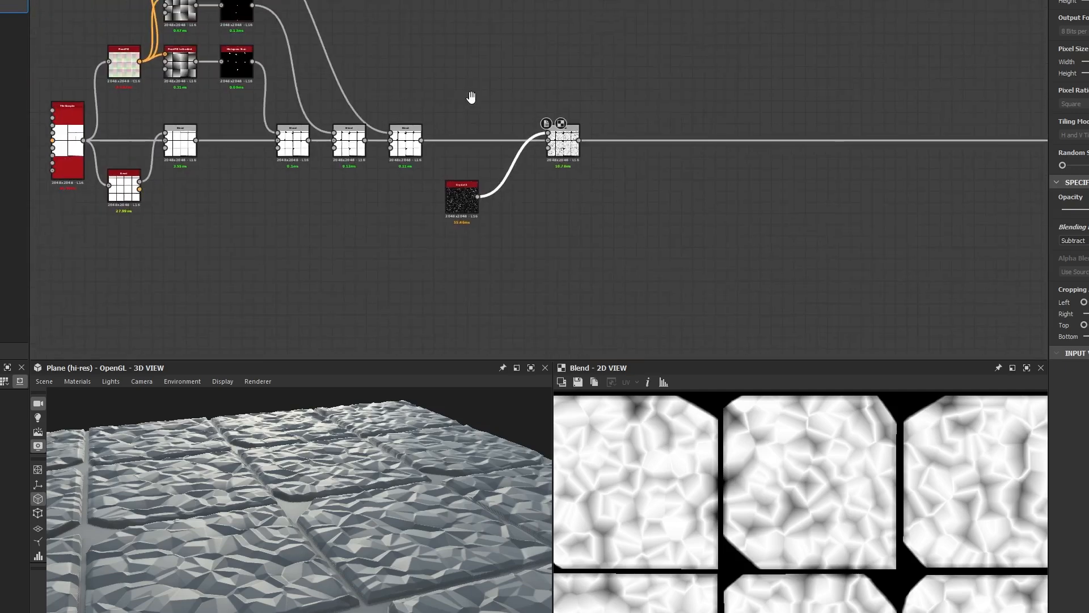
pyautogui.scroll(3, 431, 94)
pyautogui.moveTo(396, 87); pyautogui.dragTo(650, 261, button='middle')
pyautogui.scroll(4, 342, 63)
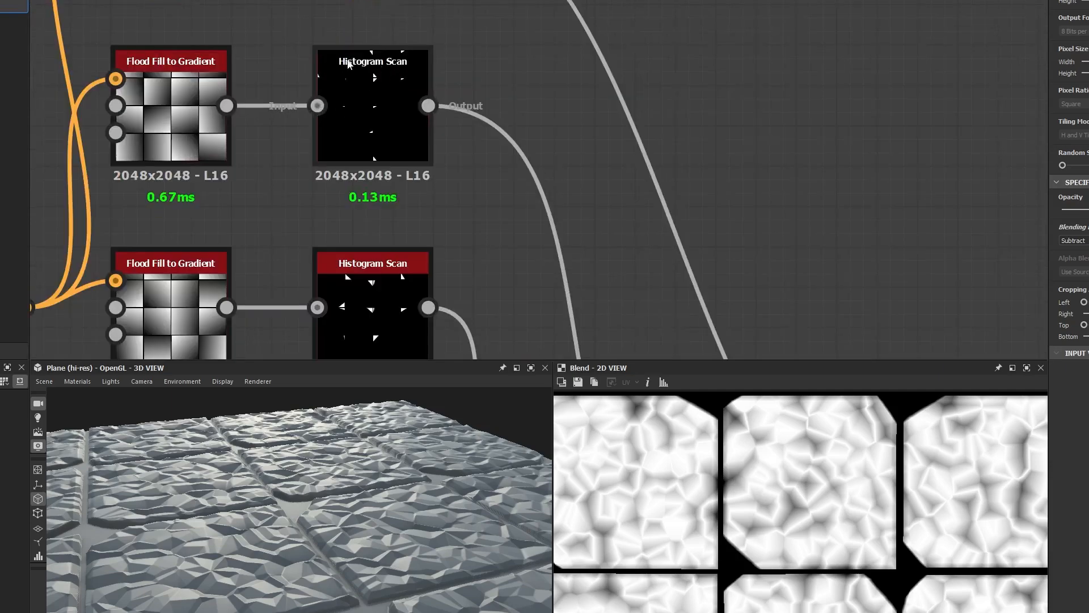
pyautogui.scroll(-5, 601, 186)
pyautogui.moveTo(602, 186); pyautogui.dragTo(387, 68, button='middle')
pyautogui.scroll(5, 431, 431)
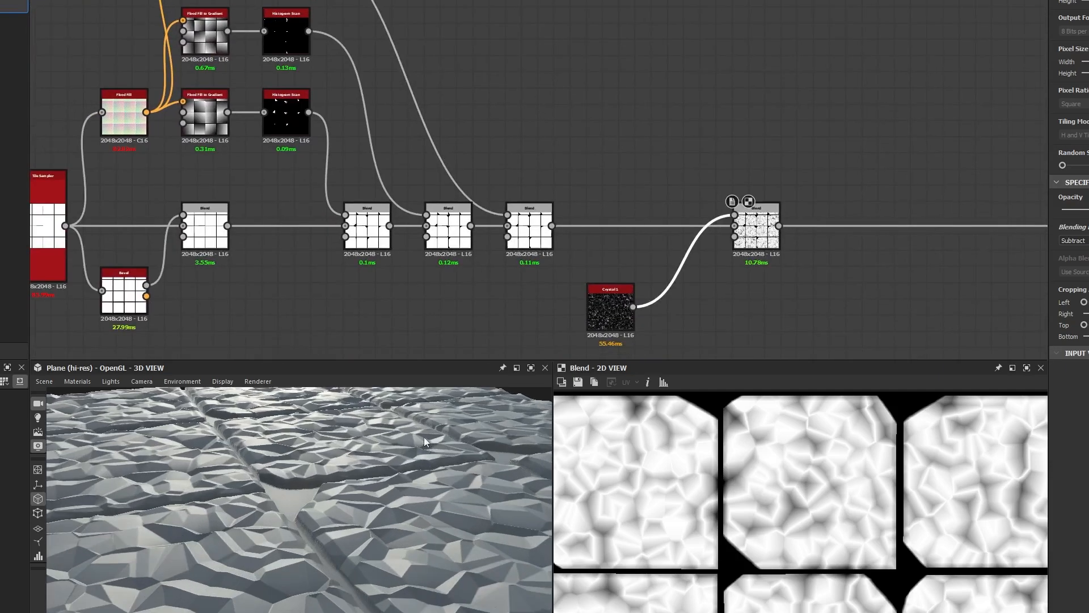
pyautogui.moveTo(424, 437); pyautogui.dragTo(411, 534)
pyautogui.scroll(3, 391, 495)
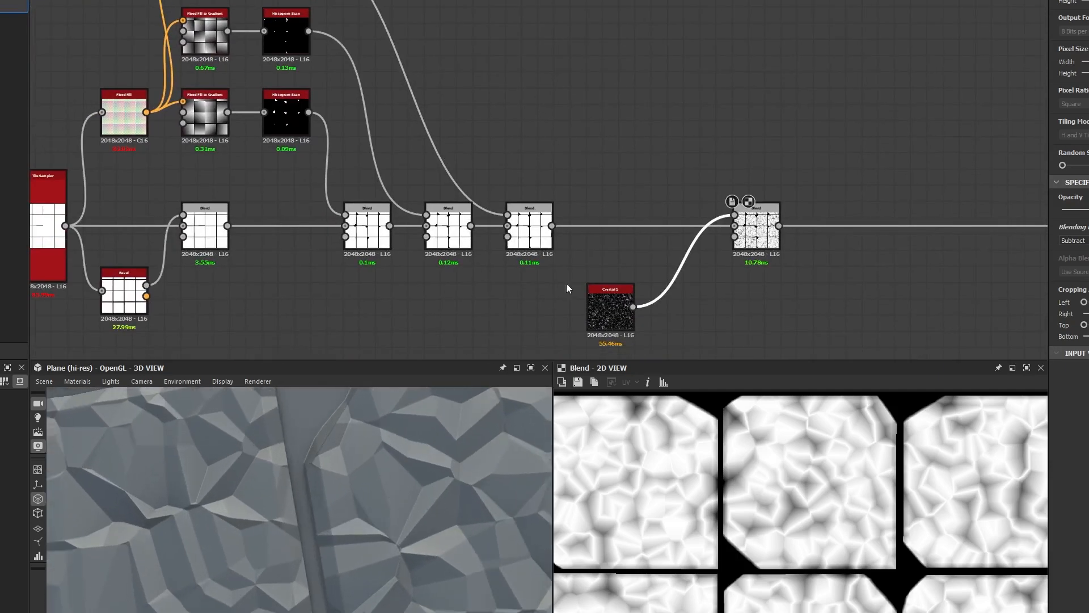
# Step: Insert a Histogram Scan node on the link between Crystal 1 and the Subtract Blend, and align it beside Crystal 1
pyautogui.moveTo(683, 326); pyautogui.dragTo(563, 230, button='middle')
pyautogui.scroll(5, 563, 230)
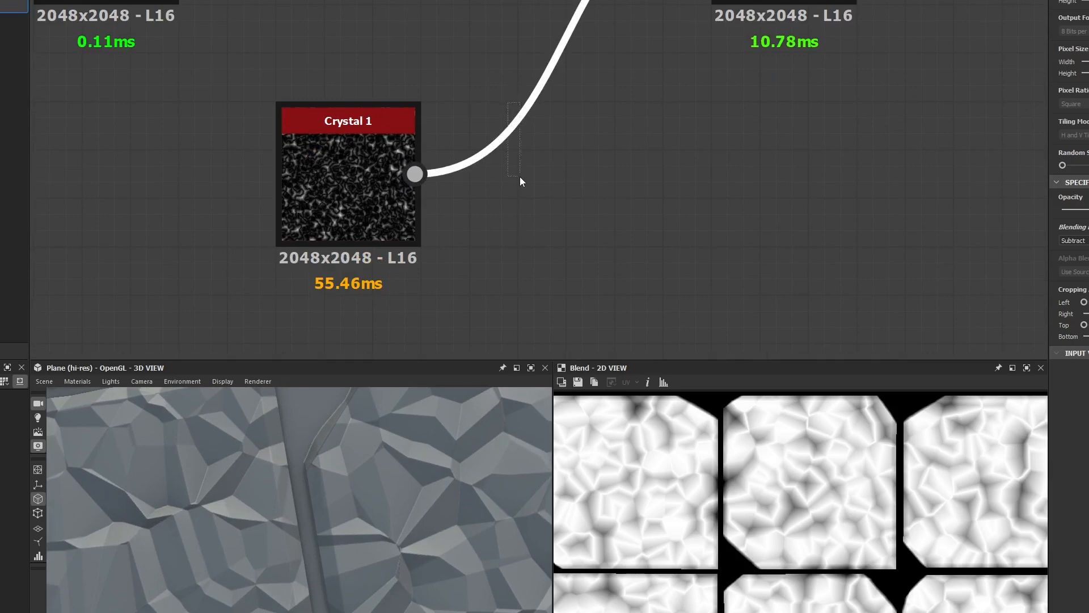
pyautogui.scroll(-3, 522, 182)
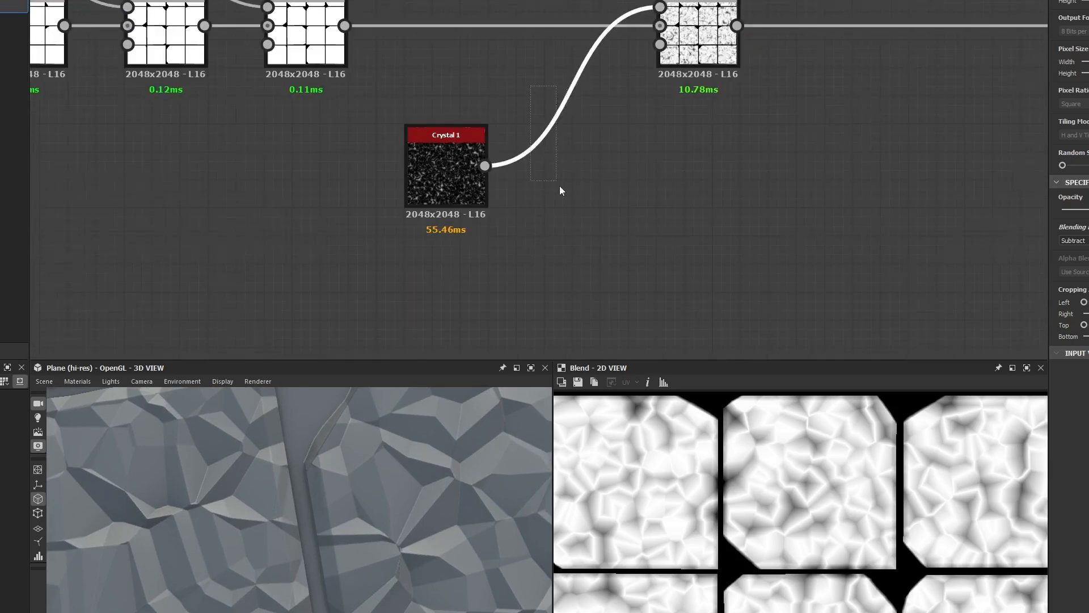
pyautogui.press('space')
pyautogui.write('scan')
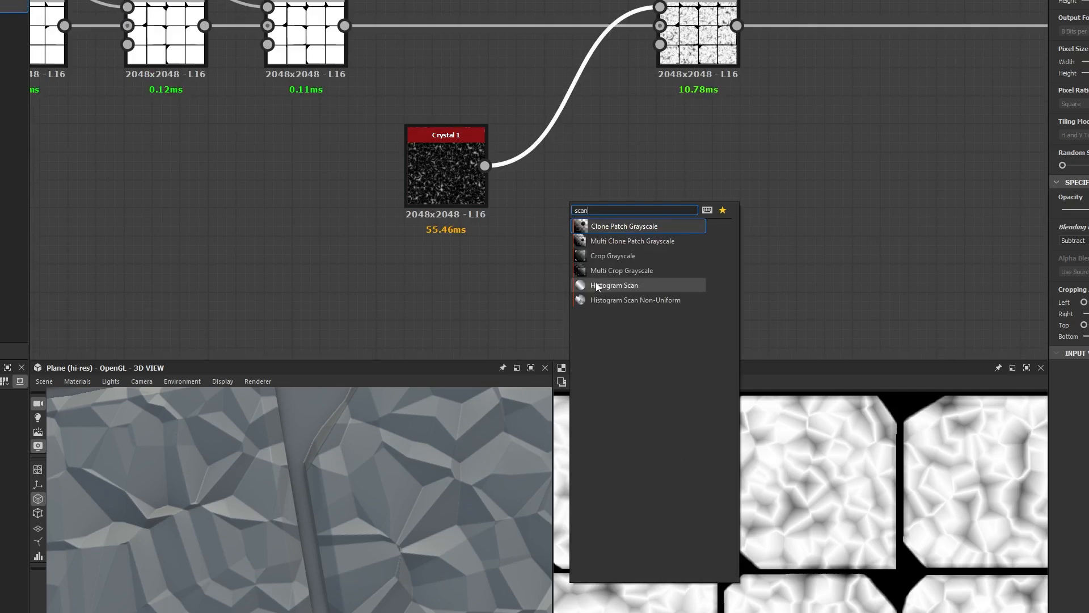
pyautogui.click(597, 287)
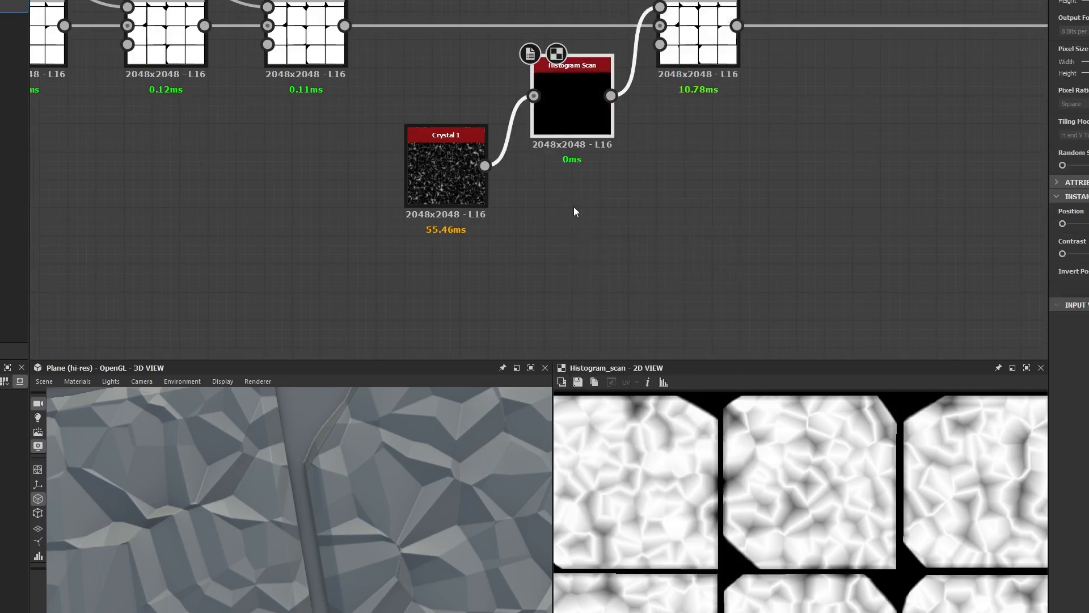
pyautogui.moveTo(573, 136); pyautogui.dragTo(583, 162)
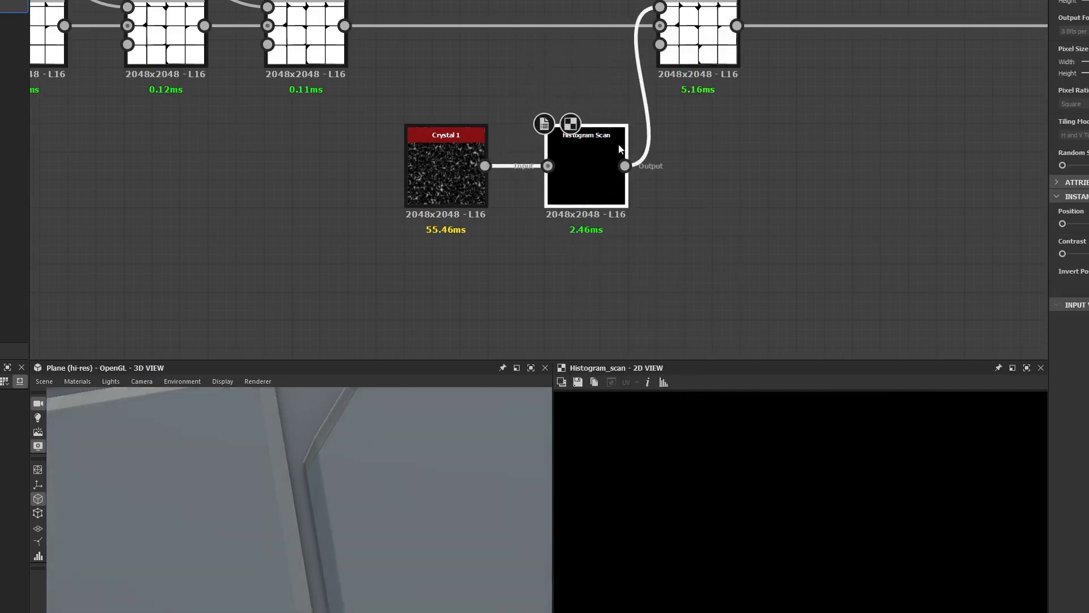
# Step: Raise the Histogram Scan's Position and Contrast so that only the brightest crystal patches cut chips into the tiles
pyautogui.click(1088, 224)
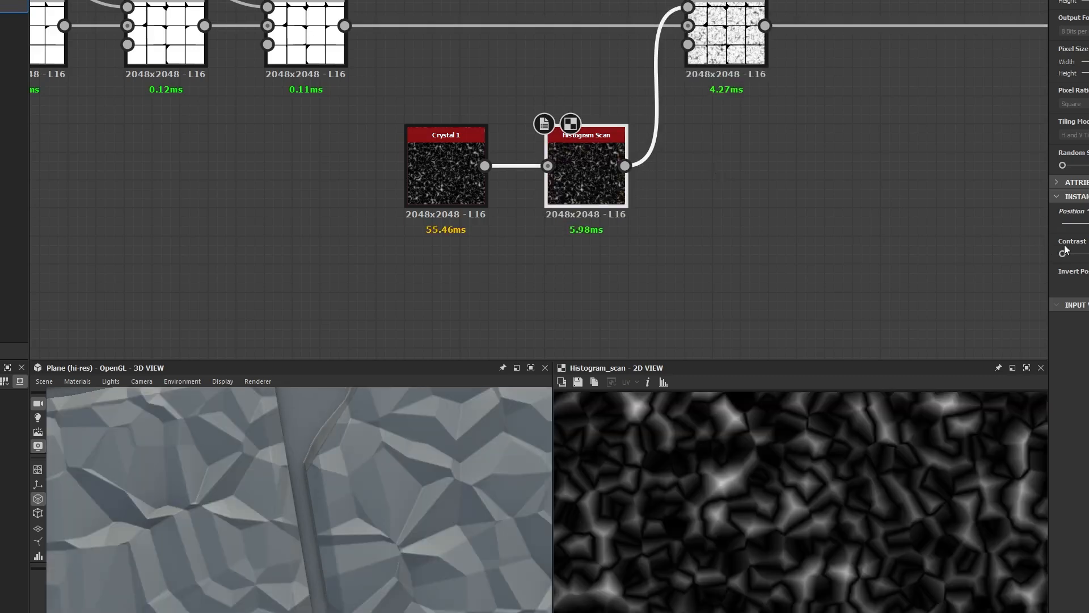
pyautogui.moveTo(1064, 254); pyautogui.dragTo(1088, 254)
pyautogui.scroll(5, 725, 477)
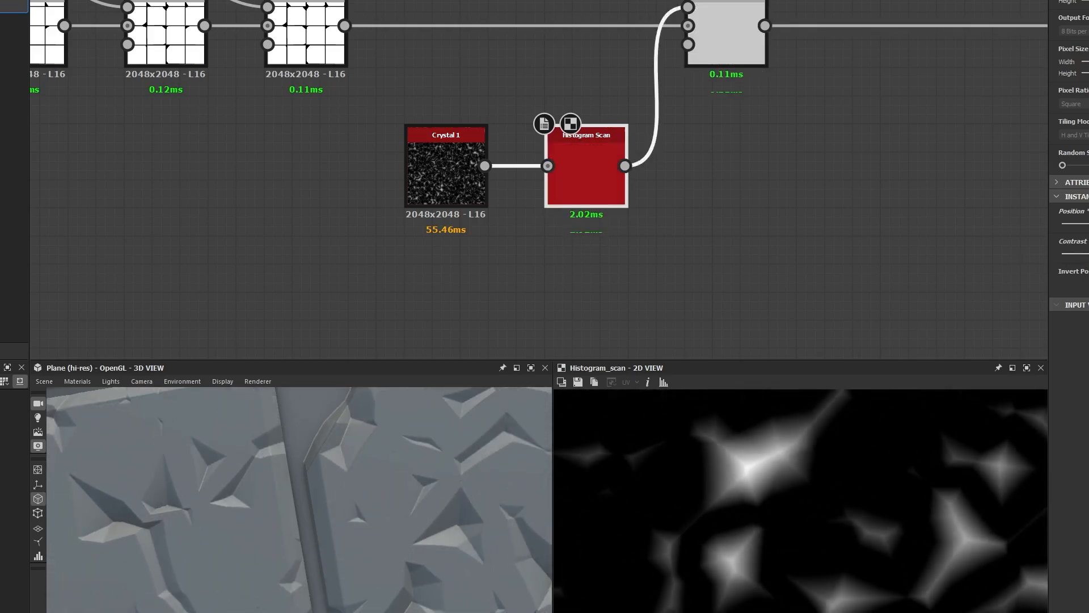
pyautogui.scroll(-8, 238, 527)
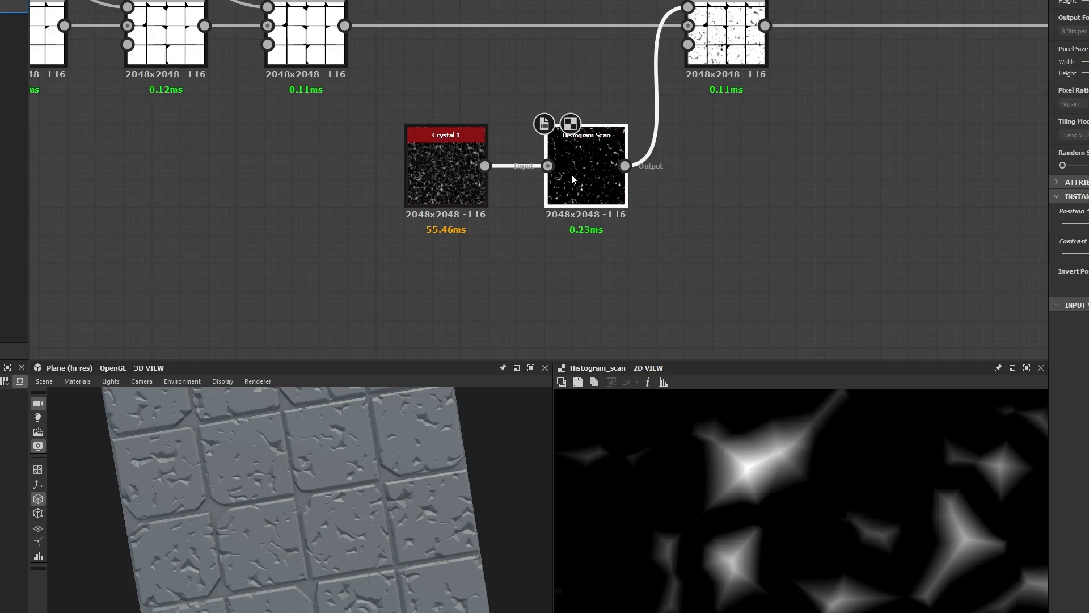
# Step: Toggle the Histogram Scan to compare the relief with and without it in the 3D view, leaving the node disabled
pyautogui.hotkey('shift', 'd')
pyautogui.moveTo(377, 536); pyautogui.dragTo(318, 457)
pyautogui.hotkey('shift', 'd')
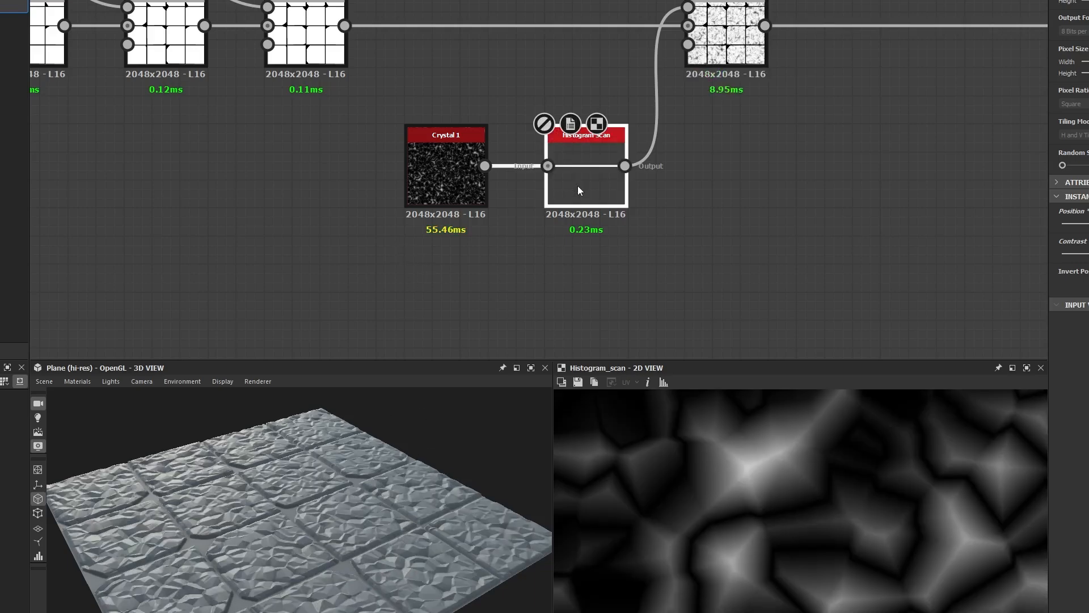
pyautogui.moveTo(398, 492); pyautogui.dragTo(333, 585)
pyautogui.scroll(4, 310, 523)
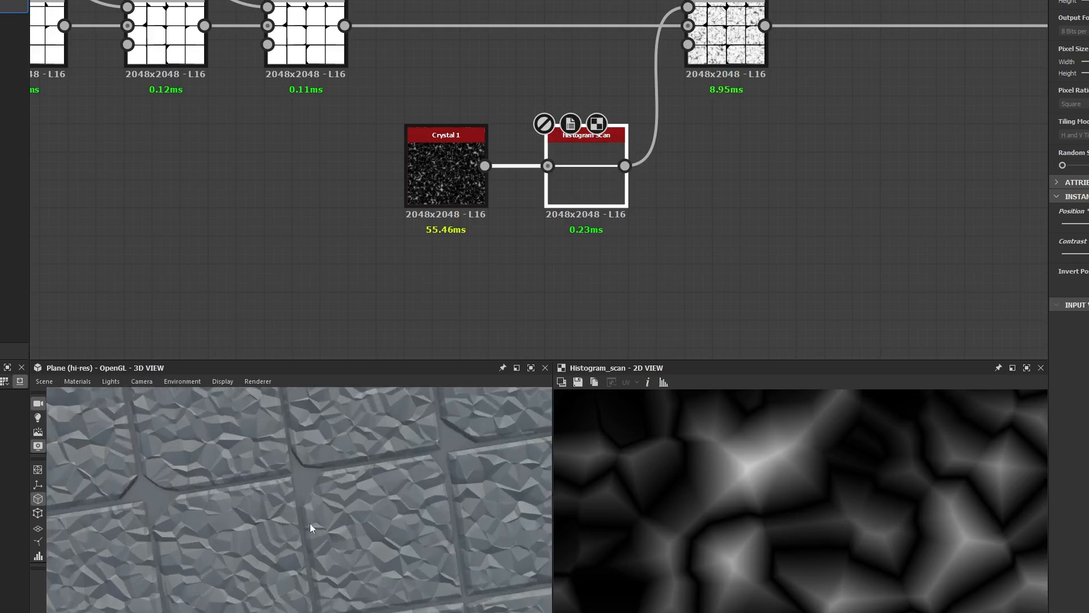
pyautogui.scroll(5, 311, 528)
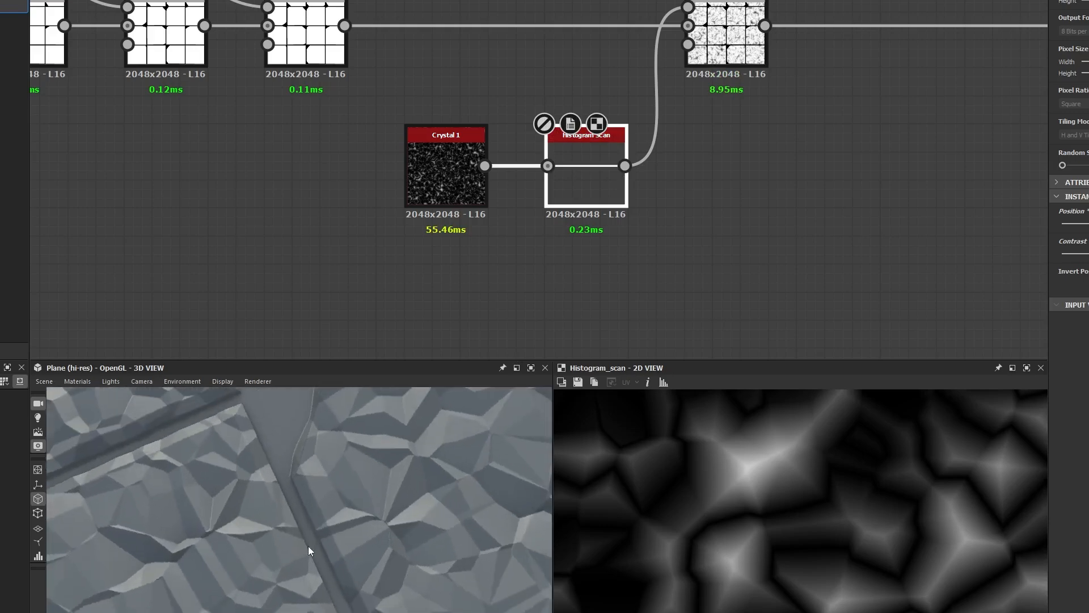
pyautogui.moveTo(308, 546)
pyautogui.mouseDown()
pyautogui.moveTo(345, 502)
pyautogui.moveTo(338, 451)
pyautogui.moveTo(305, 561)
pyautogui.mouseUp()
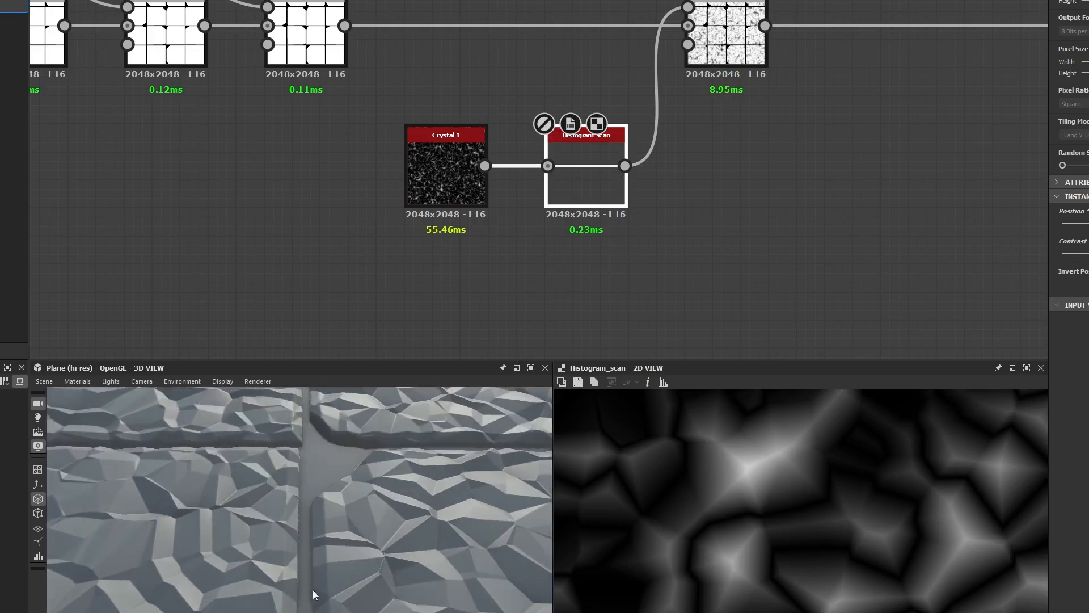
# Step: Increase the Tile Sampler's Scale to narrow the gaps between the tiles, and check them in the 3D view
pyautogui.scroll(-4, 207, 243)
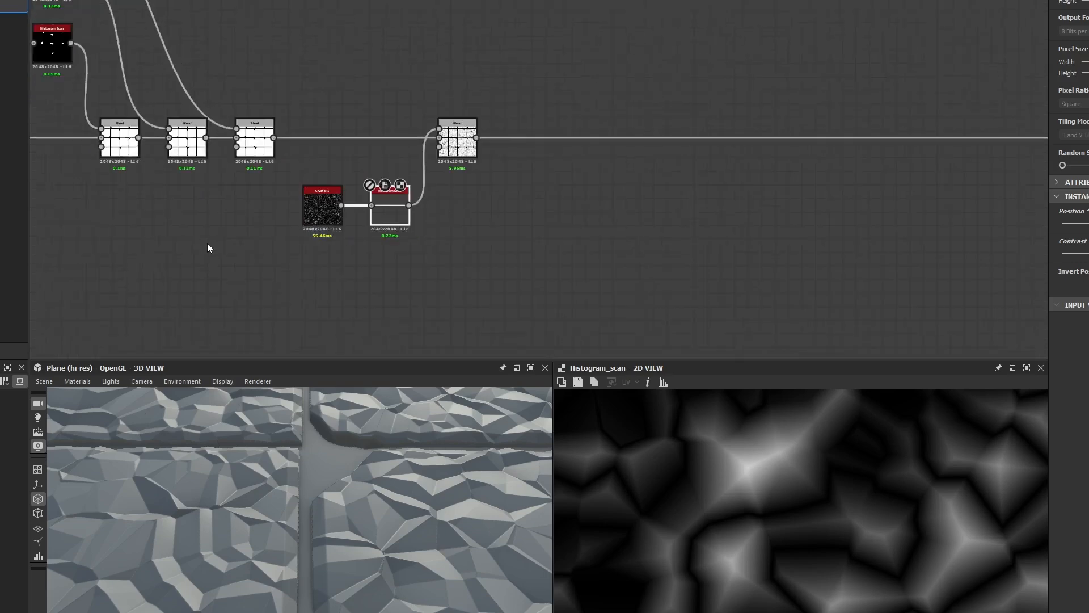
pyautogui.moveTo(34, 200); pyautogui.dragTo(504, 219, button='middle')
pyautogui.scroll(4, 233, 169)
pyautogui.scroll(4, 393, 179)
pyautogui.doubleClick(485, 167)
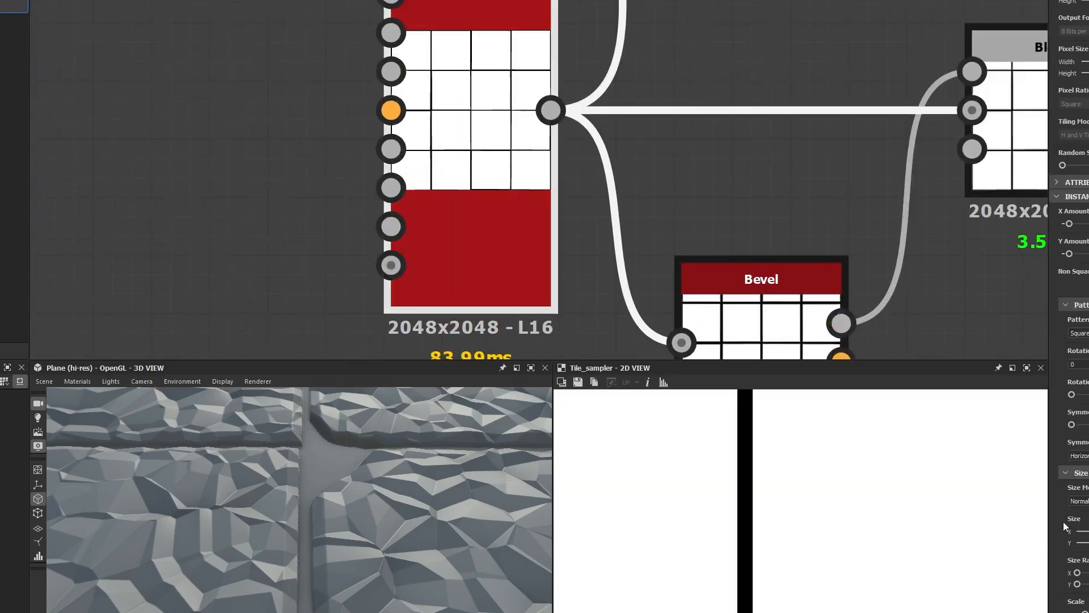
pyautogui.scroll(-5, 1063, 522)
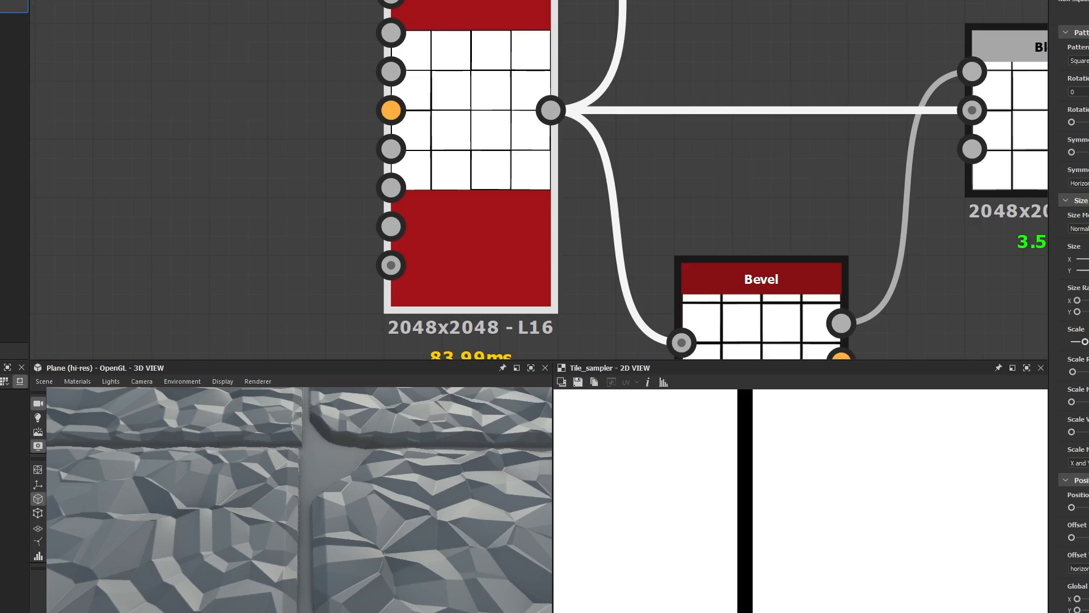
pyautogui.press('Return')
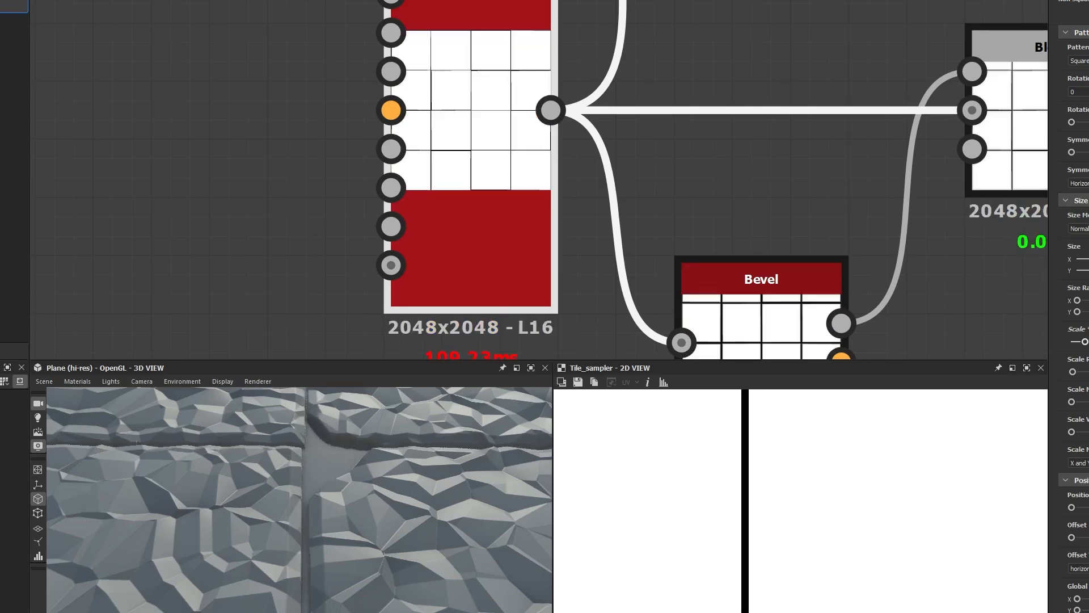
pyautogui.moveTo(238, 488); pyautogui.dragTo(219, 593)
pyautogui.scroll(-4, 282, 518)
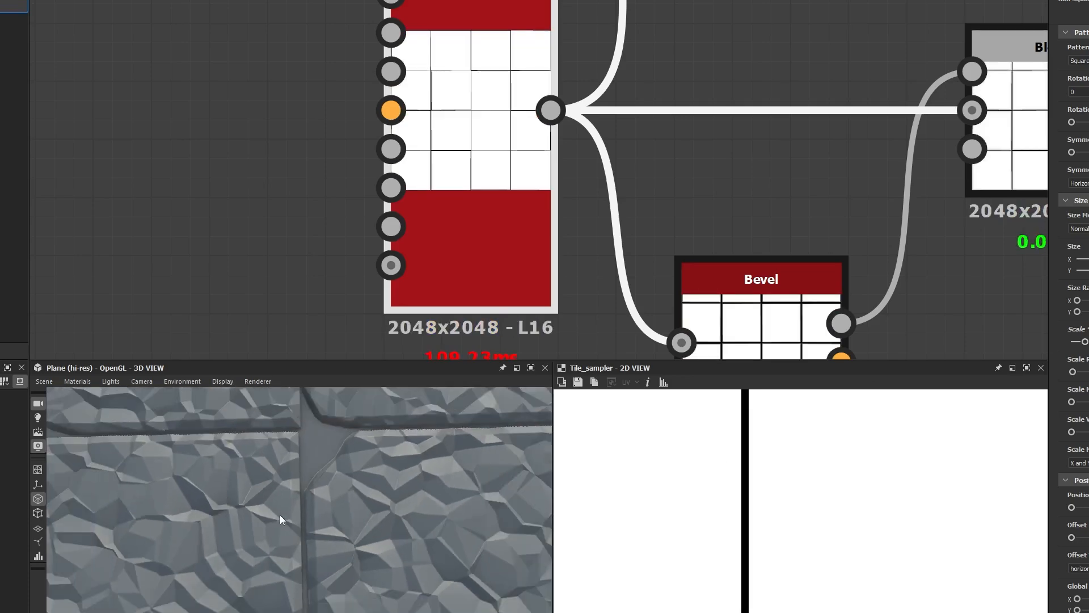
# Step: Toggle the Histogram Scan on and off, and examine how the crystal relief runs across a tile gap in the 3D view
pyautogui.moveTo(284, 420); pyautogui.dragTo(291, 514, button='middle')
pyautogui.scroll(-1, 291, 513)
pyautogui.moveTo(824, 188); pyautogui.dragTo(646, 185, button='middle')
pyautogui.scroll(-6, 646, 185)
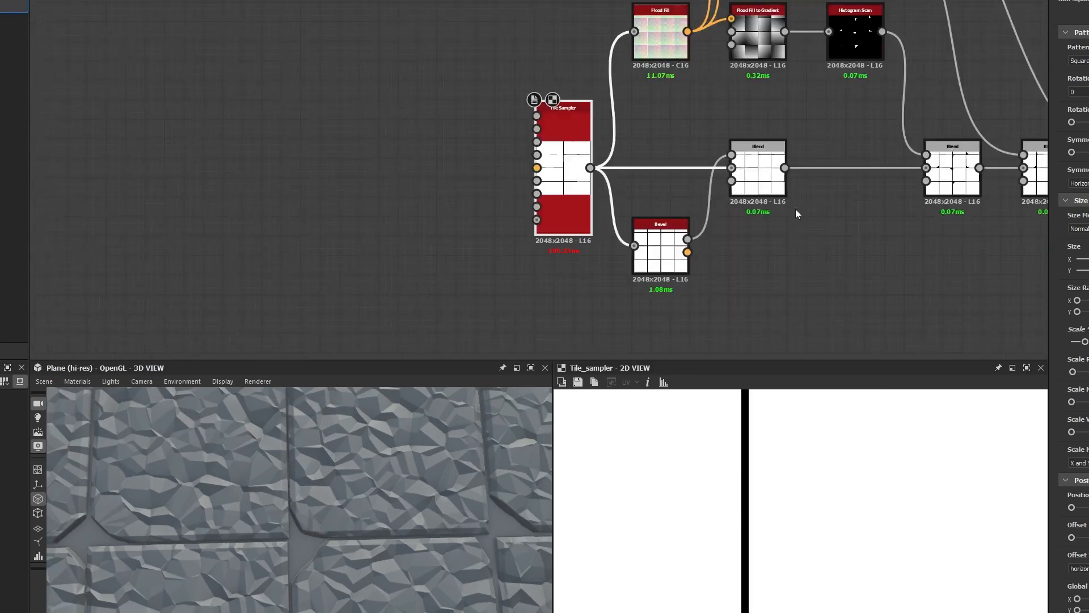
pyautogui.moveTo(939, 215); pyautogui.dragTo(309, 195, button='middle')
pyautogui.click(710, 260)
pyautogui.hotkey('shift', 'd')
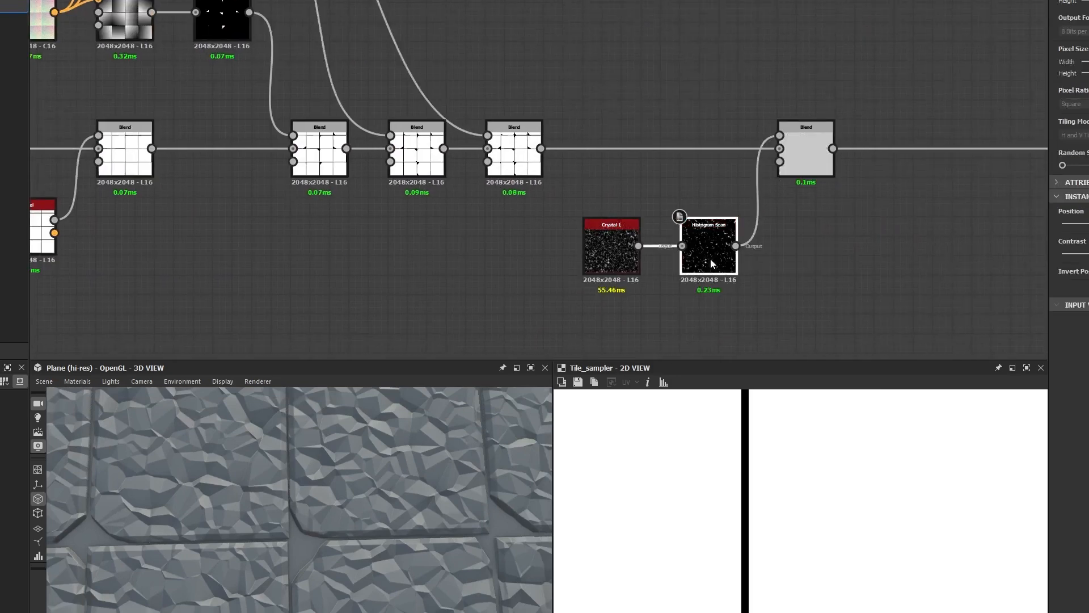
pyautogui.hotkey('shift', 'd')
pyautogui.scroll(3, 299, 475)
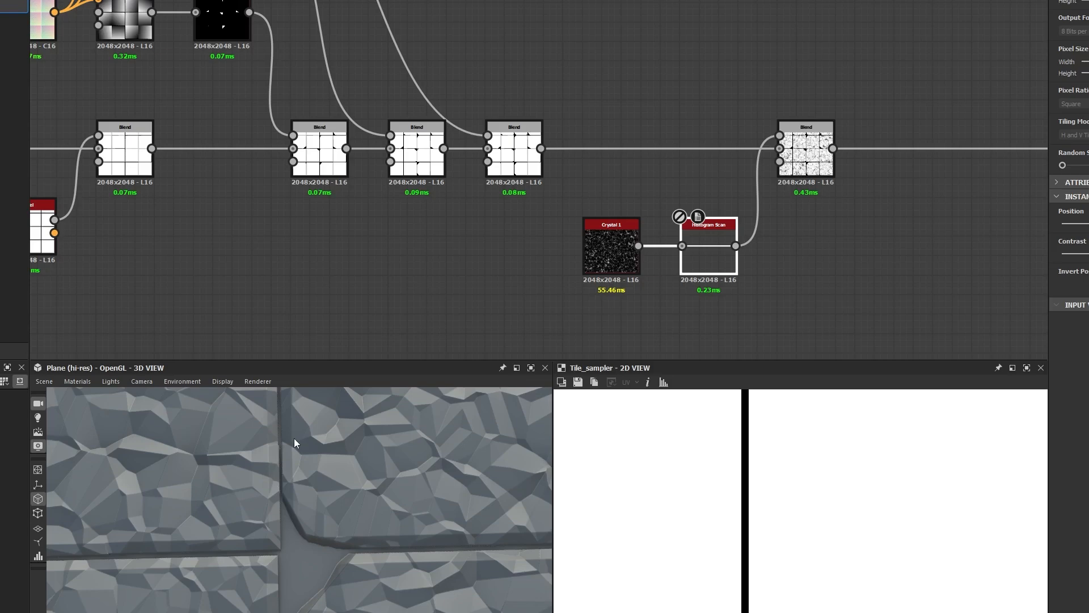
pyautogui.scroll(3, 287, 467)
pyautogui.scroll(5, 279, 488)
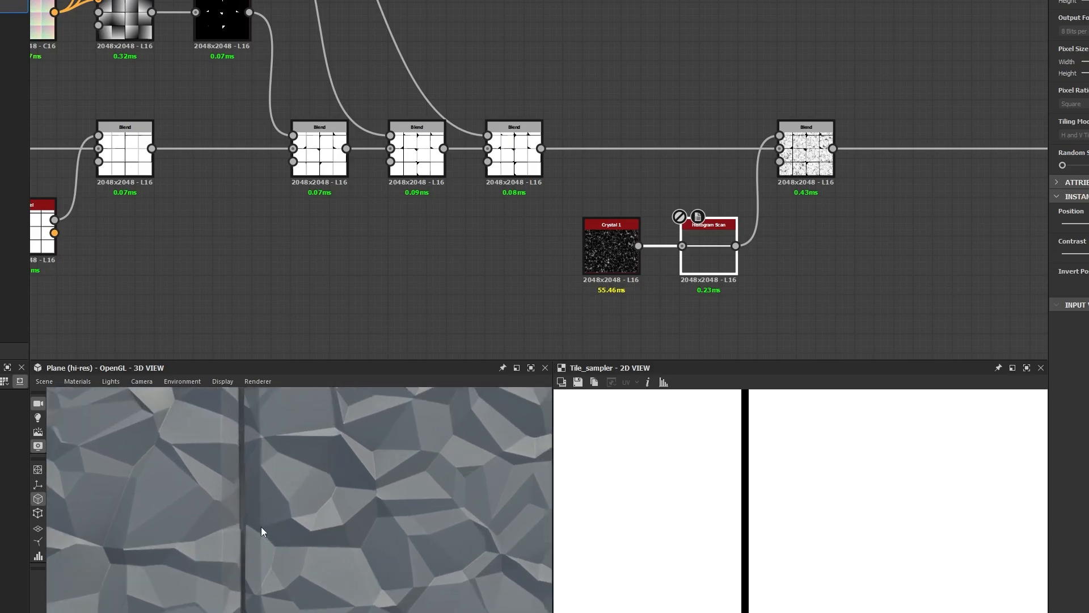
pyautogui.scroll(4, 241, 529)
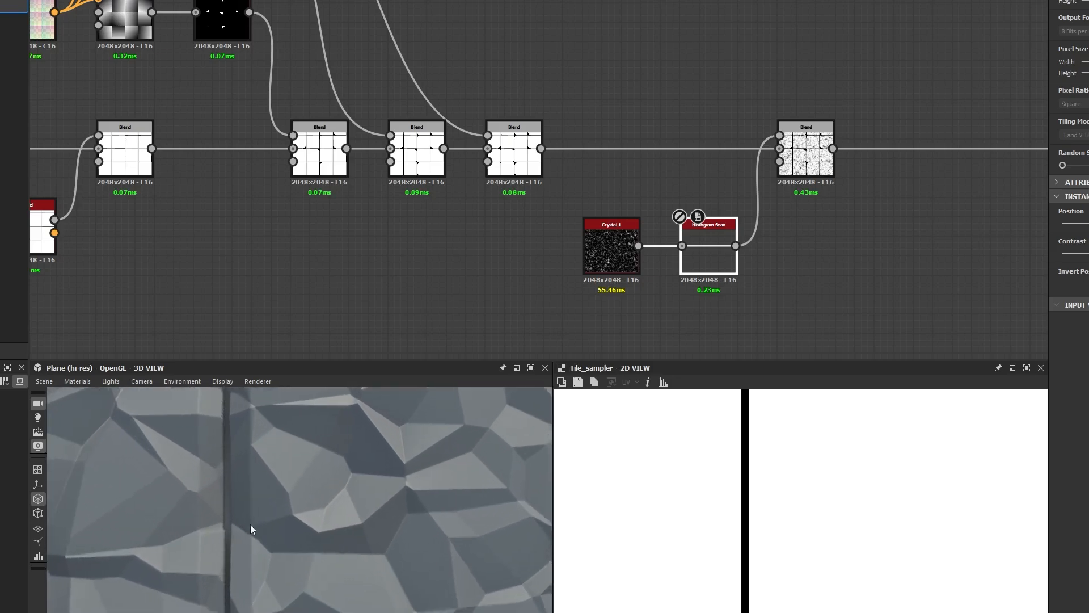
# Step: Preview the Crystal 1 pattern in the 2D view and examine the whole tile plane in the 3D view
pyautogui.doubleClick(627, 271)
pyautogui.scroll(-3, 767, 526)
pyautogui.scroll(-5, 322, 491)
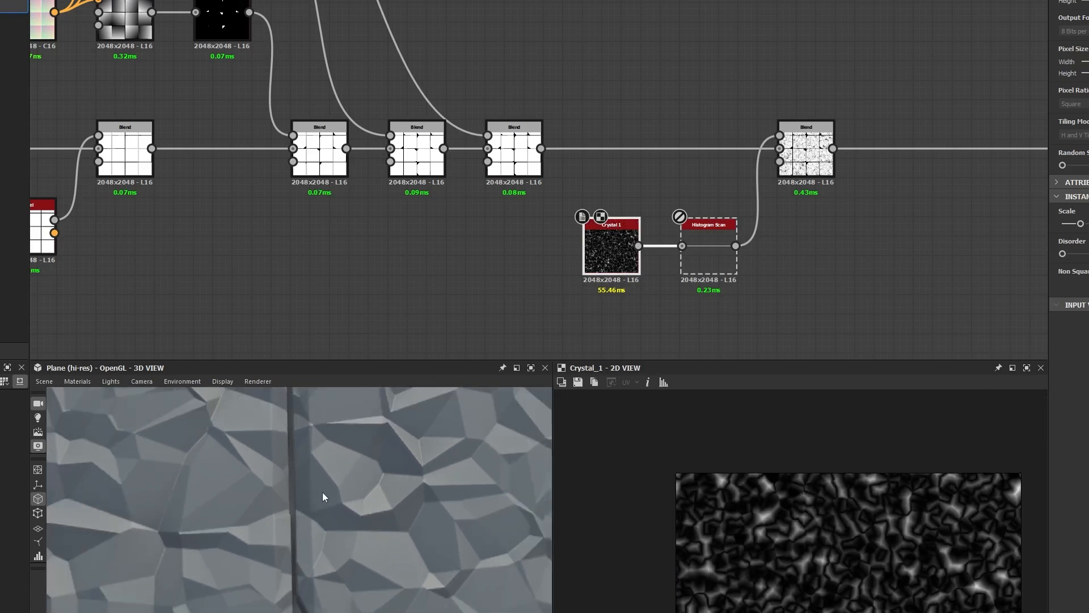
pyautogui.scroll(-5, 315, 491)
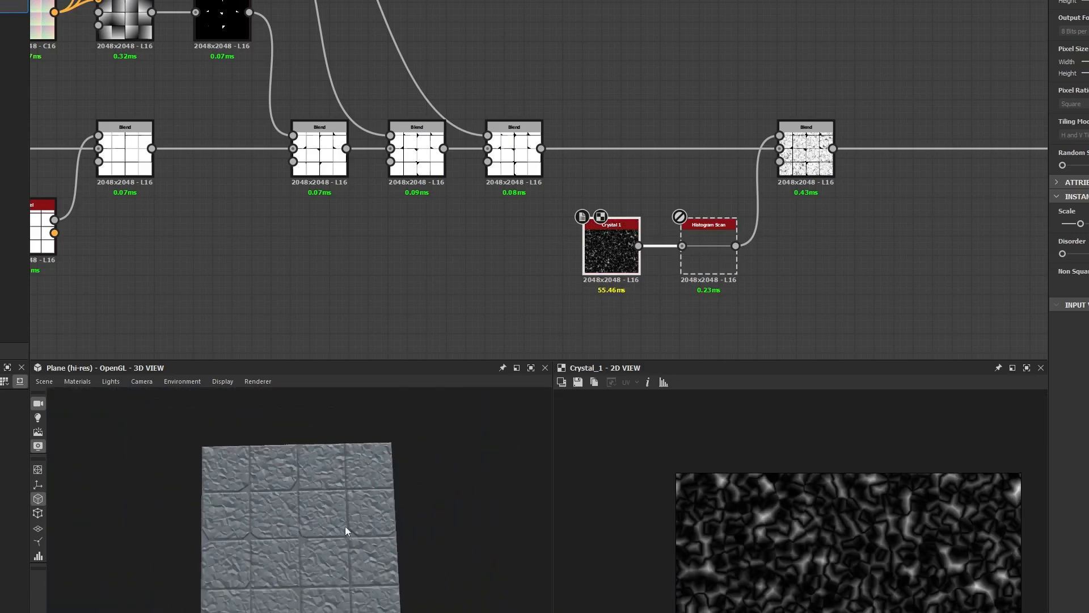
pyautogui.scroll(-3, 822, 564)
pyautogui.scroll(4, 806, 512)
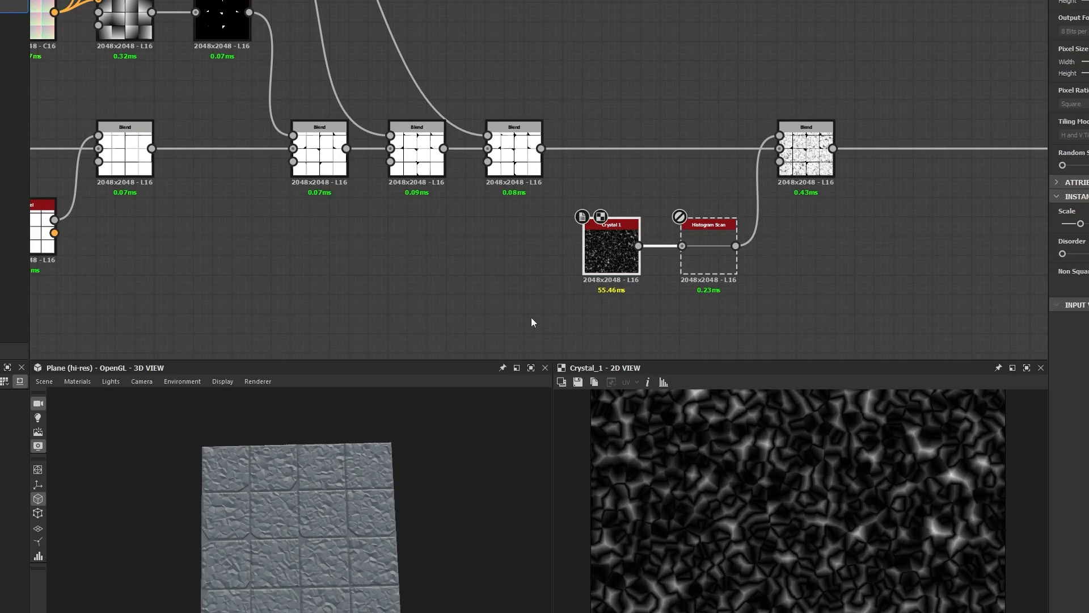
# Step: Compare the Subtract Blend output with Crystal 1 in the 2D view, close up at the gap between two tiles
pyautogui.doubleClick(805, 152)
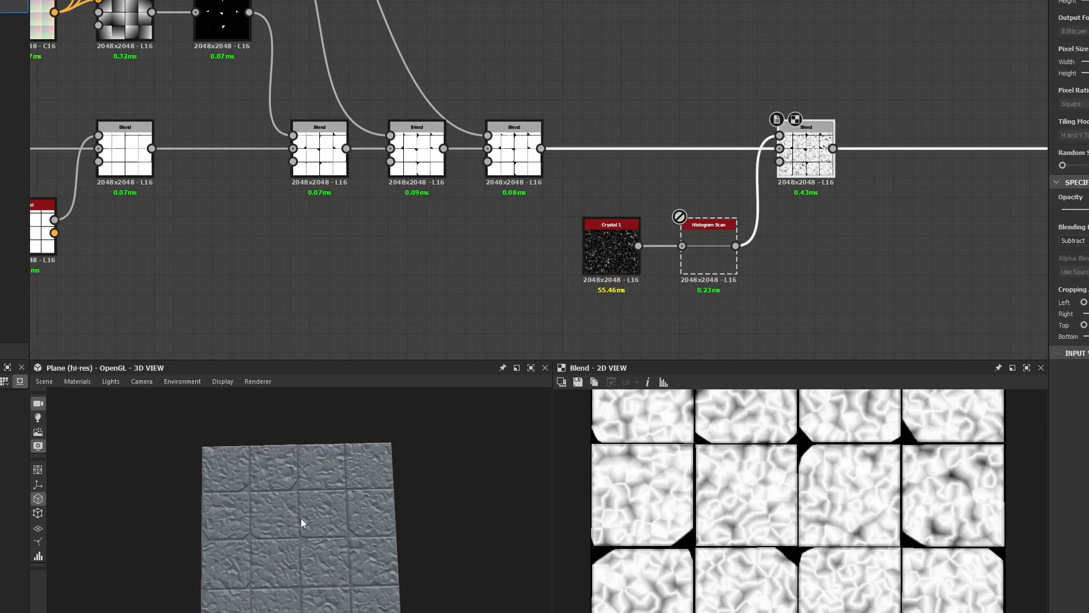
pyautogui.scroll(-2, 811, 502)
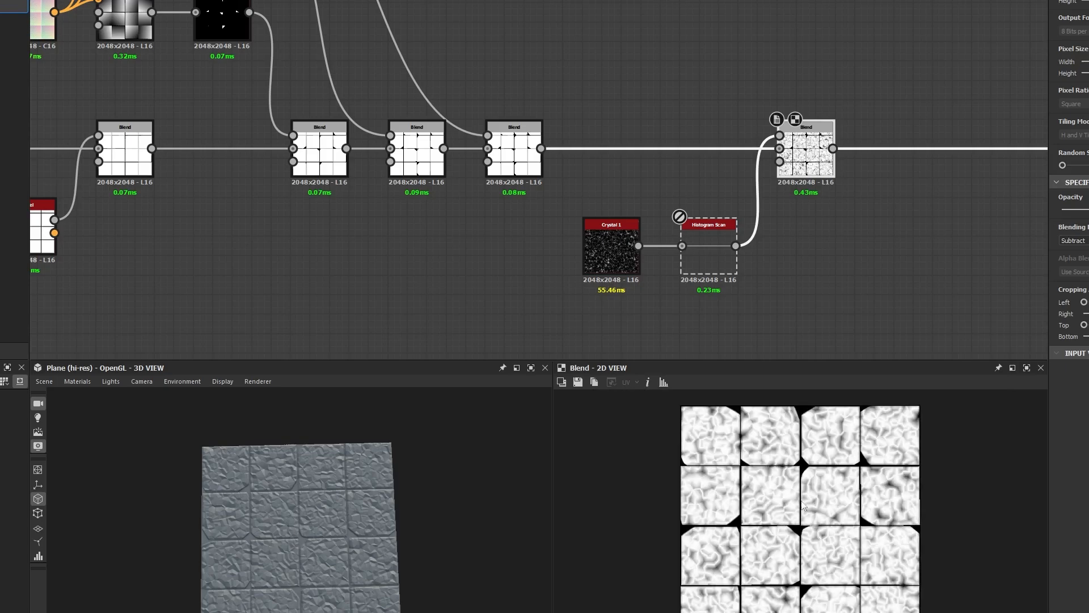
pyautogui.scroll(3, 802, 505)
pyautogui.scroll(5, 802, 503)
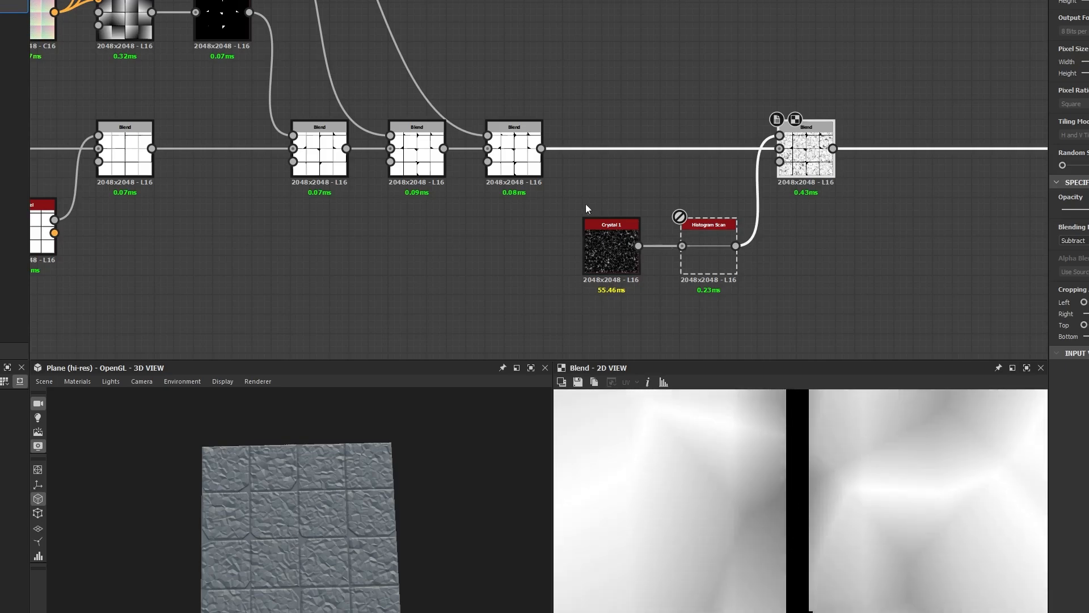
pyautogui.click(626, 259)
pyautogui.doubleClick(626, 254)
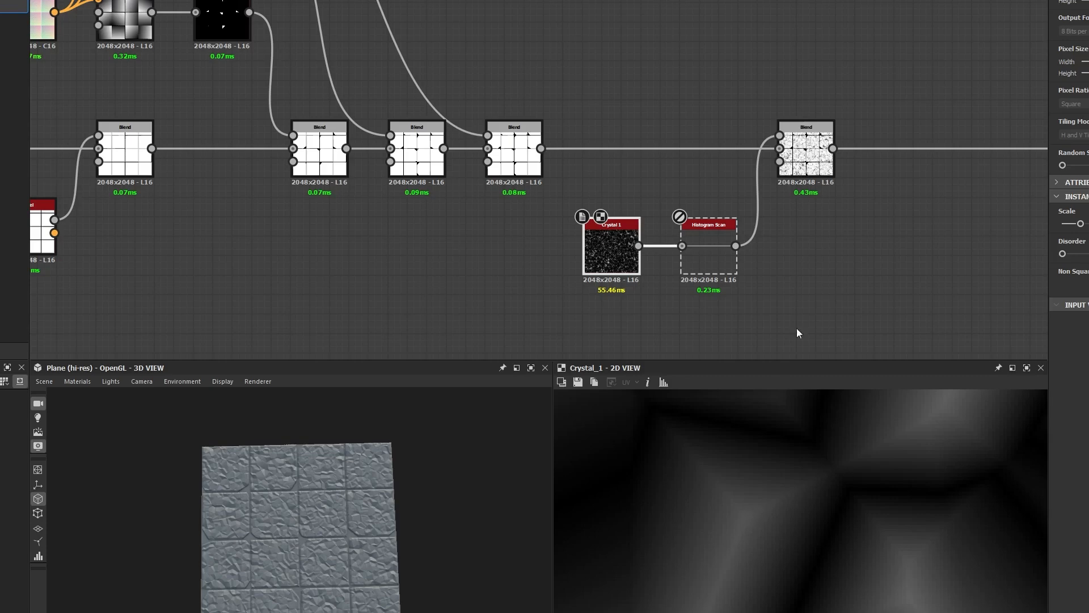
pyautogui.doubleClick(805, 152)
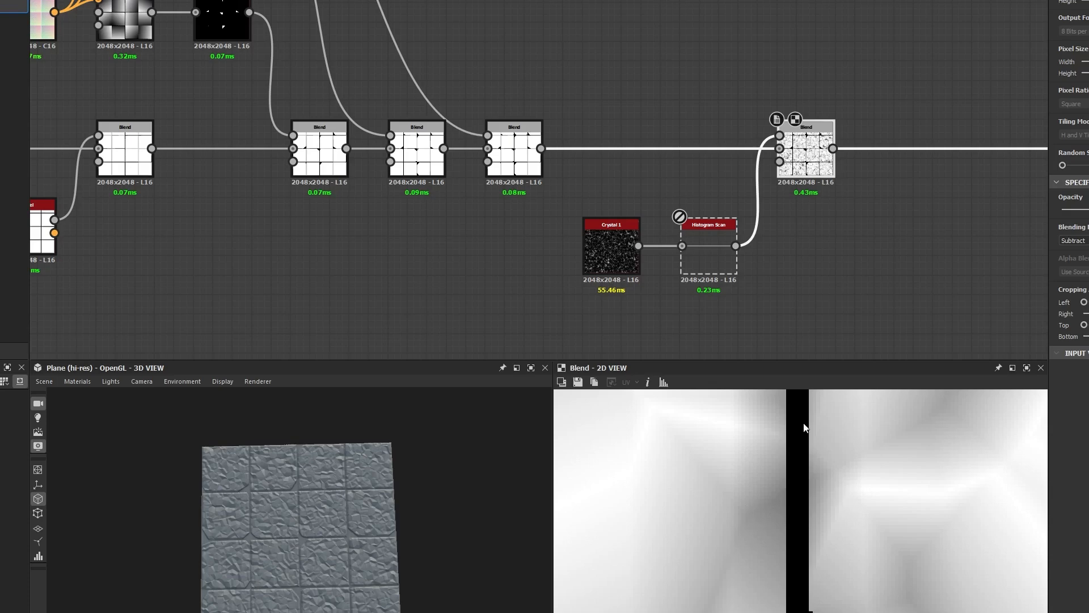
# Step: Re-enable the Histogram Scan and check the chips on both sides of the tile gap in the 3D view
pyautogui.scroll(3, 313, 506)
pyautogui.scroll(5, 309, 509)
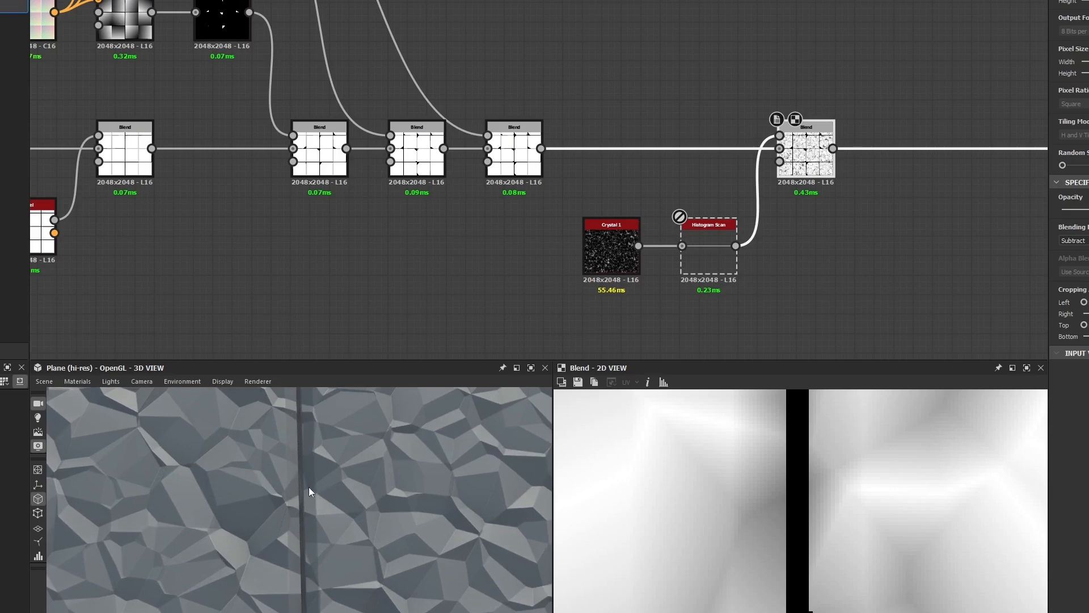
pyautogui.scroll(4, 309, 491)
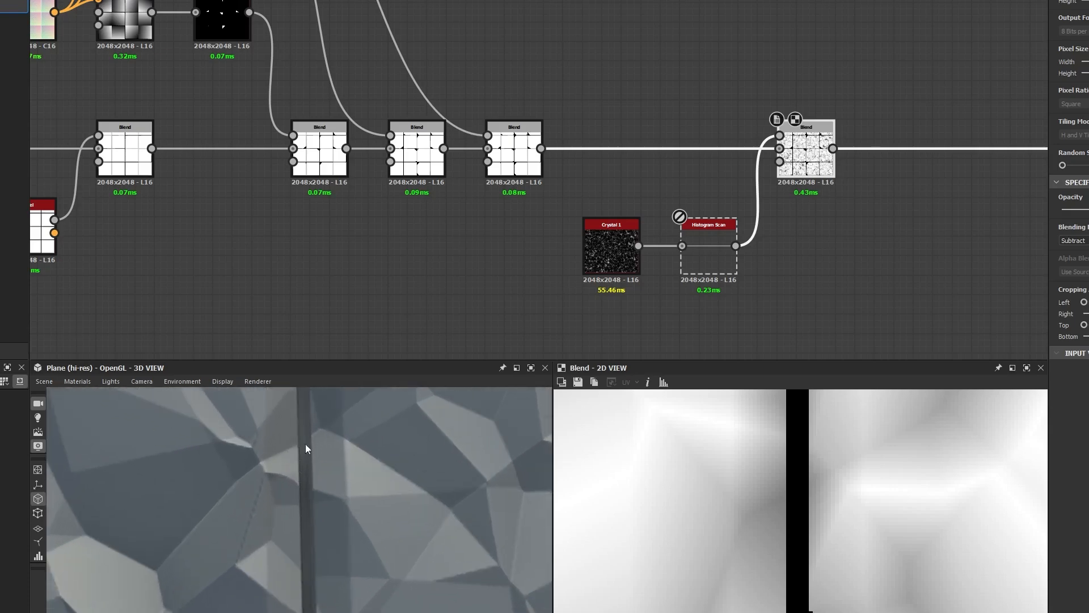
pyautogui.click(709, 272)
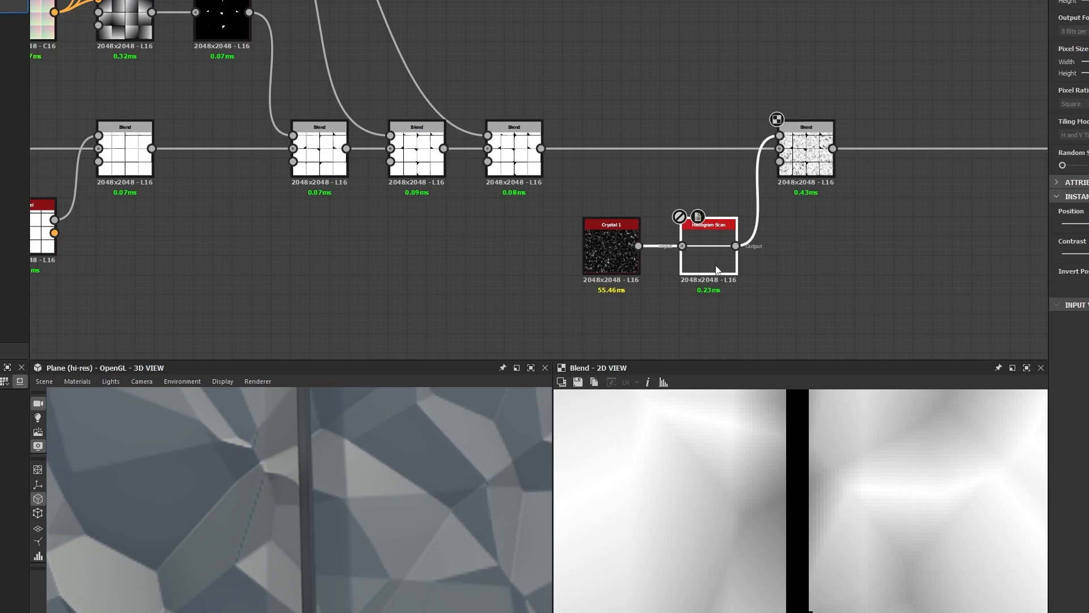
pyautogui.hotkey('shift', 'd')
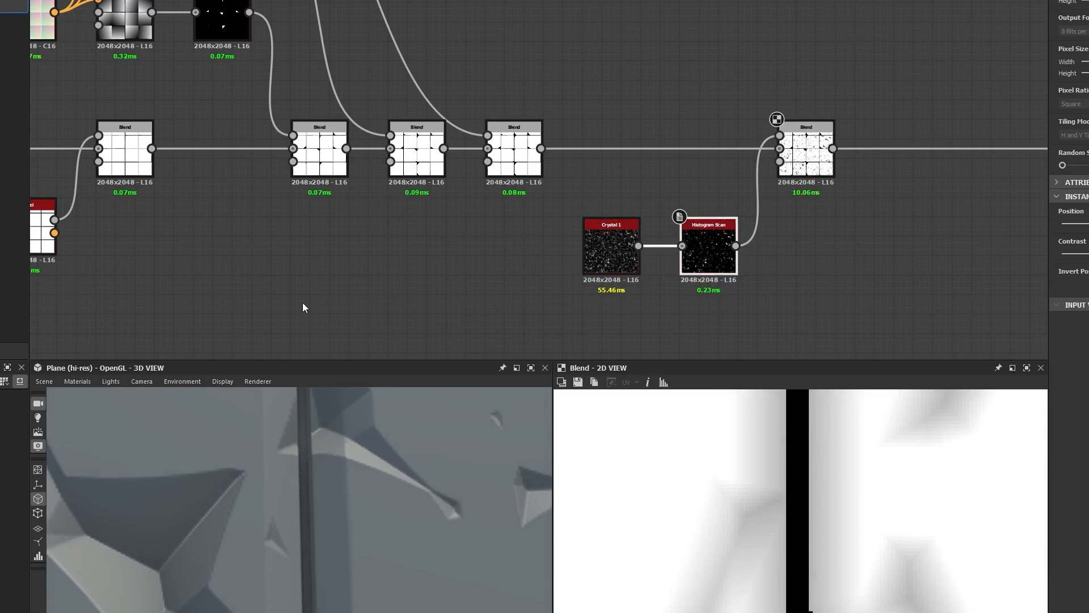
# Step: Add a Directional Warp node in the free area of the graph below Crystal 1
pyautogui.moveTo(769, 282); pyautogui.dragTo(554, 244, button='middle')
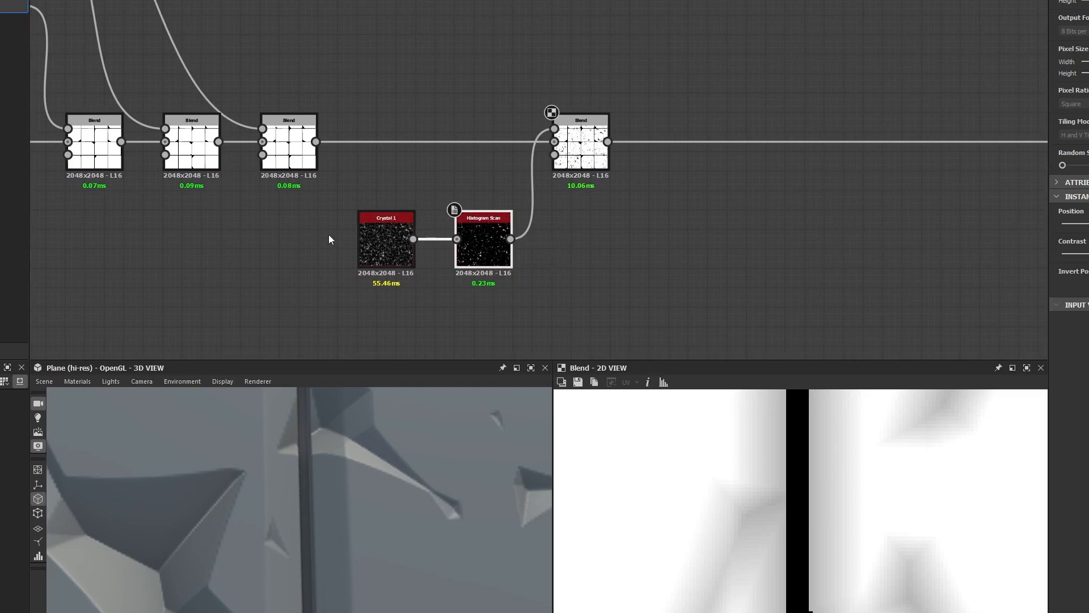
pyautogui.scroll(-5, 326, 236)
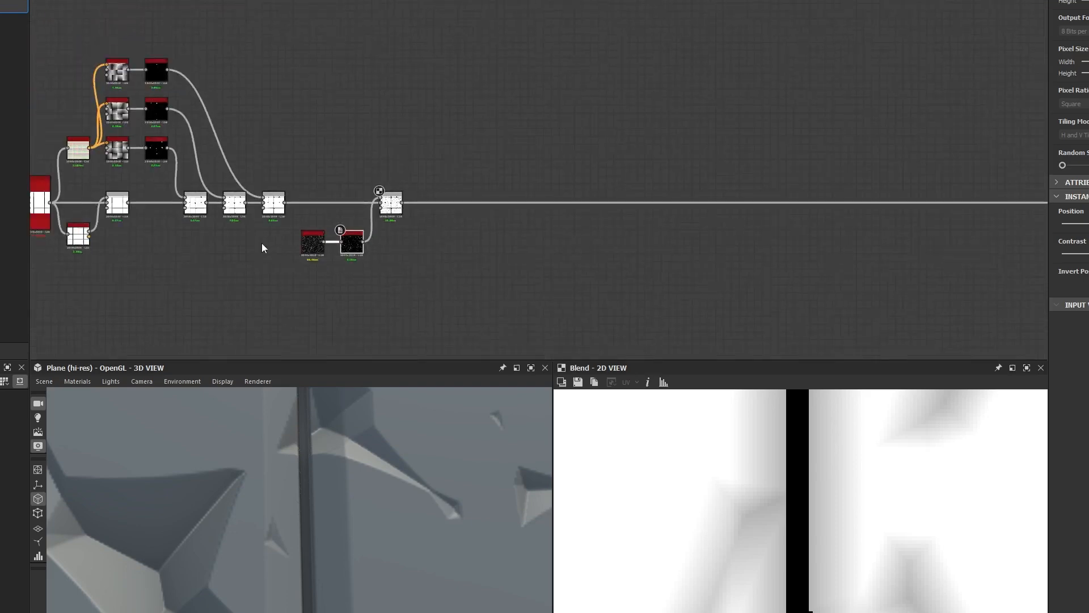
pyautogui.moveTo(262, 246); pyautogui.dragTo(463, 220, button='middle')
pyautogui.scroll(1, 463, 220)
pyautogui.press('space')
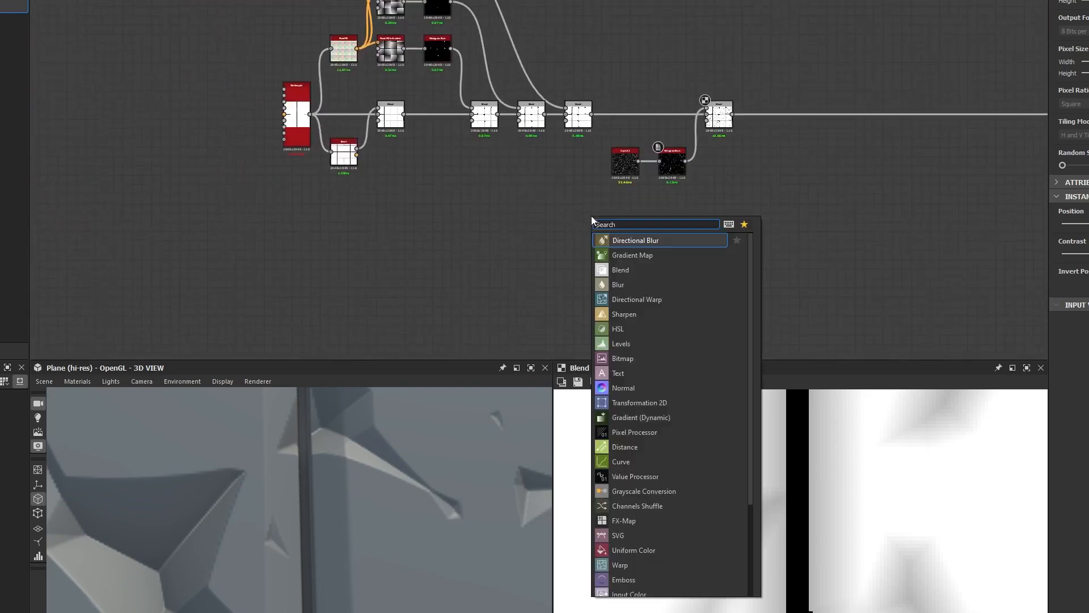
pyautogui.write('warp')
pyautogui.click(611, 254)
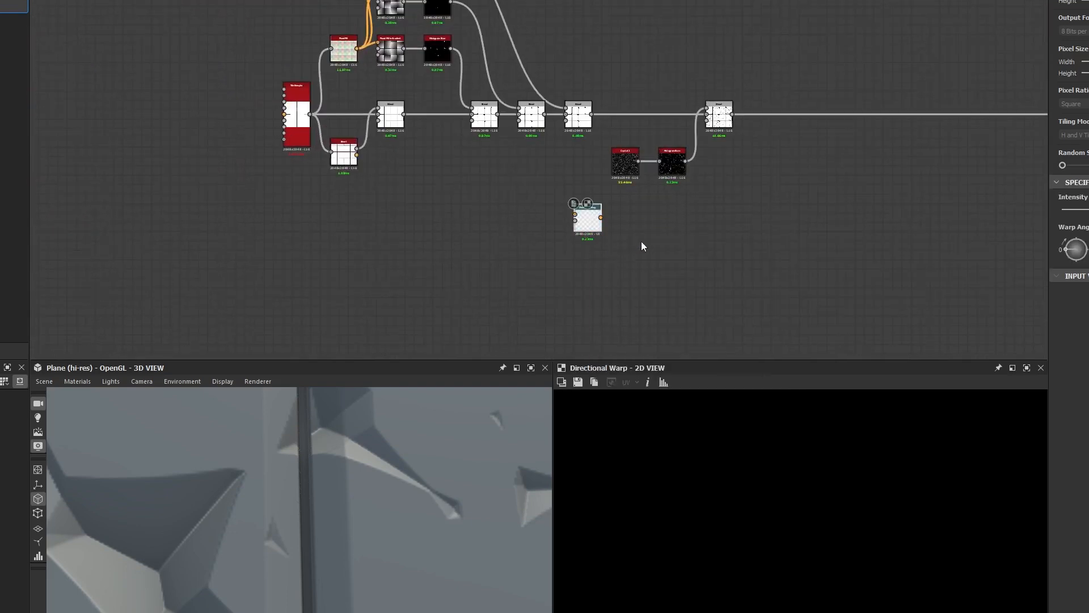
# Step: Add a Vector Warp Grayscale node directly below the Directional Warp node
pyautogui.scroll(4, 588, 261)
pyautogui.press('space')
pyautogui.write('warp')
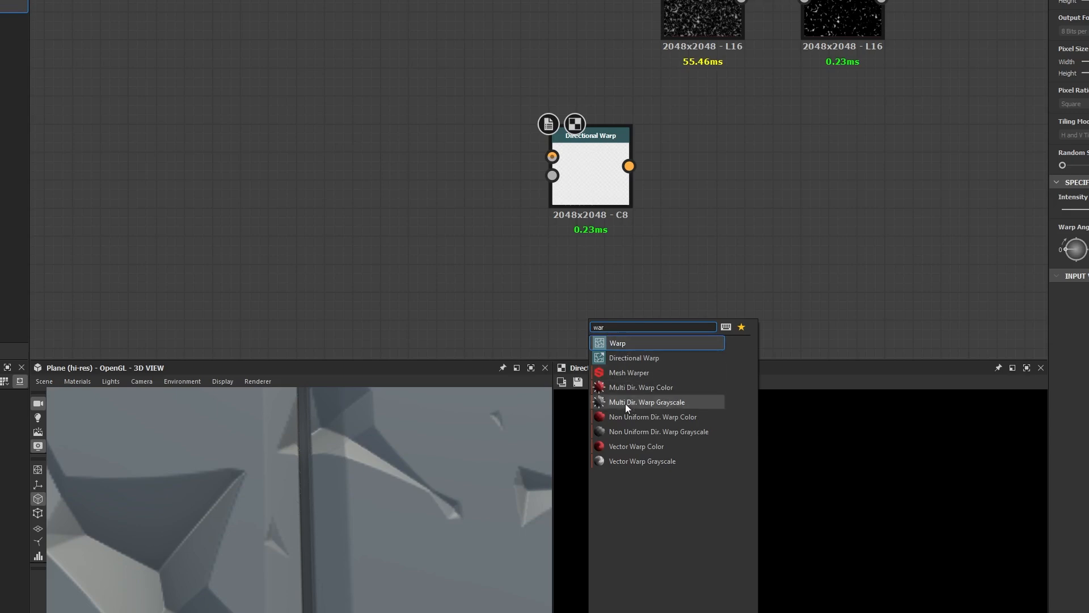
pyautogui.click(636, 461)
pyautogui.moveTo(603, 308); pyautogui.dragTo(605, 280)
pyautogui.click(705, 251)
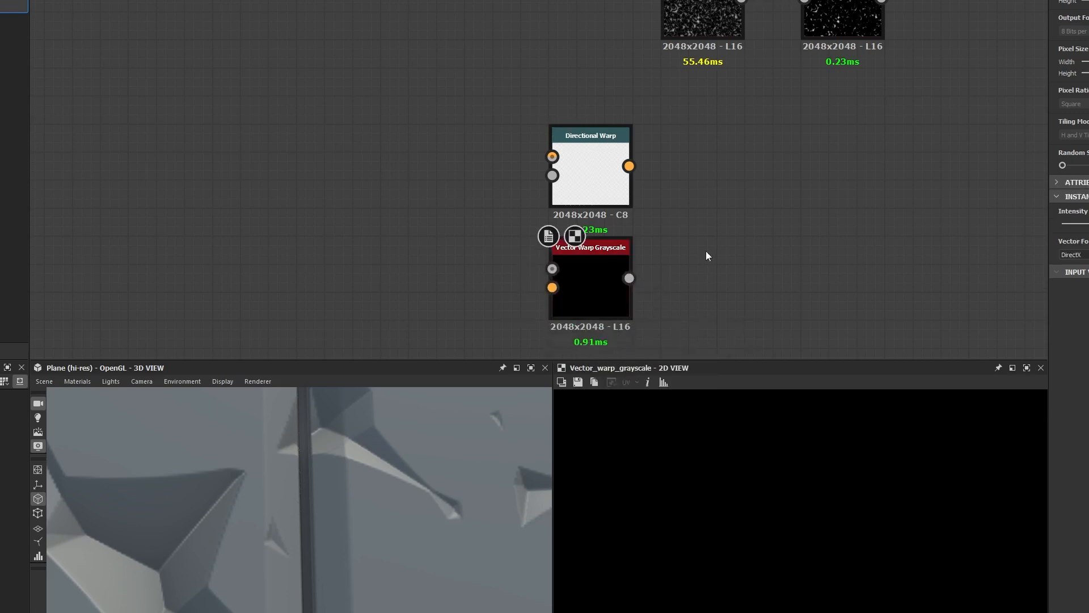
# Step: Delete the unconnected Directional Warp node, keeping only the Vector Warp Grayscale
pyautogui.moveTo(679, 93); pyautogui.dragTo(495, 183)
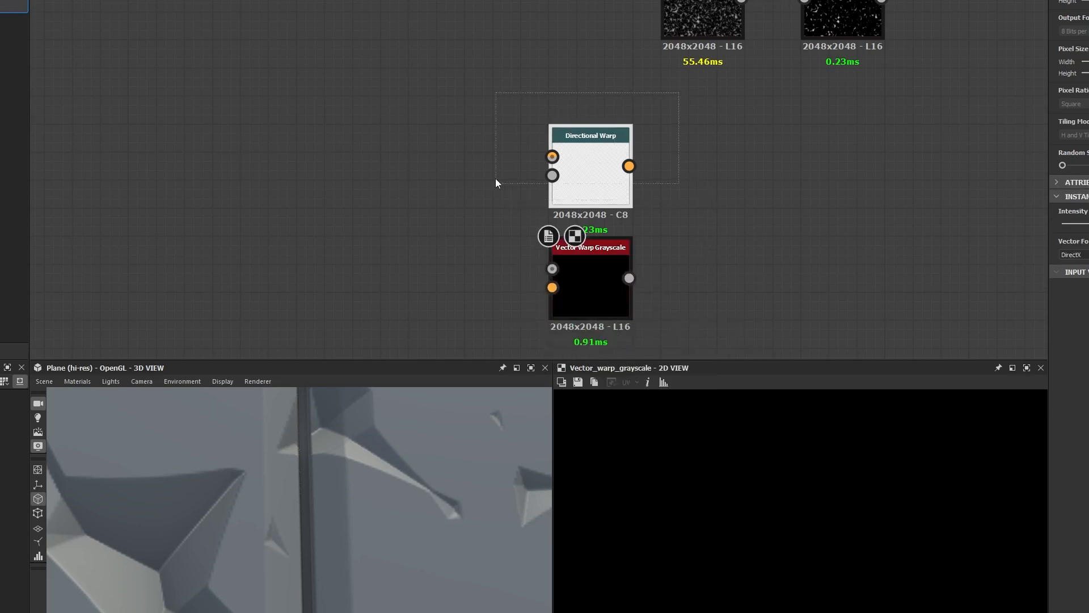
pyautogui.moveTo(515, 139); pyautogui.dragTo(502, 142)
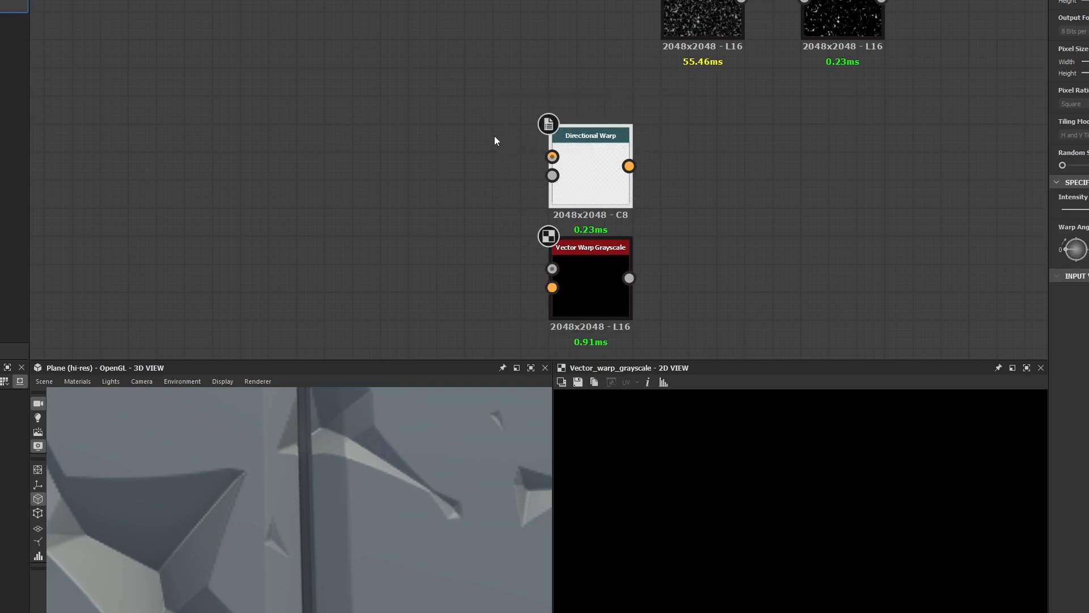
pyautogui.moveTo(452, 78); pyautogui.dragTo(715, 217)
pyautogui.click(591, 302)
pyautogui.moveTo(732, 155); pyautogui.dragTo(442, 169)
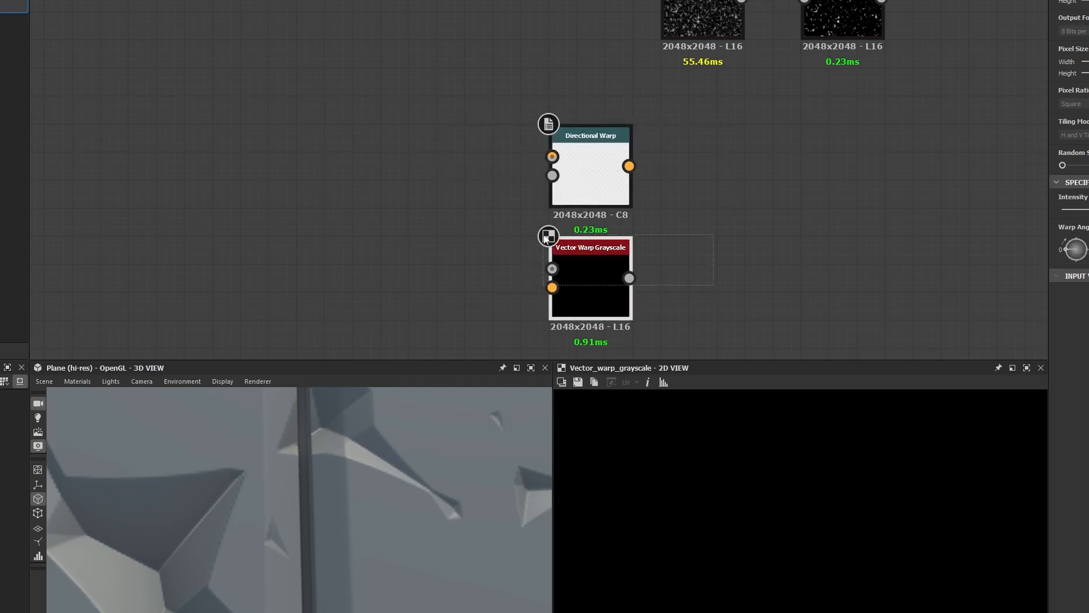
pyautogui.click(593, 254)
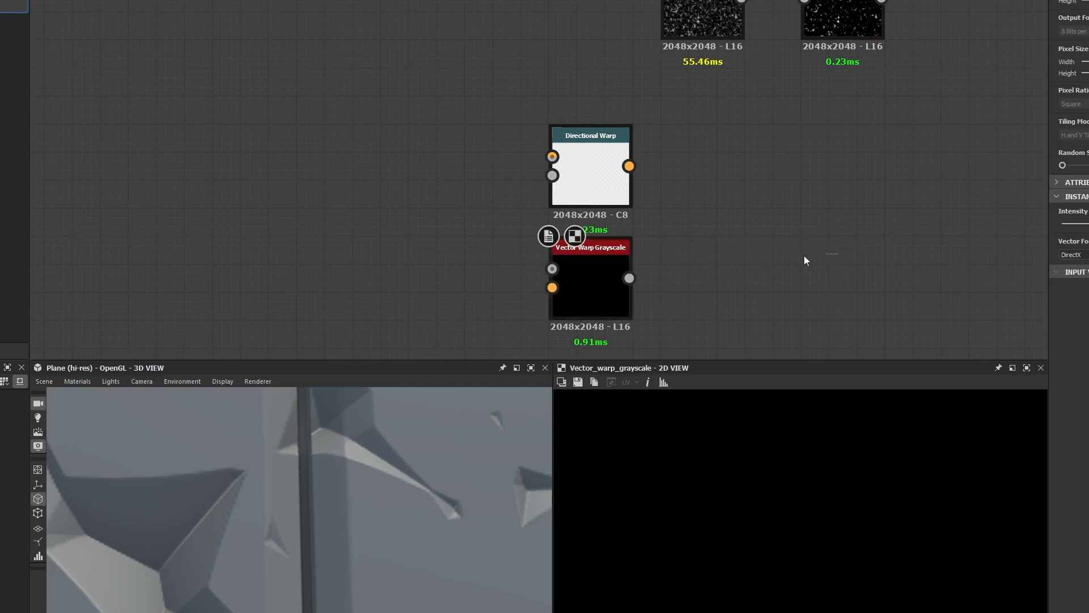
pyautogui.moveTo(731, 151); pyautogui.dragTo(451, 305)
pyautogui.moveTo(868, 192); pyautogui.dragTo(481, 146)
pyautogui.press('Delete')
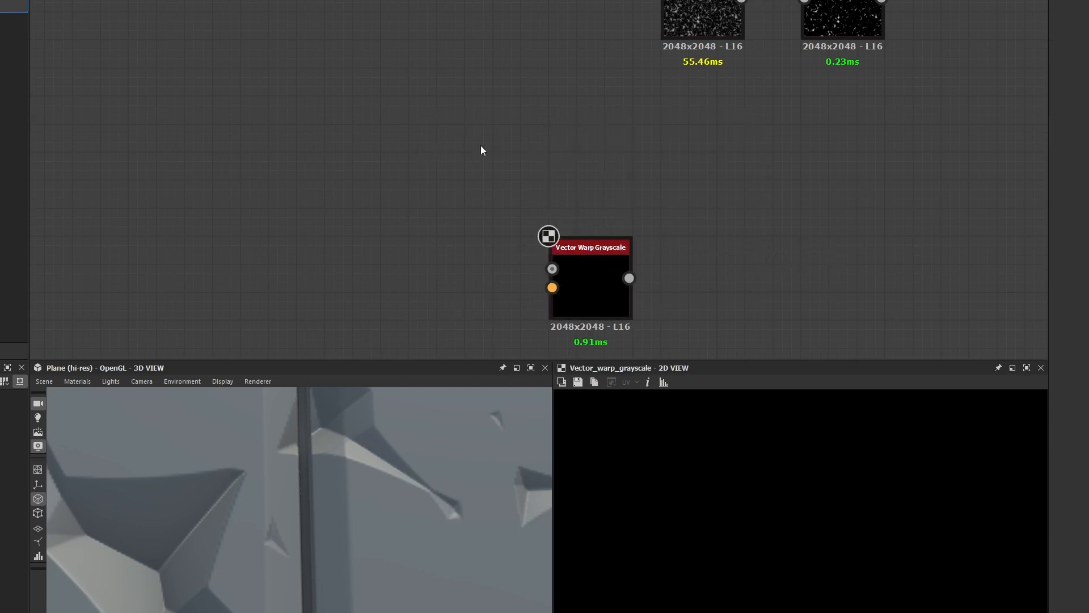
# Step: Align the Vector Warp Grayscale node under the Histogram Scan and inspect its Input and Vector Map sockets
pyautogui.scroll(-4, 525, 179)
pyautogui.scroll(5, 533, 202)
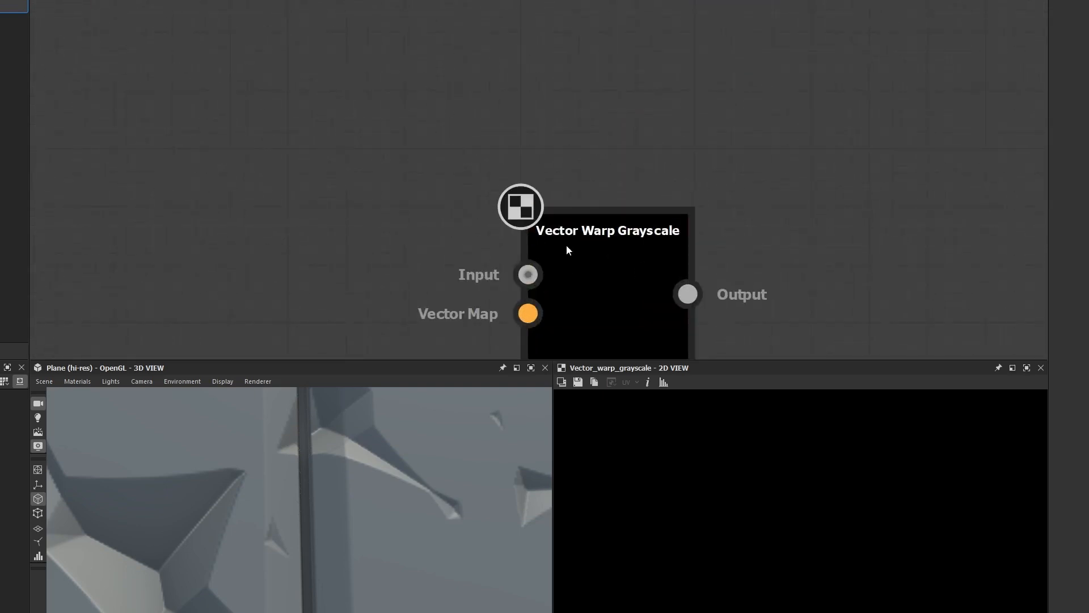
pyautogui.scroll(-7, 568, 250)
pyautogui.moveTo(590, 192); pyautogui.dragTo(681, 153)
pyautogui.scroll(3, 681, 153)
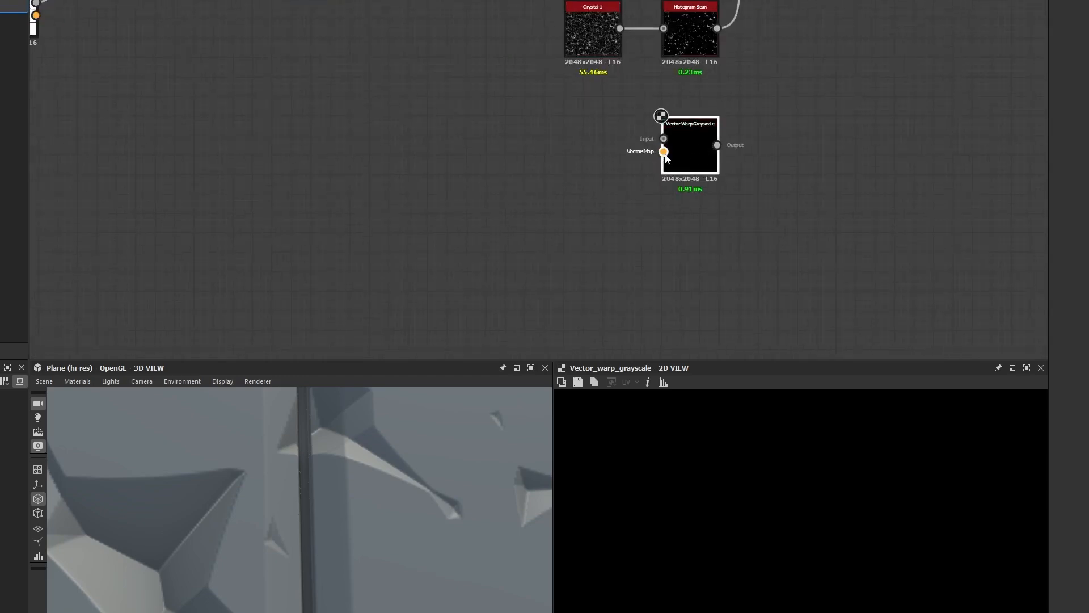
pyautogui.scroll(5, 665, 157)
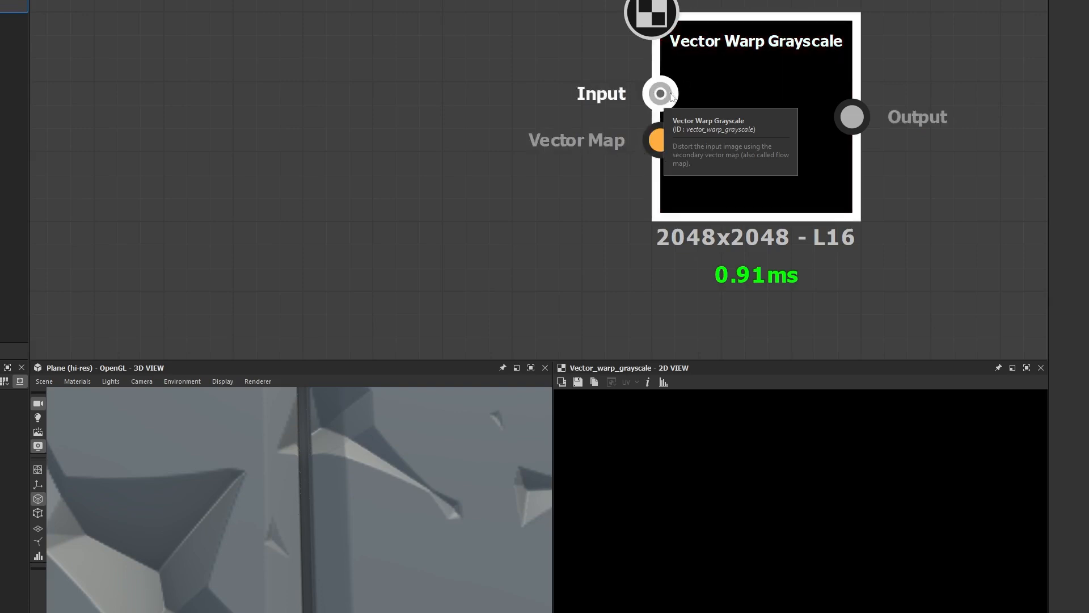
pyautogui.scroll(-8, 368, 142)
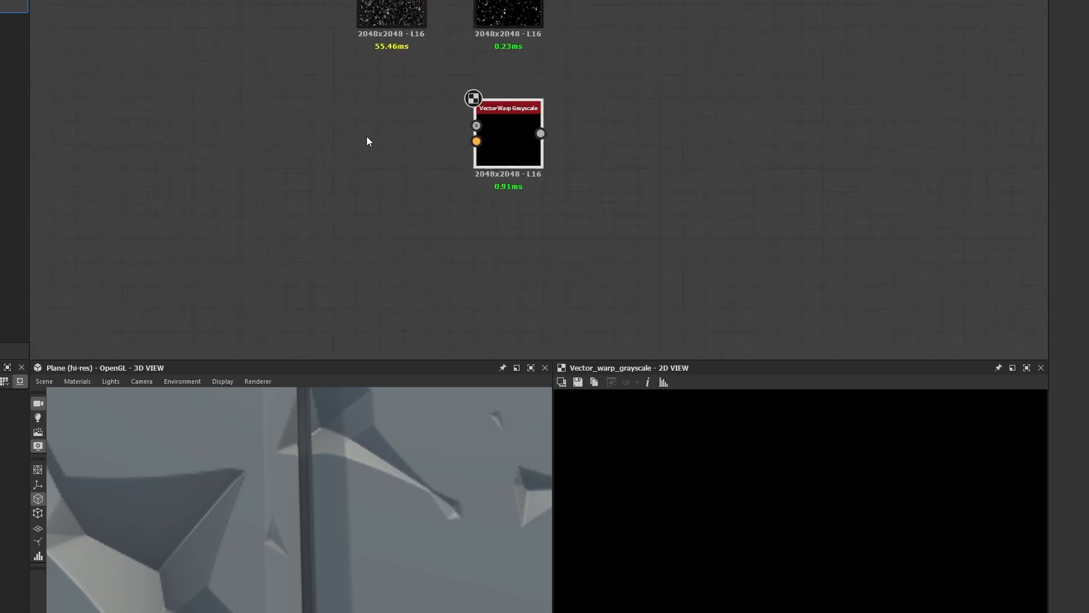
# Step: Add a Flood Fill to Random Color node below the Bevel node, fed by the Flood Fill output
pyautogui.moveTo(248, 110); pyautogui.dragTo(582, 197, button='middle')
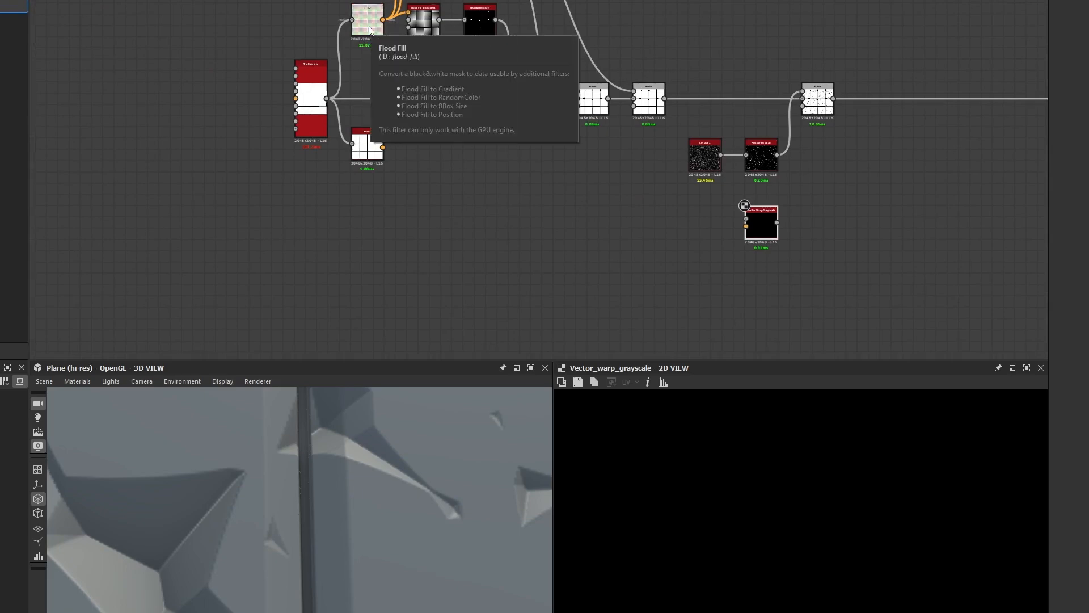
pyautogui.moveTo(387, 39); pyautogui.dragTo(409, 183, button='middle')
pyautogui.scroll(7, 454, 161)
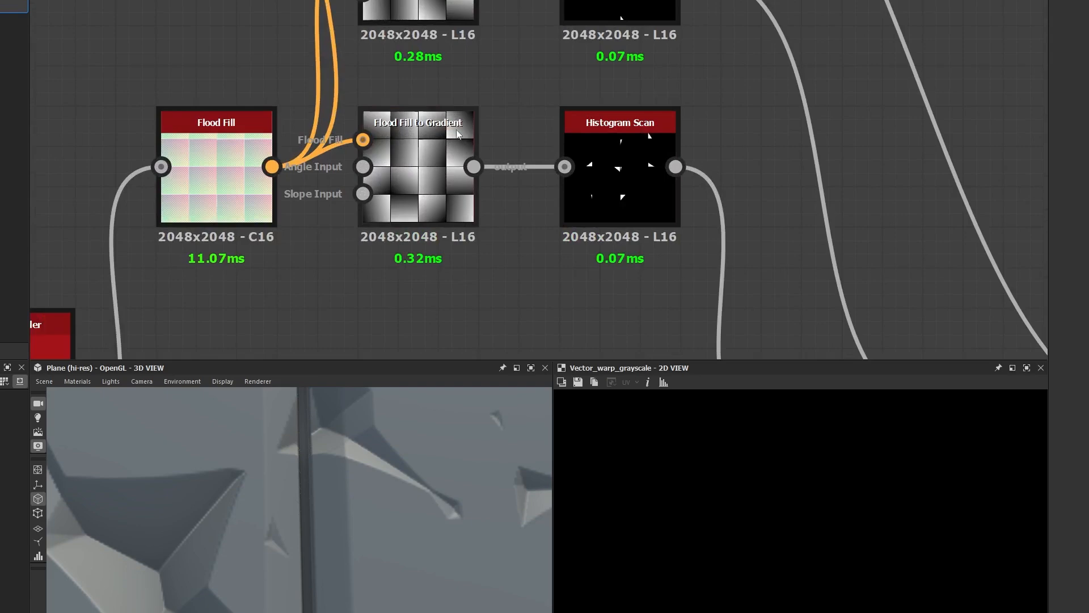
pyautogui.scroll(-2, 275, 185)
pyautogui.moveTo(331, 235); pyautogui.dragTo(365, 8, button='middle')
pyautogui.scroll(-4, 360, 17)
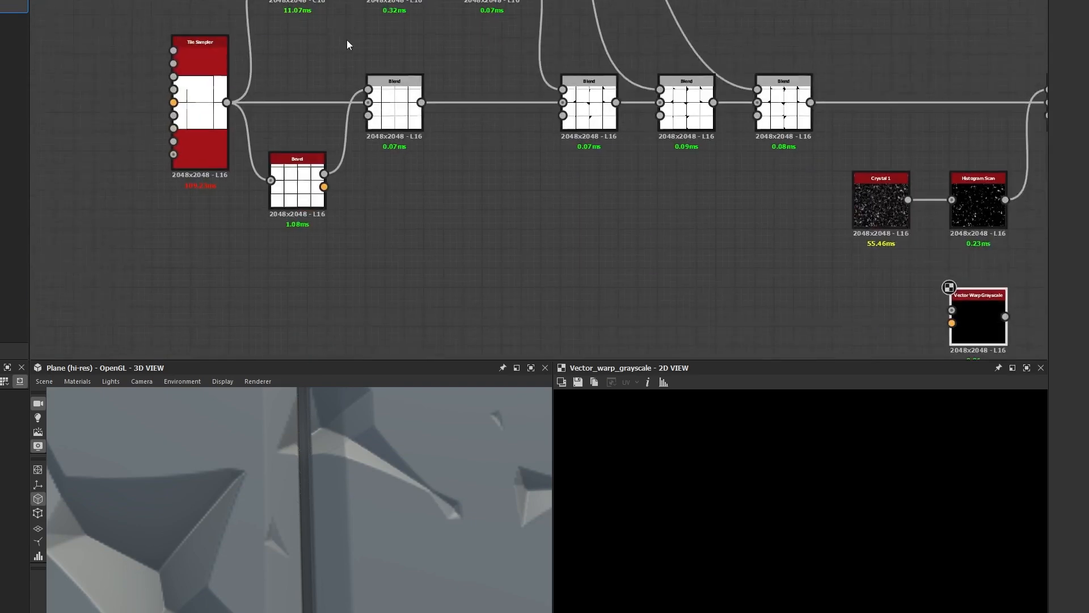
pyautogui.moveTo(340, 2); pyautogui.dragTo(358, 206)
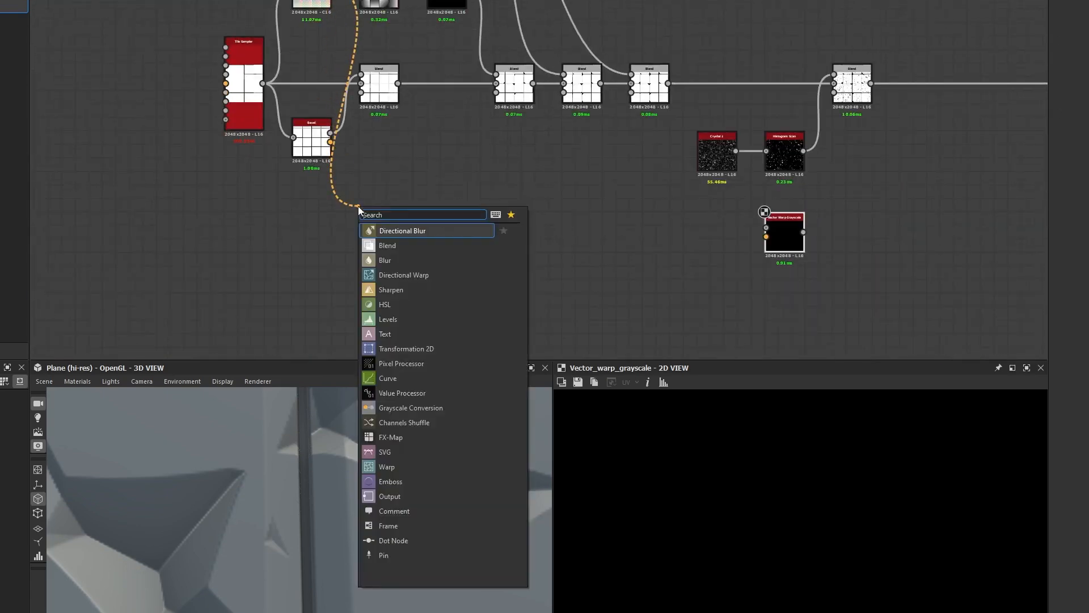
pyautogui.write('fl')
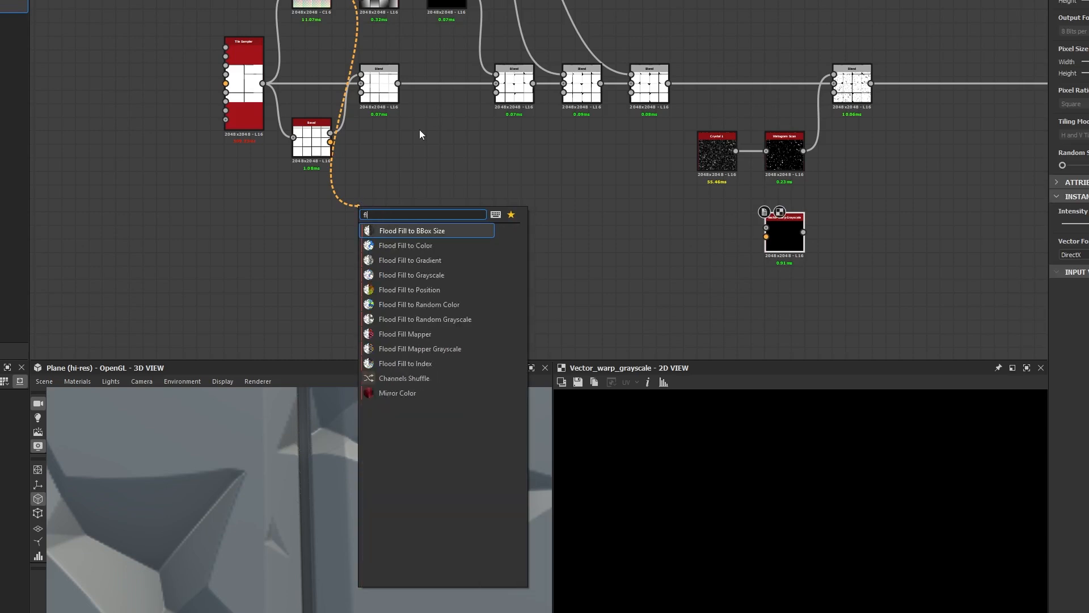
pyautogui.write('ood fill to ')
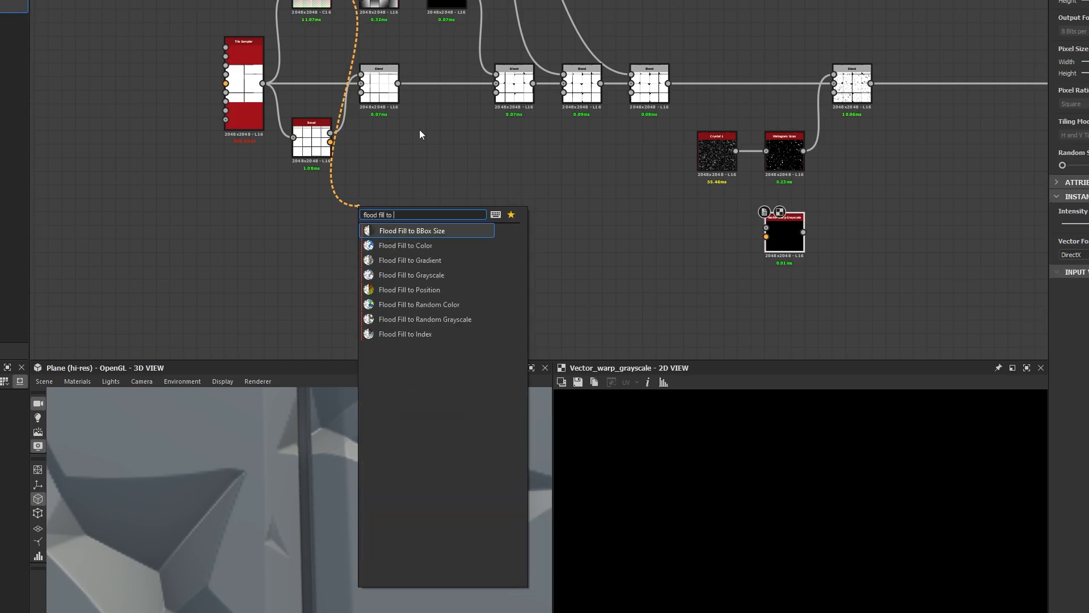
pyautogui.write('random color')
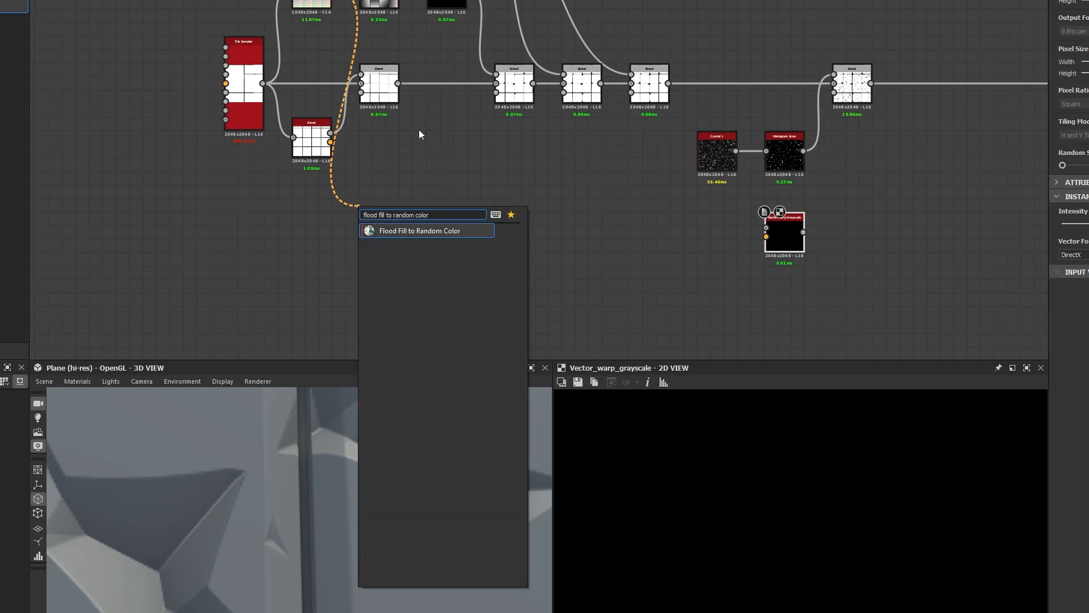
pyautogui.click(400, 231)
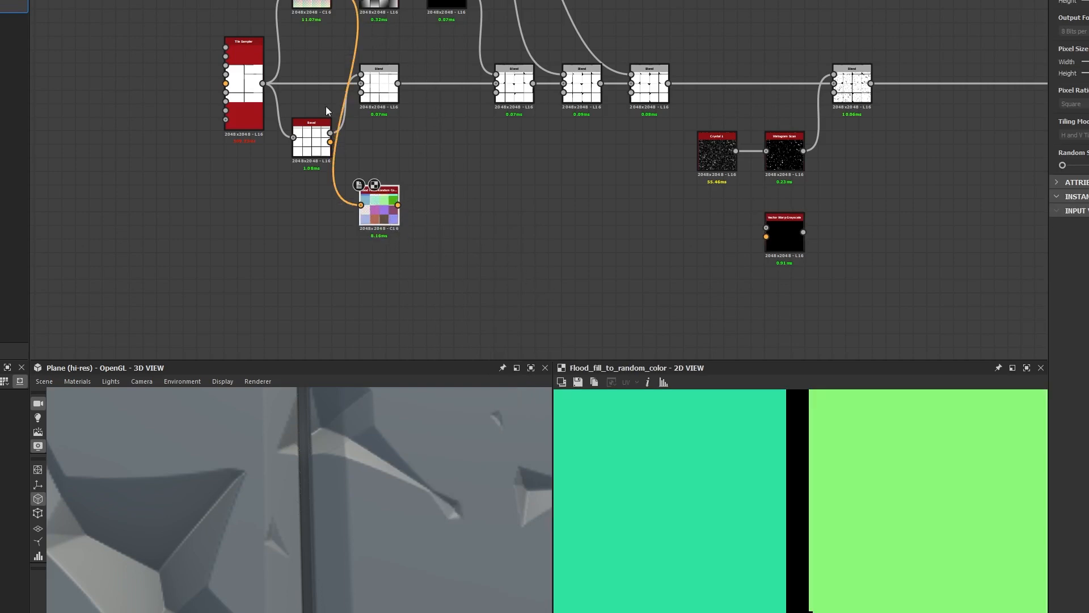
# Step: Inspect the random color assigned to each tile and the Vector Map input of the Vector Warp Grayscale
pyautogui.scroll(-4, 602, 455)
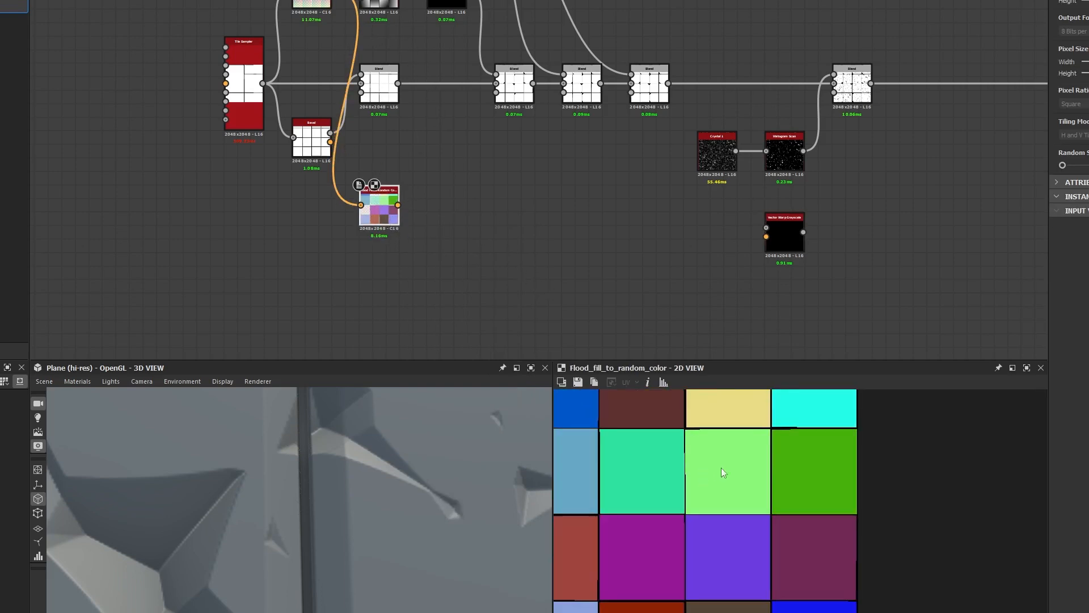
pyautogui.scroll(-3, 788, 499)
pyautogui.scroll(2, 788, 499)
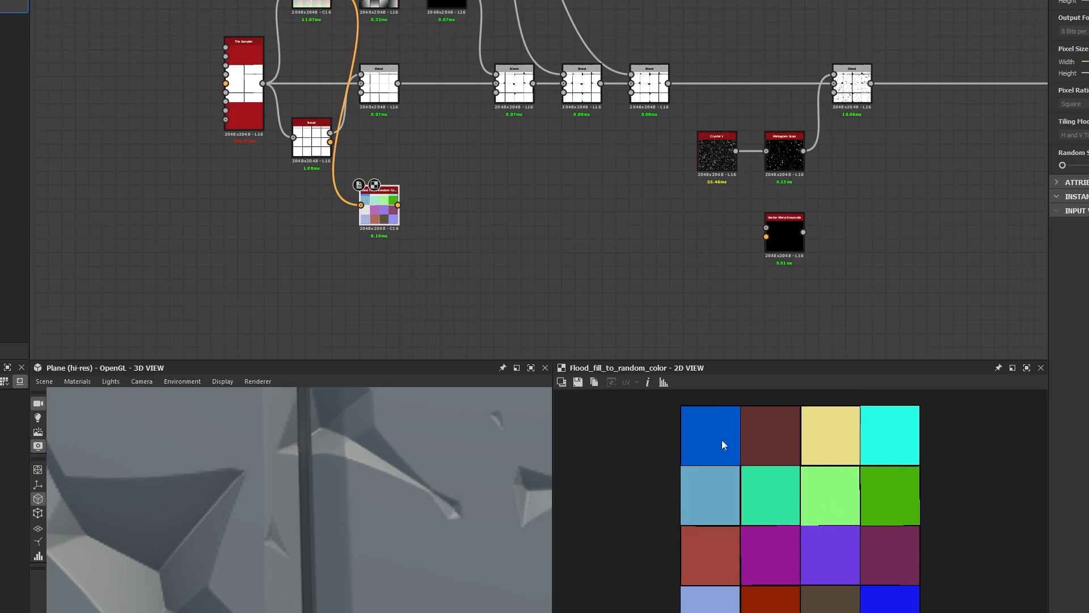
pyautogui.scroll(4, 414, 190)
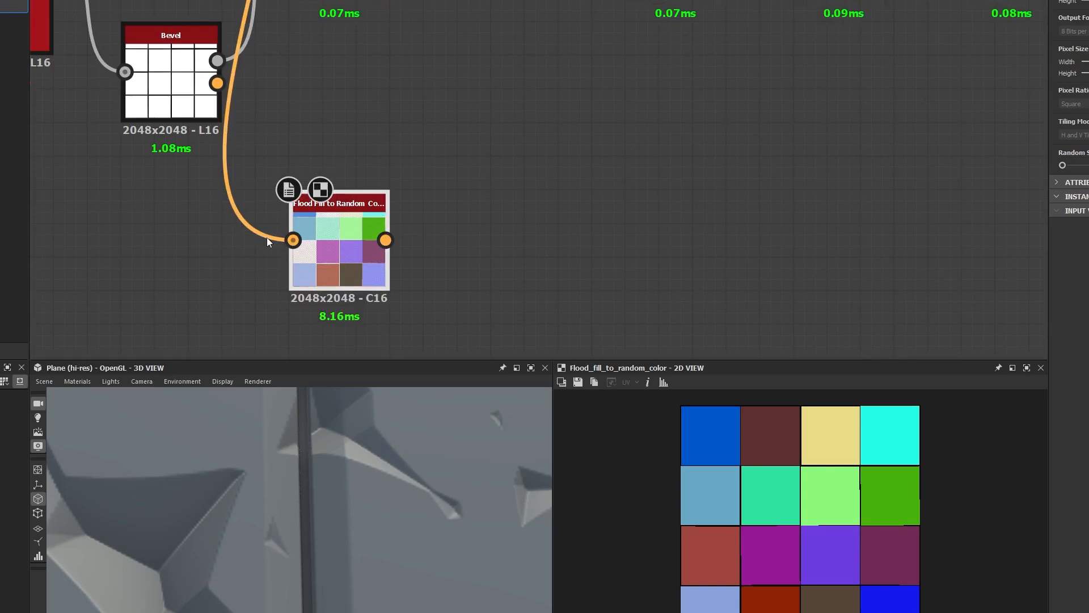
pyautogui.scroll(-6, 492, 249)
pyautogui.moveTo(567, 260); pyautogui.dragTo(453, 239, button='middle')
pyautogui.scroll(6, 392, 238)
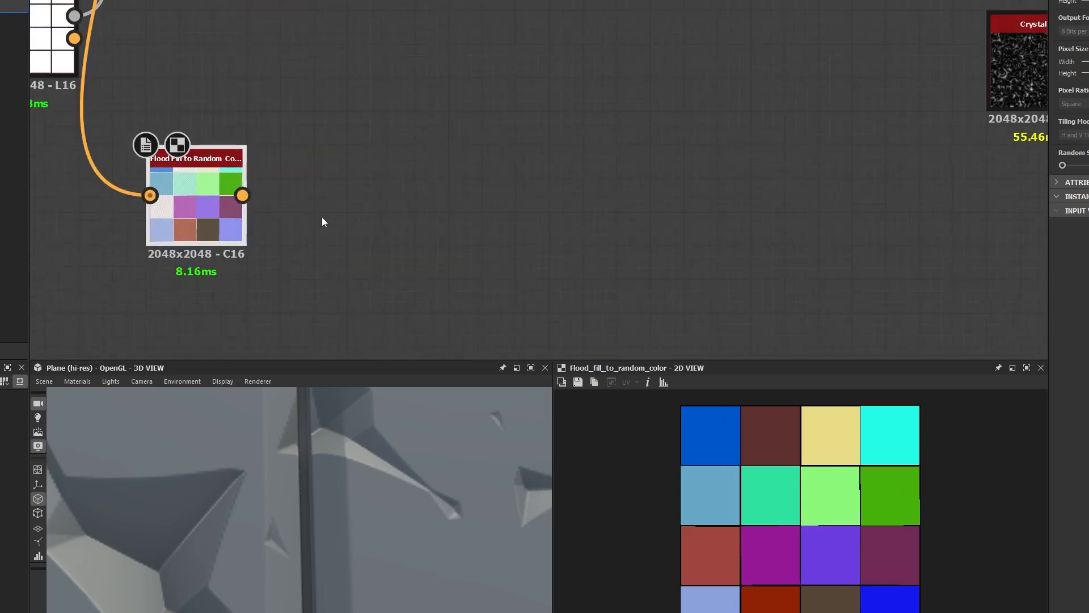
pyautogui.moveTo(552, 240); pyautogui.dragTo(148, 189, button='middle')
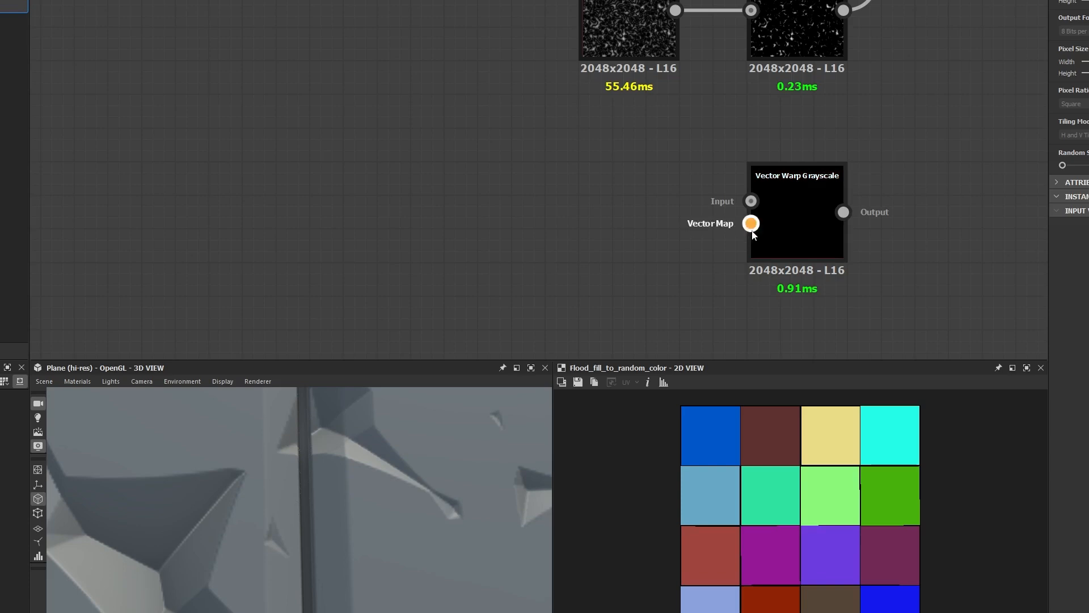
# Step: Add a Distance node beside Flood Fill to Random Color and connect the random colors to its Source Input
pyautogui.moveTo(352, 214); pyautogui.dragTo(889, 212, button='middle')
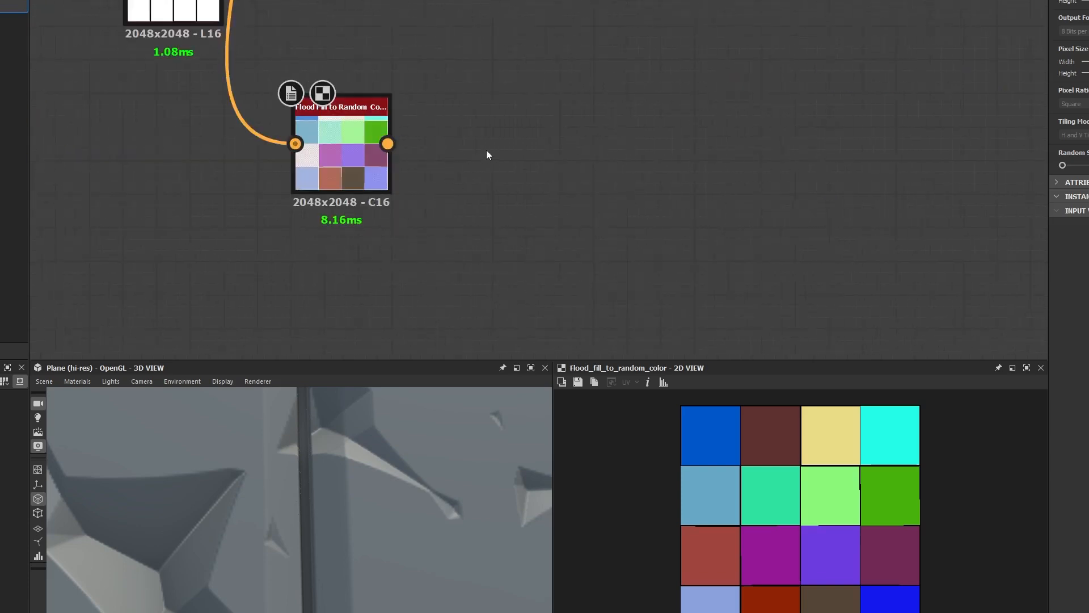
pyautogui.press('space')
pyautogui.write('ds')
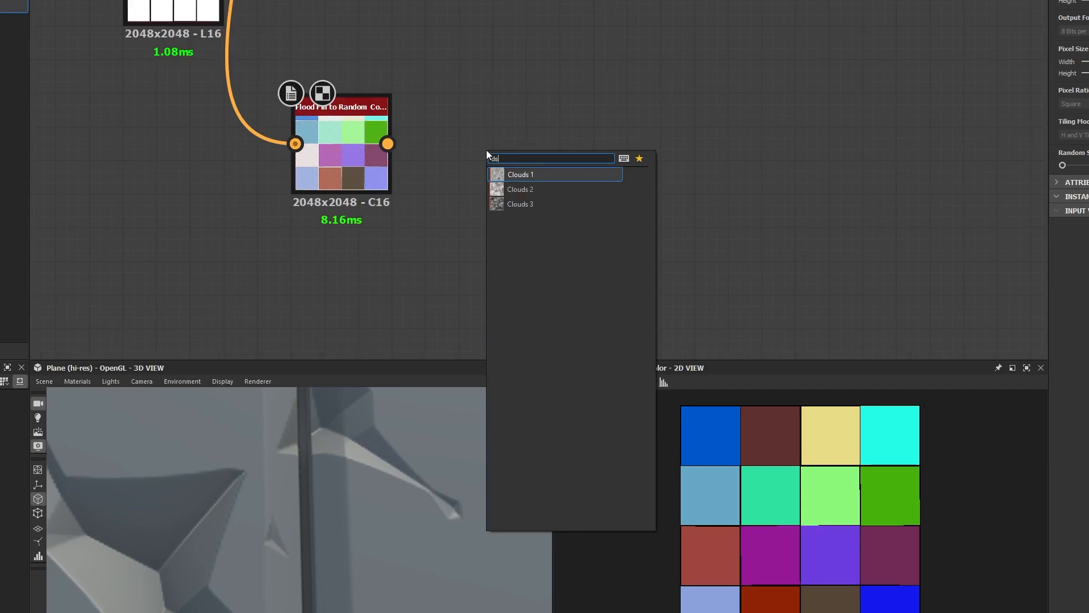
pyautogui.write('tance')
pyautogui.press('Return')
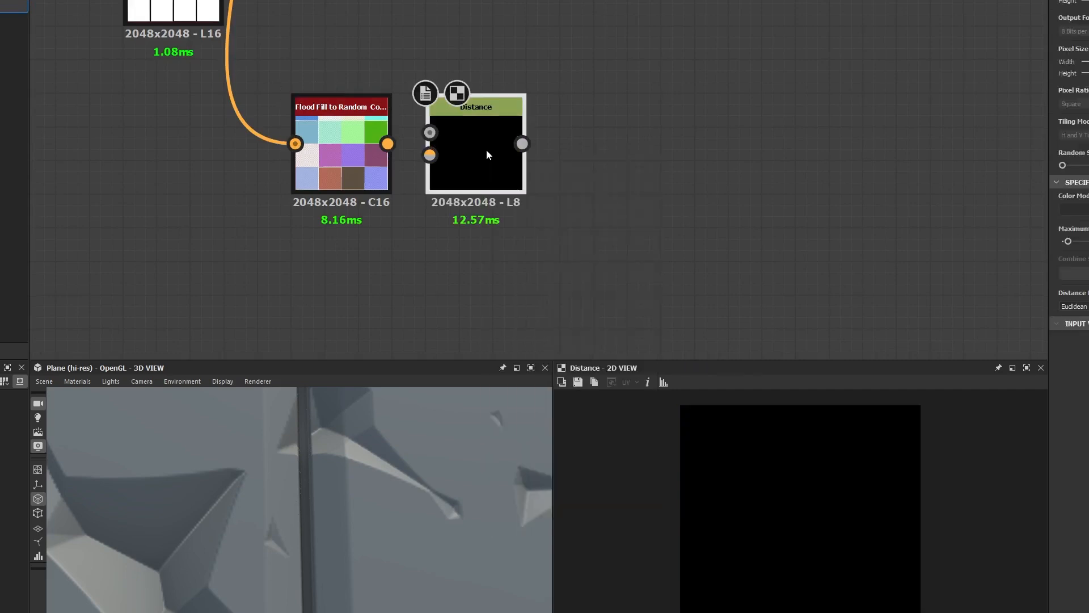
pyautogui.moveTo(388, 144); pyautogui.dragTo(430, 154)
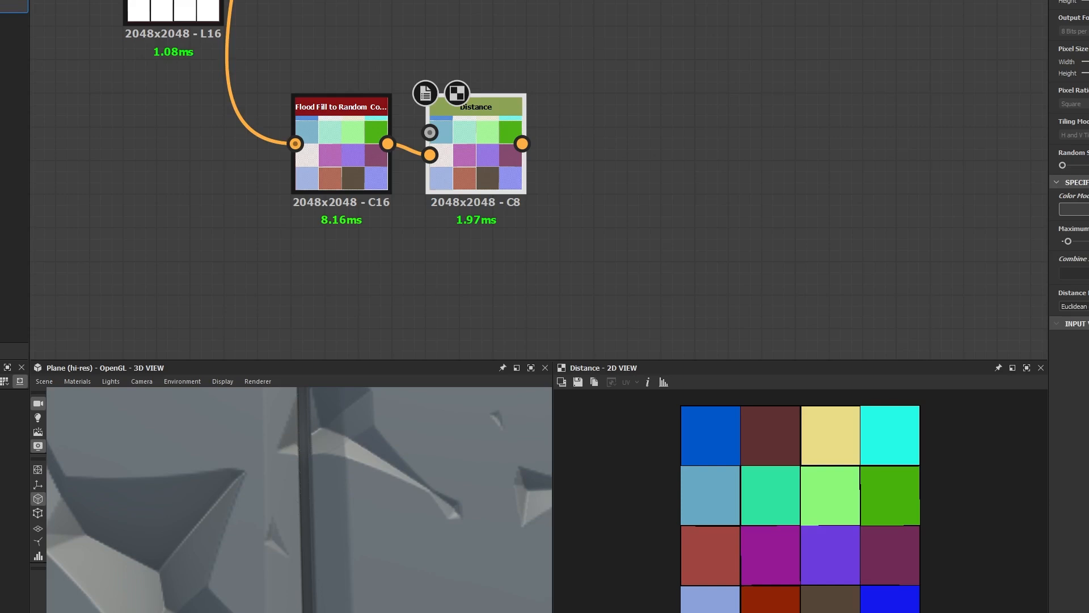
# Step: Raise the Distance node's maximum distance and turn off its Combine Source option
pyautogui.moveTo(1068, 241); pyautogui.dragTo(1088, 241)
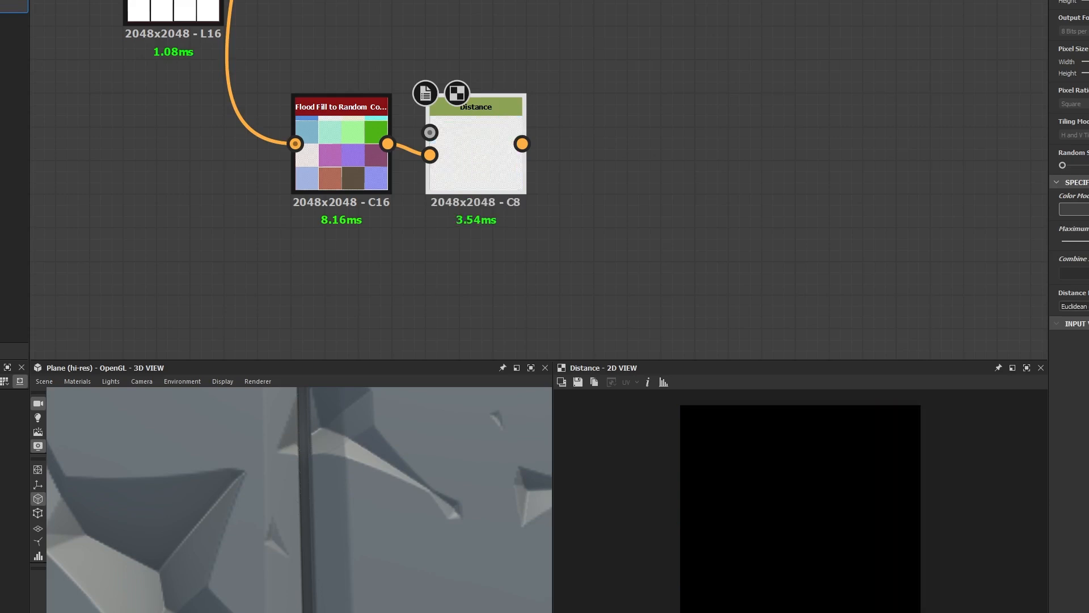
pyautogui.click(1082, 273)
# Step: Connect the Tile Sampler output to the Mask Input of the Distance node
pyautogui.scroll(-4, 311, 105)
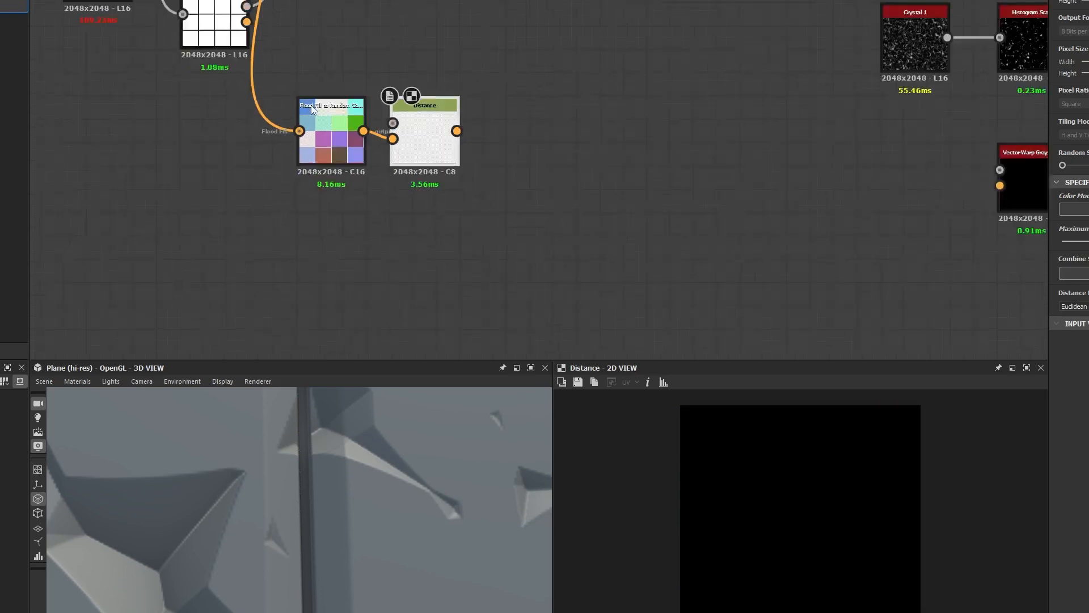
pyautogui.moveTo(343, 52); pyautogui.dragTo(386, 50, button='middle')
pyautogui.scroll(2, 440, 176)
pyautogui.moveTo(531, 150); pyautogui.dragTo(527, 184, button='middle')
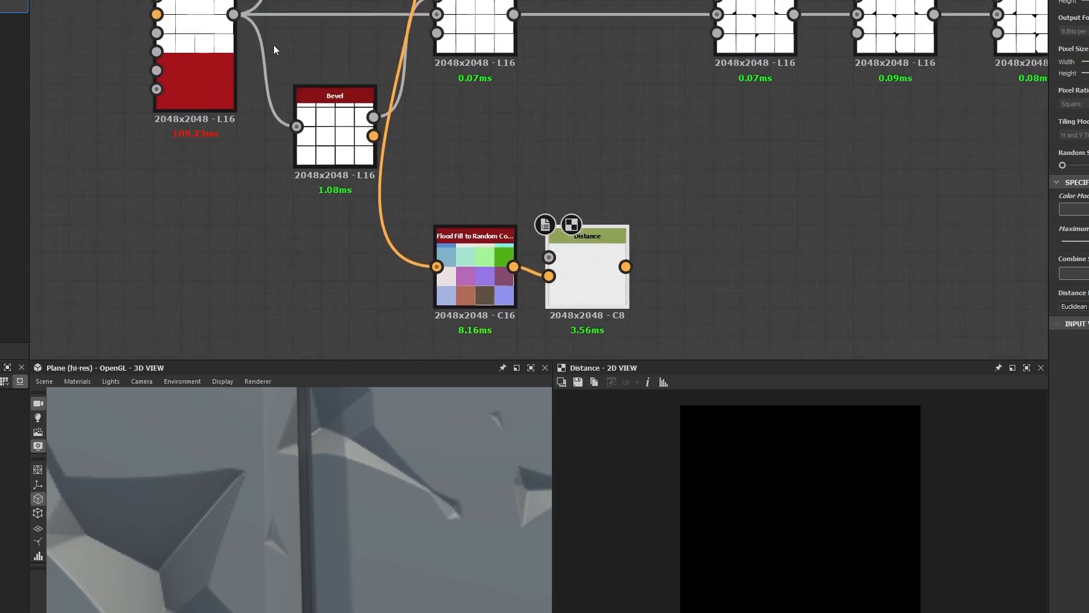
pyautogui.moveTo(238, 40); pyautogui.dragTo(248, 73, button='middle')
pyautogui.moveTo(249, 74); pyautogui.dragTo(250, 78)
pyautogui.doubleClick(210, 81)
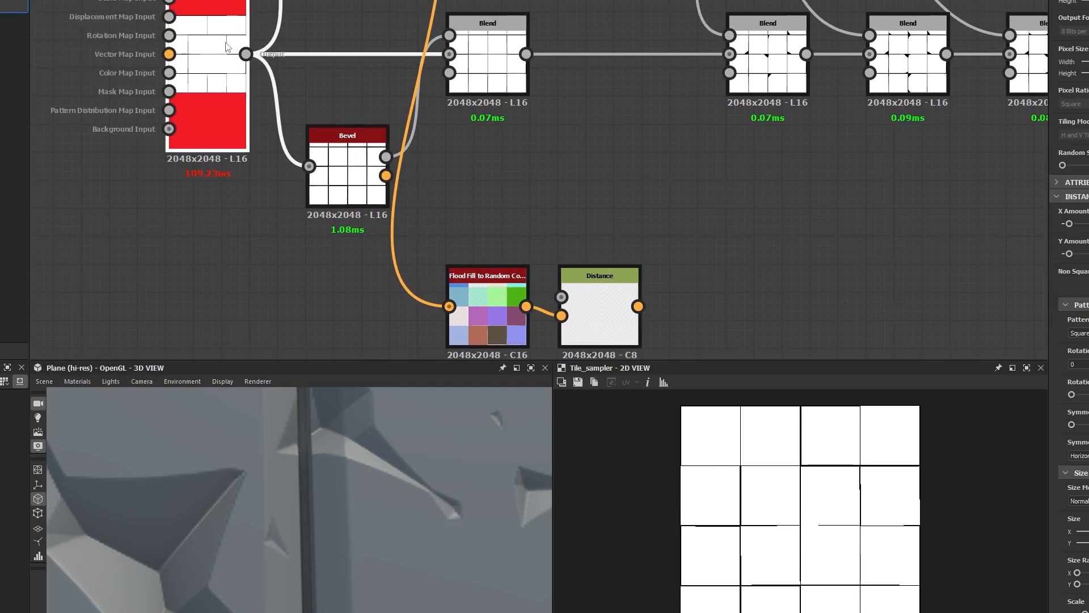
pyautogui.moveTo(246, 54); pyautogui.dragTo(561, 297)
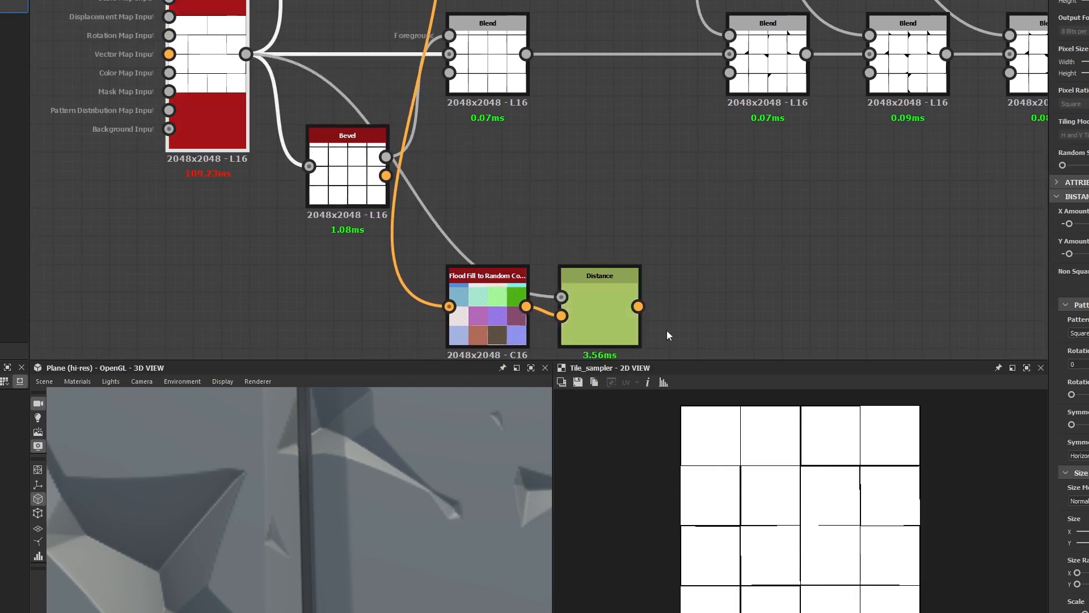
# Step: Compare the Distance output with the Flood Fill to Random Color output at the gaps between tiles
pyautogui.doubleClick(618, 308)
pyautogui.scroll(5, 763, 474)
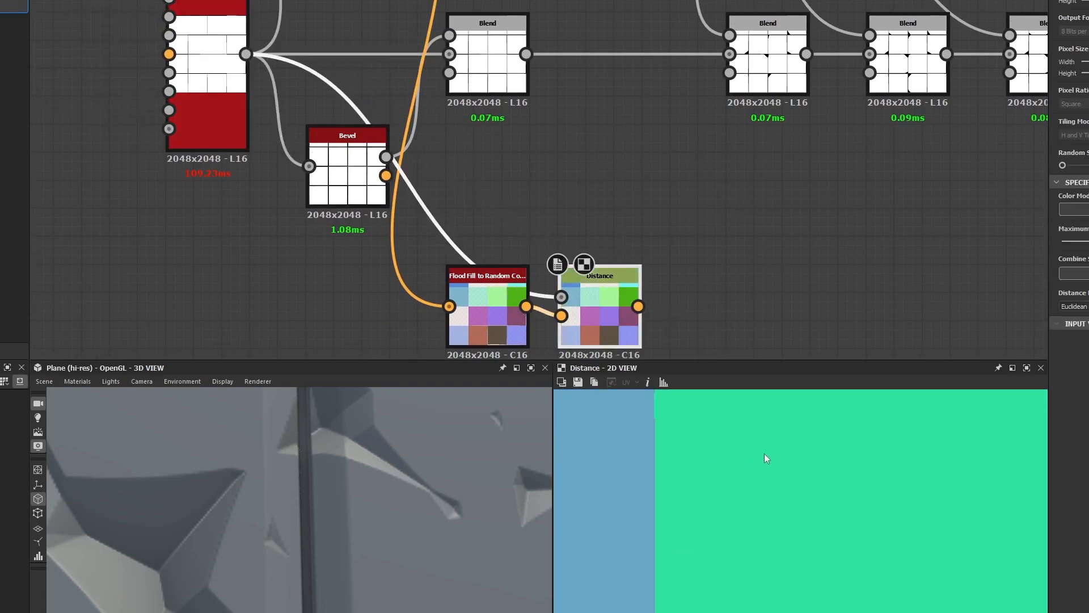
pyautogui.scroll(-3, 764, 454)
pyautogui.scroll(2, 703, 210)
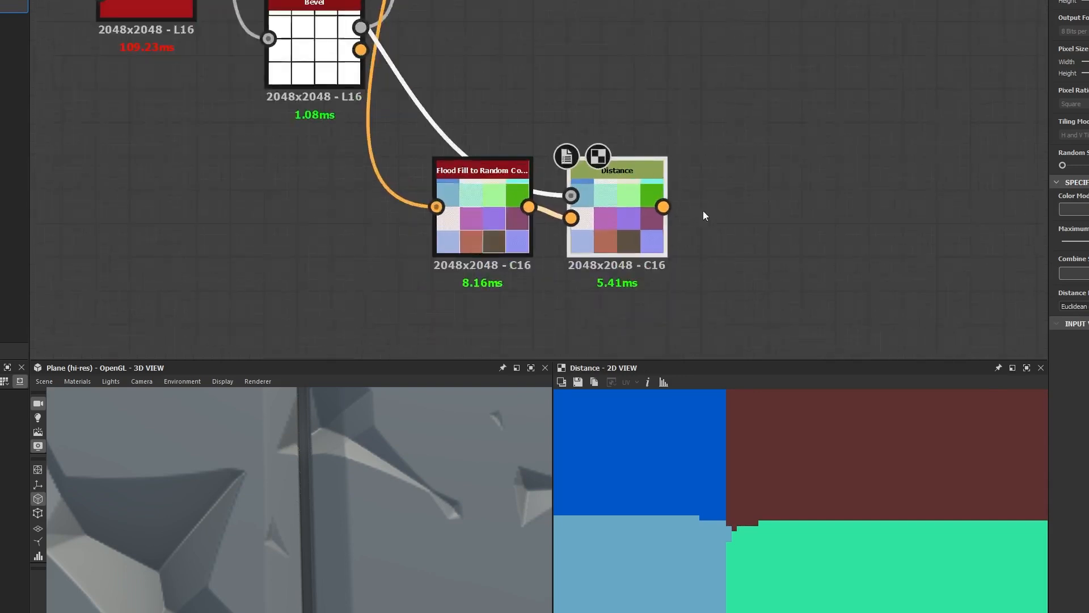
pyautogui.scroll(3, 703, 209)
pyautogui.moveTo(456, 240); pyautogui.dragTo(493, 181, button='middle')
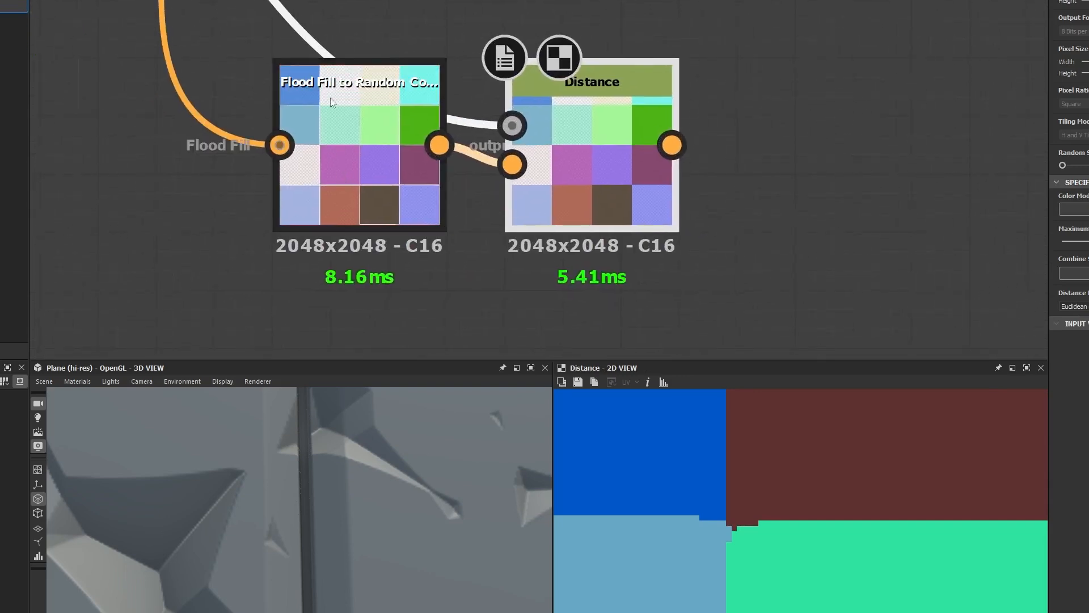
pyautogui.doubleClick(384, 136)
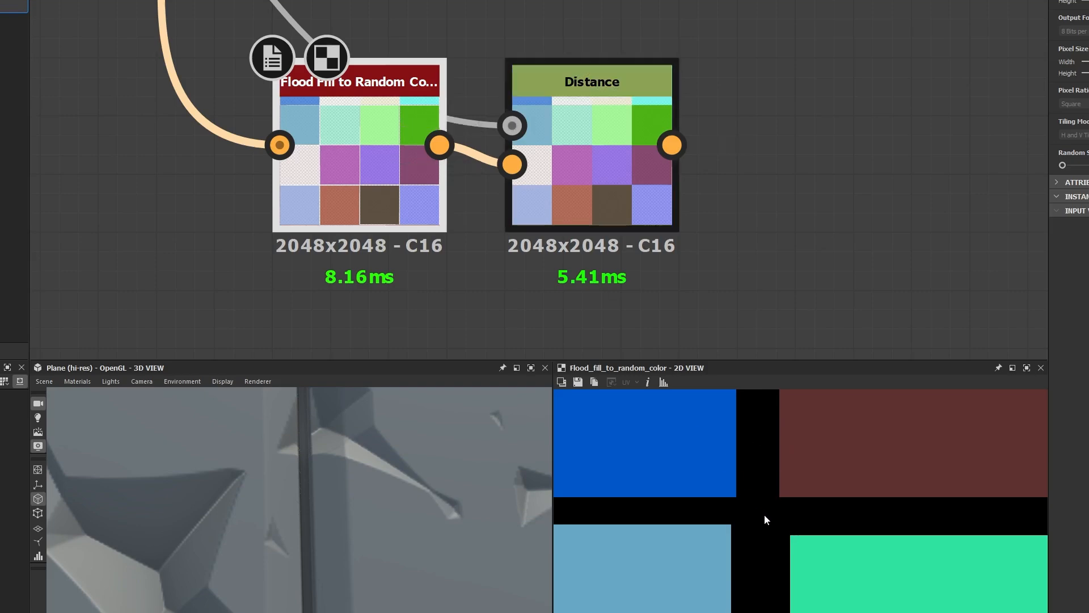
pyautogui.click(590, 209)
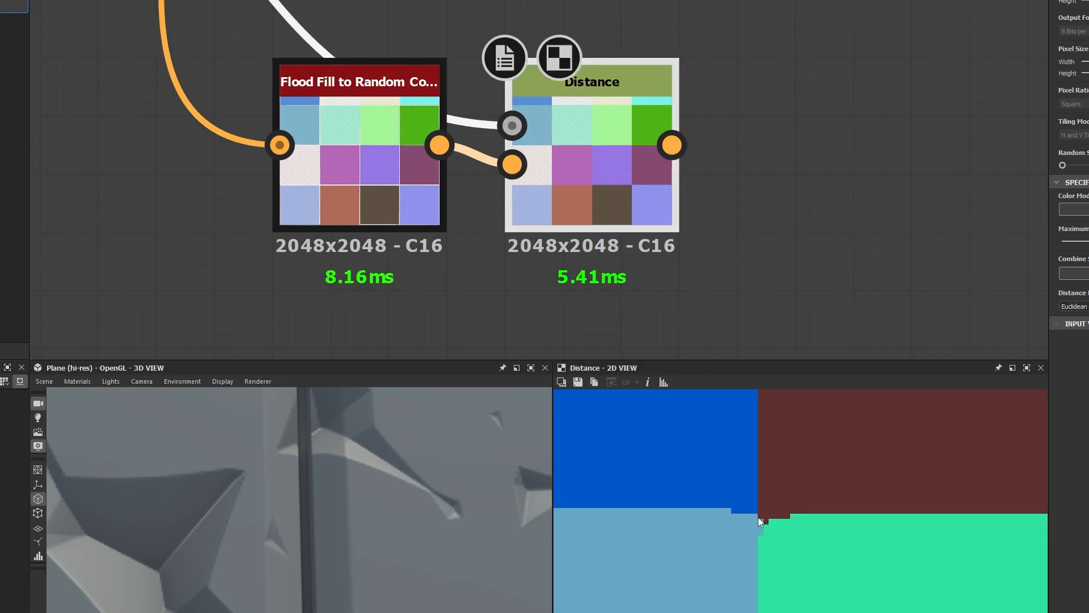
pyautogui.scroll(-3, 758, 516)
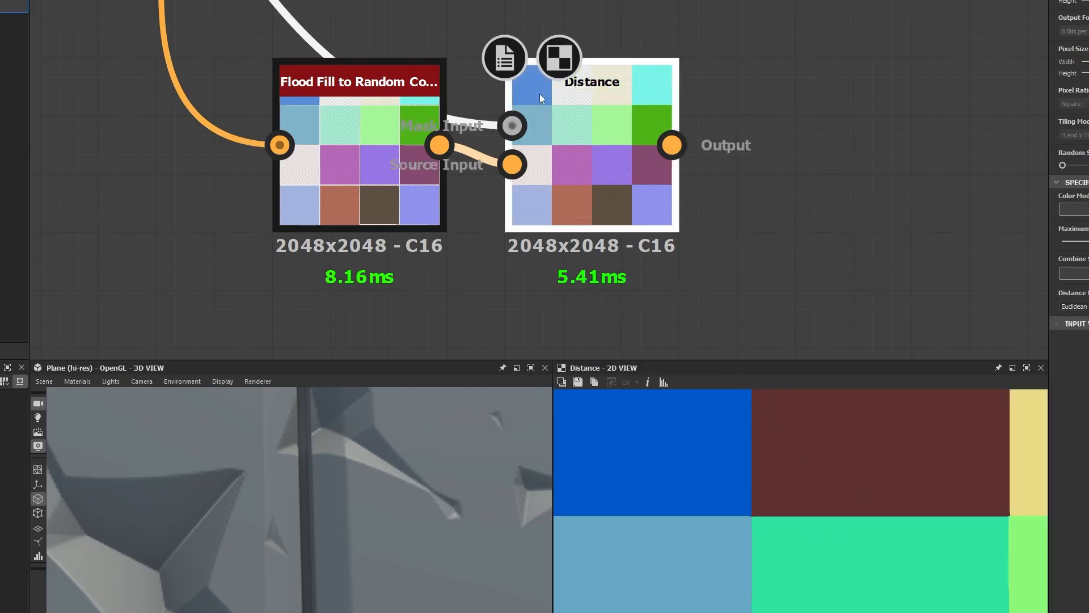
# Step: Align the Flood Fill to Random Color and Distance nodes with the Vector Warp Grayscale, and connect Distance to its Vector Map
pyautogui.scroll(-5, 738, 126)
pyautogui.moveTo(754, 127); pyautogui.dragTo(550, 237, button='middle')
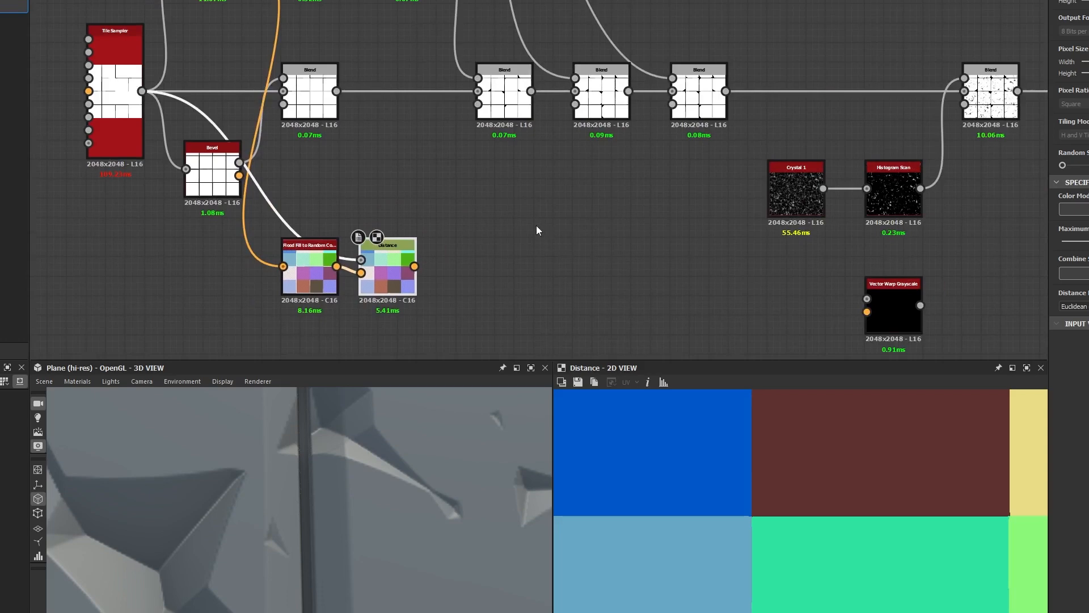
pyautogui.moveTo(543, 241); pyautogui.dragTo(353, 149, button='middle')
pyautogui.moveTo(321, 165); pyautogui.dragTo(162, 214)
pyautogui.moveTo(221, 198); pyautogui.dragTo(220, 235)
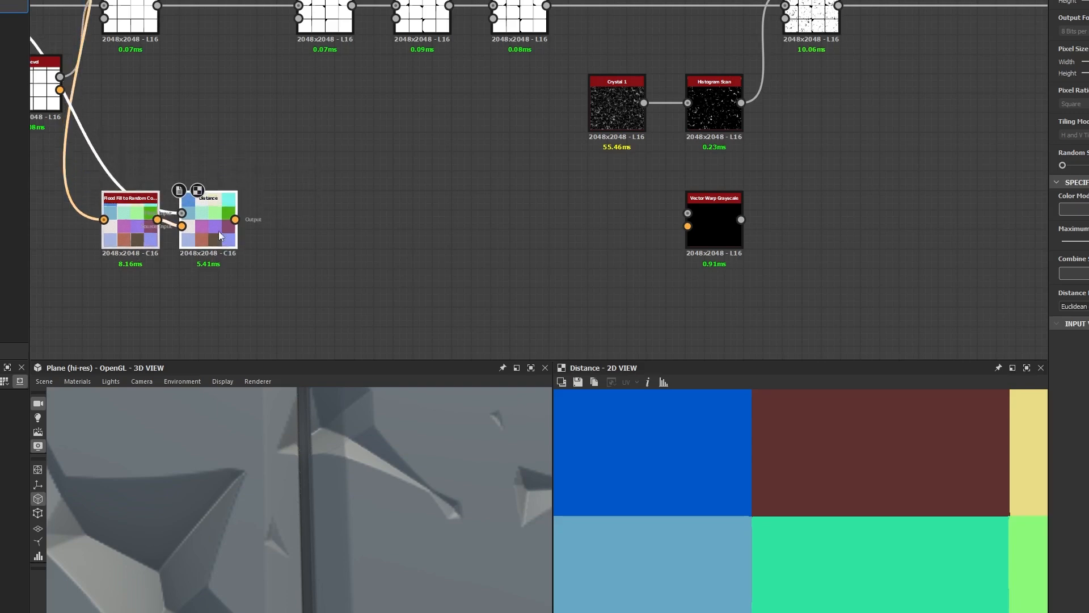
pyautogui.doubleClick(699, 230)
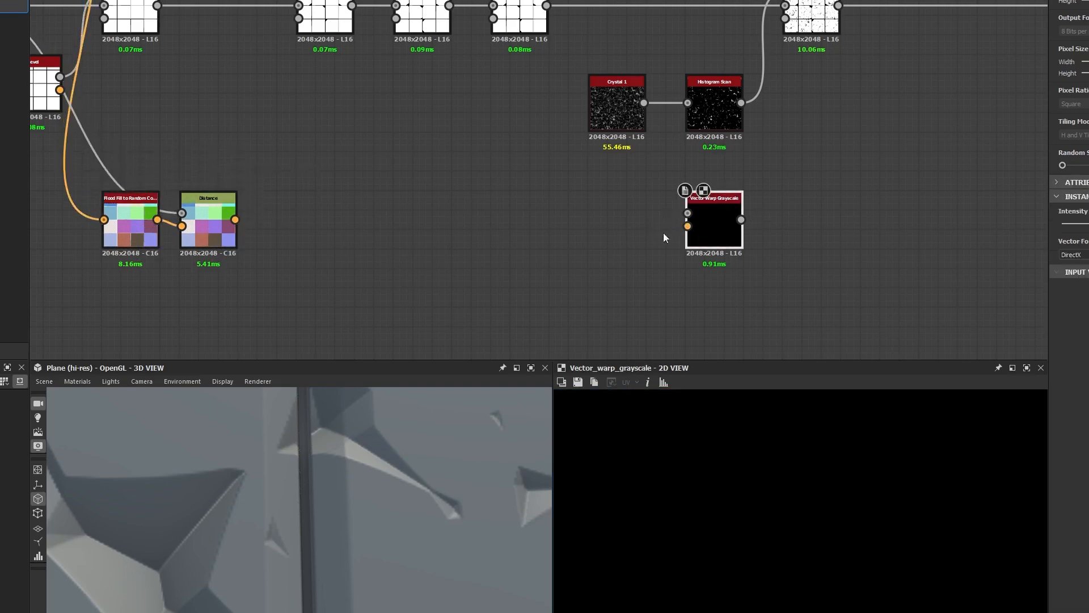
pyautogui.moveTo(240, 221); pyautogui.dragTo(706, 229)
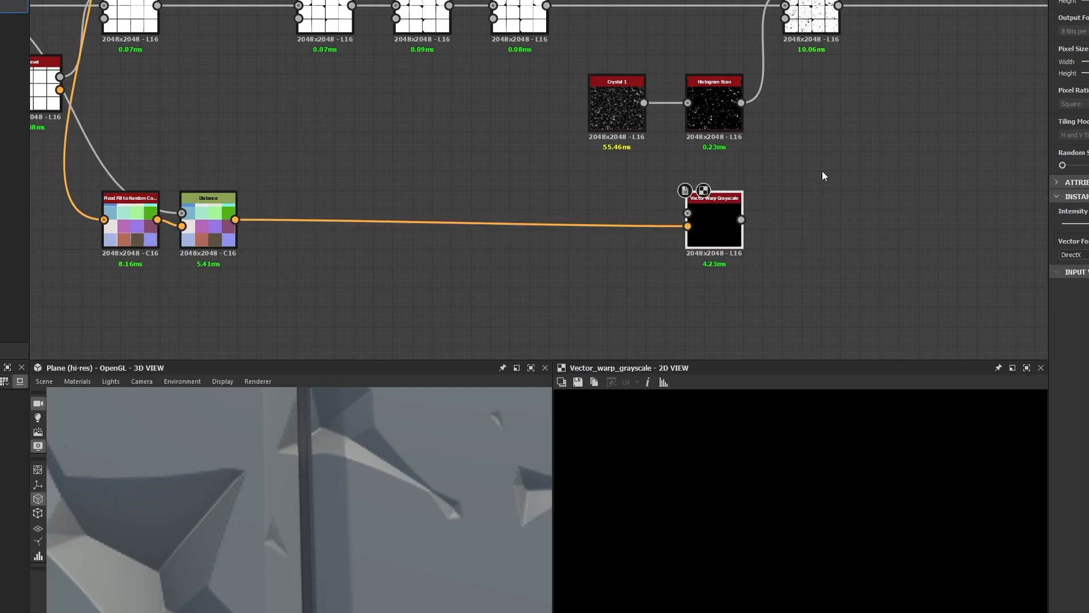
# Step: Make room before the Histogram Scan for the Vector Warp Grayscale and connect Crystal 1 to its Input
pyautogui.moveTo(805, 169); pyautogui.dragTo(748, 224, button='middle')
pyautogui.moveTo(819, 73); pyautogui.dragTo(743, 171)
pyautogui.click(738, 244)
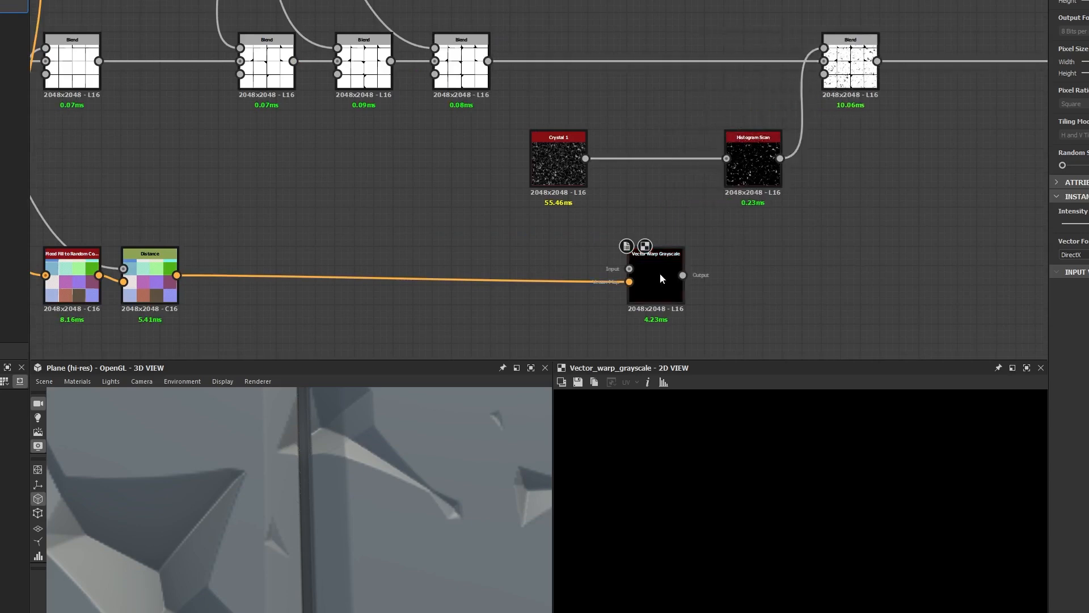
pyautogui.moveTo(659, 274); pyautogui.dragTo(659, 156)
pyautogui.scroll(3, 584, 176)
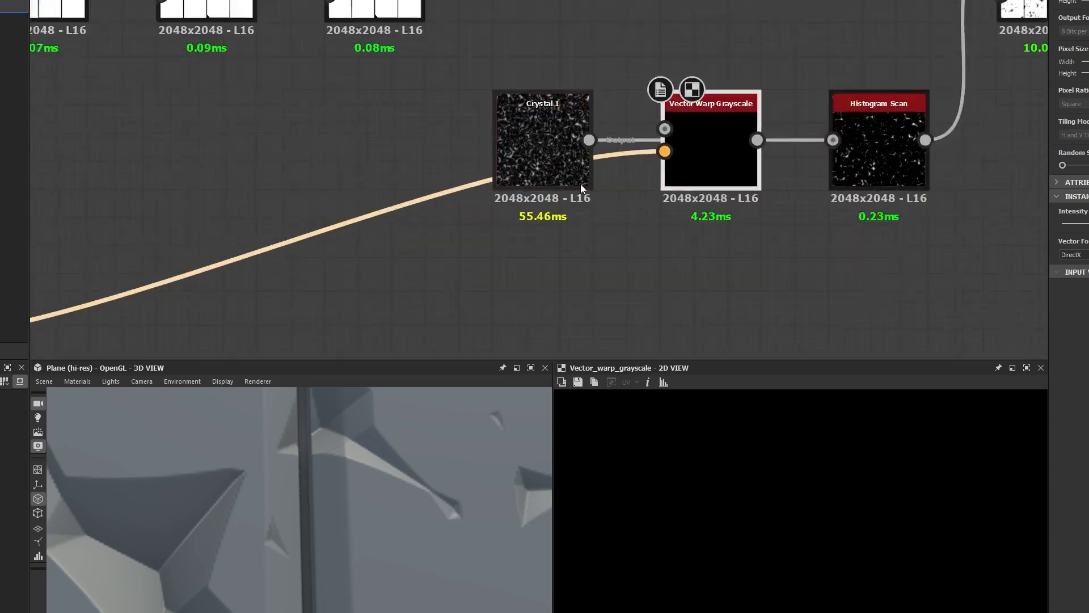
pyautogui.moveTo(591, 131); pyautogui.dragTo(683, 101)
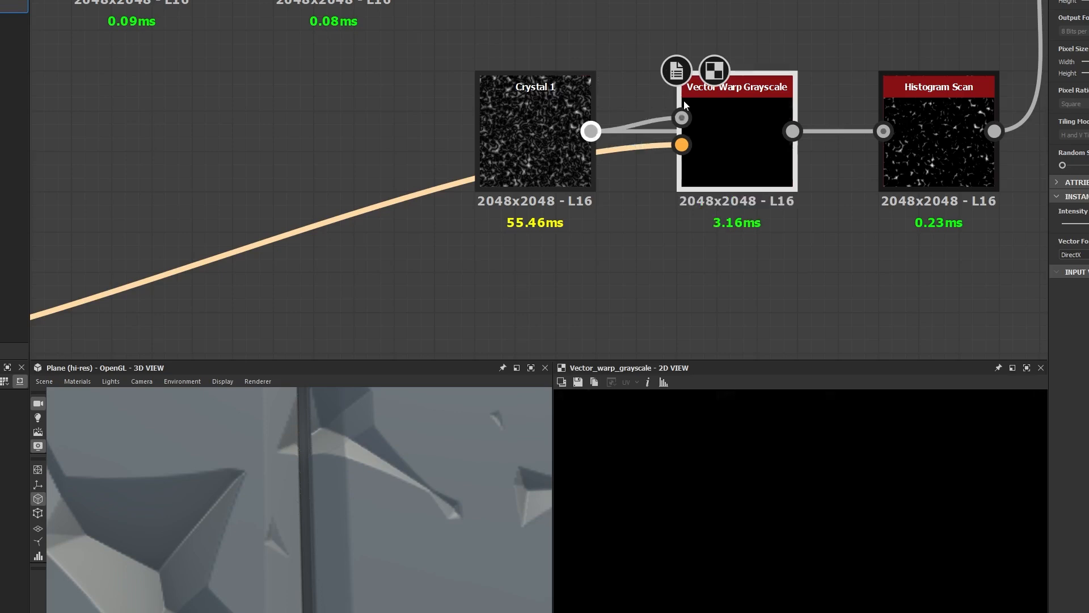
# Step: Connect the Vector Warp Grayscale output to the Histogram Scan and compare it with a direct Crystal 1 connection
pyautogui.moveTo(792, 131); pyautogui.dragTo(883, 131)
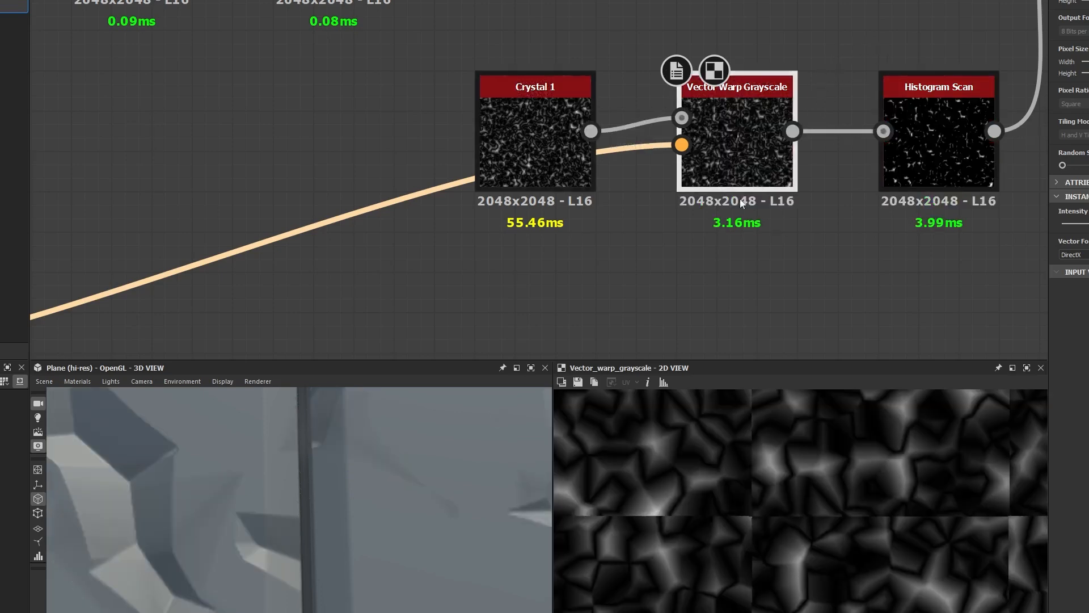
pyautogui.moveTo(748, 188); pyautogui.dragTo(748, 350)
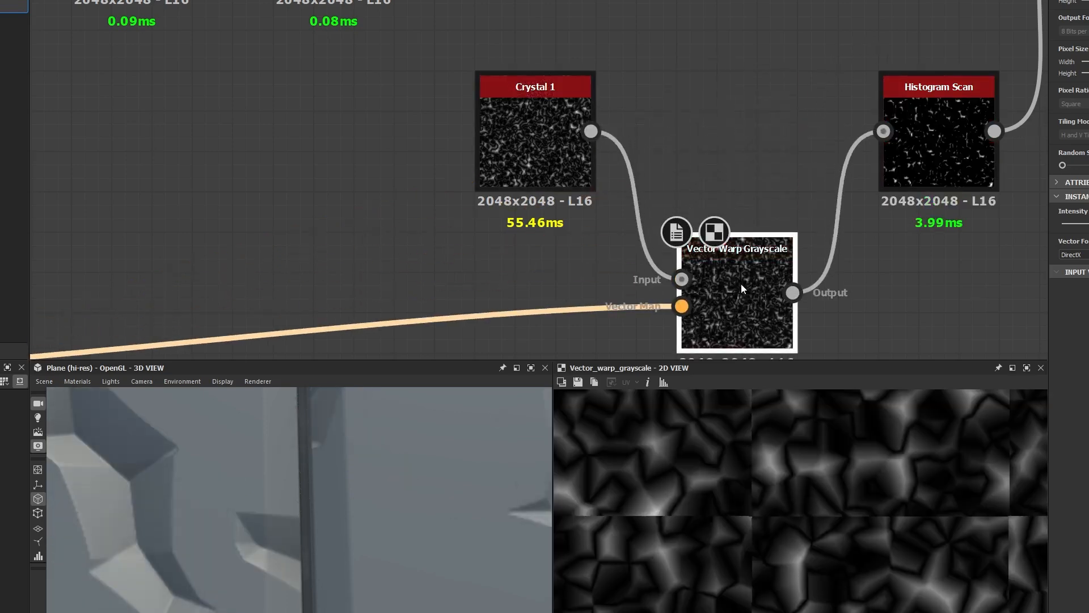
pyautogui.moveTo(587, 132); pyautogui.dragTo(885, 135)
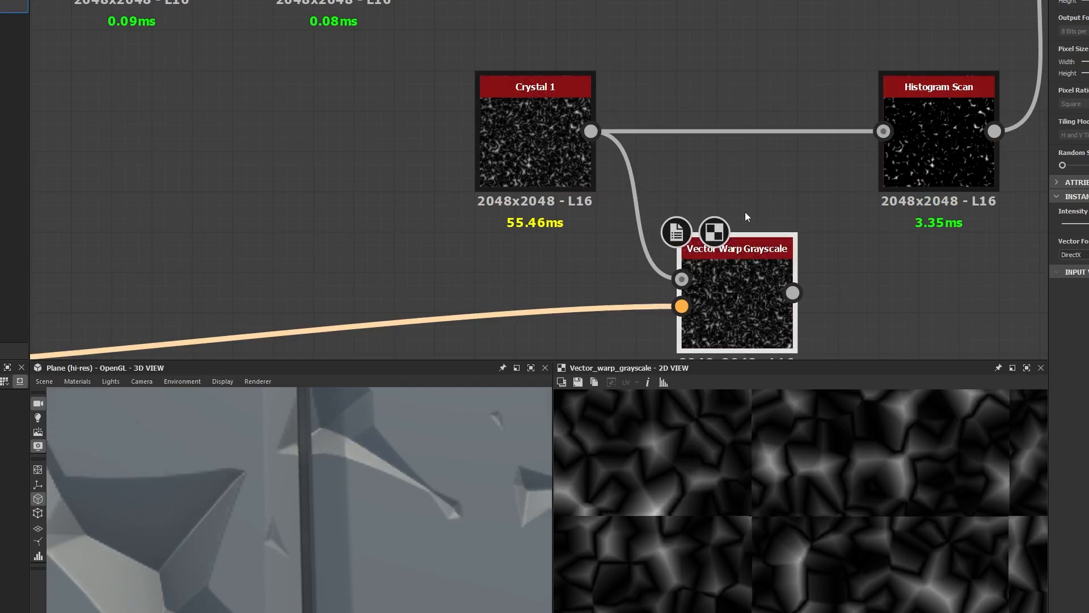
pyautogui.hotkey('ctrl', 'z')
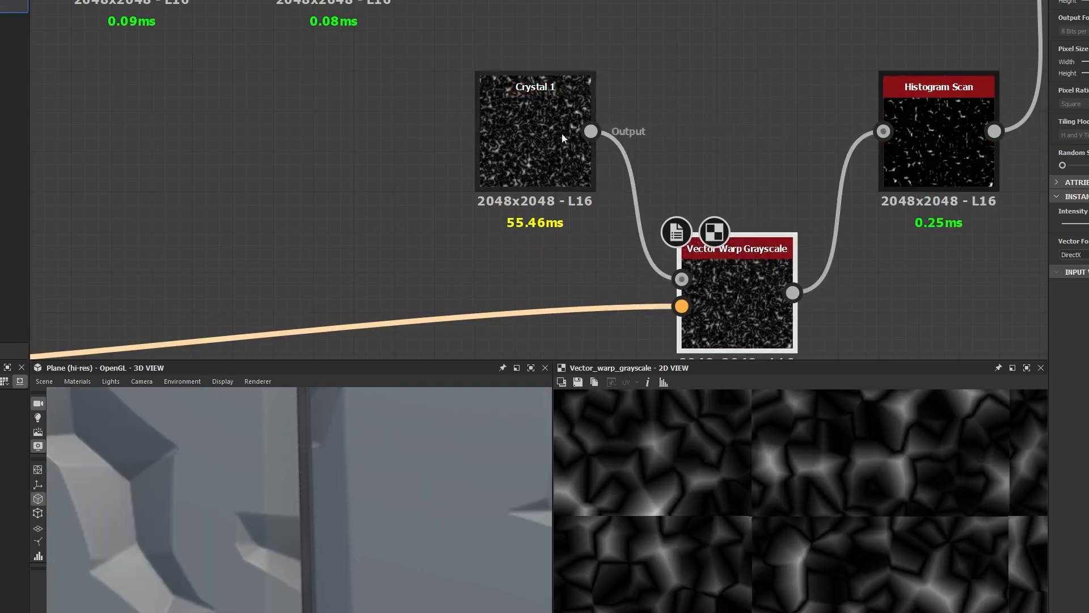
pyautogui.moveTo(746, 283); pyautogui.dragTo(747, 120)
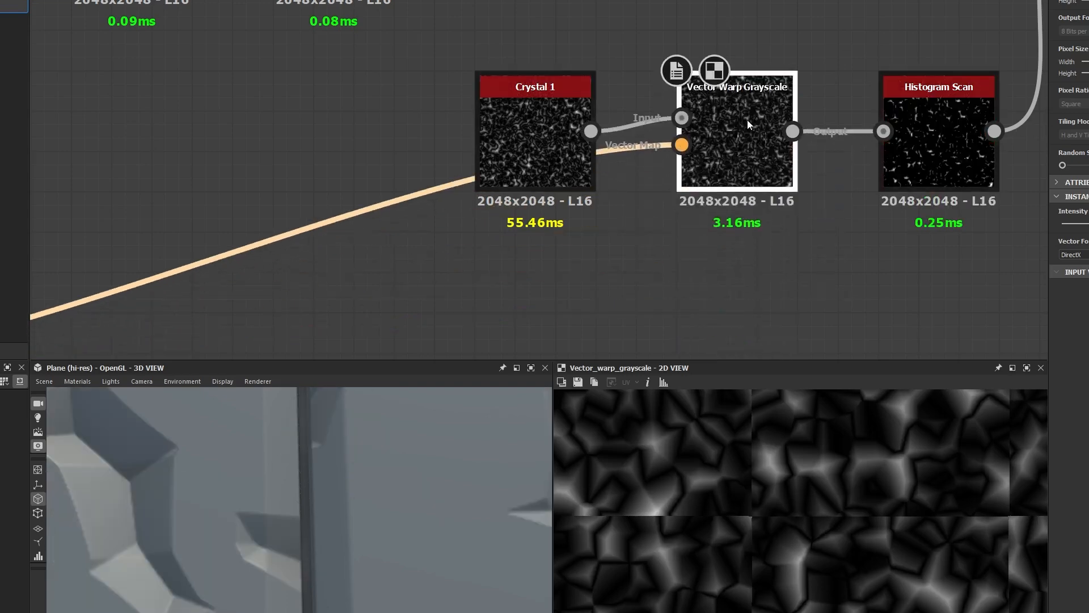
# Step: Examine the Vector Warp Grayscale output closely where the tiles meet
pyautogui.scroll(-4, 296, 168)
pyautogui.moveTo(297, 170); pyautogui.dragTo(566, 127, button='middle')
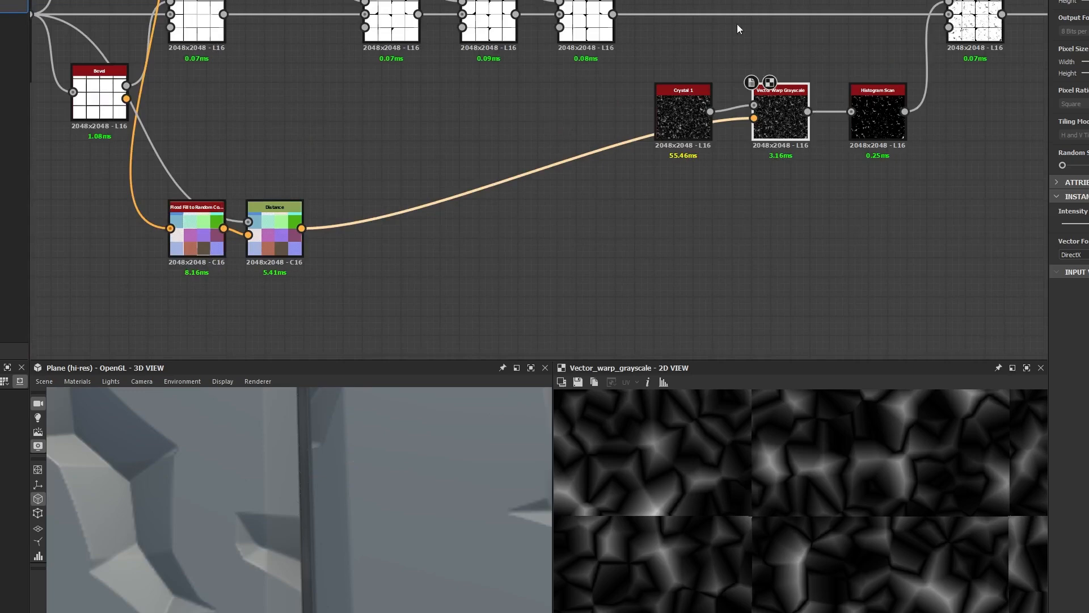
pyautogui.scroll(3, 760, 125)
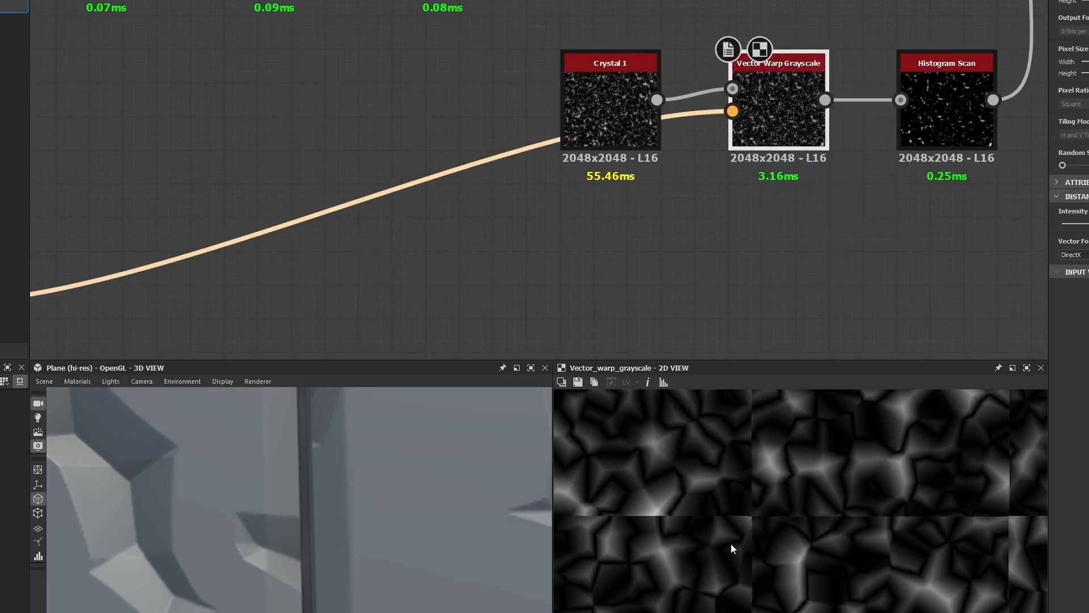
pyautogui.scroll(-5, 708, 518)
pyautogui.scroll(3, 702, 545)
pyautogui.scroll(6, 723, 527)
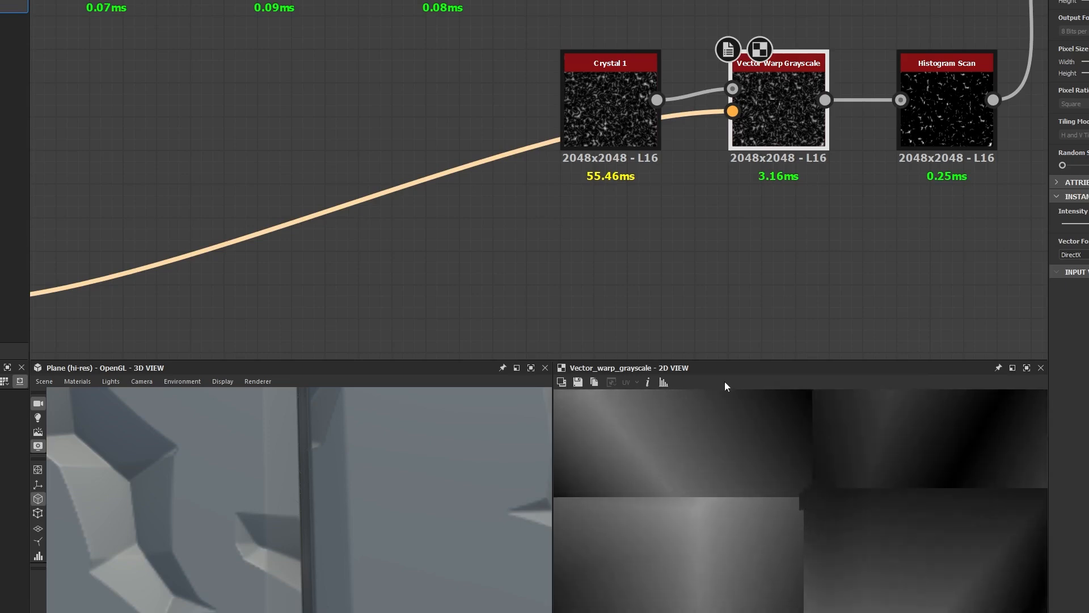
pyautogui.scroll(-3, 766, 204)
pyautogui.scroll(4, 703, 209)
# Step: Compare the Distance colors with the Vector Warp Grayscale output at the same tile corner
pyautogui.doubleClick(321, 131)
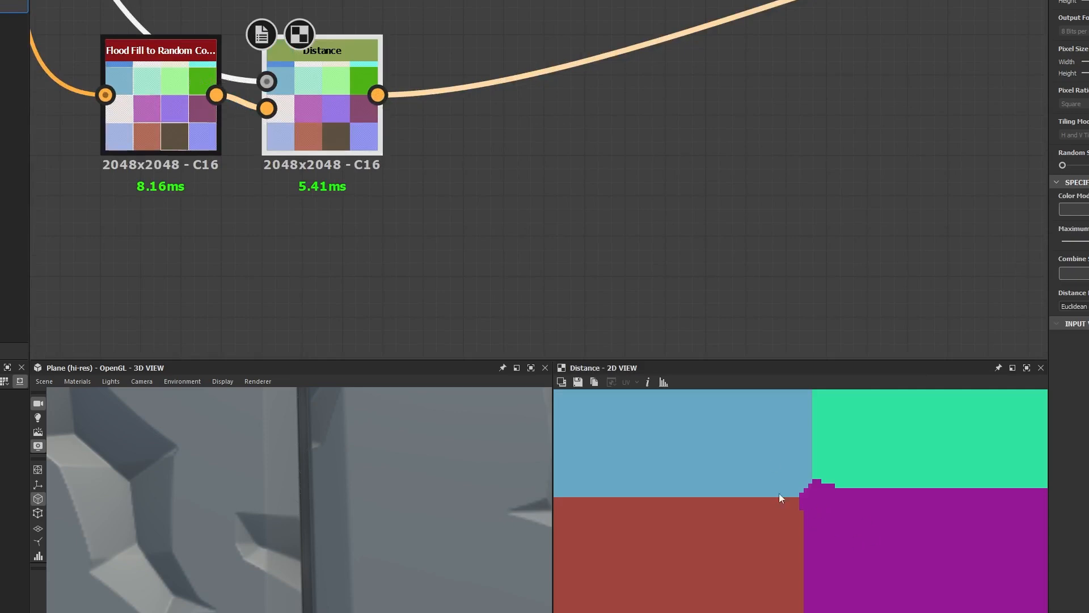
pyautogui.moveTo(821, 174); pyautogui.dragTo(547, 254, button='middle')
pyautogui.moveTo(880, 106); pyautogui.dragTo(564, 241, button='middle')
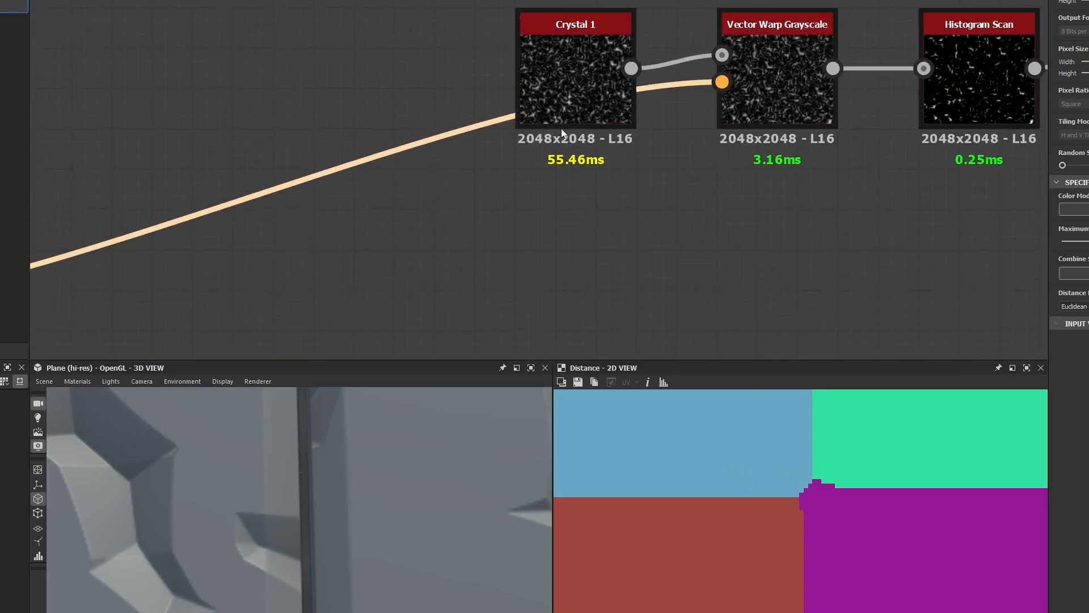
pyautogui.doubleClick(812, 119)
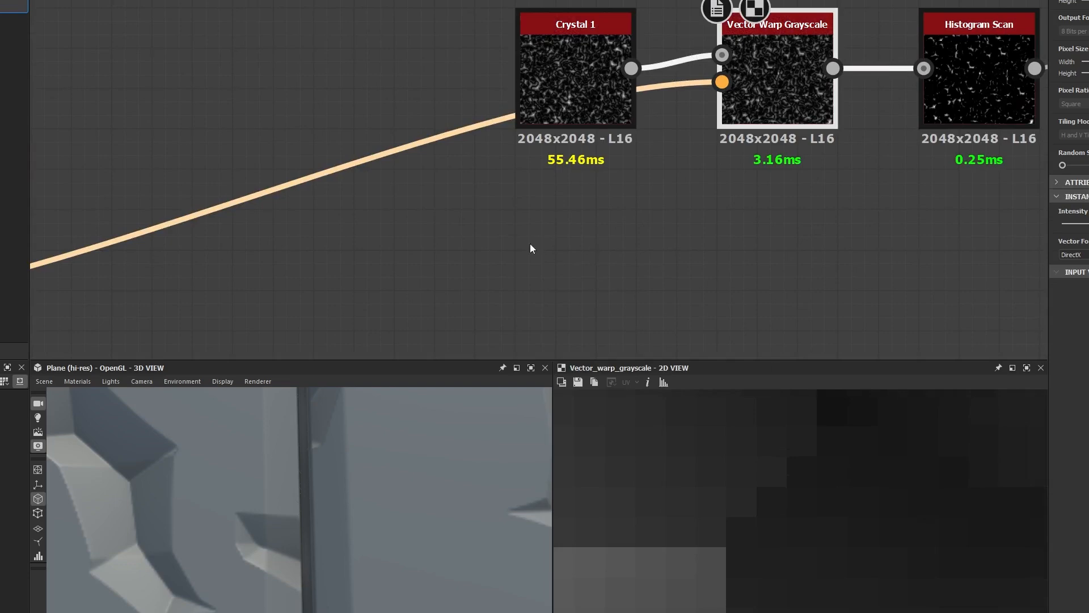
pyautogui.scroll(-2, 530, 248)
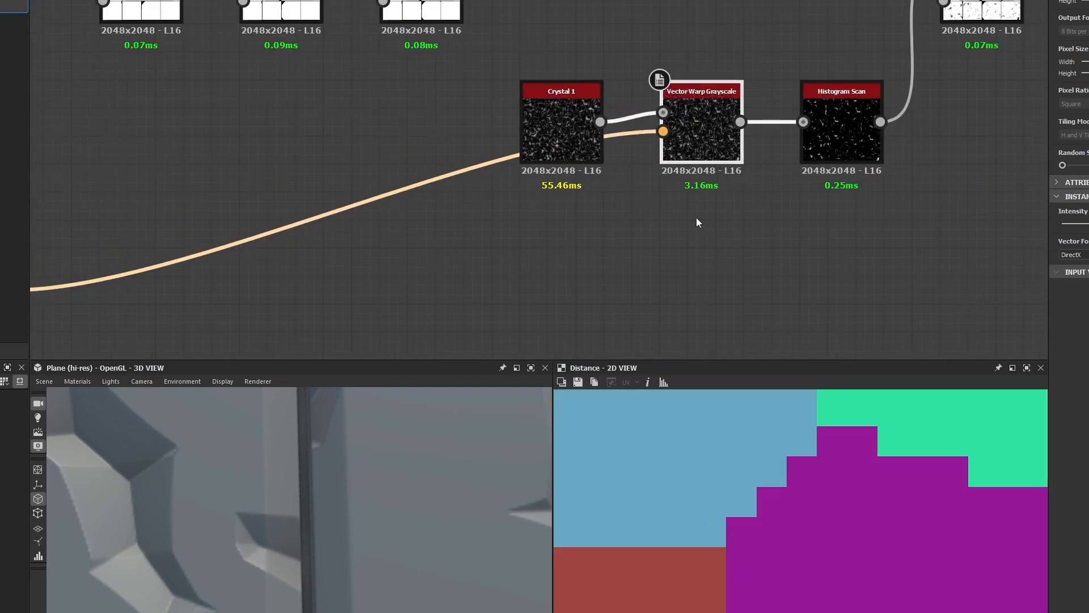
pyautogui.scroll(3, 662, 133)
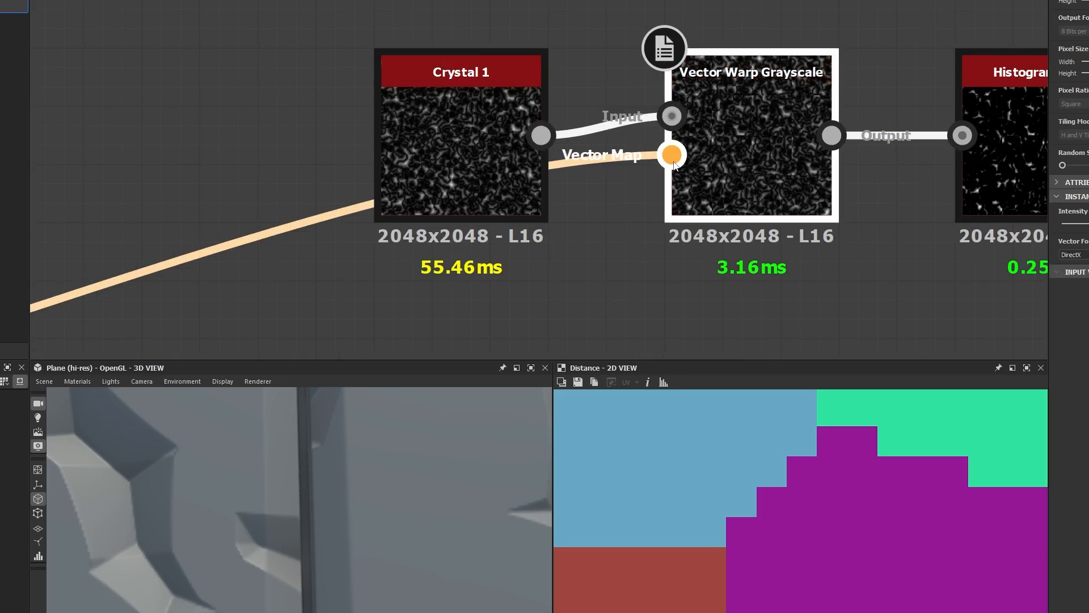
# Step: Preview Crystal 1 and the Distance map that feed the Vector Warp Grayscale
pyautogui.moveTo(673, 161); pyautogui.dragTo(604, 272)
pyautogui.doubleClick(465, 101)
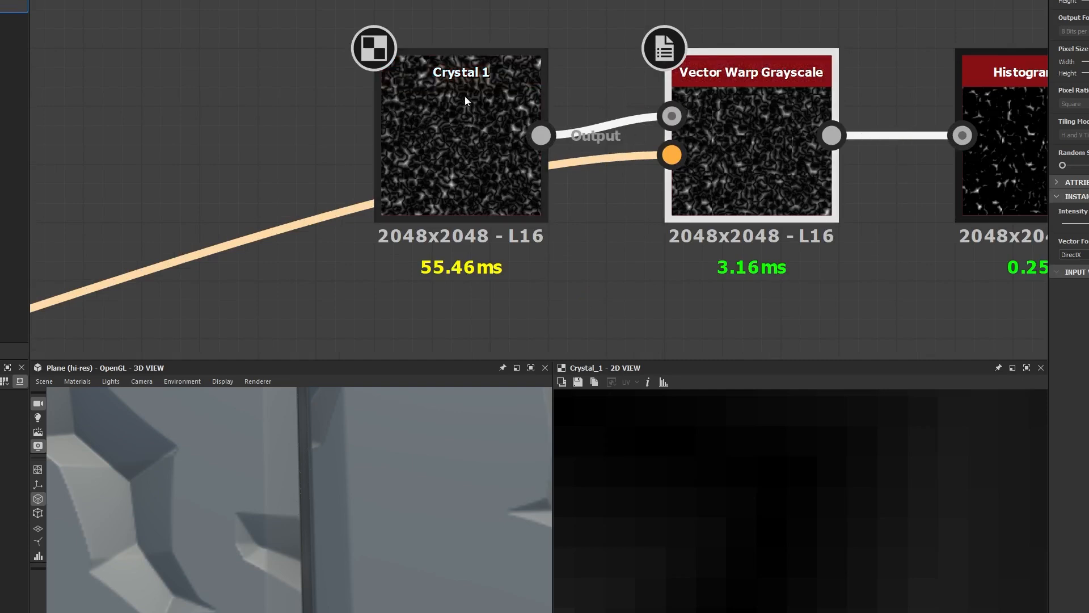
pyautogui.scroll(-5, 802, 467)
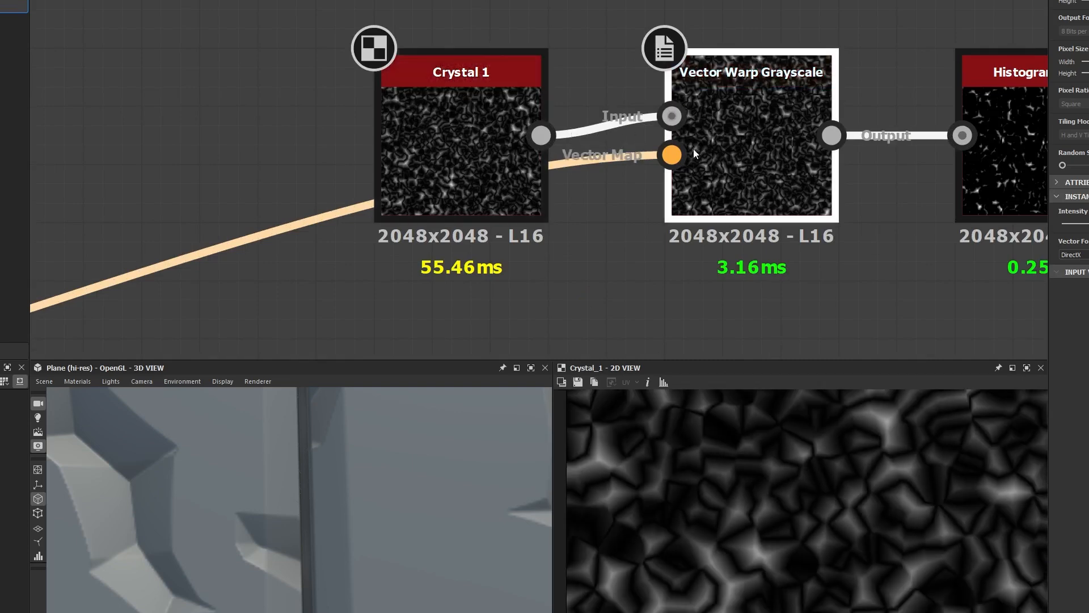
pyautogui.doubleClick(657, 159)
# Step: Trace the Vector Map link from the Vector Warp Grayscale back to the Distance node and overview the whole graph
pyautogui.moveTo(670, 155); pyautogui.dragTo(773, 135)
pyautogui.scroll(-1, 205, 335)
pyautogui.moveTo(205, 335); pyautogui.dragTo(773, 135, button='middle')
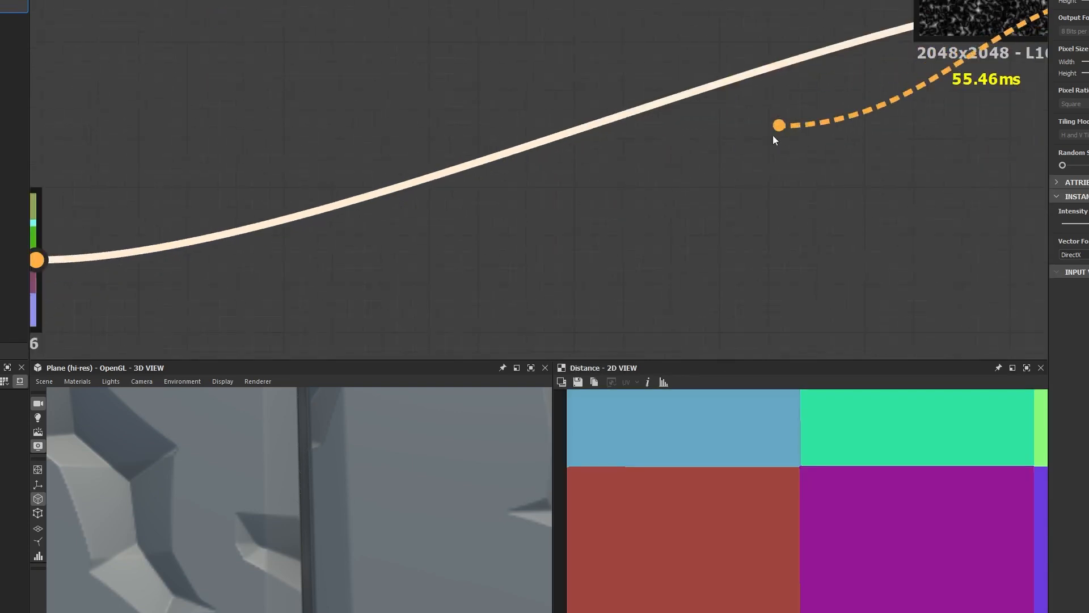
pyautogui.moveTo(773, 135); pyautogui.dragTo(761, 142)
pyautogui.moveTo(257, 268); pyautogui.dragTo(965, 176, button='middle')
pyautogui.click(703, 221)
pyautogui.scroll(-5, 778, 176)
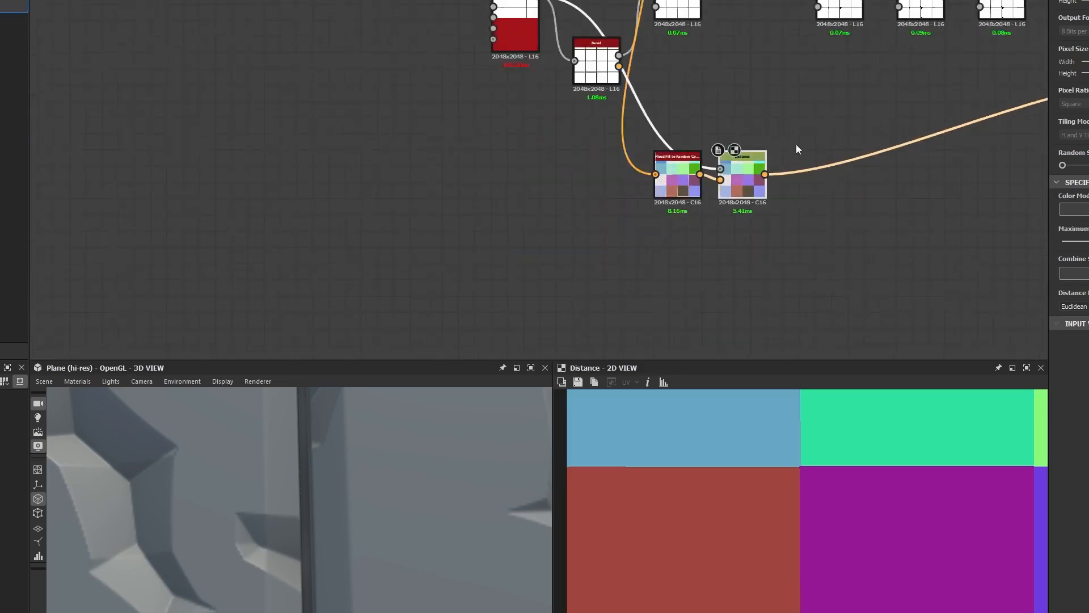
pyautogui.moveTo(794, 146); pyautogui.dragTo(244, 191, button='middle')
pyautogui.scroll(-5, 516, 199)
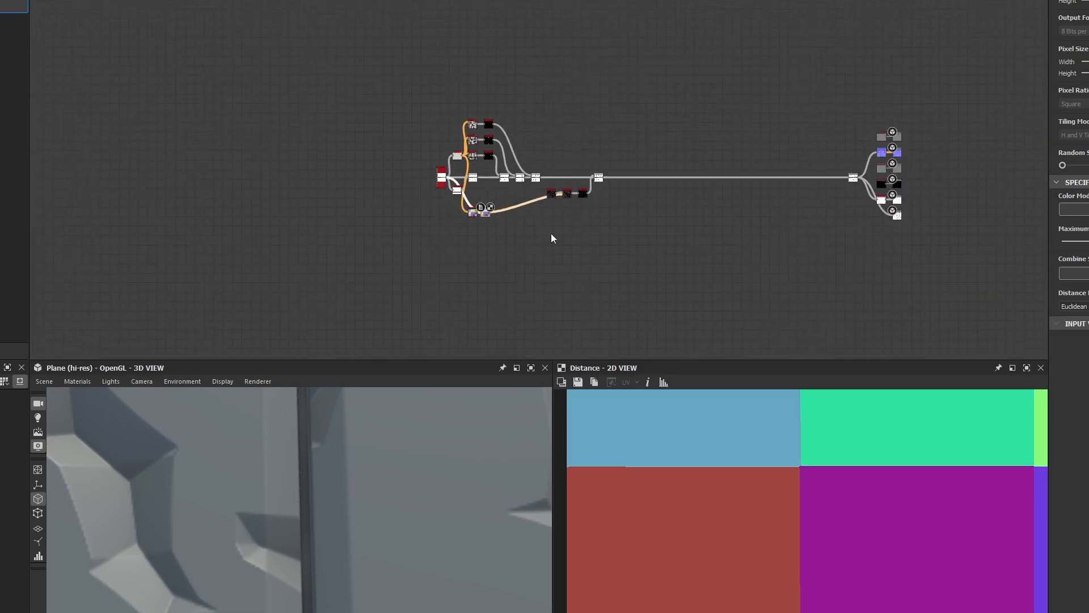
# Step: Move the Vector Warp Grayscale node far away from the rest of the graph, keeping its links
pyautogui.moveTo(571, 194); pyautogui.dragTo(1001, 17)
pyautogui.scroll(8, 1002, 17)
pyautogui.moveTo(971, 23); pyautogui.dragTo(388, 110, button='middle')
pyautogui.scroll(5, 413, 175)
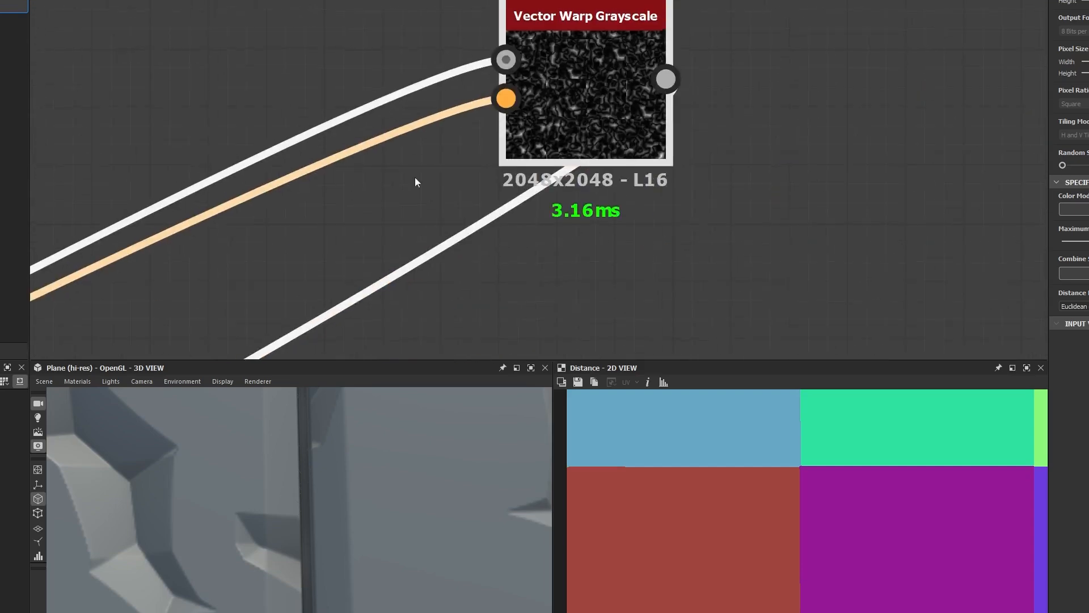
pyautogui.click(414, 177)
pyautogui.scroll(-6, 737, 45)
pyautogui.moveTo(737, 46); pyautogui.dragTo(817, 11, button='middle')
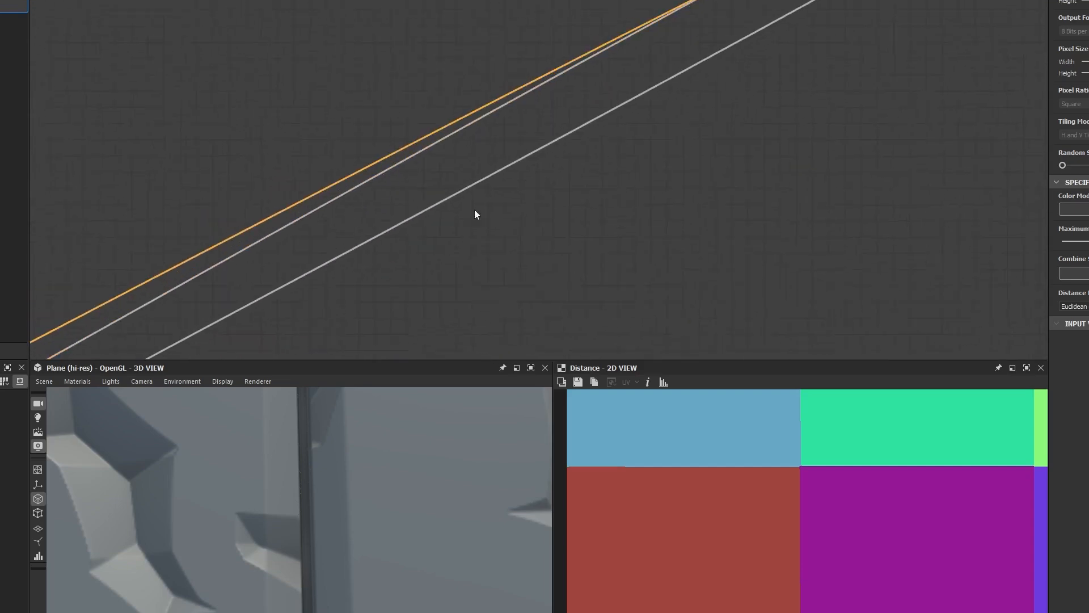
pyautogui.moveTo(474, 210); pyautogui.dragTo(795, 40, button='middle')
pyautogui.moveTo(438, 230); pyautogui.dragTo(782, 46, button='middle')
pyautogui.scroll(-6, 428, 203)
pyautogui.moveTo(448, 203); pyautogui.dragTo(587, 188, button='middle')
pyautogui.scroll(3, 805, 57)
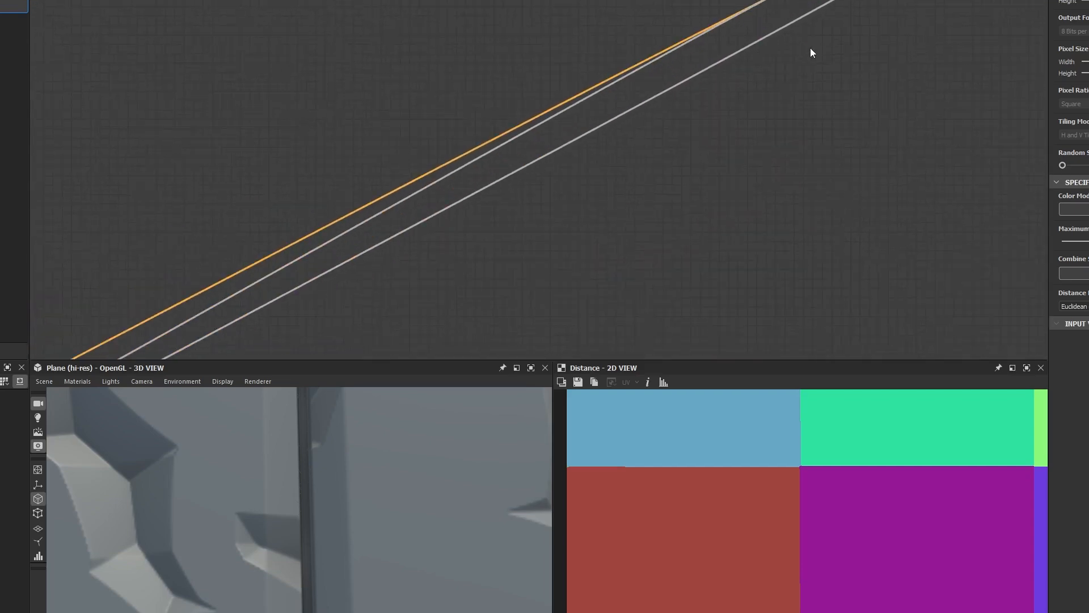
pyautogui.moveTo(810, 51); pyautogui.dragTo(695, 108, button='middle')
pyautogui.scroll(4, 699, 87)
pyautogui.scroll(4, 647, 132)
# Step: Preview the sources of the Vector Warp Grayscale's Vector Map and Input directly from their connectors
pyautogui.doubleClick(507, 255)
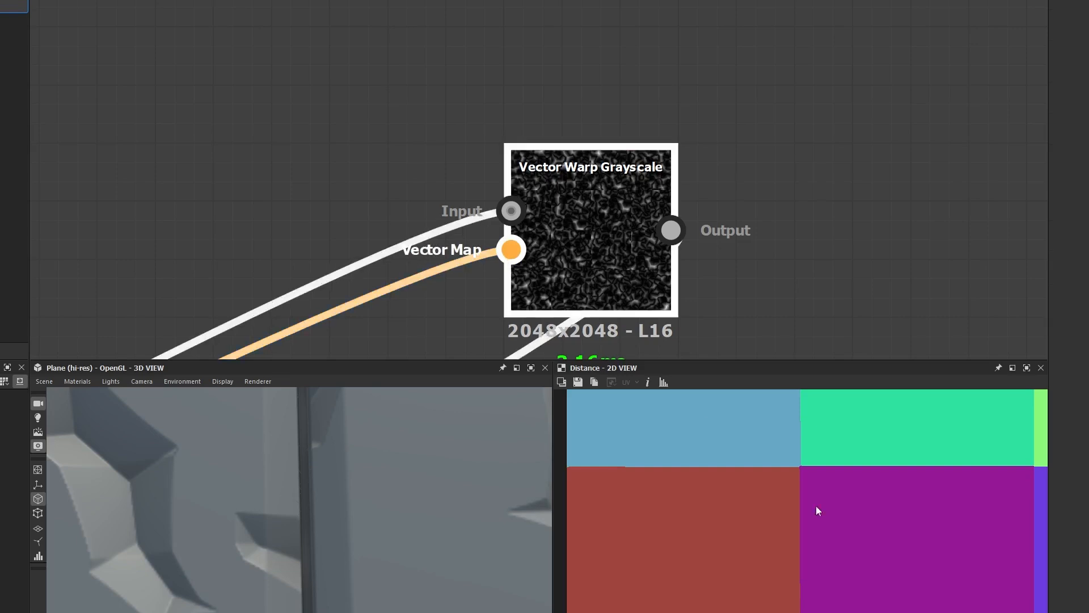
pyautogui.scroll(-5, 823, 488)
pyautogui.press('f')
pyautogui.doubleClick(514, 210)
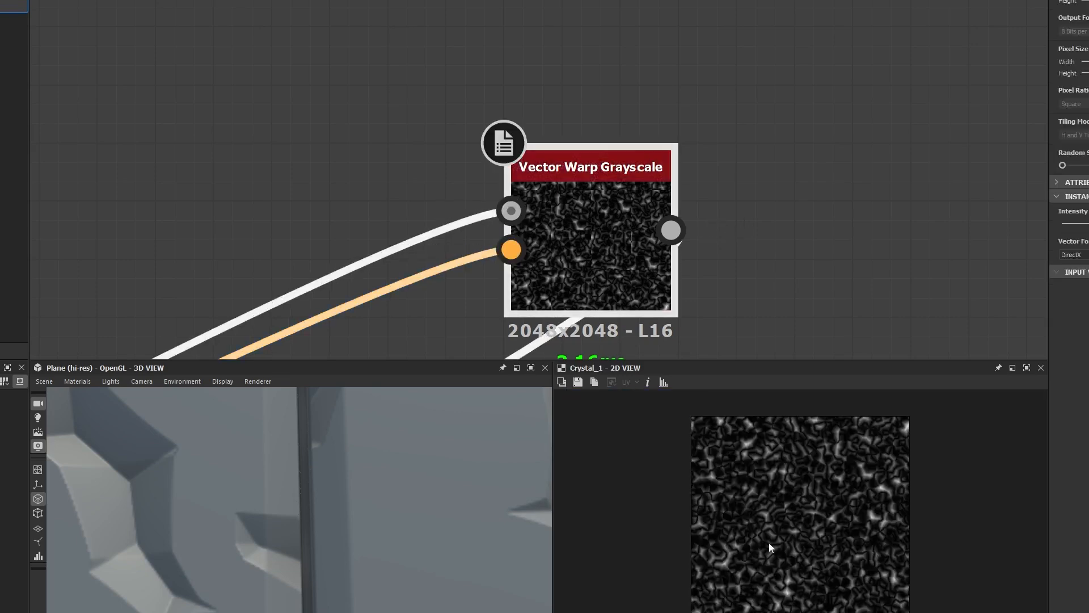
# Step: Undo the move of the Vector Warp Grayscale node
pyautogui.scroll(-5, 483, 307)
pyautogui.moveTo(482, 304); pyautogui.dragTo(911, 71, button='middle')
pyautogui.scroll(-4, 508, 209)
pyautogui.moveTo(507, 207); pyautogui.dragTo(851, 37, button='middle')
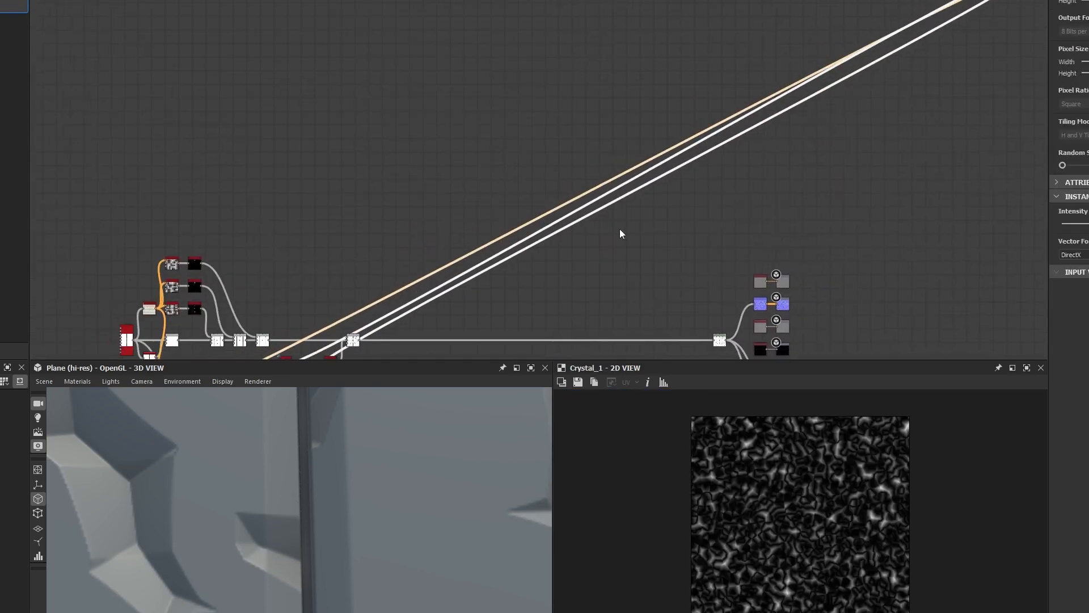
pyautogui.moveTo(577, 250); pyautogui.dragTo(801, 112, button='middle')
pyautogui.hotkey('ctrl', 'z')
pyautogui.scroll(5, 539, 270)
pyautogui.scroll(5, 519, 193)
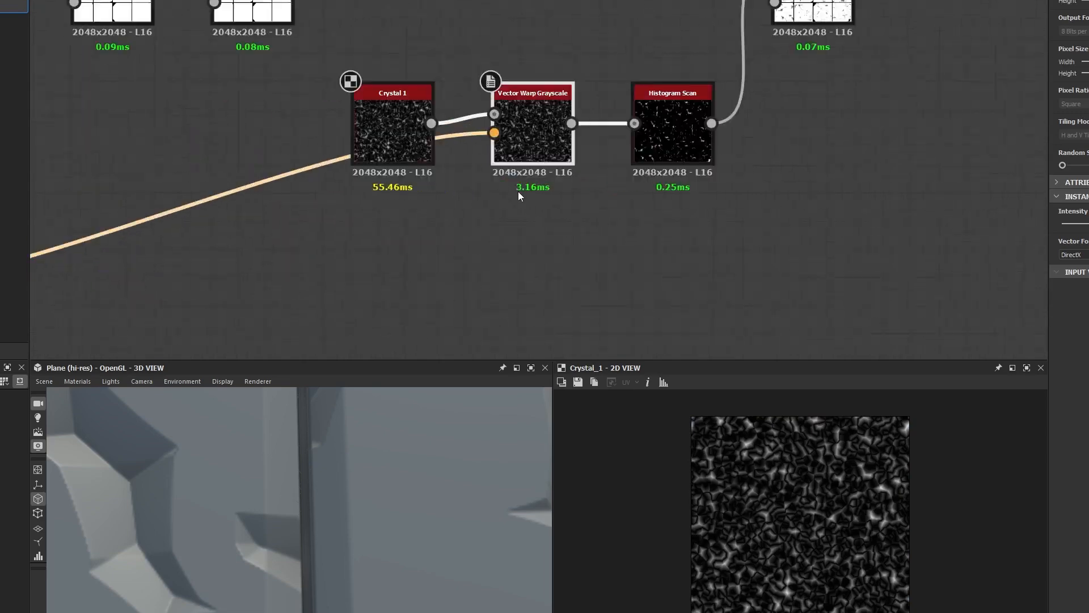
# Step: Preview the Vector Warp Grayscale output and lower its Intensity to the minimum
pyautogui.doubleClick(530, 133)
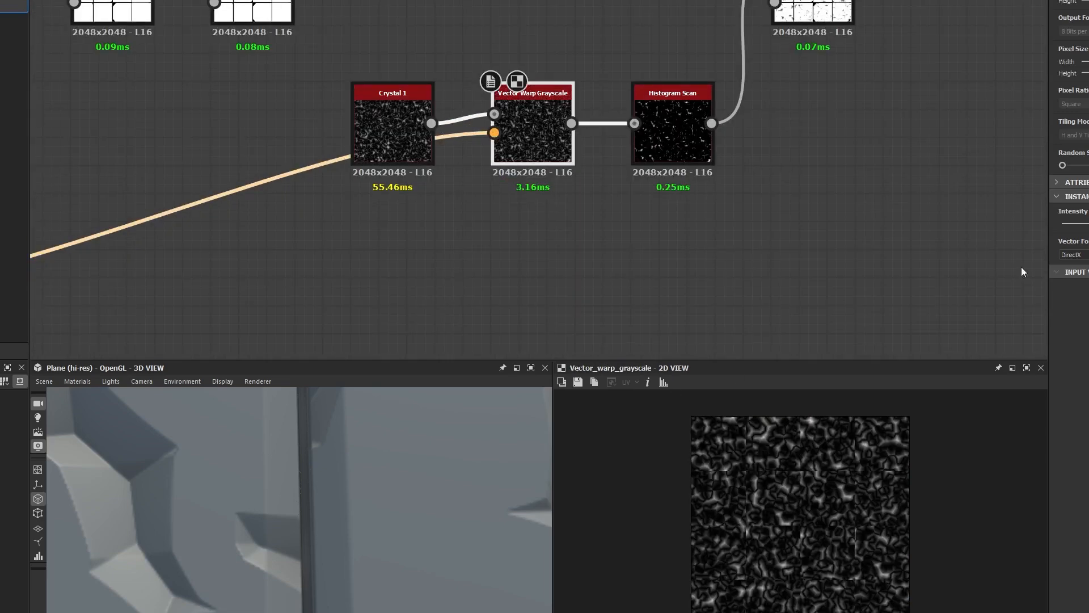
pyautogui.moveTo(1085, 224); pyautogui.dragTo(1063, 233)
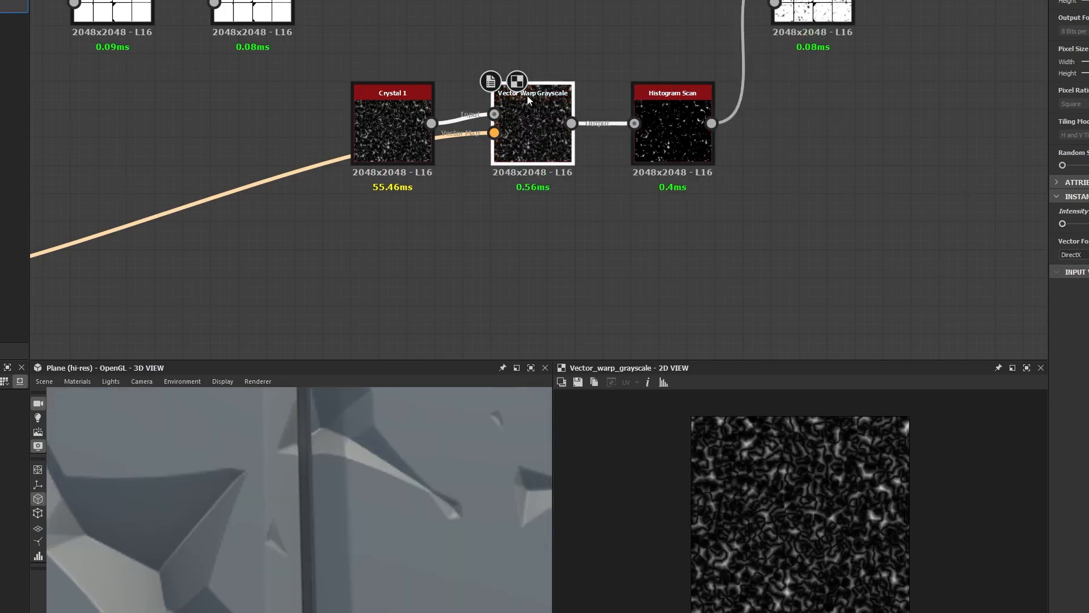
pyautogui.scroll(5, 532, 134)
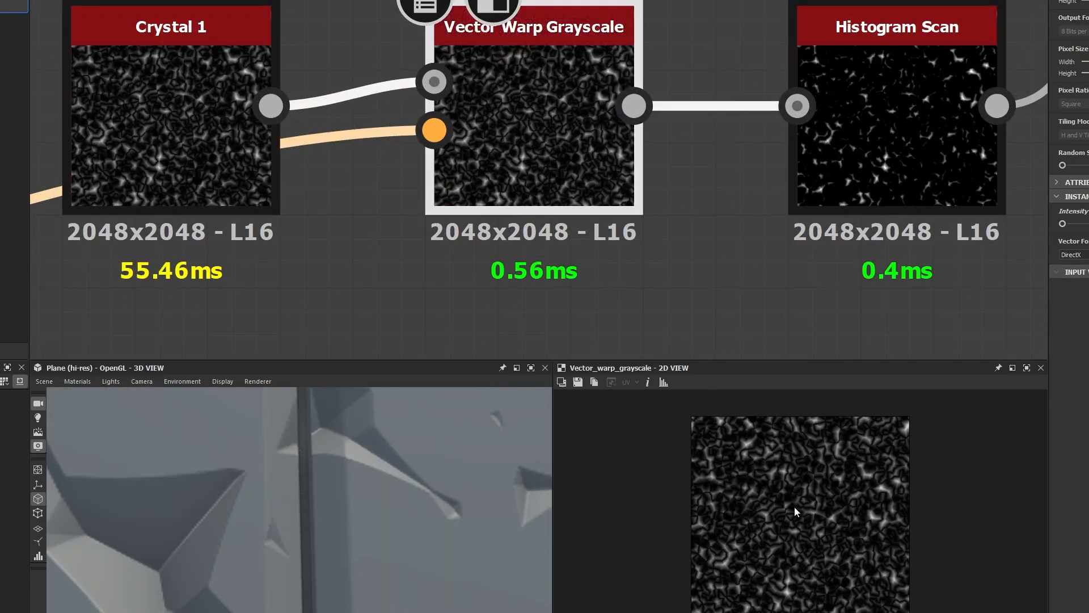
pyautogui.scroll(4, 607, 397)
# Step: Preview Crystal 1 for comparison with the unwarped output, and select the Vector Warp Grayscale for editing
pyautogui.click(200, 160)
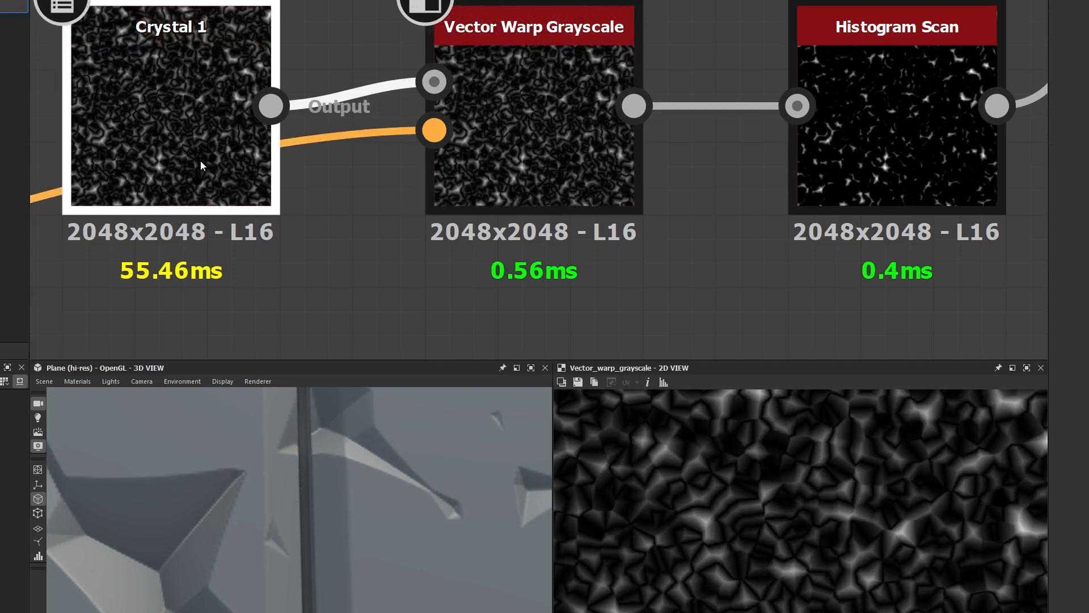
pyautogui.scroll(-3, 485, 317)
pyautogui.moveTo(421, 281); pyautogui.dragTo(526, 206, button='middle')
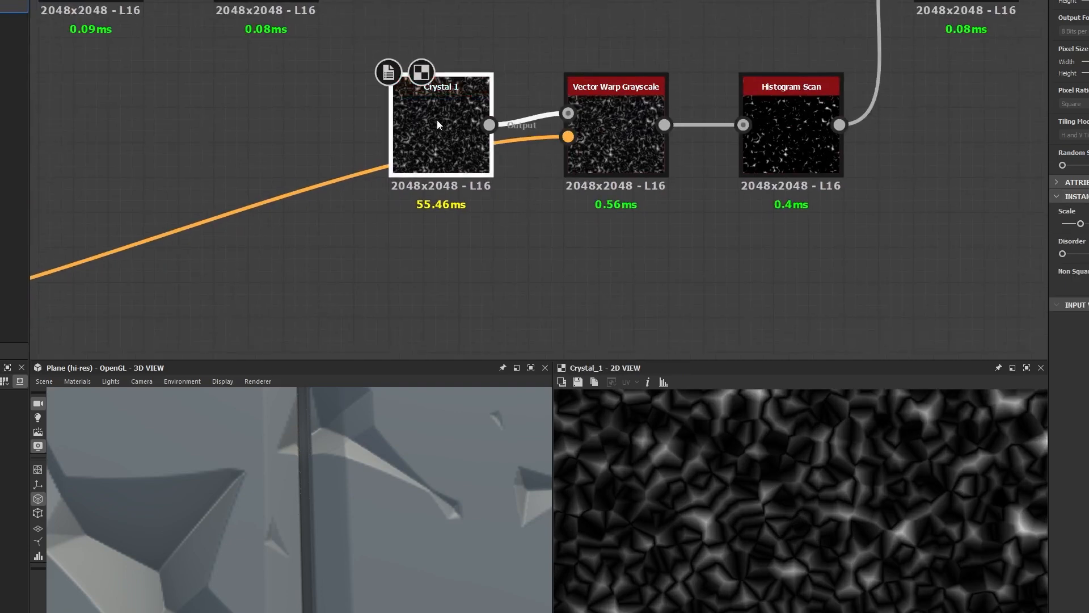
pyautogui.click(629, 165)
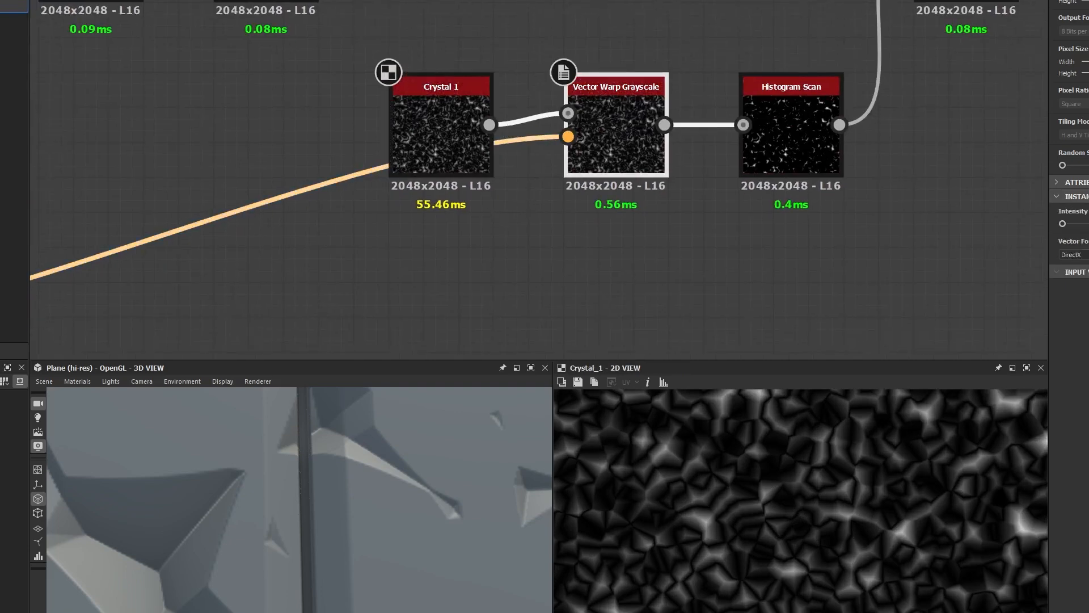
pyautogui.scroll(2, 754, 495)
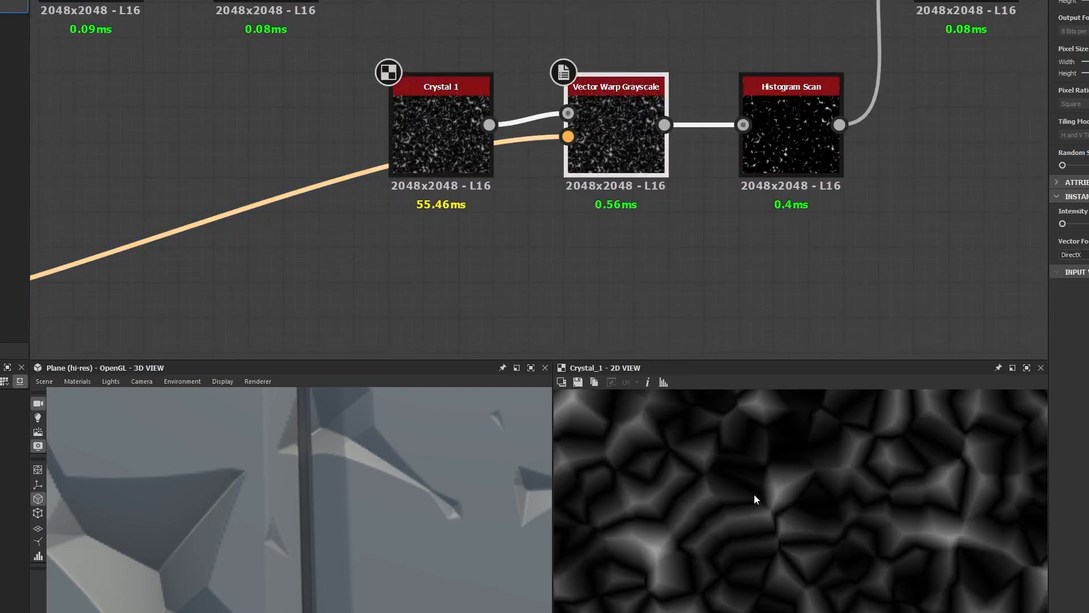
# Step: Preview the Distance map feeding the Vector Map and examine its colors where four tiles meet
pyautogui.doubleClick(559, 139)
pyautogui.moveTo(868, 583); pyautogui.dragTo(732, 487, button='middle')
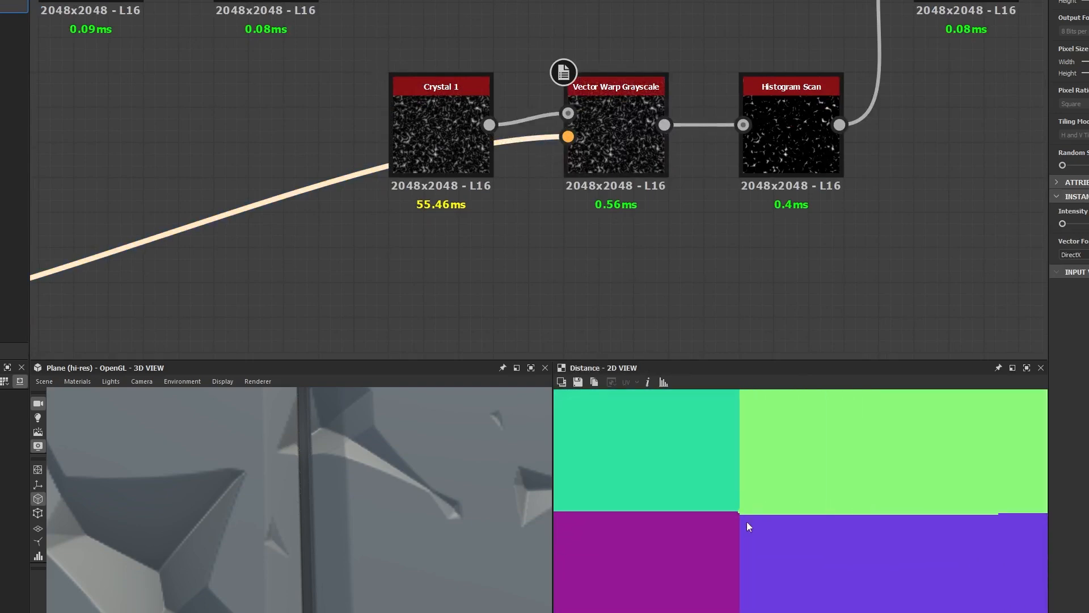
pyautogui.moveTo(746, 527); pyautogui.dragTo(722, 468, button='middle')
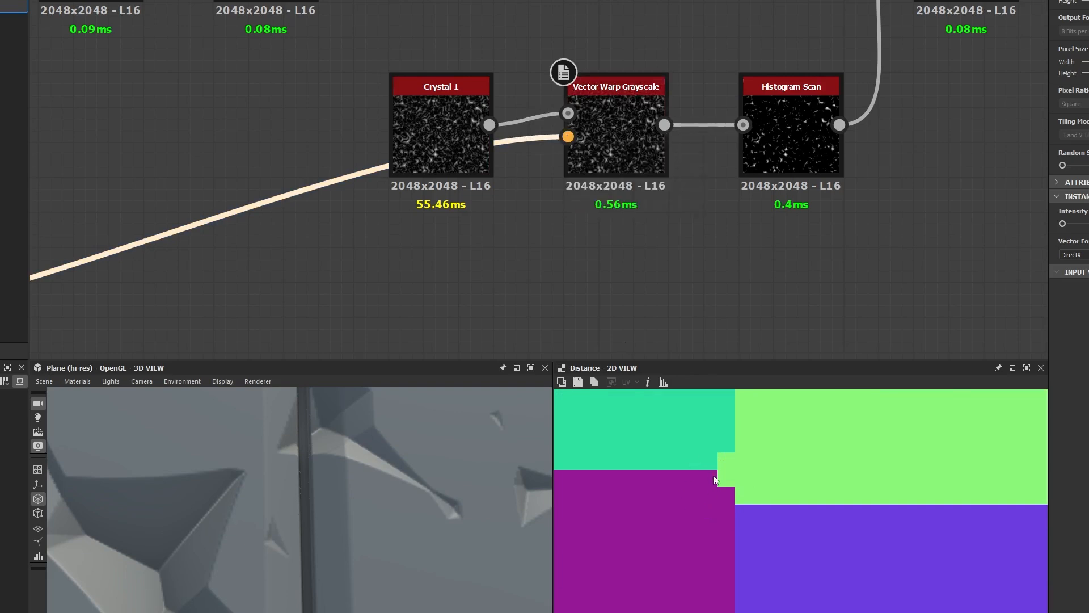
pyautogui.moveTo(739, 502); pyautogui.dragTo(790, 542, button='middle')
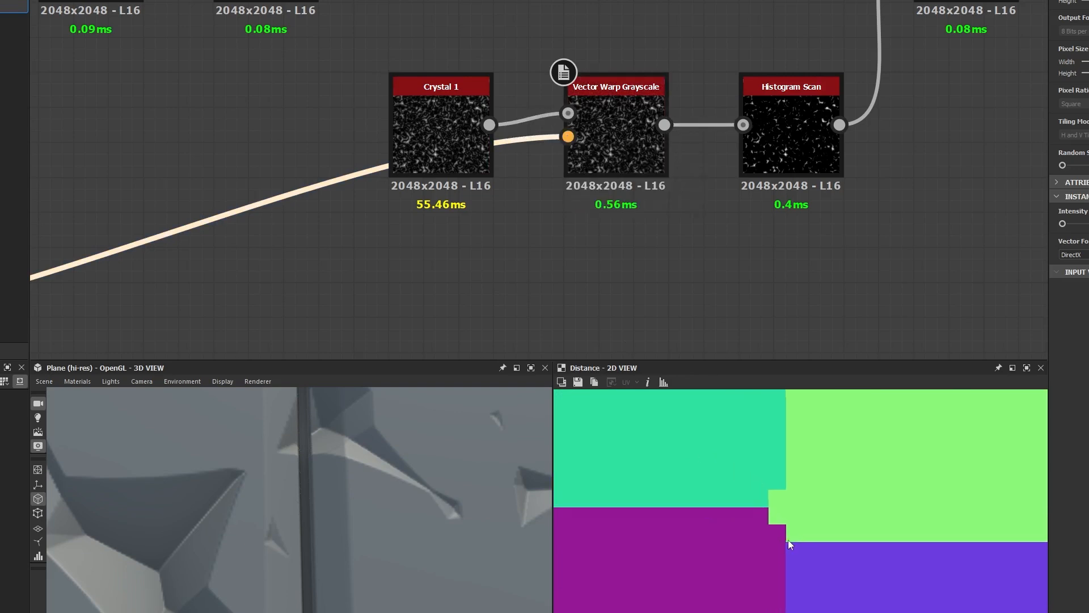
# Step: Compare Crystal 1 with the Vector Warp Grayscale output while raising the warp's Intensity slightly above the minimum
pyautogui.doubleClick(642, 152)
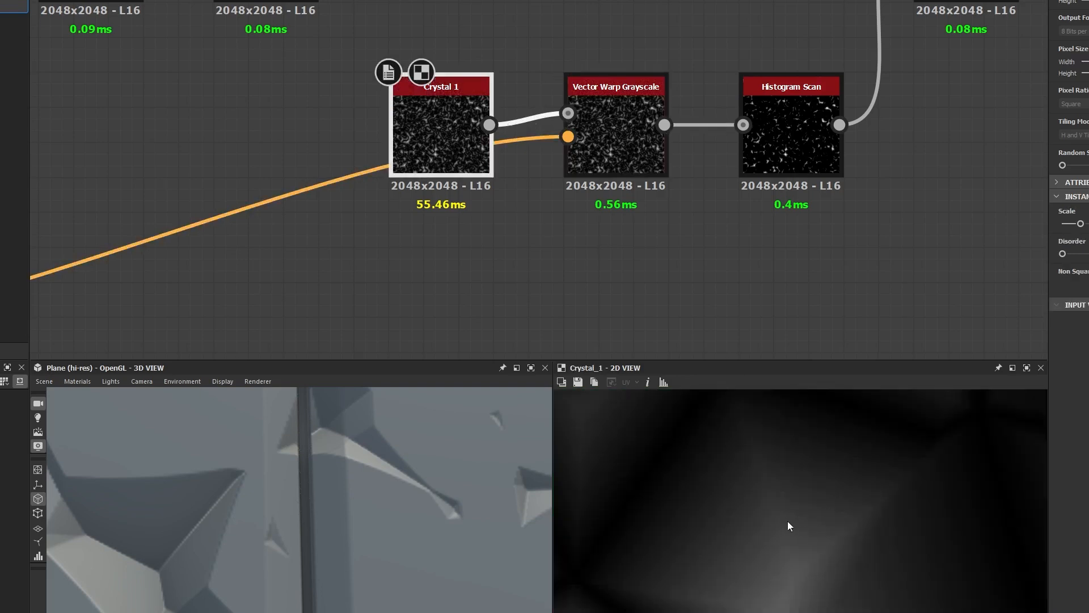
pyautogui.click(647, 136)
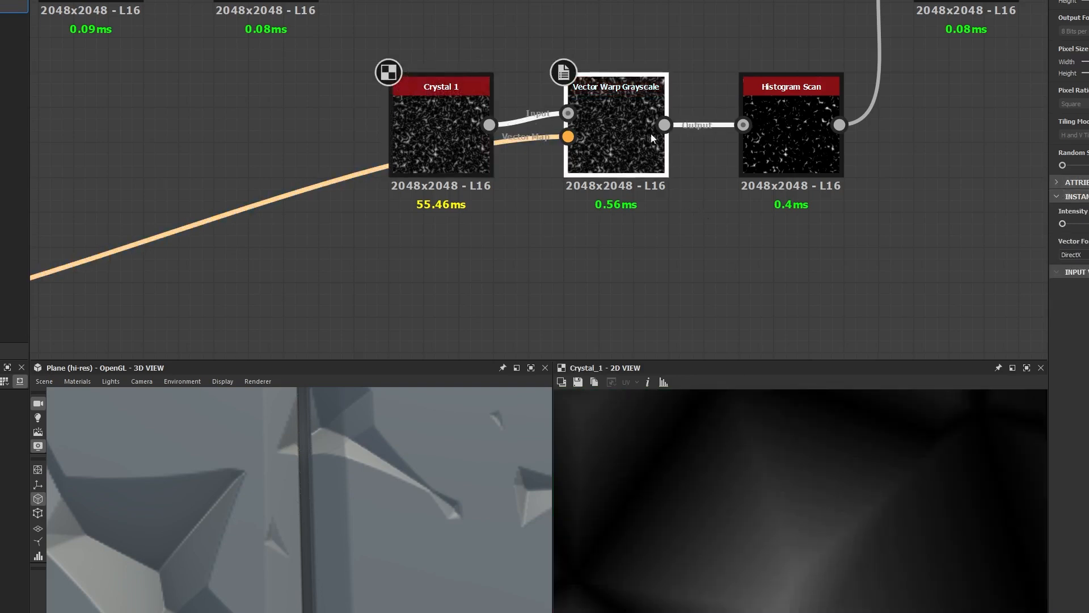
pyautogui.moveTo(1063, 224); pyautogui.dragTo(1068, 225)
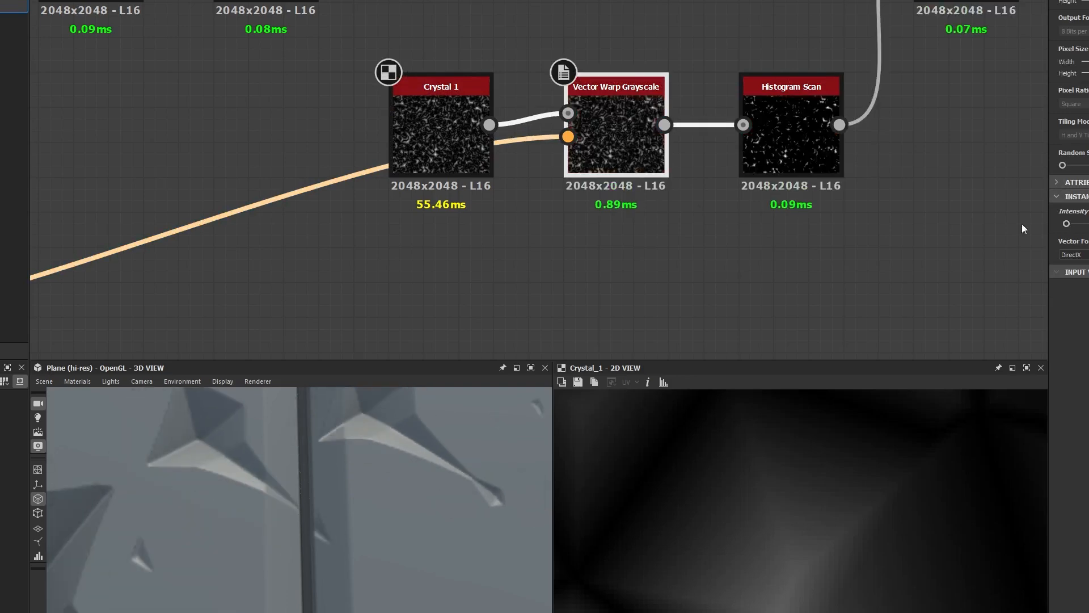
pyautogui.doubleClick(617, 157)
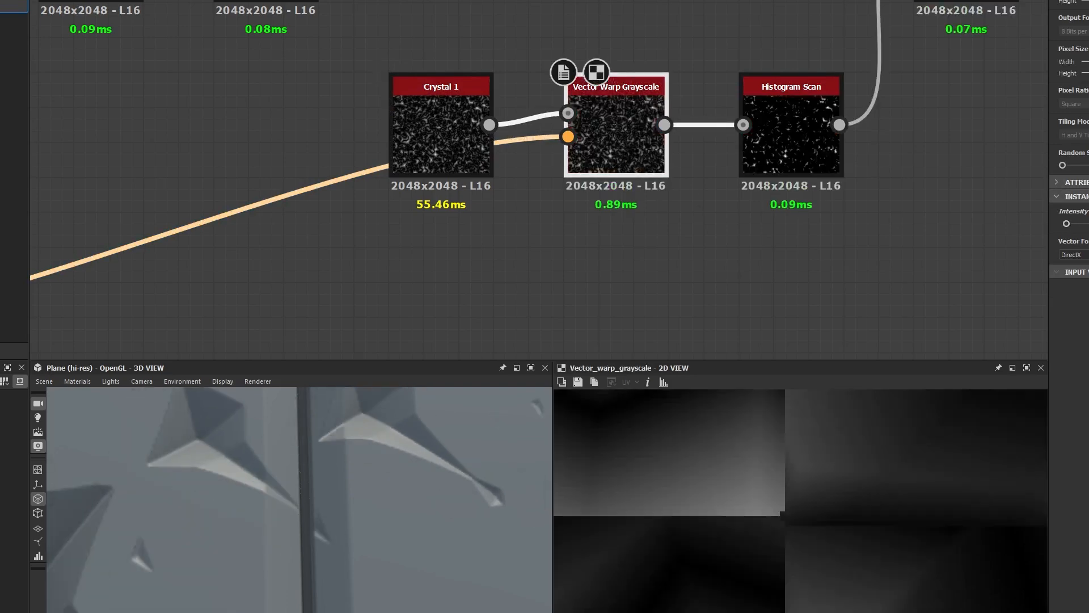
pyautogui.press('Return')
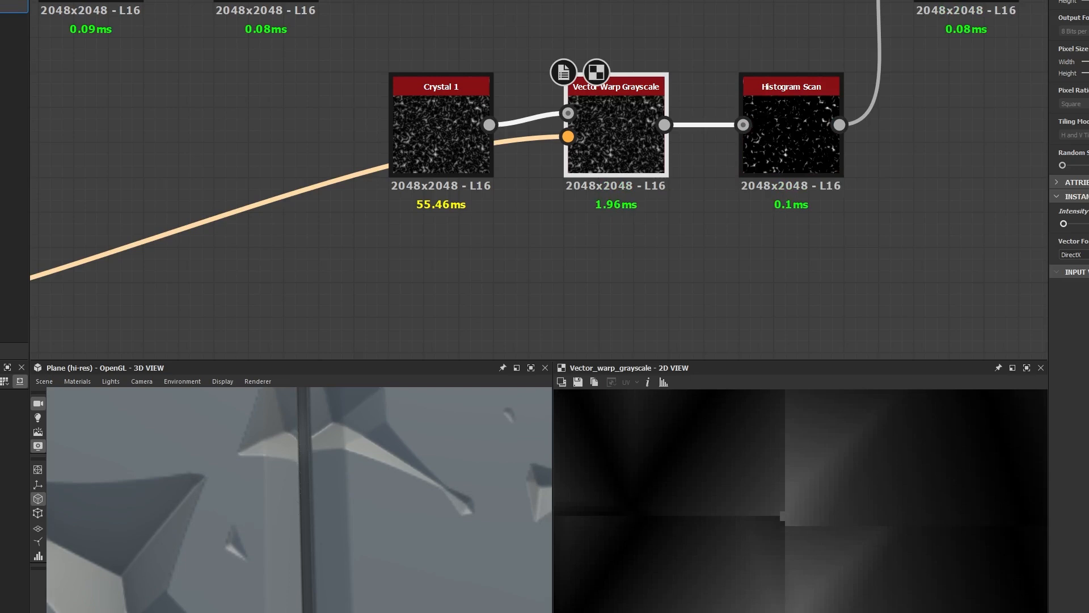
pyautogui.scroll(-10, 830, 510)
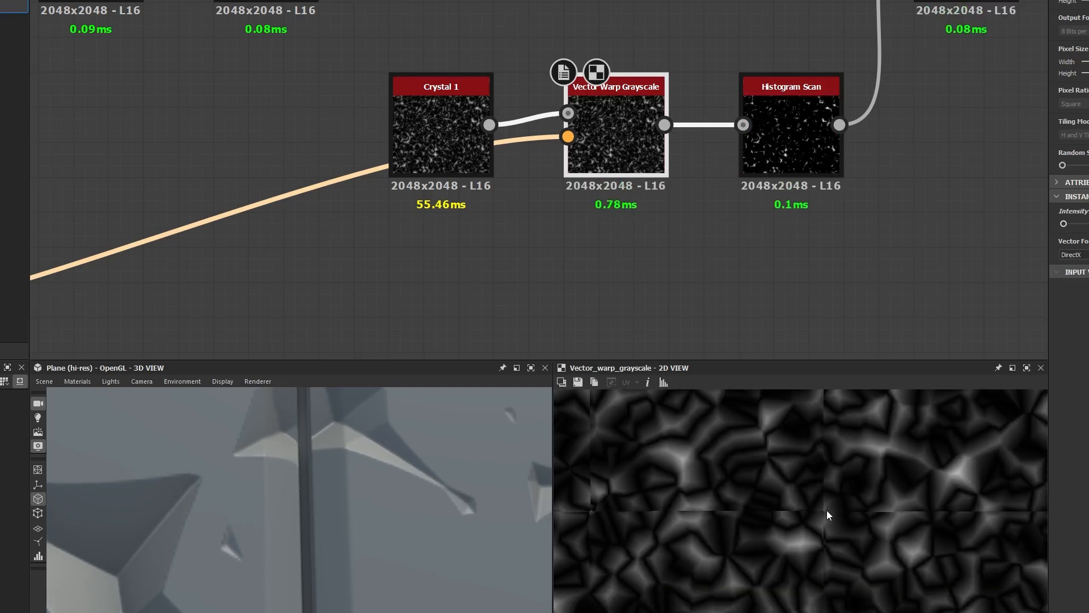
pyautogui.scroll(8, 822, 510)
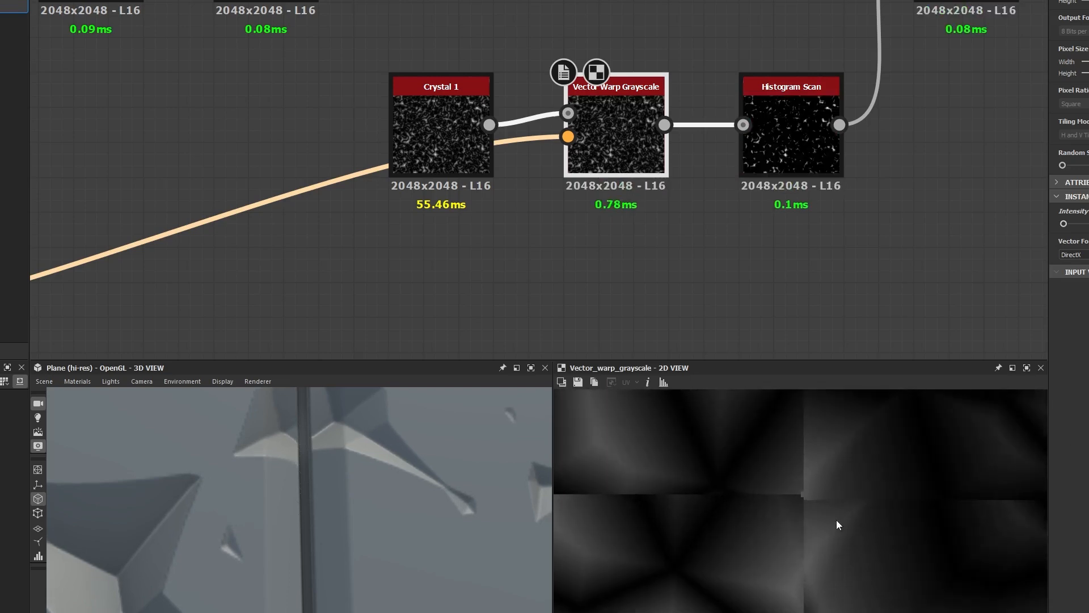
# Step: Lower the Vector Warp Grayscale Intensity to the minimum, and undo and redo the change repeatedly to compare both outputs
pyautogui.moveTo(1067, 224); pyautogui.dragTo(1040, 225)
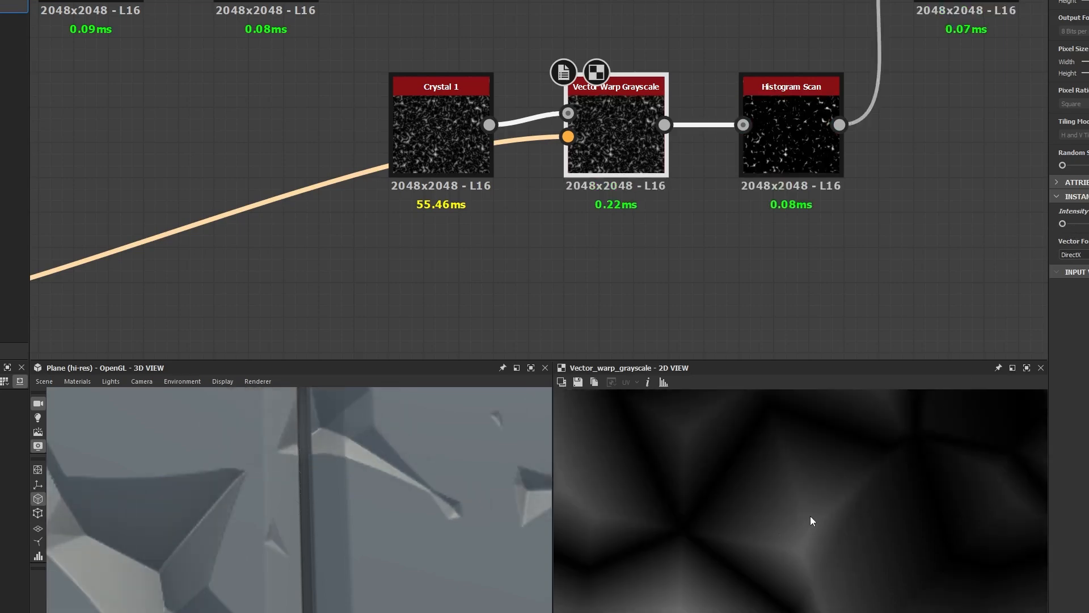
pyautogui.hotkey('ctrl', 'z')
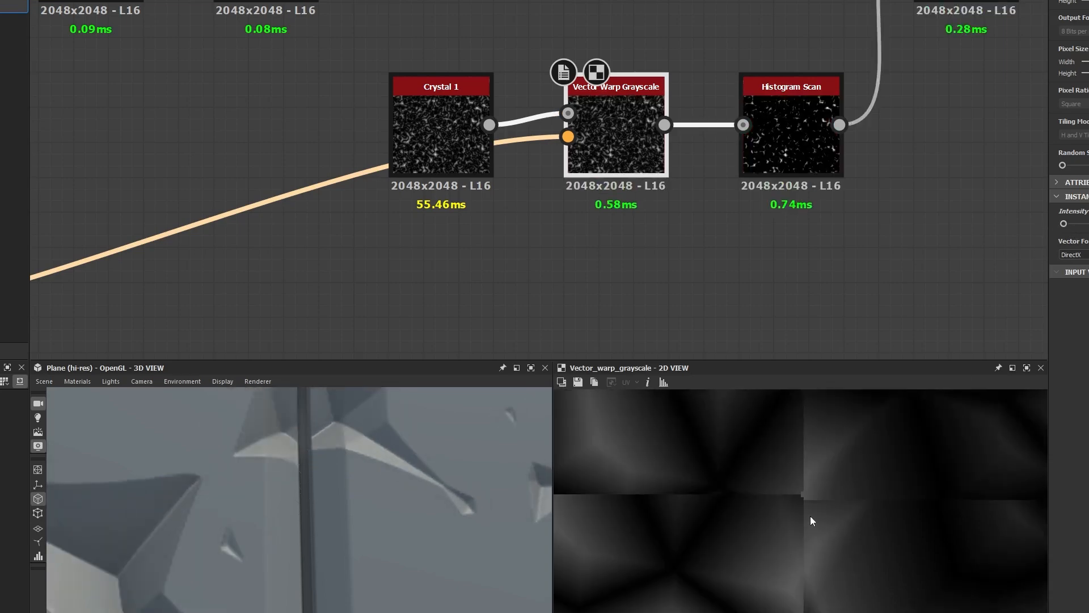
pyautogui.hotkey('ctrl', 'y')
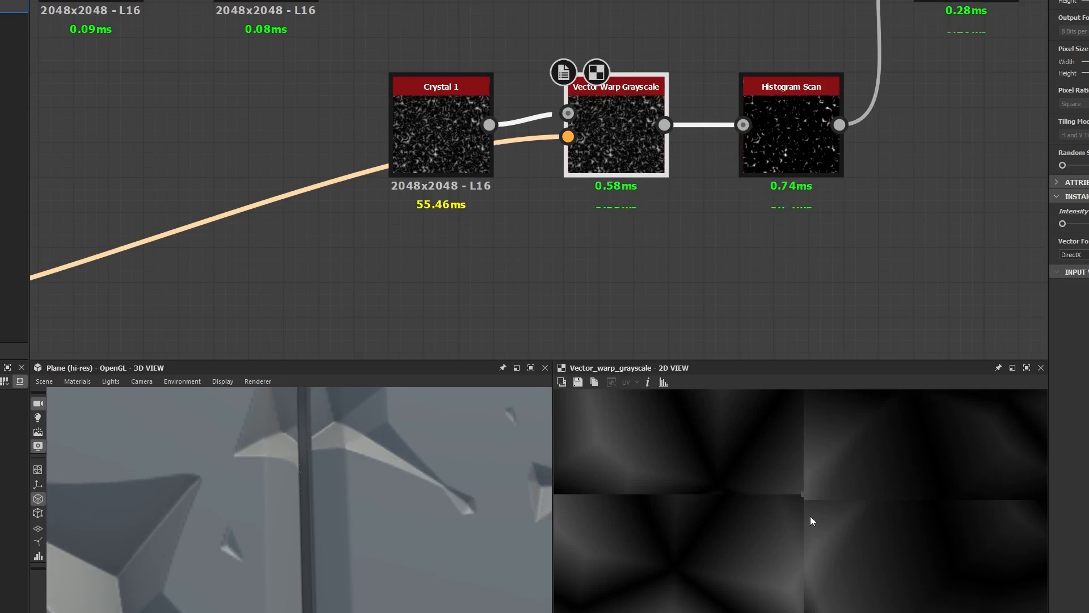
pyautogui.hotkey('ctrl', 'z')
pyautogui.hotkey('ctrl', 'y')
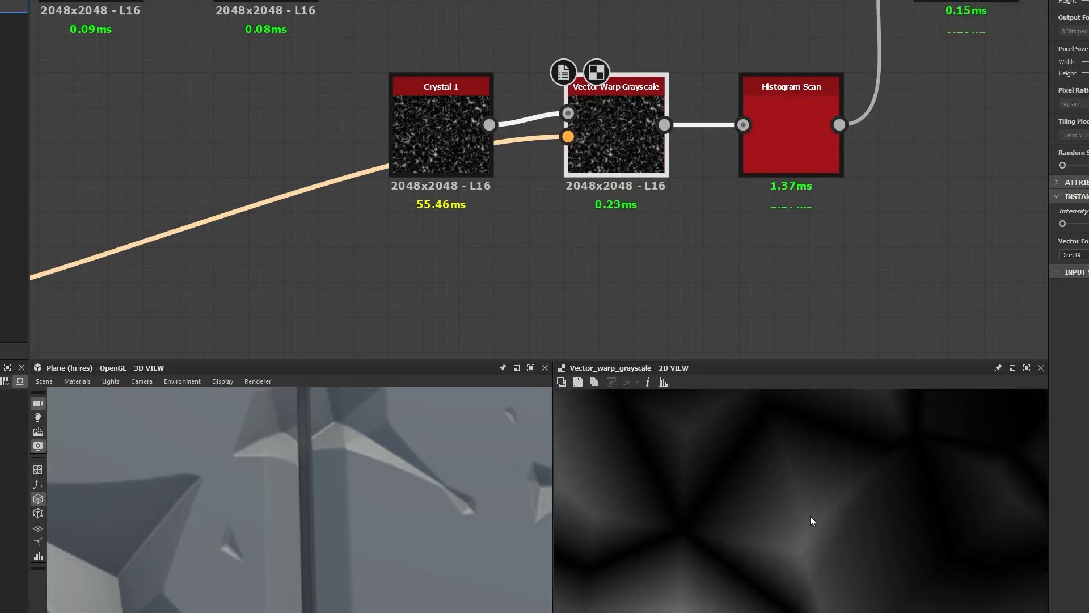
pyautogui.hotkey('ctrl', 'z')
pyautogui.hotkey('ctrl', 'y')
pyautogui.hotkey('ctrl', 'z')
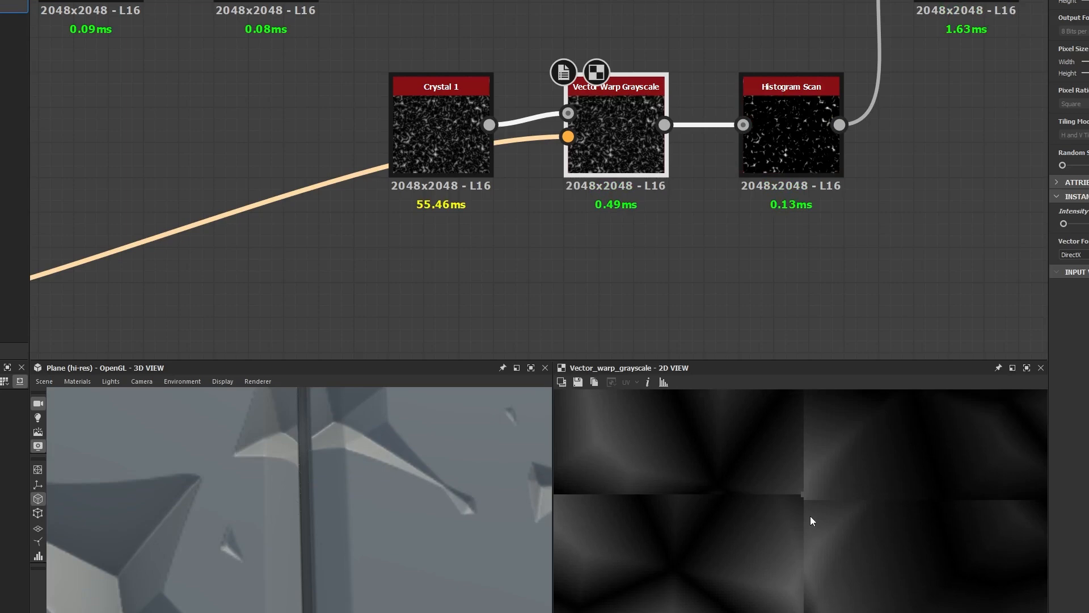
# Step: Preview the full Distance map to examine each tile's flat color, and return the preview to the Vector Warp Grayscale output
pyautogui.scroll(-3, 437, 294)
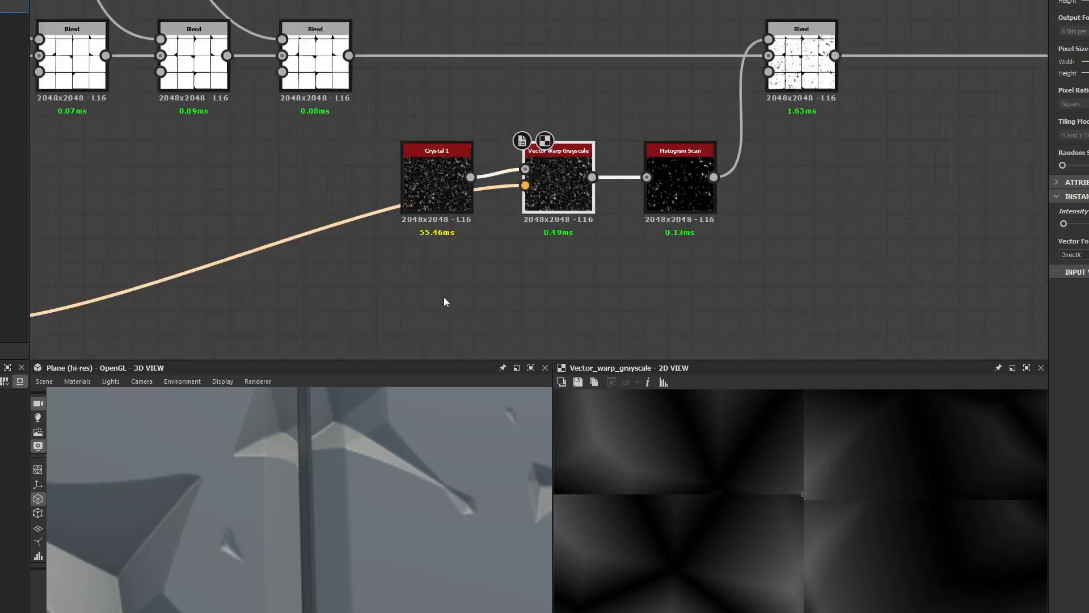
pyautogui.moveTo(79, 346); pyautogui.dragTo(592, 195, button='middle')
pyautogui.scroll(4, 582, 193)
pyautogui.doubleClick(487, 175)
pyautogui.moveTo(803, 506); pyautogui.dragTo(801, 539, button='middle')
pyautogui.scroll(-5, 802, 539)
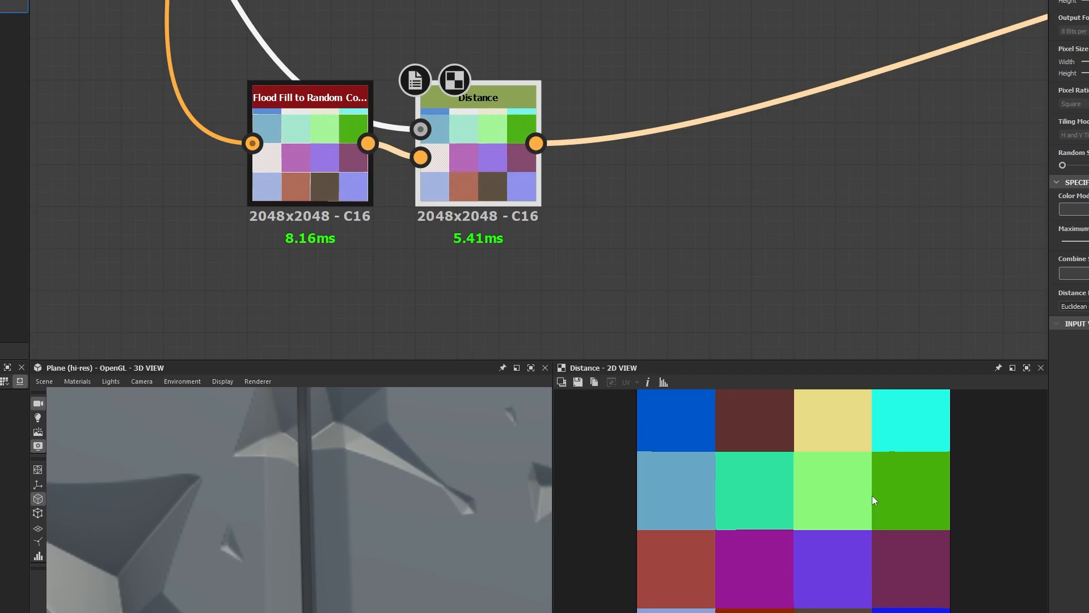
pyautogui.scroll(-7, 870, 263)
pyautogui.moveTo(805, 202); pyautogui.dragTo(436, 216, button='middle')
pyautogui.scroll(4, 526, 149)
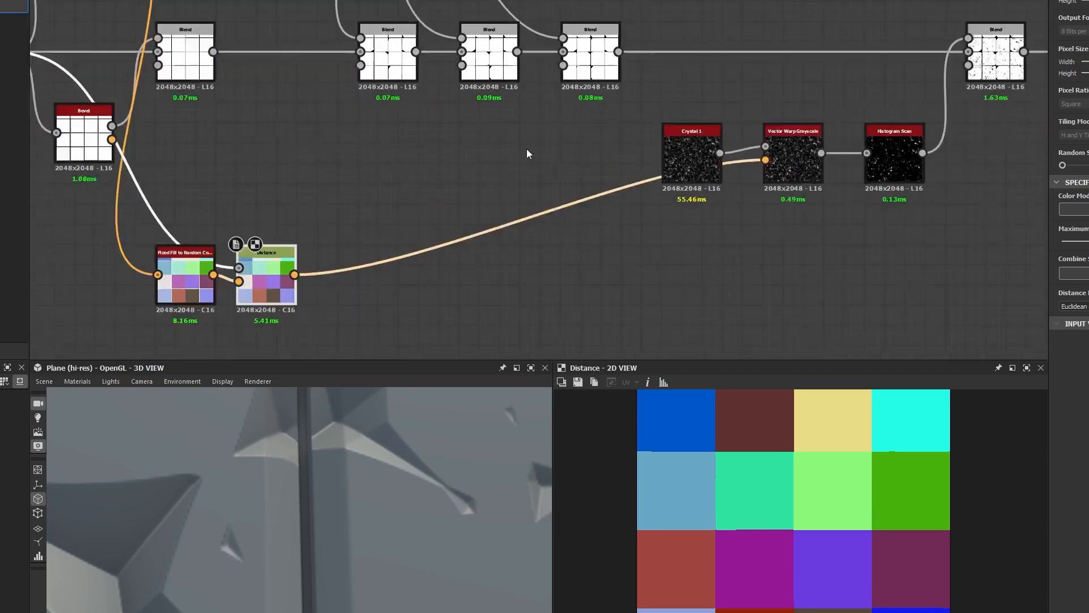
pyautogui.doubleClick(846, 167)
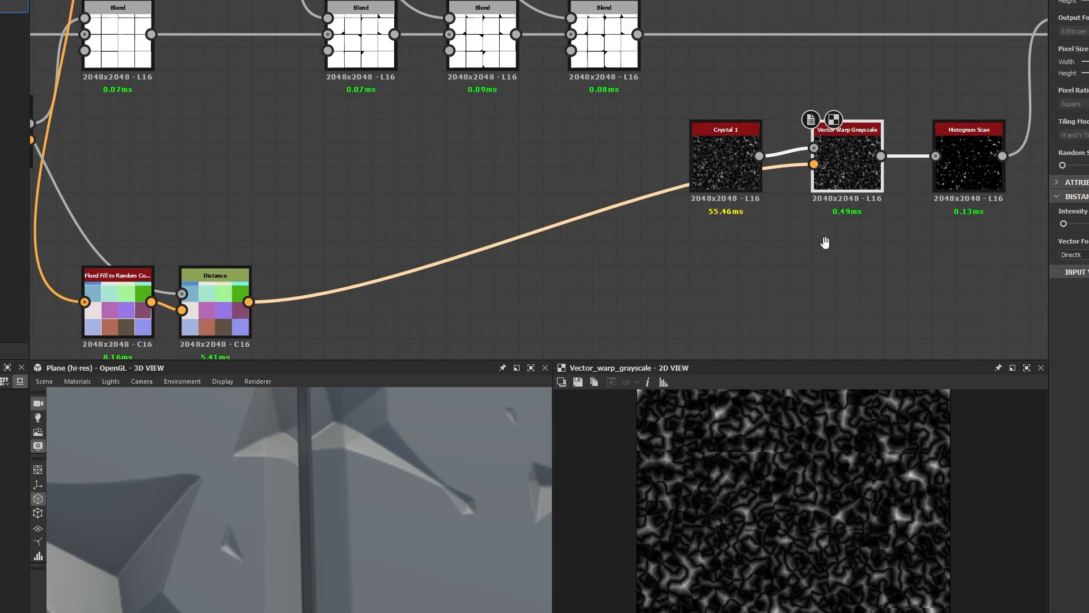
# Step: Disable the Vector Warp Grayscale node and inspect how the unwarped chips cross the tile gap in the Blend and Histogram Scan outputs
pyautogui.moveTo(826, 243); pyautogui.dragTo(623, 282, button='middle')
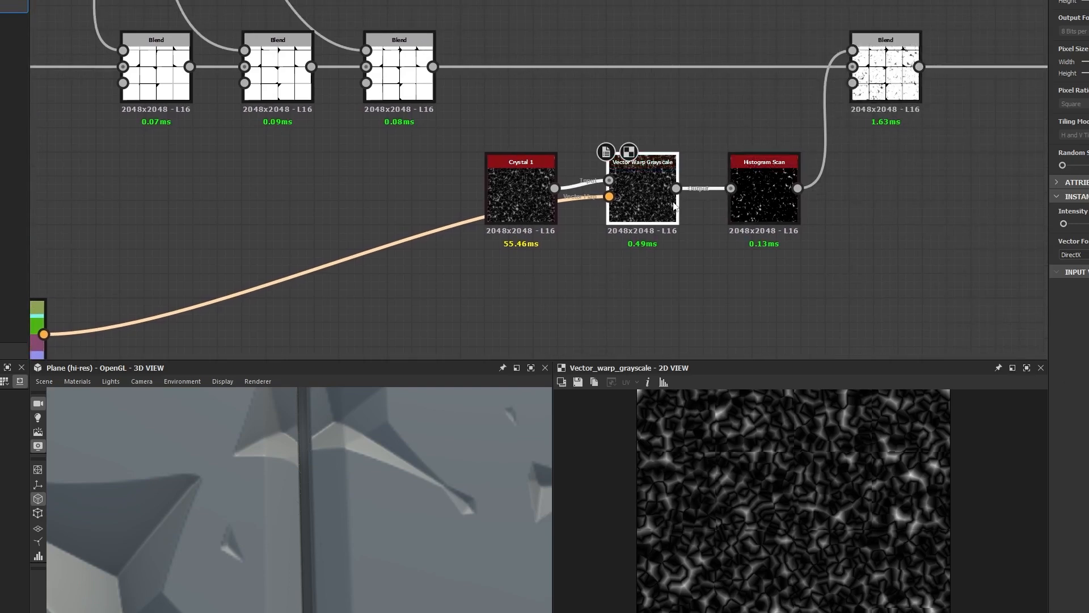
pyautogui.hotkey('shift', 'd')
pyautogui.doubleClick(885, 66)
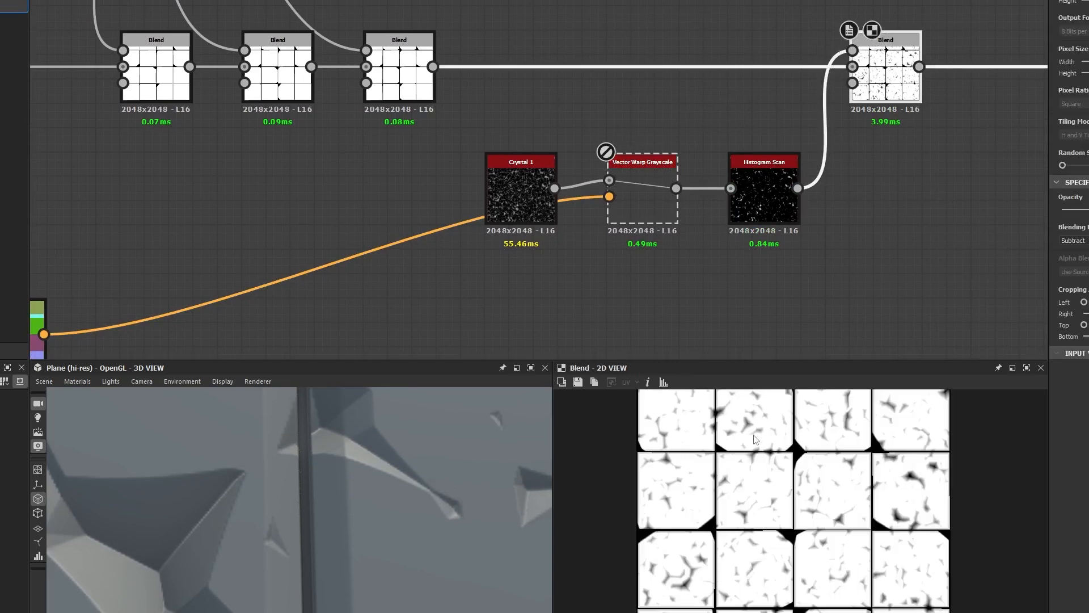
pyautogui.scroll(5, 806, 482)
pyautogui.scroll(3, 780, 497)
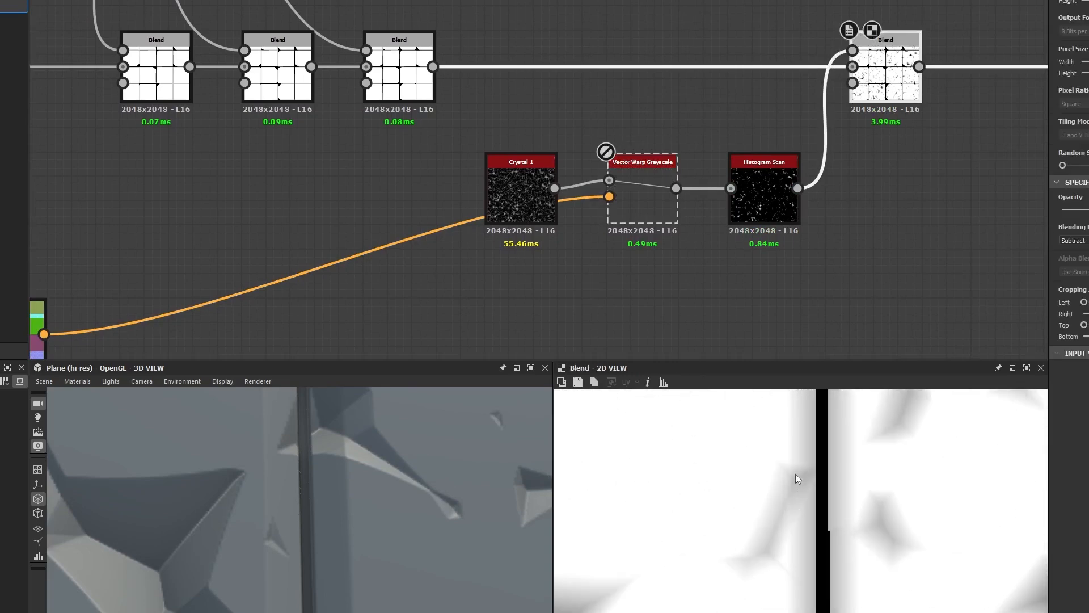
pyautogui.scroll(-6, 796, 474)
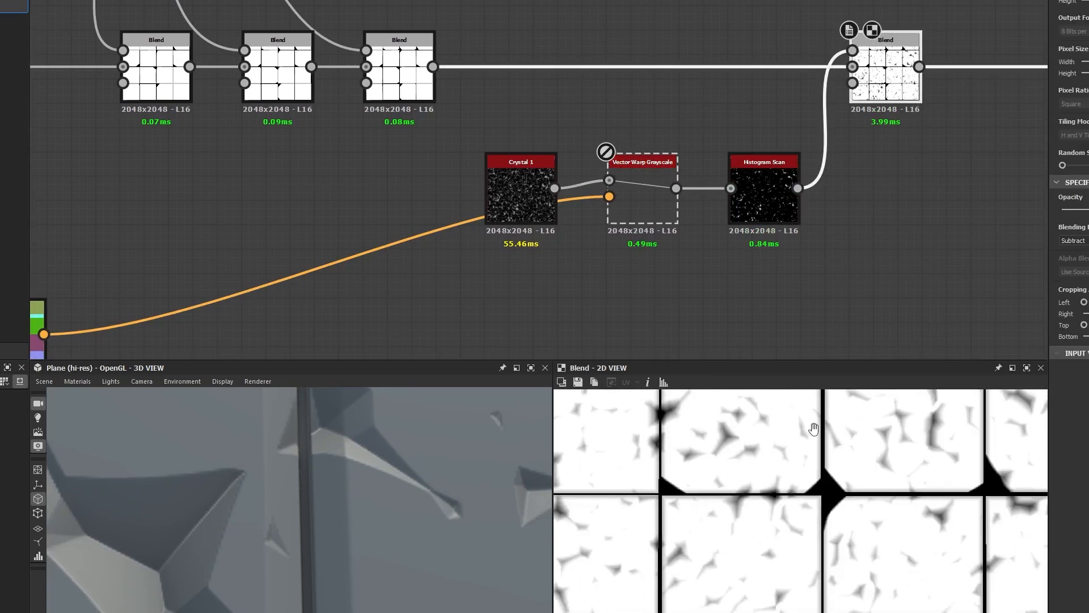
pyautogui.scroll(5, 816, 442)
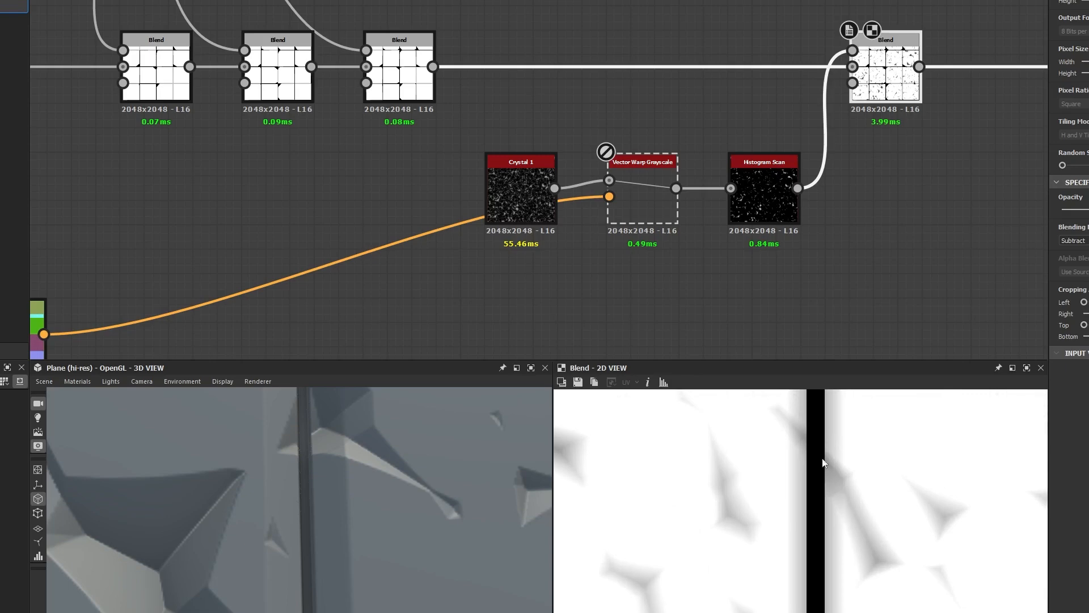
pyautogui.doubleClick(763, 213)
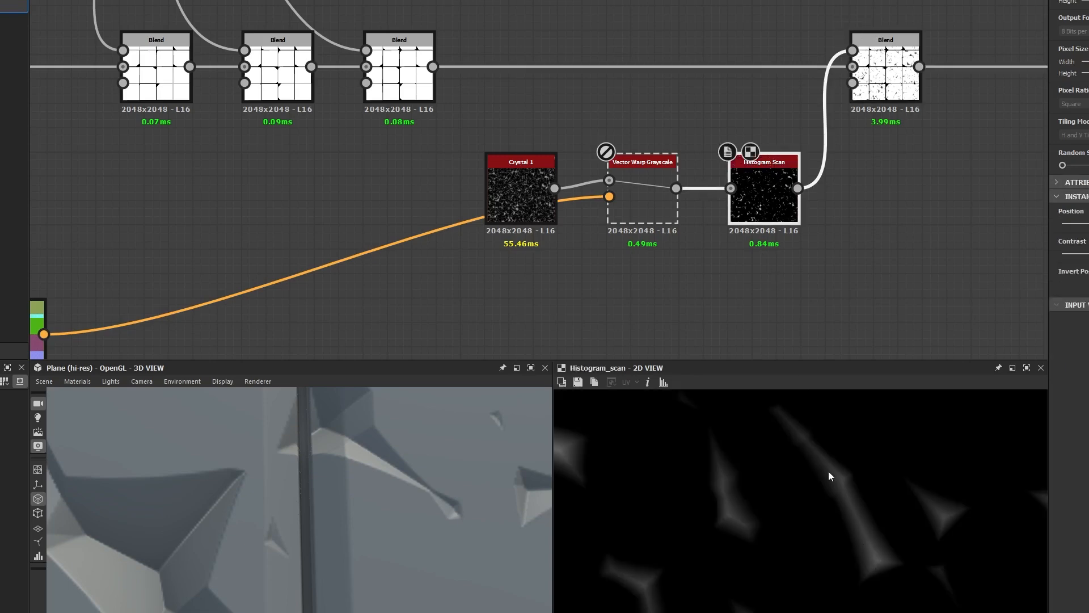
pyautogui.doubleClick(885, 74)
# Step: Re-enable the Vector Warp Grayscale node and raise its Intensity, checking the chips on both sides of the tile gap
pyautogui.click(647, 216)
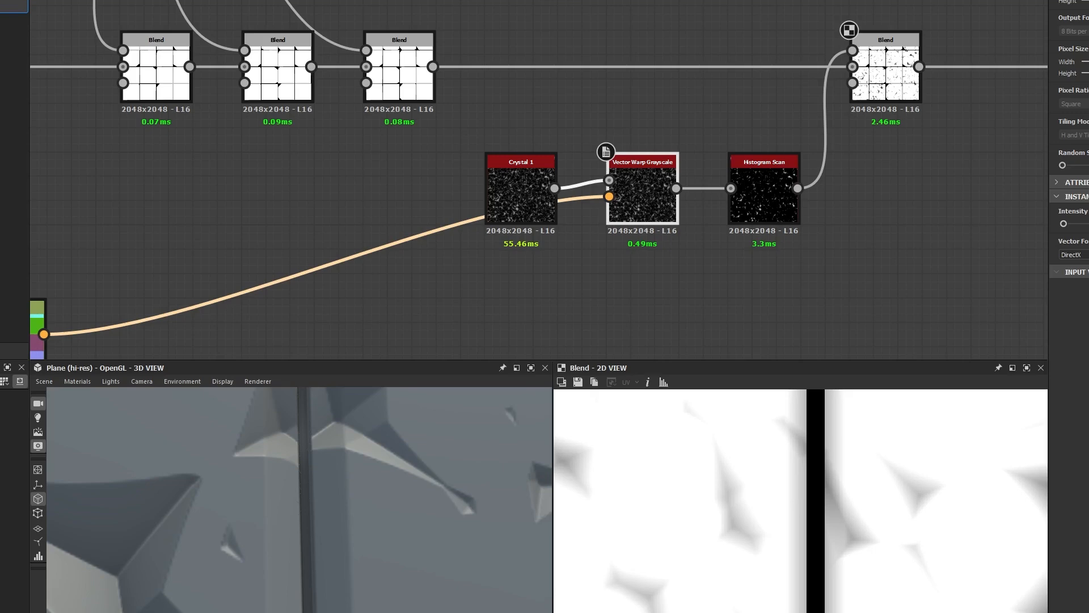
pyautogui.click(1088, 224)
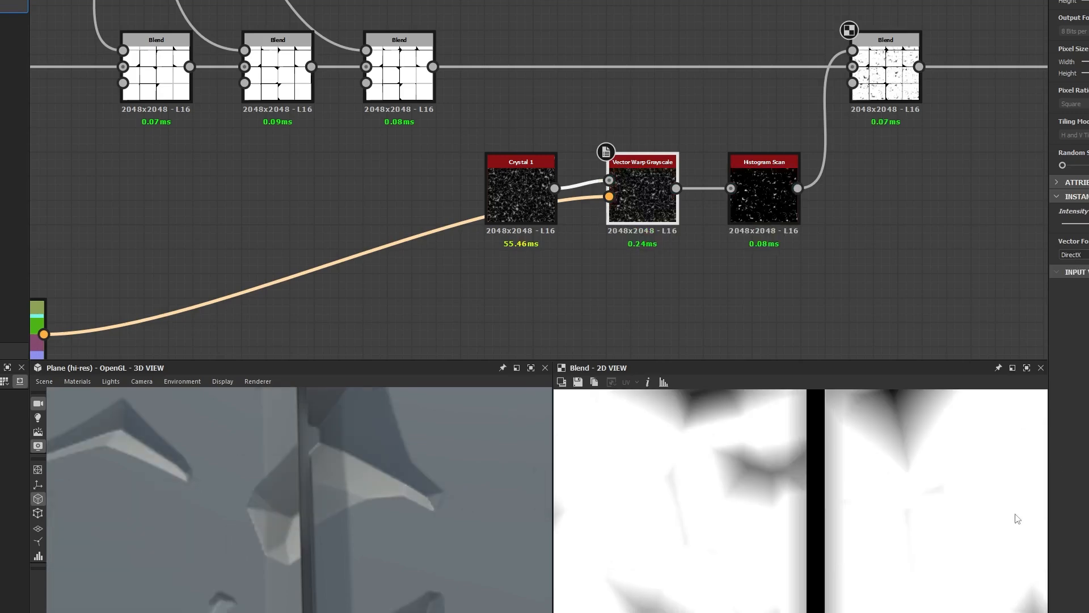
pyautogui.scroll(-5, 784, 448)
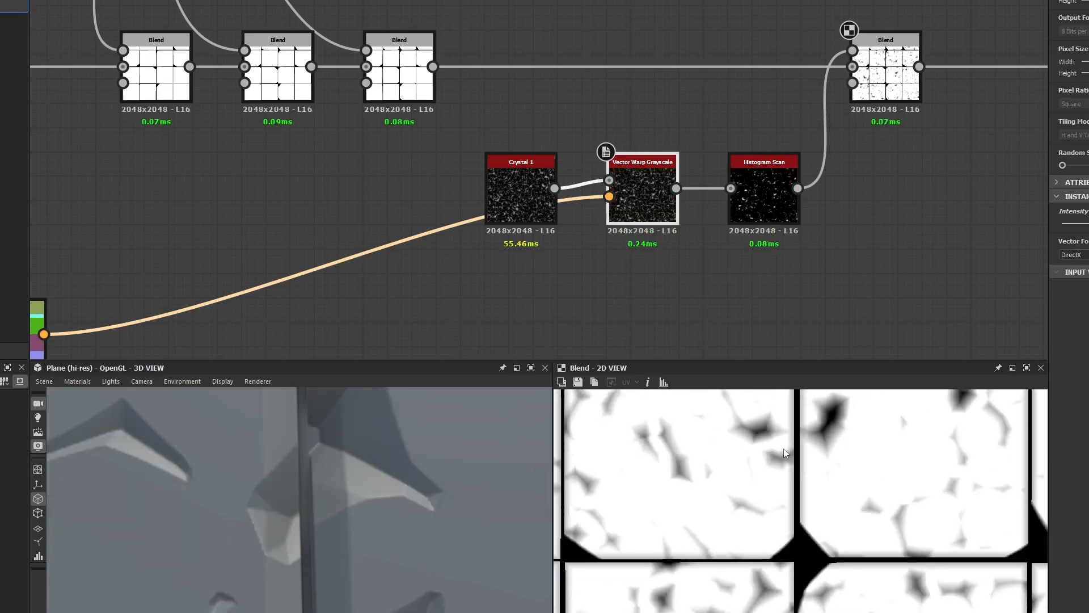
pyautogui.scroll(3, 806, 443)
pyautogui.scroll(-4, 808, 446)
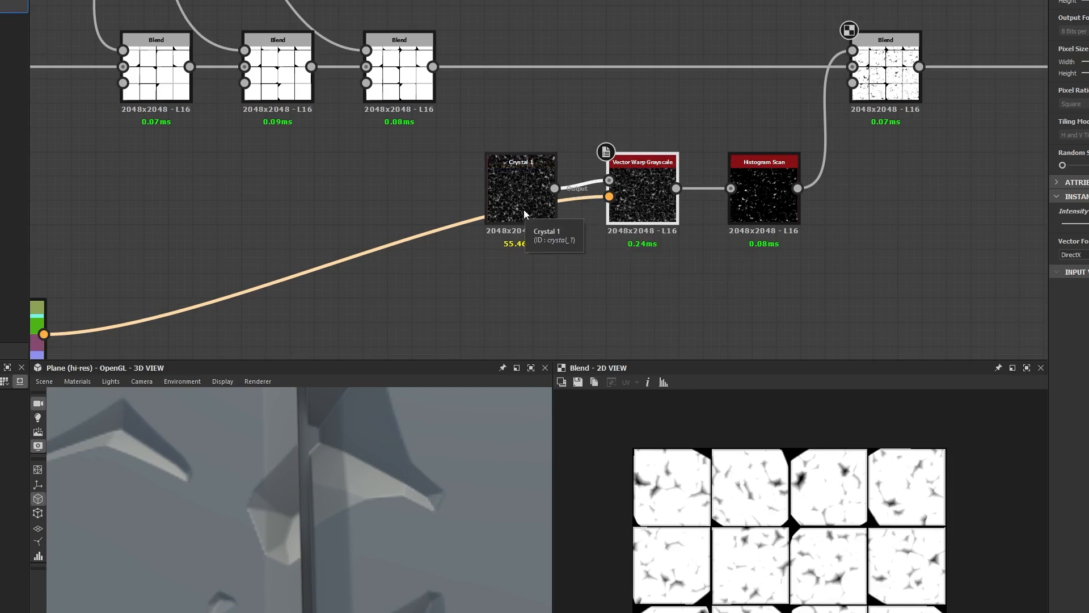
# Step: Preview the chip chain node by node, from Crystal 1 through Vector Warp Grayscale and Histogram Scan to the Blend
pyautogui.doubleClick(539, 226)
pyautogui.doubleClick(647, 215)
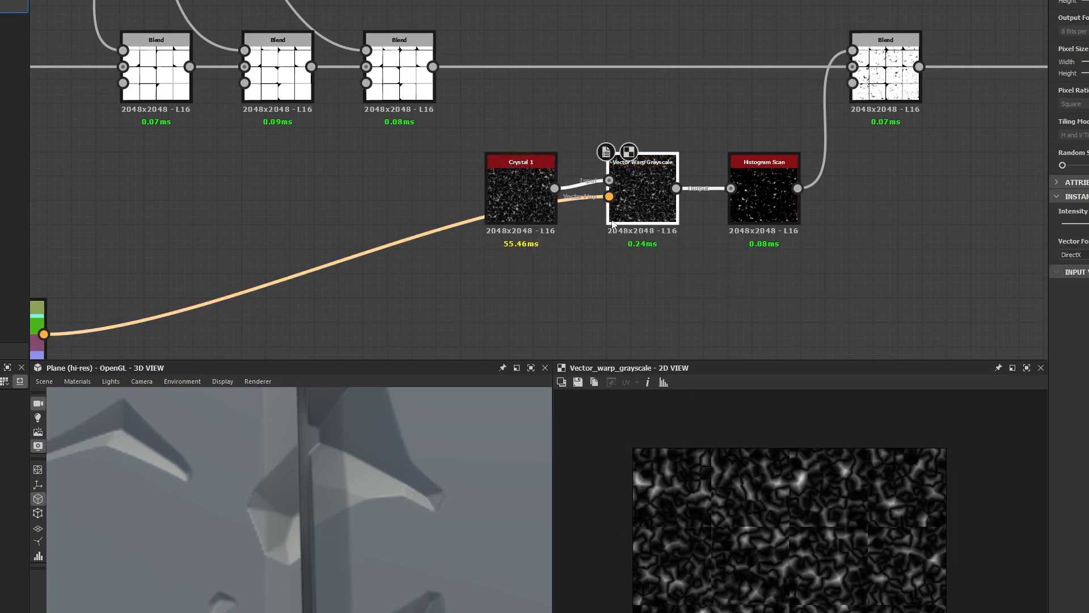
pyautogui.doubleClick(741, 217)
pyautogui.doubleClick(894, 87)
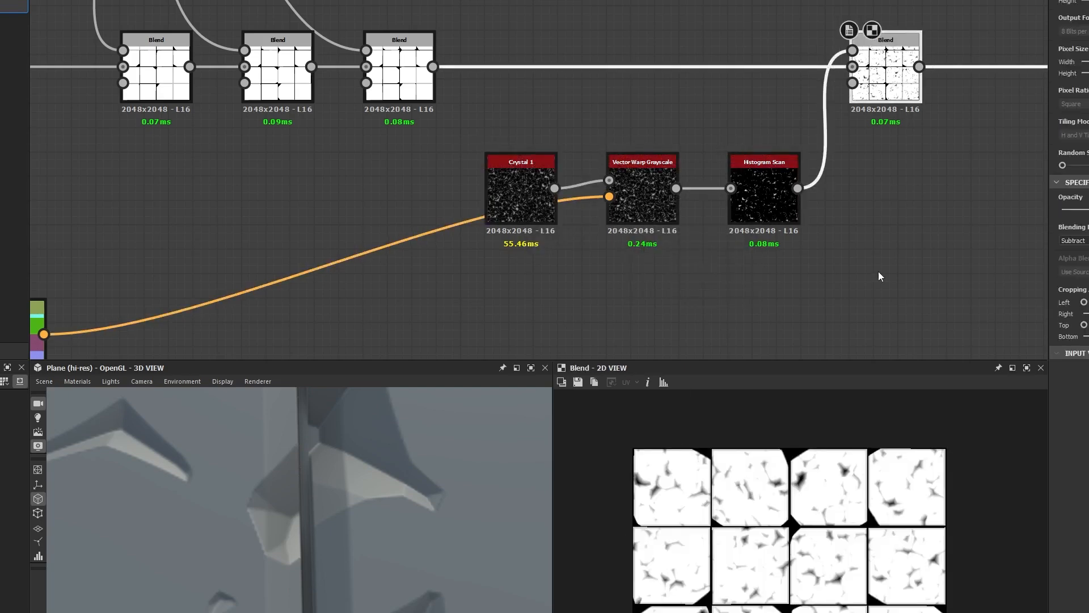
# Step: Disable and re-enable the Vector Warp Grayscale node to compare the chips beside the tile gap in the Blend output
pyautogui.click(640, 218)
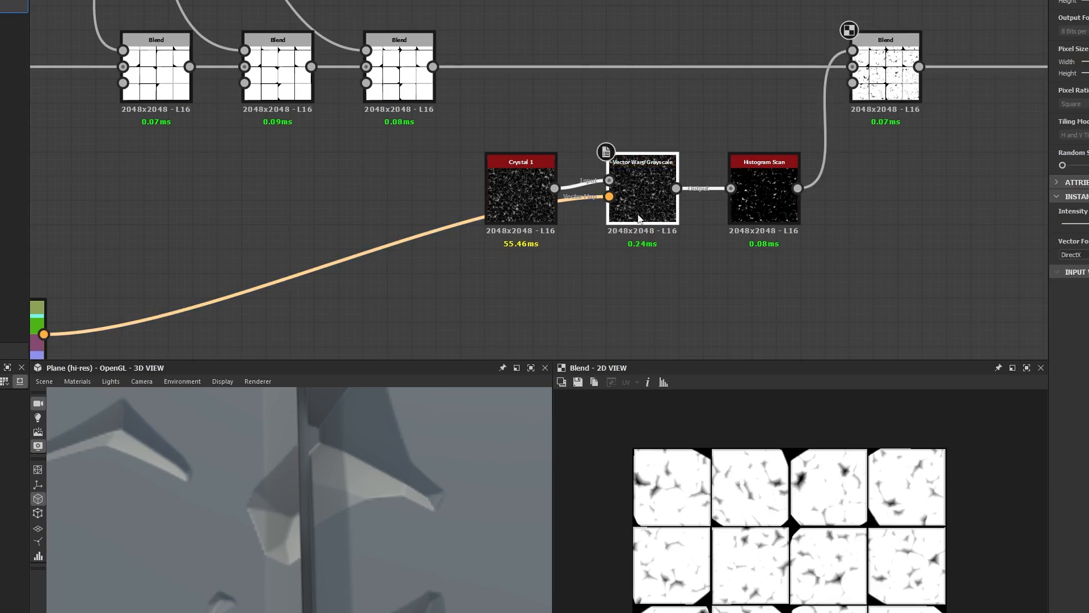
pyautogui.hotkey('ctrl', 'b')
pyautogui.scroll(6, 738, 451)
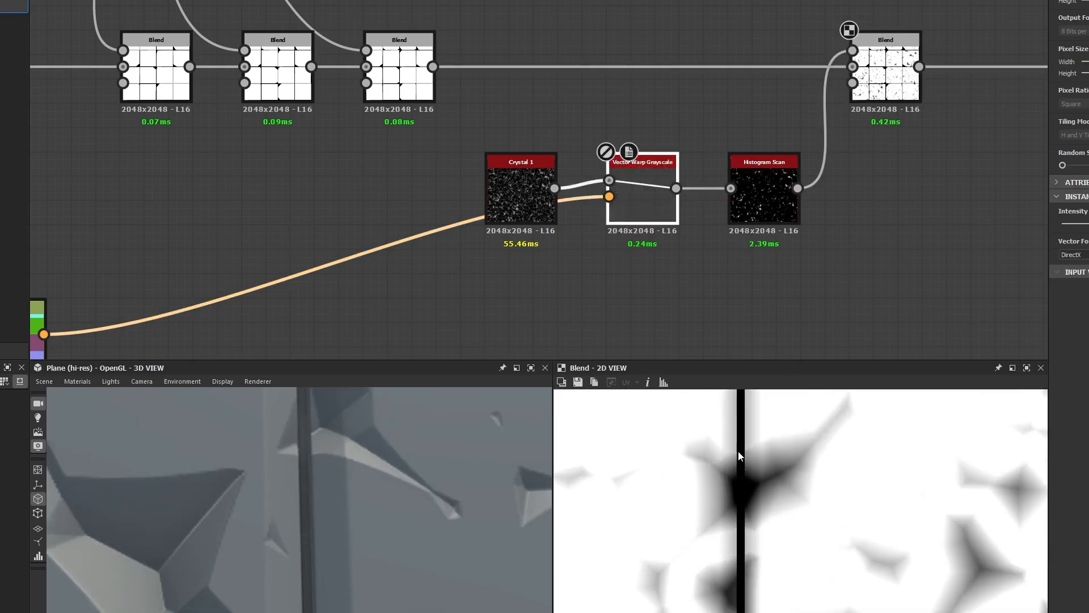
pyautogui.hotkey('ctrl', 'b')
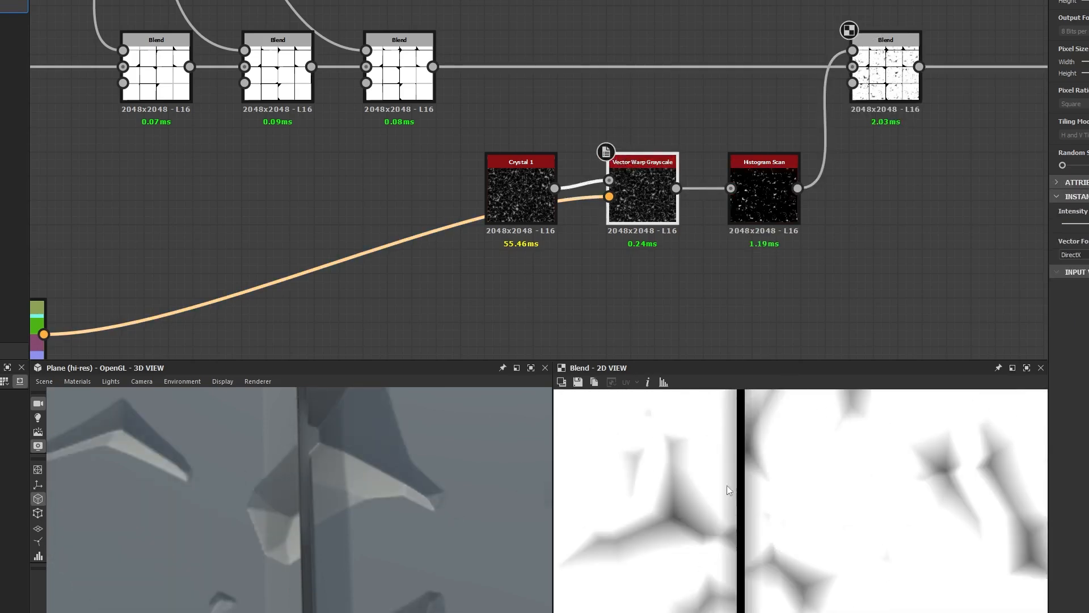
pyautogui.scroll(2, 745, 435)
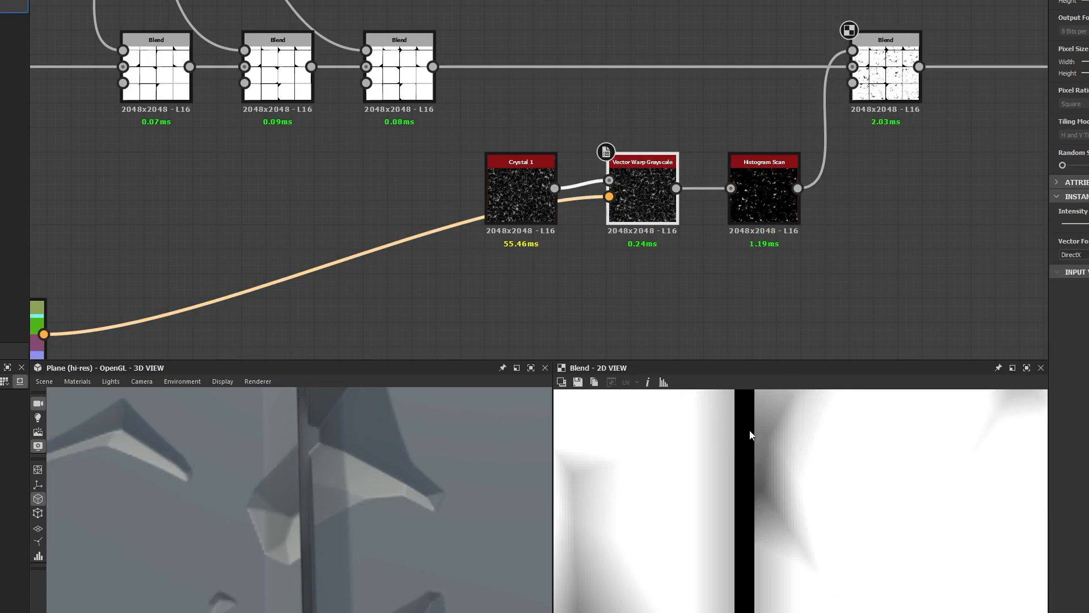
# Step: Preview the Flood Fill to Random Color node and the Distance map that drive the warp
pyautogui.scroll(-4, 437, 281)
pyautogui.moveTo(254, 308); pyautogui.dragTo(620, 199, button='middle')
pyautogui.scroll(7, 620, 199)
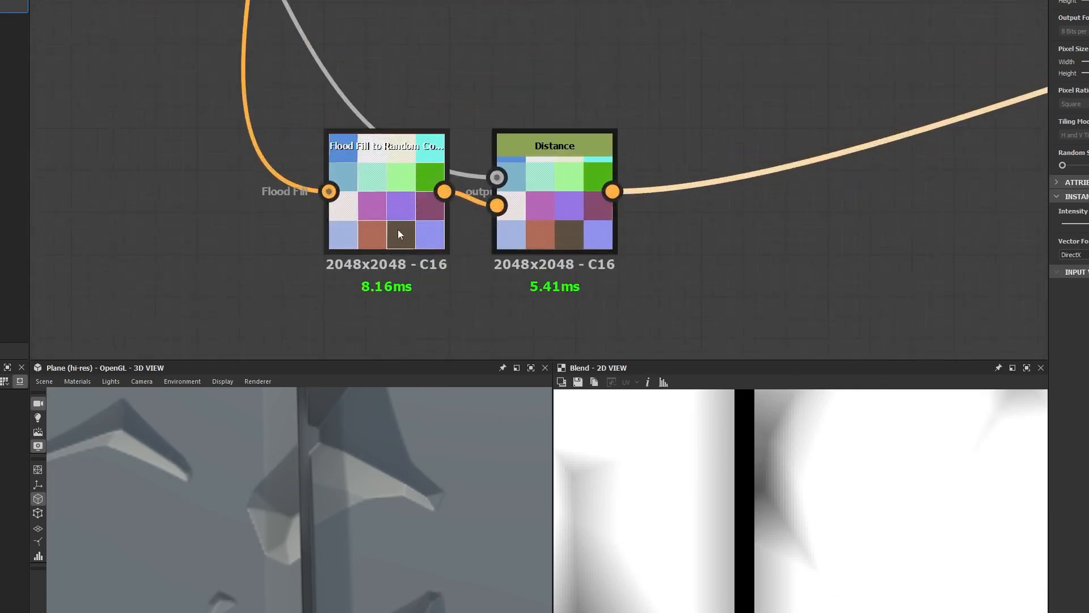
pyautogui.doubleClick(397, 229)
pyautogui.click(530, 219)
pyautogui.doubleClick(530, 220)
# Step: Return the preview to the Blend that subtracts the warped chips from the tiles
pyautogui.scroll(-8, 845, 218)
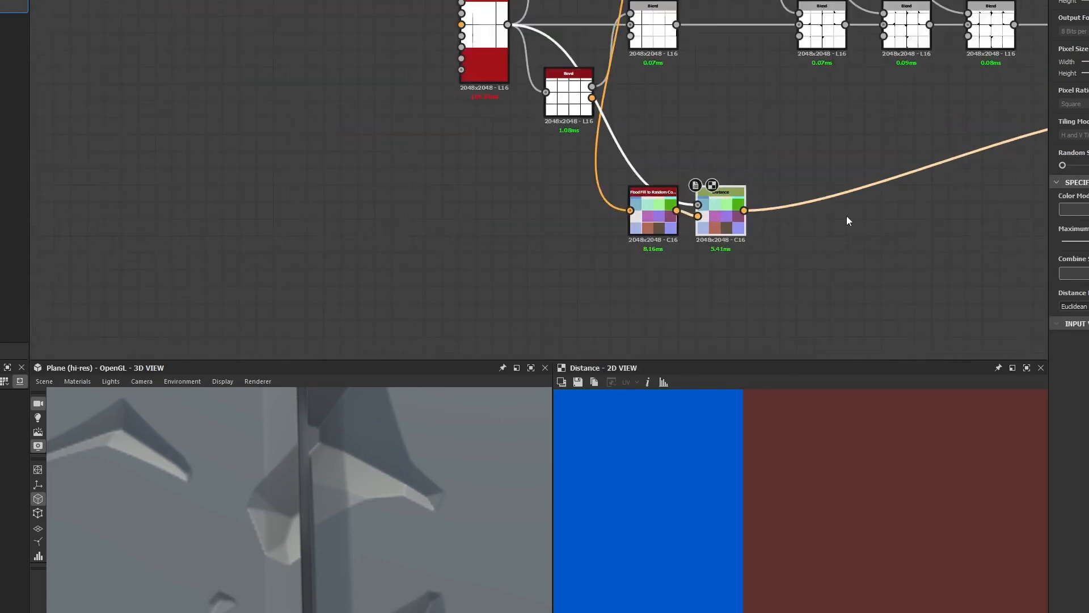
pyautogui.moveTo(902, 185); pyautogui.dragTo(355, 210, button='middle')
pyautogui.scroll(6, 571, 158)
pyautogui.doubleClick(476, 151)
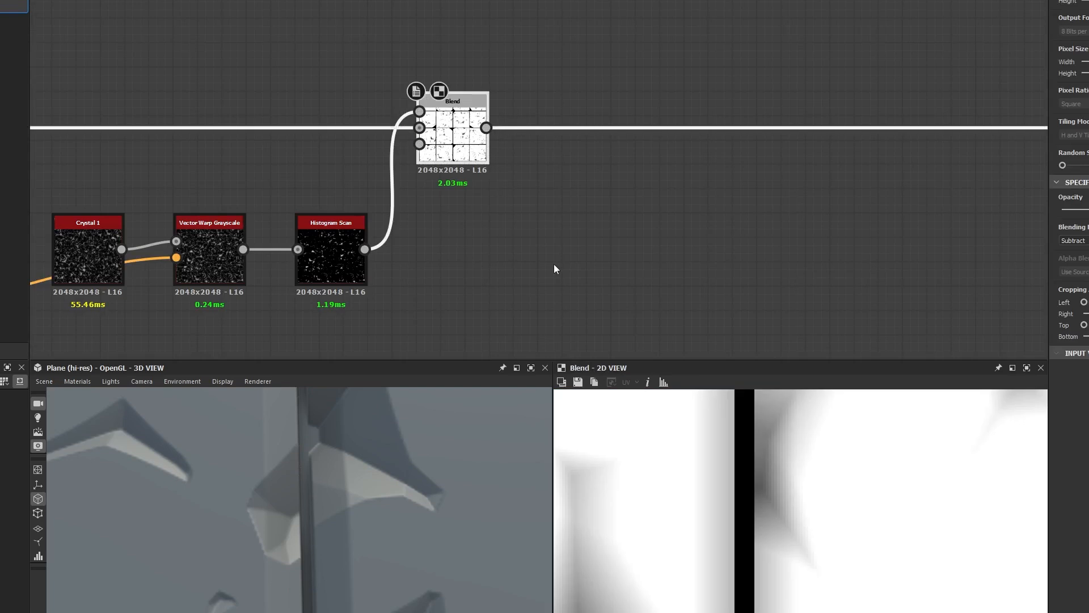
# Step: Add a Non Uniform Blur Grayscale node fed by the Tile Sampler's output
pyautogui.scroll(-5, 301, 512)
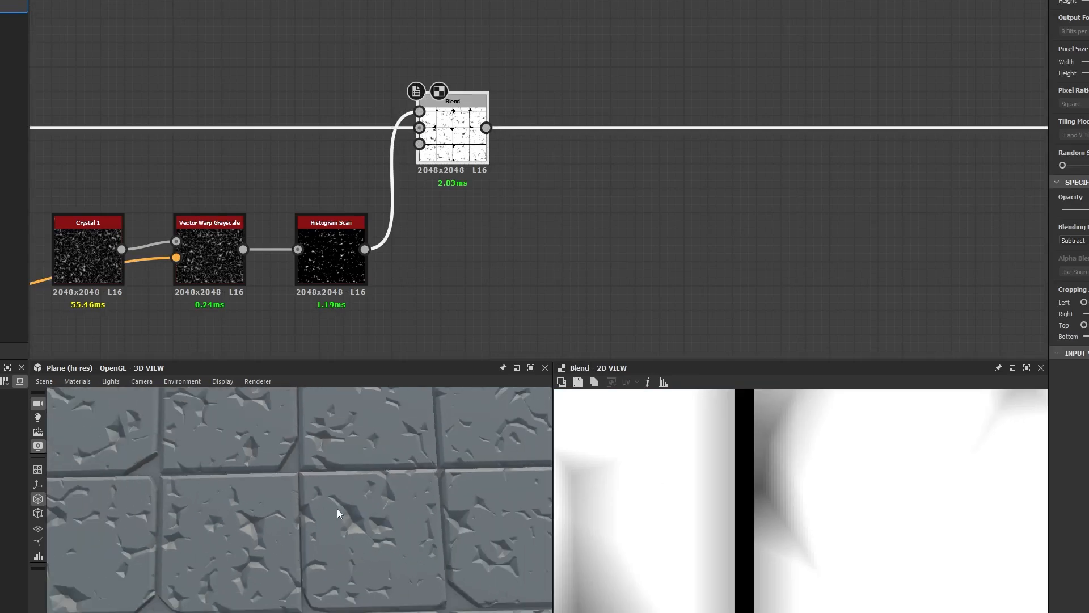
pyautogui.scroll(-5, 244, 531)
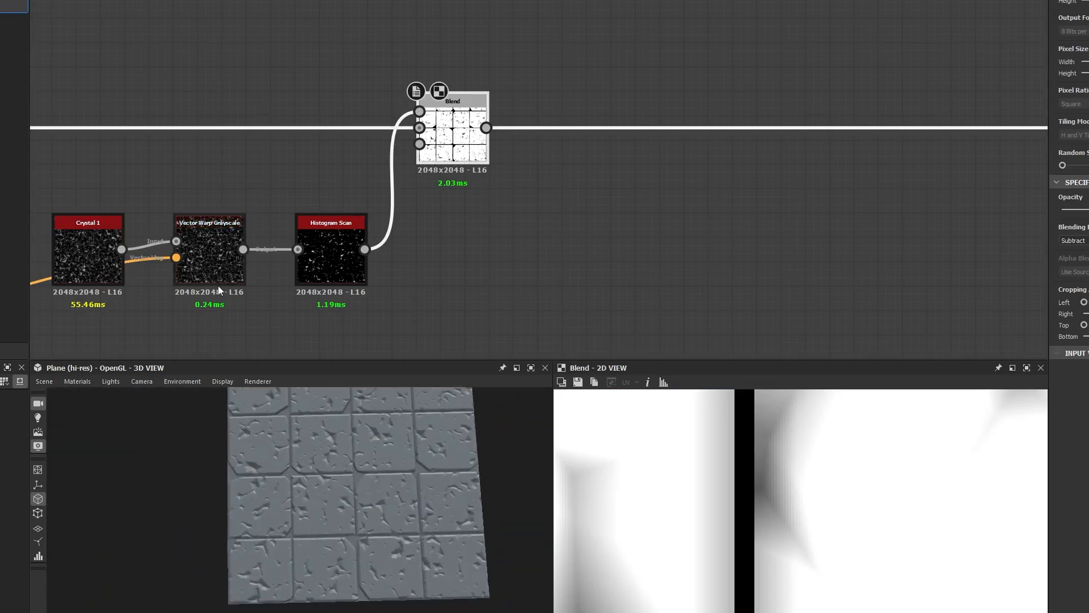
pyautogui.click(218, 285)
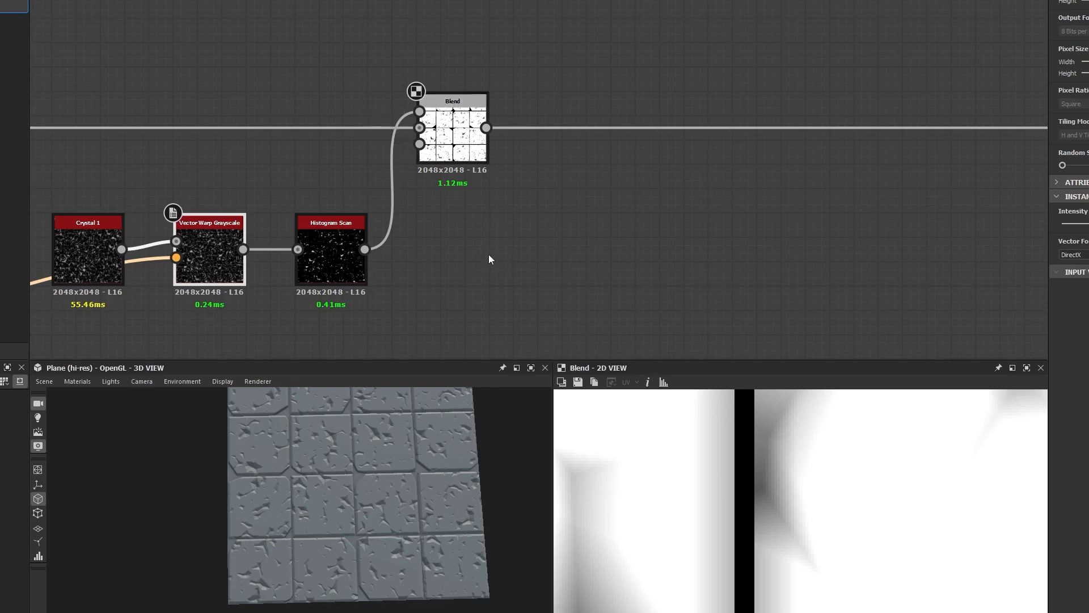
pyautogui.scroll(-5, 486, 257)
pyautogui.moveTo(479, 262); pyautogui.dragTo(761, 154, button='middle')
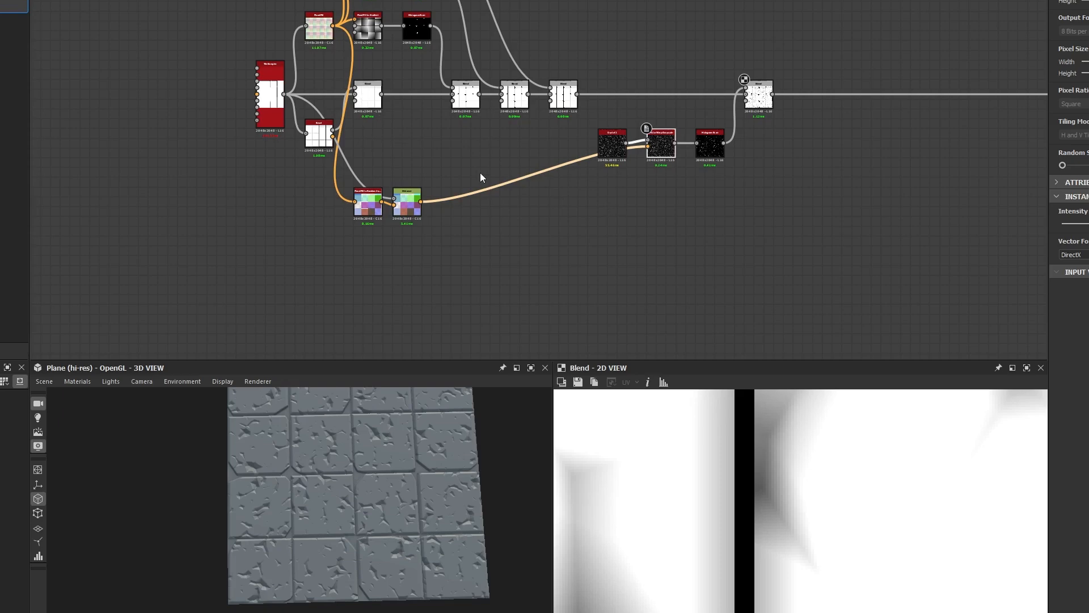
pyautogui.scroll(-6, 681, 487)
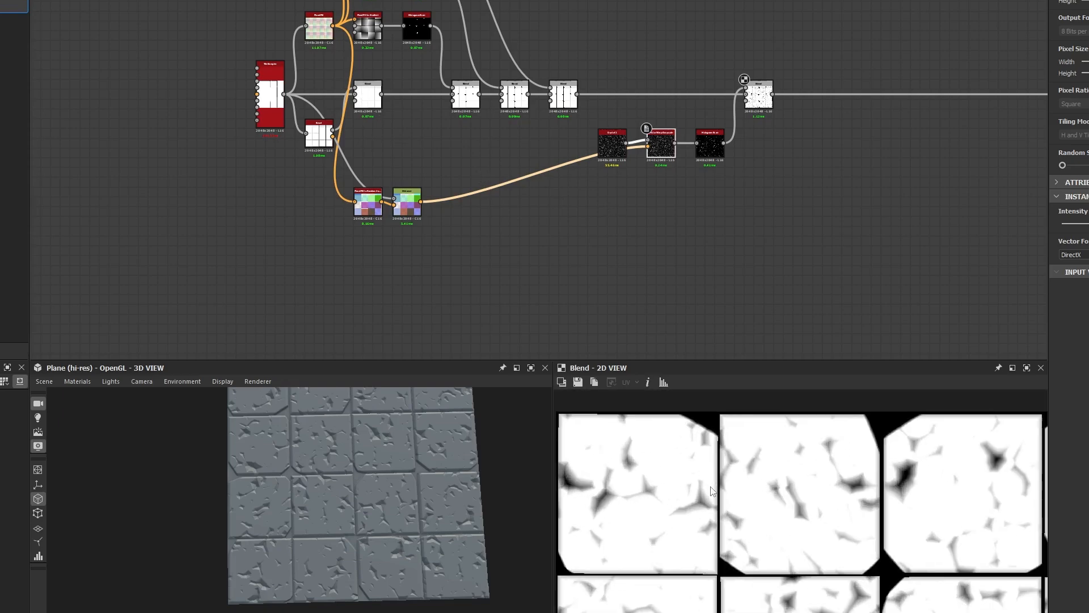
pyautogui.moveTo(280, 195); pyautogui.dragTo(349, 163, button='middle')
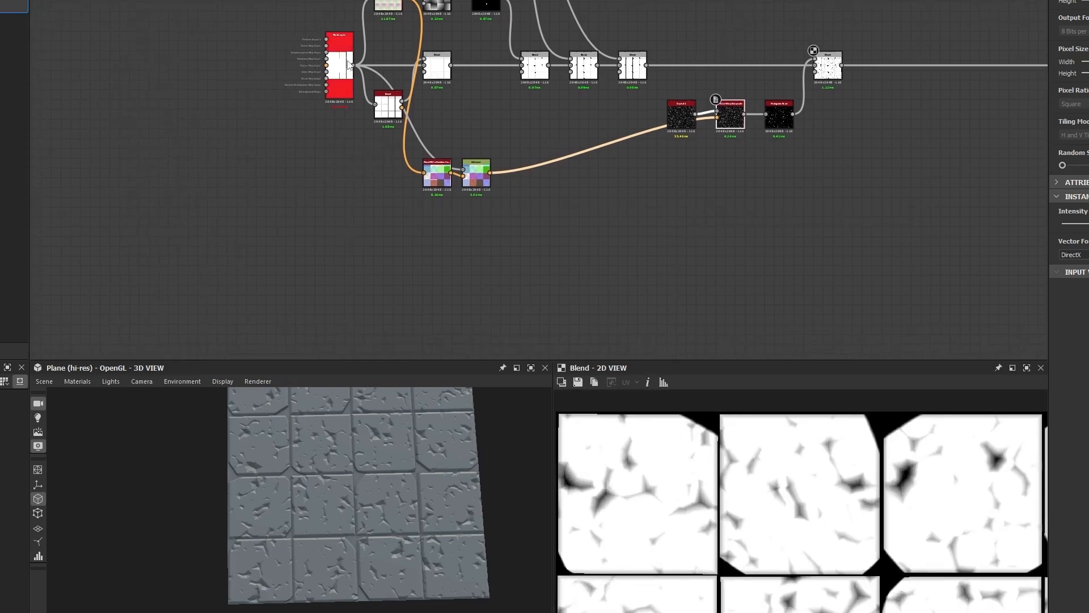
pyautogui.scroll(3, 341, 39)
pyautogui.moveTo(361, 84); pyautogui.dragTo(423, 335)
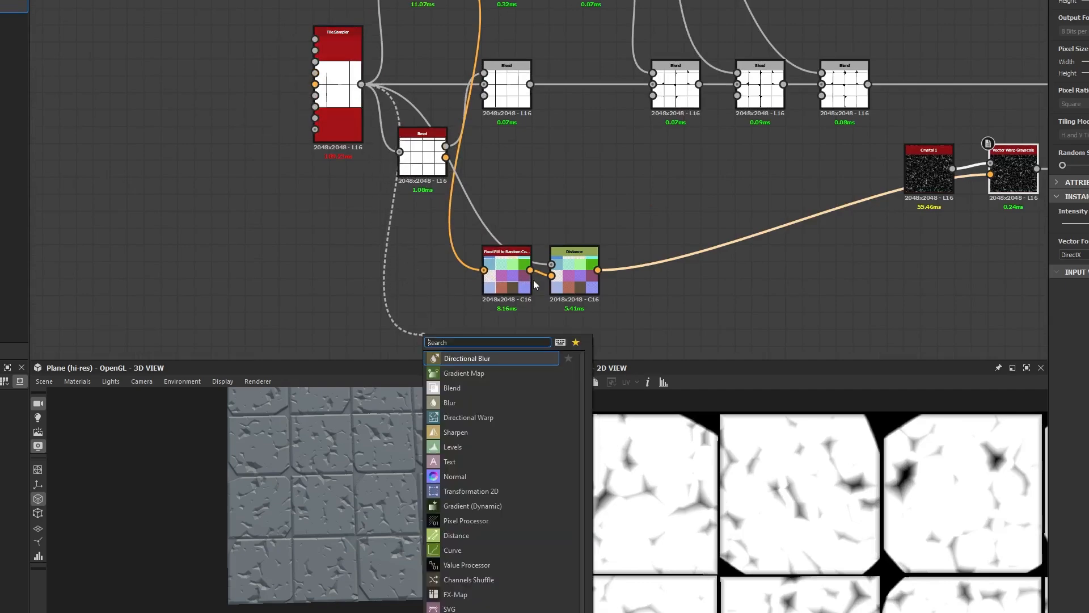
pyautogui.write('blur')
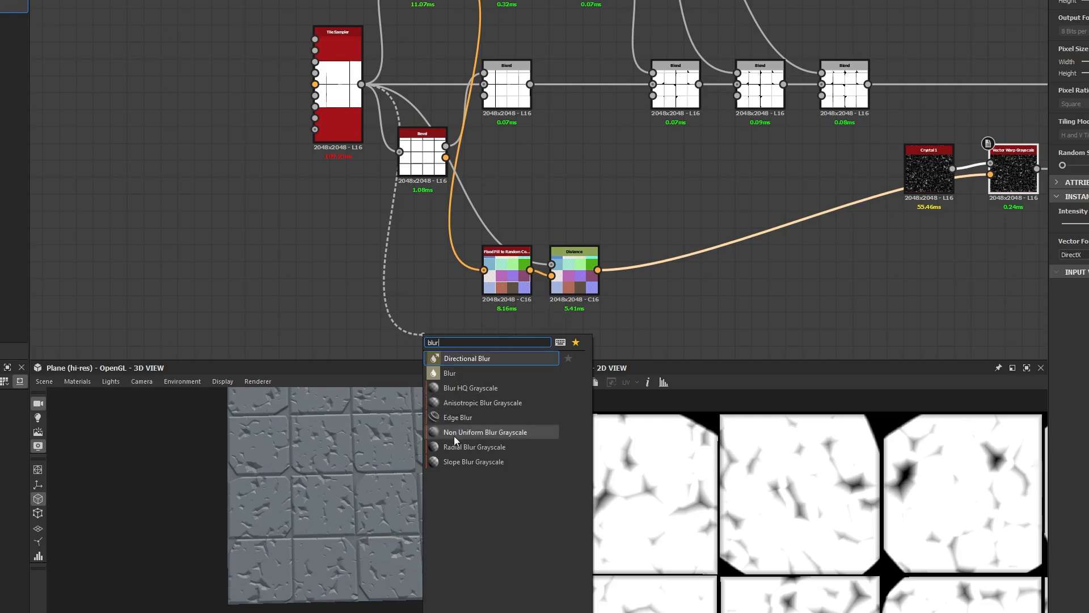
pyautogui.click(488, 433)
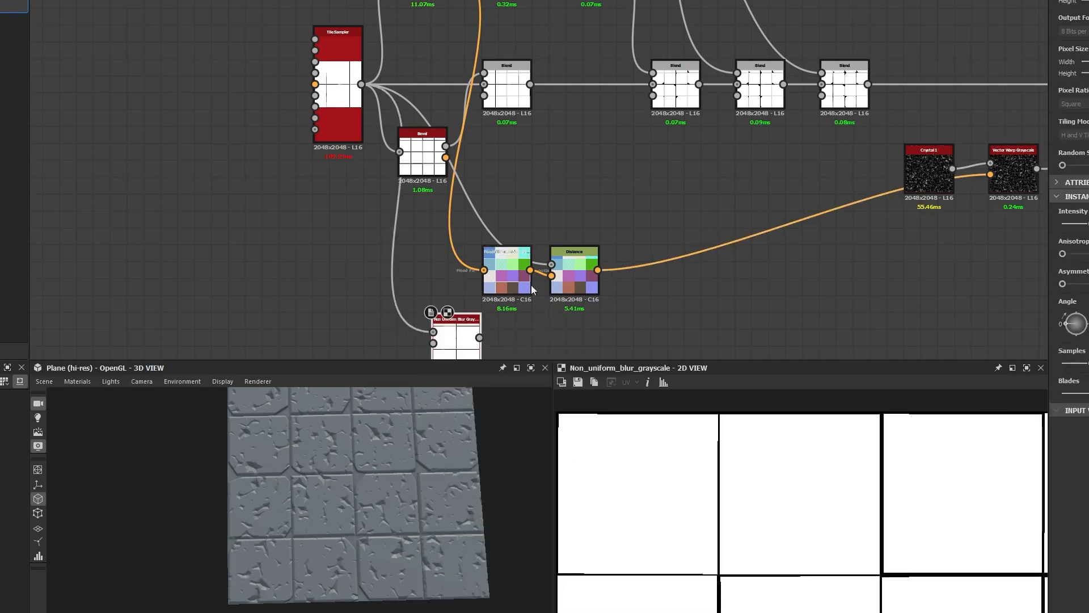
# Step: Place the Non Uniform Blur Grayscale below the Bevel node and connect the Tile Sampler to its second input too
pyautogui.moveTo(543, 316); pyautogui.dragTo(540, 233, button='middle')
pyautogui.moveTo(450, 278); pyautogui.dragTo(416, 295)
pyautogui.click(431, 288)
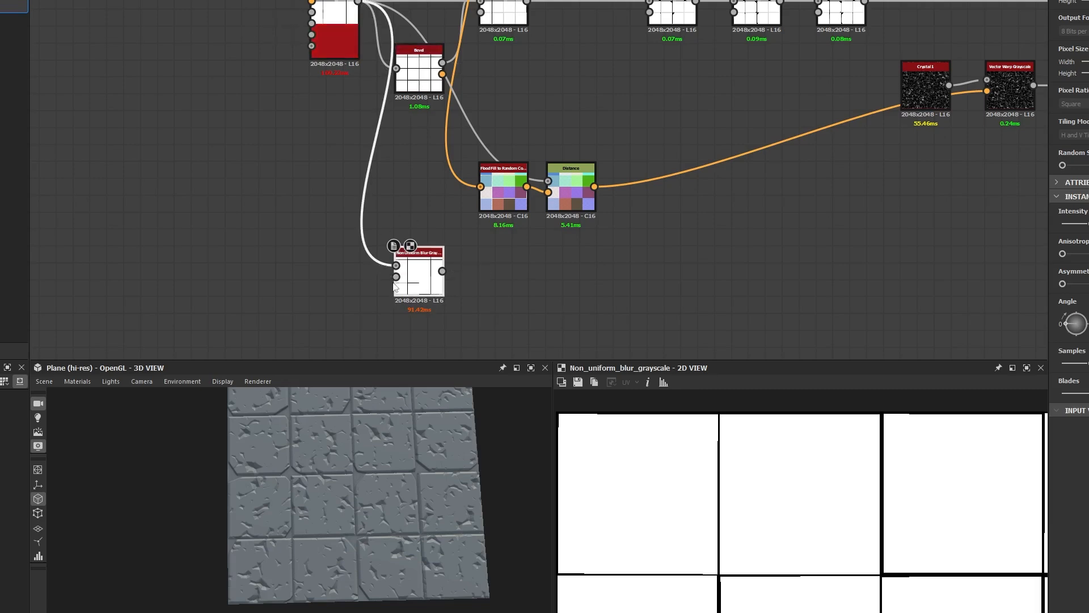
pyautogui.moveTo(358, 3); pyautogui.dragTo(396, 276)
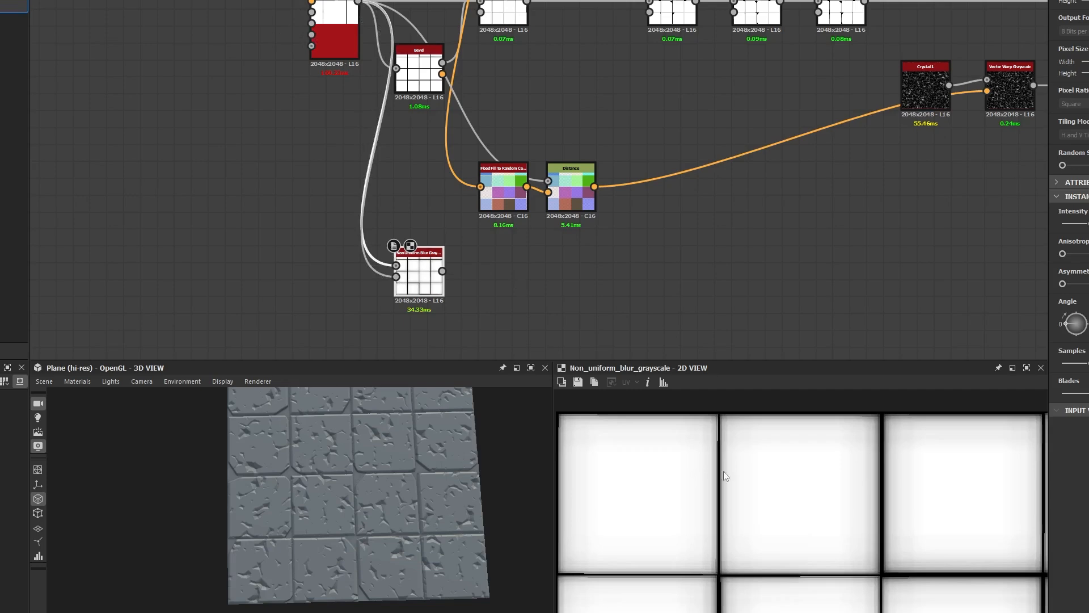
pyautogui.scroll(-2, 723, 471)
pyautogui.scroll(4, 831, 535)
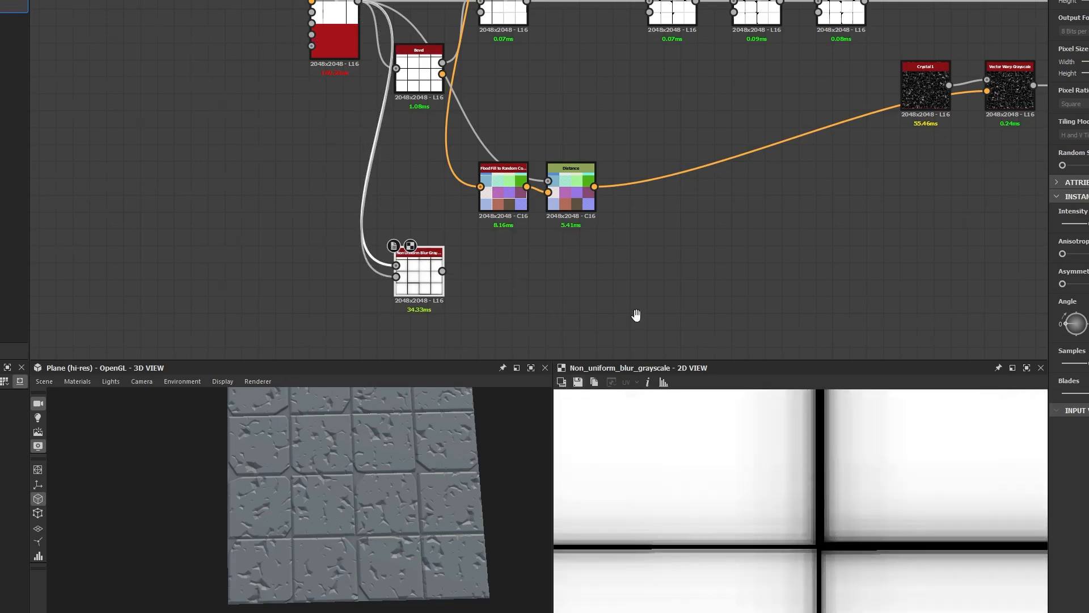
# Step: Test the Non Uniform Blur Grayscale's Intensity at its minimum and raise it to soften the tile edges
pyautogui.moveTo(636, 316); pyautogui.dragTo(631, 254, button='middle')
pyautogui.moveTo(1088, 224); pyautogui.dragTo(590, 349)
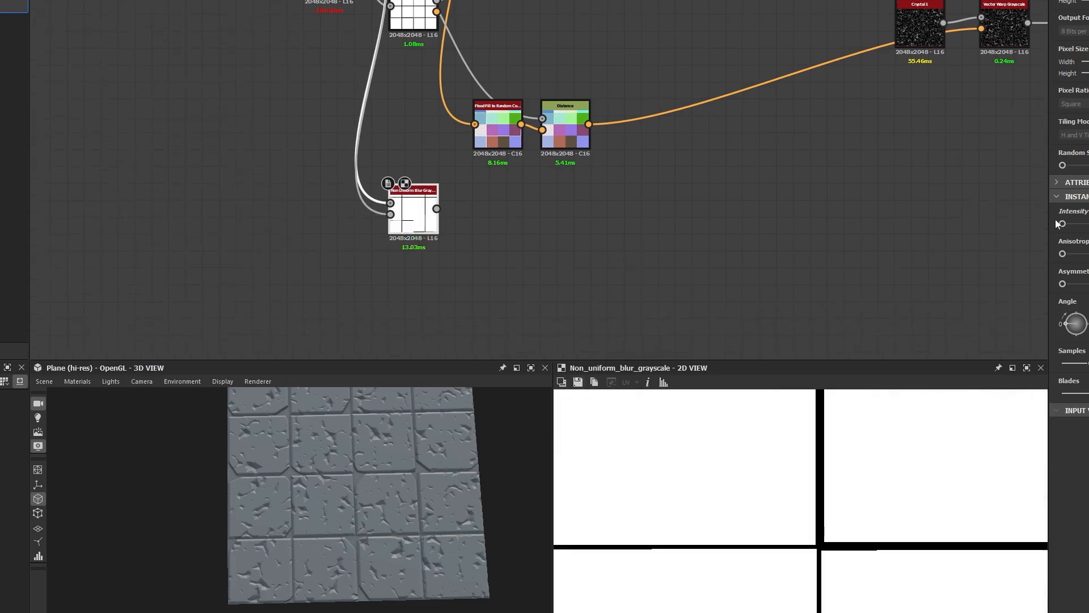
pyautogui.scroll(-4, 817, 501)
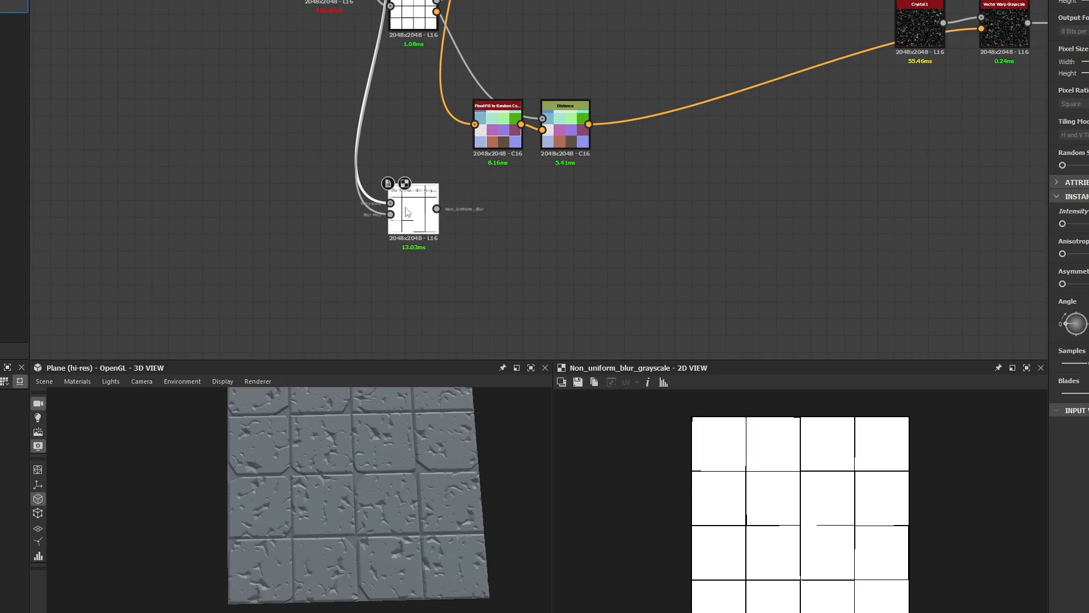
pyautogui.moveTo(366, 102); pyautogui.dragTo(371, 155, button='middle')
pyautogui.moveTo(517, 294); pyautogui.dragTo(734, 184, button='middle')
pyautogui.scroll(3, 732, 187)
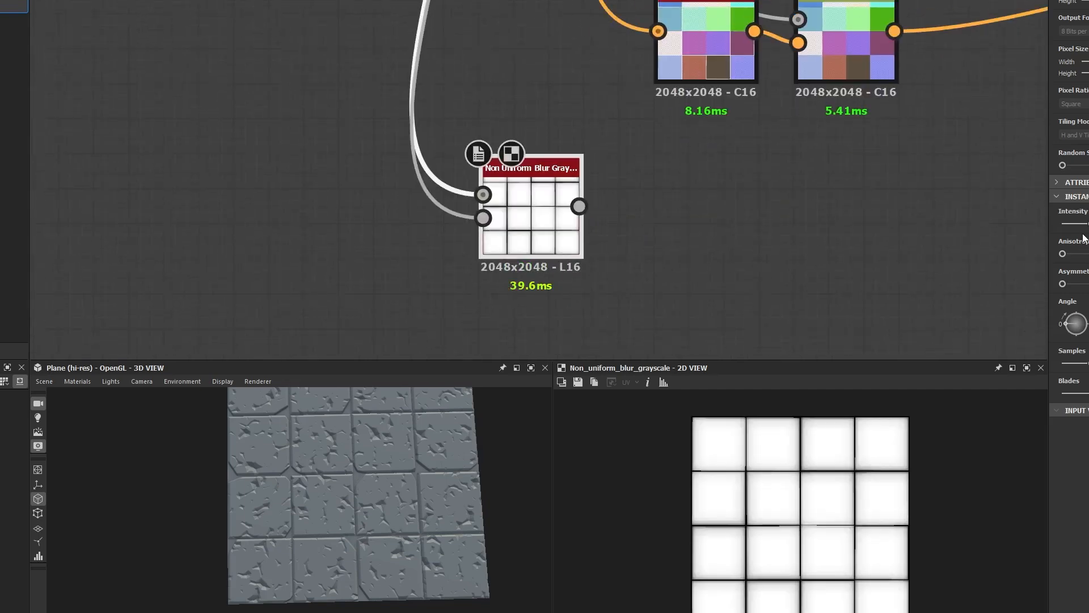
pyautogui.moveTo(1088, 223); pyautogui.dragTo(1088, 224)
# Step: Compare the blur at the minimum Samples value, and raise Samples and Blades for a smooth gradient on each tile
pyautogui.moveTo(1088, 363); pyautogui.dragTo(978, 372)
pyautogui.scroll(9, 826, 524)
pyautogui.scroll(-4, 770, 525)
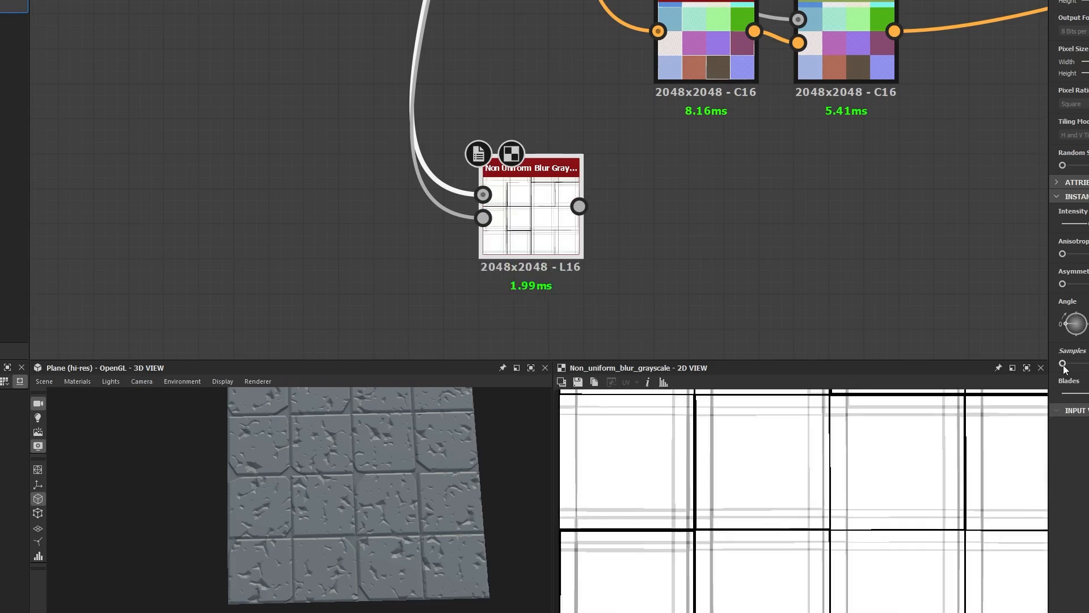
pyautogui.moveTo(1063, 365); pyautogui.dragTo(1088, 364)
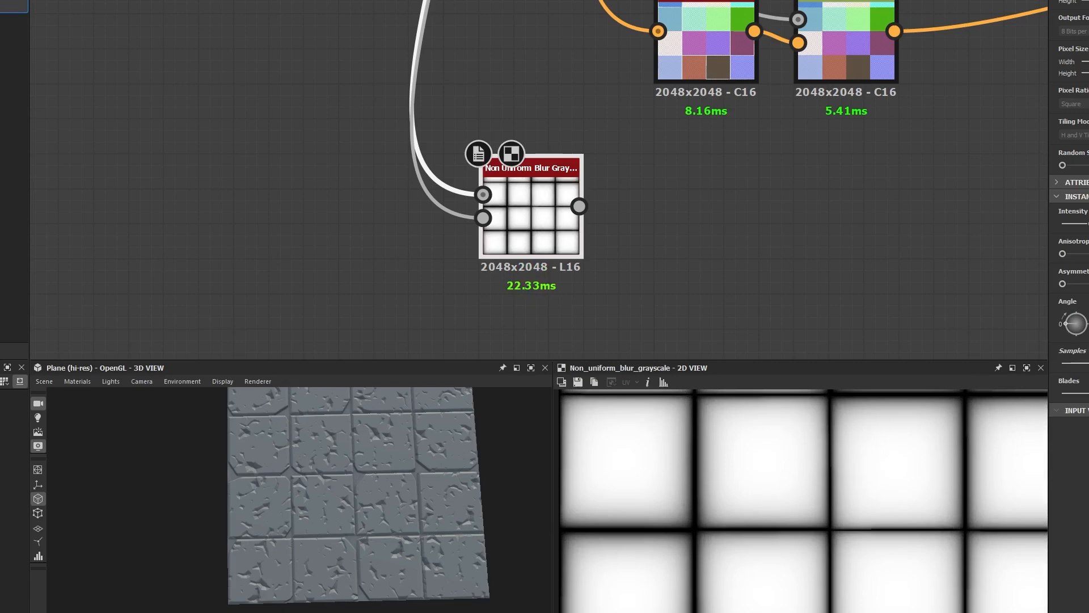
pyautogui.moveTo(1086, 394)
pyautogui.mouseDown()
pyautogui.moveTo(1068, 405)
pyautogui.moveTo(1088, 406)
pyautogui.moveTo(1088, 393)
pyautogui.moveTo(1059, 419)
pyautogui.moveTo(1088, 393)
pyautogui.mouseUp()
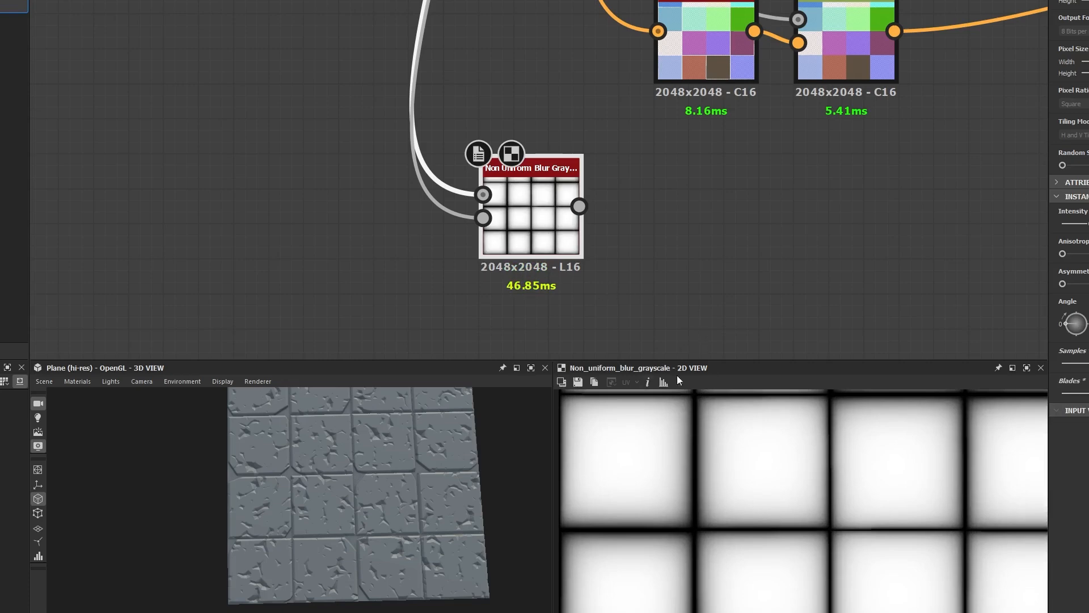
# Step: Examine the blurred gradients around the tile edges and corners in the Non Uniform Blur Grayscale output
pyautogui.scroll(-3, 738, 503)
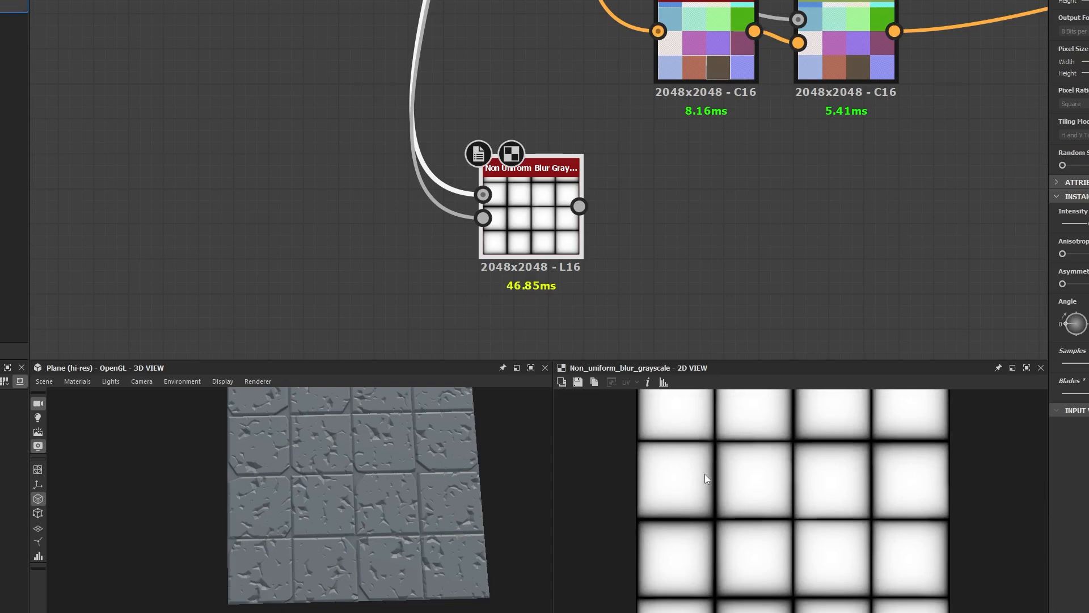
pyautogui.scroll(3, 693, 486)
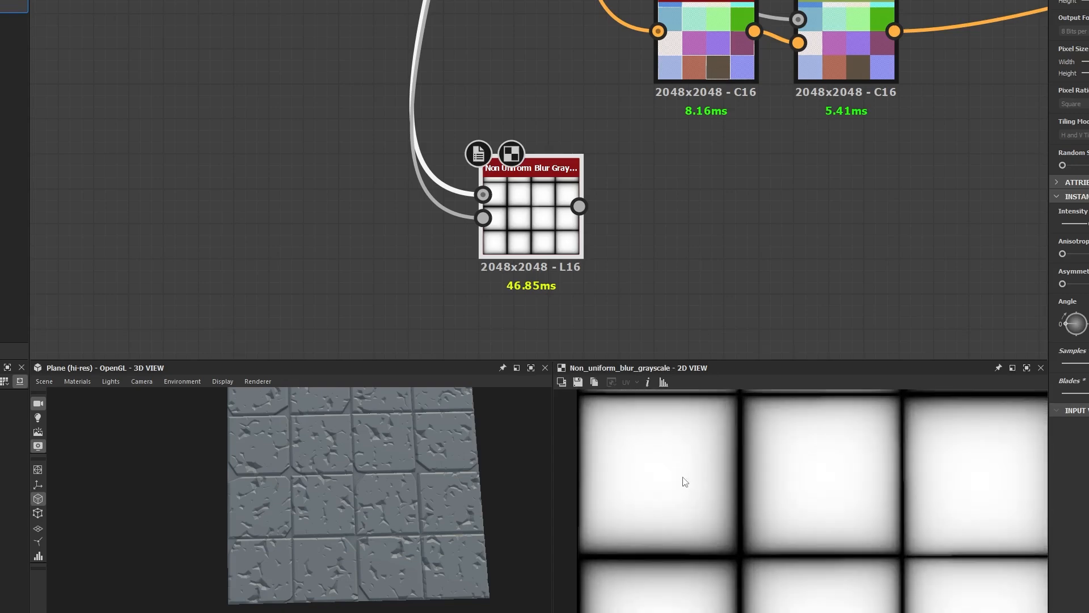
pyautogui.scroll(-3, 684, 478)
pyautogui.scroll(2, 698, 468)
pyautogui.scroll(2, 709, 454)
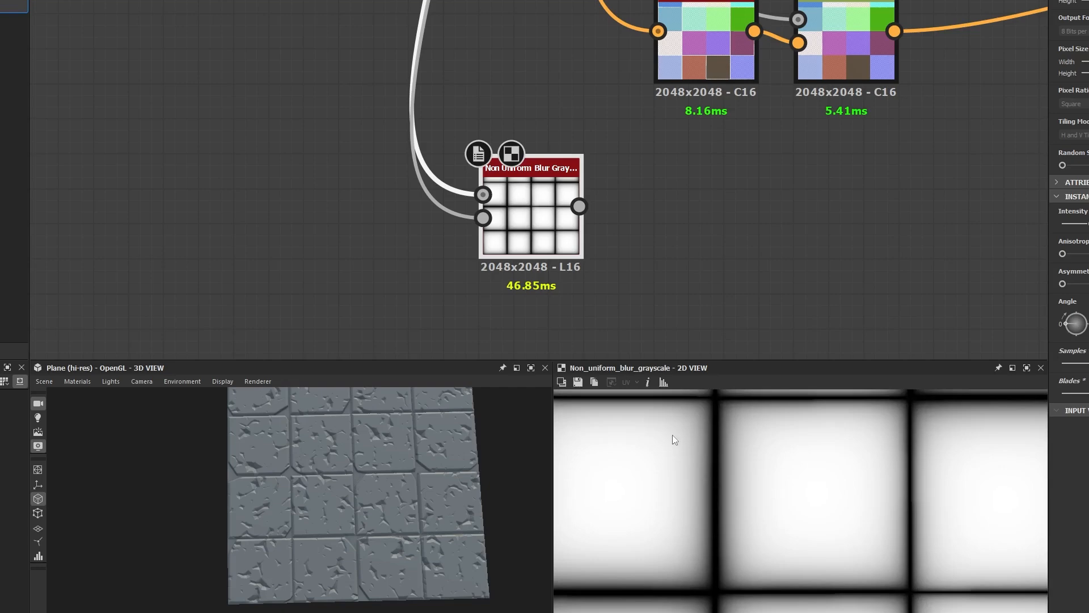
pyautogui.scroll(2, 624, 483)
pyautogui.scroll(2, 658, 504)
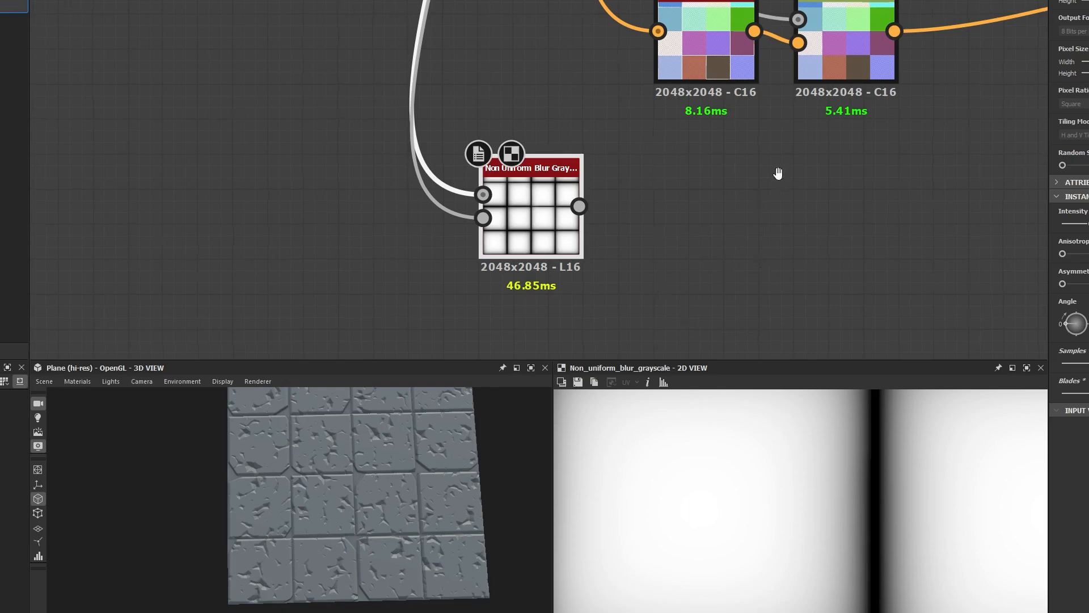
# Step: Add a Histogram Scan after the Non Uniform Blur Grayscale and raise its Position and Contrast to form sharp, round-cornered tiles
pyautogui.moveTo(777, 170); pyautogui.dragTo(555, 203, button='middle')
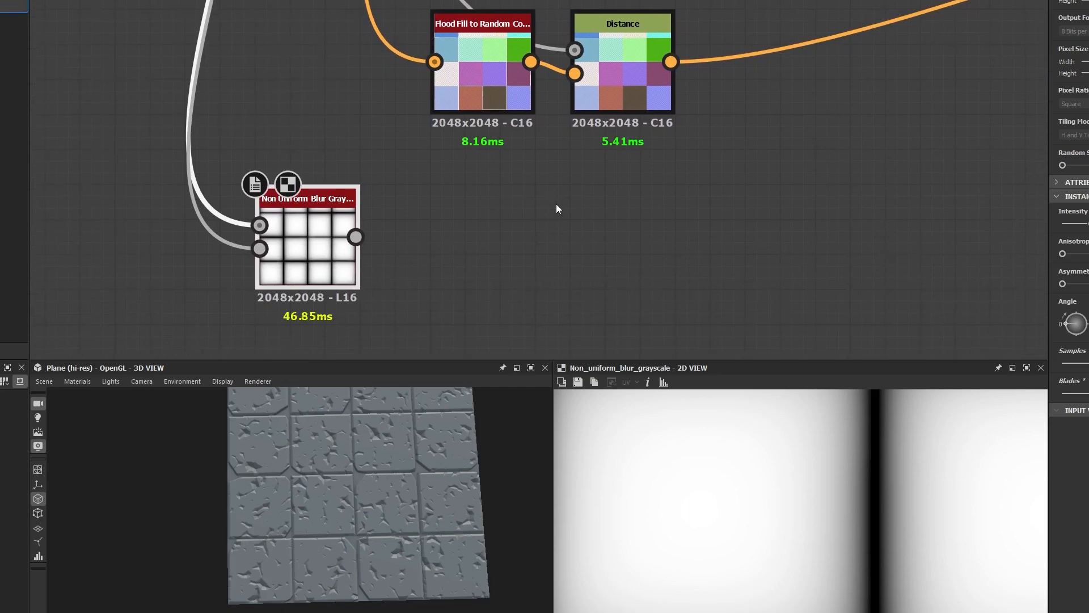
pyautogui.moveTo(355, 236); pyautogui.dragTo(517, 238)
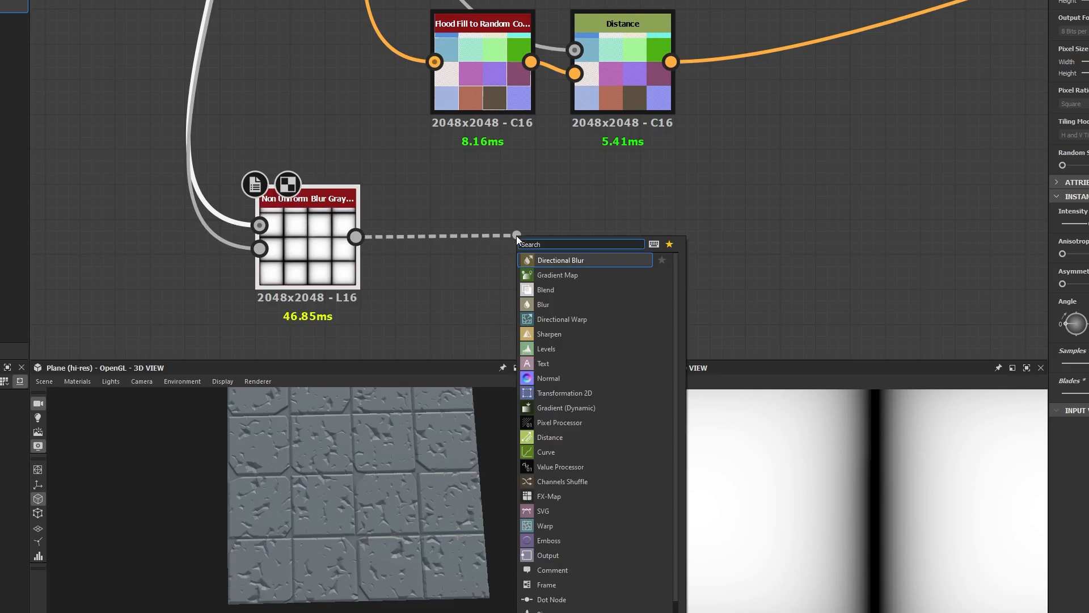
pyautogui.press('Escape')
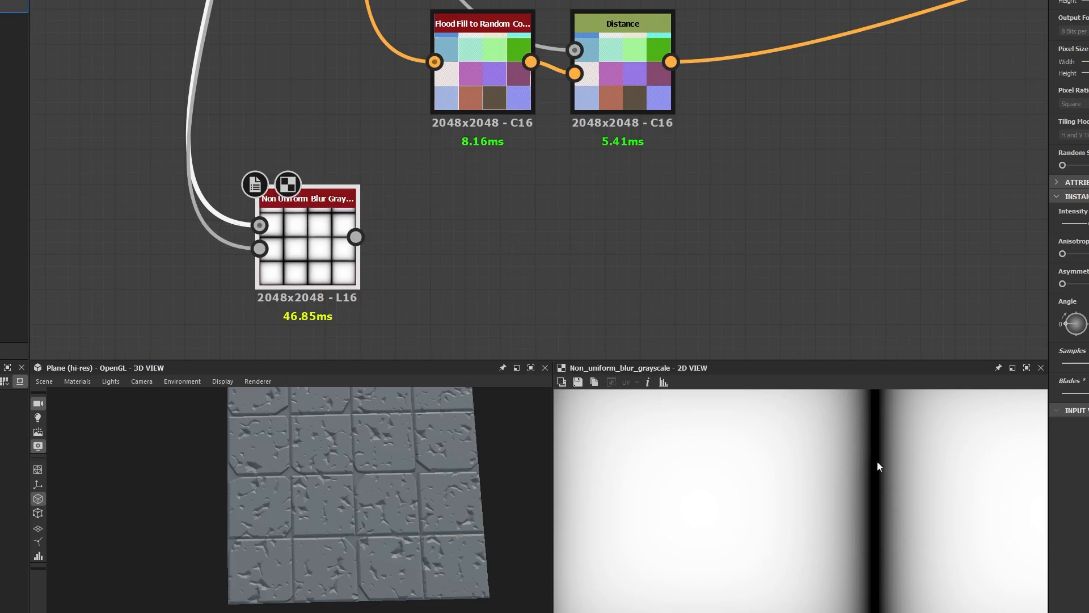
pyautogui.moveTo(355, 237); pyautogui.dragTo(503, 250)
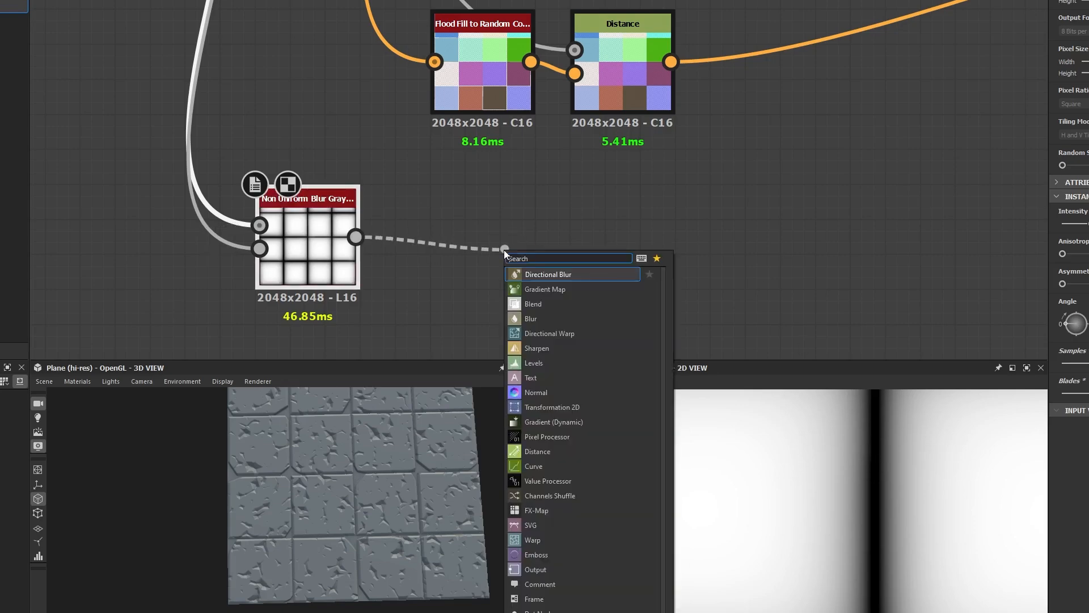
pyautogui.write('scaN')
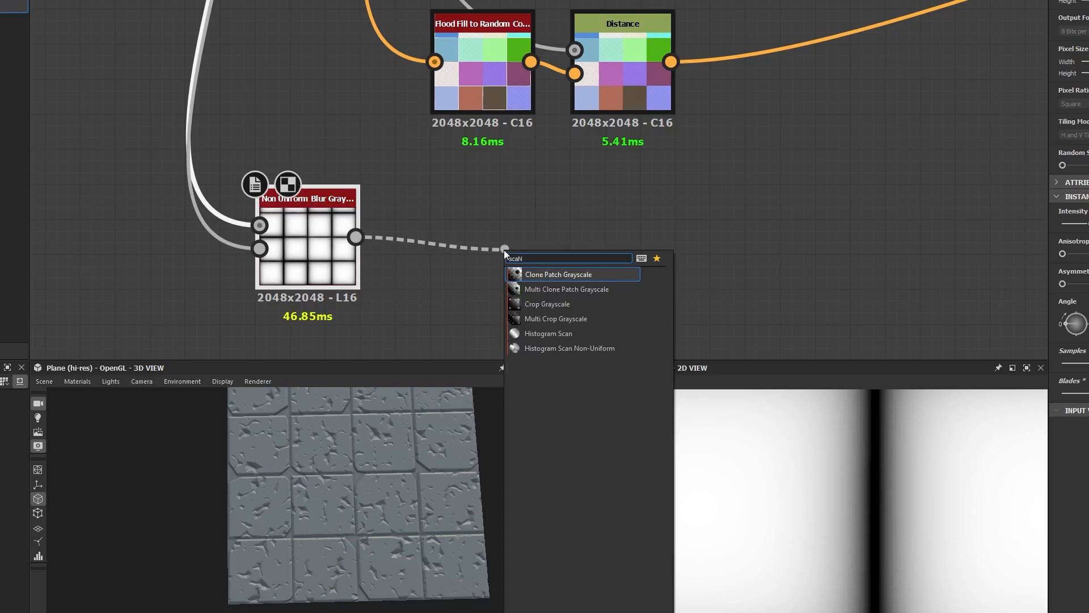
pyautogui.click(540, 333)
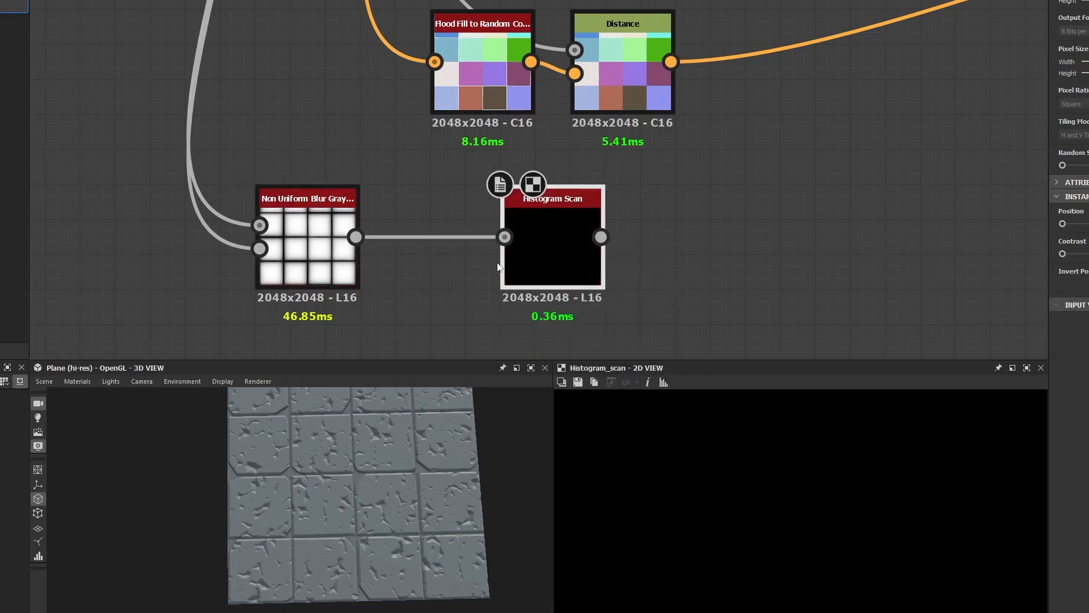
pyautogui.moveTo(559, 266); pyautogui.dragTo(488, 264)
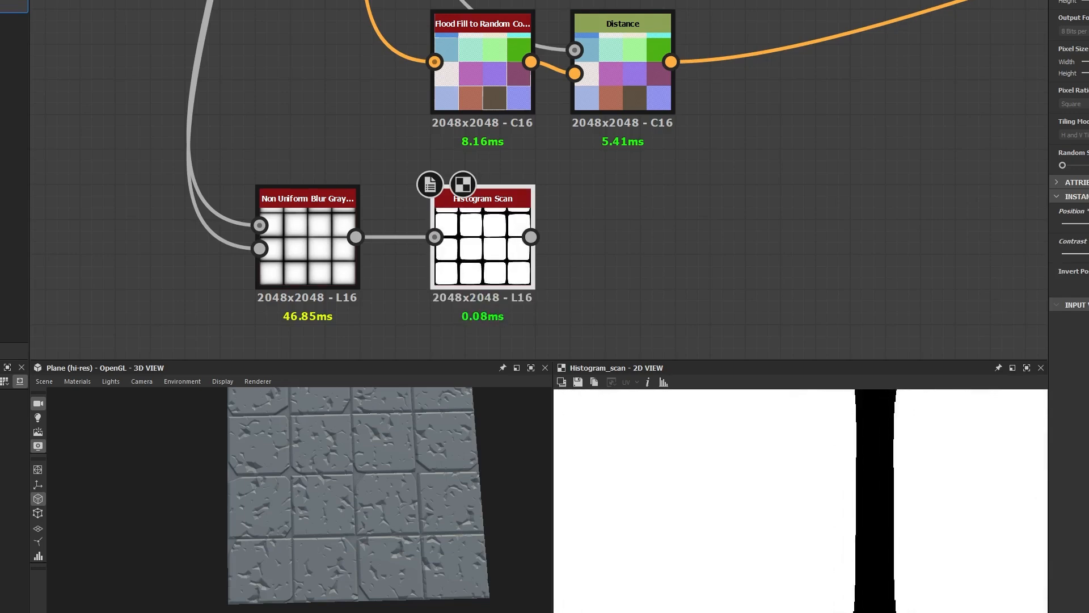
# Step: Compare the Histogram Scan's round-cornered tiles with the original Tile Sampler output
pyautogui.scroll(-5, 757, 550)
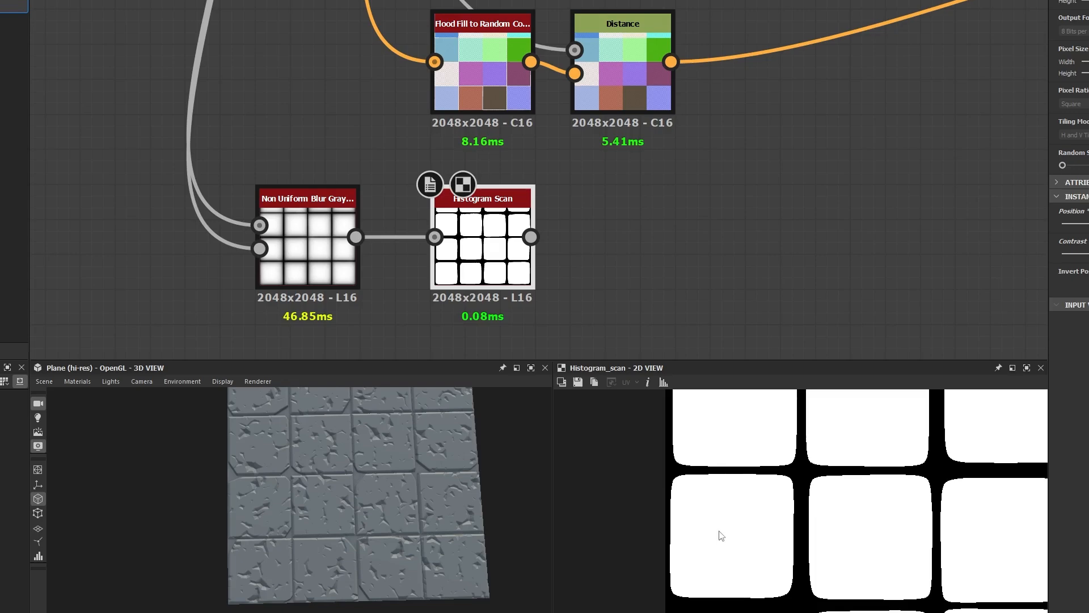
pyautogui.scroll(-7, 374, 226)
pyautogui.moveTo(374, 226); pyautogui.dragTo(378, 272, button='middle')
pyautogui.scroll(5, 317, 128)
pyautogui.doubleClick(316, 128)
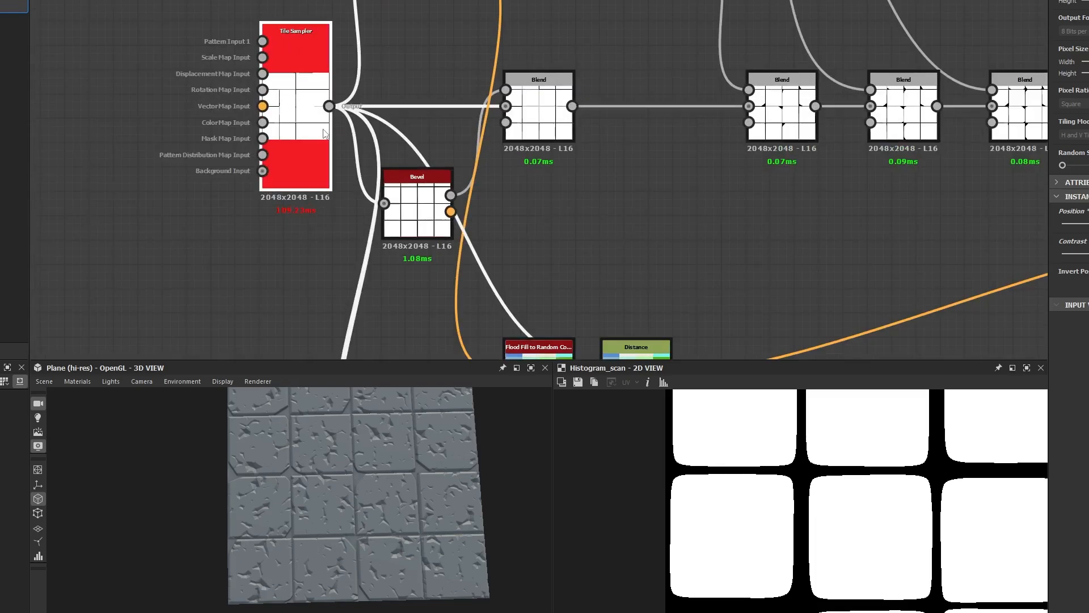
pyautogui.moveTo(636, 344); pyautogui.dragTo(657, 148, button='middle')
pyautogui.moveTo(598, 252); pyautogui.dragTo(553, 134, button='middle')
pyautogui.scroll(3, 530, 185)
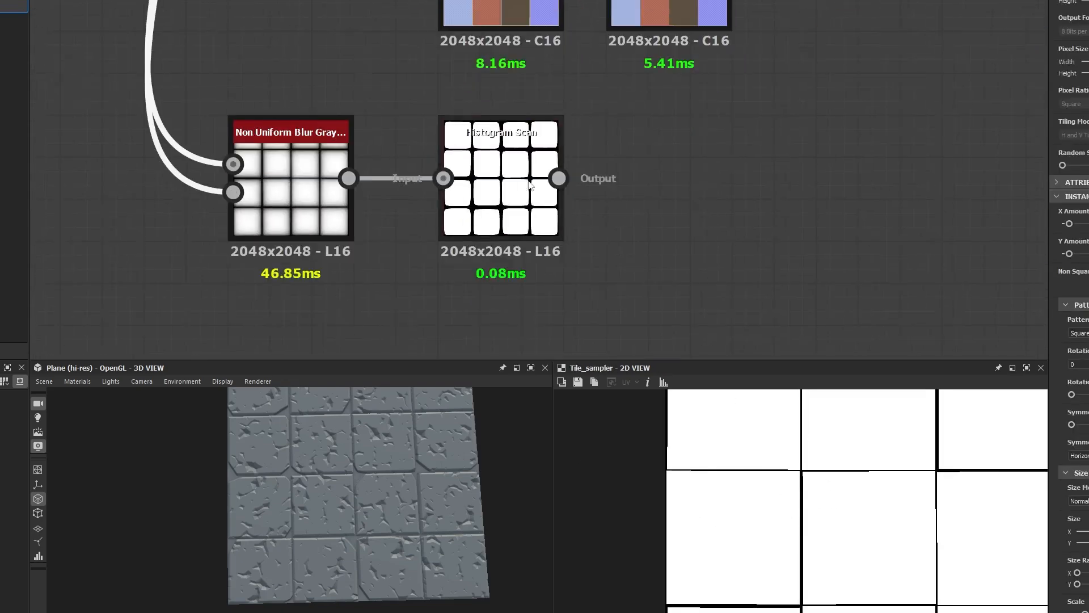
pyautogui.doubleClick(529, 187)
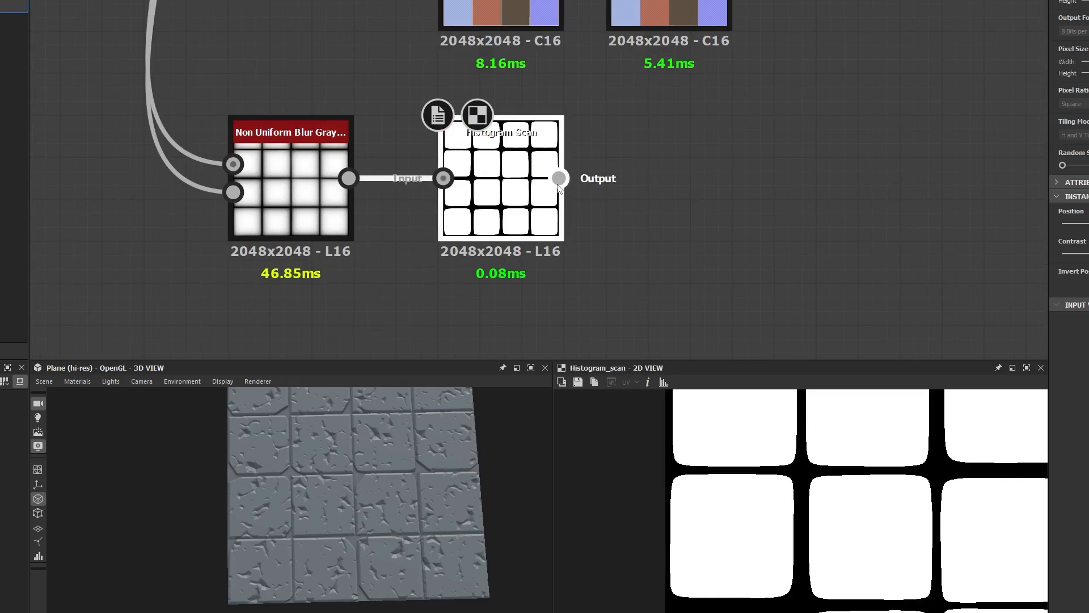
# Step: Add an Invert Grayscale node after the Histogram Scan to get a mask of the tile gaps
pyautogui.moveTo(591, 183); pyautogui.dragTo(704, 174)
pyautogui.click(634, 230)
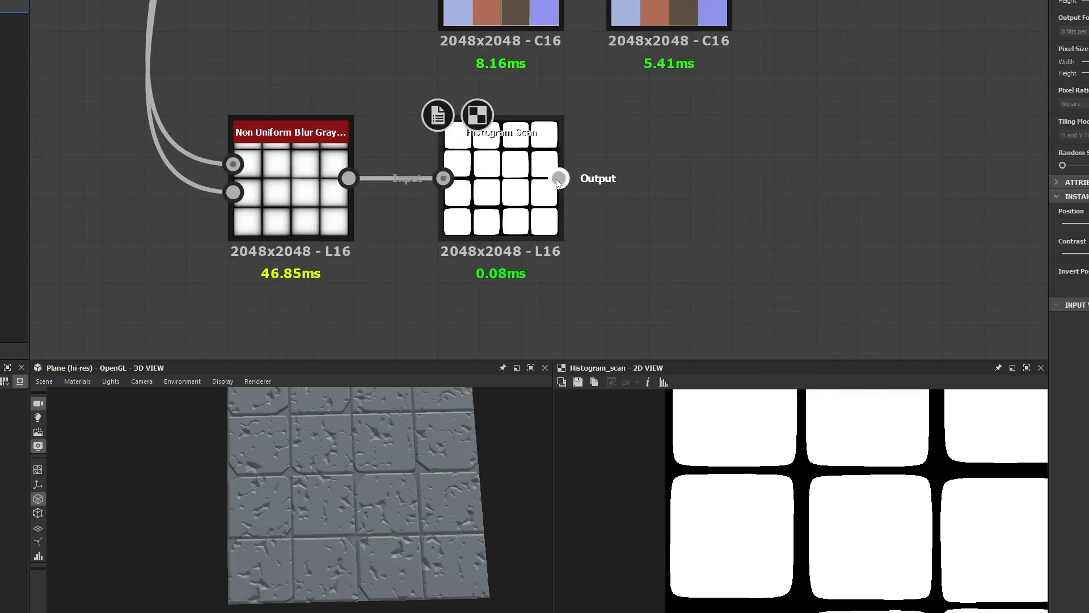
pyautogui.moveTo(559, 178); pyautogui.dragTo(737, 177)
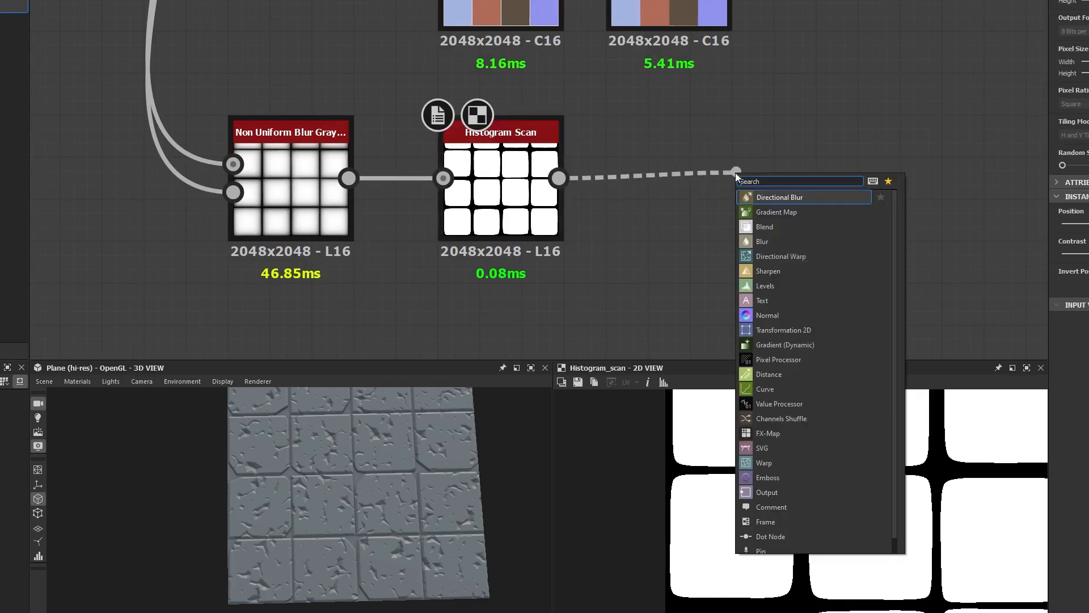
pyautogui.write('invert')
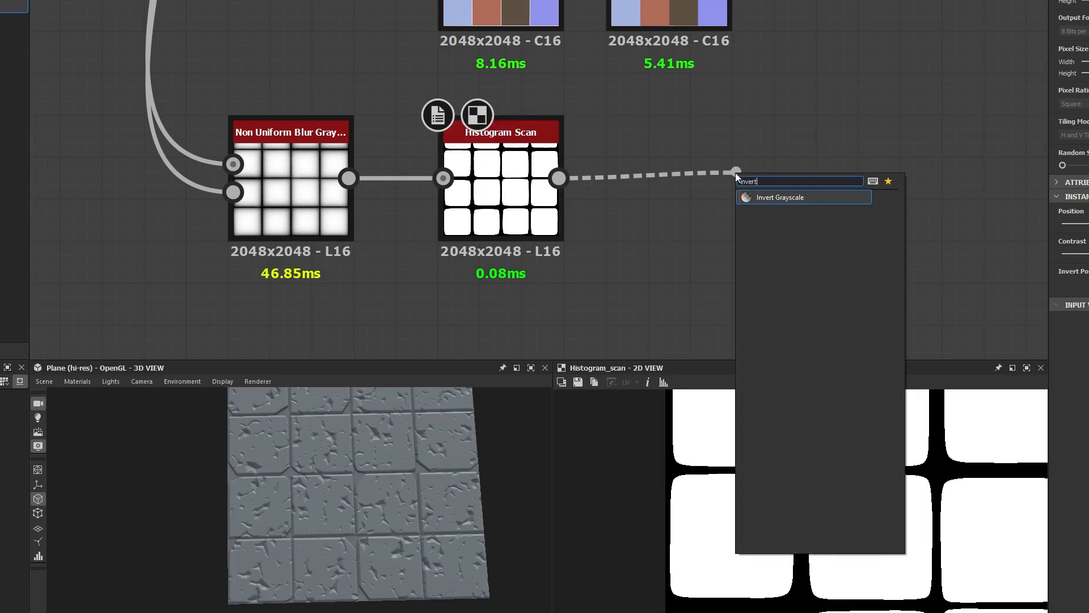
pyautogui.click(765, 200)
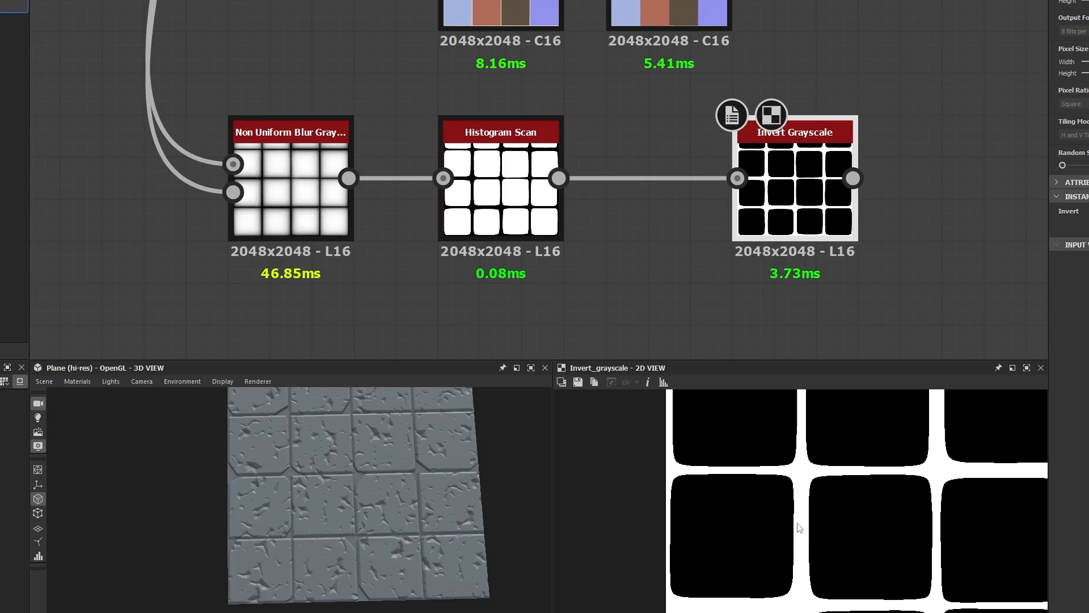
# Step: Fine-tune the Histogram Scan's Position while previewing the inverted tile mask
pyautogui.click(537, 237)
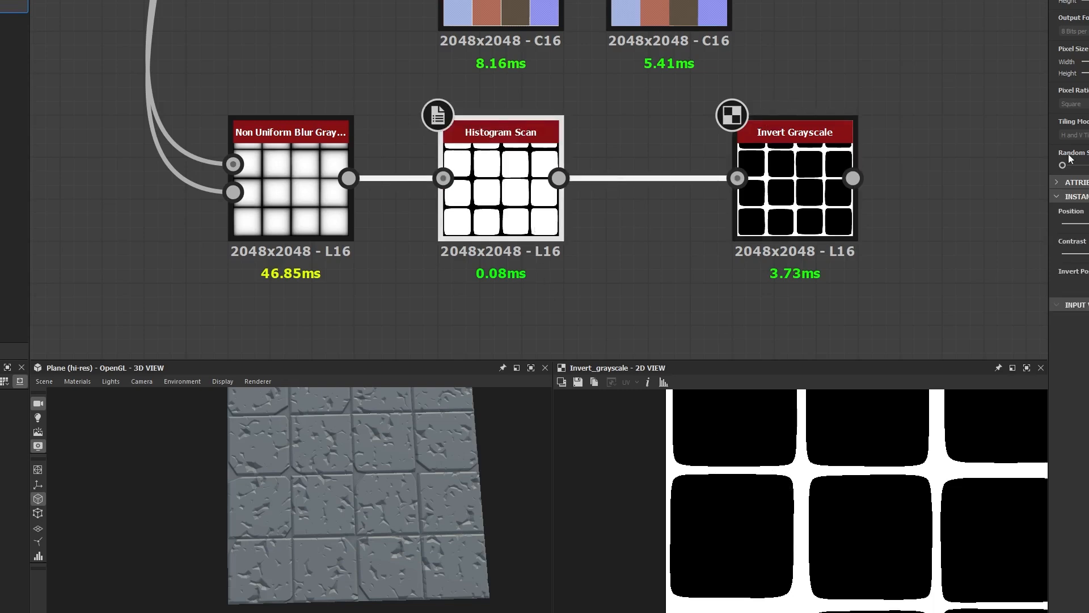
pyautogui.moveTo(1088, 224); pyautogui.dragTo(1088, 223)
pyautogui.scroll(8, 359, 503)
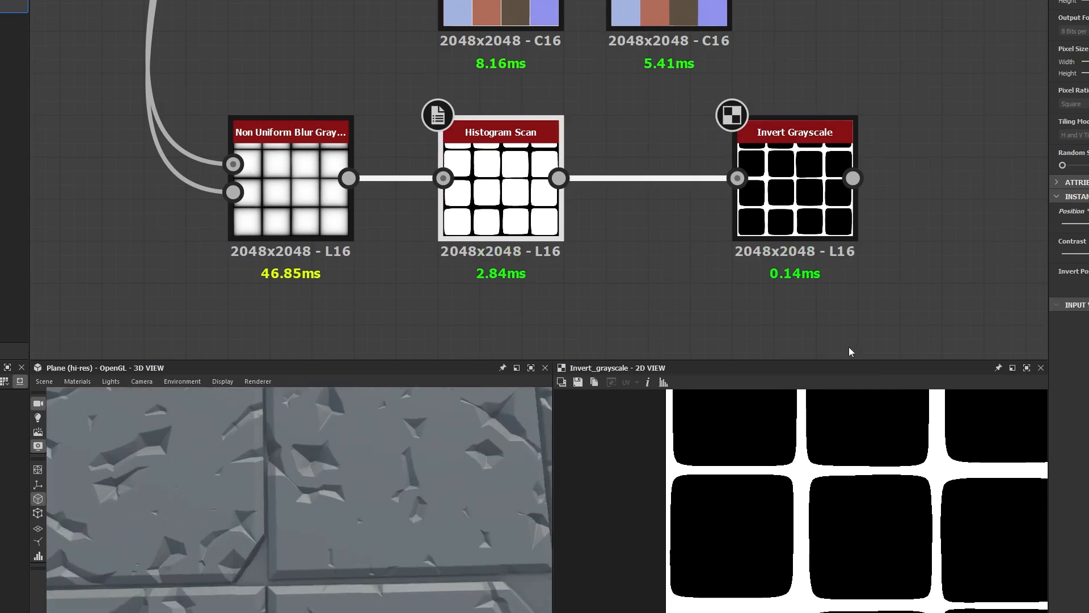
# Step: Add a Blend with the cut-corner tile height as Background and the inverted mask as Foreground, and lower its Opacity
pyautogui.scroll(-5, 849, 326)
pyautogui.moveTo(868, 214); pyautogui.dragTo(333, 204, button='middle')
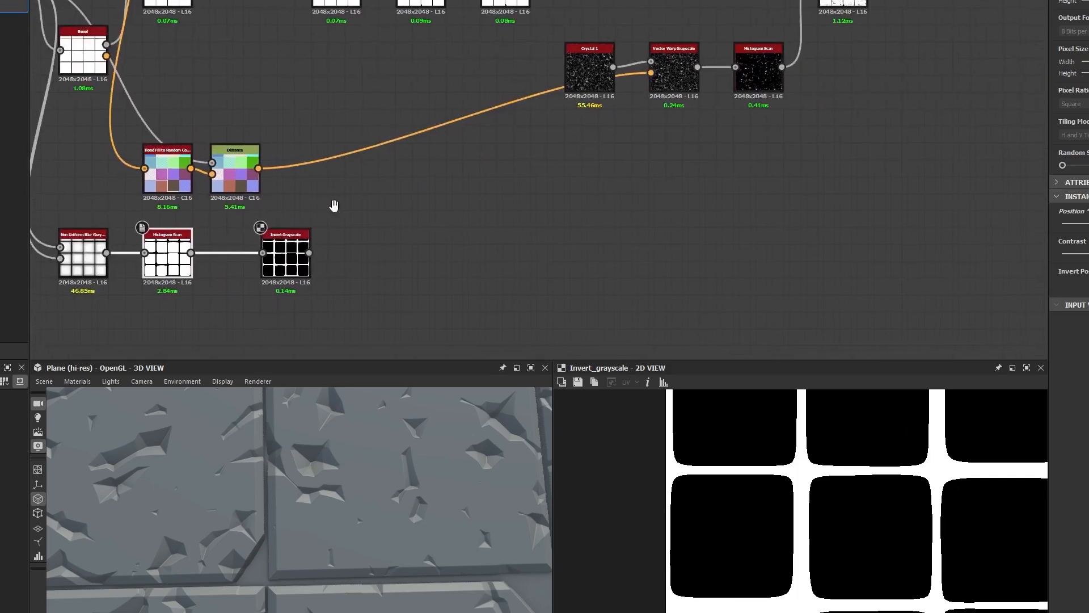
pyautogui.scroll(-3, 369, 249)
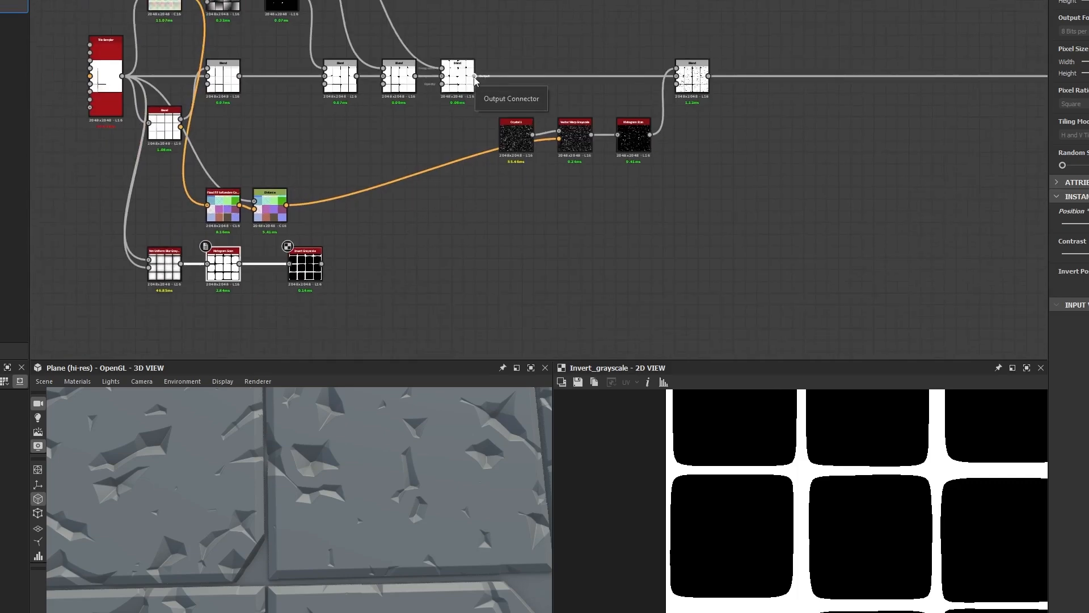
pyautogui.moveTo(475, 79); pyautogui.dragTo(489, 234)
pyautogui.write('blend')
pyautogui.press('Return')
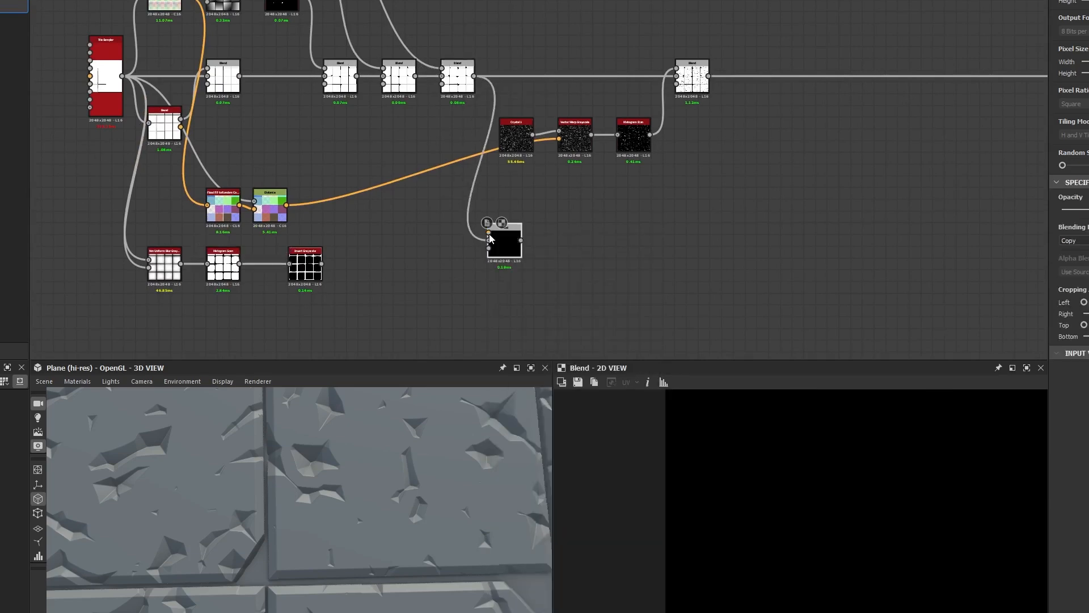
pyautogui.scroll(3, 414, 263)
pyautogui.moveTo(414, 264); pyautogui.dragTo(472, 206, button='middle')
pyautogui.moveTo(313, 208); pyautogui.dragTo(602, 154)
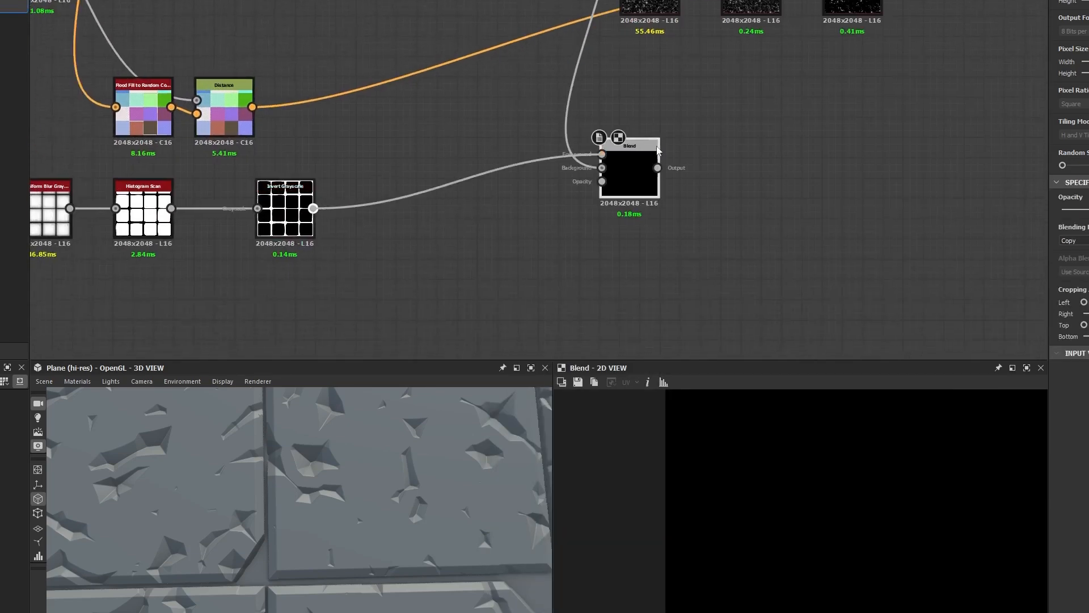
pyautogui.moveTo(1088, 209); pyautogui.dragTo(1088, 210)
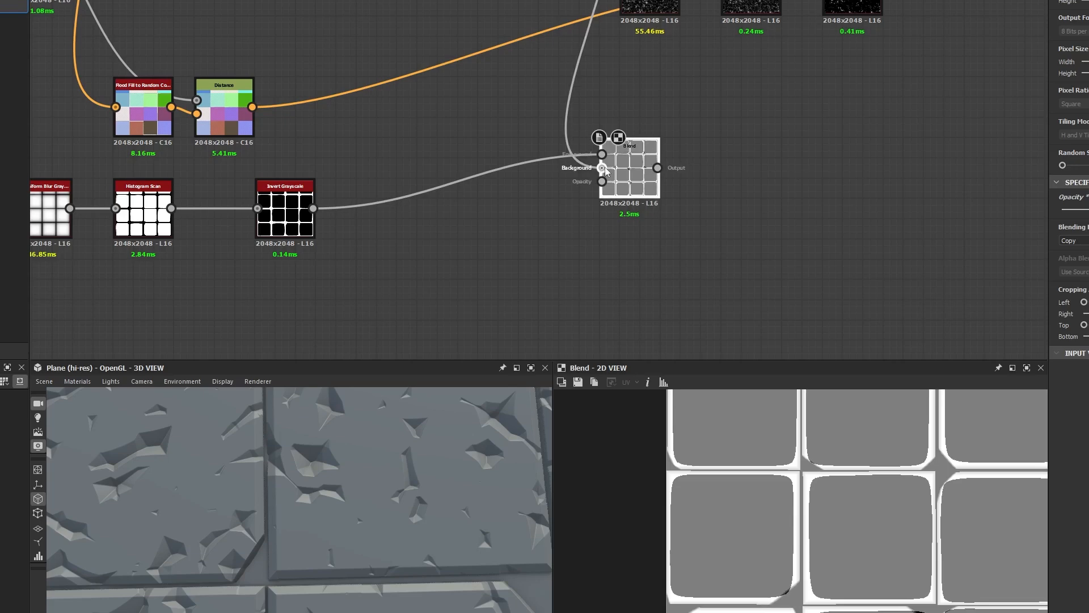
# Step: Adjust the Histogram Scan's Position while checking the rounded mask against the tile edges in the Blend output
pyautogui.click(291, 227)
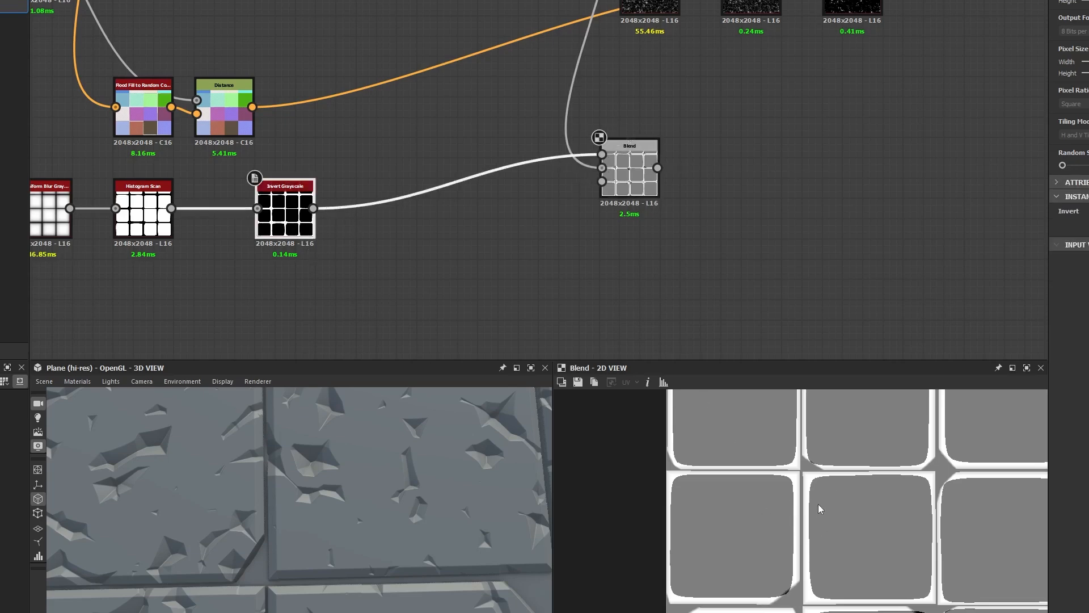
pyautogui.scroll(8, 818, 508)
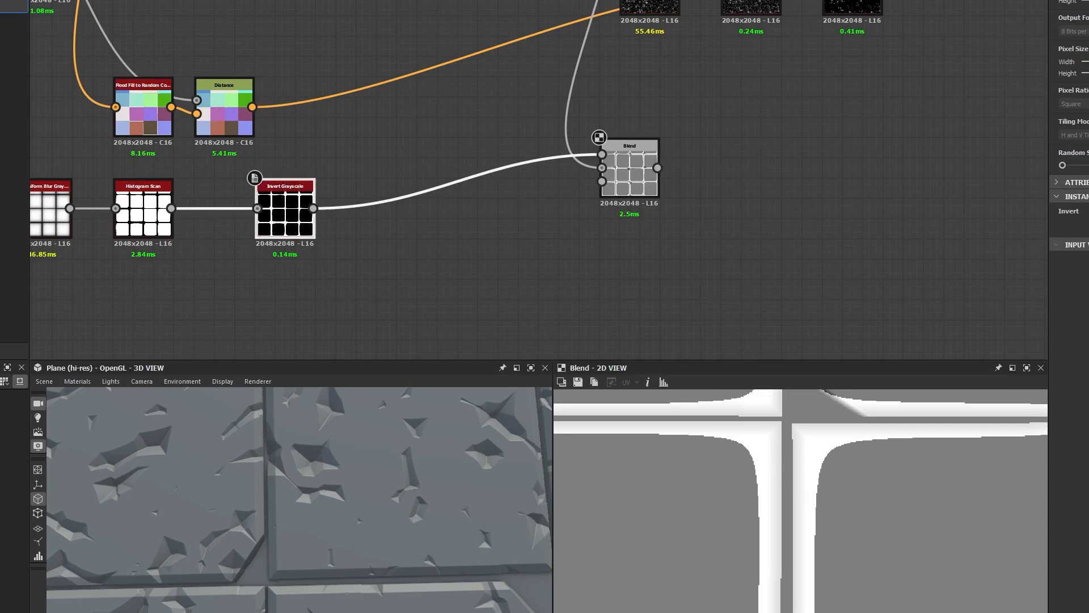
pyautogui.click(146, 220)
pyautogui.moveTo(1088, 223); pyautogui.dragTo(1085, 224)
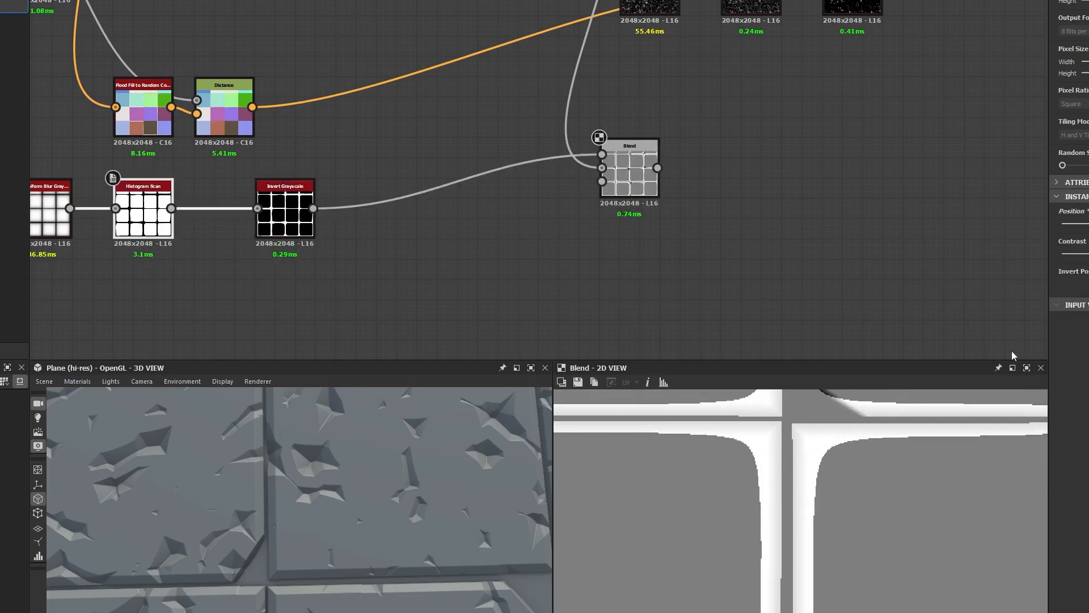
pyautogui.moveTo(1088, 223); pyautogui.dragTo(1088, 223)
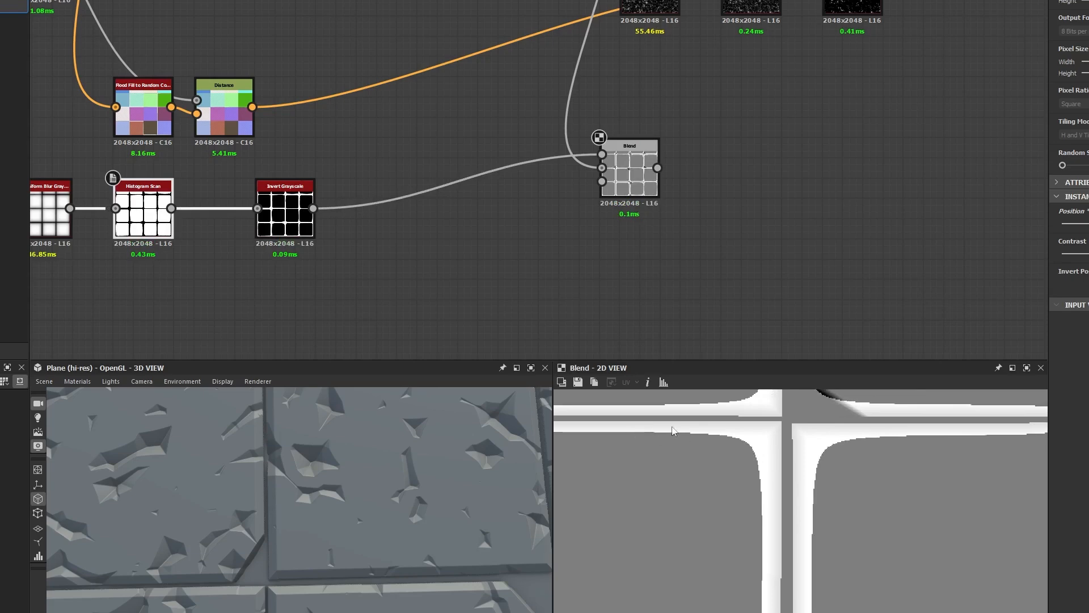
# Step: Examine the gradients of the individual chips in the output of the Blend that subtracts Crystal 1
pyautogui.moveTo(894, 22); pyautogui.dragTo(763, 144, button='middle')
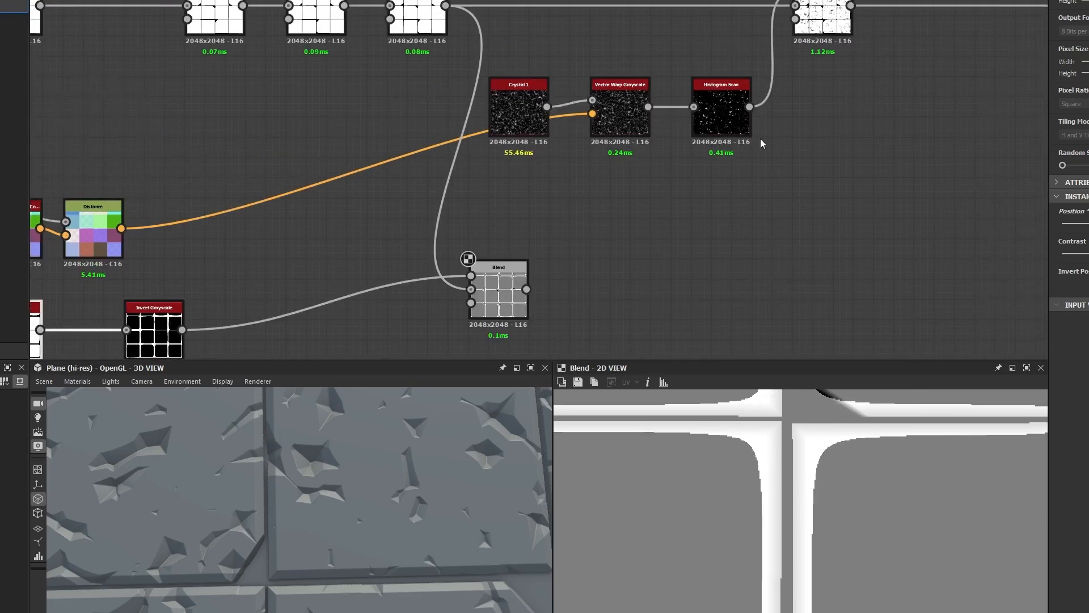
pyautogui.doubleClick(822, 18)
pyautogui.scroll(-3, 986, 514)
pyautogui.scroll(3, 1001, 511)
pyautogui.moveTo(1003, 509); pyautogui.dragTo(764, 492, button='middle')
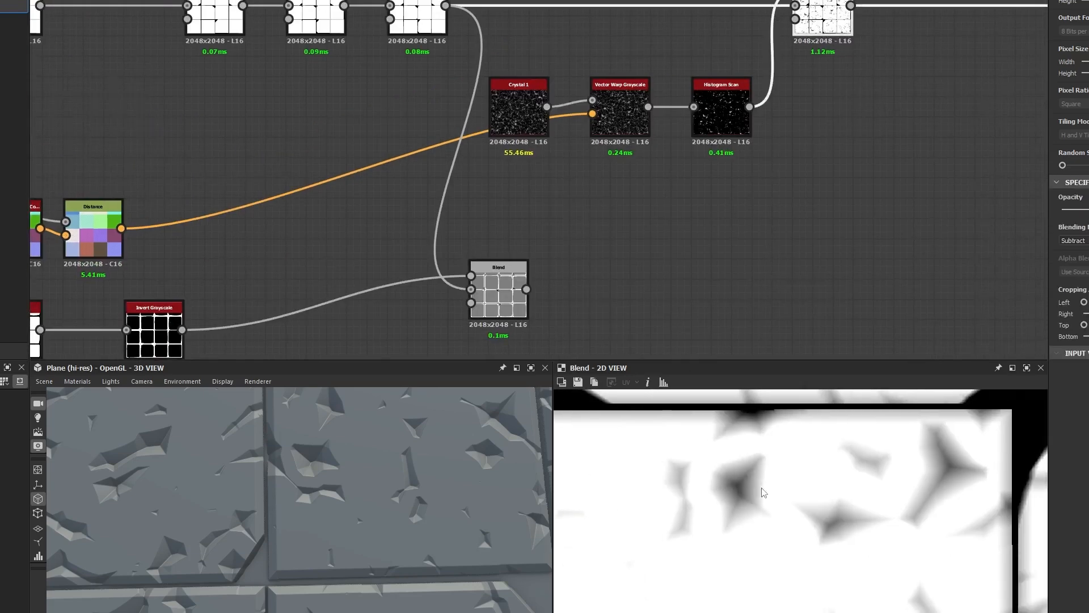
pyautogui.scroll(2, 685, 527)
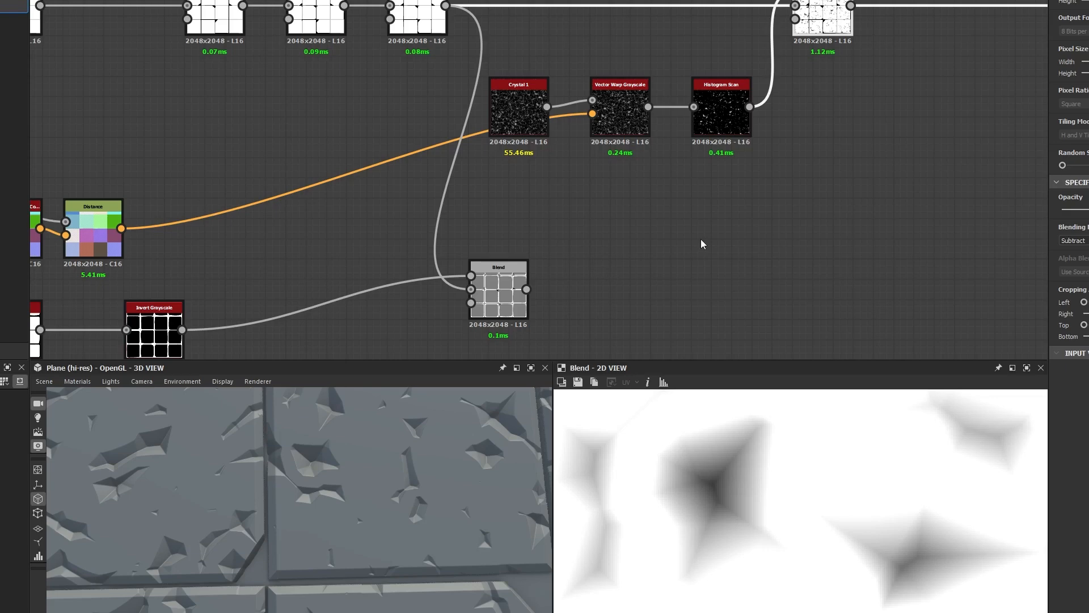
pyautogui.scroll(-2, 258, 264)
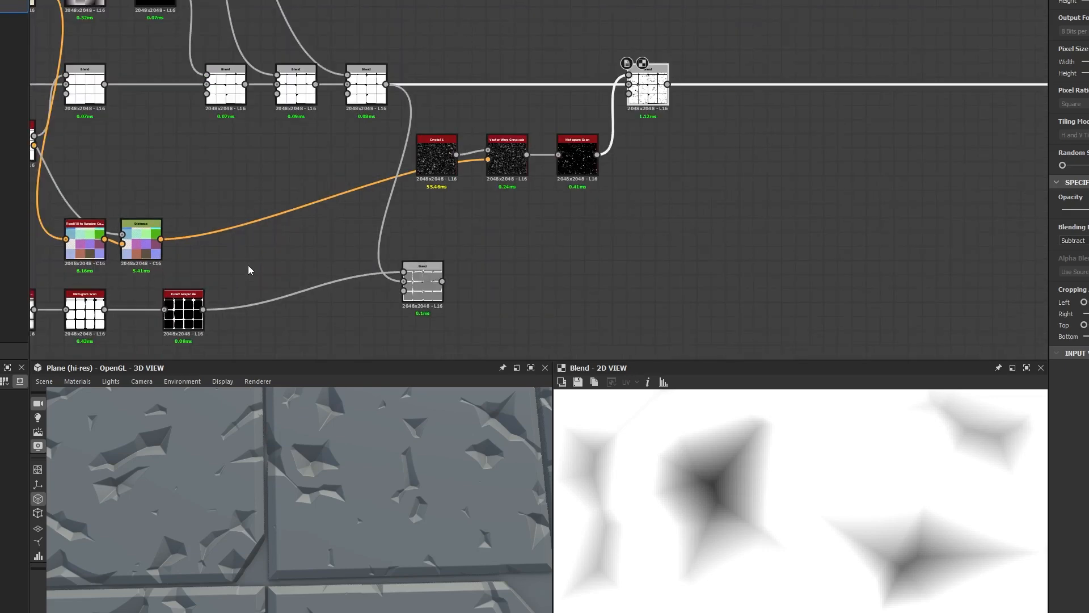
# Step: Preview the mask Blend again and vary the Histogram Scan's Position to widen and narrow the band along the tile edges
pyautogui.doubleClick(423, 280)
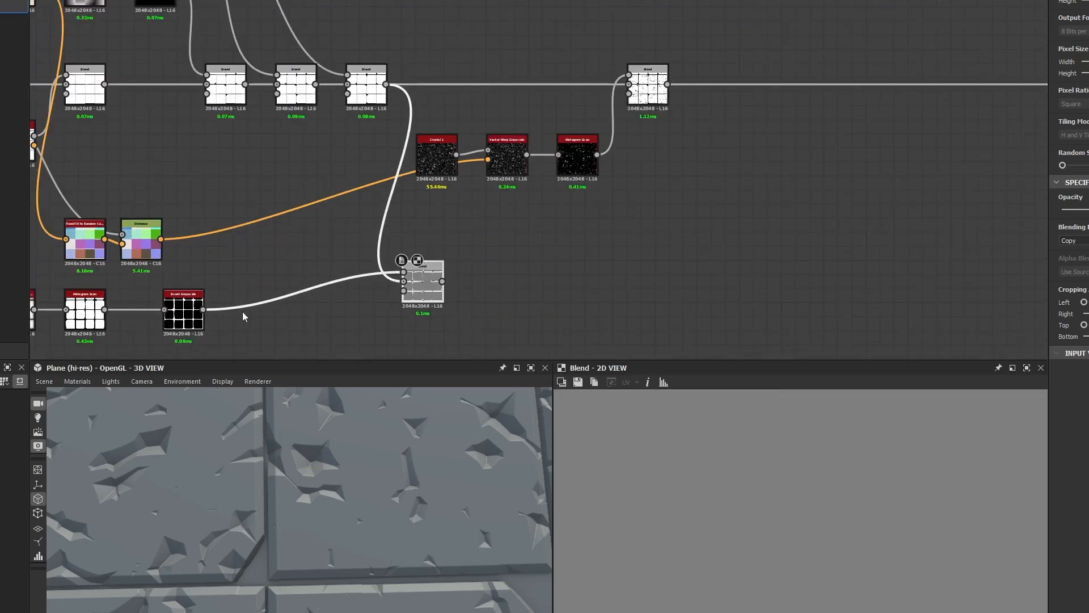
pyautogui.moveTo(260, 510); pyautogui.dragTo(404, 490)
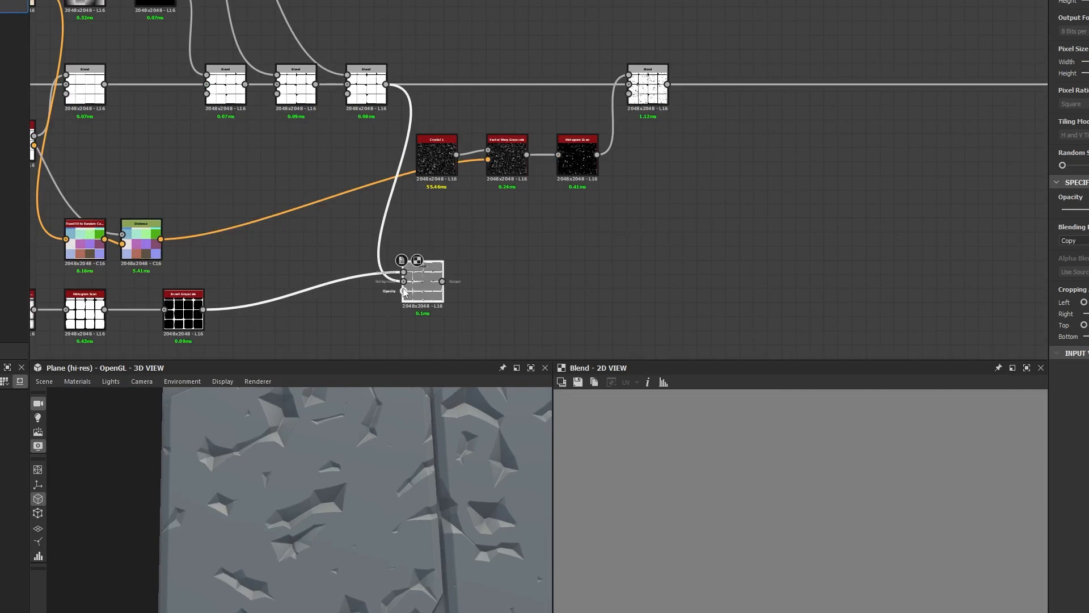
pyautogui.click(188, 330)
pyautogui.doubleClick(188, 334)
pyautogui.doubleClick(434, 295)
pyautogui.click(94, 324)
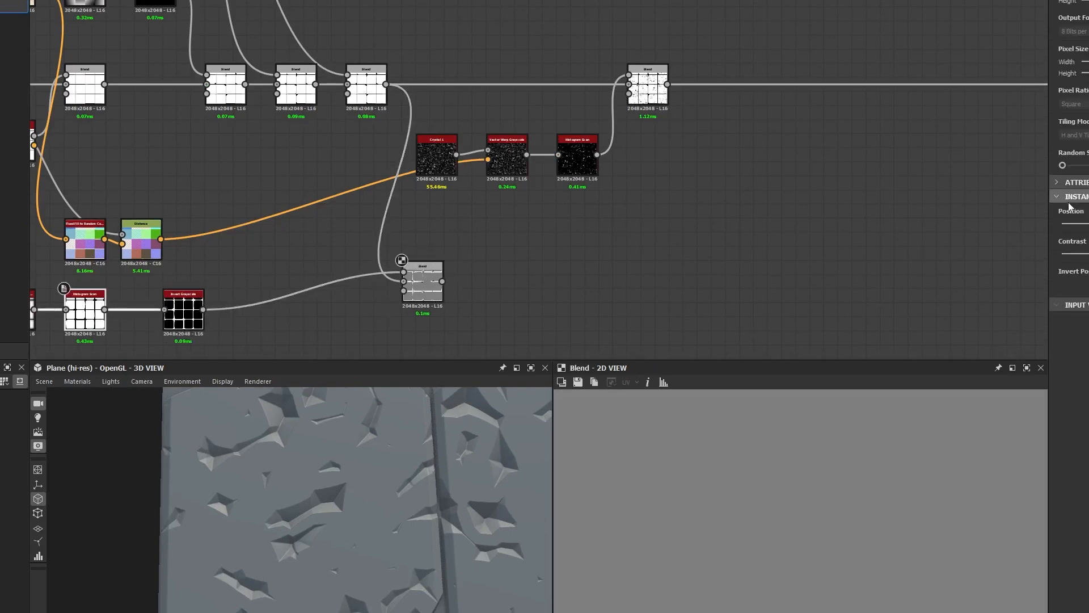
pyautogui.click(423, 271)
pyautogui.click(86, 309)
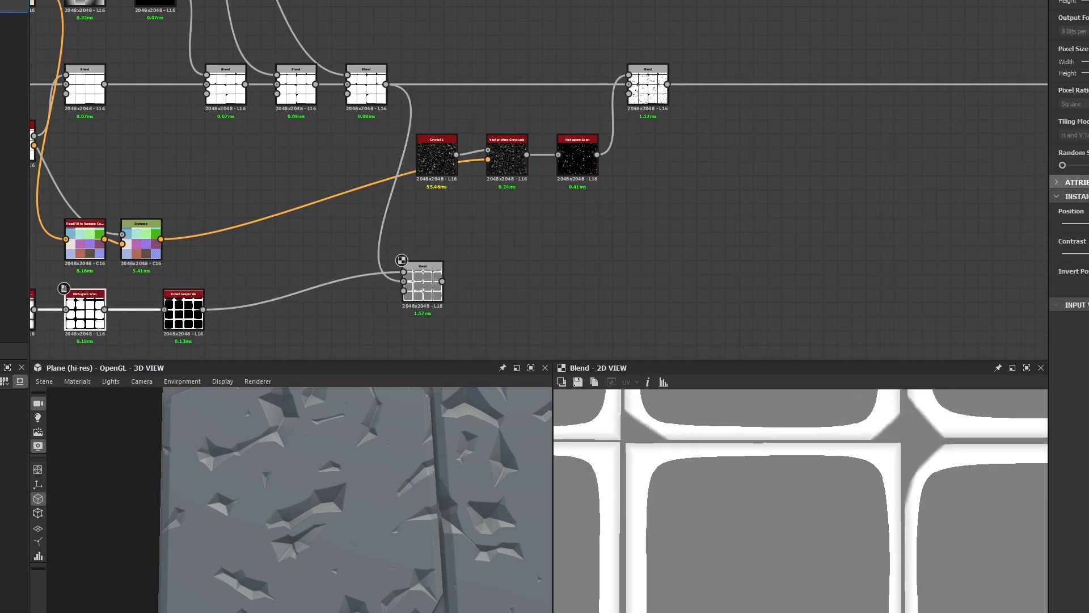
pyautogui.moveTo(1088, 223); pyautogui.dragTo(1088, 227)
# Step: Delete the test Blend, the Invert Grayscale and the Histogram Scan that follow the Non Uniform Blur Grayscale
pyautogui.moveTo(498, 273); pyautogui.dragTo(664, 198, button='middle')
pyautogui.moveTo(716, 193); pyautogui.dragTo(357, 310)
pyautogui.press('Delete')
pyautogui.click(255, 247)
pyautogui.press('Delete')
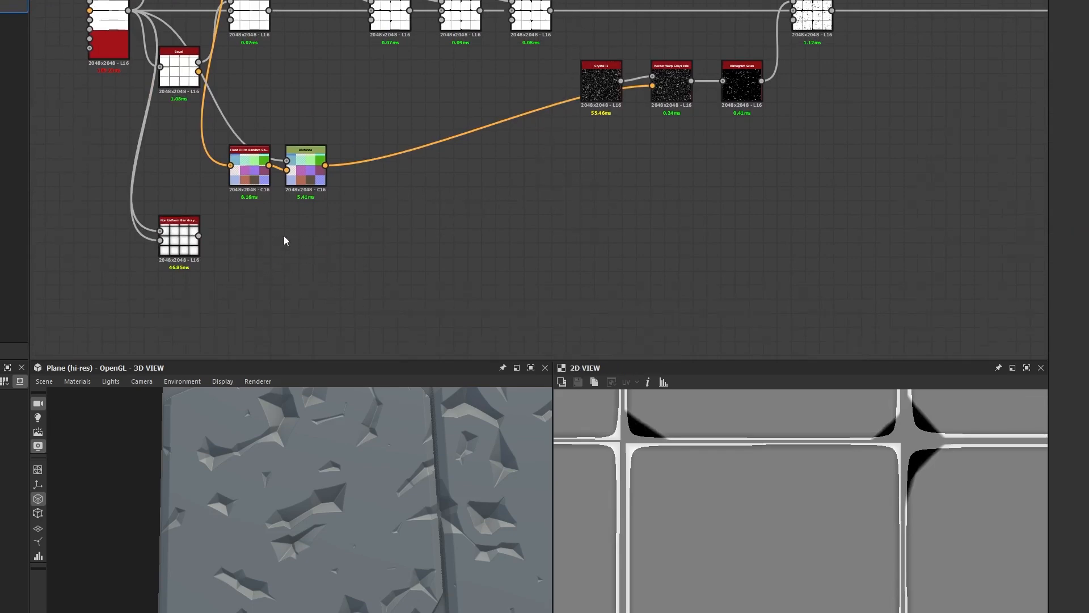
# Step: Add an Invert Grayscale node directly after the Non Uniform Blur Grayscale
pyautogui.scroll(3, 284, 236)
pyautogui.moveTo(284, 236); pyautogui.dragTo(581, 190, button='middle')
pyautogui.scroll(1, 506, 206)
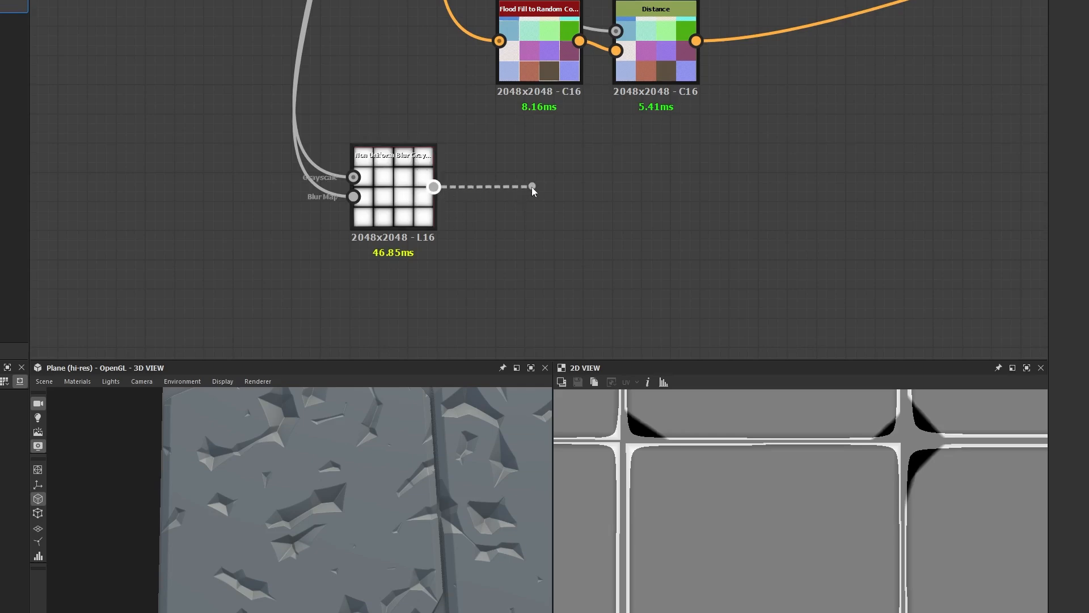
pyautogui.moveTo(532, 186); pyautogui.dragTo(532, 186)
pyautogui.write('invert')
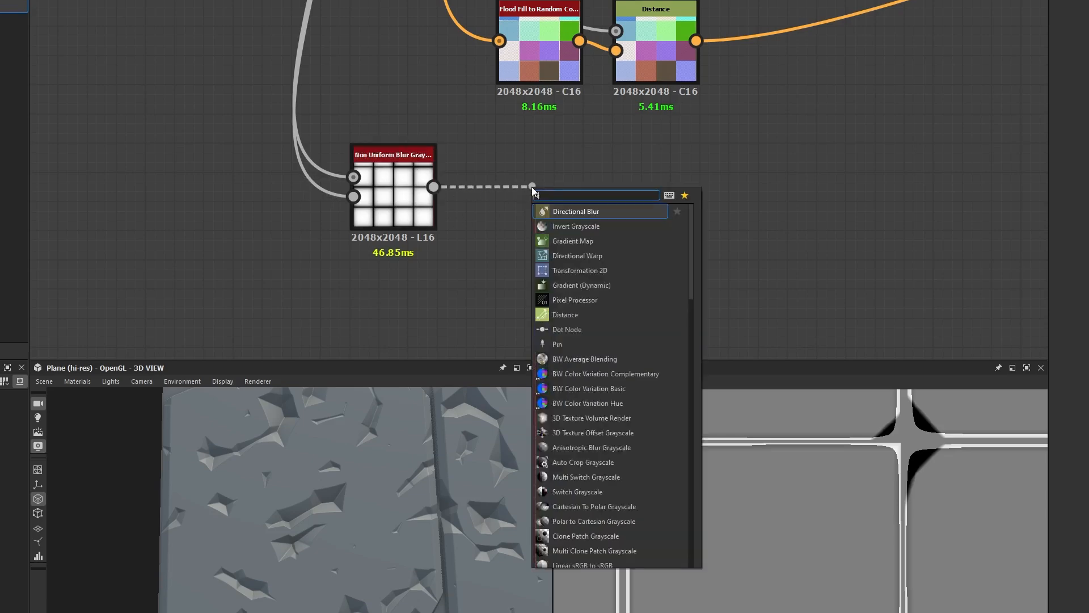
pyautogui.press('Return')
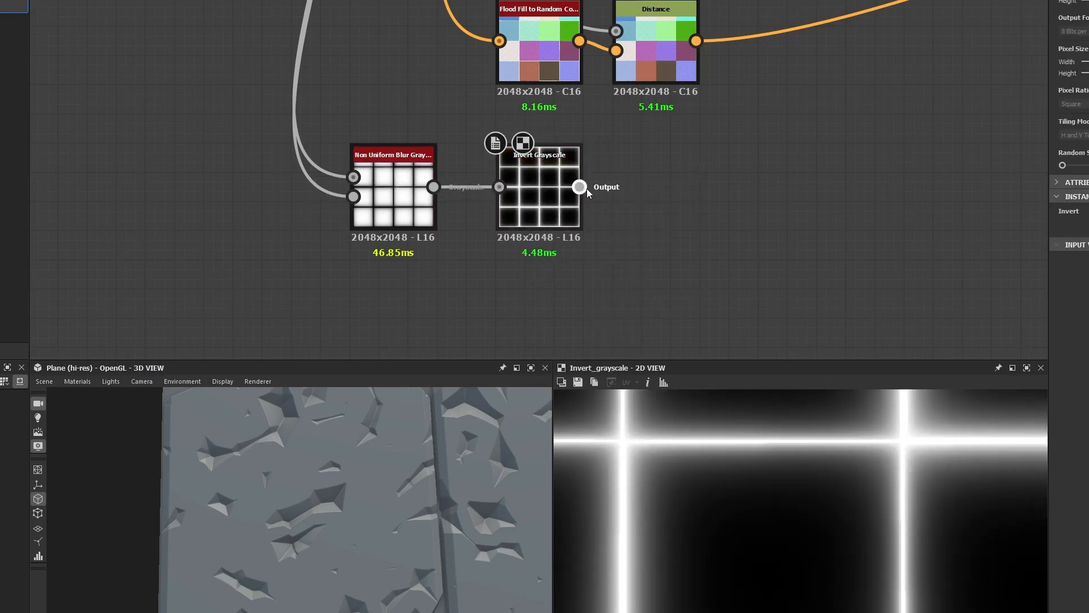
# Step: Add a Levels node after the new Invert Grayscale
pyautogui.moveTo(695, 128); pyautogui.dragTo(618, 238, button='middle')
pyautogui.moveTo(501, 299); pyautogui.dragTo(579, 298)
pyautogui.write('levels')
pyautogui.press('Return')
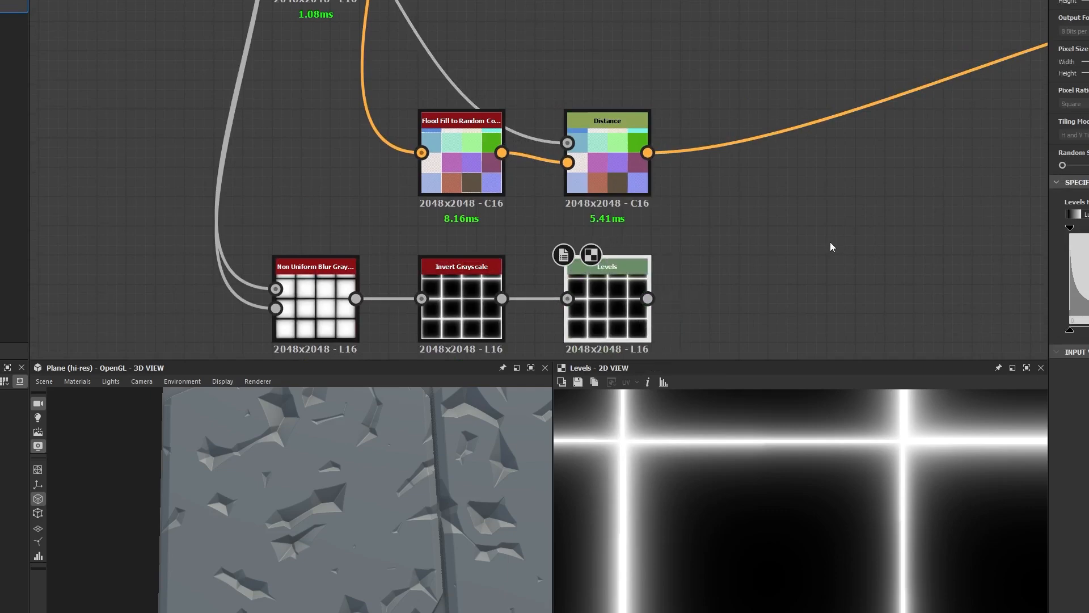
pyautogui.moveTo(828, 243); pyautogui.dragTo(822, 120, button='middle')
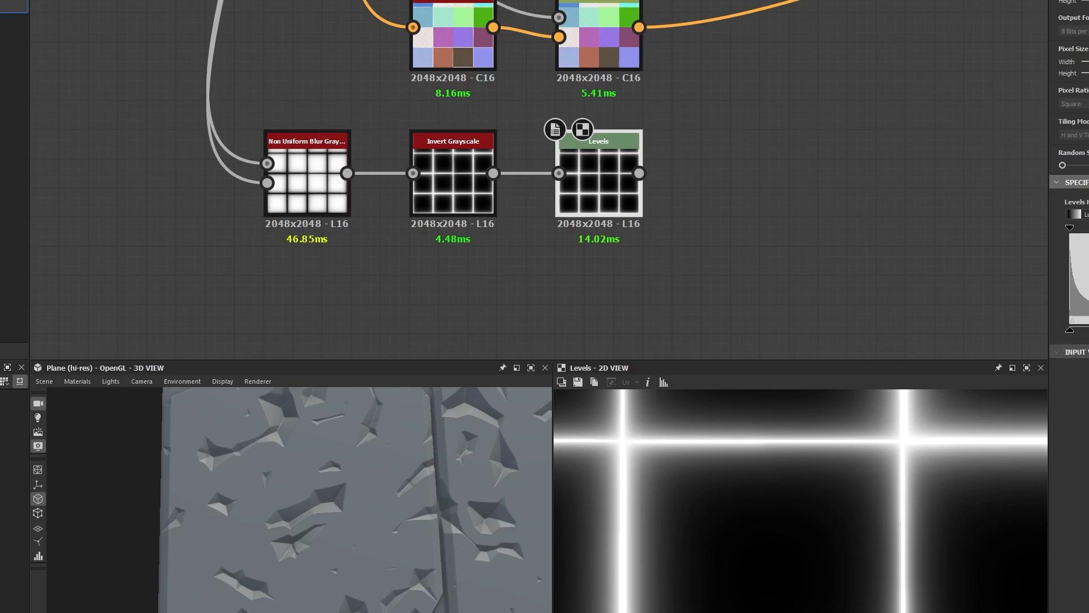
# Step: Try out the Levels histogram handles, raising the black point to confine the gradient to the tile edges
pyautogui.click(1088, 182)
pyautogui.moveTo(1069, 228); pyautogui.dragTo(1088, 229)
pyautogui.moveTo(635, 436); pyautogui.dragTo(675, 489, button='middle')
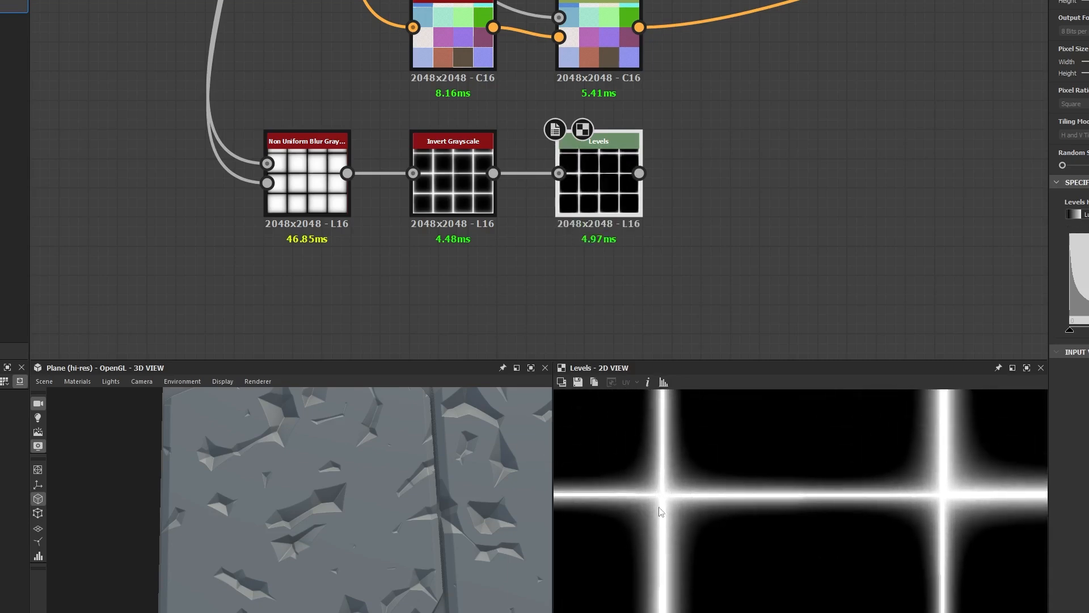
pyautogui.moveTo(1088, 228); pyautogui.dragTo(997, 261)
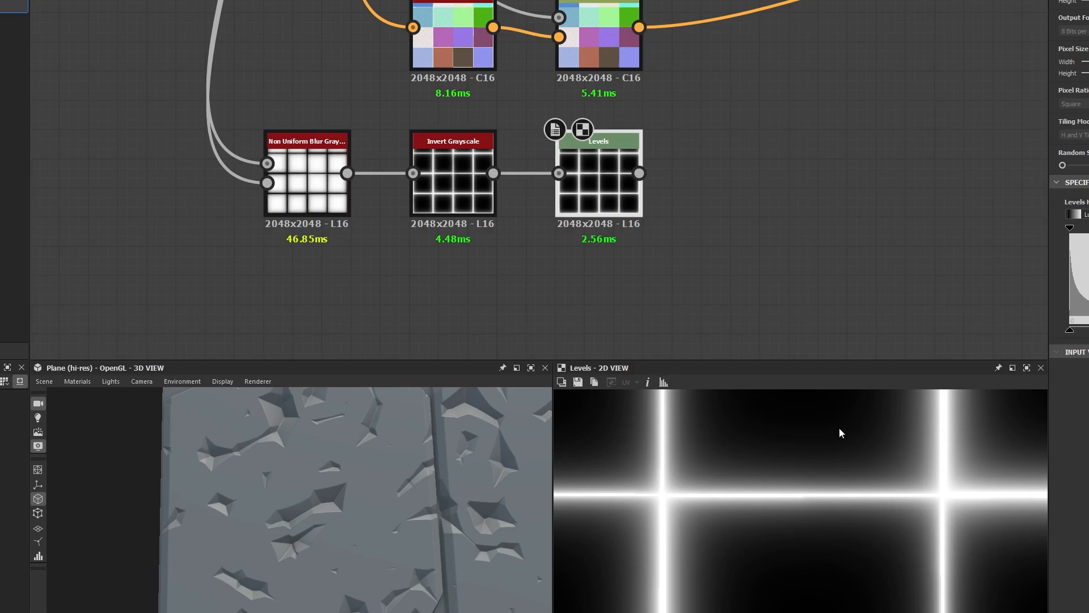
pyautogui.moveTo(1088, 228); pyautogui.dragTo(1088, 228)
pyautogui.moveTo(1088, 330)
pyautogui.mouseDown()
pyautogui.moveTo(1070, 330)
pyautogui.moveTo(1088, 330)
pyautogui.mouseUp()
pyautogui.moveTo(1070, 228); pyautogui.dragTo(1088, 228)
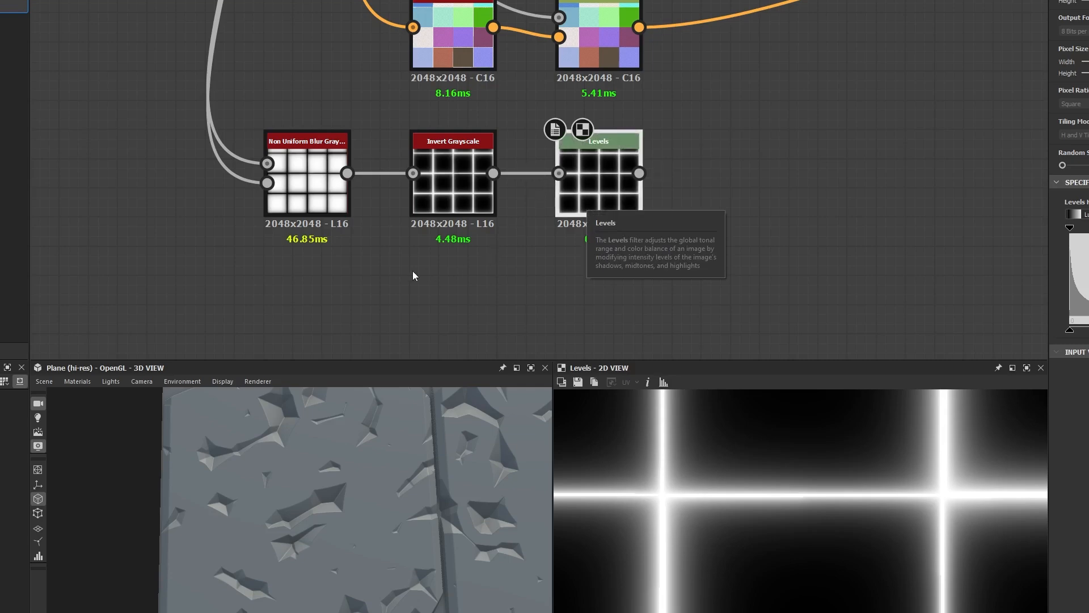
# Step: Examine the edge gradients in the Levels output and its place in the node chain
pyautogui.moveTo(433, 258); pyautogui.dragTo(448, 212, button='middle')
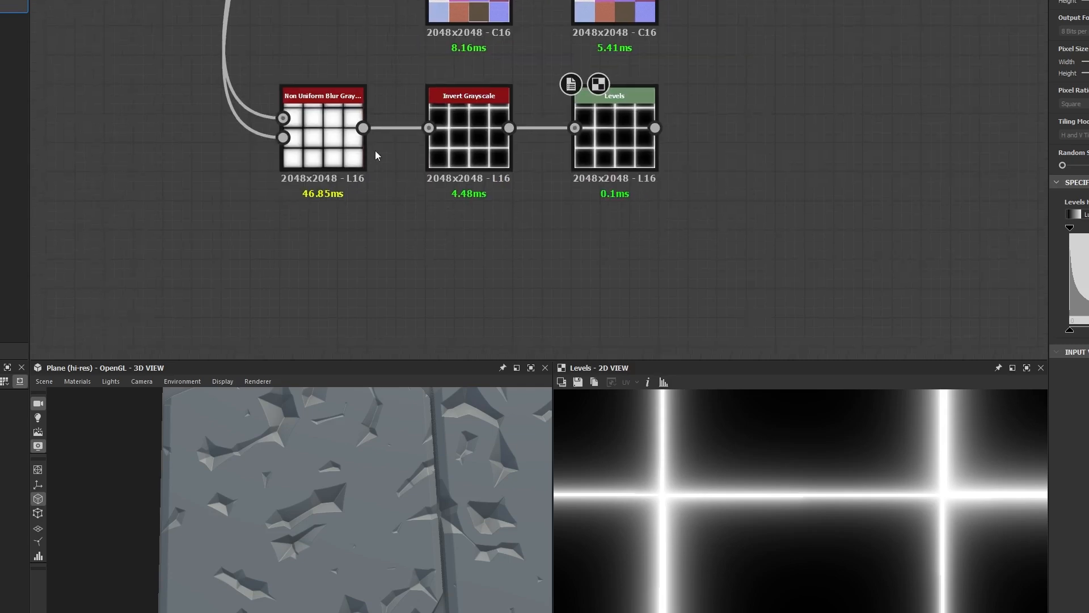
pyautogui.click(619, 142)
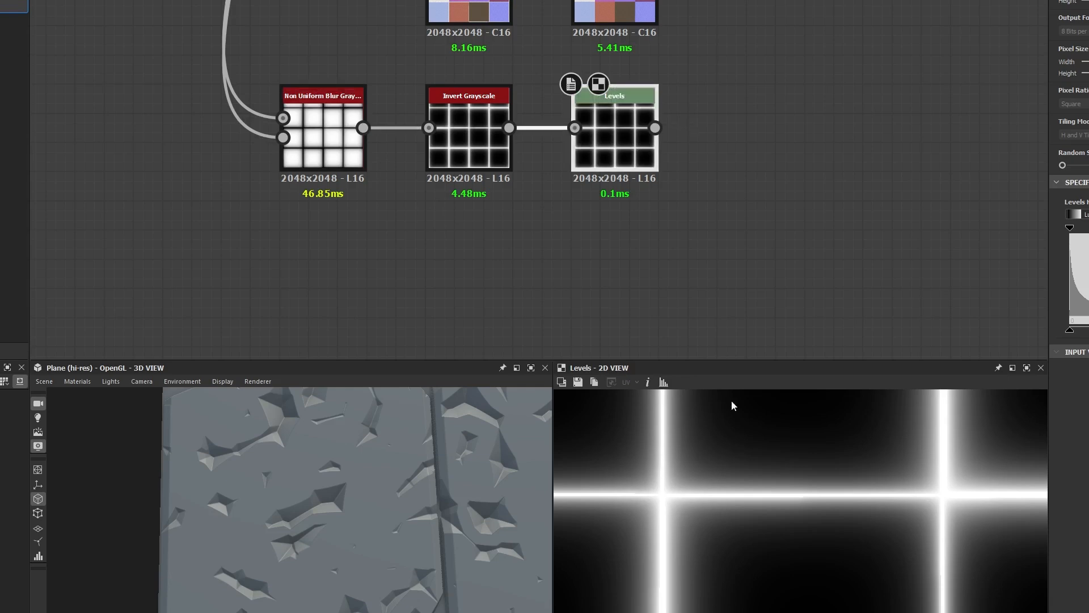
pyautogui.scroll(-3, 670, 471)
pyautogui.moveTo(953, 88); pyautogui.dragTo(634, 244, button='middle')
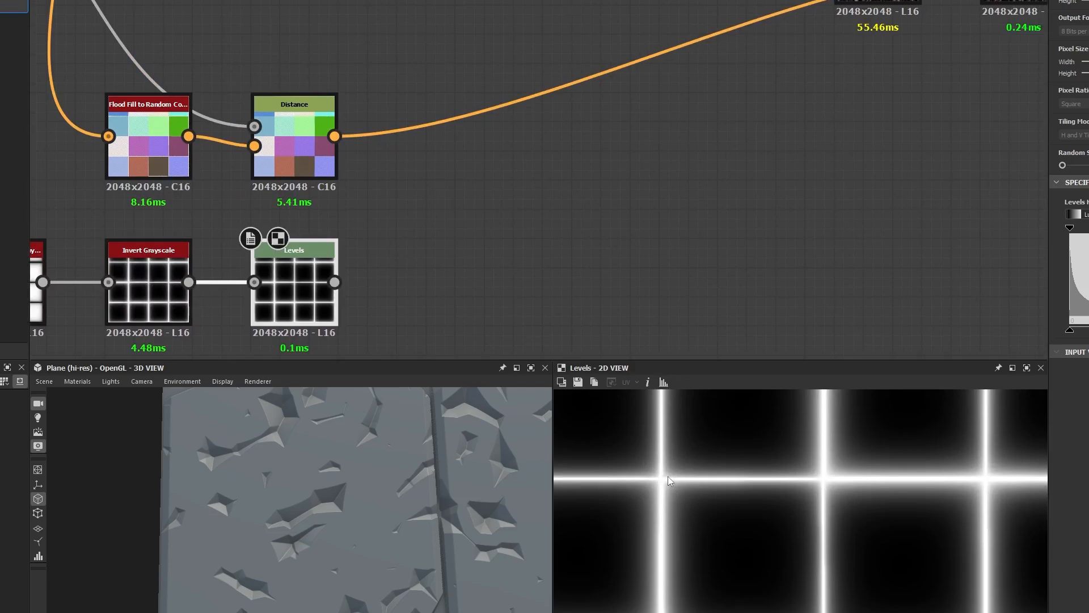
pyautogui.scroll(-3, 548, 227)
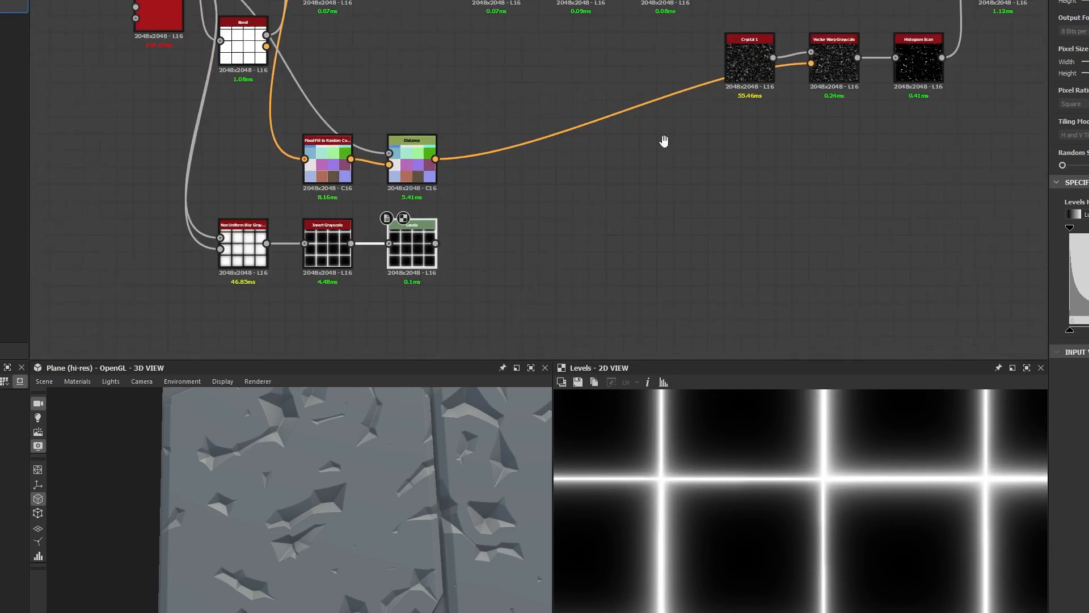
# Step: Display the Blend node that subtracts the Histogram Scan from the tiles in the 2D view
pyautogui.moveTo(663, 141); pyautogui.dragTo(435, 208, button='middle')
pyautogui.scroll(5, 692, 114)
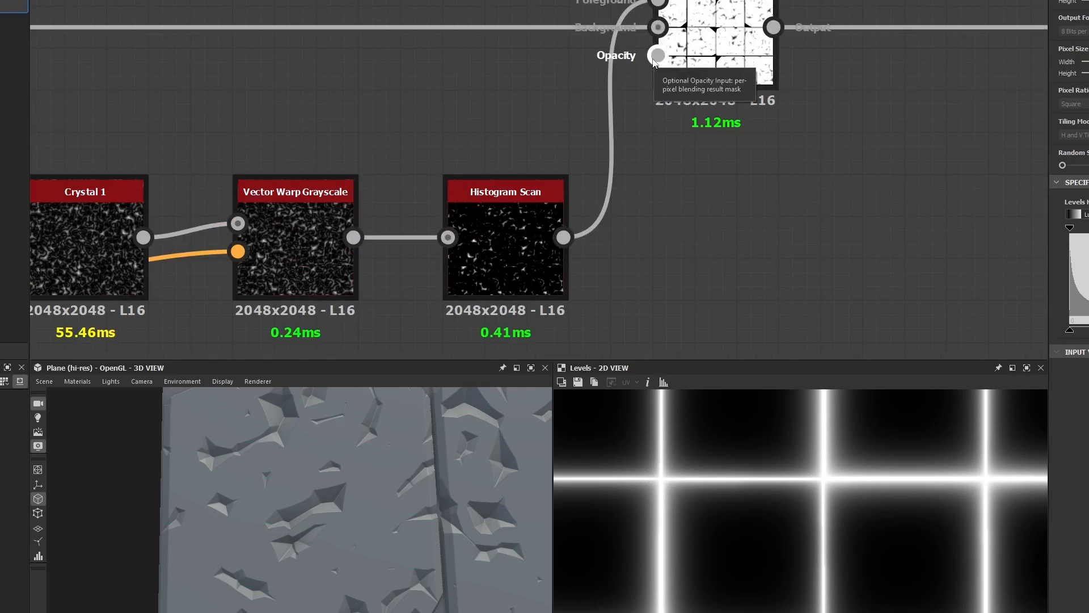
pyautogui.moveTo(655, 61); pyautogui.dragTo(578, 203, button='middle')
pyautogui.click(647, 176)
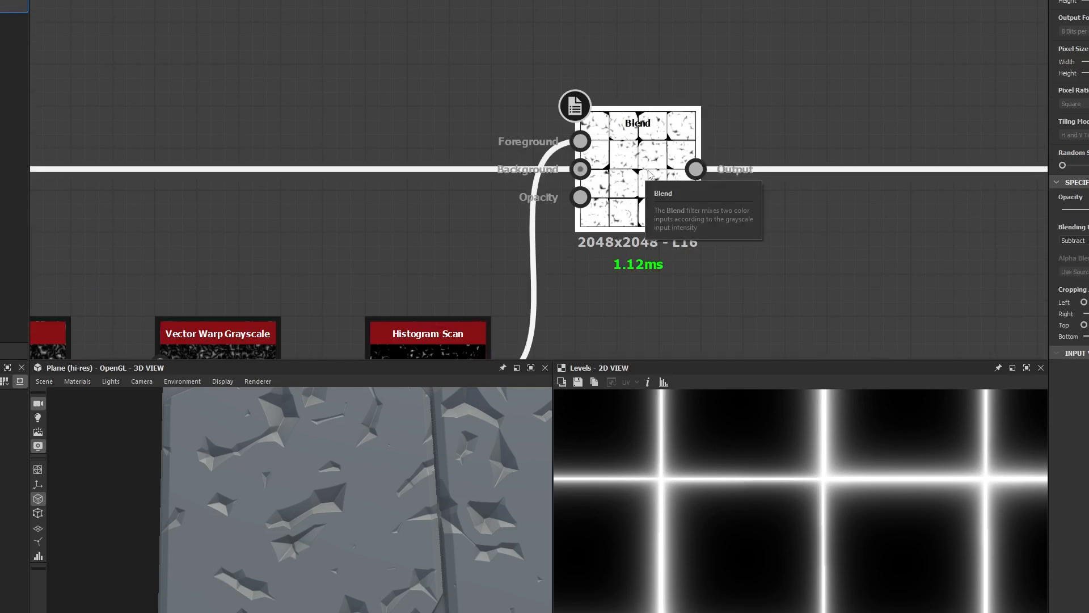
pyautogui.doubleClick(590, 196)
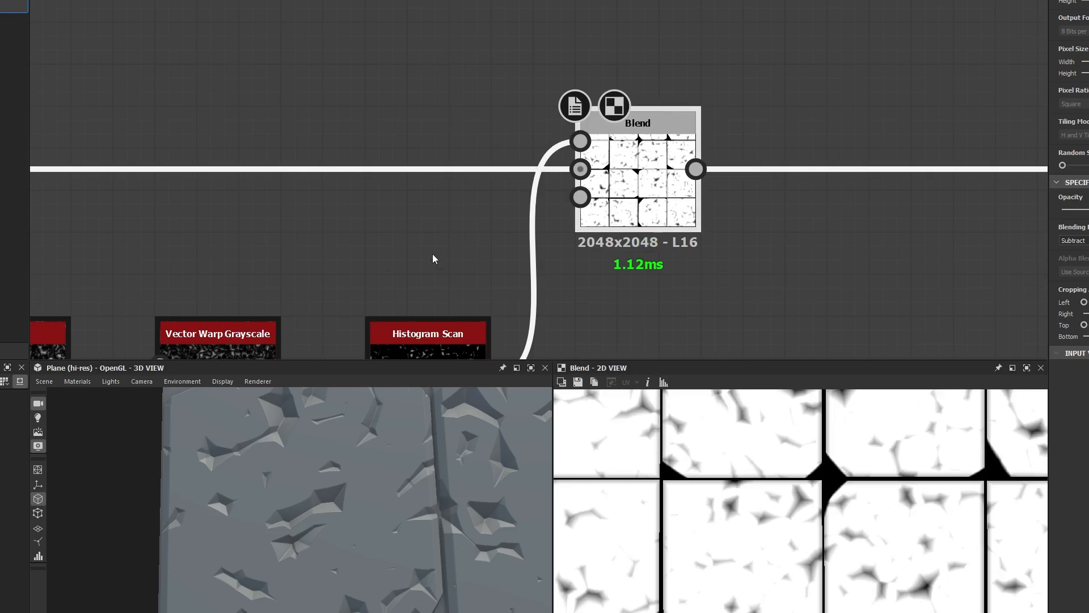
# Step: Connect the output of the Levels node to the Opacity input of the Blend node fed by the Histogram Scan
pyautogui.scroll(-2, 406, 224)
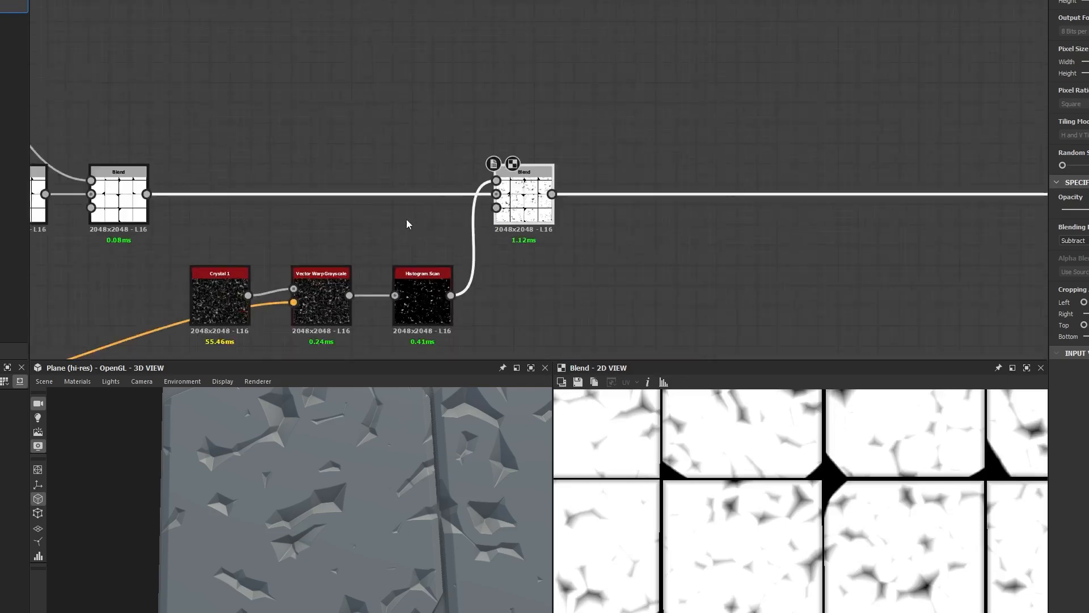
pyautogui.moveTo(407, 224); pyautogui.dragTo(567, 34, button='middle')
pyautogui.moveTo(307, 310); pyautogui.dragTo(610, 212, button='middle')
pyautogui.doubleClick(299, 256)
pyautogui.moveTo(429, 169); pyautogui.dragTo(397, 184, button='middle')
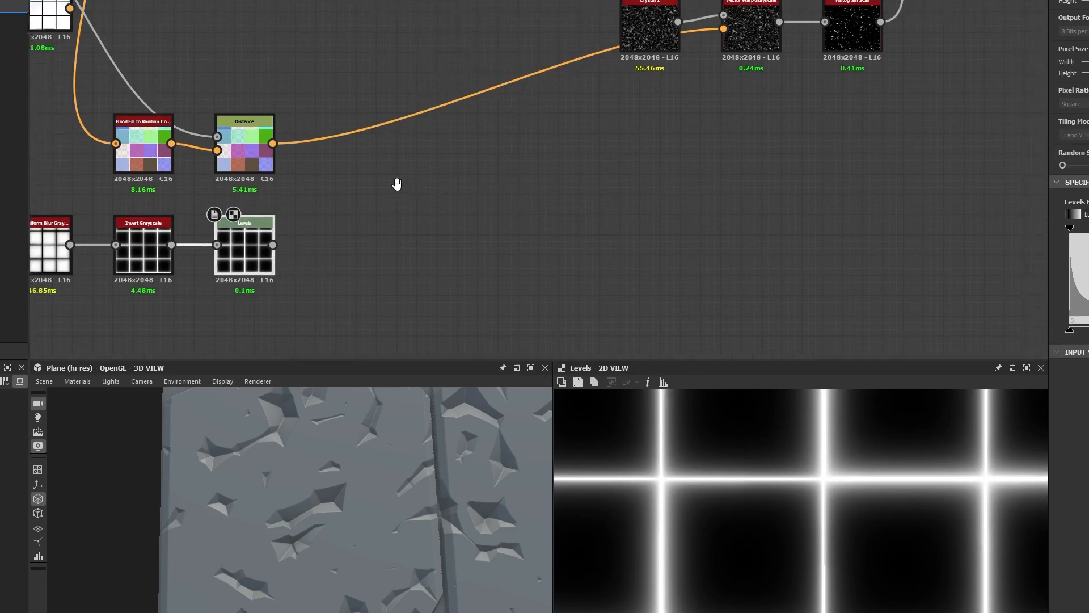
pyautogui.scroll(-1, 397, 184)
pyautogui.moveTo(234, 253); pyautogui.dragTo(792, 5)
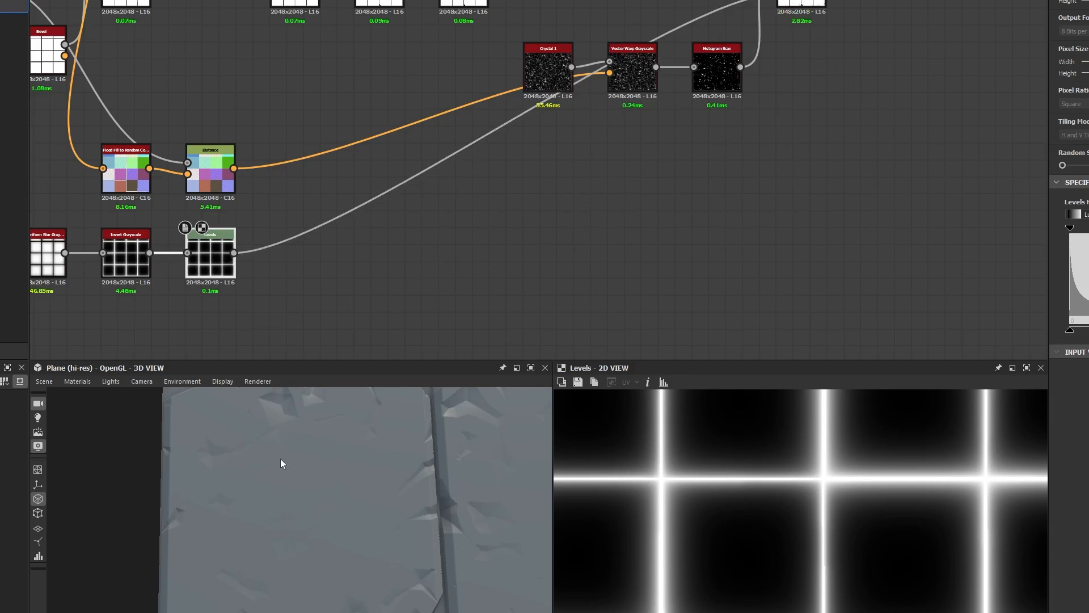
# Step: Examine the masked damage along the tile edges in 3D and the gradient of the Levels mask in 2D
pyautogui.moveTo(352, 479); pyautogui.dragTo(249, 482, button='middle')
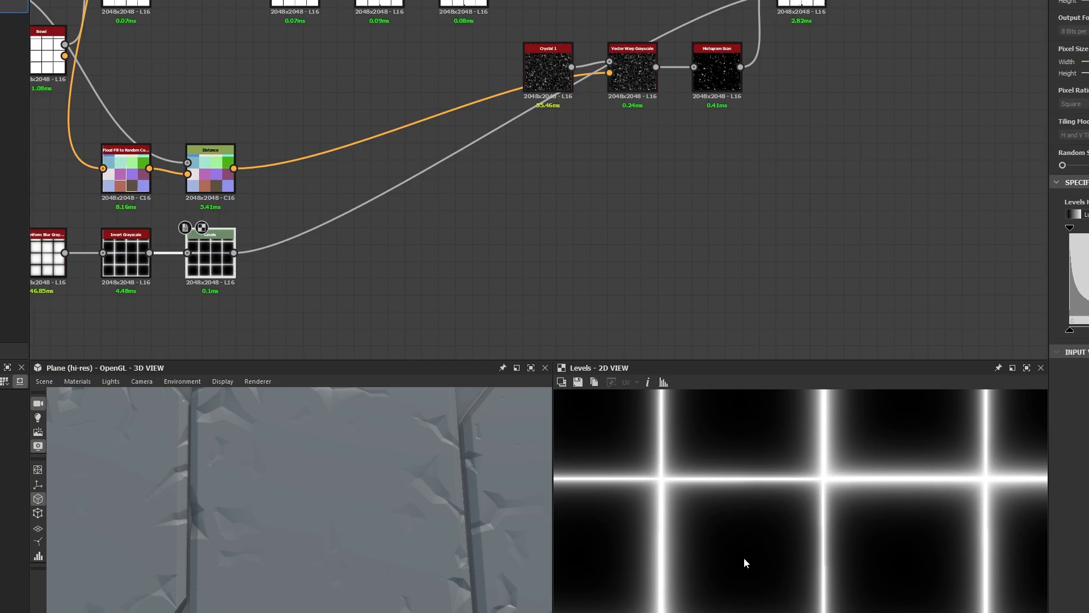
pyautogui.scroll(3, 692, 503)
pyautogui.scroll(2, 655, 491)
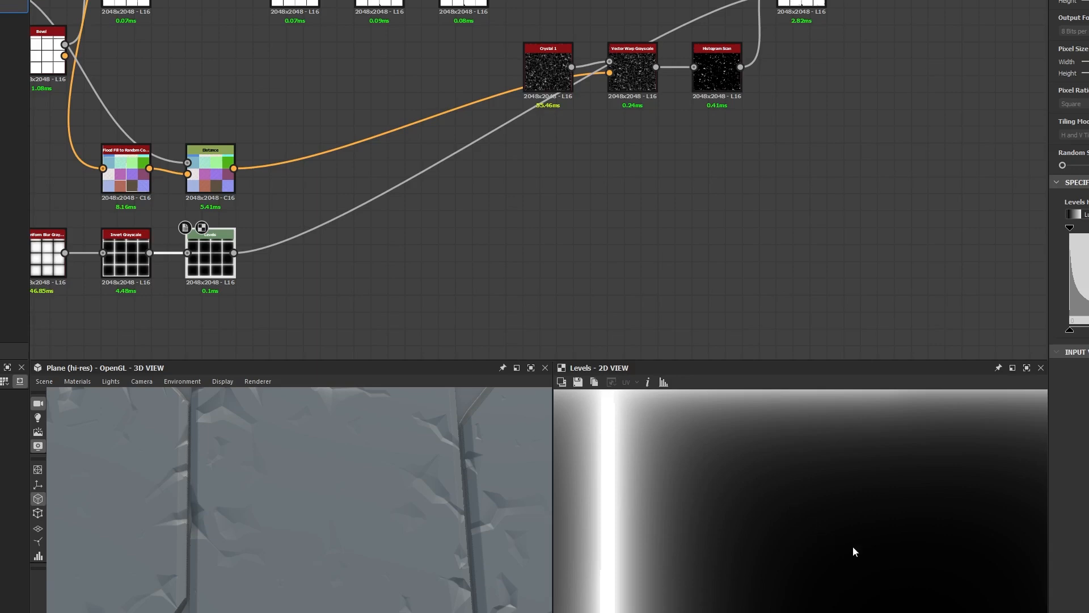
pyautogui.moveTo(925, 595); pyautogui.dragTo(736, 545, button='middle')
pyautogui.scroll(-2, 749, 547)
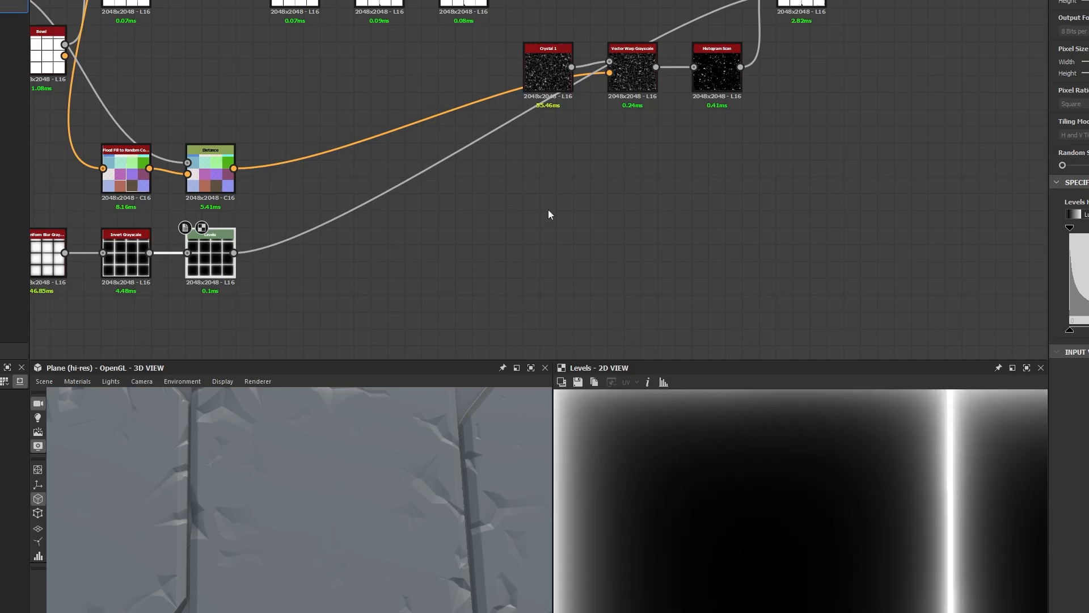
# Step: Disable and re-enable the masked Blend node to compare the surface, and inspect the edge damage up close in 3D
pyautogui.moveTo(741, 81); pyautogui.dragTo(661, 180, button='middle')
pyautogui.click(699, 92)
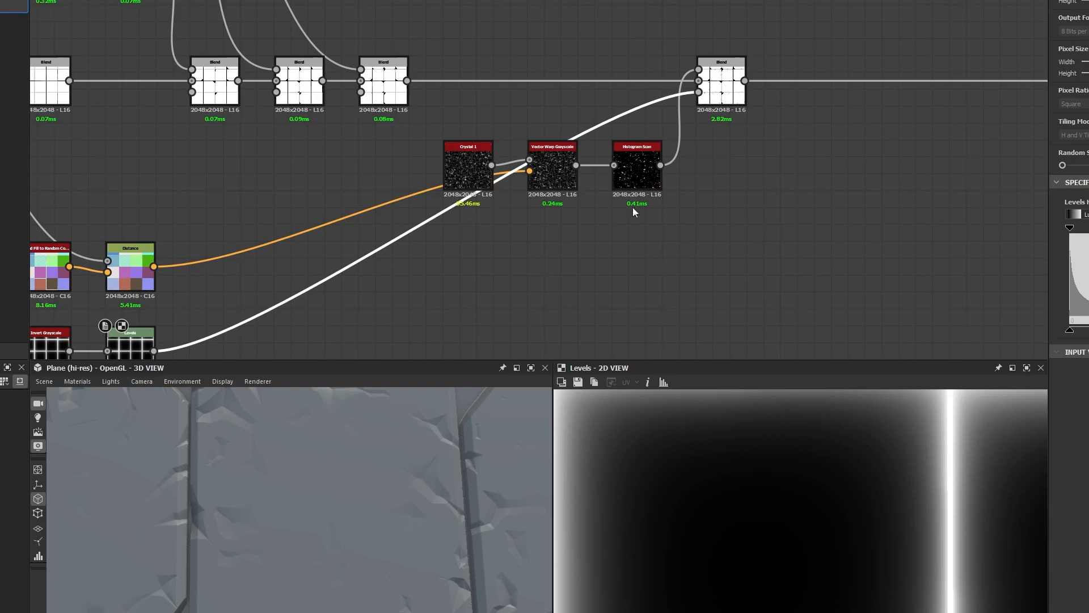
pyautogui.click(737, 97)
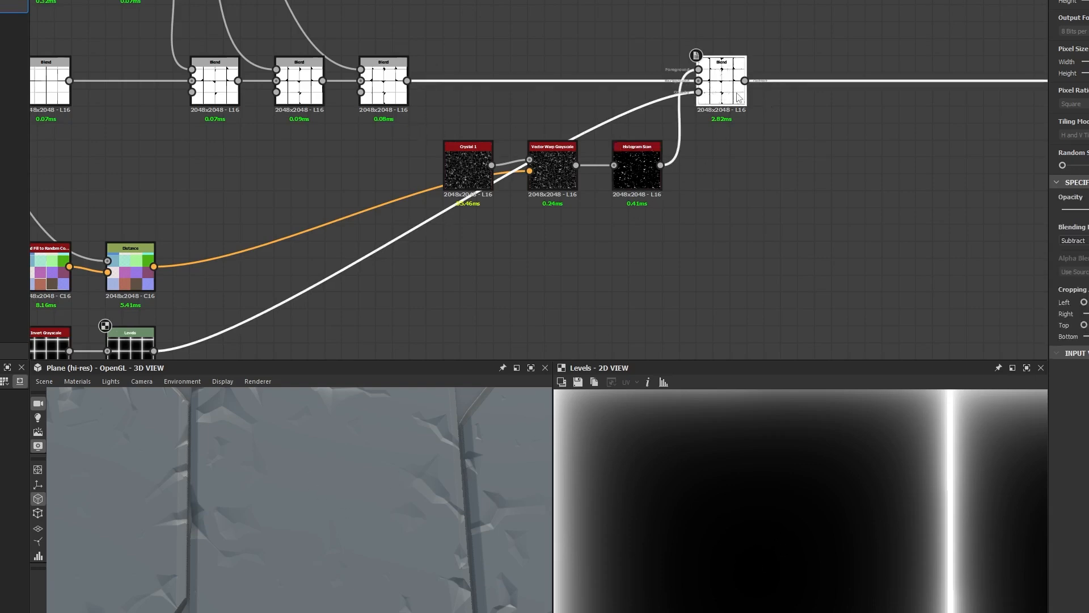
pyautogui.hotkey('ctrl', 'b')
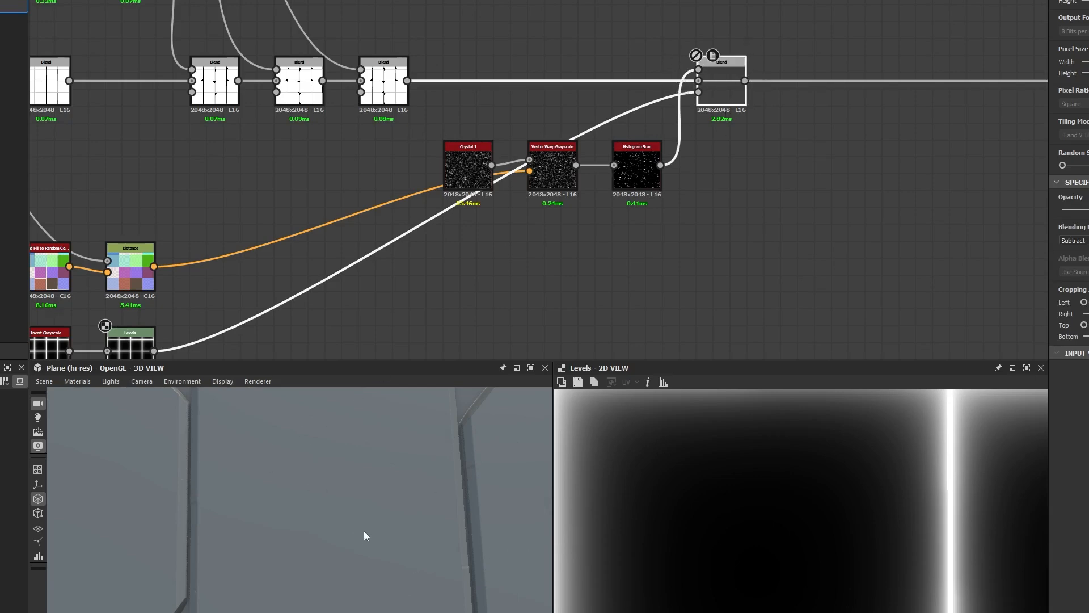
pyautogui.hotkey('ctrl', 'b')
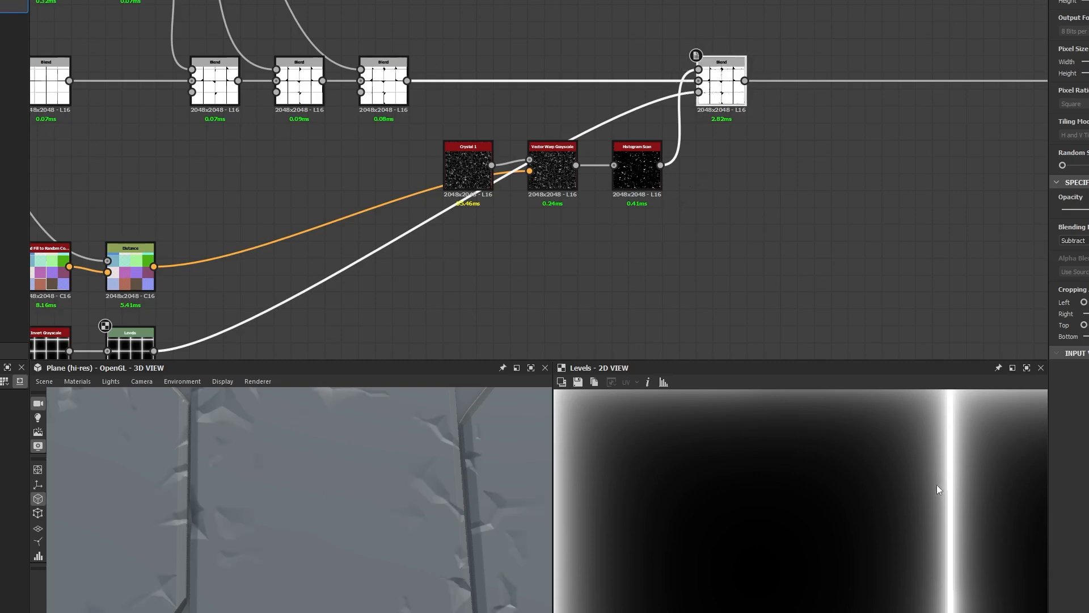
pyautogui.moveTo(454, 447); pyautogui.dragTo(302, 496)
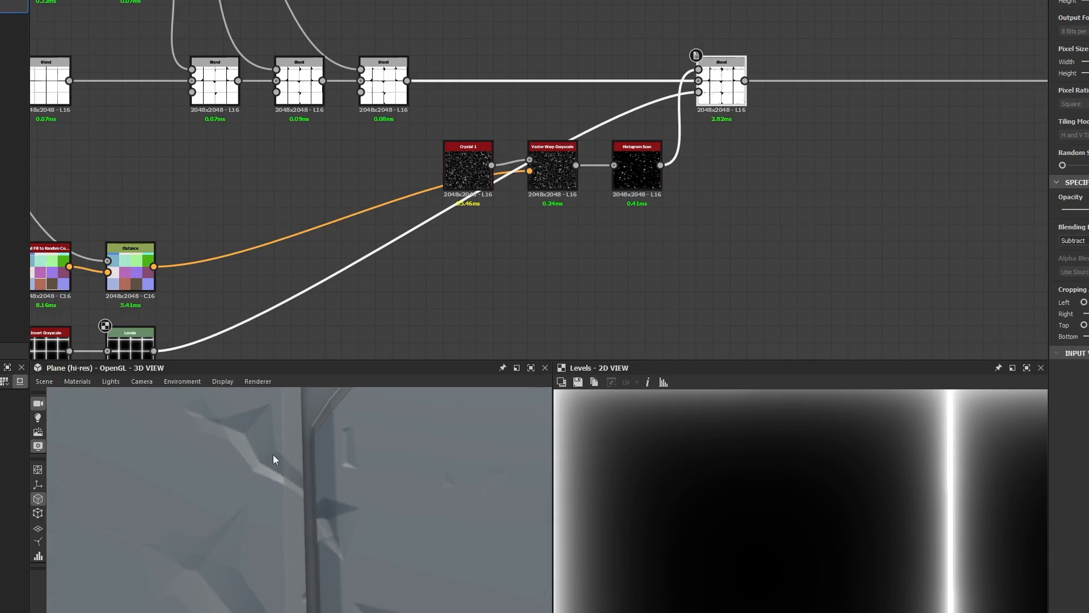
pyautogui.moveTo(274, 455); pyautogui.dragTo(366, 508)
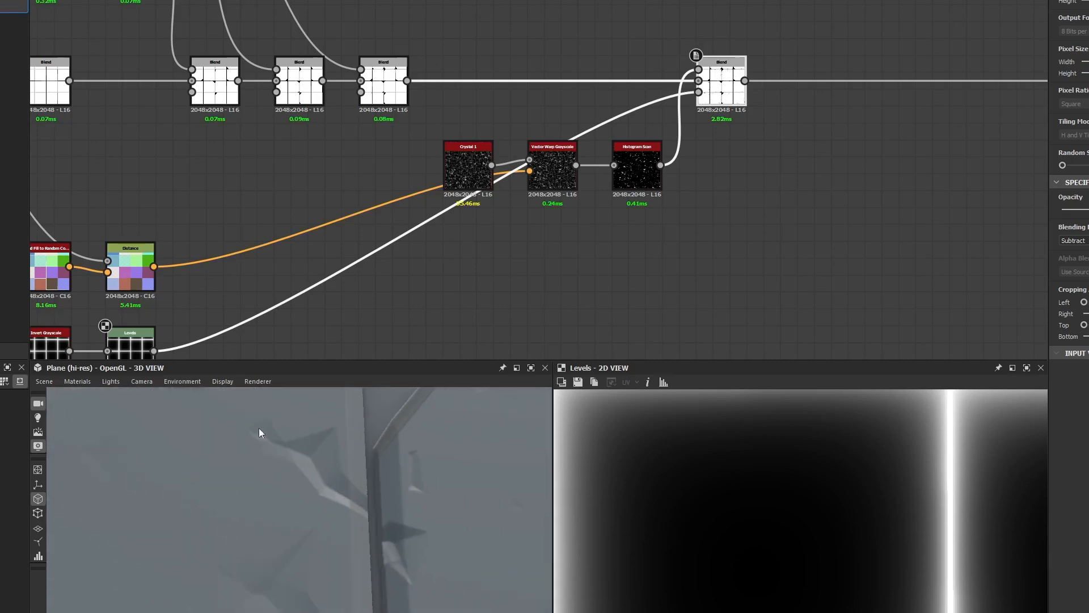
# Step: Add a Dot node on the Levels-to-Blend link and place it level with Levels, below the Histogram Scan
pyautogui.moveTo(247, 293); pyautogui.dragTo(379, 201, button='middle')
pyautogui.click(261, 259)
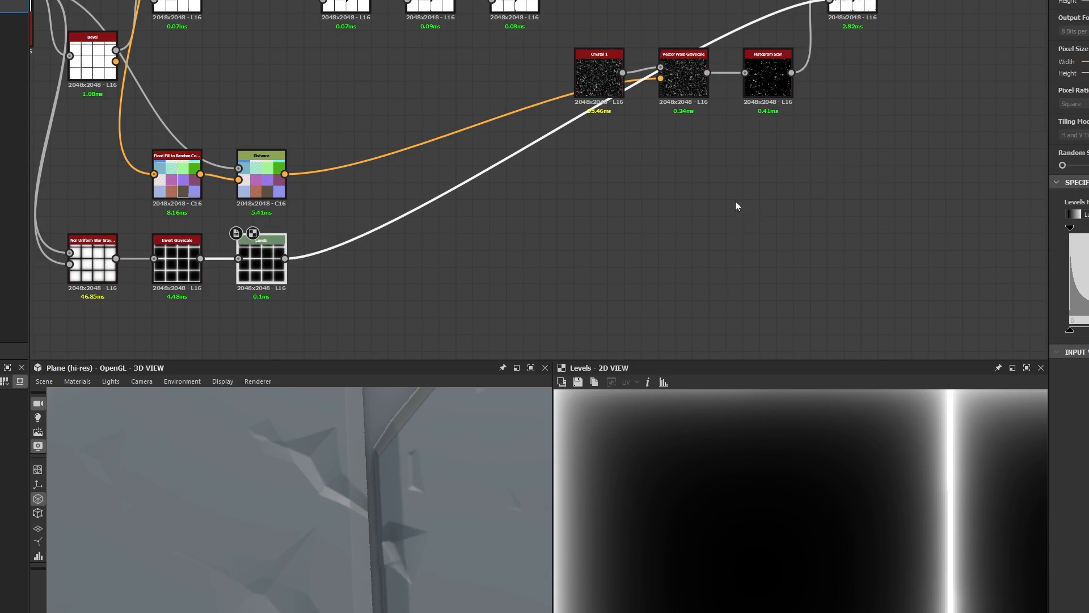
pyautogui.moveTo(736, 205); pyautogui.dragTo(703, 265, button='middle')
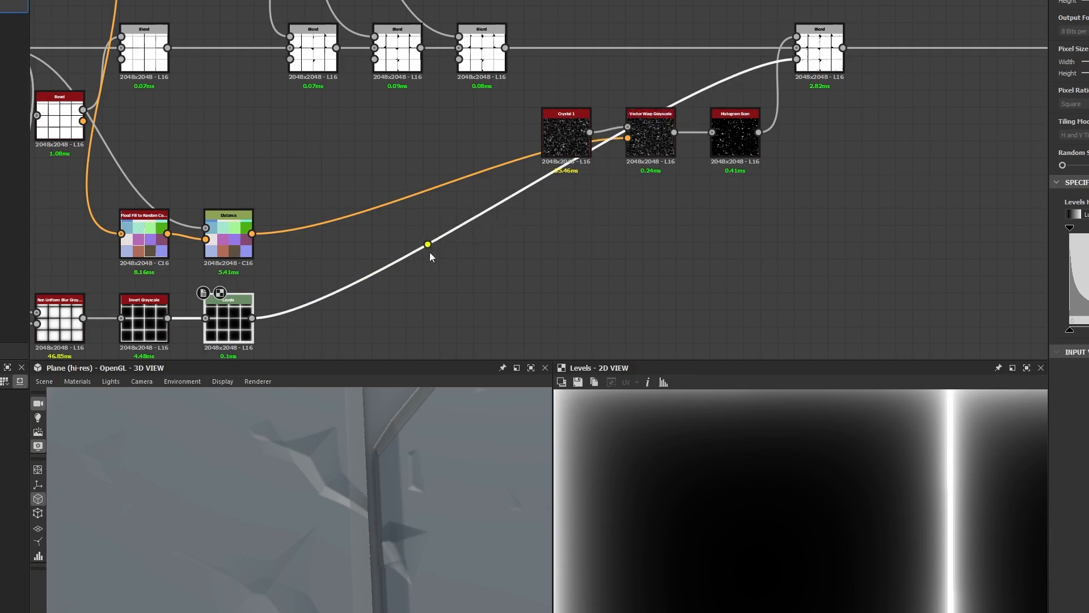
pyautogui.doubleClick(440, 239)
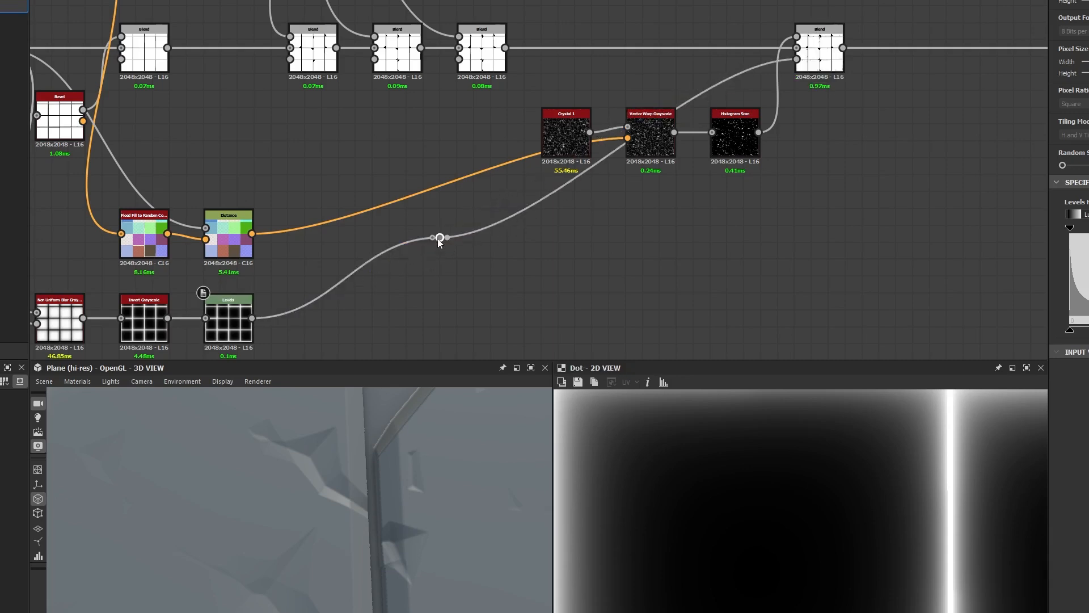
pyautogui.moveTo(439, 242); pyautogui.dragTo(740, 323)
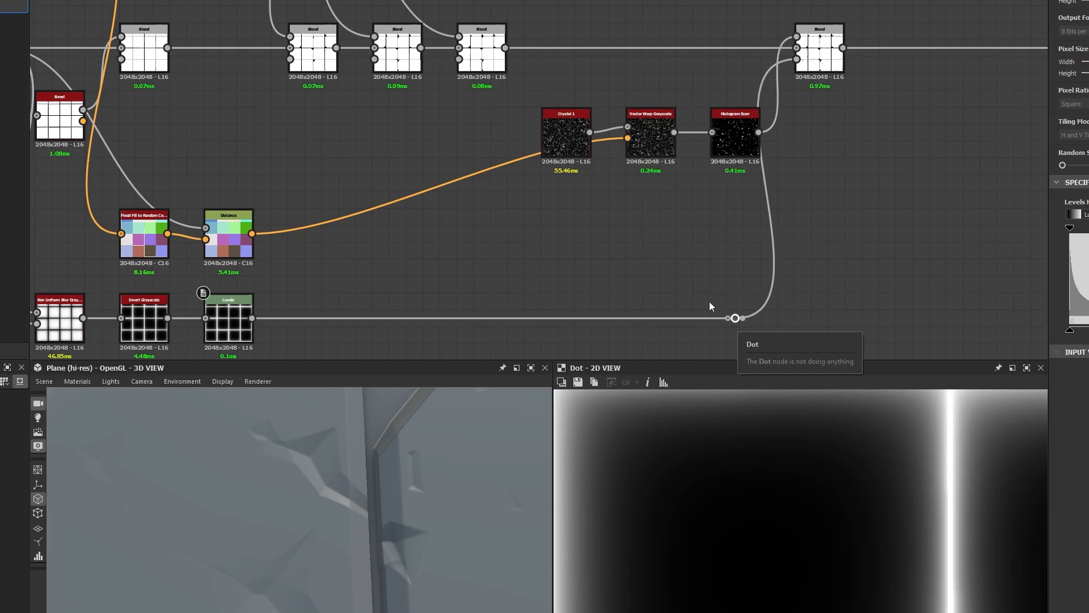
pyautogui.moveTo(735, 321); pyautogui.dragTo(590, 224)
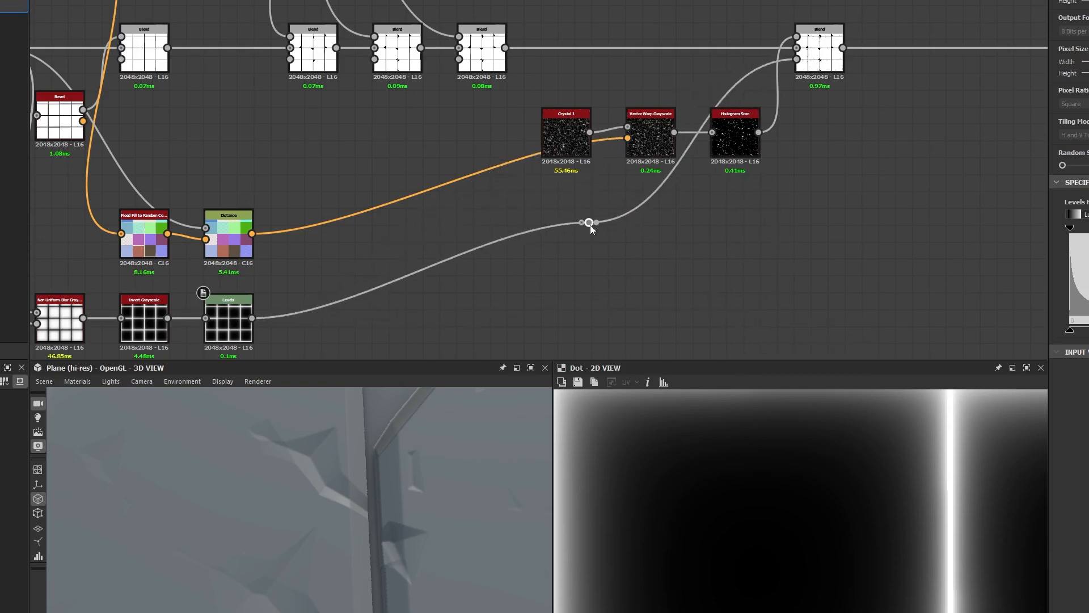
pyautogui.hotkey('ctrl', 'z')
pyautogui.press('Delete')
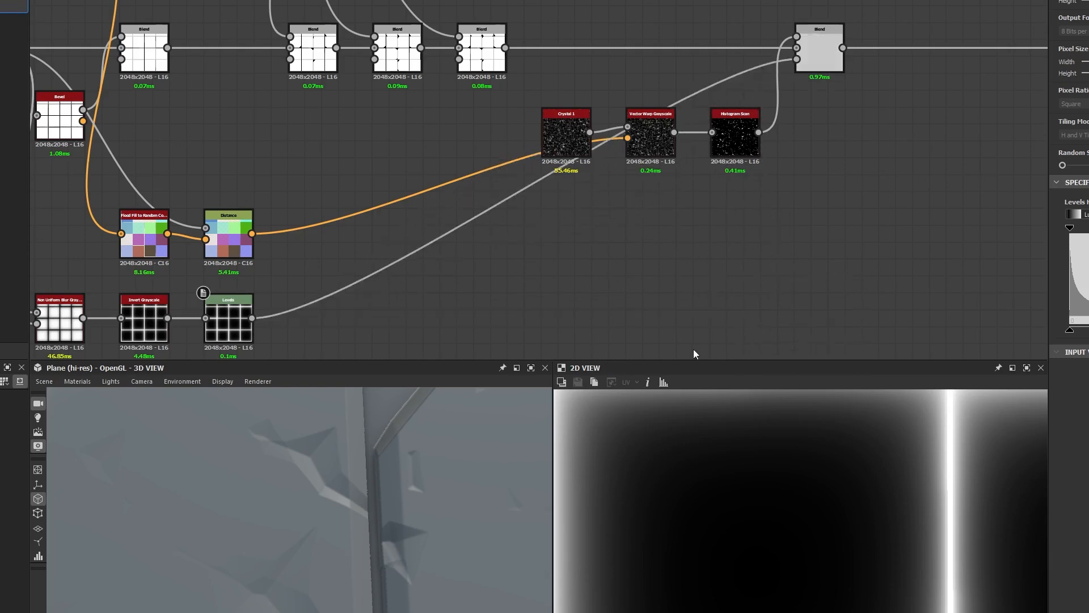
pyautogui.hotkey('ctrl', 'z')
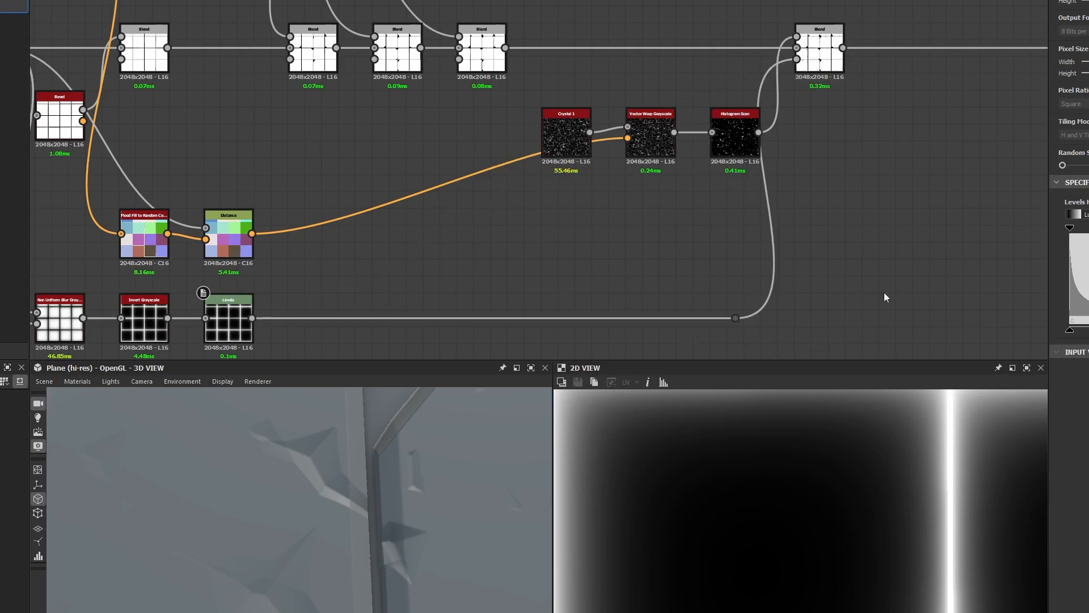
pyautogui.moveTo(884, 291); pyautogui.dragTo(669, 349)
pyautogui.press('Delete')
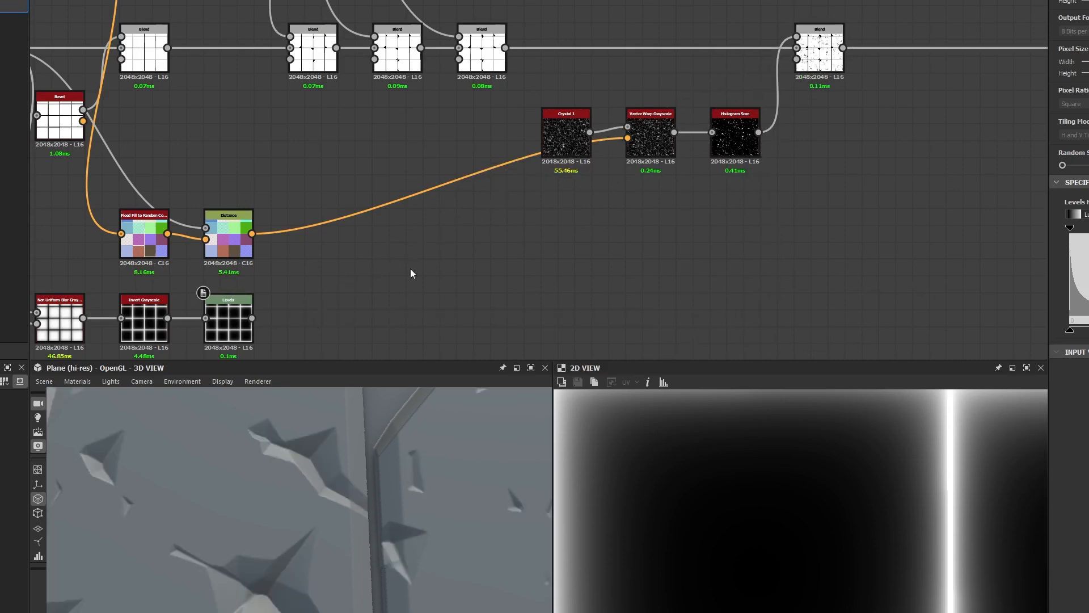
pyautogui.hotkey('ctrl', 'z')
pyautogui.moveTo(824, 272); pyautogui.dragTo(655, 336)
pyautogui.press('Delete')
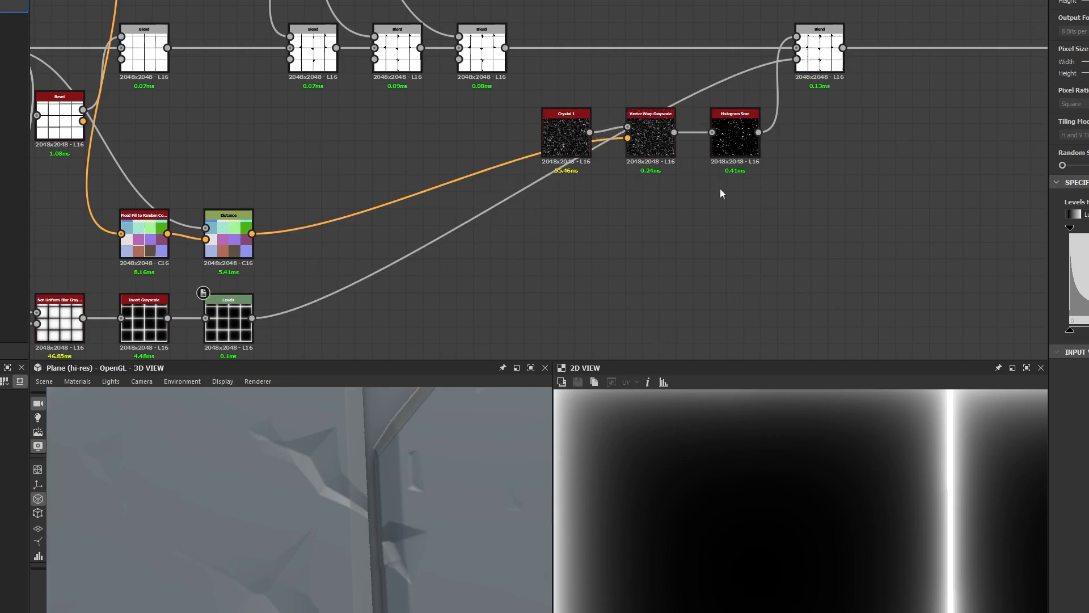
pyautogui.hotkey('ctrl', 'z')
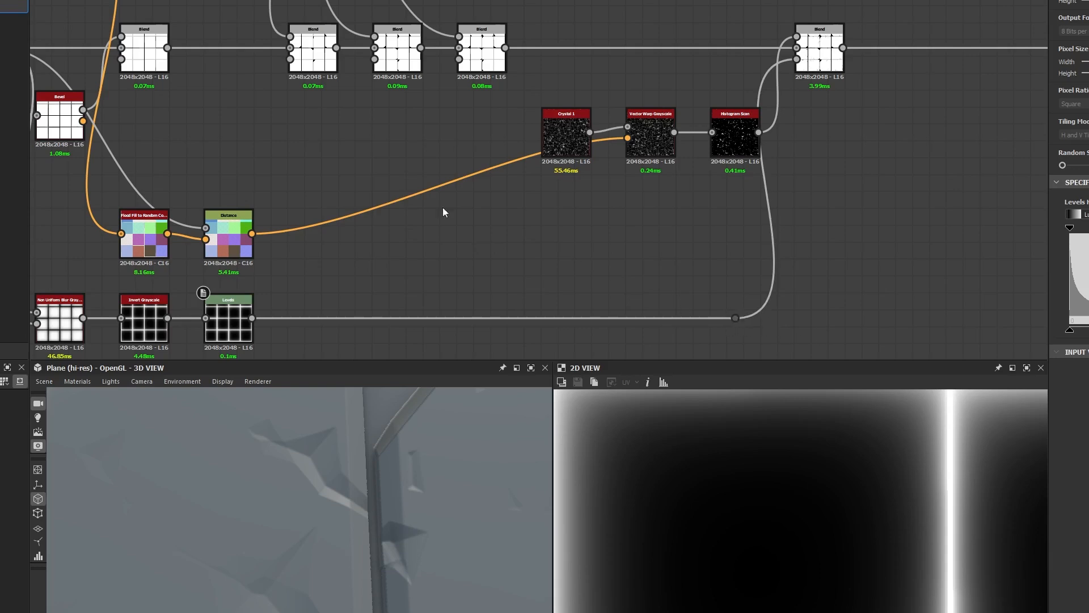
# Step: Add a Dot node on the link from Distance to Vector Warp Grayscale and place it level with Distance, below Crystal 1
pyautogui.doubleClick(430, 192)
pyautogui.moveTo(432, 195); pyautogui.dragTo(568, 238)
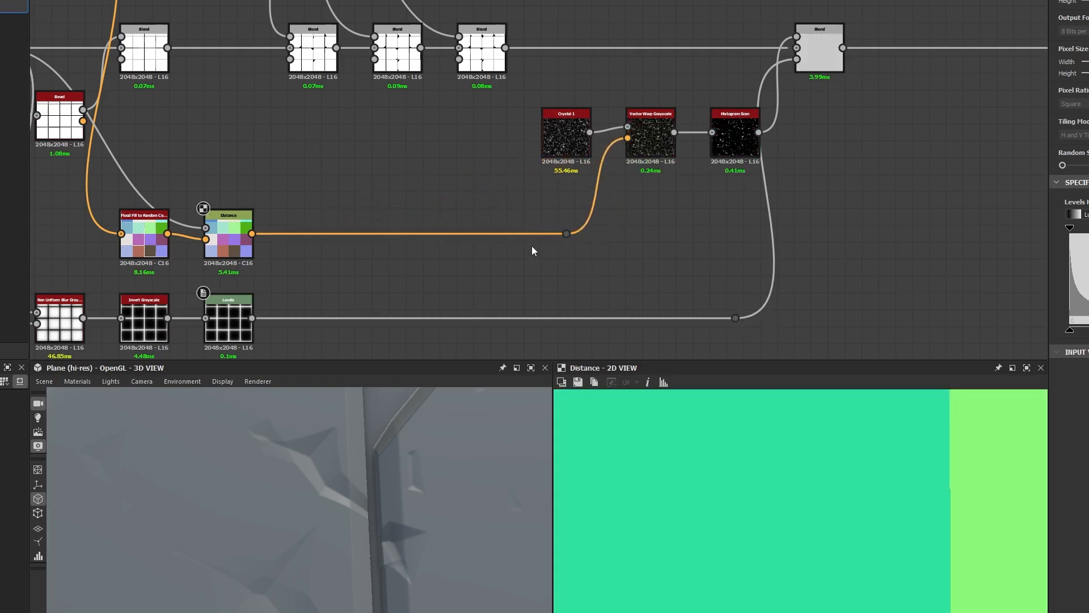
# Step: Display the masked Blend node in the 2D view and inspect the chipped tile edges and corner in 3D
pyautogui.moveTo(603, 186); pyautogui.dragTo(454, 209, button='middle')
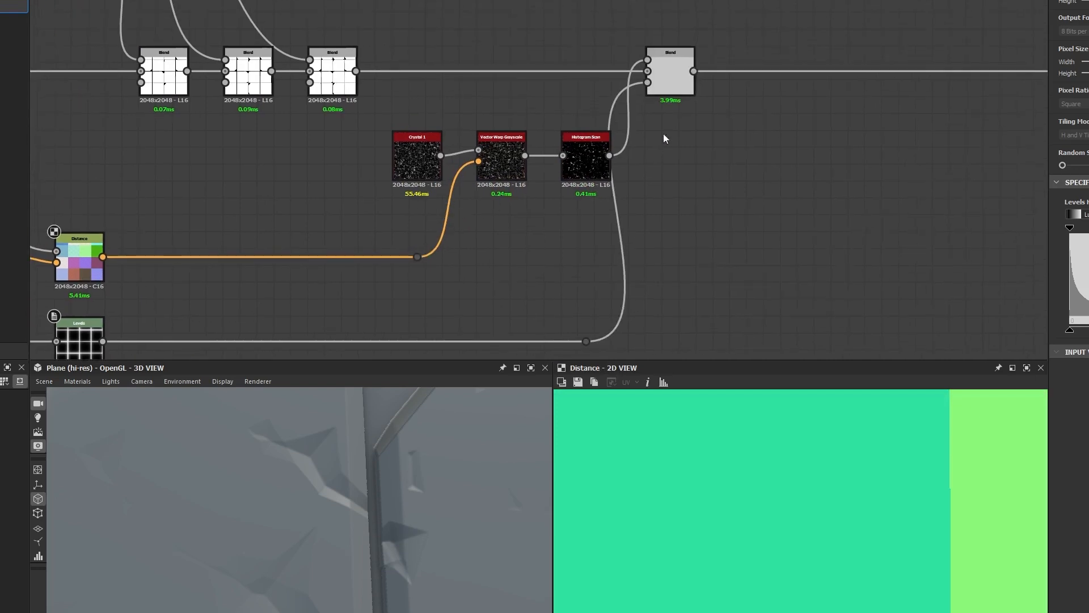
pyautogui.doubleClick(664, 87)
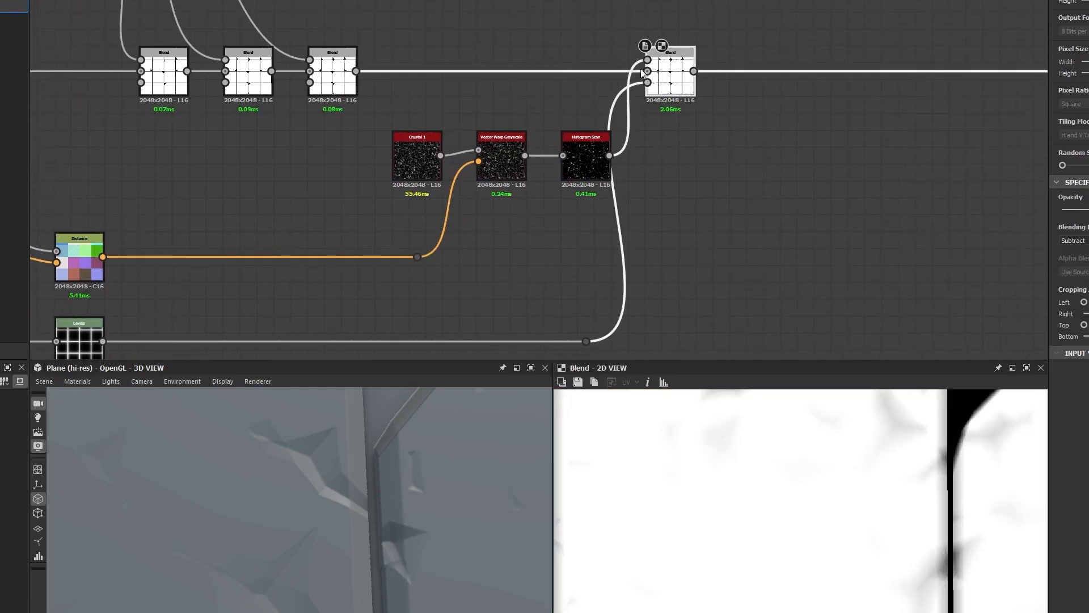
pyautogui.scroll(-3, 907, 469)
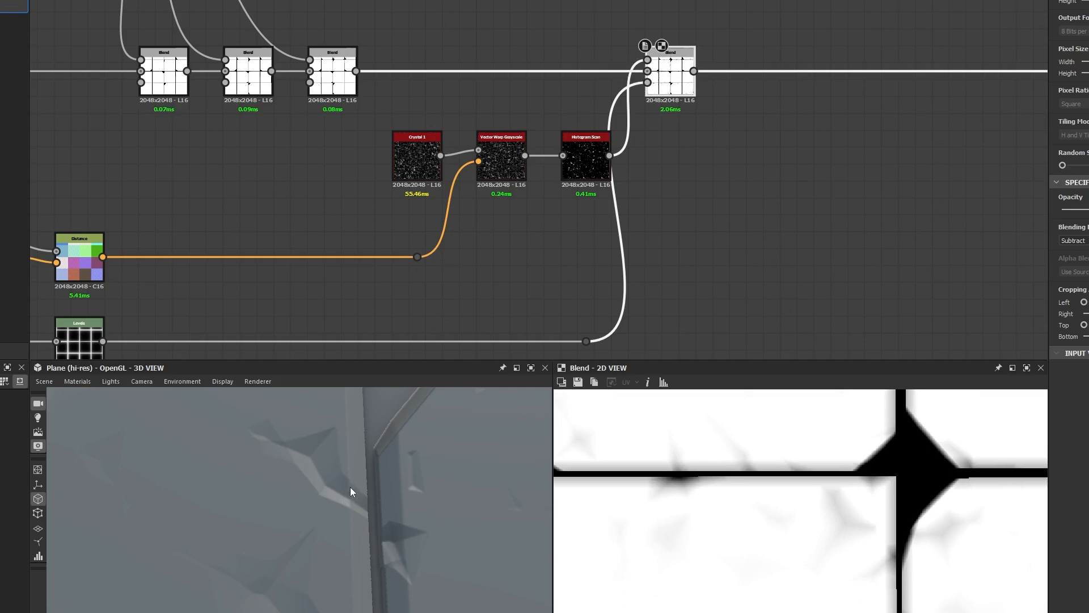
pyautogui.moveTo(345, 309); pyautogui.dragTo(430, 254, button='middle')
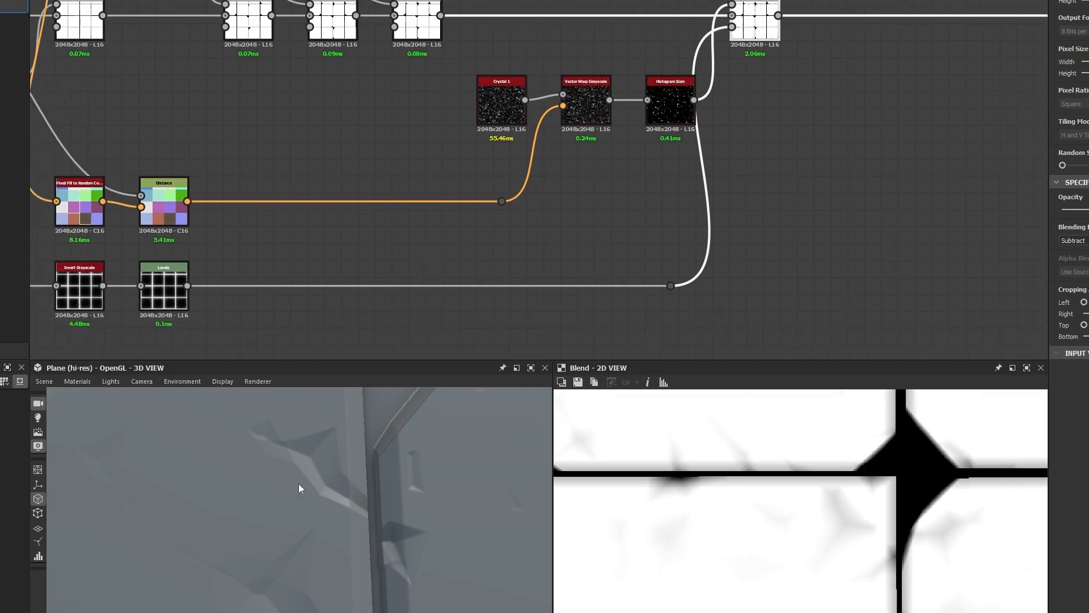
pyautogui.moveTo(299, 484); pyautogui.dragTo(355, 512)
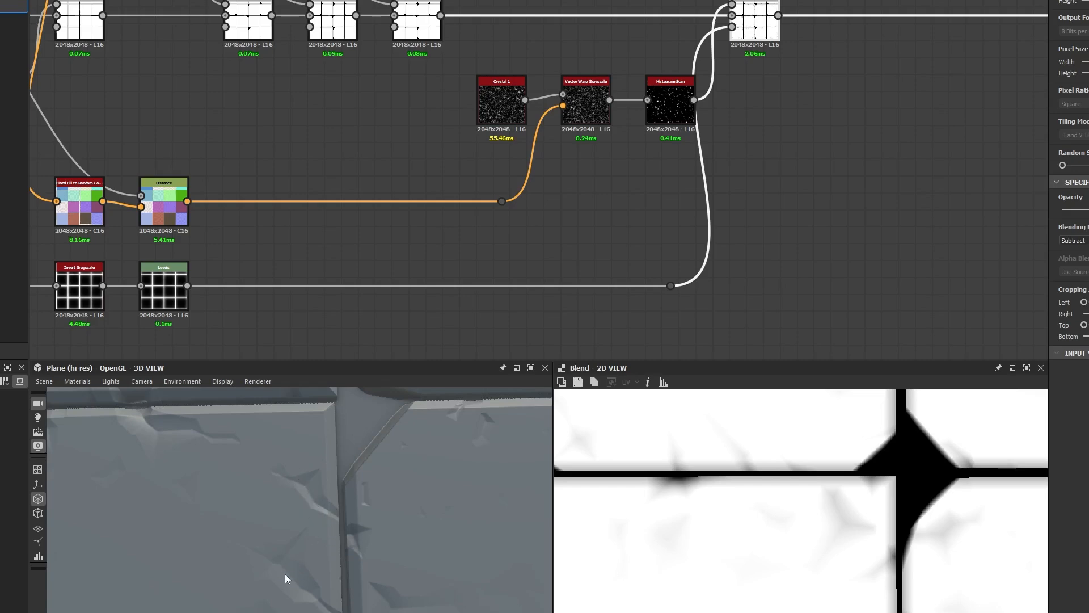
pyautogui.moveTo(285, 573); pyautogui.dragTo(309, 565)
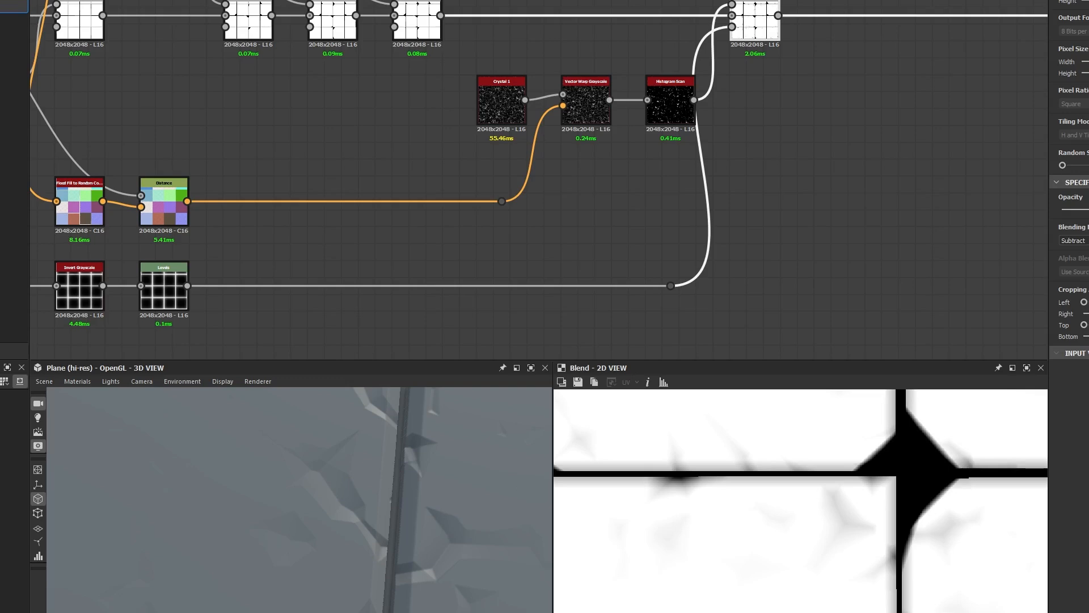
# Step: Display the Levels node that masks the tile edges, after Invert Grayscale, in the 2D view
pyautogui.moveTo(465, 260); pyautogui.dragTo(742, 168, button='middle')
pyautogui.click(448, 216)
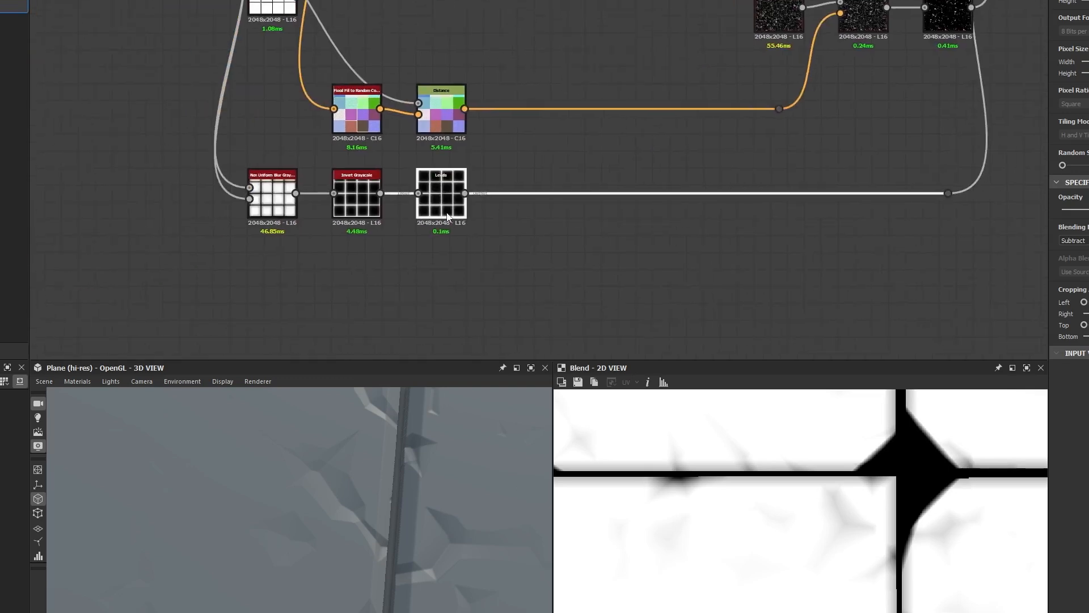
pyautogui.doubleClick(447, 216)
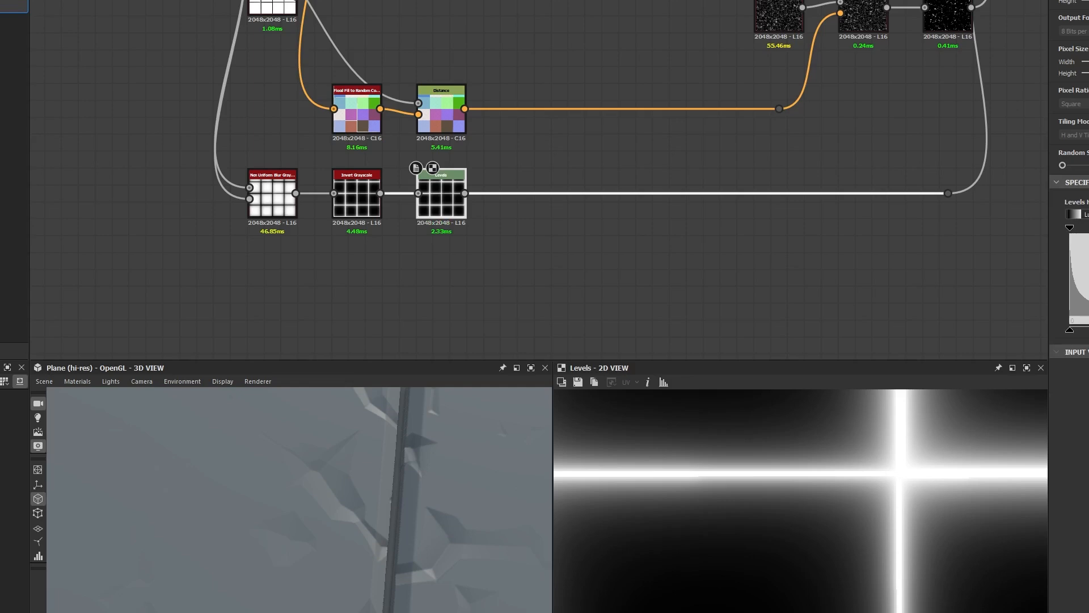
# Step: Try narrowing the edge mask by shifting the Levels histogram's input midtones, and undo the change
pyautogui.moveTo(1088, 227); pyautogui.dragTo(1088, 228)
pyautogui.moveTo(1049, 205); pyautogui.dragTo(672, 219)
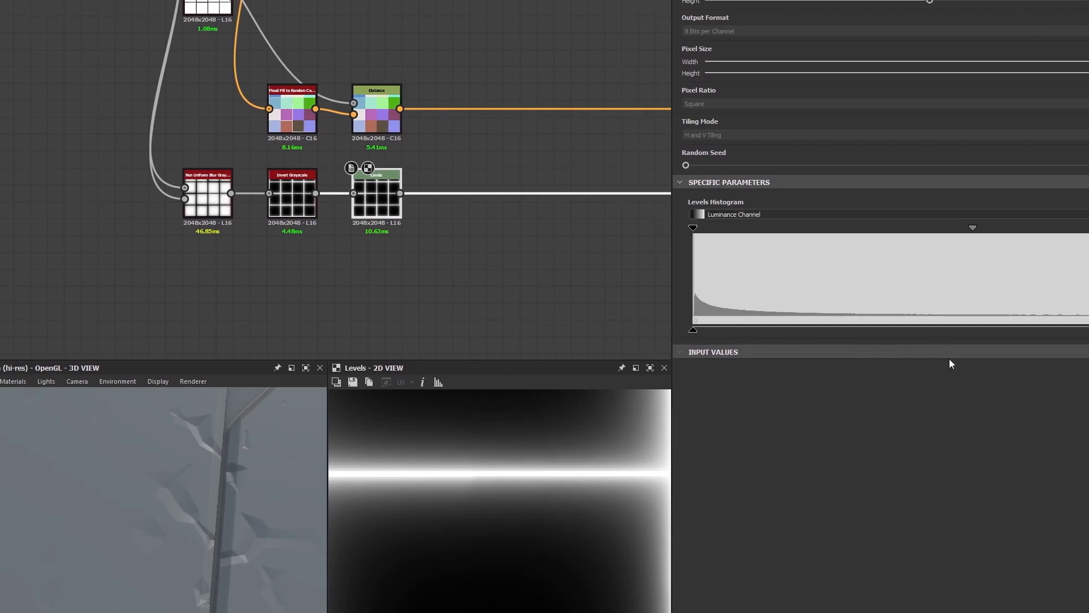
pyautogui.moveTo(974, 228); pyautogui.dragTo(1048, 233)
pyautogui.moveTo(671, 216); pyautogui.dragTo(1082, 265)
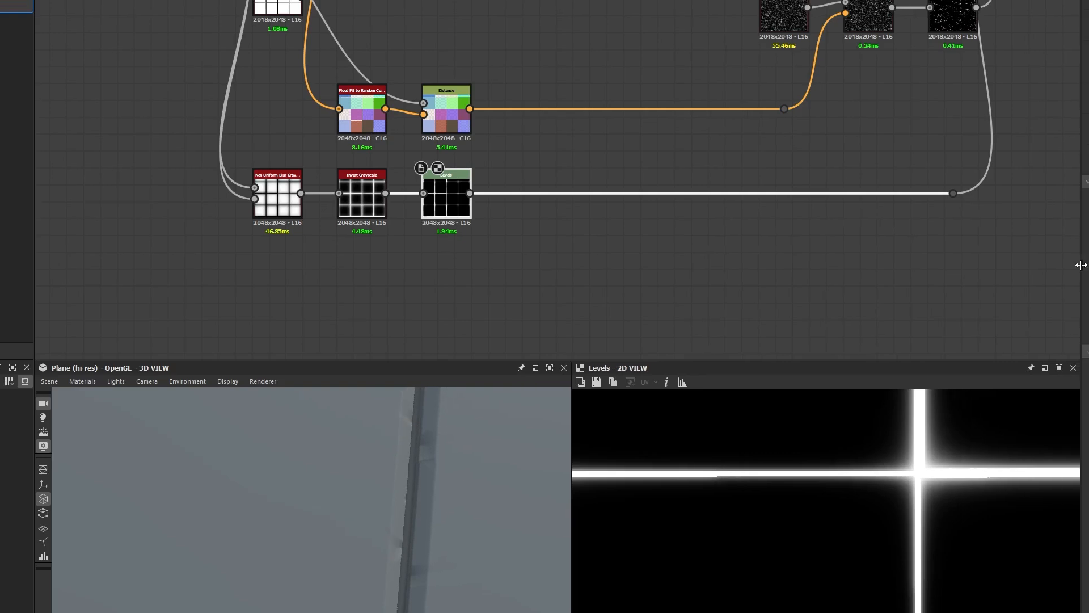
pyautogui.hotkey('ctrl', 'z')
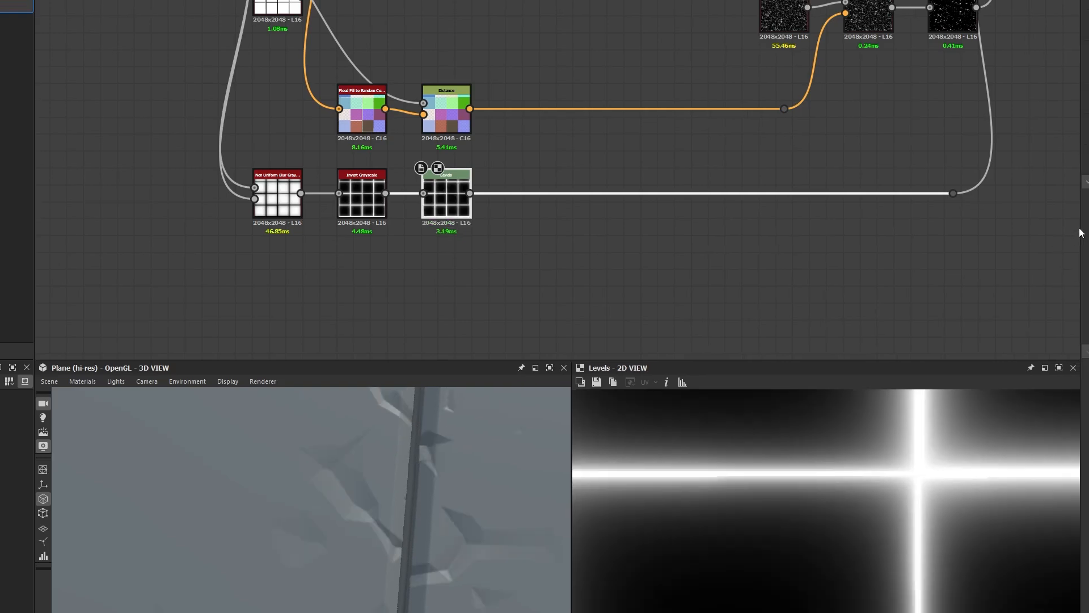
# Step: Switch the edge-mask Levels to its numeric parameters, adjust the input levels for a harder falloff around the tile gaps, and inspect the mask
pyautogui.moveTo(1081, 235); pyautogui.dragTo(1015, 243)
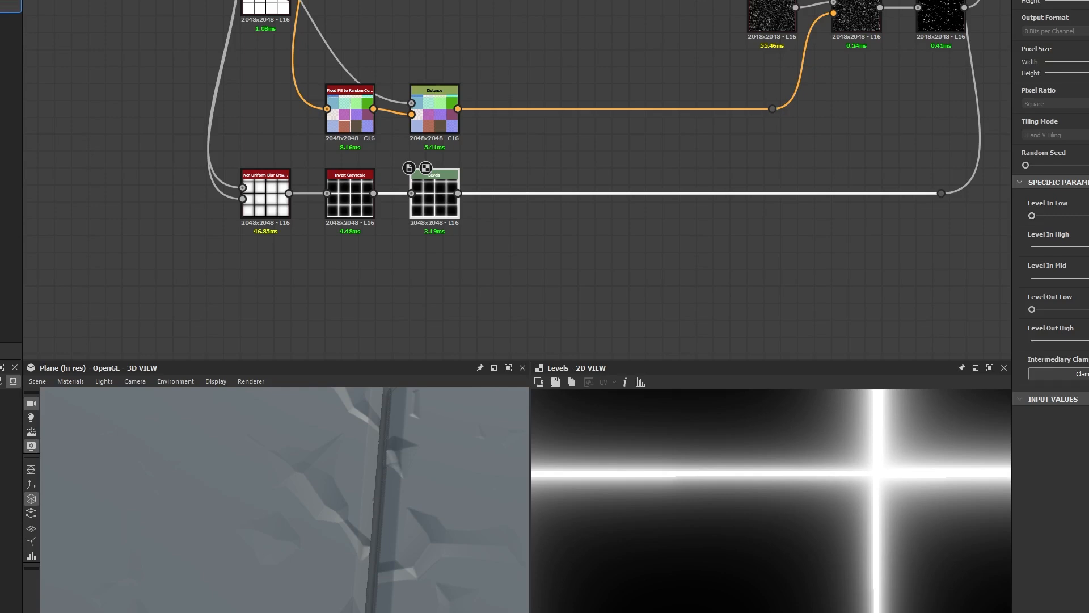
pyautogui.click(1054, 215)
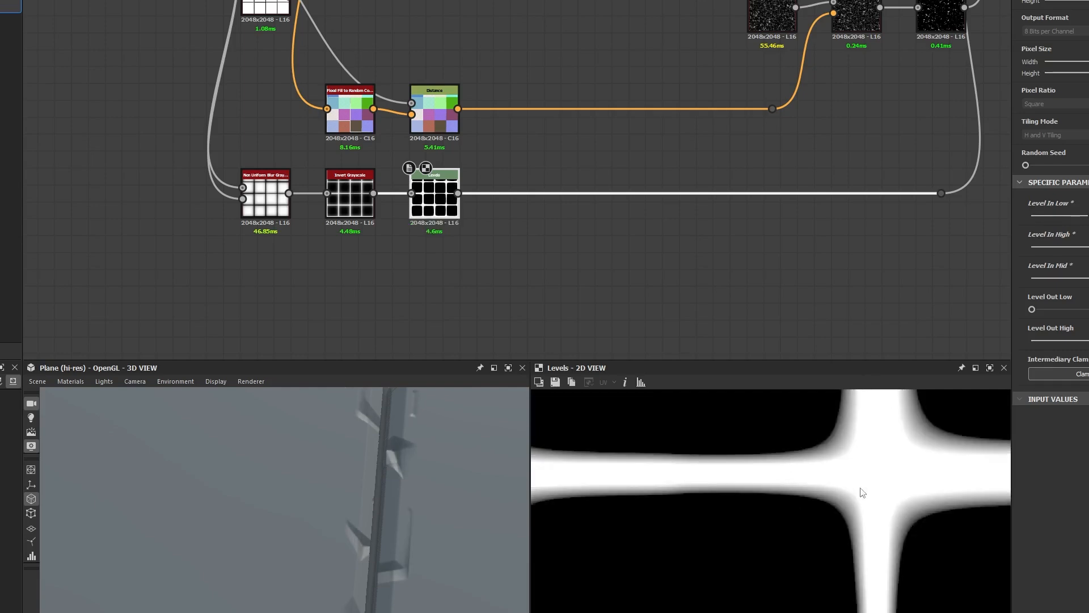
pyautogui.scroll(2, 837, 448)
pyautogui.moveTo(835, 440); pyautogui.dragTo(830, 513, button='middle')
pyautogui.moveTo(878, 455); pyautogui.dragTo(839, 474, button='middle')
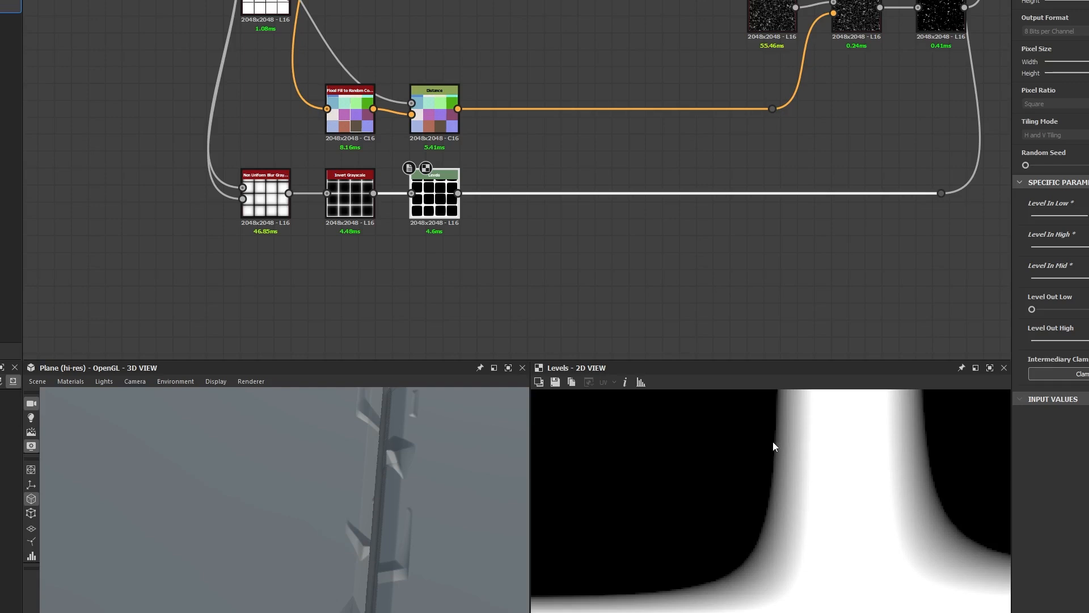
pyautogui.scroll(-5, 785, 486)
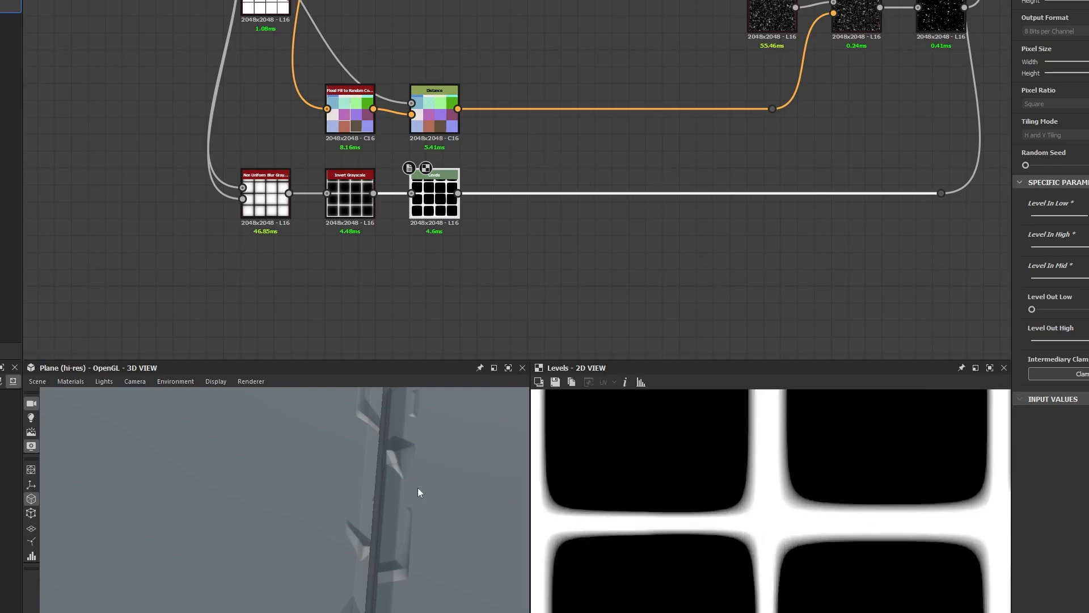
# Step: Inspect the chips along the tile edges and corners in 3D, and display the Histogram Scan in the 2D view for comparison
pyautogui.moveTo(418, 489); pyautogui.dragTo(308, 545)
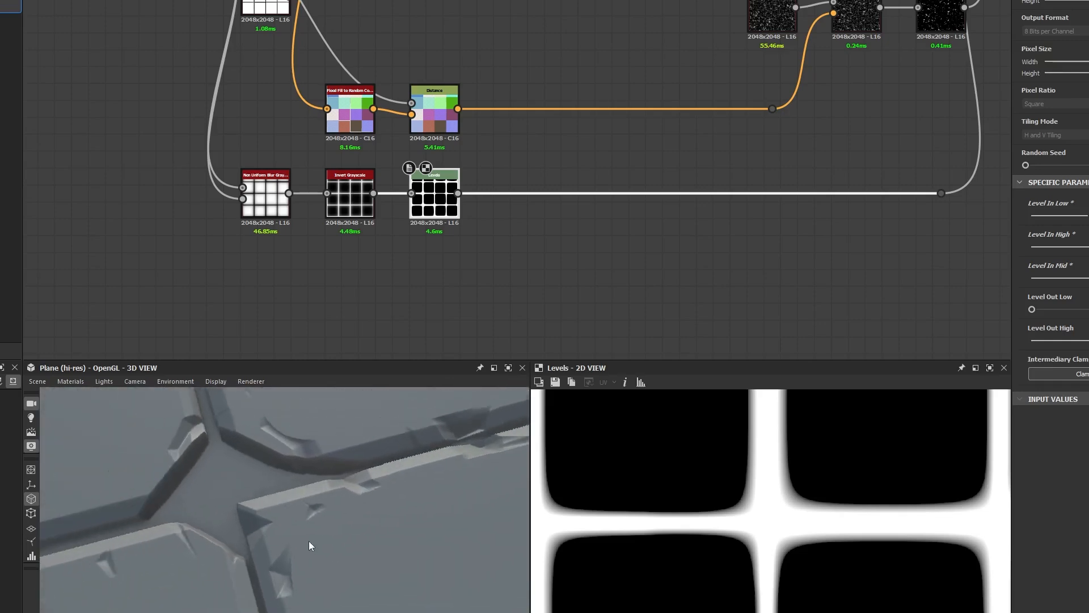
pyautogui.moveTo(309, 541); pyautogui.dragTo(304, 506, button='middle')
pyautogui.moveTo(707, 135); pyautogui.dragTo(491, 265, button='middle')
pyautogui.moveTo(746, 140); pyautogui.dragTo(566, 153, button='middle')
pyautogui.click(730, 188)
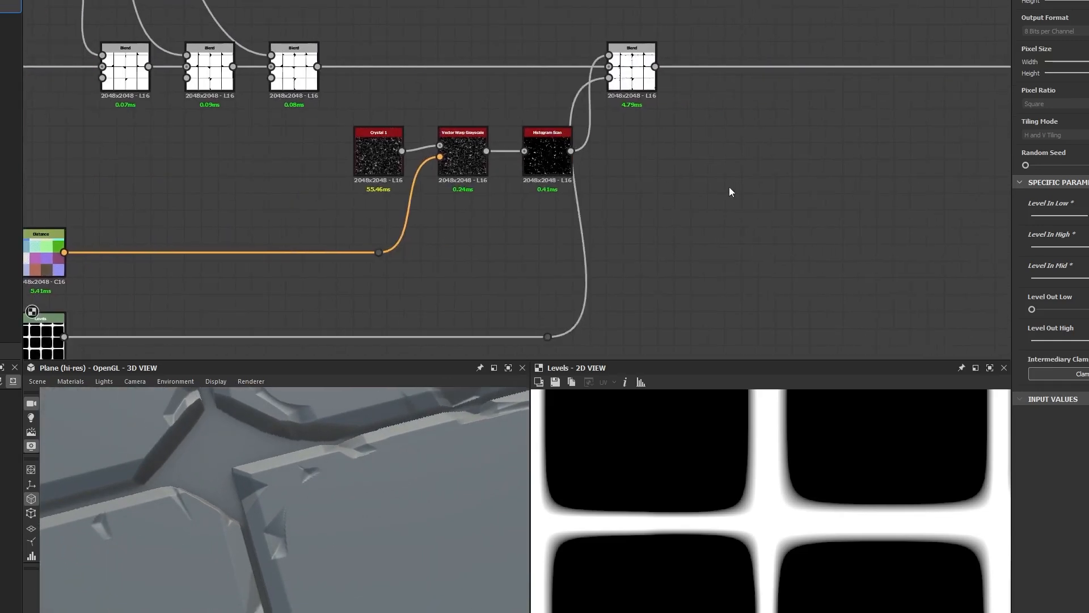
pyautogui.doubleClick(553, 149)
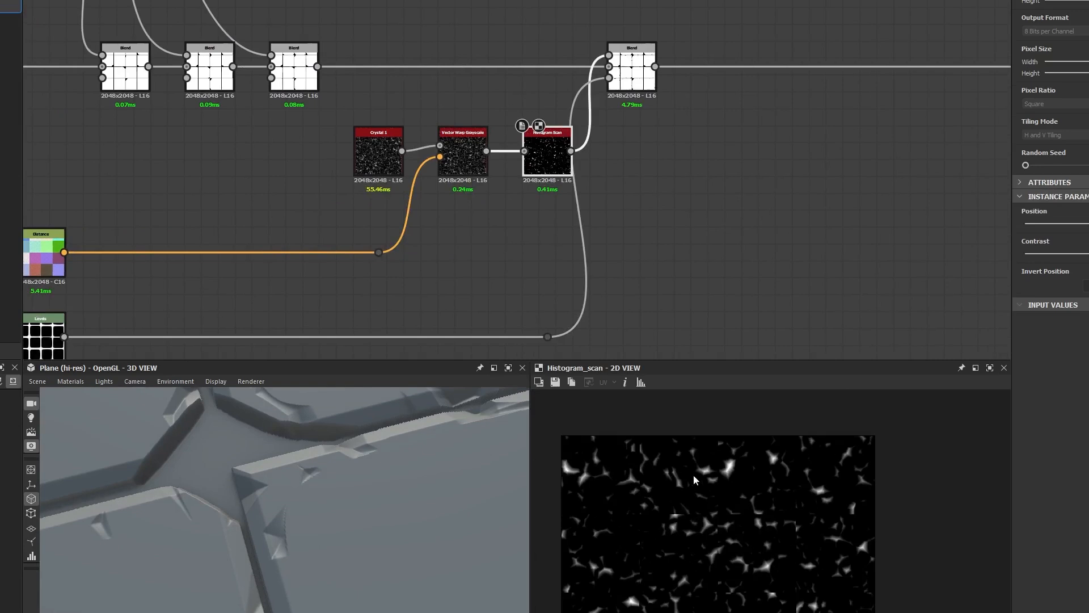
pyautogui.moveTo(246, 519); pyautogui.dragTo(302, 530)
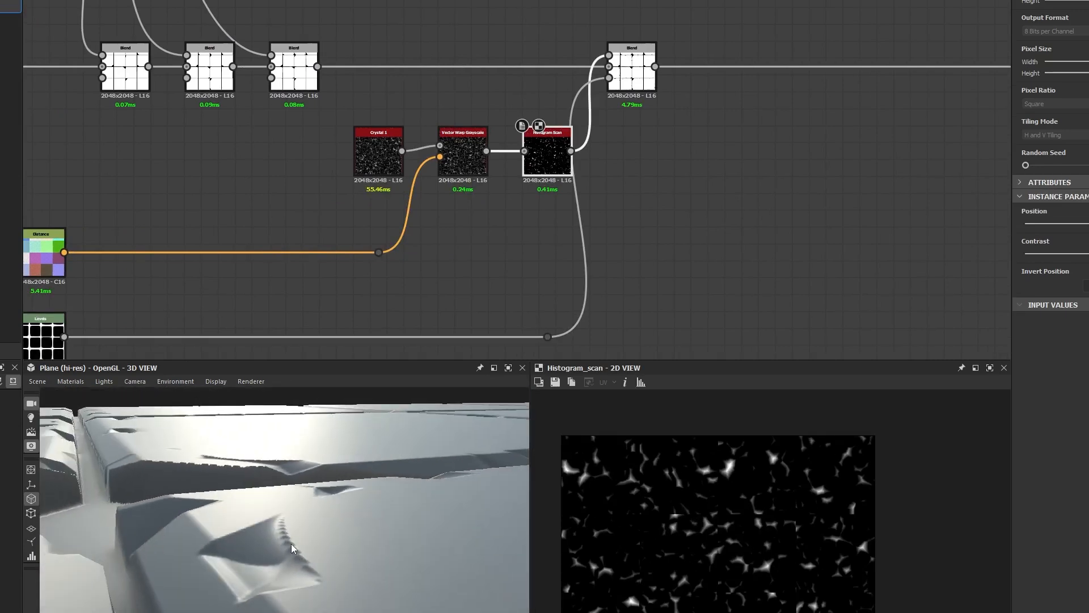
pyautogui.moveTo(359, 431); pyautogui.dragTo(369, 518)
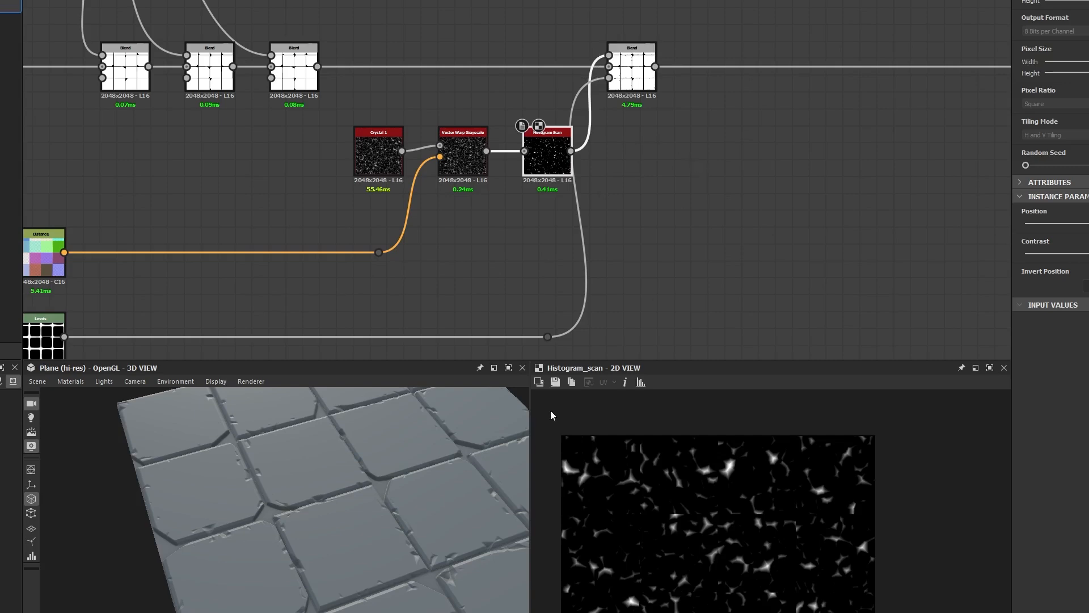
pyautogui.moveTo(397, 459); pyautogui.dragTo(369, 522)
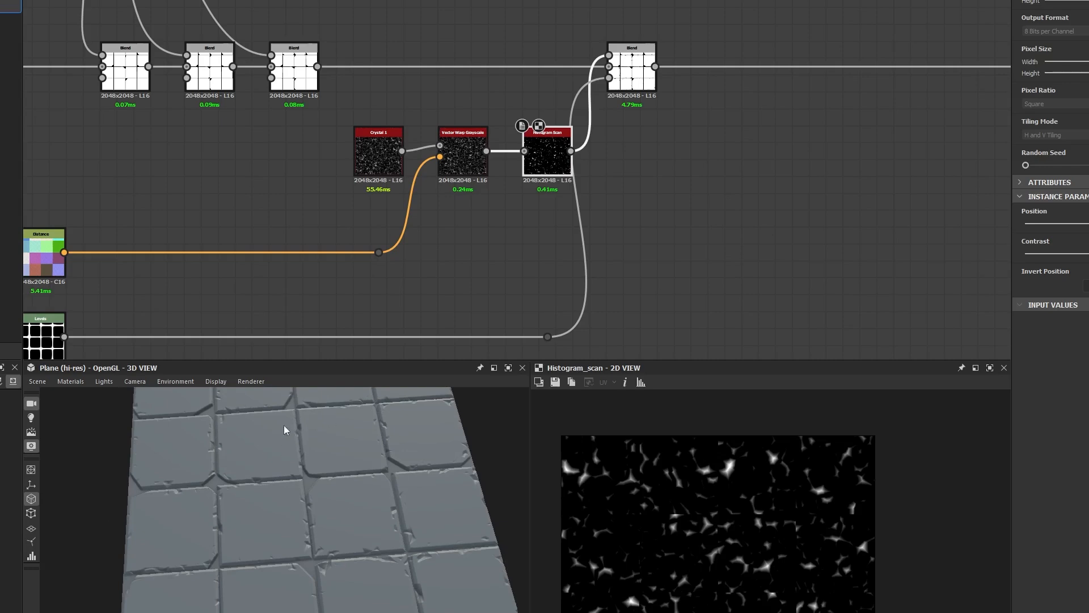
pyautogui.moveTo(284, 429); pyautogui.dragTo(364, 430)
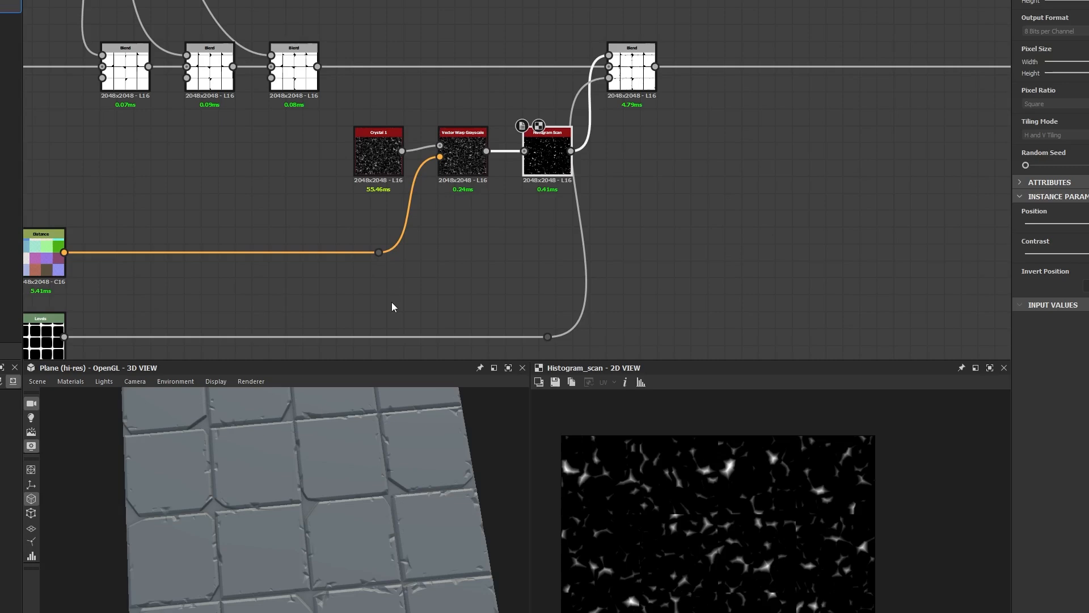
# Step: Display the Crystal 1 node in the 2D view with its parameters, and enlarge the 3D and 2D views
pyautogui.click(371, 154)
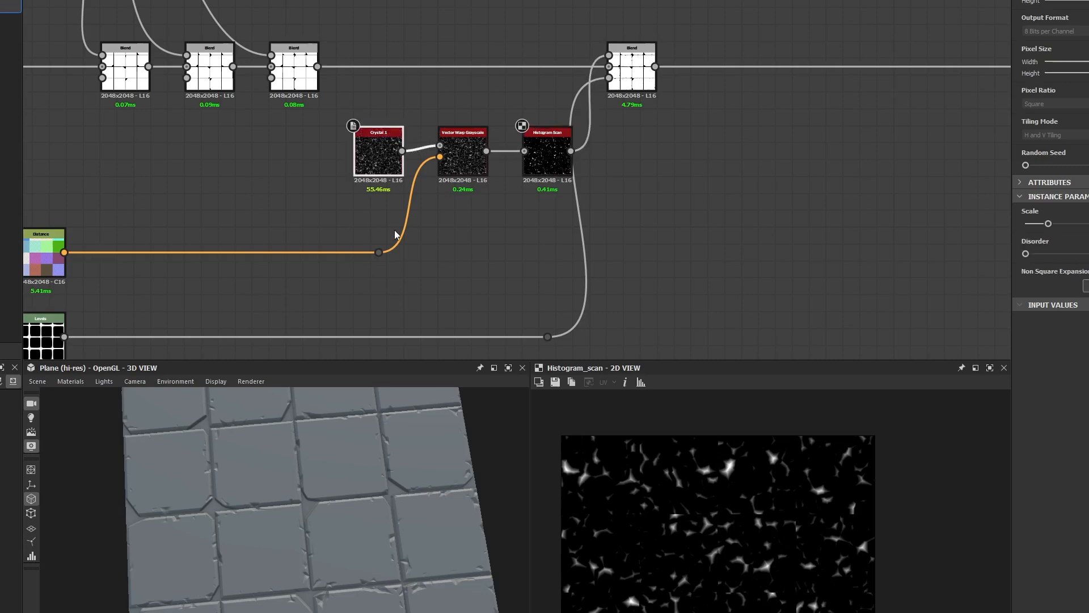
pyautogui.scroll(3, 347, 188)
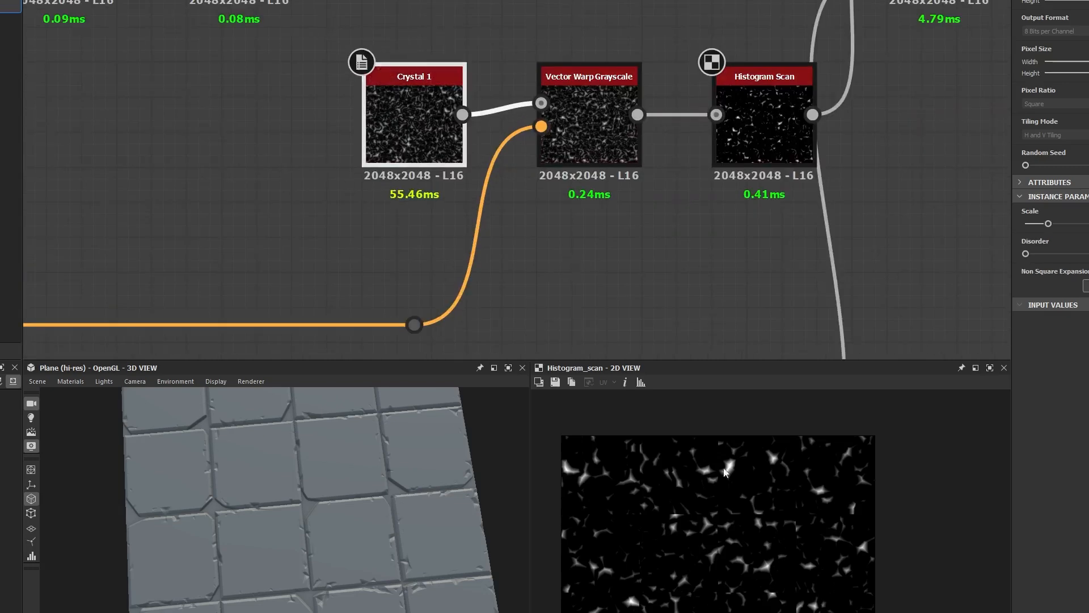
pyautogui.scroll(-2, 731, 488)
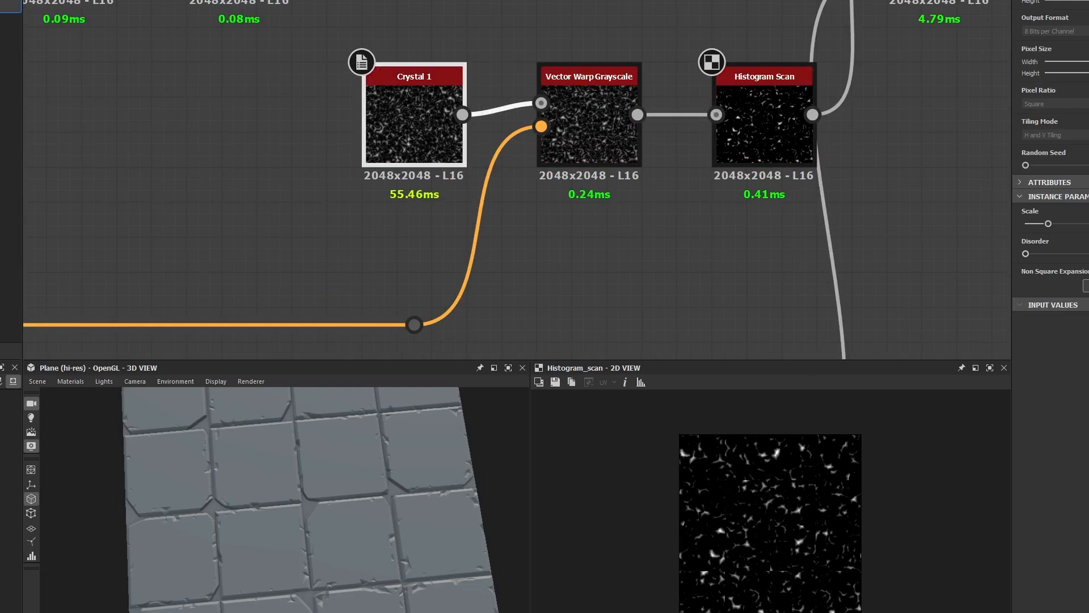
pyautogui.moveTo(1048, 225); pyautogui.dragTo(1049, 225)
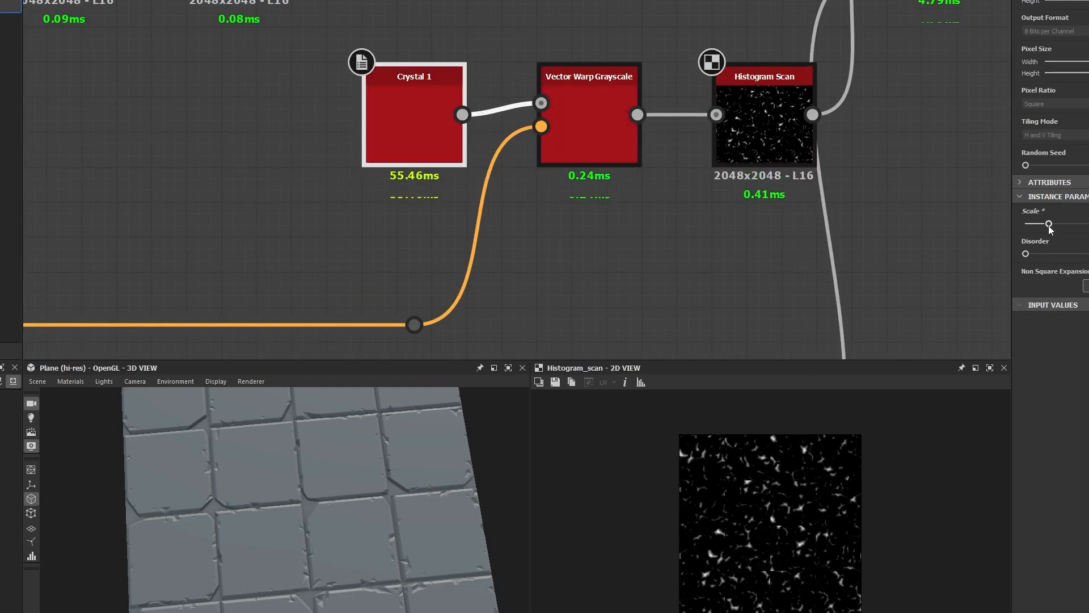
pyautogui.doubleClick(383, 135)
pyautogui.scroll(2, 764, 557)
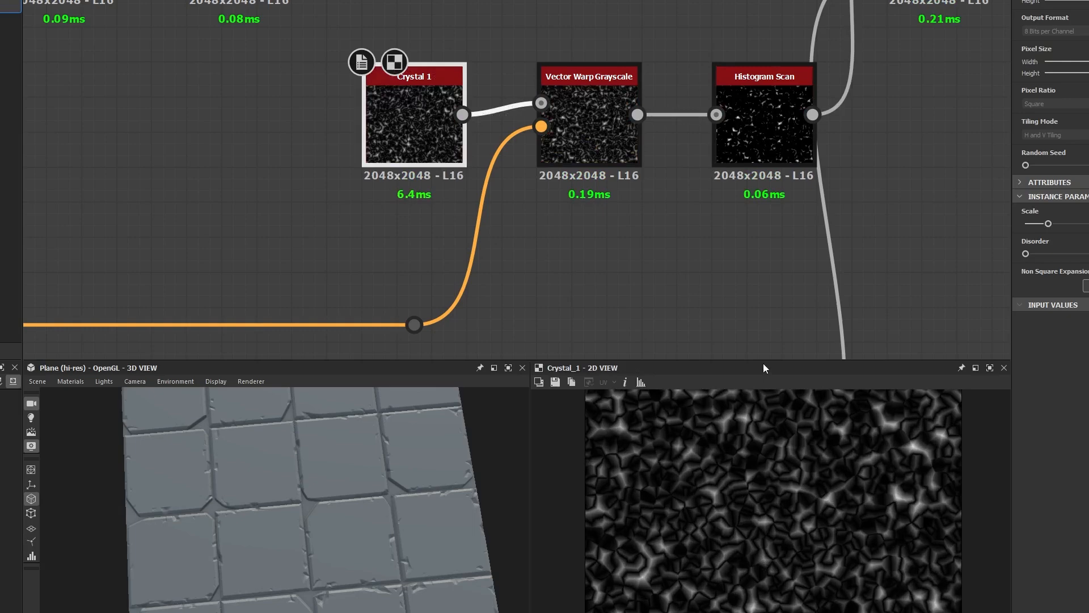
pyautogui.moveTo(764, 368); pyautogui.dragTo(761, 240)
pyautogui.scroll(-1, 760, 385)
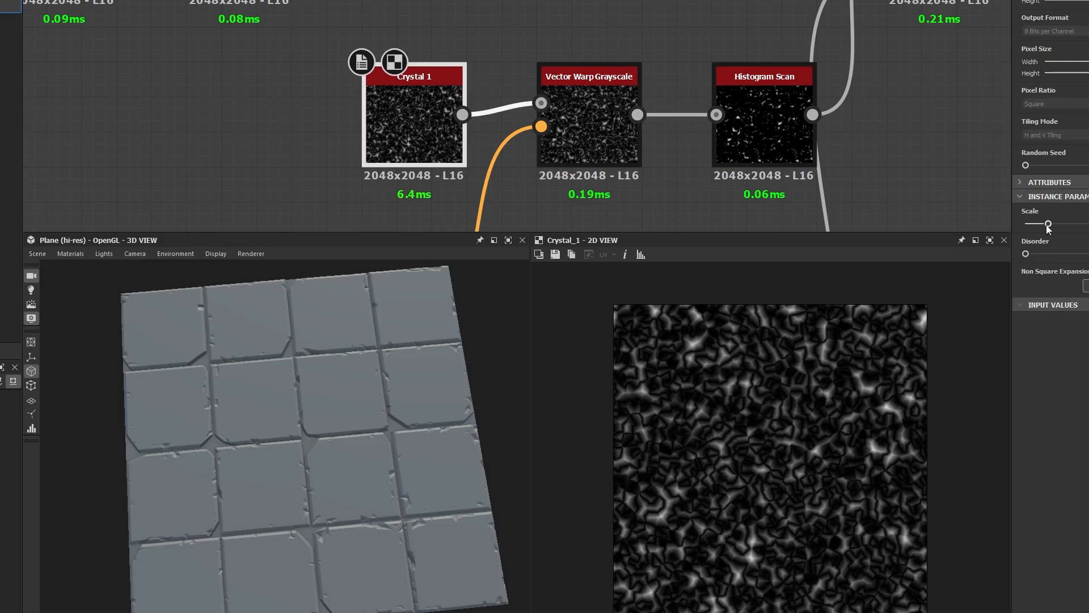
# Step: Lower Crystal 1's Scale for larger chips, raise it slightly again, and inspect the tile surface in 3D
pyautogui.moveTo(1048, 225); pyautogui.dragTo(1035, 222)
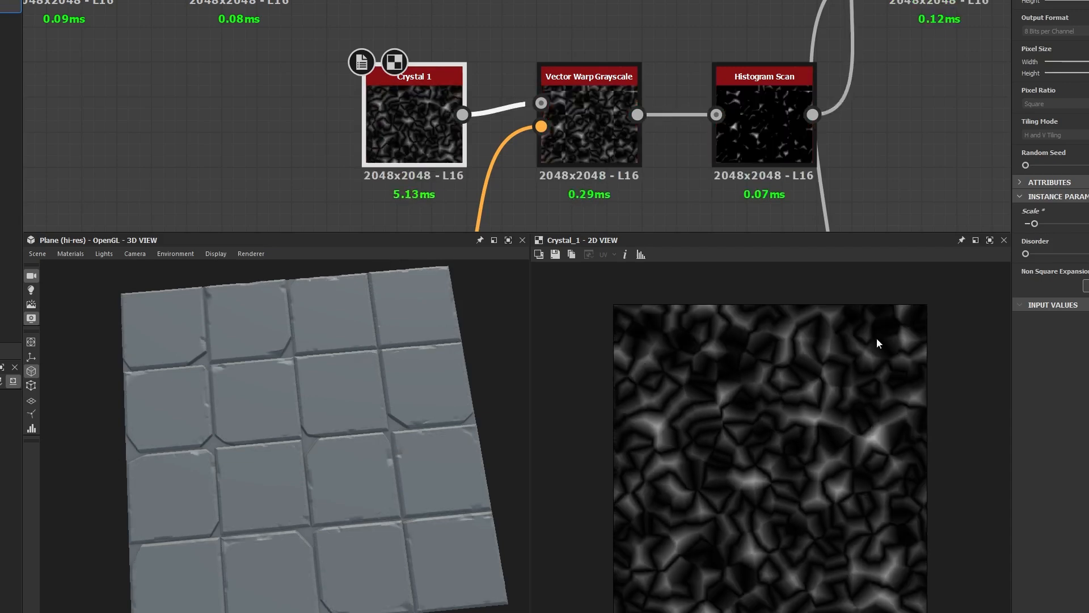
pyautogui.moveTo(325, 422); pyautogui.dragTo(432, 539)
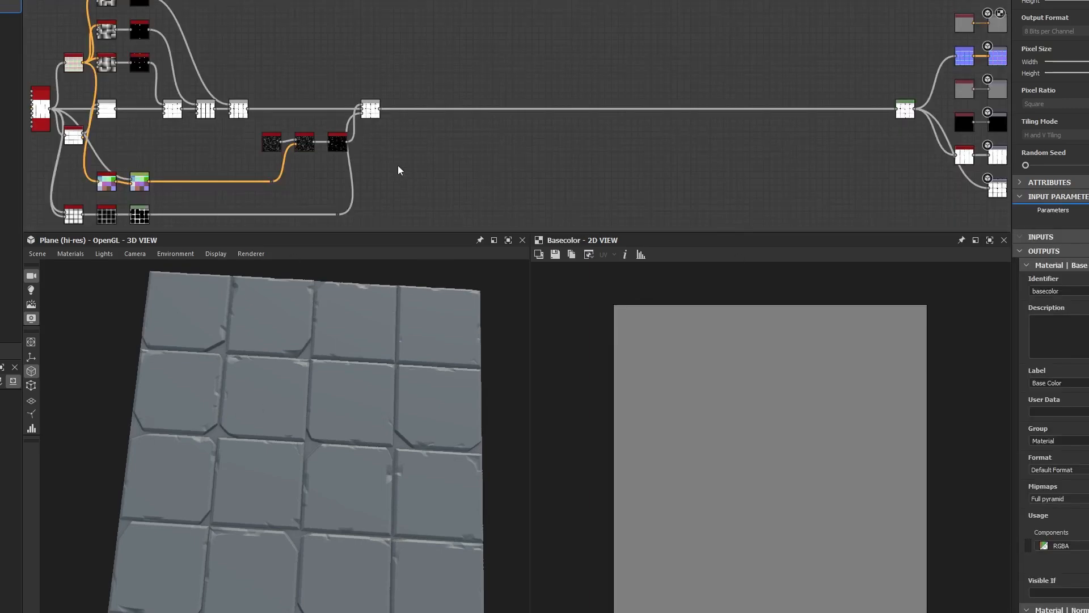
pyautogui.moveTo(398, 168); pyautogui.dragTo(549, 145, button='middle')
pyautogui.scroll(5, 472, 139)
pyautogui.click(441, 88)
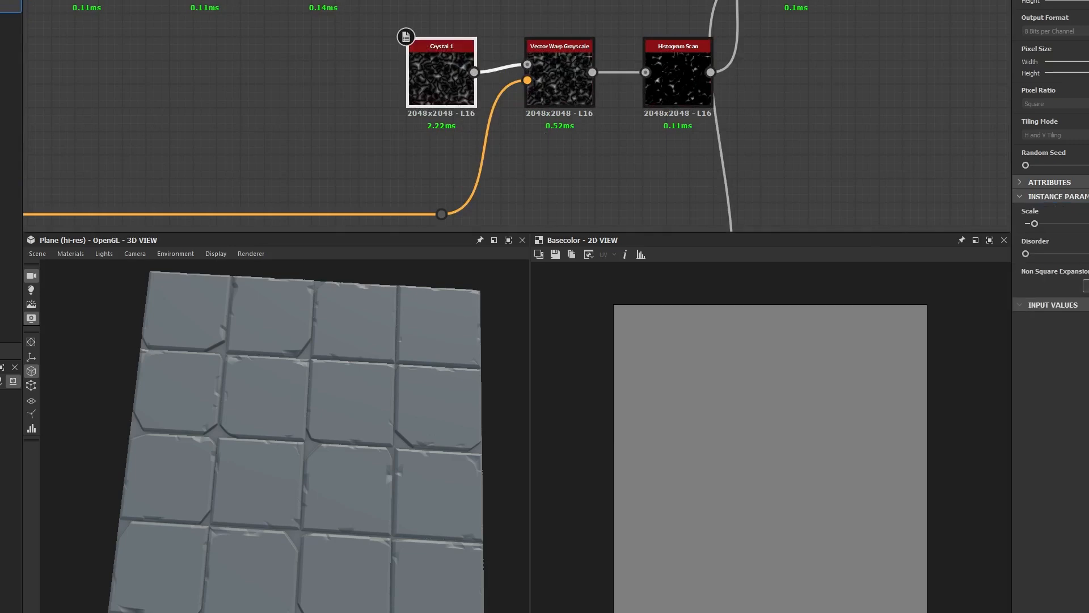
pyautogui.moveTo(1035, 223); pyautogui.dragTo(1037, 224)
pyautogui.scroll(5, 382, 498)
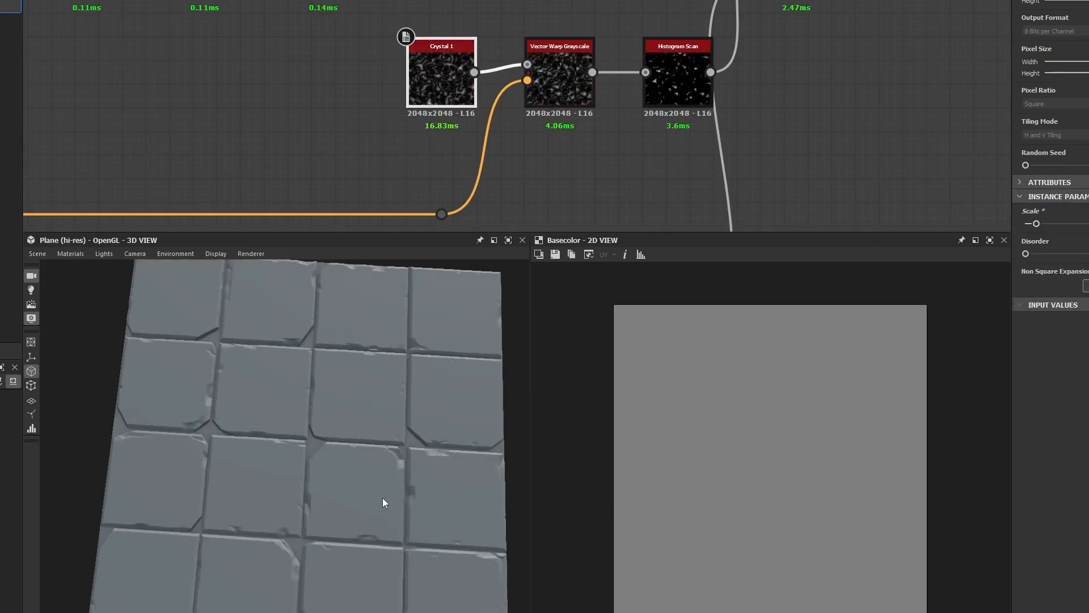
pyautogui.moveTo(391, 511); pyautogui.dragTo(270, 545)
# Step: Move the masked Blend node and the Dot node on its mask link farther from Histogram Scan to make room for another node
pyautogui.scroll(-3, 748, 147)
pyautogui.moveTo(750, 146); pyautogui.dragTo(593, 121, button='middle')
pyautogui.scroll(-2, 615, 147)
pyautogui.click(593, 121)
pyautogui.moveTo(631, 17); pyautogui.dragTo(573, 128)
pyautogui.keyDown('shift'); pyautogui.moveTo(585, 213); pyautogui.dragTo(478, 180); pyautogui.keyUp('shift')
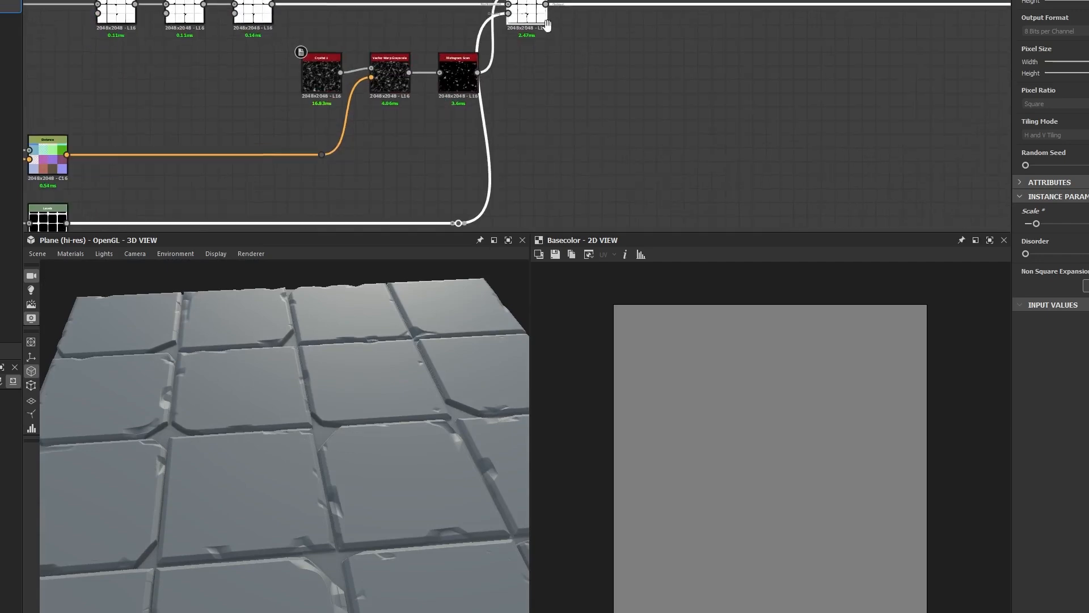
pyautogui.moveTo(546, 25); pyautogui.dragTo(553, 92, button='middle')
pyautogui.moveTo(549, 88); pyautogui.dragTo(618, 88)
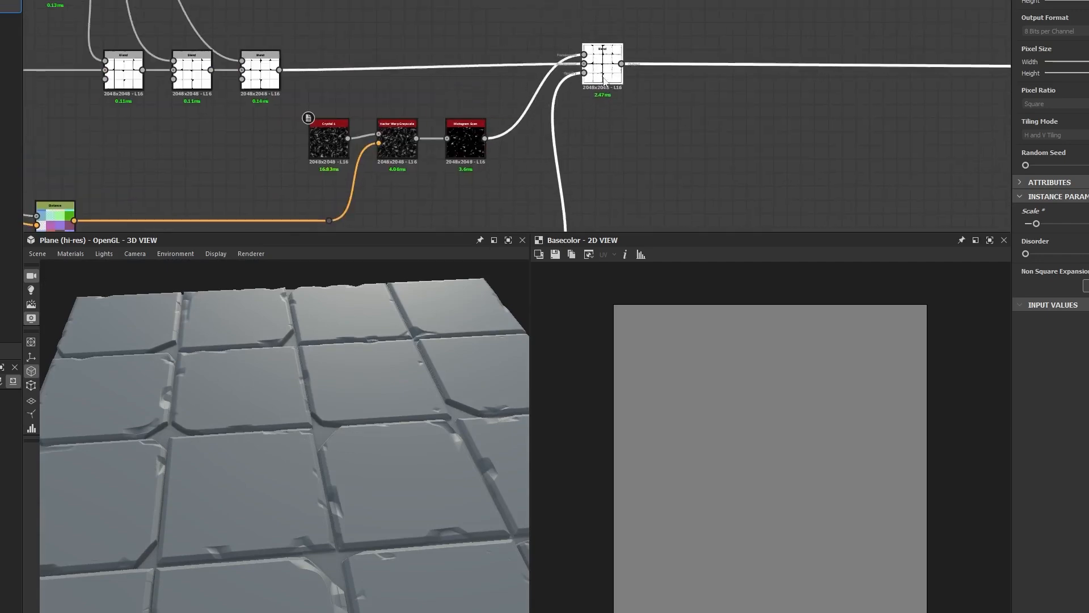
# Step: Insert a Levels node on the link from Histogram Scan to Blend and align it level with Histogram Scan
pyautogui.click(520, 125)
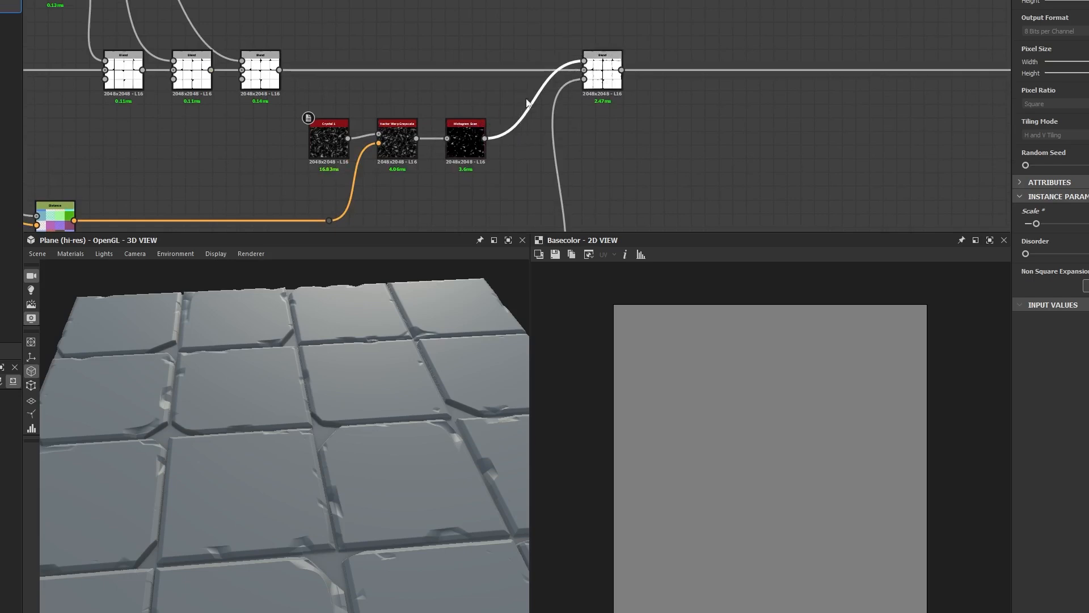
pyautogui.press('space')
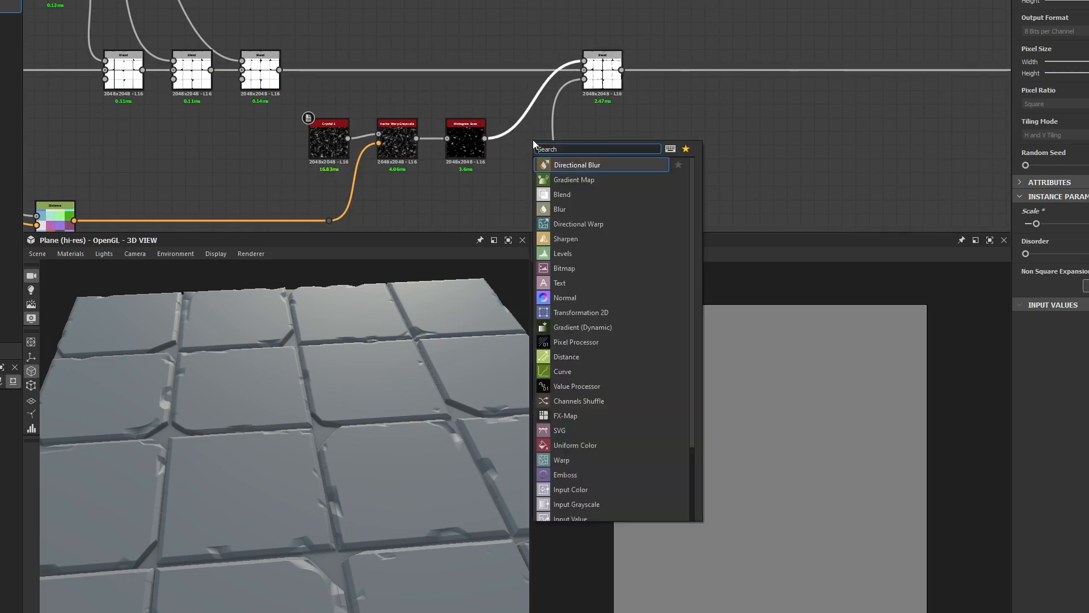
pyautogui.write('levels')
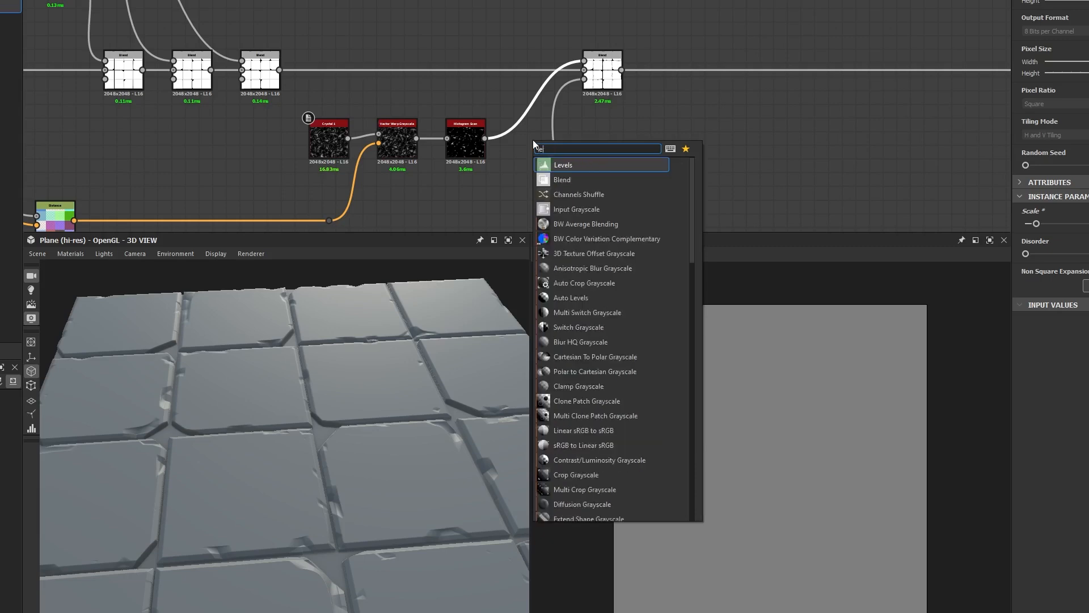
pyautogui.press('Return')
pyautogui.moveTo(533, 113); pyautogui.dragTo(533, 147)
pyautogui.moveTo(593, 136); pyautogui.dragTo(590, 71, button='middle')
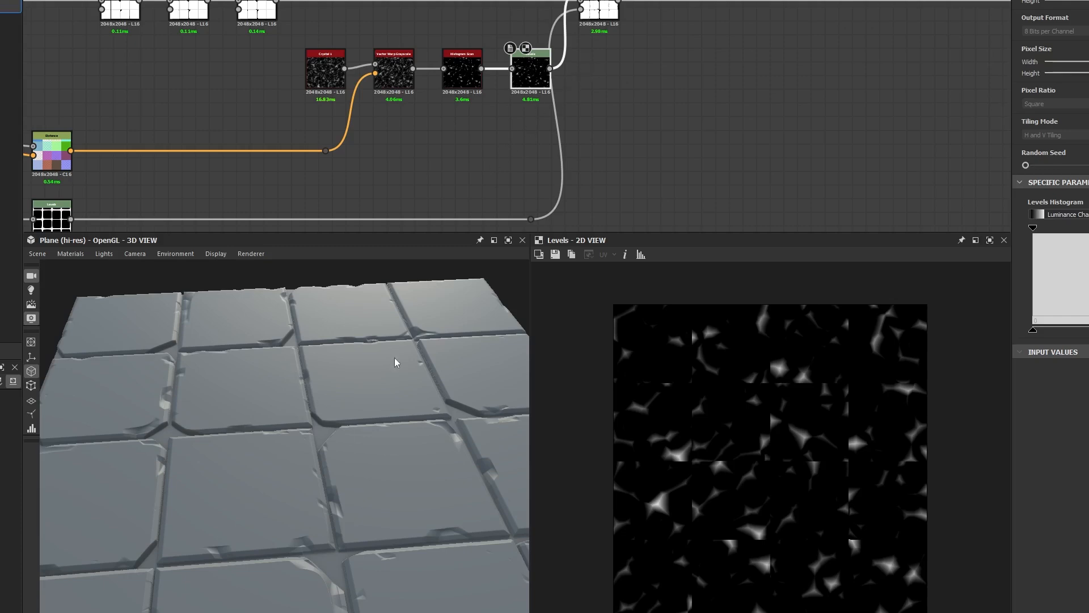
# Step: Display the Subtract Blend node in the 2D view and examine the chipped tile edges up close
pyautogui.moveTo(614, 92); pyautogui.dragTo(596, 143, button='middle')
pyautogui.doubleClick(580, 73)
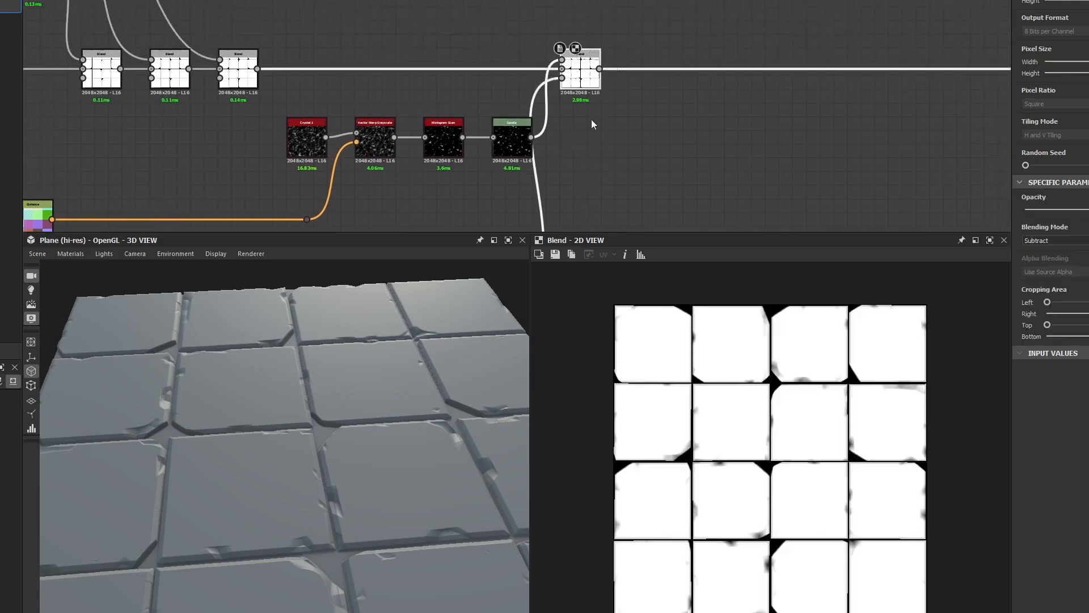
pyautogui.scroll(5, 783, 373)
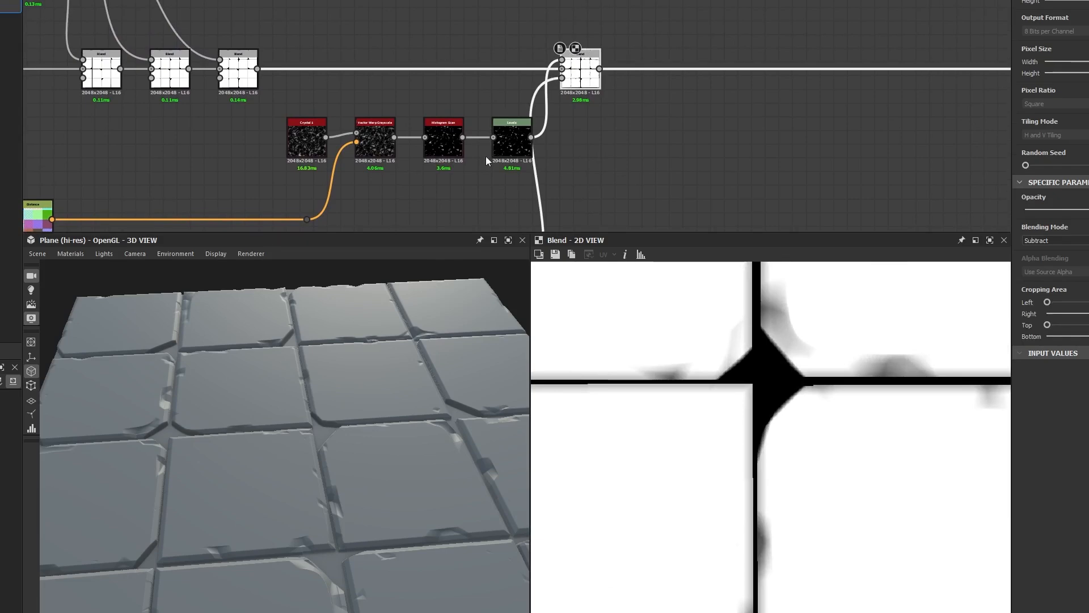
# Step: Try raising the output black level of the Levels node after Histogram Scan, and undo it
pyautogui.doubleClick(502, 155)
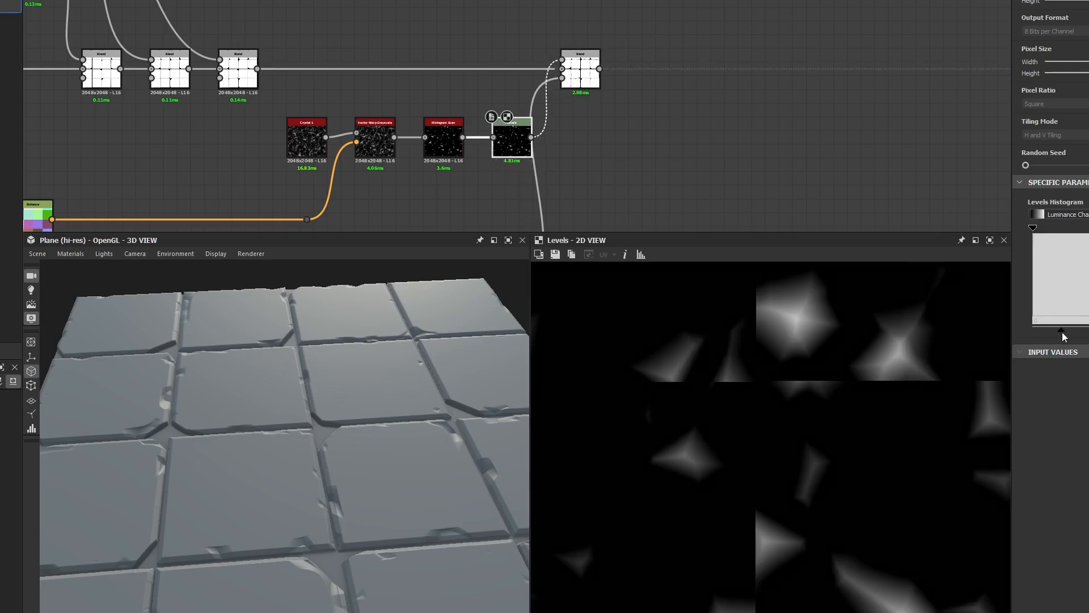
pyautogui.moveTo(1036, 333); pyautogui.dragTo(1079, 337)
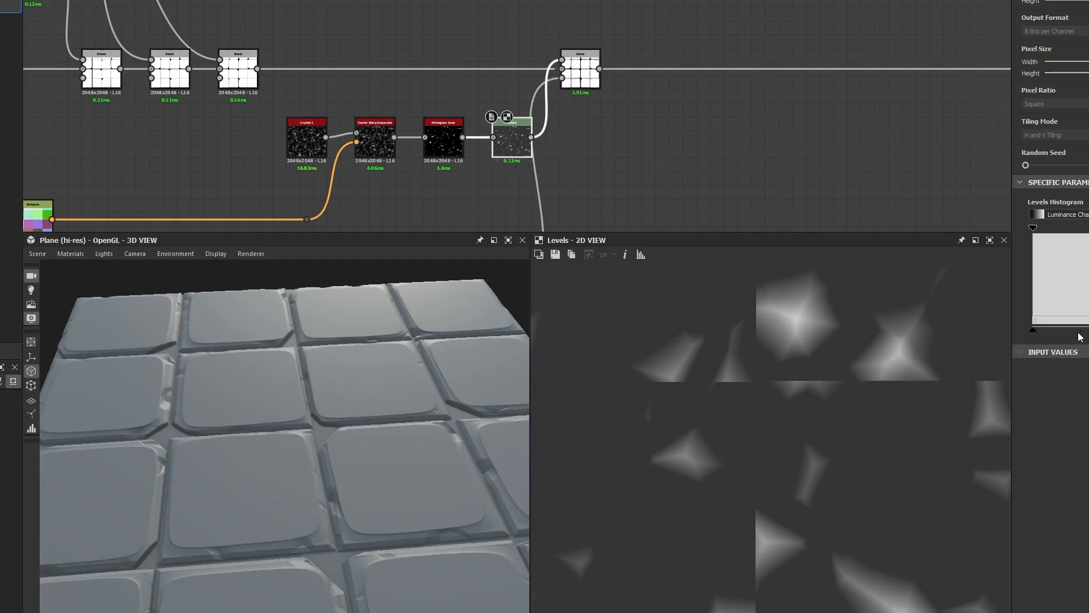
pyautogui.hotkey('ctrl', 'z')
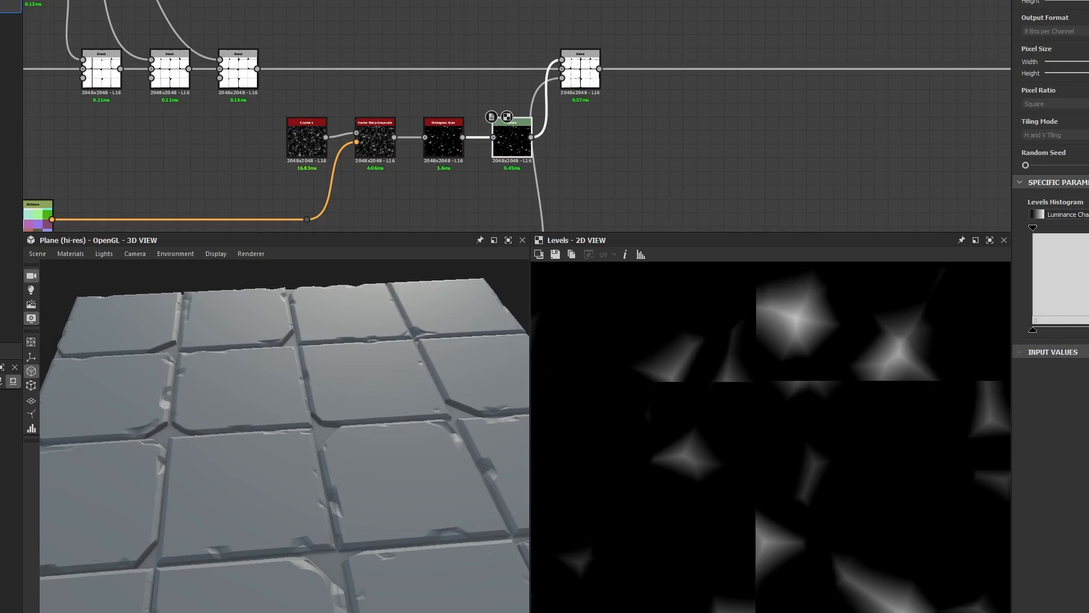
# Step: Examine a chip along a tile edge up close in the 3D view
pyautogui.scroll(6, 375, 530)
pyautogui.moveTo(387, 497); pyautogui.dragTo(469, 355)
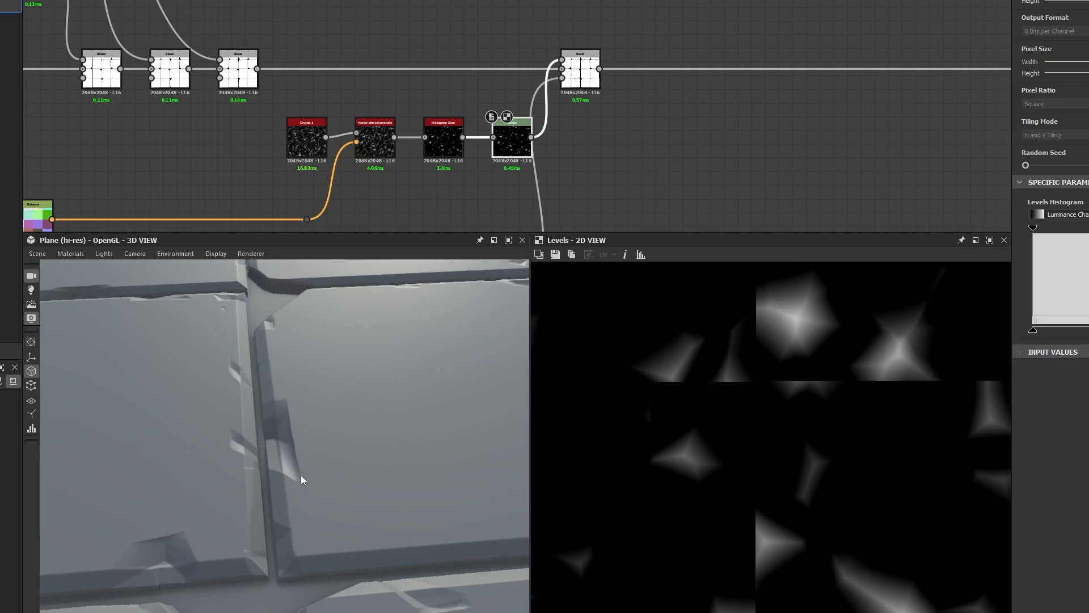
pyautogui.moveTo(301, 475); pyautogui.dragTo(253, 416)
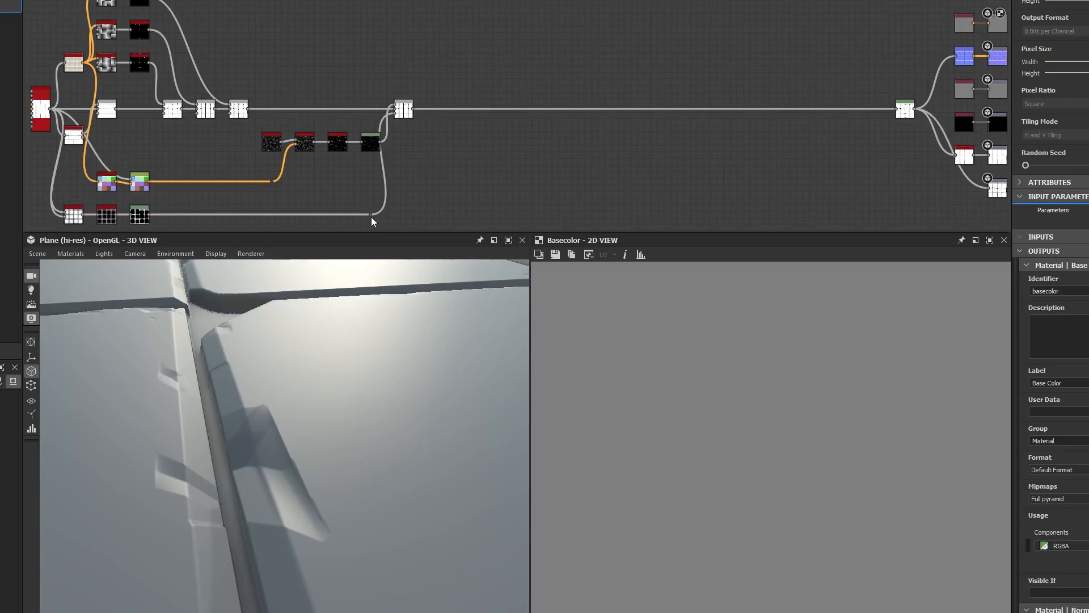
# Step: Display the Histogram Scan node after Vector Warp Grayscale and raise its Contrast to sharpen the crystal chips
pyautogui.scroll(3, 407, 150)
pyautogui.moveTo(407, 154); pyautogui.dragTo(578, 139, button='middle')
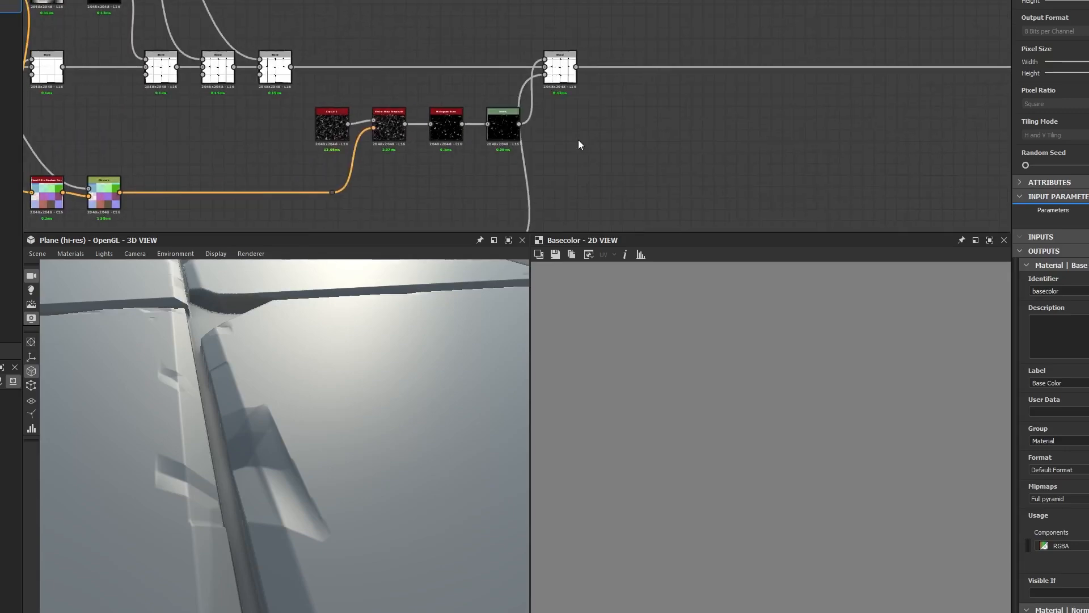
pyautogui.scroll(4, 540, 134)
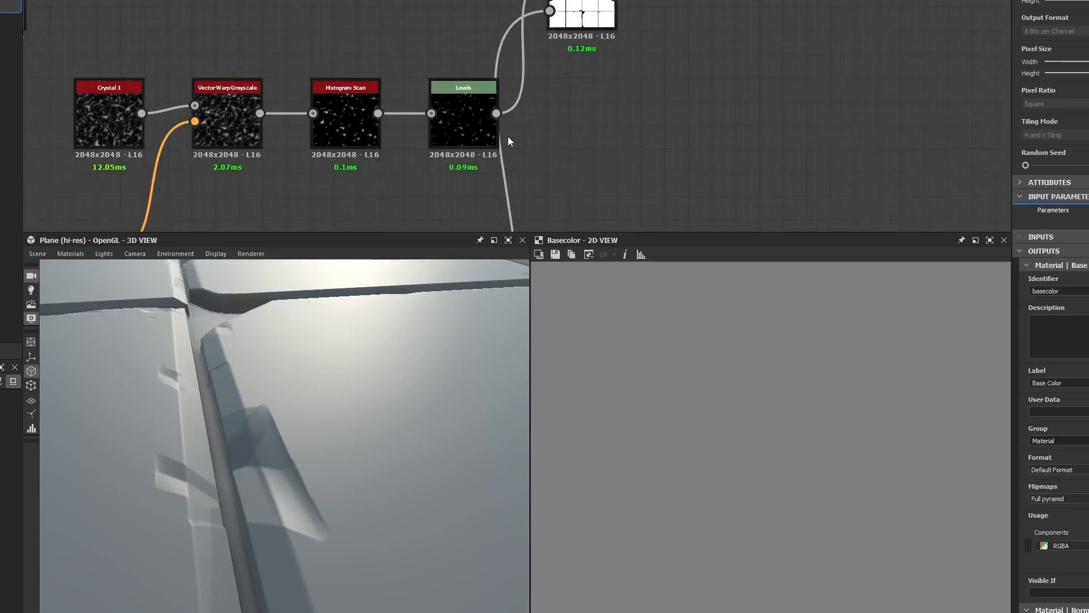
pyautogui.doubleClick(352, 140)
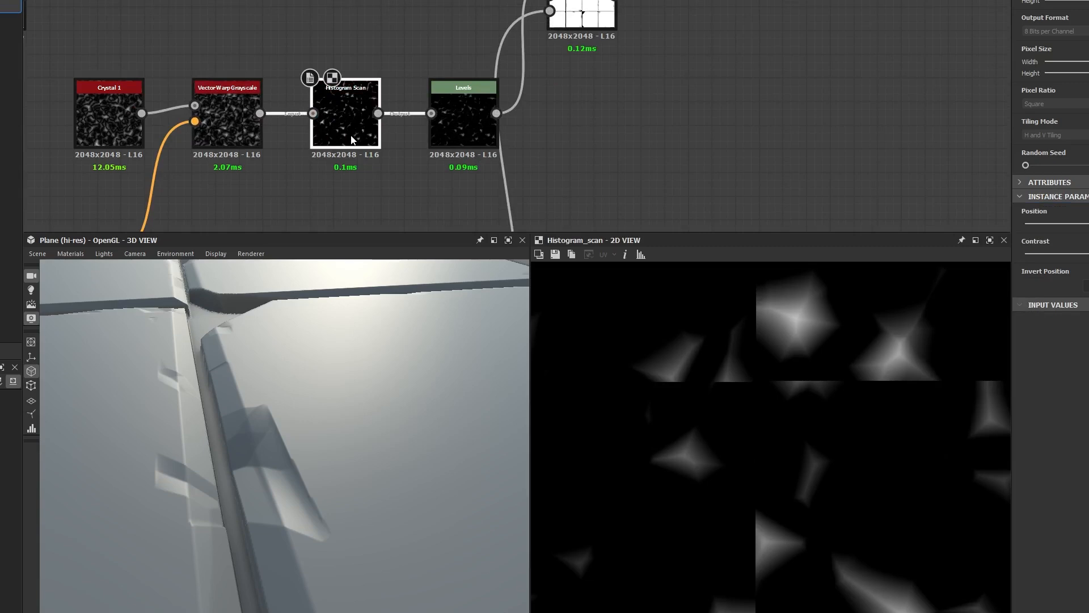
pyautogui.scroll(4, 248, 135)
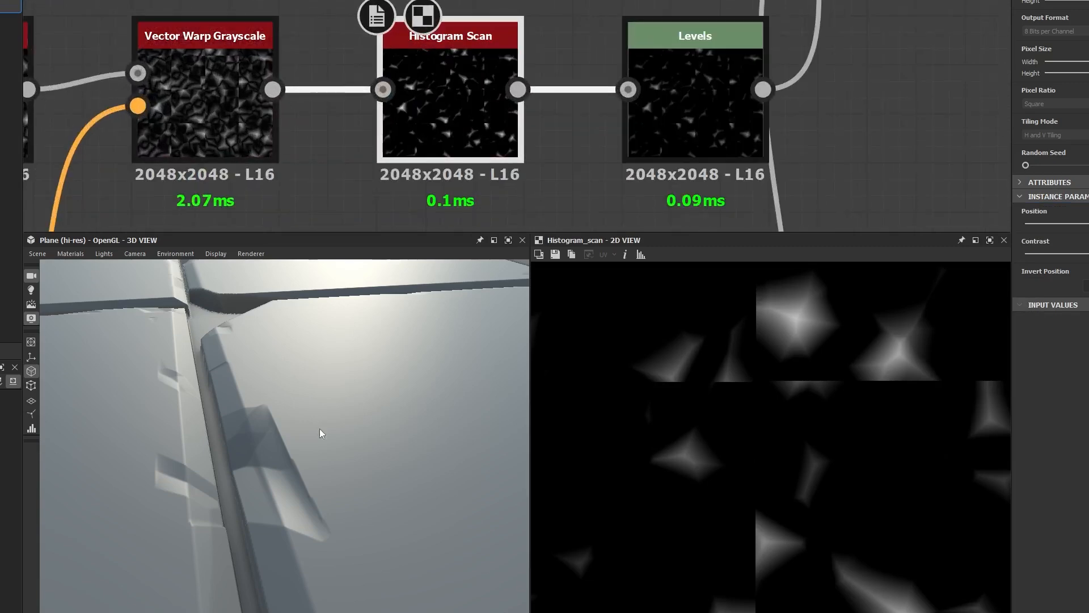
pyautogui.scroll(1, 775, 319)
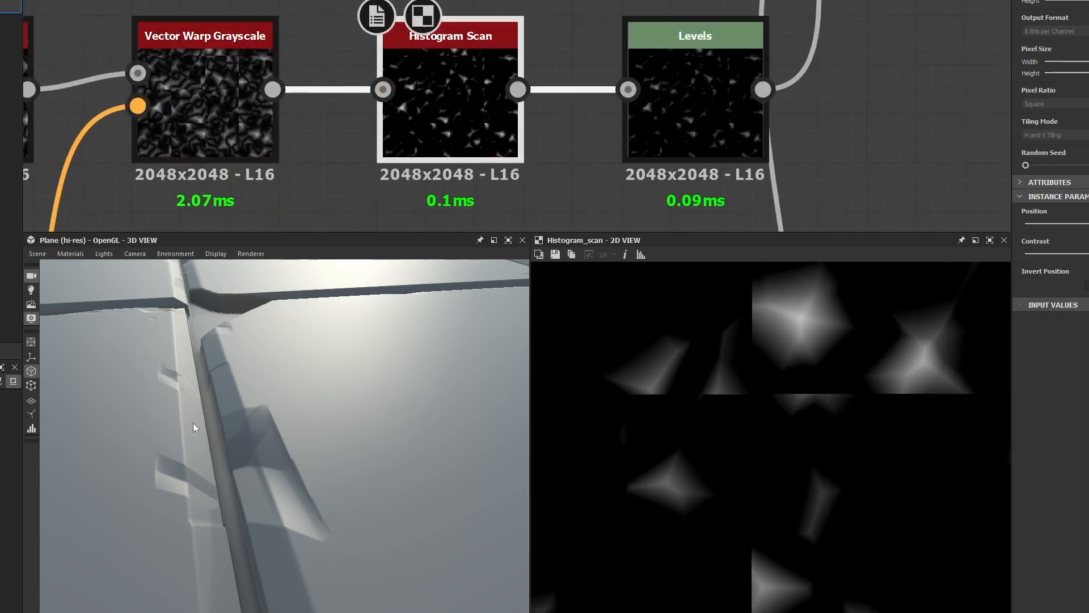
pyautogui.scroll(-5, 271, 421)
pyautogui.scroll(5, 281, 448)
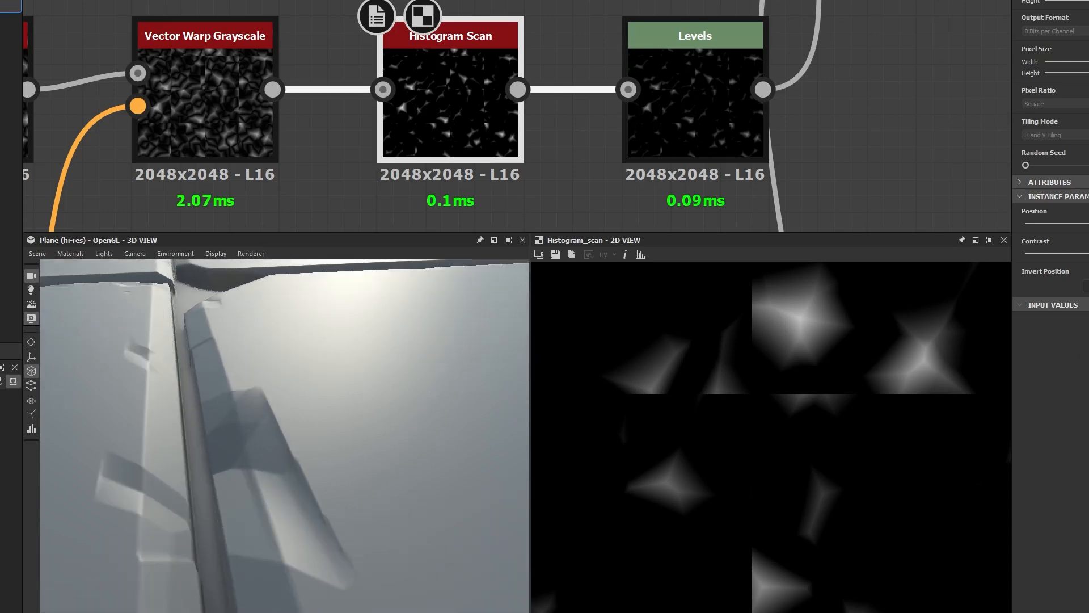
pyautogui.moveTo(1084, 253); pyautogui.dragTo(1084, 253)
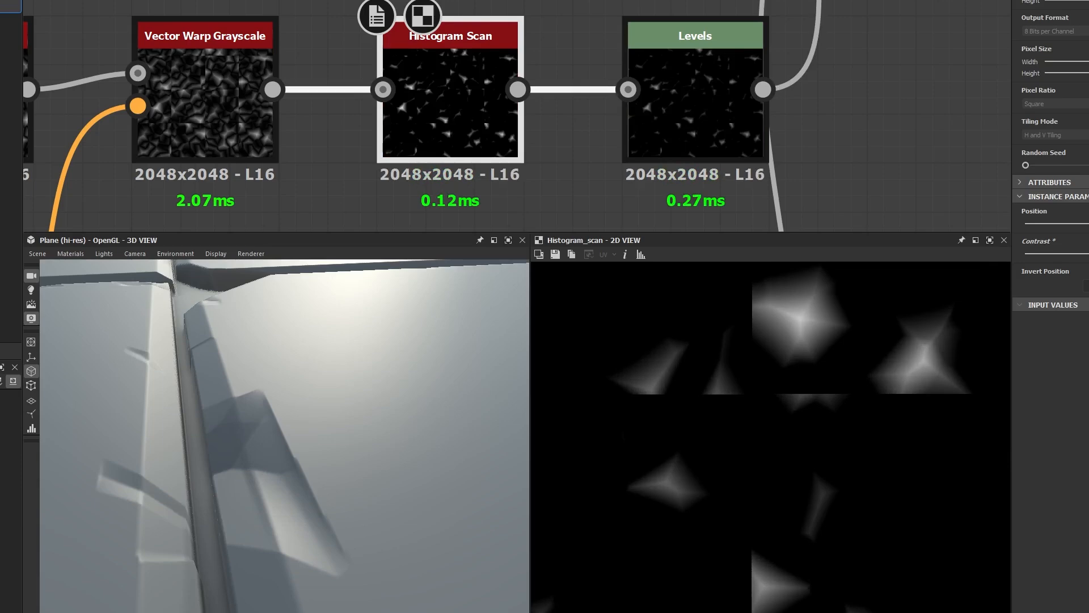
pyautogui.moveTo(1084, 254); pyautogui.dragTo(1088, 254)
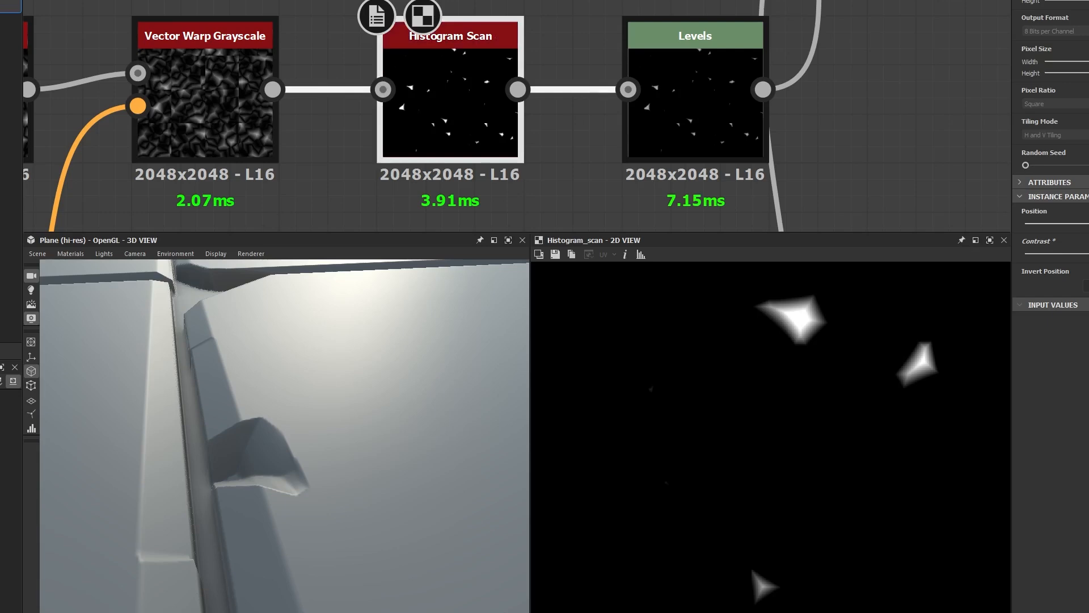
# Step: Raise Histogram Scan's Position in small increments, checking the tiles in 3D, so more and larger chips cut the edges
pyautogui.moveTo(1087, 223); pyautogui.dragTo(1088, 223)
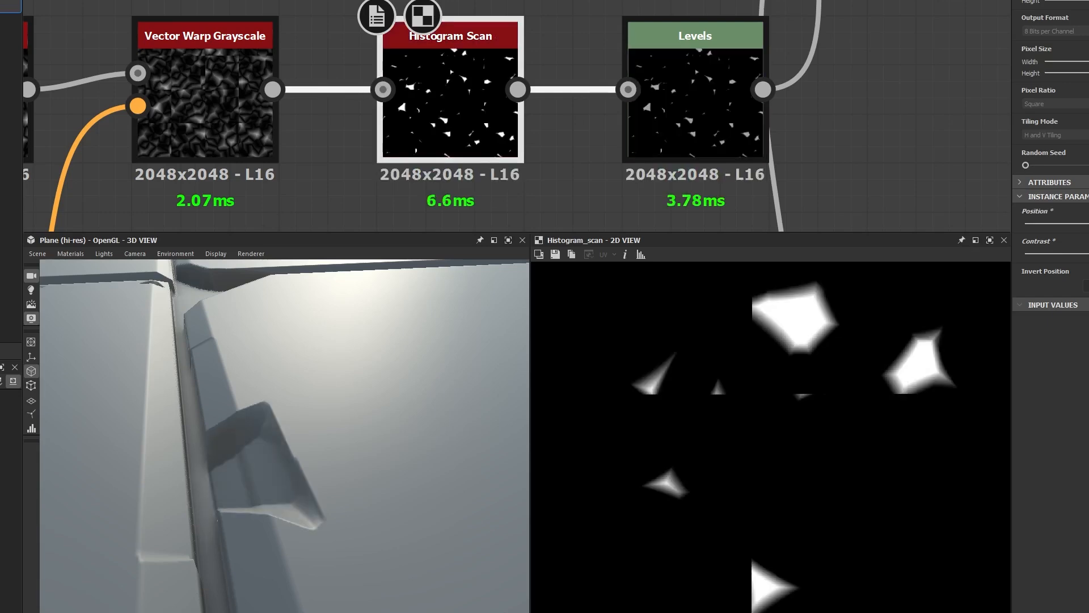
pyautogui.hotkey('ctrl', 'z')
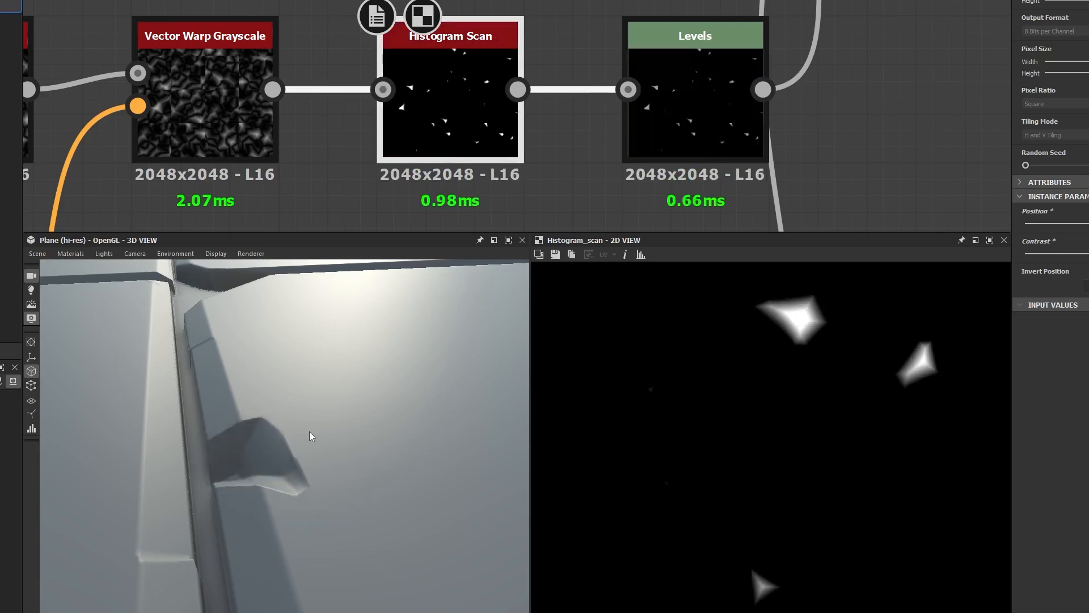
pyautogui.moveTo(308, 431); pyautogui.dragTo(314, 447)
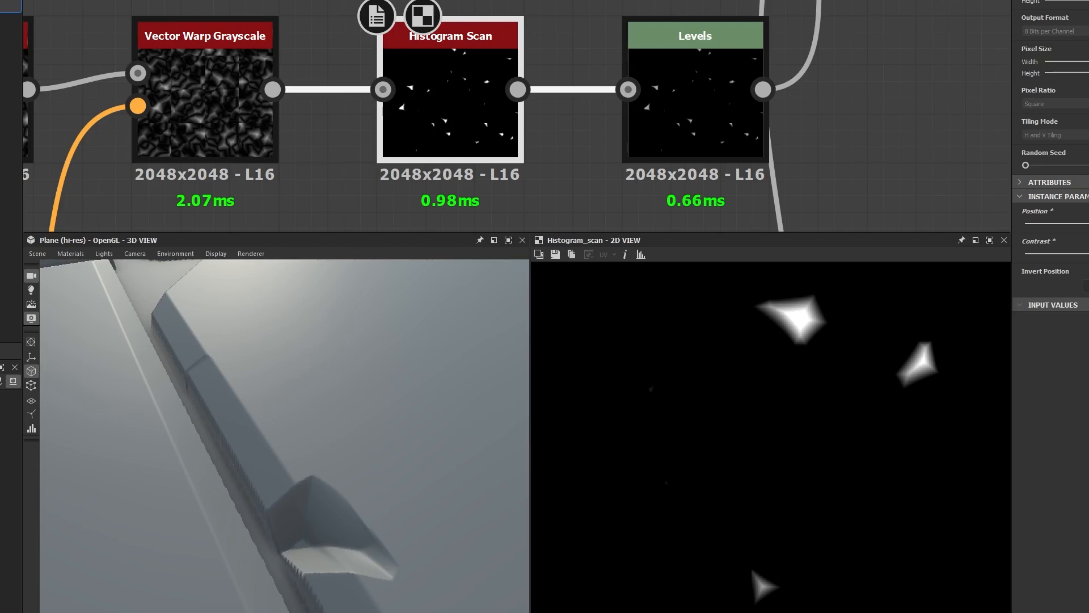
pyautogui.moveTo(1086, 224); pyautogui.dragTo(1088, 223)
pyautogui.scroll(-10, 365, 426)
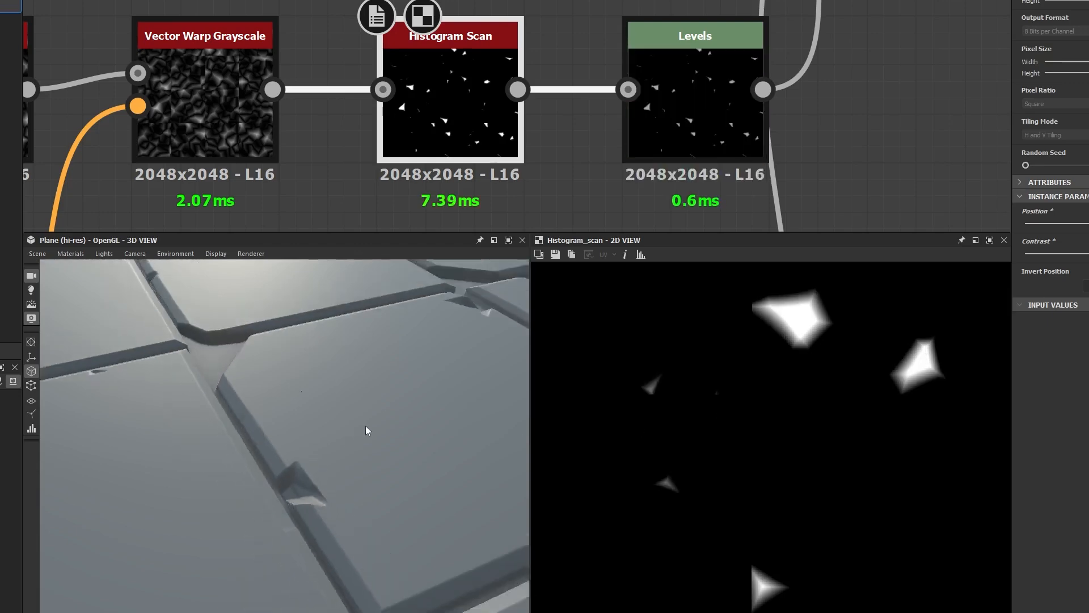
pyautogui.moveTo(361, 429); pyautogui.dragTo(340, 482)
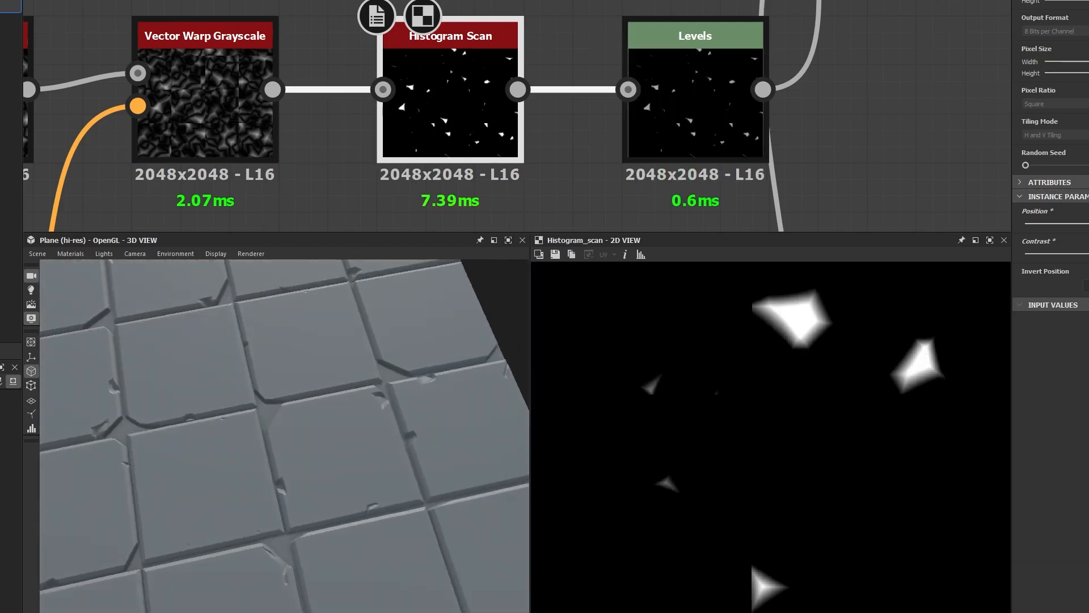
pyautogui.moveTo(1086, 224); pyautogui.dragTo(1088, 223)
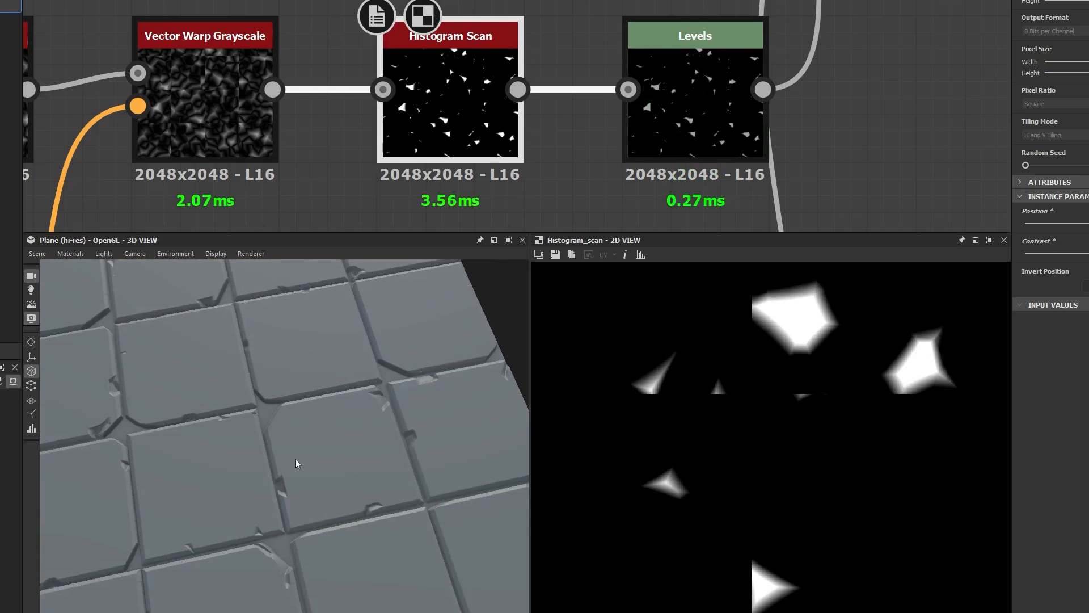
# Step: Lower Histogram Scan's Contrast slightly to soften the chip edges, and check the tiles in the 3D view
pyautogui.scroll(6, 375, 505)
pyautogui.moveTo(375, 505); pyautogui.dragTo(238, 521, button='middle')
pyautogui.scroll(3, 238, 520)
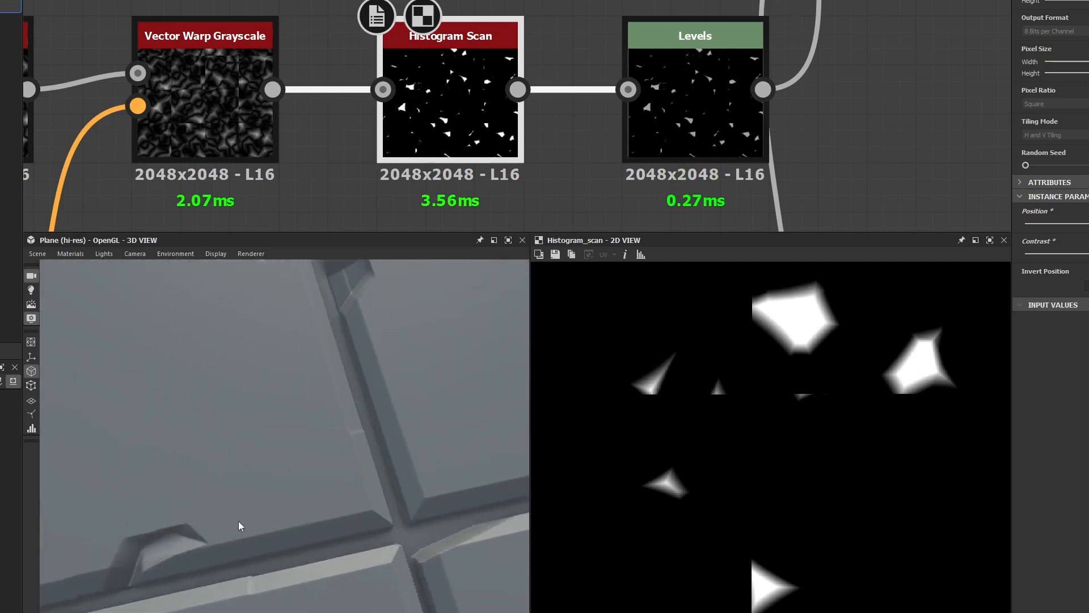
pyautogui.moveTo(238, 521); pyautogui.dragTo(262, 463)
pyautogui.moveTo(291, 415); pyautogui.dragTo(158, 503)
pyautogui.moveTo(1088, 254); pyautogui.dragTo(1084, 254)
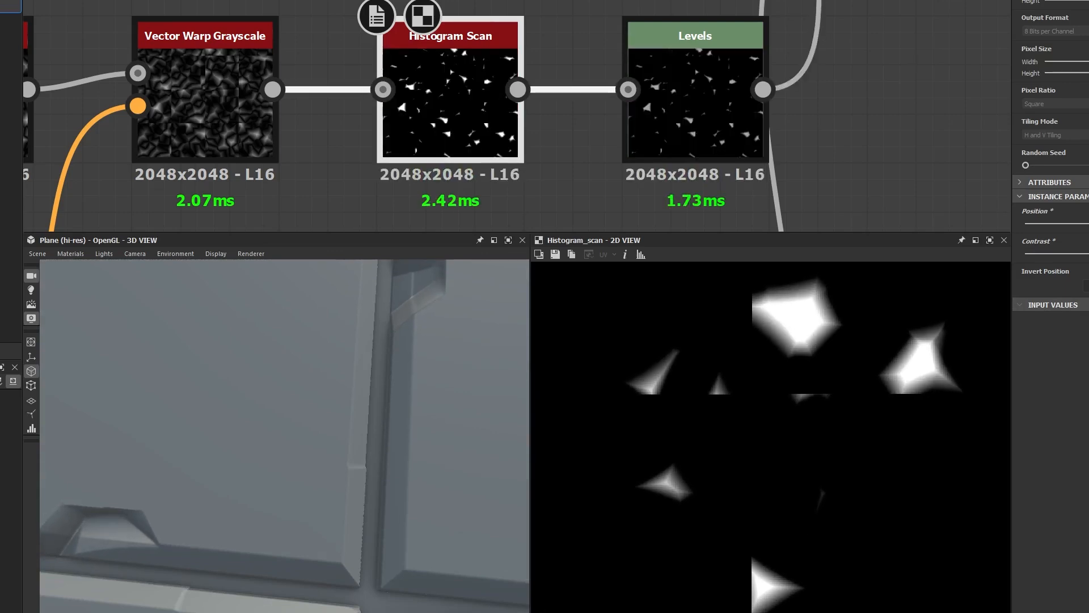
pyautogui.scroll(-5, 121, 489)
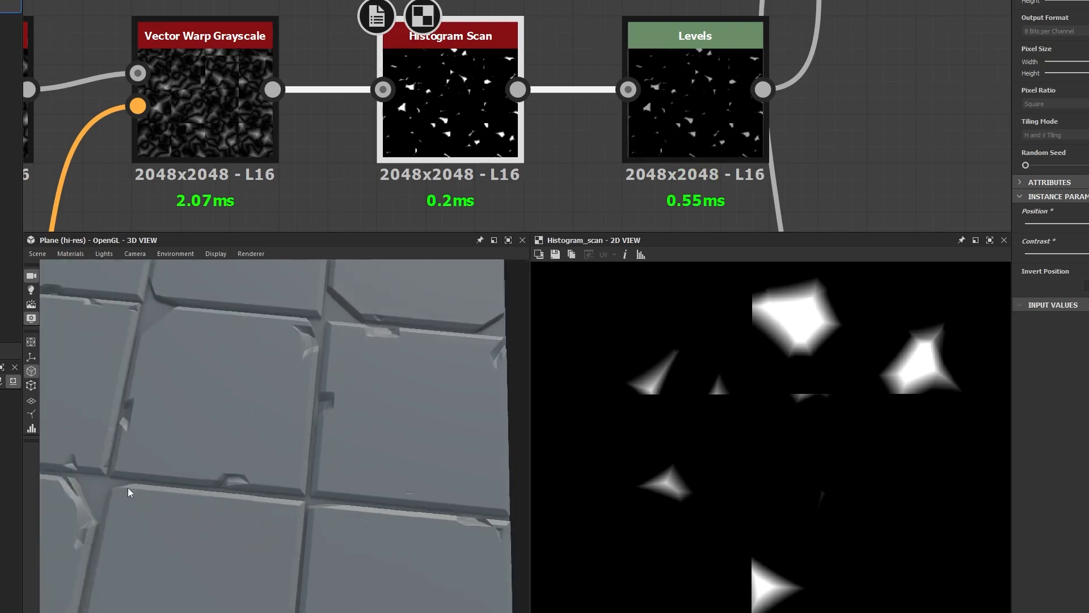
pyautogui.moveTo(139, 490); pyautogui.dragTo(260, 482)
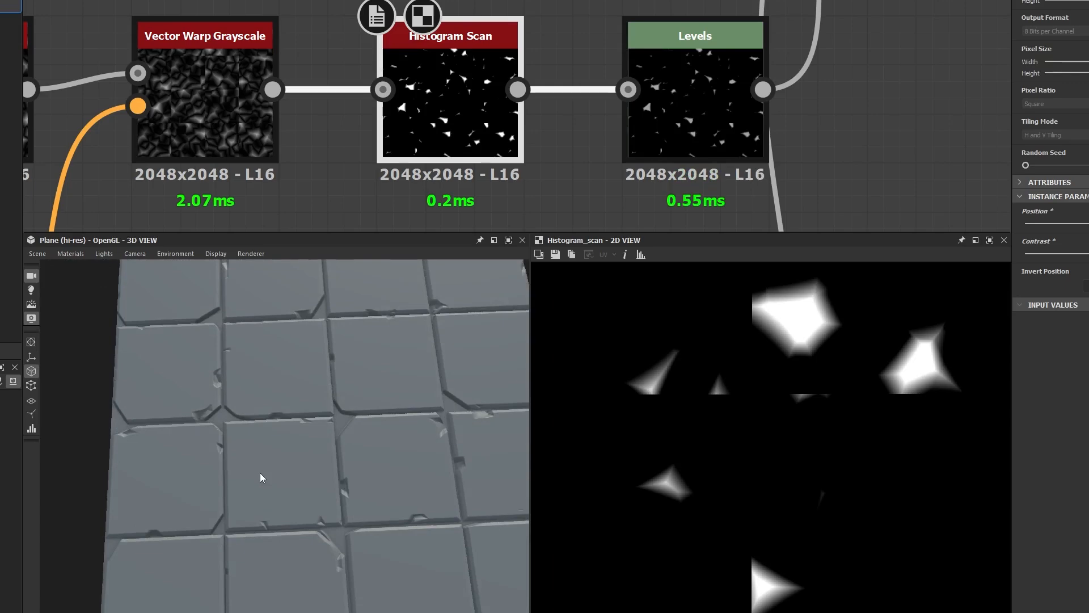
# Step: Display the Subtract Blend node's result in the 2D view to check the sharpened chips
pyautogui.scroll(-5, 575, 172)
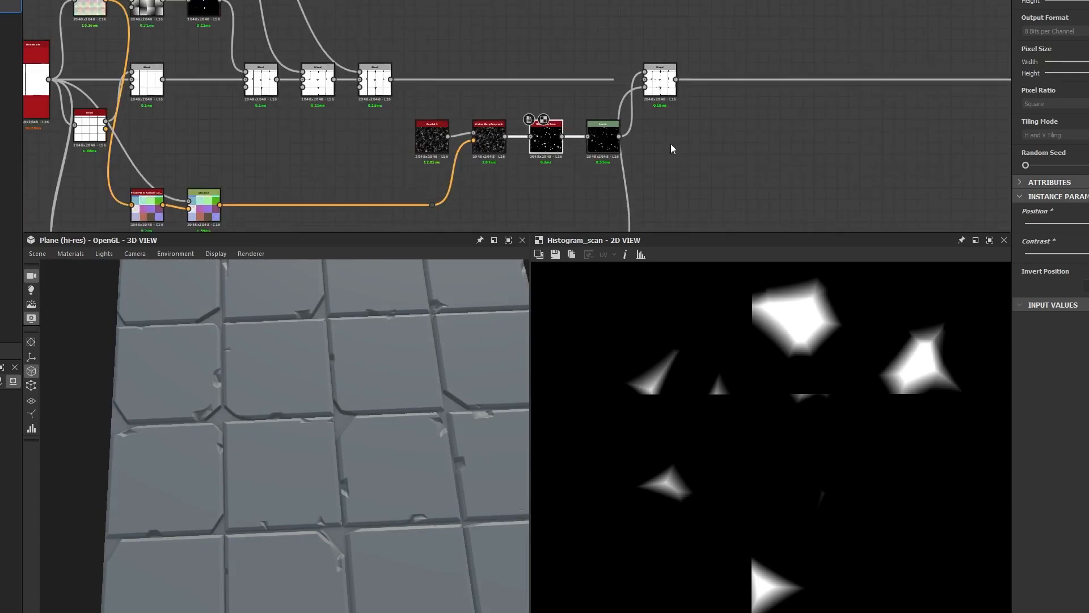
pyautogui.doubleClick(660, 81)
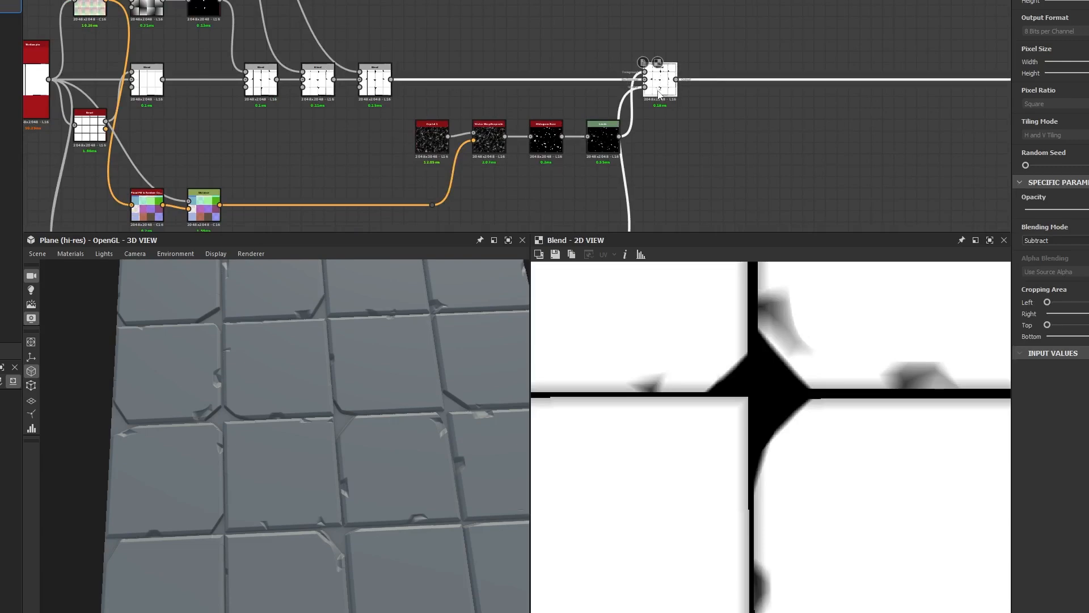
pyautogui.scroll(4, 709, 133)
# Step: Lower the output white level of the Levels node after Histogram Scan close to black for much shallower chips
pyautogui.doubleClick(444, 148)
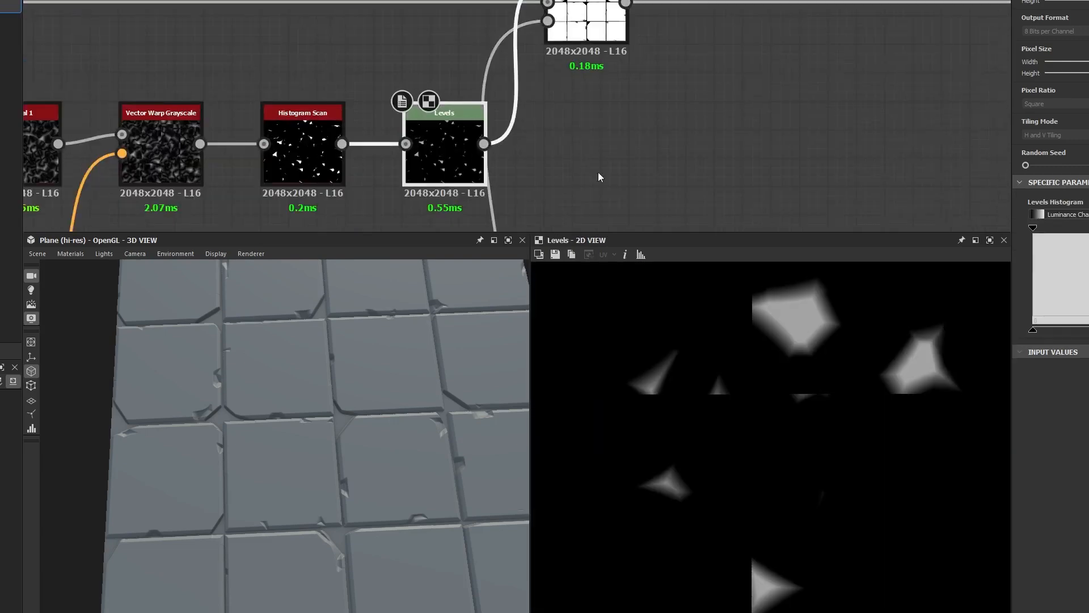
pyautogui.scroll(-5, 399, 474)
pyautogui.moveTo(400, 474)
pyautogui.mouseDown()
pyautogui.moveTo(429, 470)
pyautogui.moveTo(400, 469)
pyautogui.mouseUp()
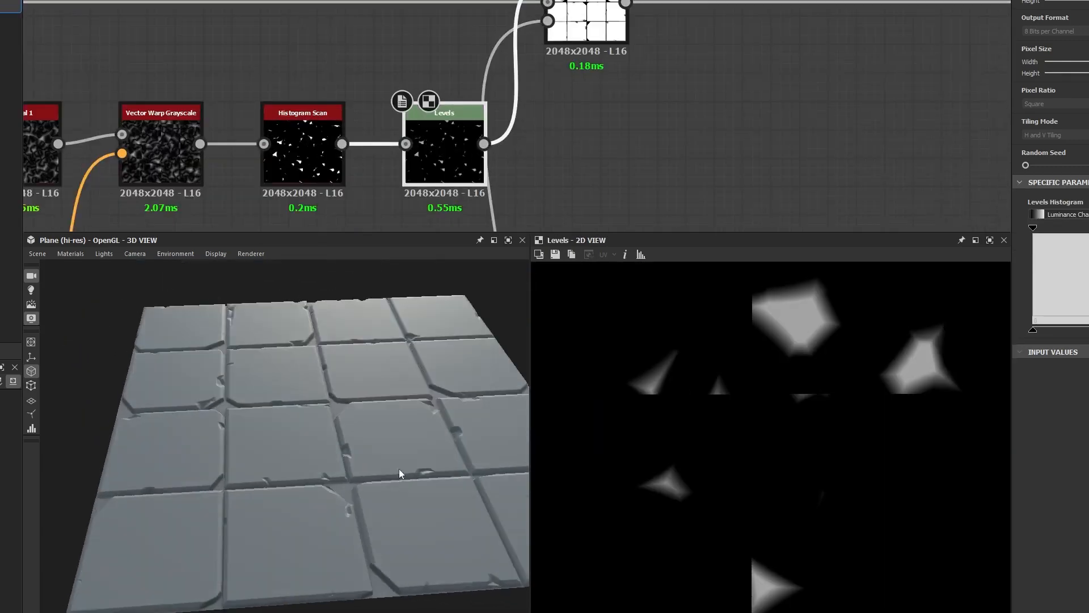
pyautogui.scroll(5, 400, 470)
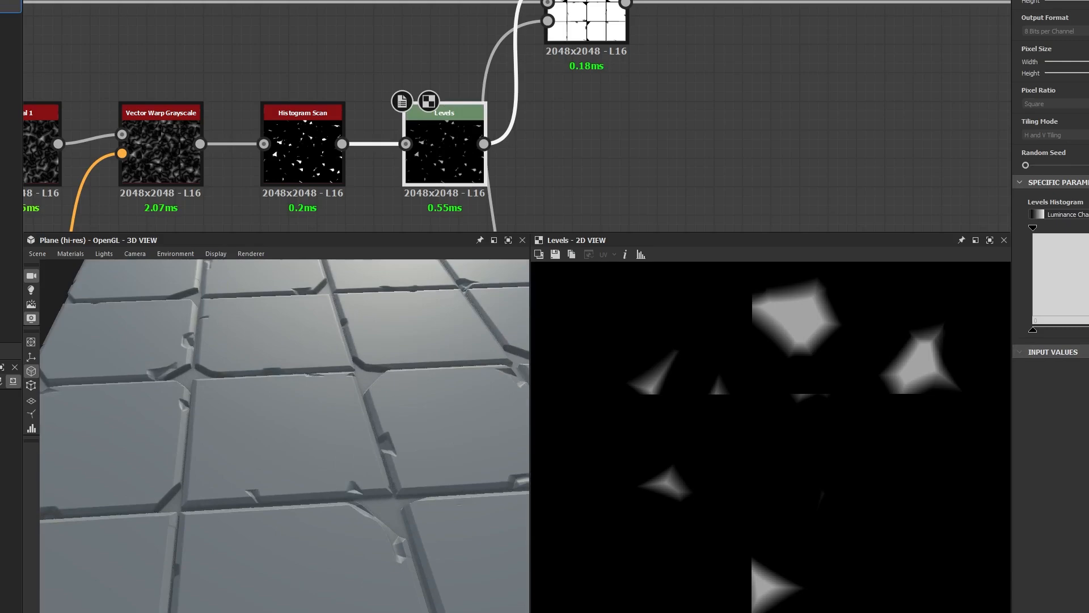
pyautogui.click(1087, 182)
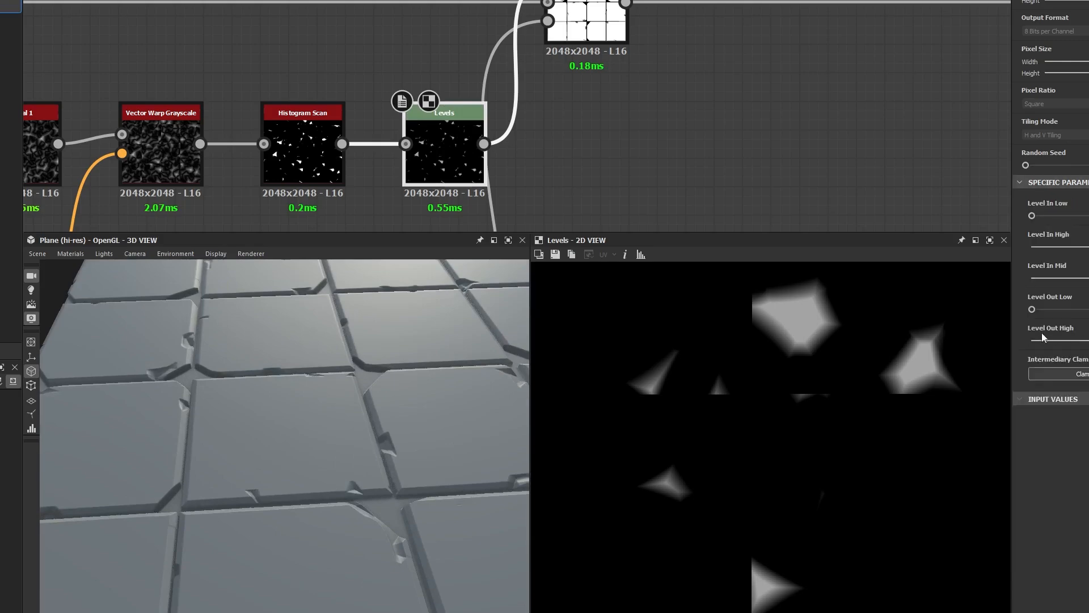
pyautogui.click(1085, 182)
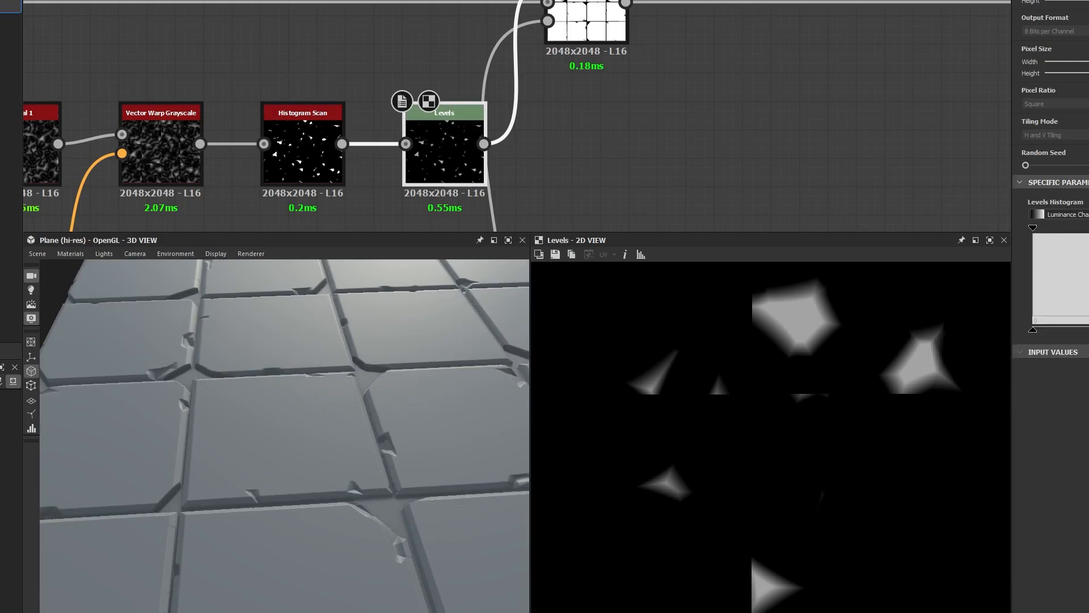
pyautogui.moveTo(1088, 331); pyautogui.dragTo(1048, 341)
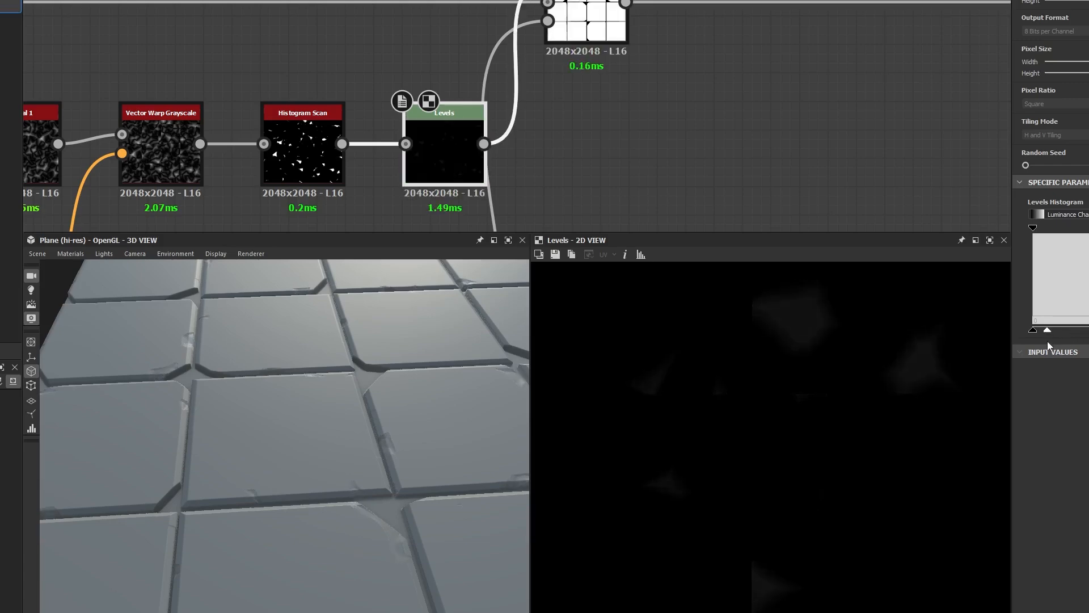
# Step: Examine the shallower chips along the tile edges up close in the 3D view
pyautogui.scroll(5, 352, 467)
pyautogui.moveTo(421, 429); pyautogui.dragTo(309, 475, button='middle')
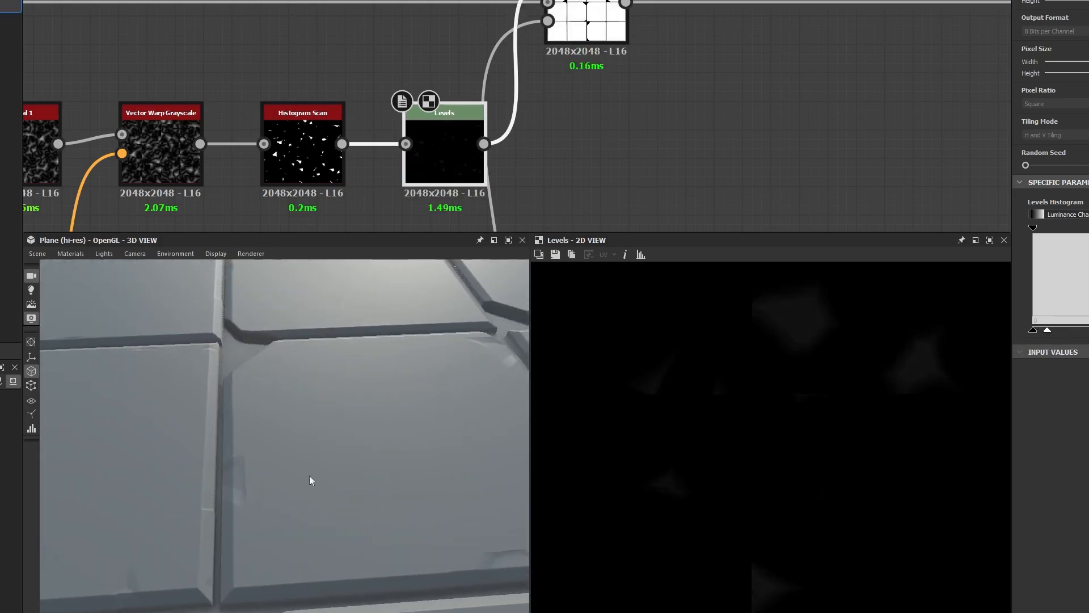
pyautogui.moveTo(308, 475); pyautogui.dragTo(295, 346)
pyautogui.scroll(5, 274, 464)
pyautogui.scroll(2, 274, 465)
pyautogui.scroll(-2, 762, 319)
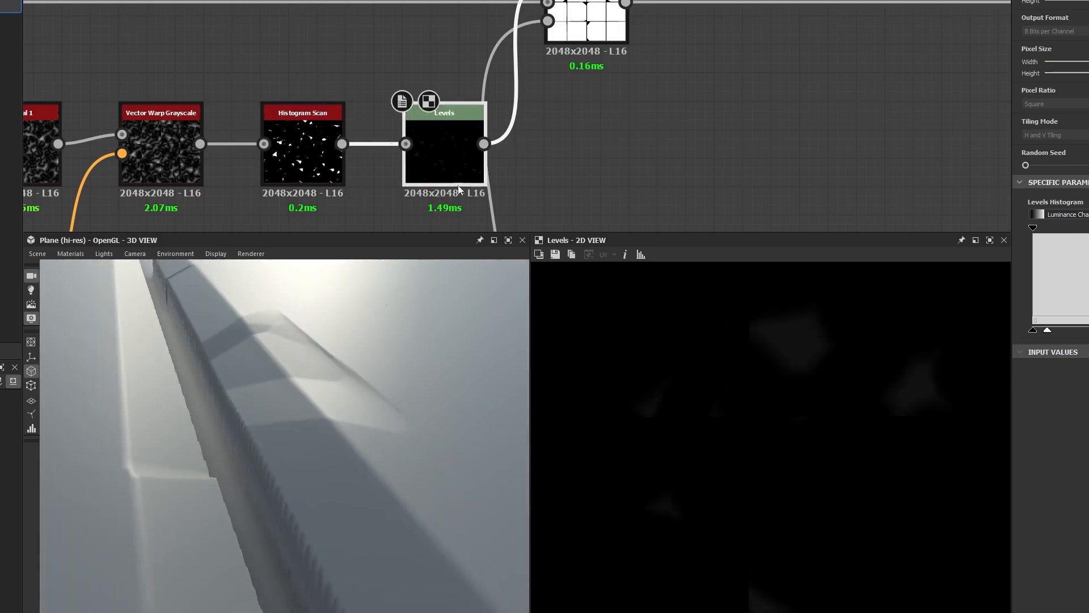
# Step: Raise the output white level of the Levels node after Histogram Scan to a dark grey for deeper chips
pyautogui.scroll(-4, 813, 357)
pyautogui.scroll(5, 817, 359)
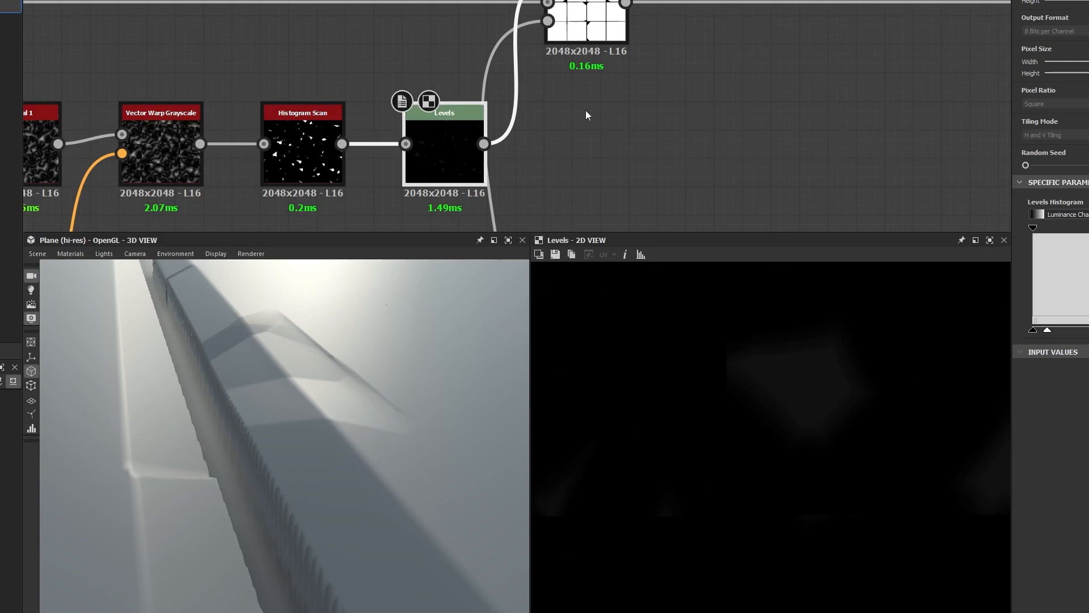
pyautogui.moveTo(1047, 331); pyautogui.dragTo(1088, 331)
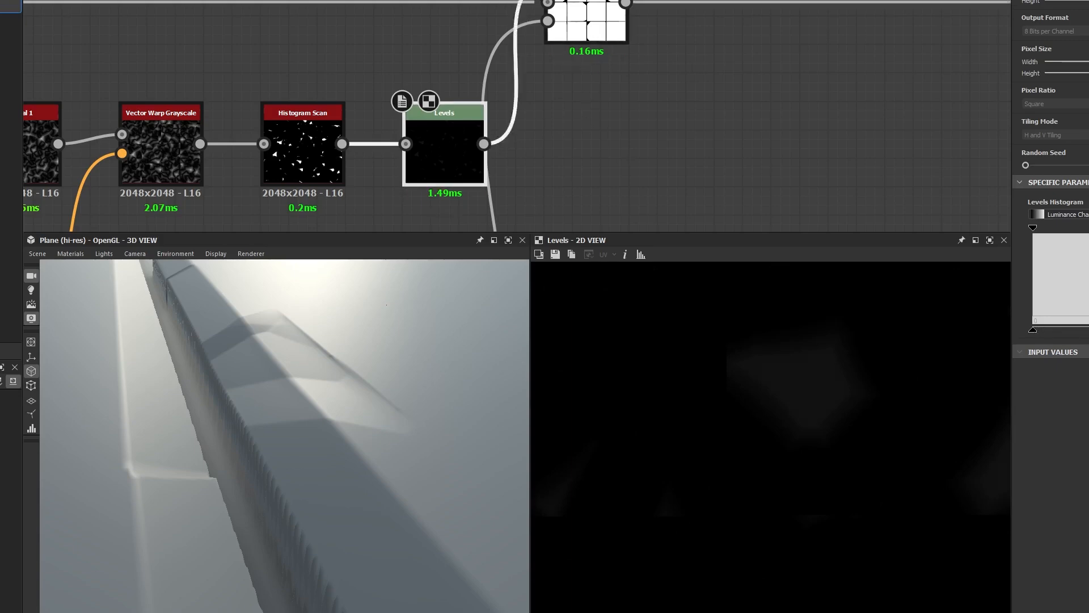
pyautogui.moveTo(257, 411); pyautogui.dragTo(292, 496)
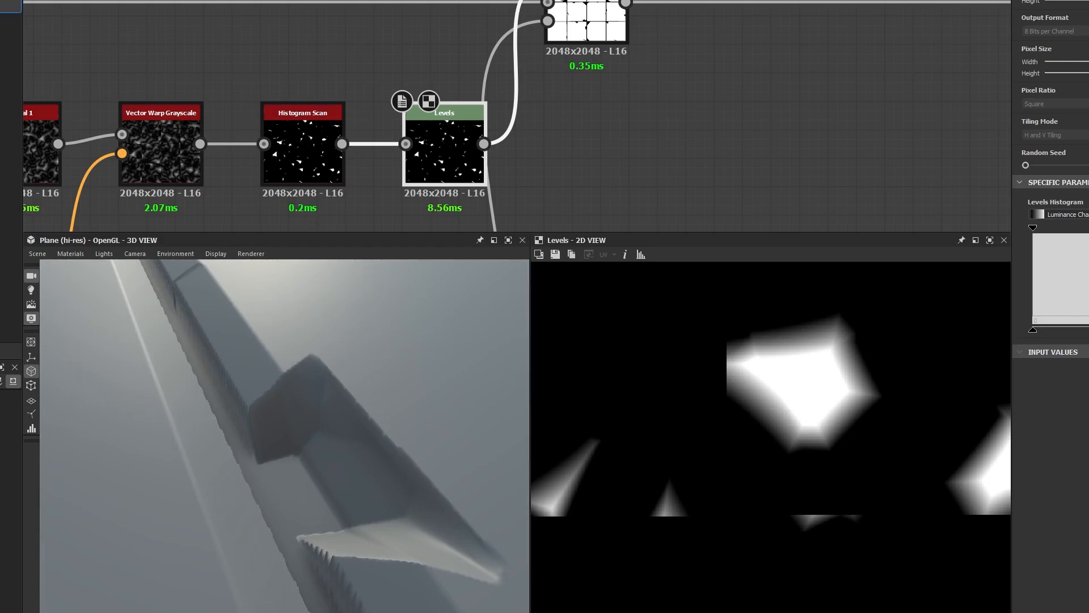
pyautogui.moveTo(1088, 331); pyautogui.dragTo(1088, 330)
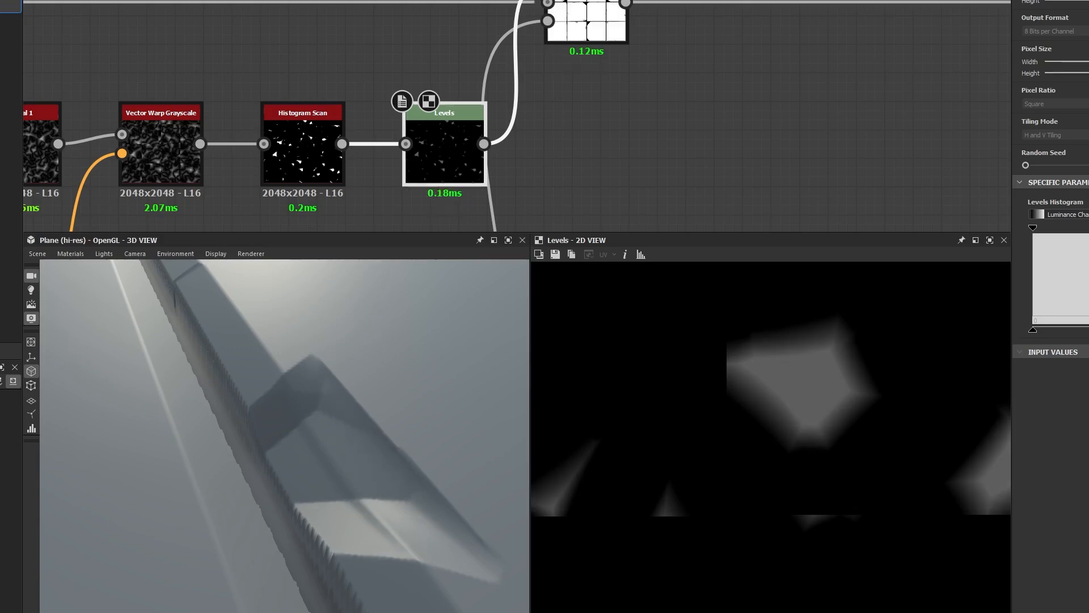
# Step: Examine the deepened chips along the tile edges in the 3D view, and show the Levels node's parameters as sliders
pyautogui.scroll(-15, 323, 419)
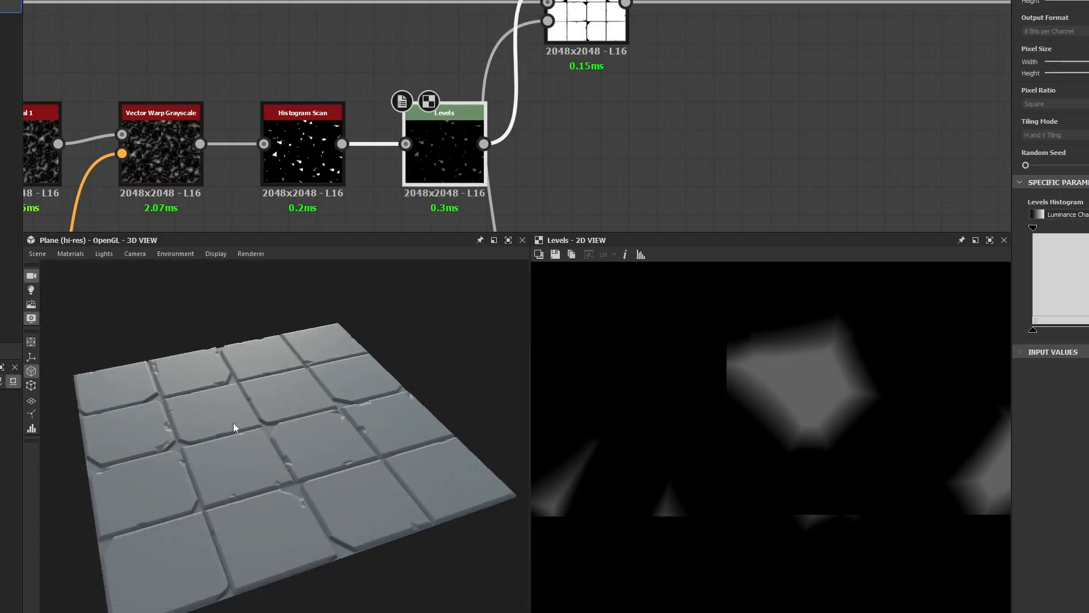
pyautogui.scroll(15, 233, 424)
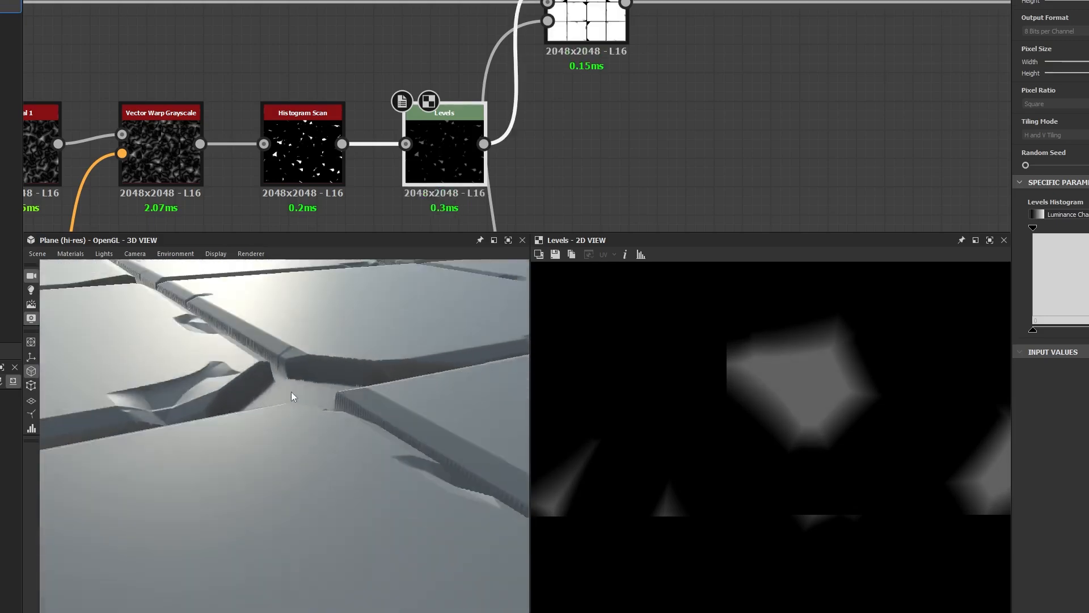
pyautogui.moveTo(291, 391); pyautogui.dragTo(275, 421)
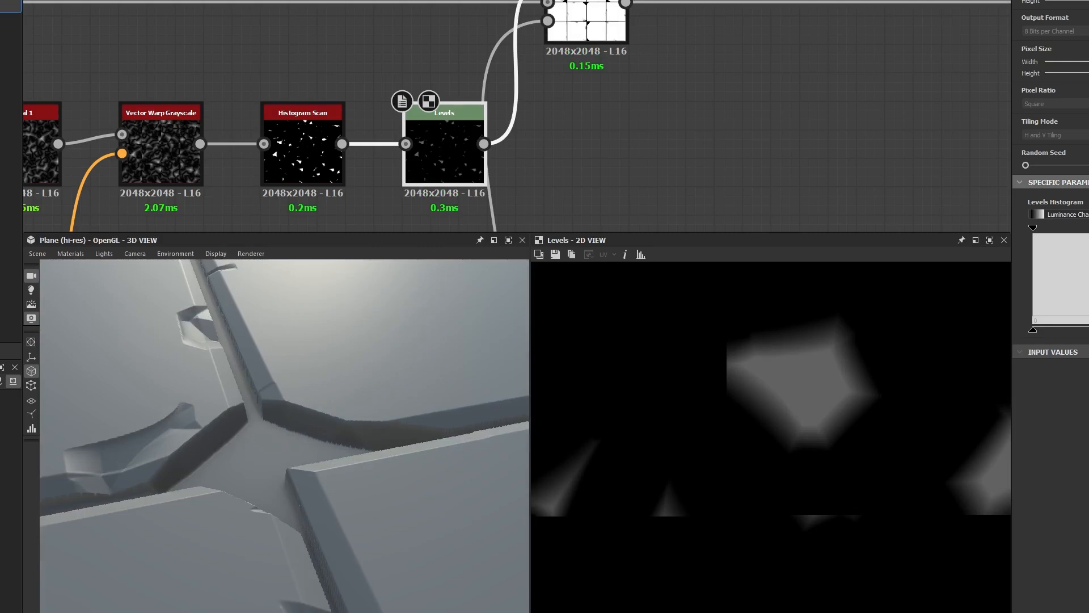
pyautogui.click(1086, 182)
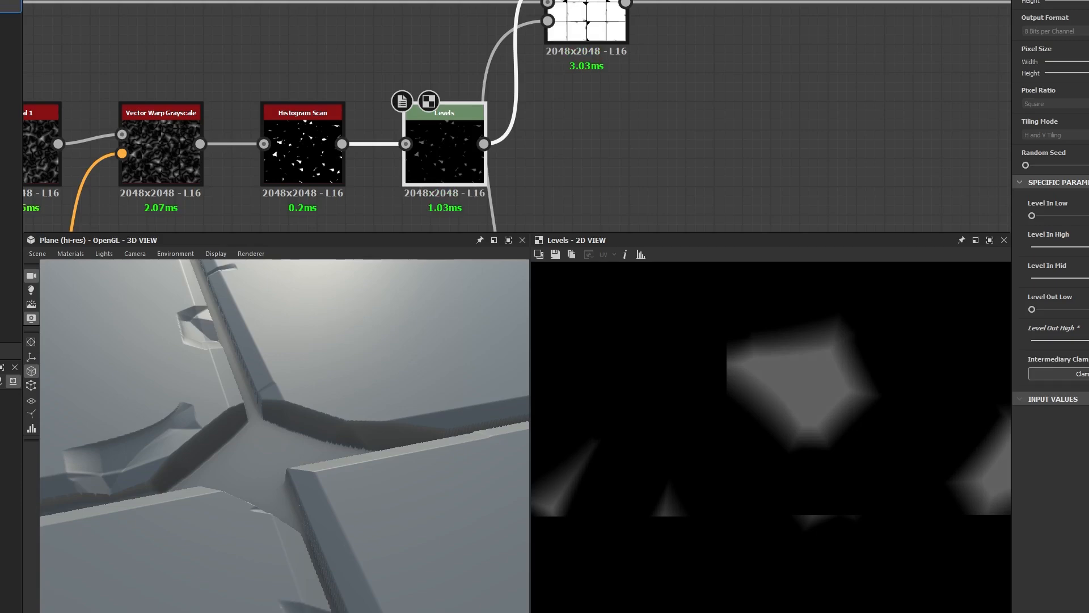
pyautogui.scroll(-8, 284, 424)
pyautogui.moveTo(291, 424); pyautogui.dragTo(343, 435)
# Step: Display the Subtract Blend node's result in the 2D view and look over the chipped tile edges
pyautogui.moveTo(567, 29); pyautogui.dragTo(499, 104, button='middle')
pyautogui.doubleClick(516, 88)
pyautogui.scroll(-5, 610, 125)
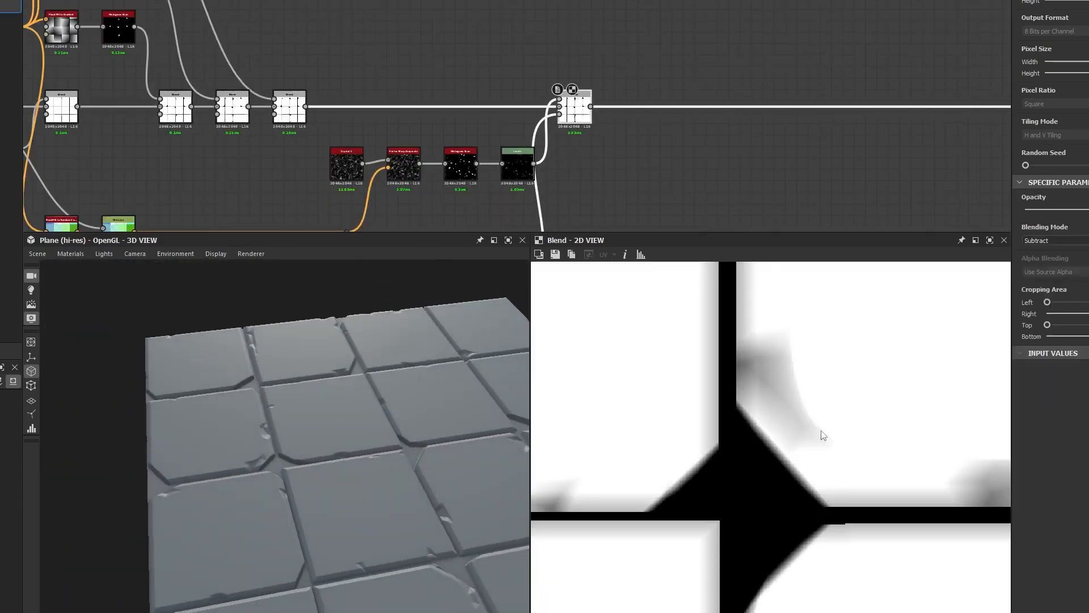
pyautogui.scroll(-5, 681, 438)
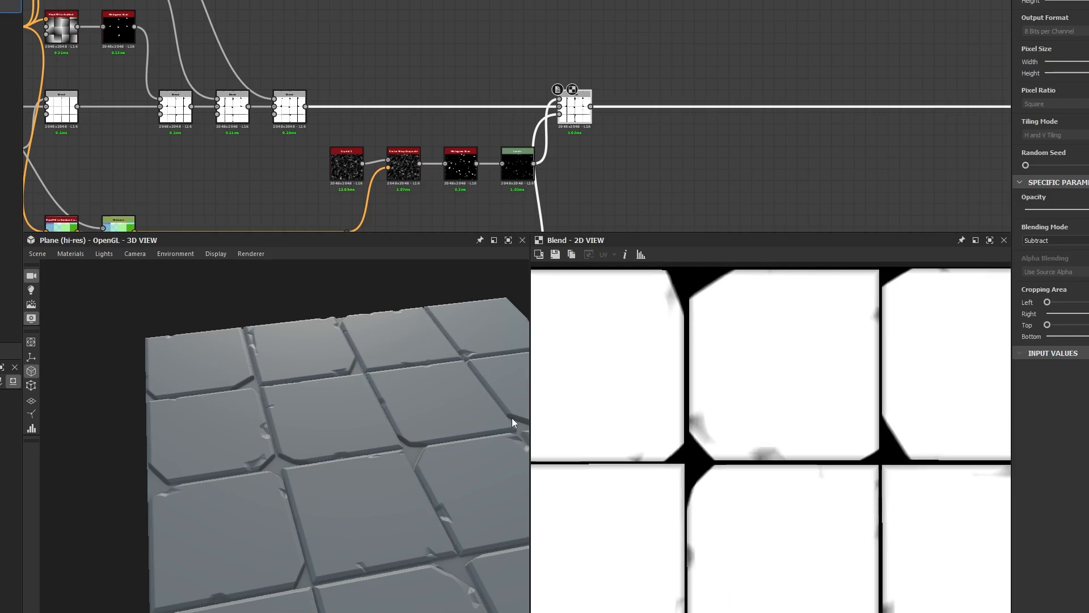
pyautogui.moveTo(610, 173); pyautogui.dragTo(581, 121, button='middle')
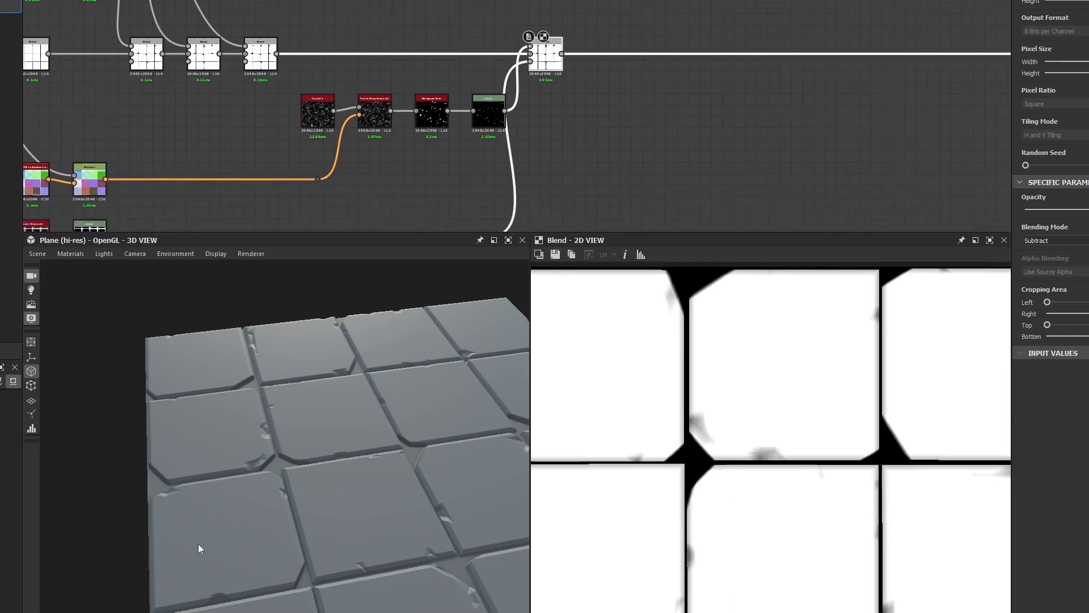
pyautogui.scroll(-2, 597, 166)
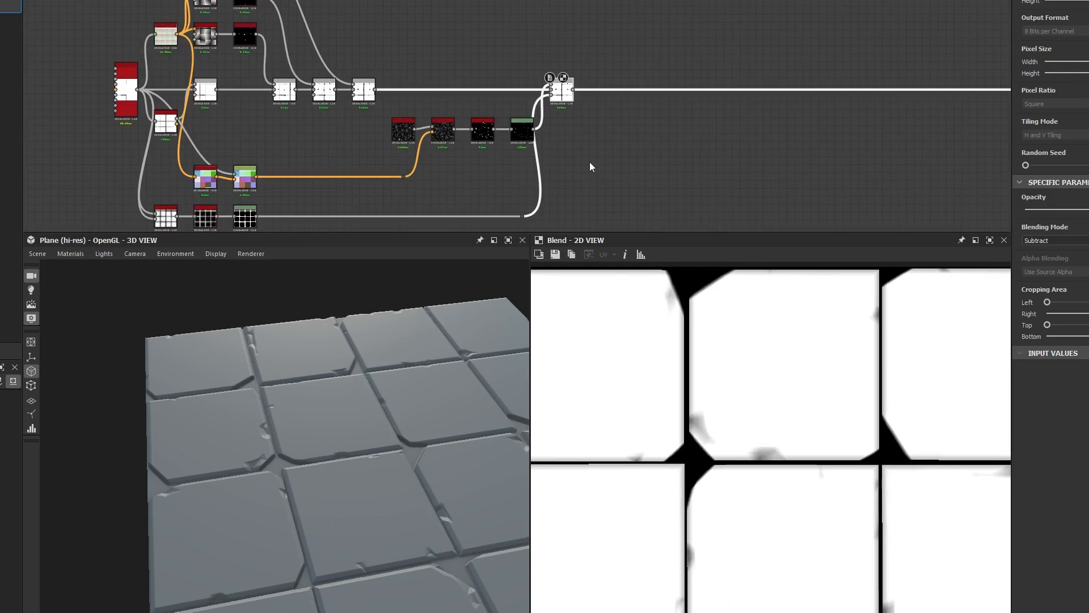
pyautogui.click(677, 154)
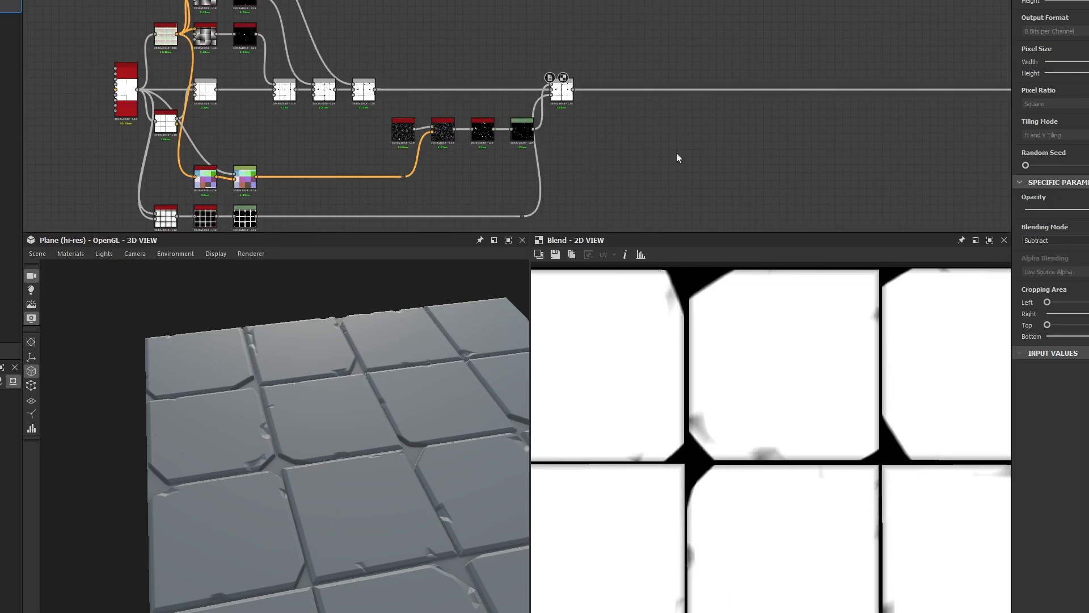
# Step: Add a new Blend node fed by the output of the Subtract Blend node
pyautogui.scroll(1, 607, 161)
pyautogui.moveTo(565, 108); pyautogui.dragTo(458, 93, button='middle')
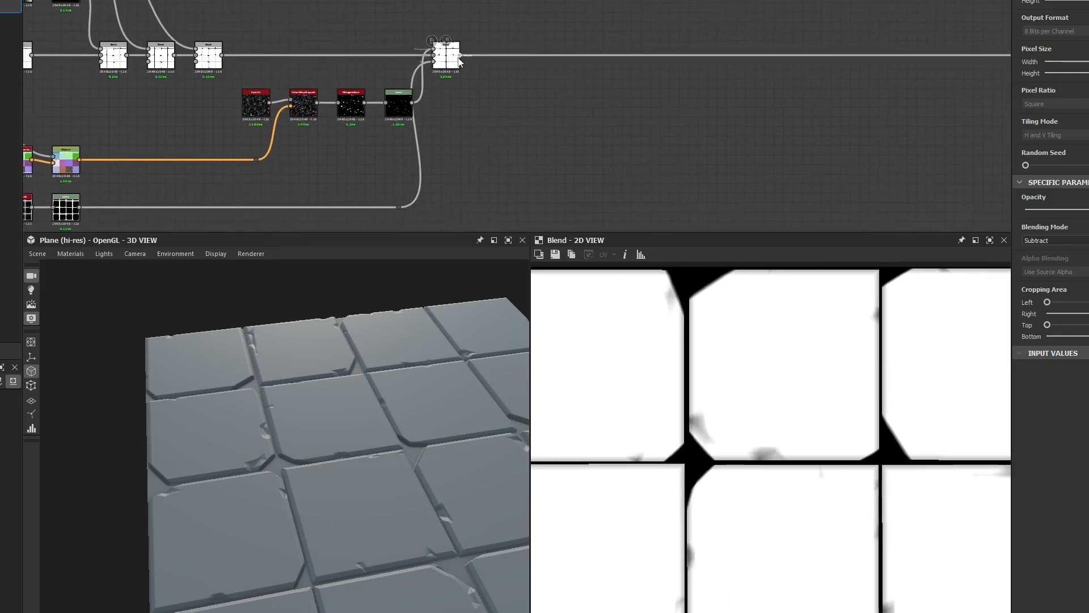
pyautogui.moveTo(460, 55); pyautogui.dragTo(515, 101)
pyautogui.write('ble')
pyautogui.press('Return')
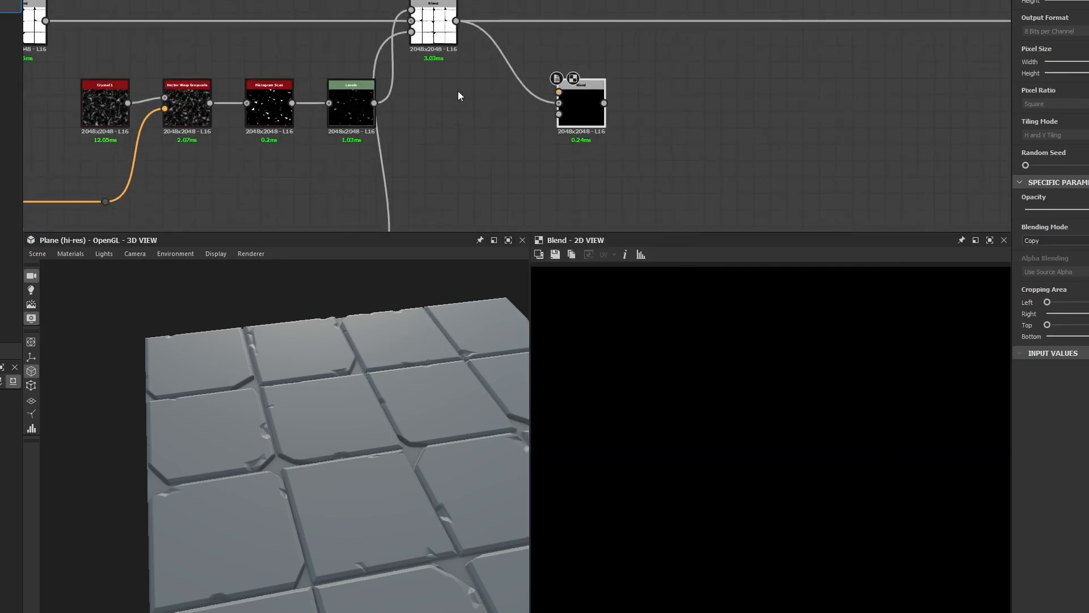
# Step: Move the new Blend node further along the graph to make room for another chip chain
pyautogui.scroll(-2, 458, 91)
pyautogui.moveTo(465, 108); pyautogui.dragTo(517, 73, button='middle')
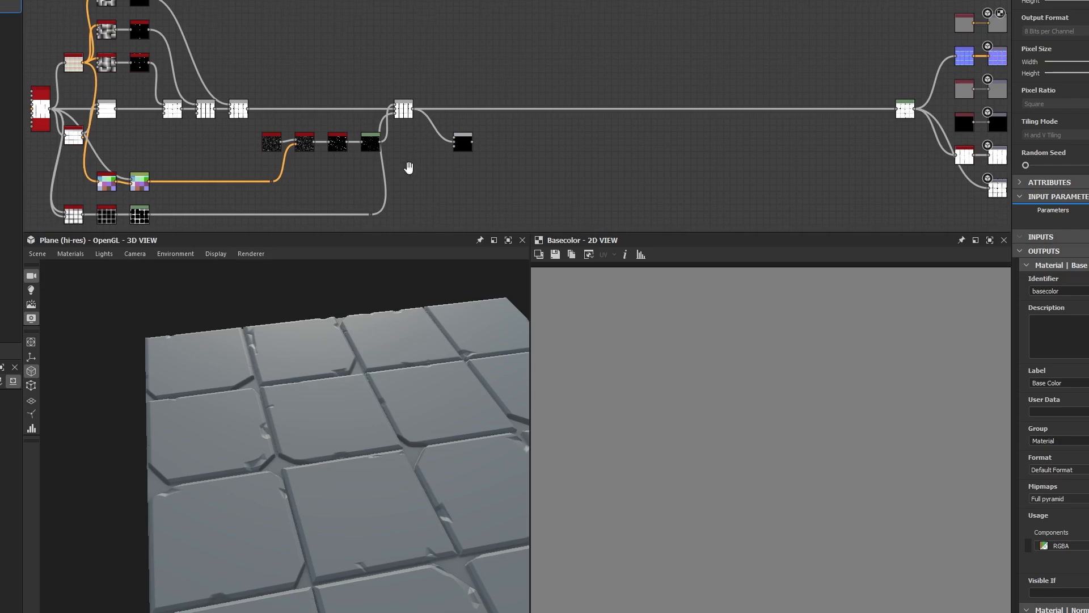
pyautogui.moveTo(406, 165); pyautogui.dragTo(530, 133, button='middle')
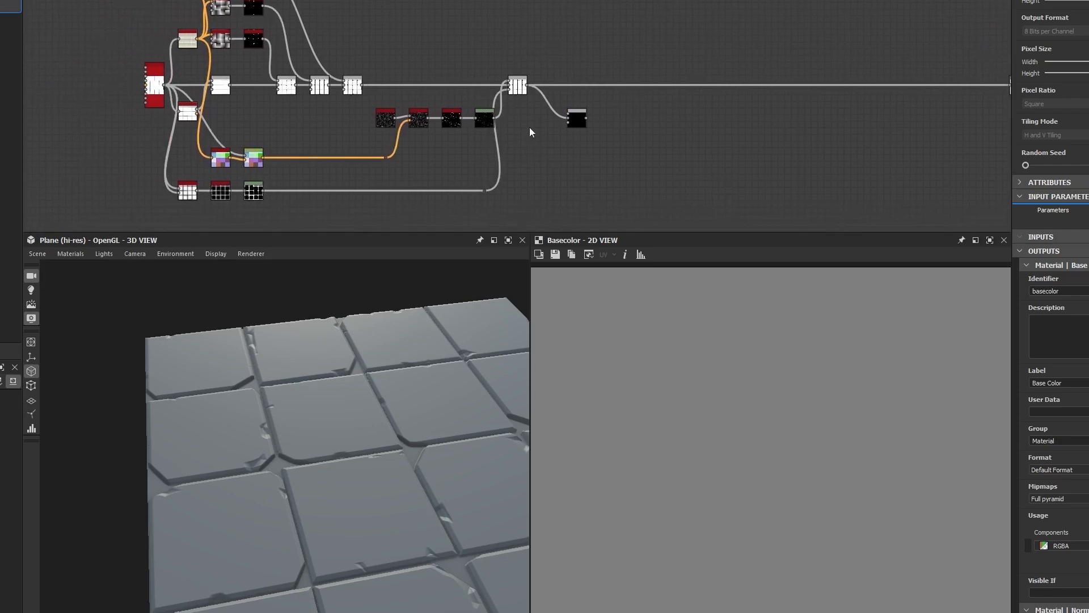
pyautogui.scroll(3, 531, 125)
pyautogui.moveTo(497, 186); pyautogui.dragTo(424, 178, button='middle')
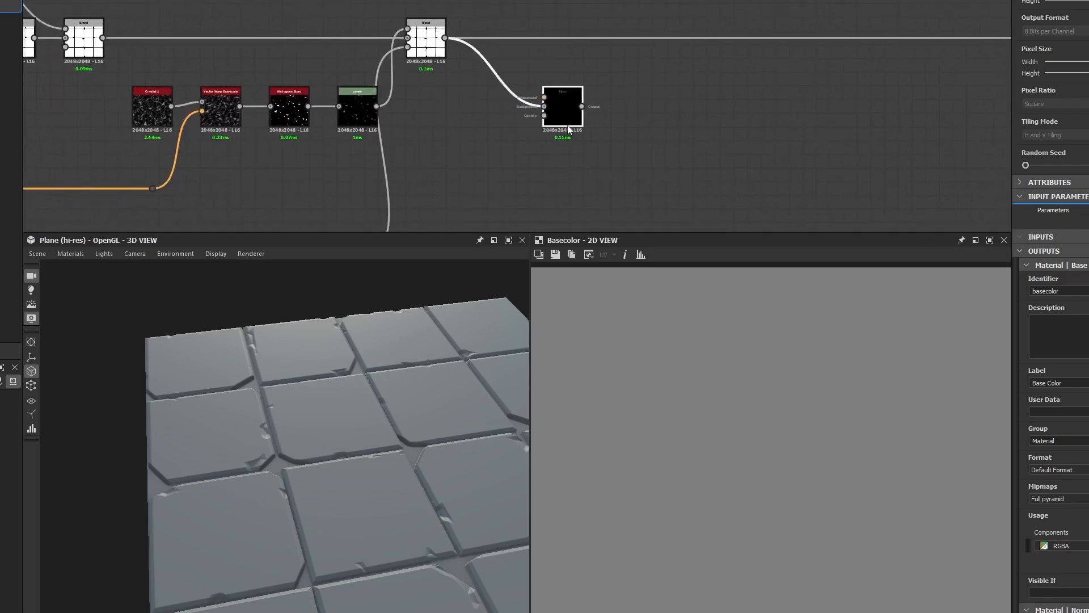
pyautogui.moveTo(569, 130); pyautogui.dragTo(720, 129)
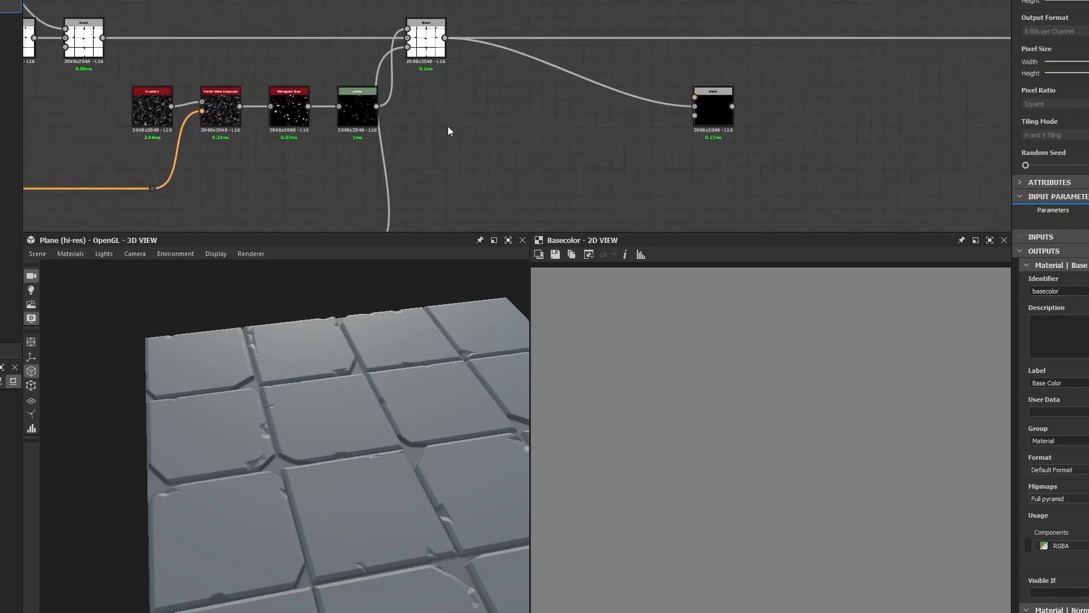
# Step: Duplicate the Crystal 1, Vector Warp Grayscale, Histogram Scan and Levels chain with its dot node, placing the copy beyond the Subtract Blend
pyautogui.moveTo(448, 128); pyautogui.dragTo(119, 198)
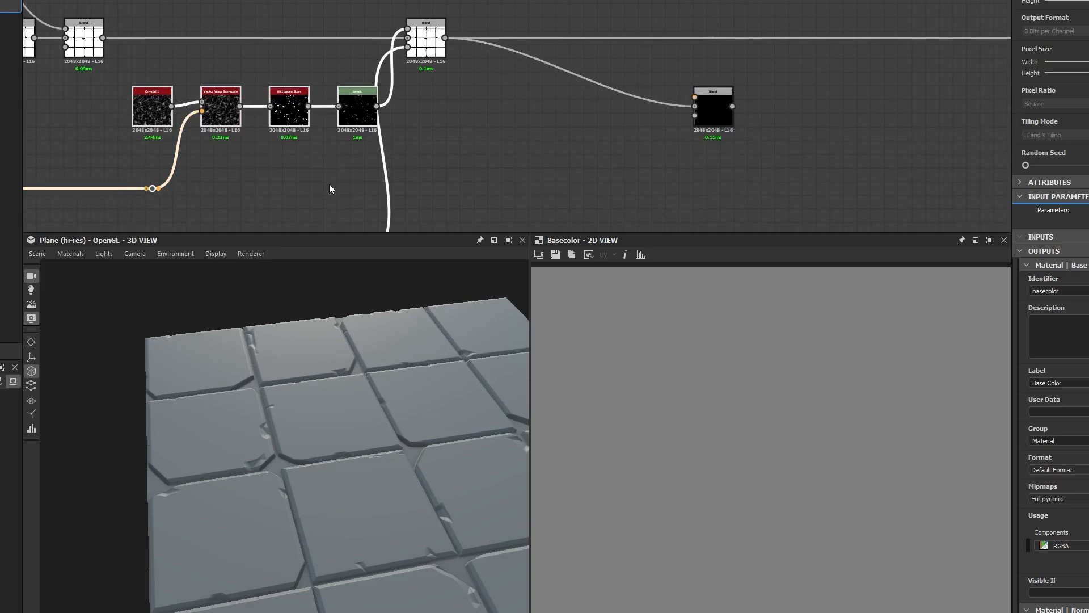
pyautogui.hotkey('ctrl', 'd')
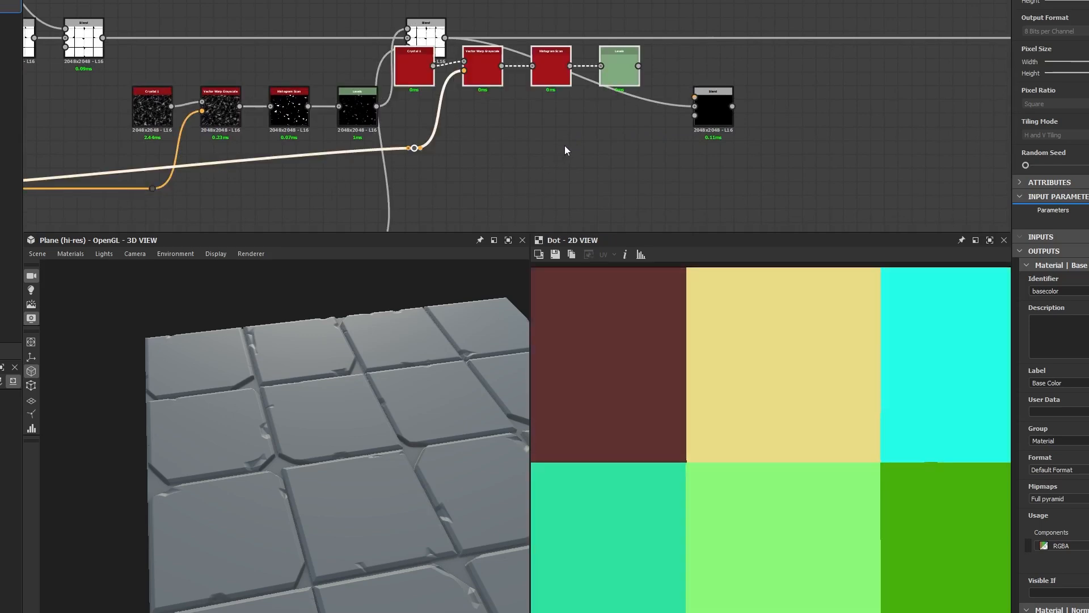
pyautogui.moveTo(413, 80); pyautogui.dragTo(493, 121)
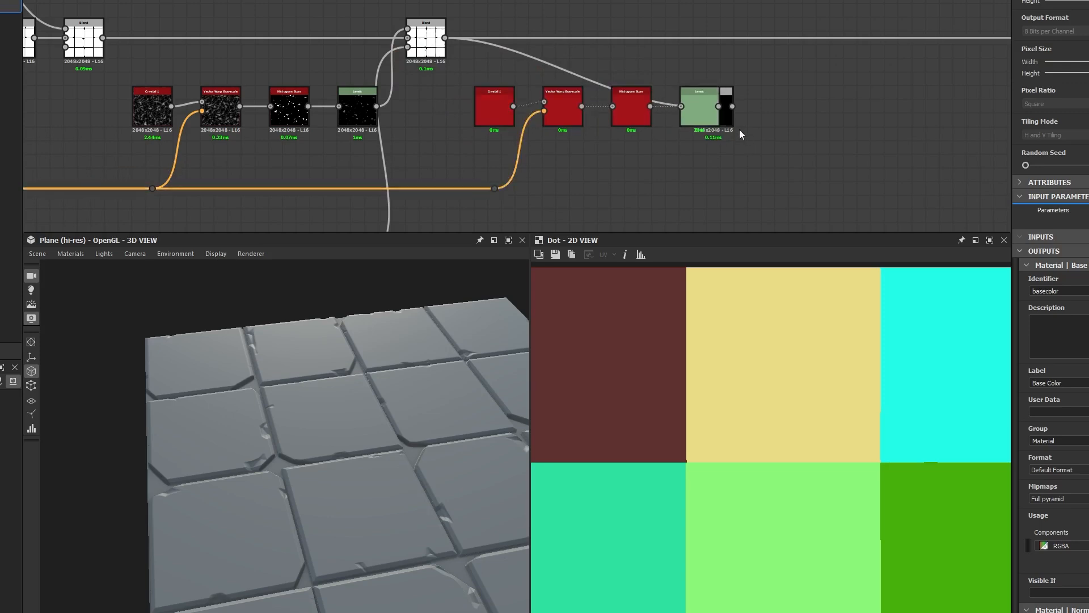
# Step: Shift the new Blend node clear of the copied chain and connect the duplicated Levels node to its foreground input
pyautogui.moveTo(736, 122); pyautogui.dragTo(859, 95)
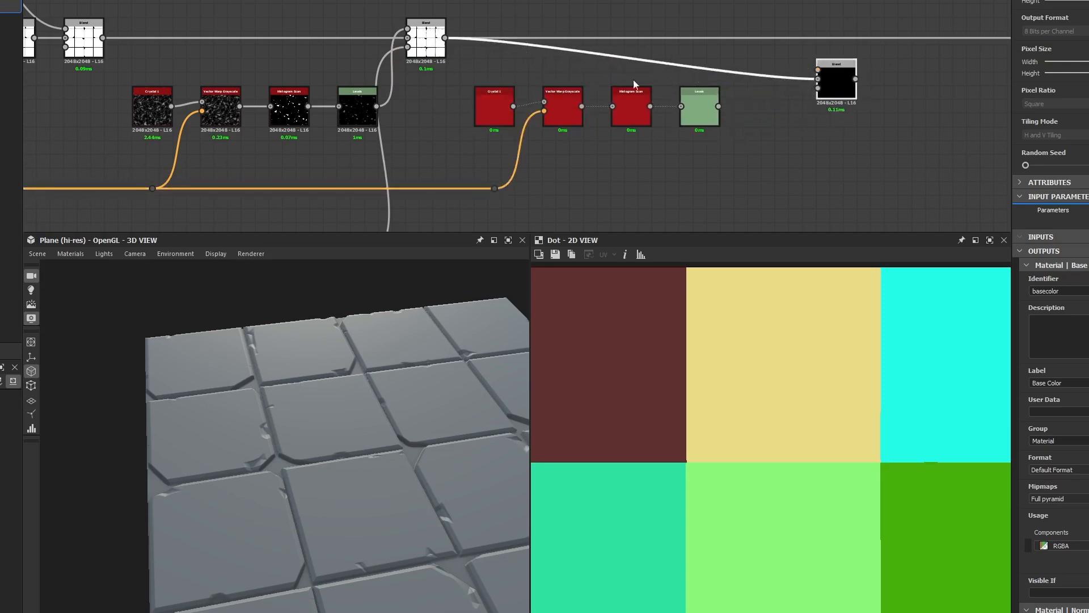
pyautogui.click(716, 111)
pyautogui.moveTo(719, 106); pyautogui.dragTo(825, 71)
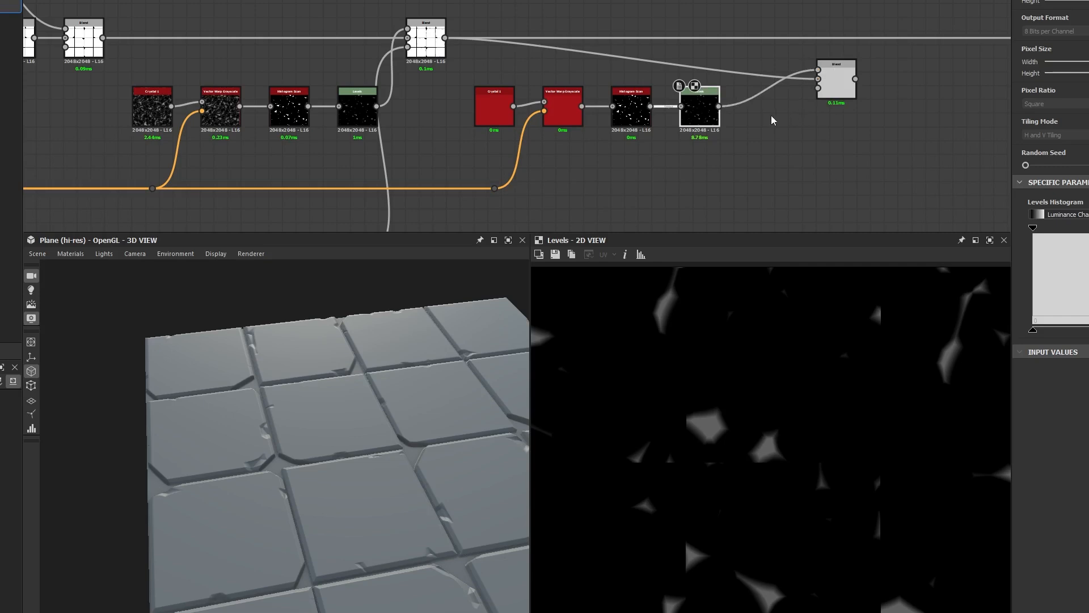
# Step: Connect the new Blend node's output to the Levels node that feeds the material outputs
pyautogui.moveTo(781, 120); pyautogui.dragTo(734, 171, button='middle')
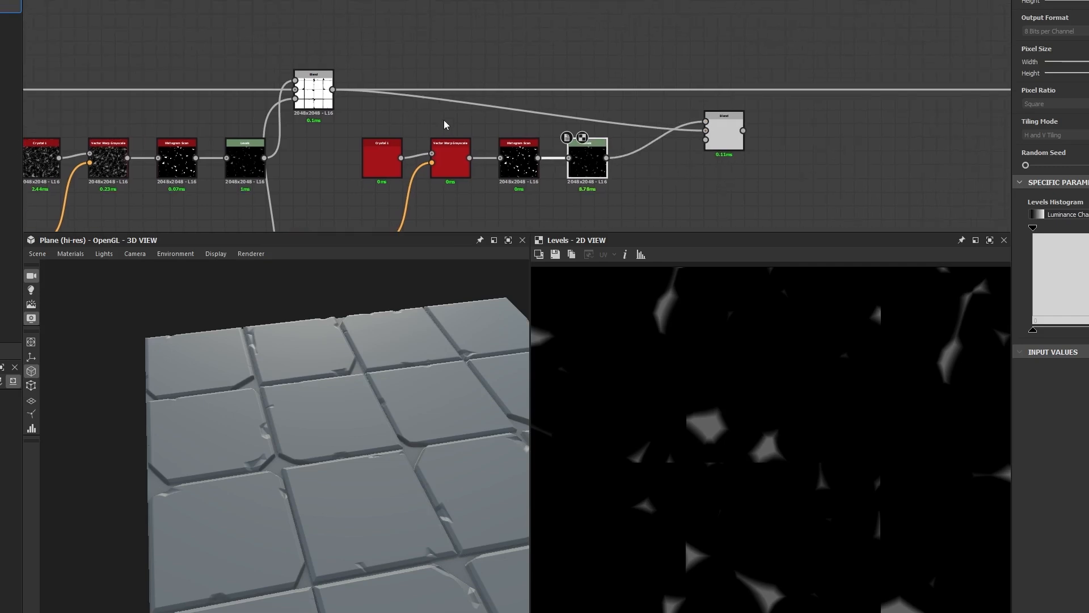
pyautogui.scroll(-3, 794, 82)
pyautogui.moveTo(785, 87); pyautogui.dragTo(475, 71, button='middle')
pyautogui.moveTo(456, 91); pyautogui.dragTo(800, 68)
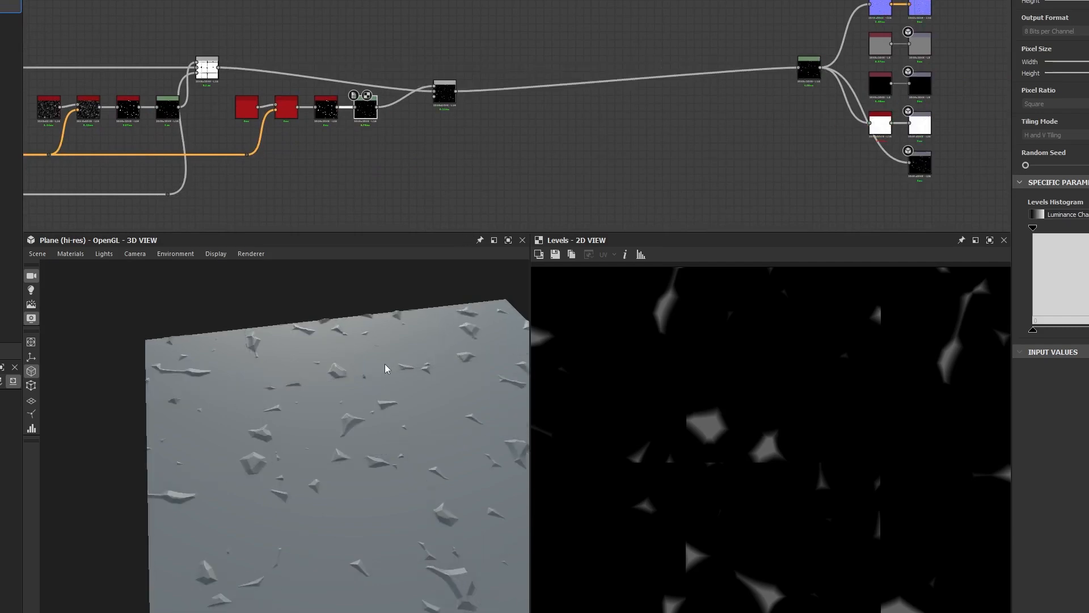
# Step: Align the new Blend node with the main graph line, just above the end of the duplicated chain
pyautogui.scroll(4, 499, 113)
pyautogui.moveTo(439, 96); pyautogui.dragTo(780, 177, button='middle')
pyautogui.moveTo(729, 177); pyautogui.dragTo(648, 128)
pyautogui.click(649, 180)
pyautogui.moveTo(650, 186); pyautogui.dragTo(659, 146, button='middle')
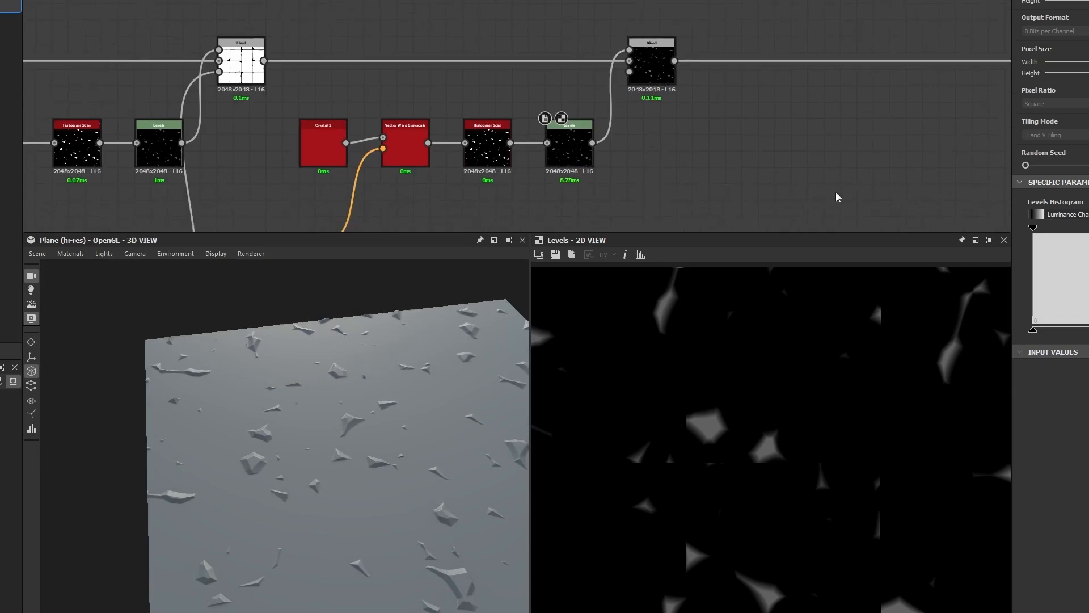
# Step: Set the new Blend node's blending mode to Subtract
pyautogui.click(652, 64)
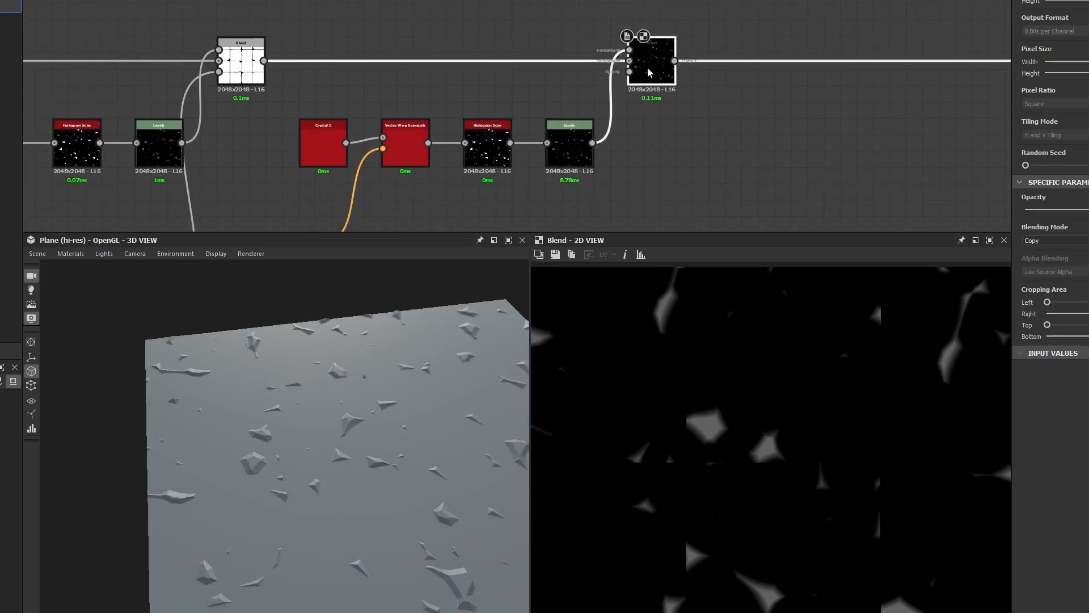
pyautogui.click(1033, 240)
pyautogui.click(1041, 265)
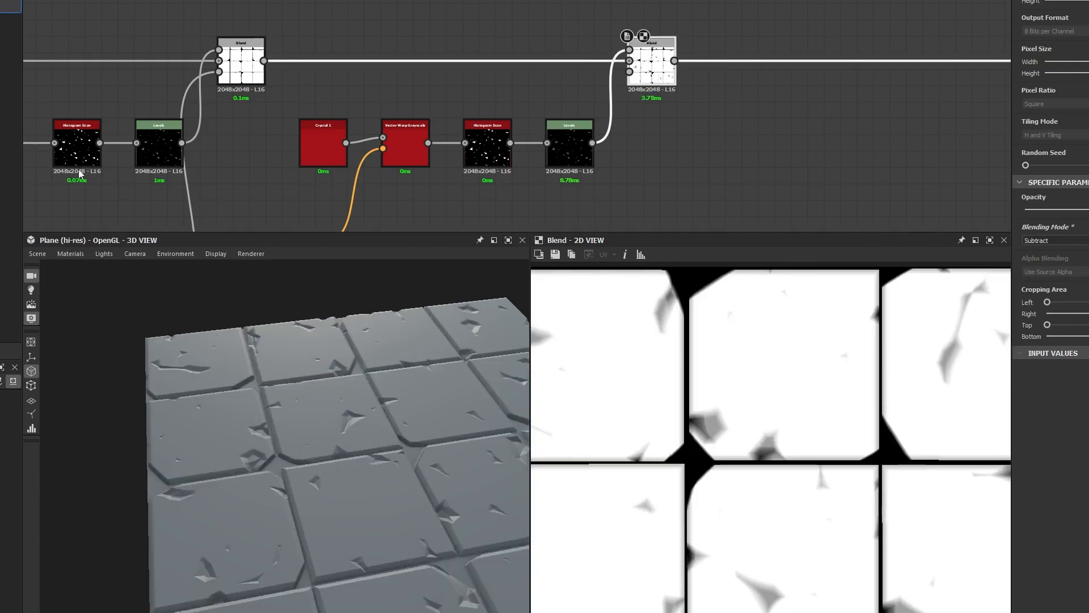
# Step: Give the duplicated Crystal 1 node a different random seed and a slightly higher Scale for smaller, differently placed chips
pyautogui.moveTo(228, 158); pyautogui.dragTo(513, 94, button='middle')
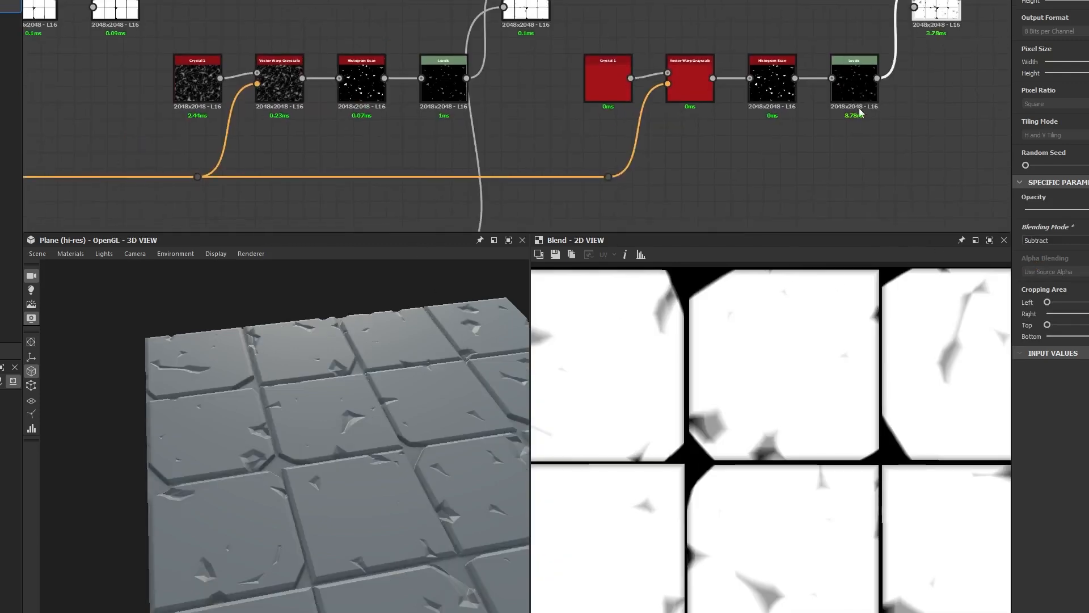
pyautogui.moveTo(793, 126); pyautogui.dragTo(733, 140, button='middle')
pyautogui.doubleClick(793, 107)
pyautogui.doubleClick(533, 99)
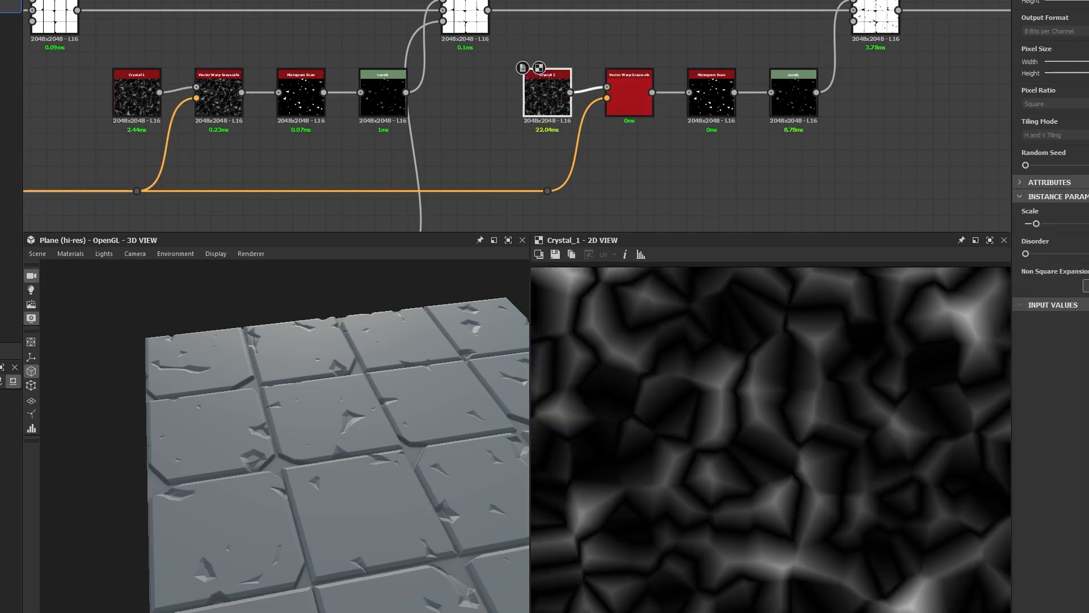
pyautogui.moveTo(1034, 168); pyautogui.dragTo(1043, 165)
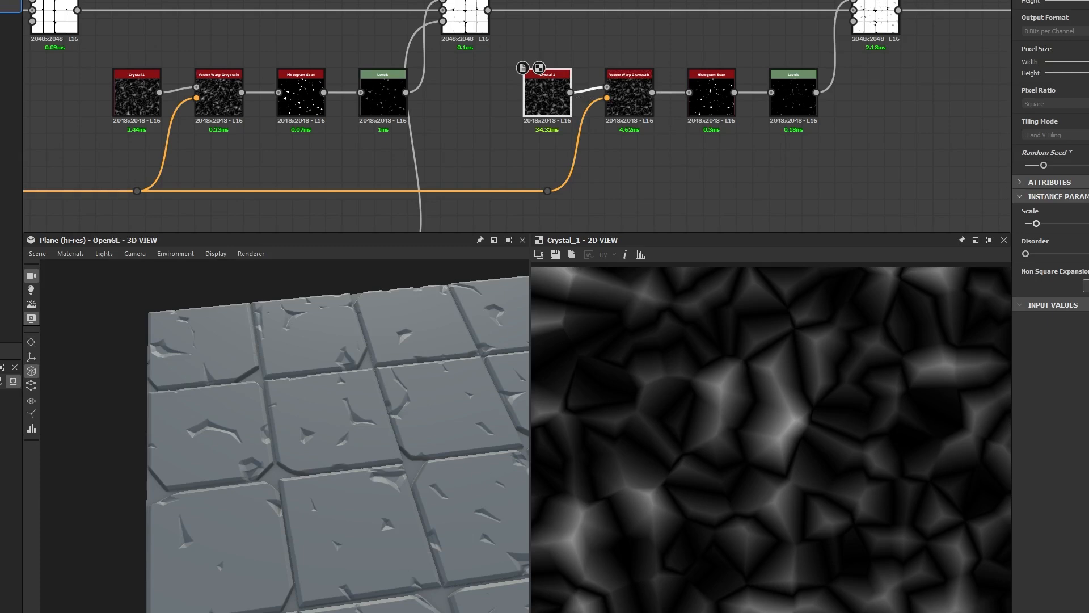
pyautogui.moveTo(1036, 224); pyautogui.dragTo(1042, 224)
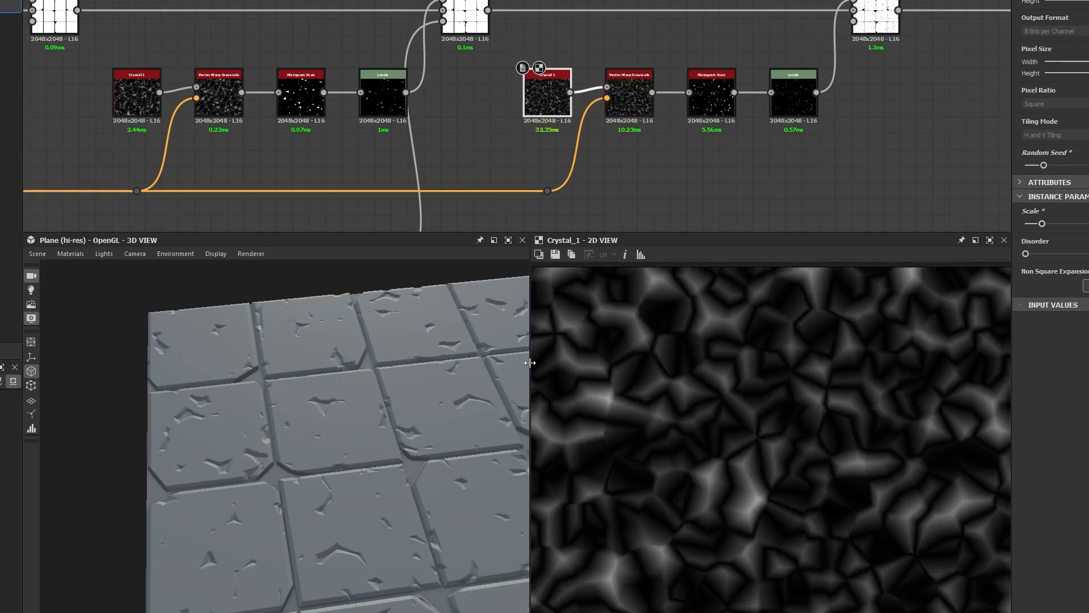
# Step: Lower the duplicated Histogram Scan's Position slightly to thin out the surface chips
pyautogui.doubleClick(630, 95)
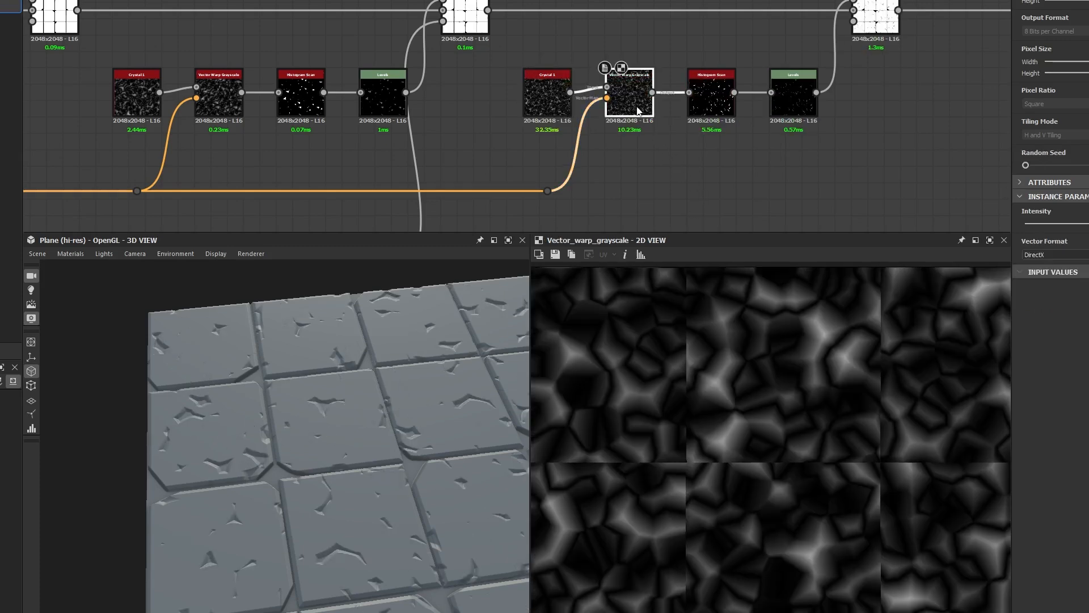
pyautogui.doubleClick(716, 114)
pyautogui.moveTo(1088, 224); pyautogui.dragTo(1087, 223)
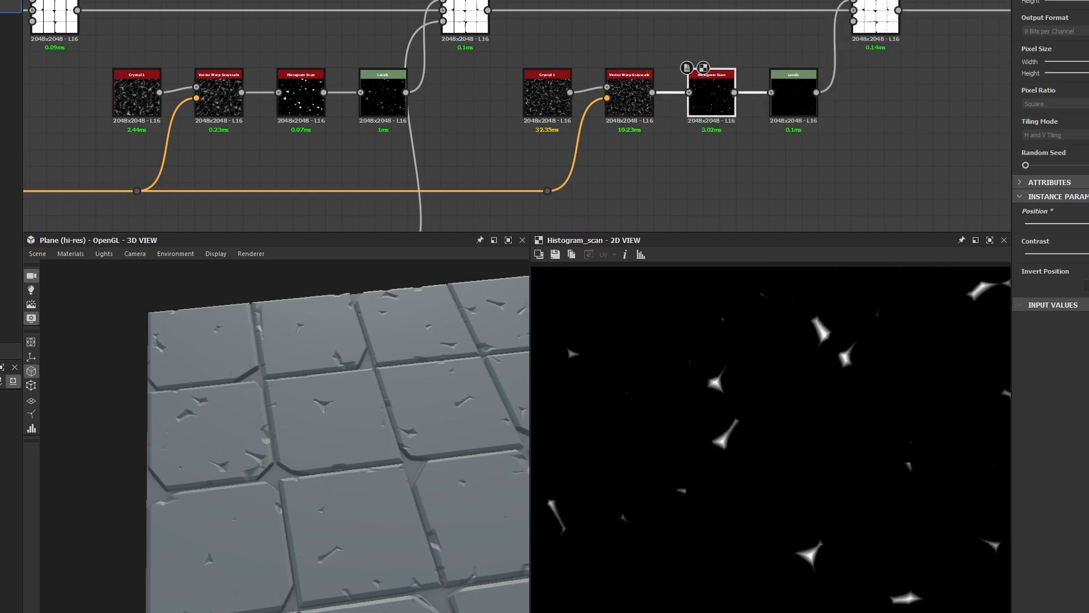
# Step: Inspect the surface chips on the stone tiles up close and across the whole plane in the 3D view
pyautogui.scroll(-3, 292, 459)
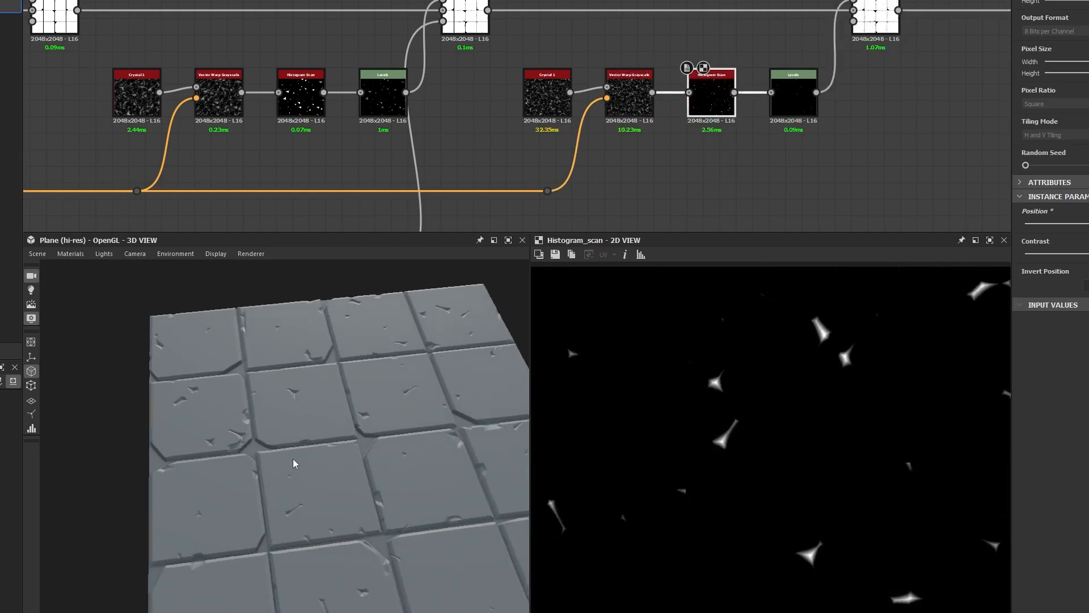
pyautogui.moveTo(293, 458); pyautogui.dragTo(326, 487)
pyautogui.scroll(4, 176, 443)
pyautogui.scroll(3, 175, 443)
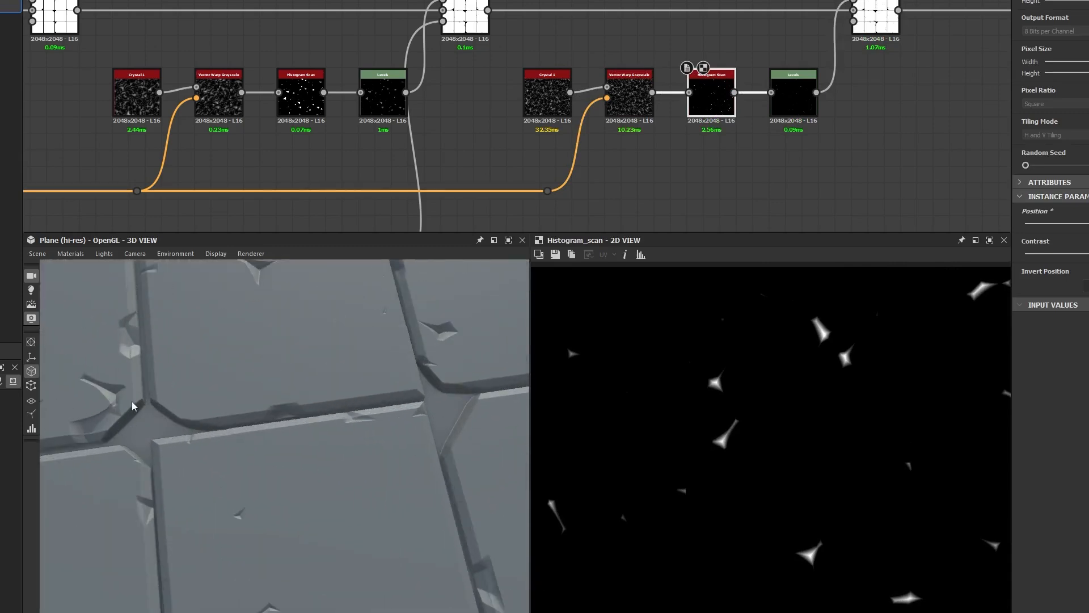
pyautogui.moveTo(131, 401); pyautogui.dragTo(230, 438, button='middle')
pyautogui.scroll(3, 229, 438)
pyautogui.moveTo(227, 425); pyautogui.dragTo(202, 410)
pyautogui.scroll(-8, 205, 408)
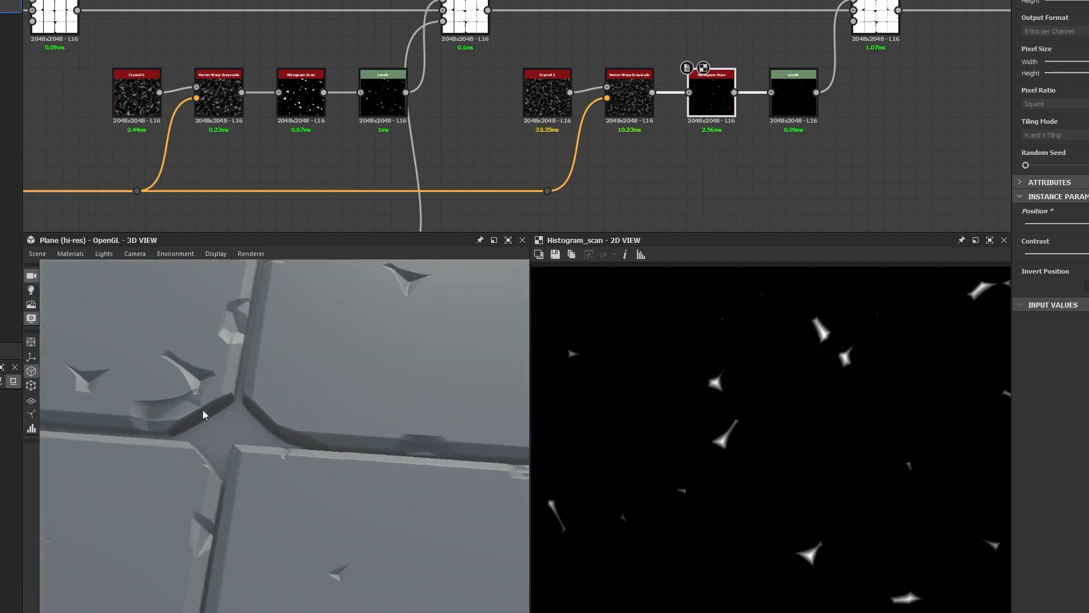
pyautogui.moveTo(397, 419)
pyautogui.mouseDown(button='middle')
pyautogui.moveTo(455, 433)
pyautogui.moveTo(410, 423)
pyautogui.mouseUp(button='middle')
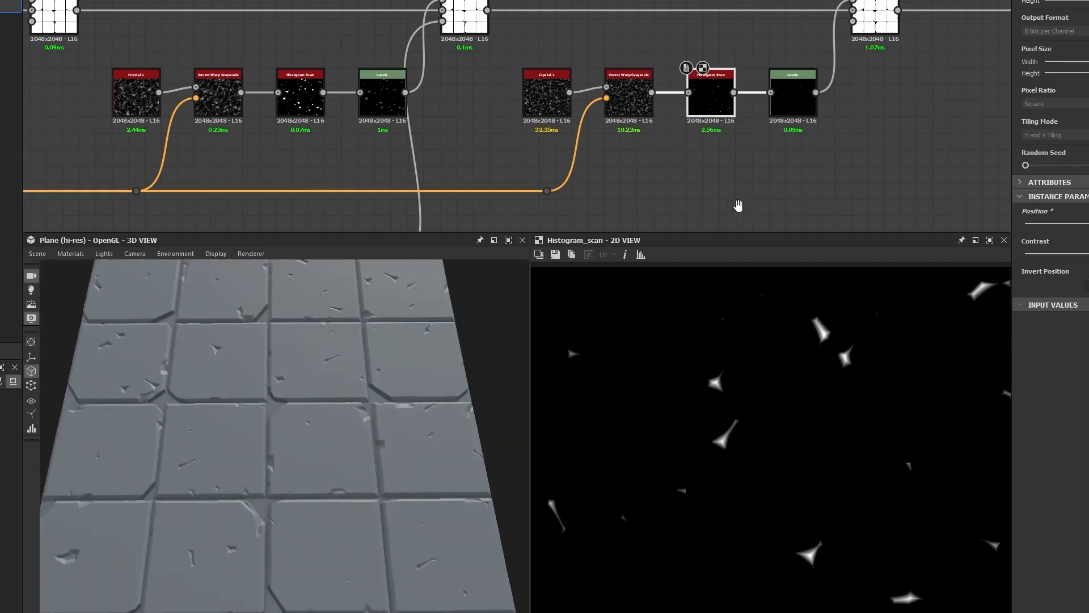
# Step: Compare the 2D outputs of the Blend nodes before and after each crystal damage layer
pyautogui.moveTo(685, 198); pyautogui.dragTo(607, 208, button='middle')
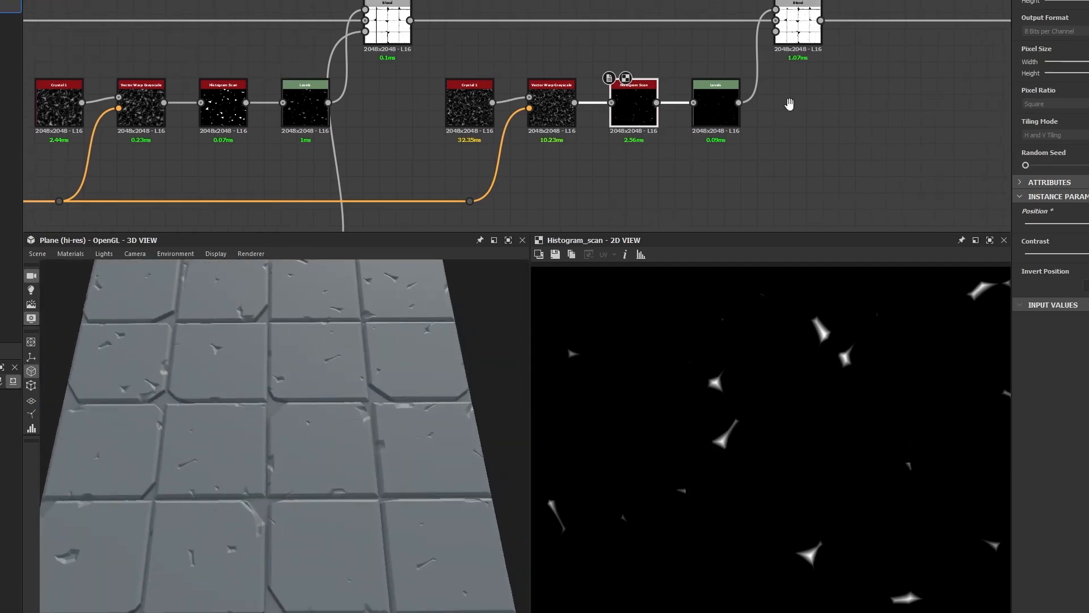
pyautogui.moveTo(791, 102); pyautogui.dragTo(737, 138, button='middle')
pyautogui.click(740, 80)
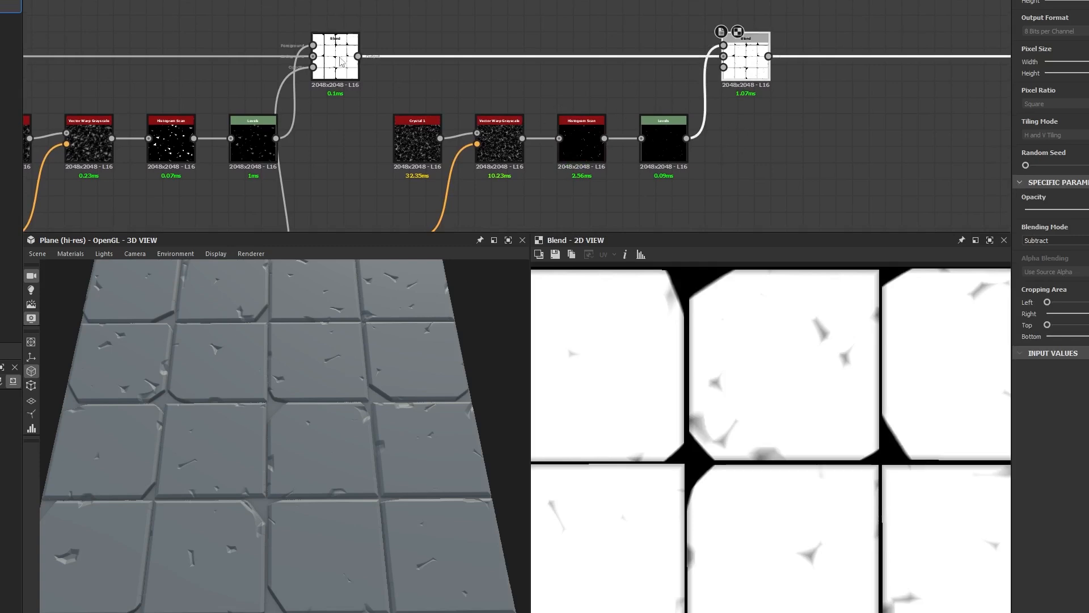
pyautogui.moveTo(453, 93); pyautogui.dragTo(760, 92, button='middle')
pyautogui.click(232, 55)
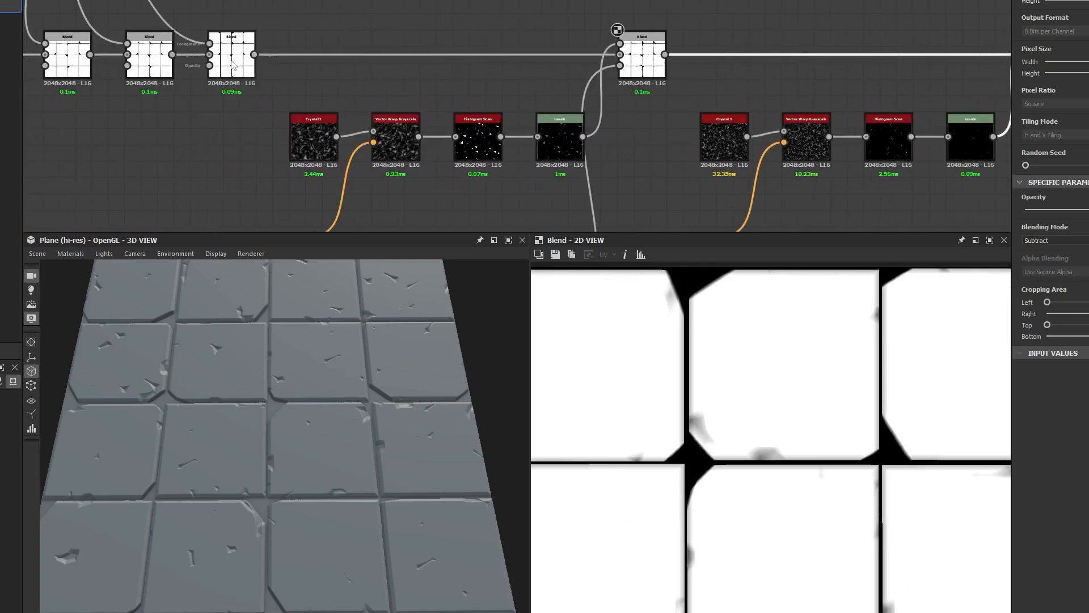
pyautogui.scroll(-2, 908, 402)
pyautogui.scroll(2, 797, 386)
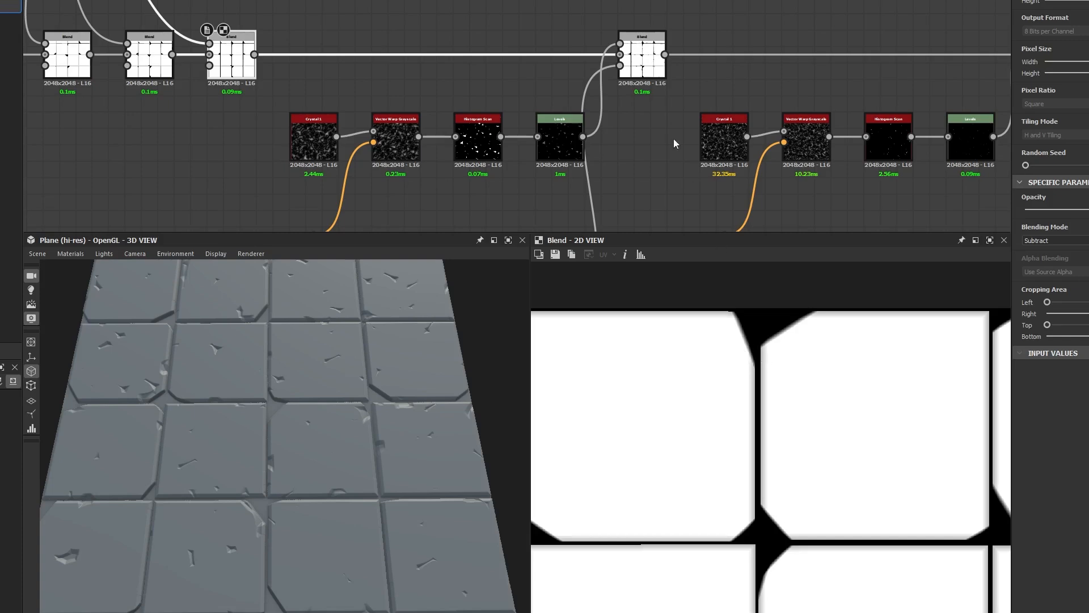
pyautogui.click(656, 71)
pyautogui.moveTo(832, 476); pyautogui.dragTo(721, 310, button='middle')
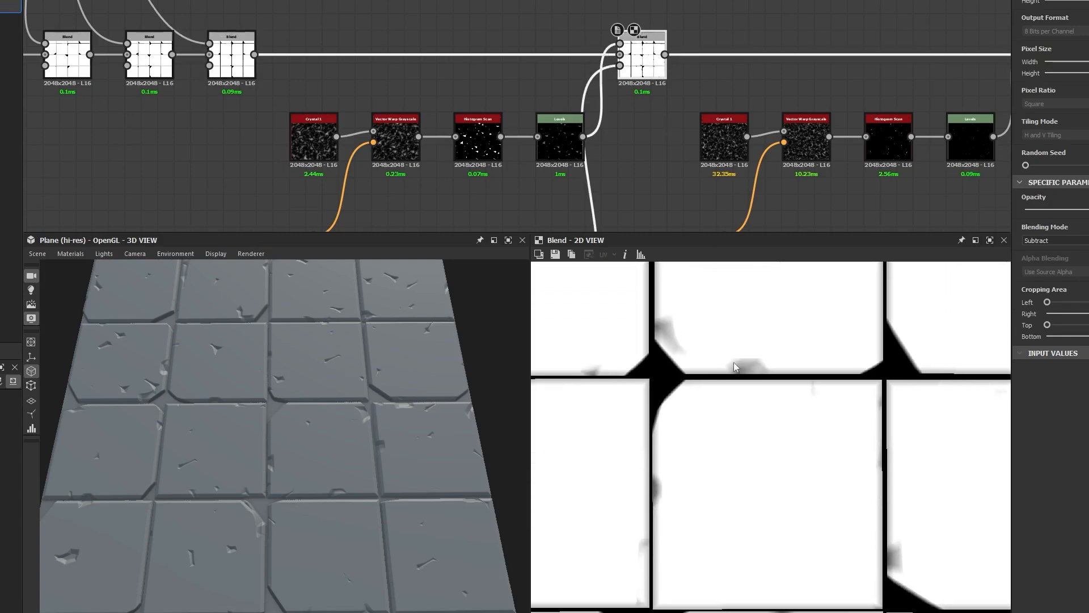
pyautogui.moveTo(854, 71); pyautogui.dragTo(503, 86, button='middle')
pyautogui.click(701, 74)
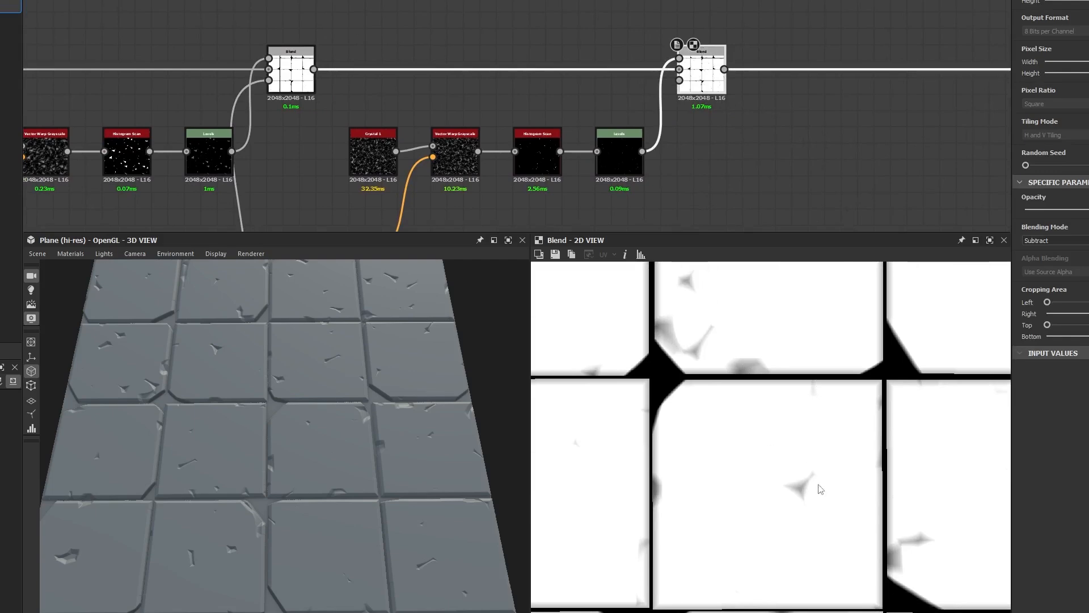
pyautogui.moveTo(299, 100); pyautogui.dragTo(438, 96, button='middle')
# Step: Toggle the first crystal damage Blend node off and on repeatedly to compare the tiles with and without edge damage
pyautogui.click(437, 86)
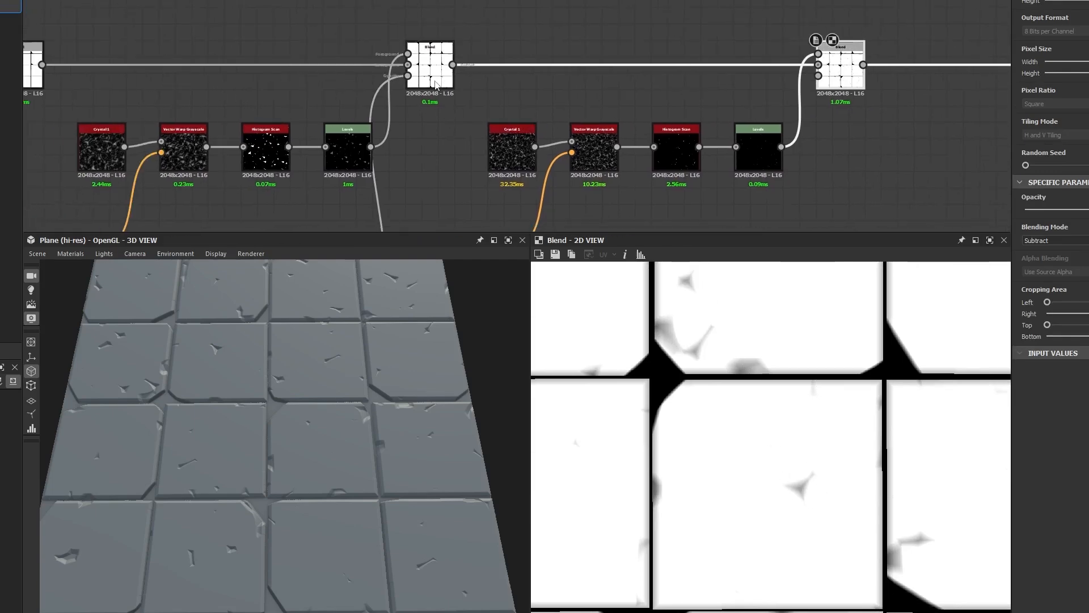
pyautogui.press('d')
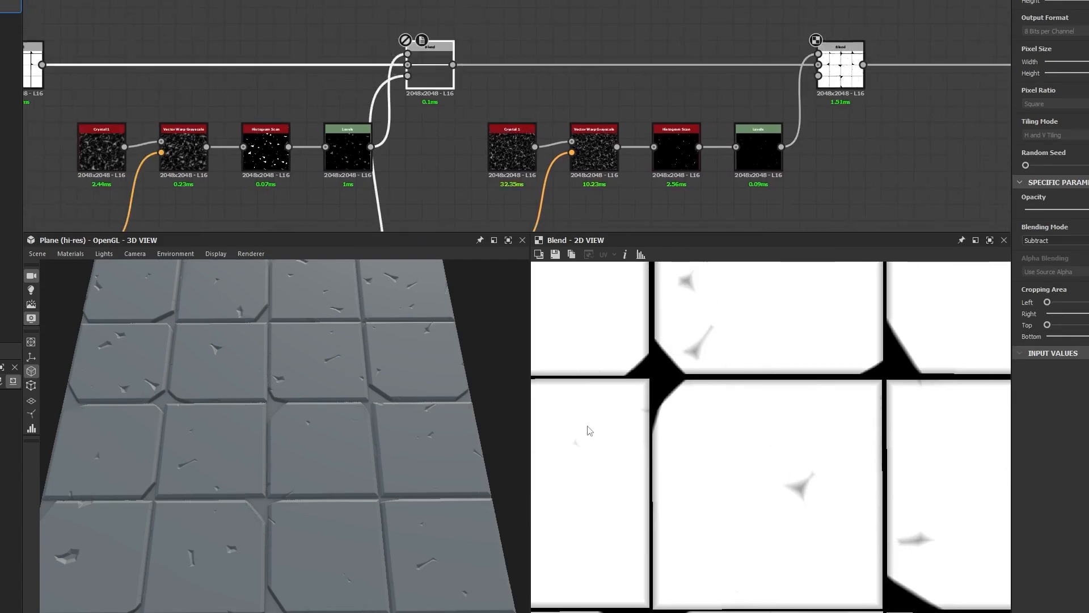
pyautogui.press('d')
pyautogui.scroll(-2, 743, 401)
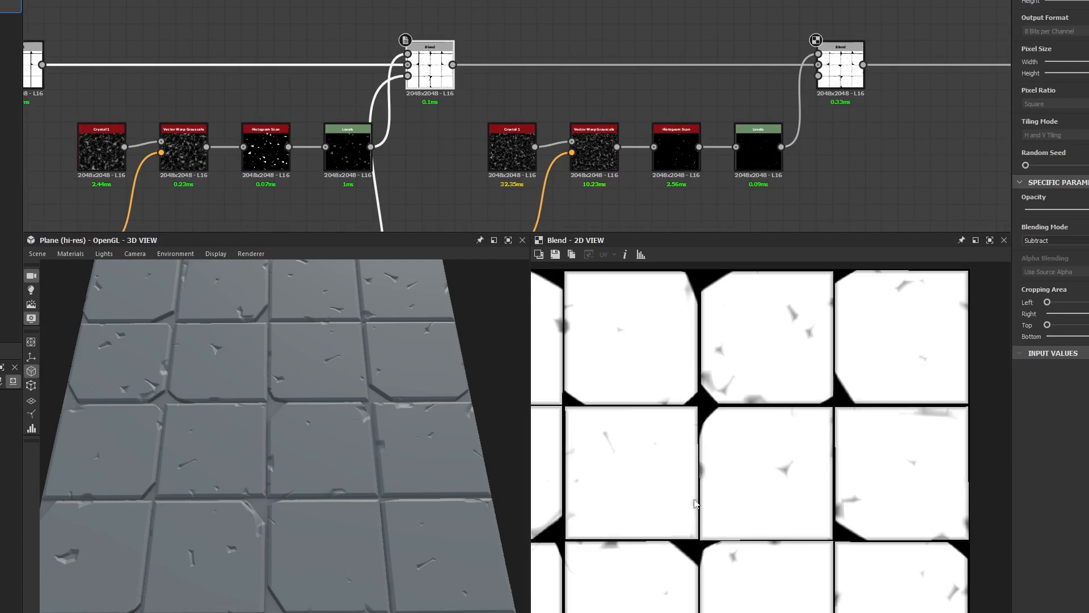
pyautogui.press('d')
pyautogui.press('d')
pyautogui.press('d')
pyautogui.press('d')
# Step: View the tile plane edge-on to examine its surface heights, and give the graph area more height
pyautogui.moveTo(332, 458); pyautogui.dragTo(335, 366)
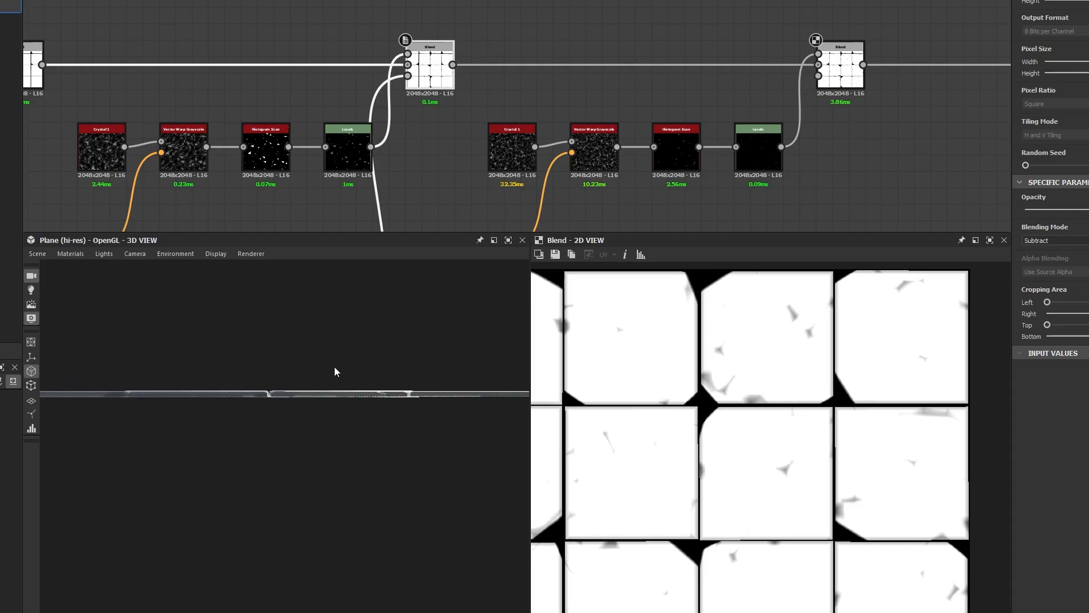
pyautogui.moveTo(265, 388); pyautogui.dragTo(254, 385)
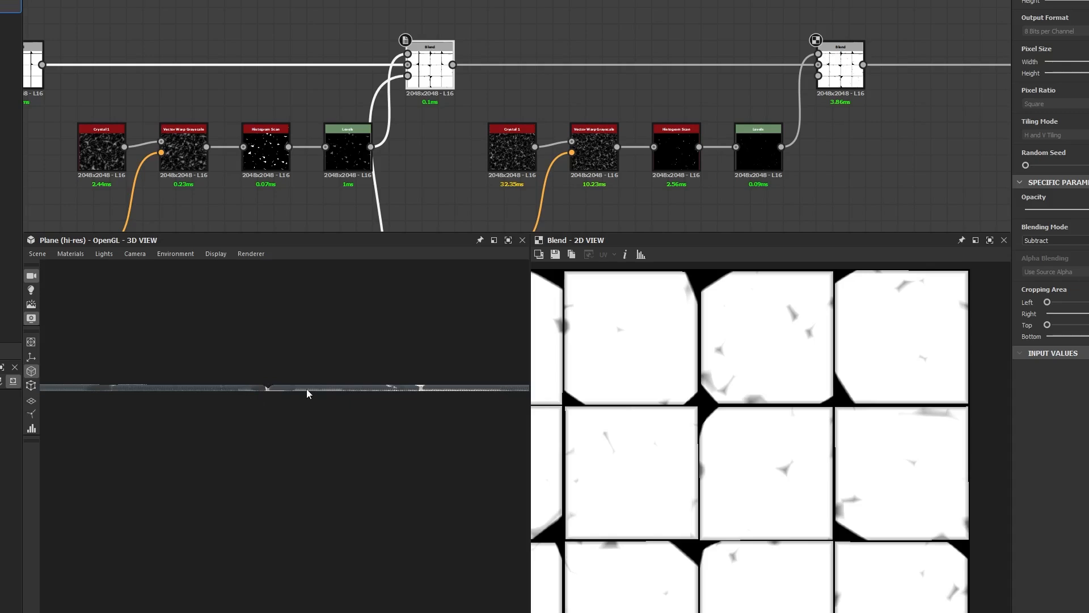
pyautogui.moveTo(712, 105); pyautogui.dragTo(387, 118, button='middle')
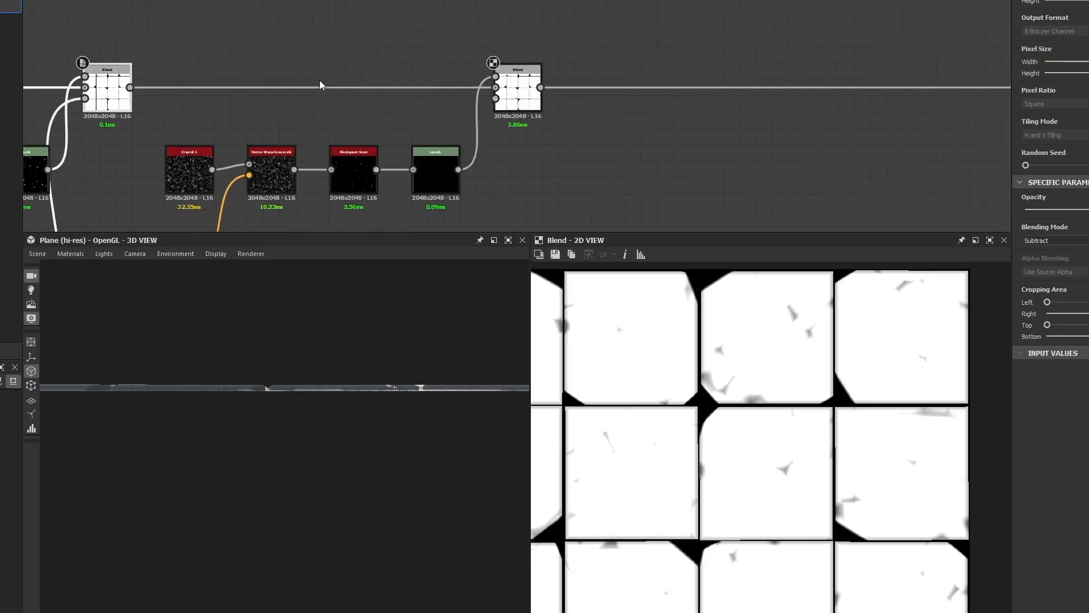
pyautogui.scroll(-3, 320, 83)
pyautogui.moveTo(323, 65); pyautogui.dragTo(552, 116, button='middle')
pyautogui.moveTo(373, 85); pyautogui.dragTo(437, 92, button='middle')
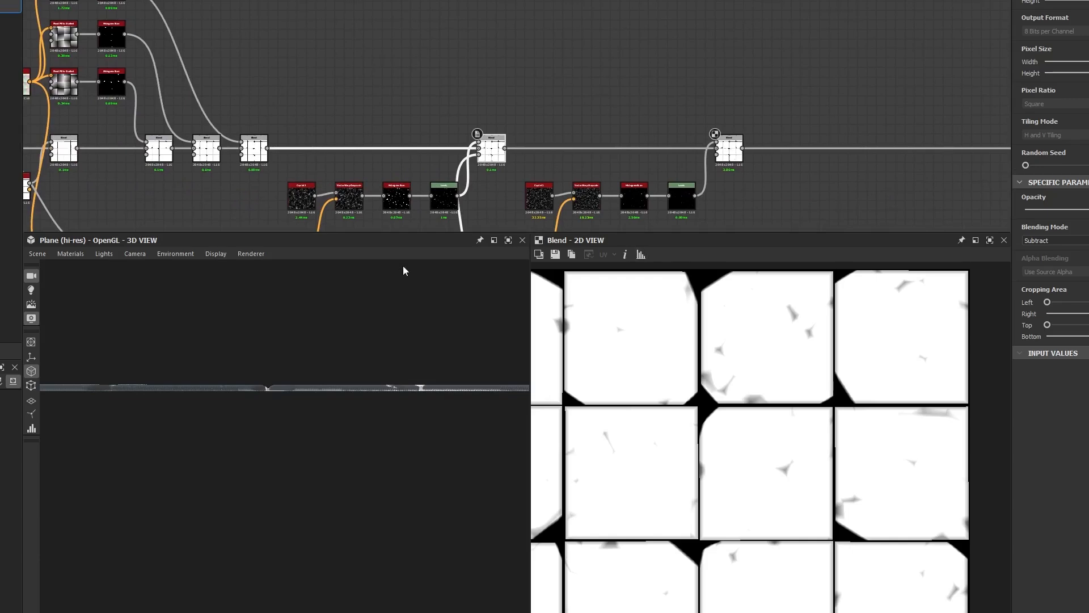
pyautogui.moveTo(290, 236); pyautogui.dragTo(282, 343)
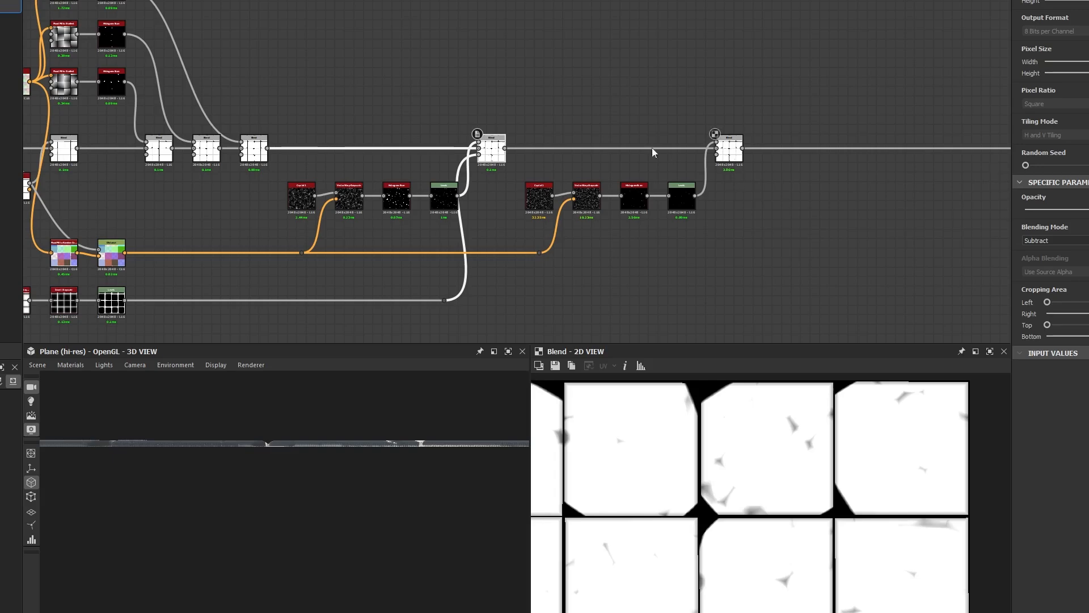
# Step: Duplicate the topmost Flood Fill to Gradient node with its Flood Fill input connected and place the copy above the original
pyautogui.moveTo(297, 41); pyautogui.dragTo(652, 134, button='middle')
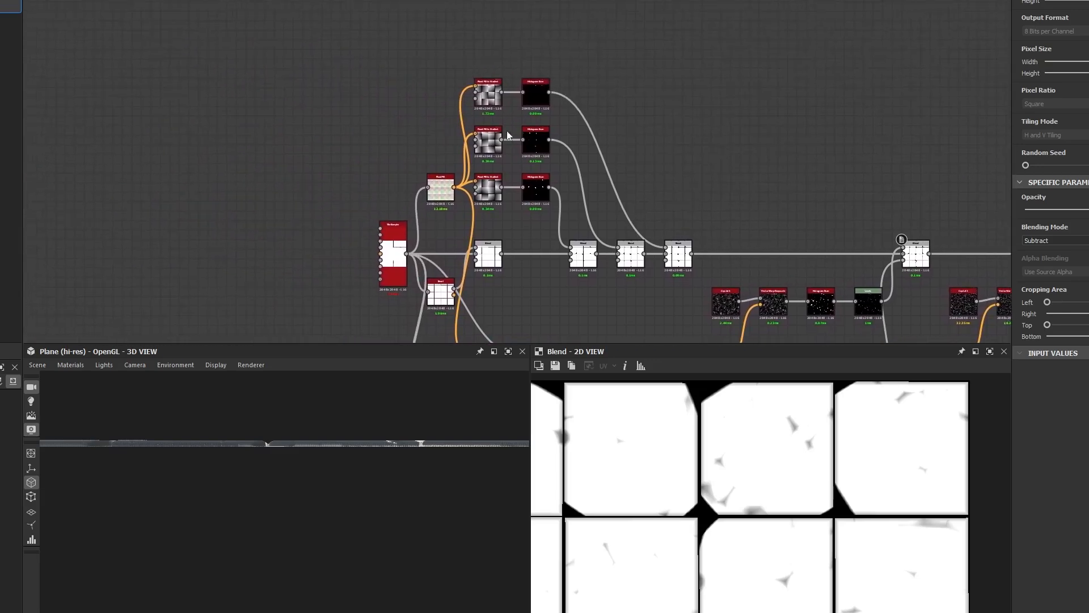
pyautogui.scroll(4, 504, 128)
pyautogui.scroll(2, 484, 107)
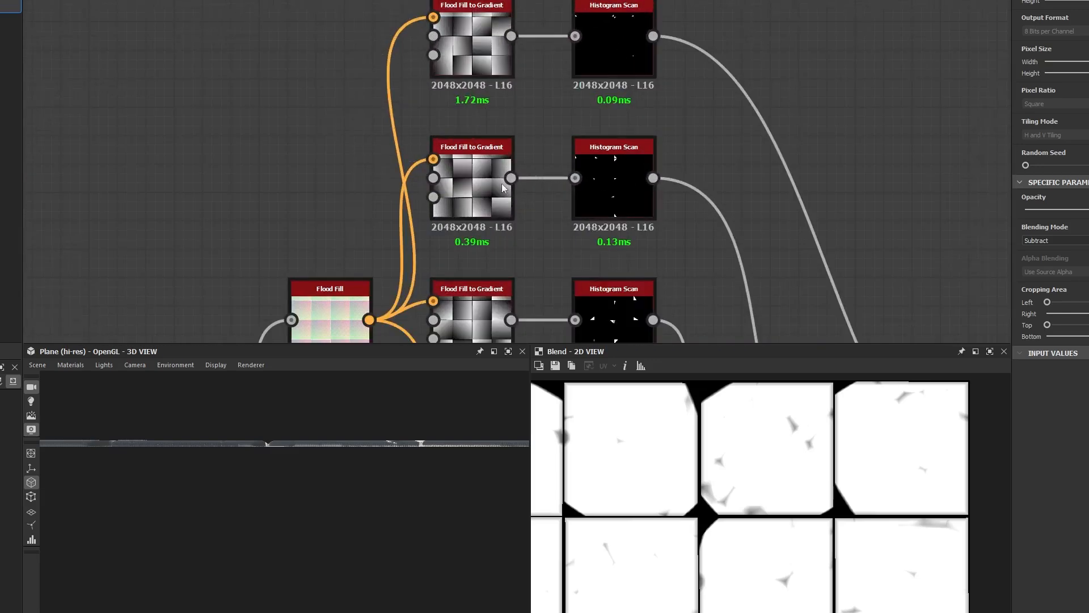
pyautogui.scroll(-2, 514, 166)
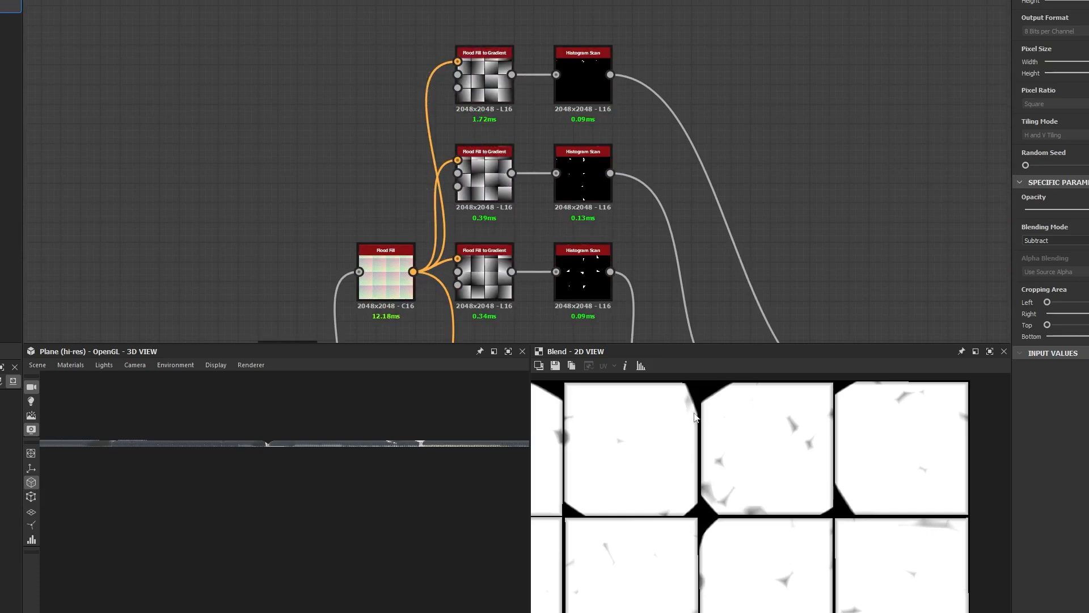
pyautogui.moveTo(423, 45); pyautogui.dragTo(435, 83, button='middle')
pyautogui.click(498, 116)
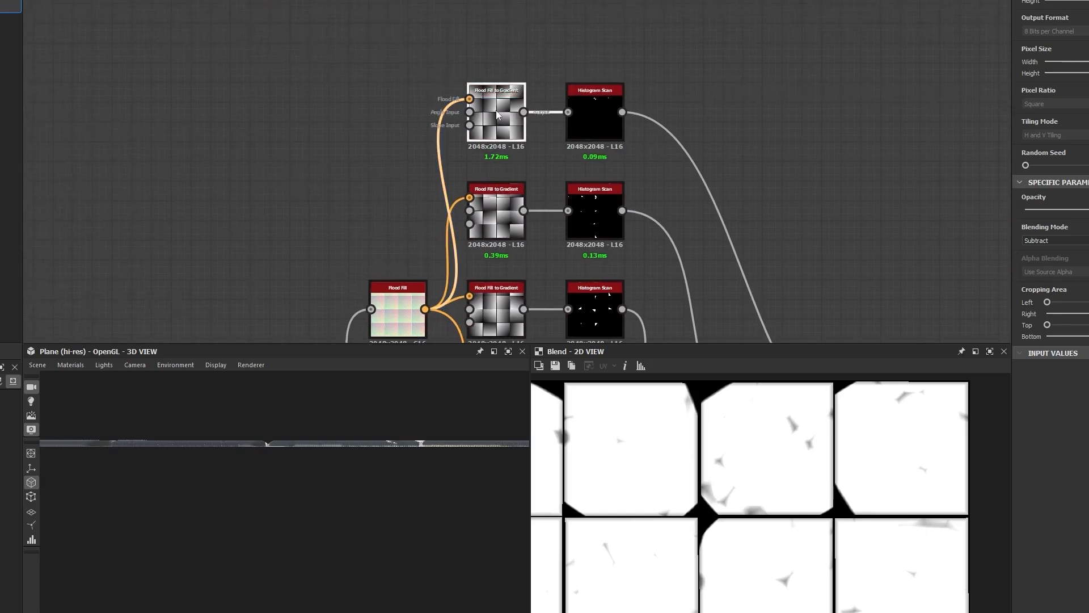
pyautogui.hotkey('ctrl', 'd')
pyautogui.moveTo(512, 150); pyautogui.dragTo(509, 20)
pyautogui.moveTo(625, 27); pyautogui.dragTo(604, 92, button='middle')
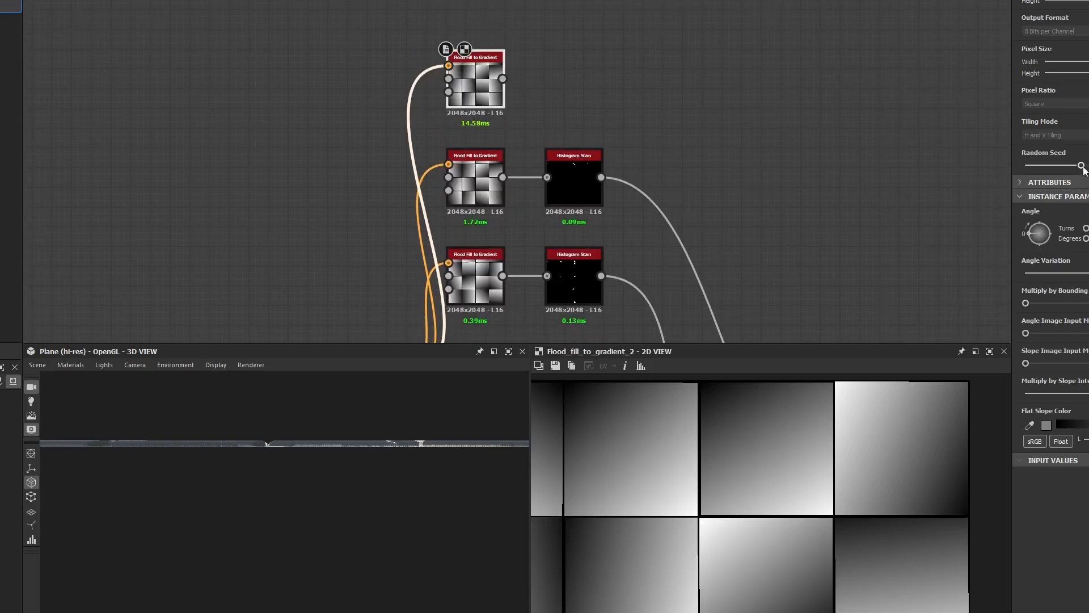
# Step: Give the duplicated Flood Fill to Gradient node a higher random seed and check it against the other gradient nodes' seeds
pyautogui.moveTo(1083, 166); pyautogui.dragTo(1088, 165)
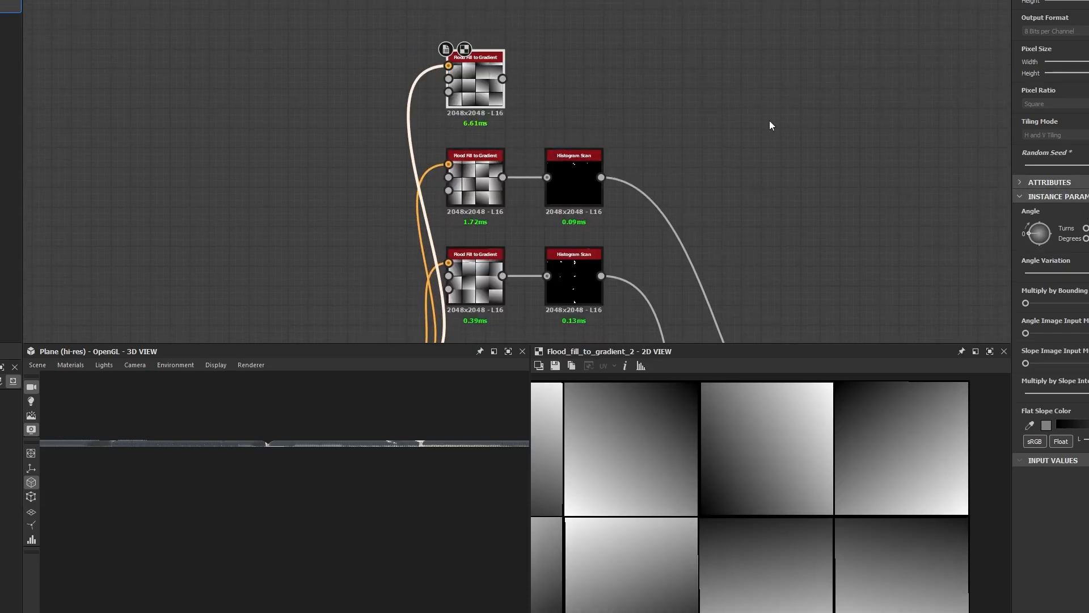
pyautogui.moveTo(752, 130); pyautogui.dragTo(792, 50, button='middle')
pyautogui.click(520, 306)
pyautogui.click(497, 218)
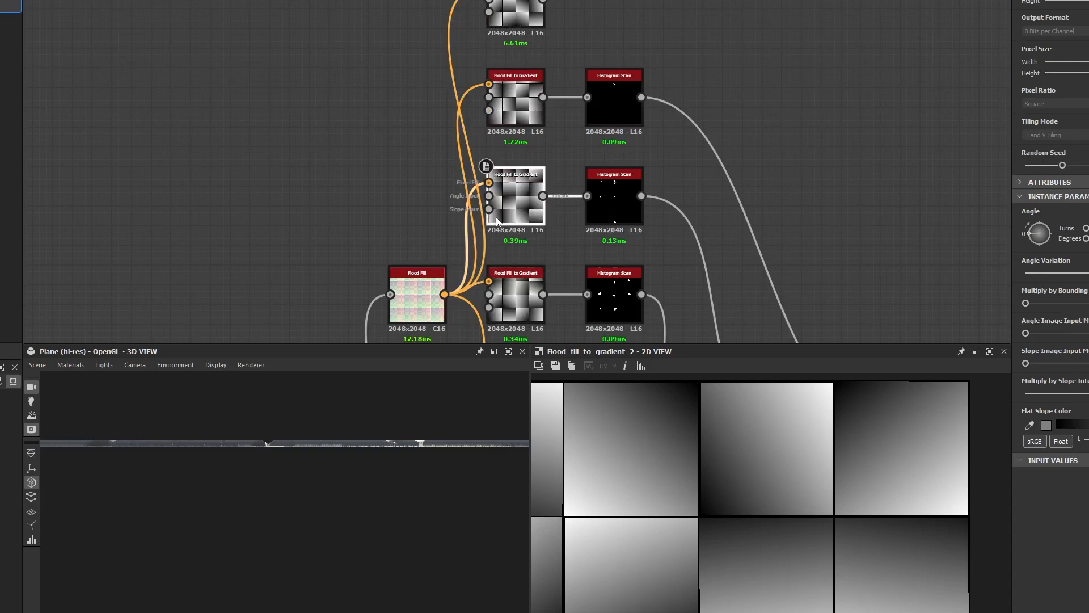
pyautogui.click(506, 113)
pyautogui.click(512, 15)
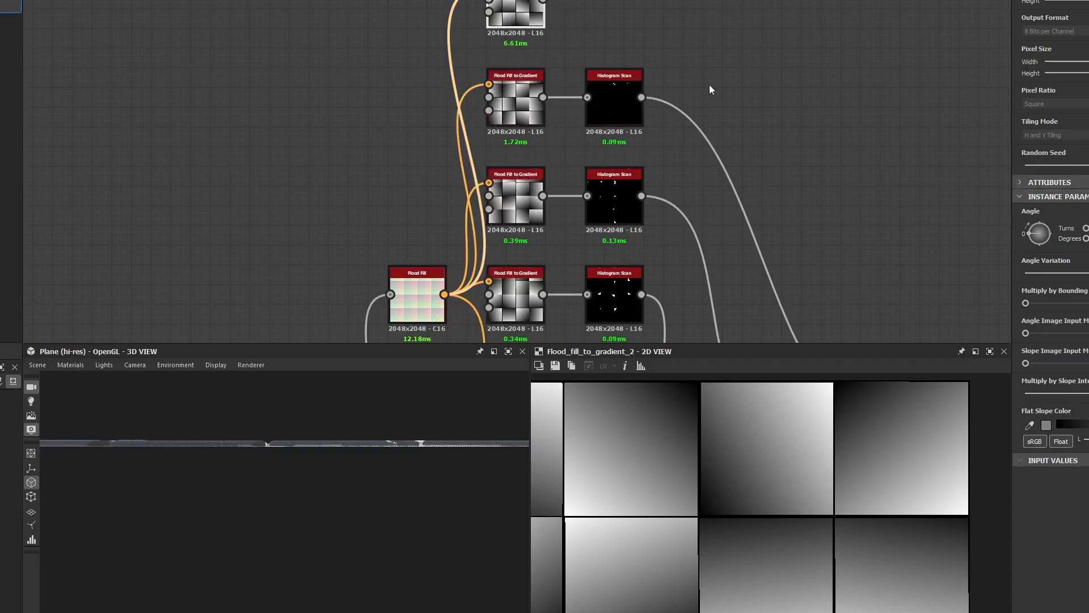
# Step: Insert a Blend node into the main graph line between the last Subtract Blend and the Levels node feeding the outputs
pyautogui.moveTo(693, 63); pyautogui.dragTo(541, 125, button='middle')
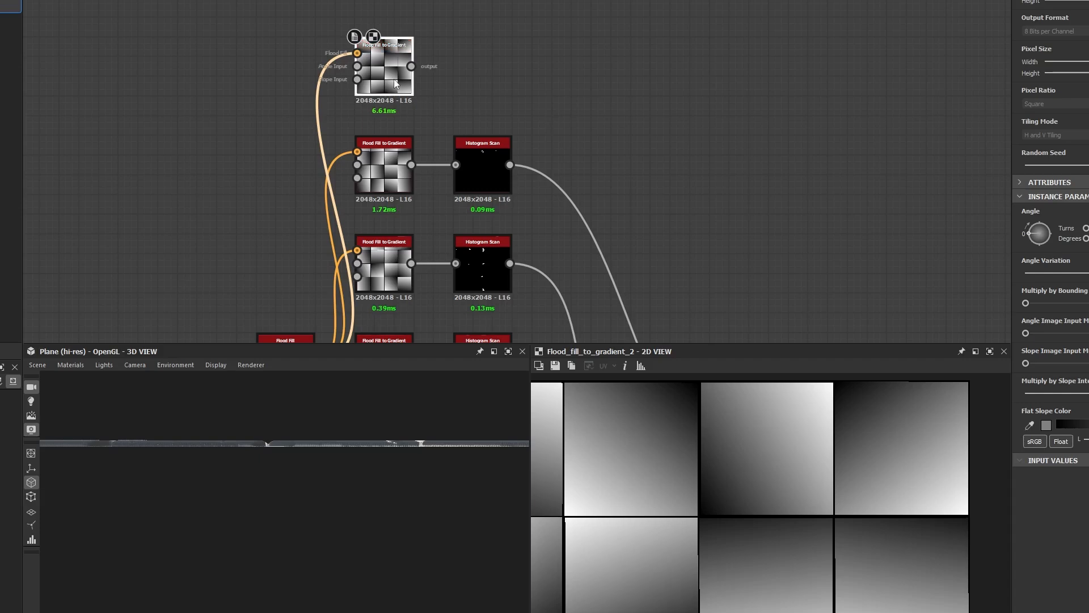
pyautogui.scroll(-6, 566, 141)
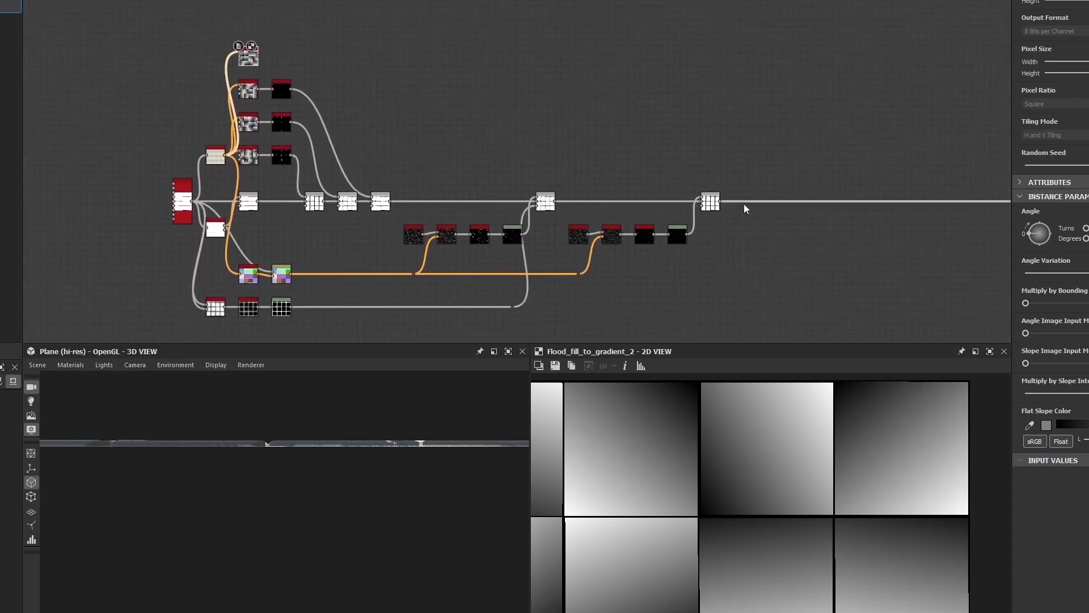
pyautogui.scroll(5, 773, 218)
pyautogui.moveTo(775, 218); pyautogui.dragTo(342, 171, button='middle')
pyautogui.scroll(-5, 342, 170)
pyautogui.moveTo(395, 192); pyautogui.dragTo(579, 197, button='middle')
pyautogui.click(575, 158)
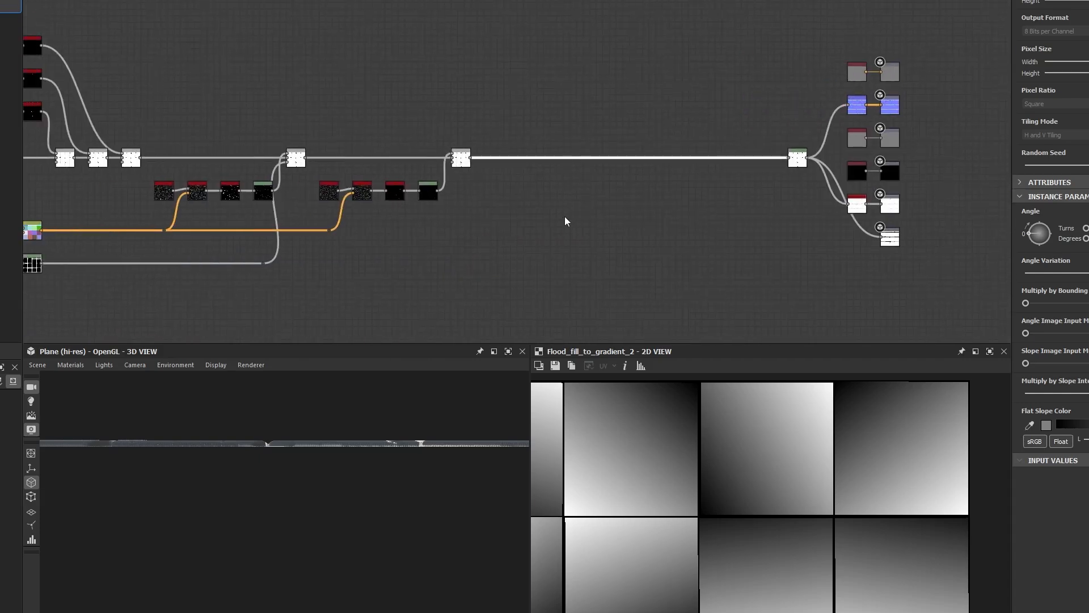
pyautogui.press('space')
pyautogui.write('blend')
pyautogui.press('Return')
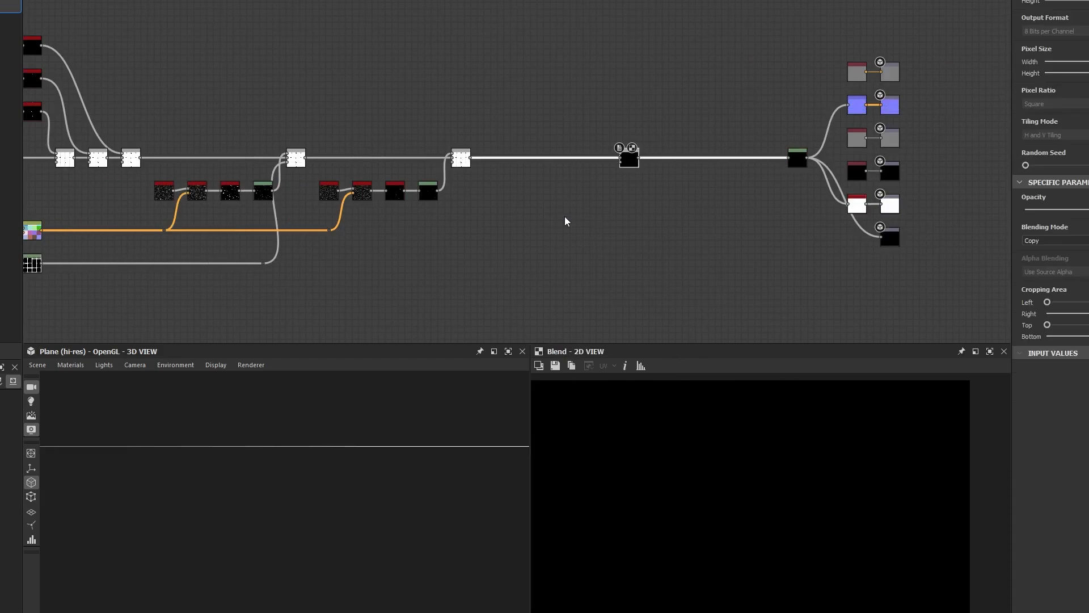
# Step: Move the new Blend node along the main line to sit right beside the last Subtract Blend
pyautogui.scroll(5, 541, 157)
pyautogui.moveTo(541, 157); pyautogui.dragTo(778, 255, button='middle')
pyautogui.moveTo(992, 256); pyautogui.dragTo(659, 255)
# Step: Connect the duplicated Flood Fill to Gradient output to the new Blend node's foreground input
pyautogui.moveTo(463, 150); pyautogui.dragTo(641, 148, button='middle')
pyautogui.scroll(-3, 642, 148)
pyautogui.moveTo(472, 115); pyautogui.dragTo(552, 137, button='middle')
pyautogui.moveTo(129, 22); pyautogui.dragTo(820, 225)
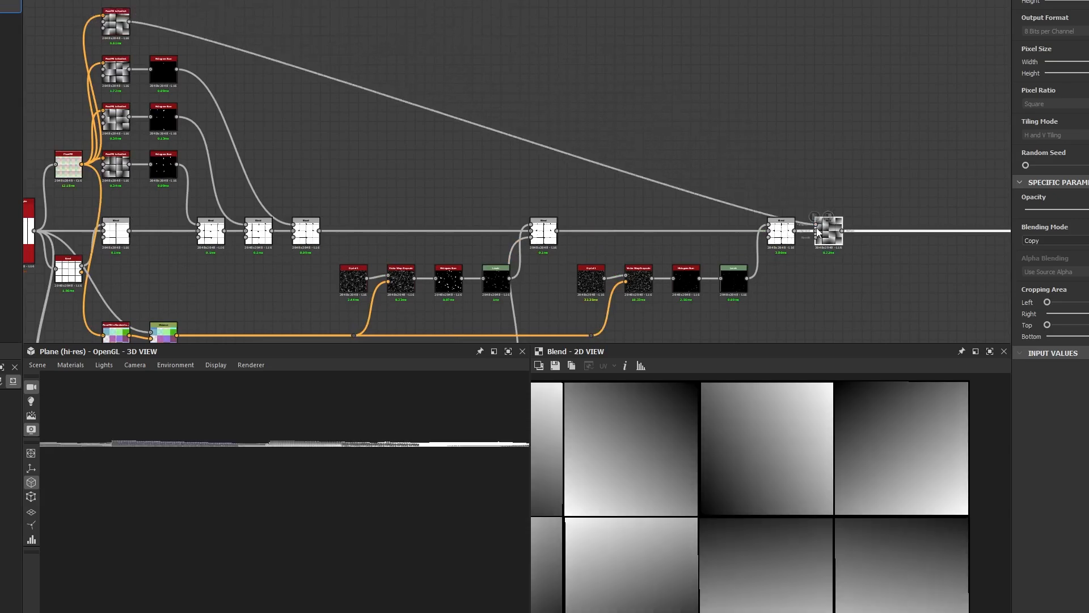
# Step: Select the new Blend node and examine the sloped tiles from an angle in the 3D view
pyautogui.moveTo(341, 485); pyautogui.dragTo(237, 445)
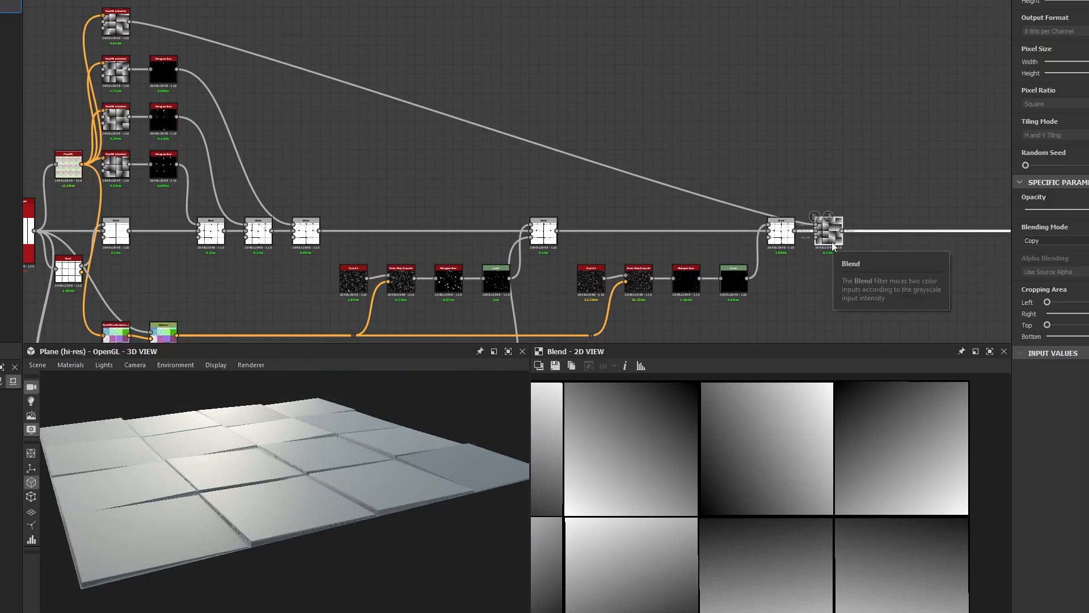
pyautogui.click(829, 238)
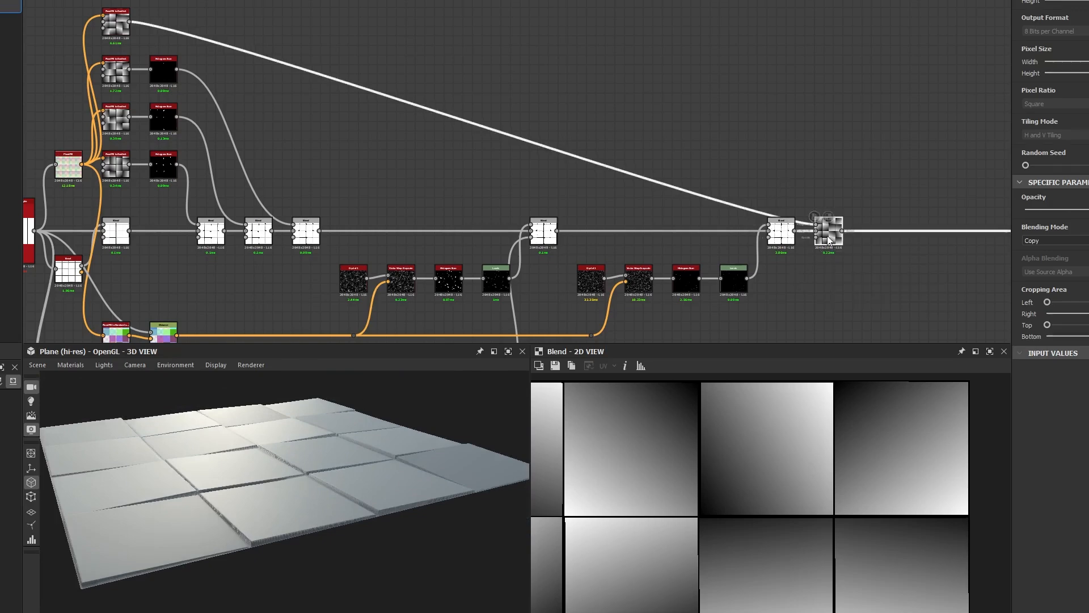
pyautogui.scroll(5, 828, 239)
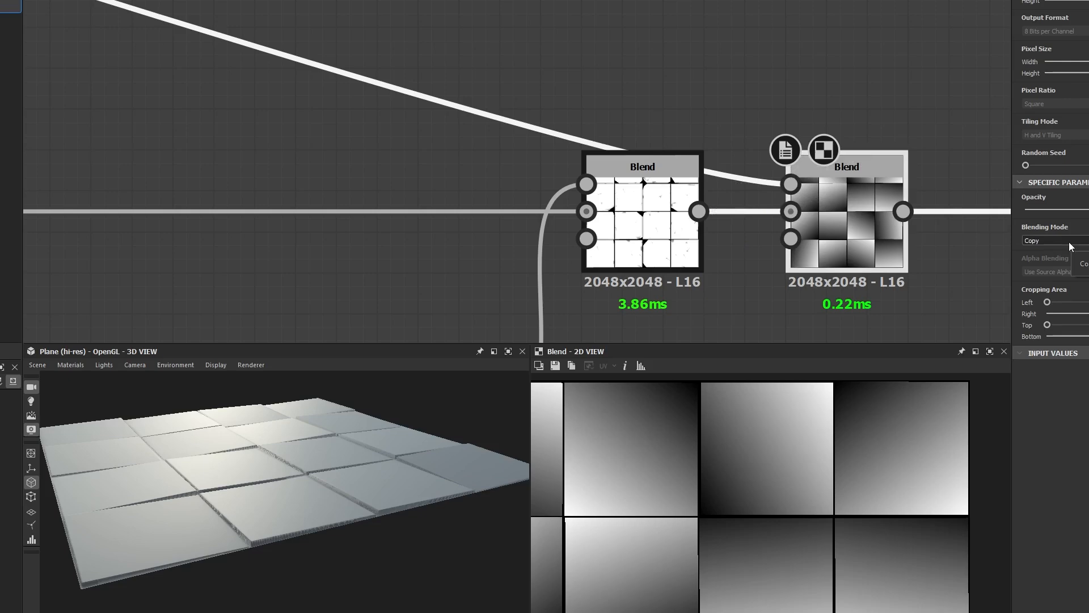
pyautogui.moveTo(352, 433); pyautogui.dragTo(494, 287)
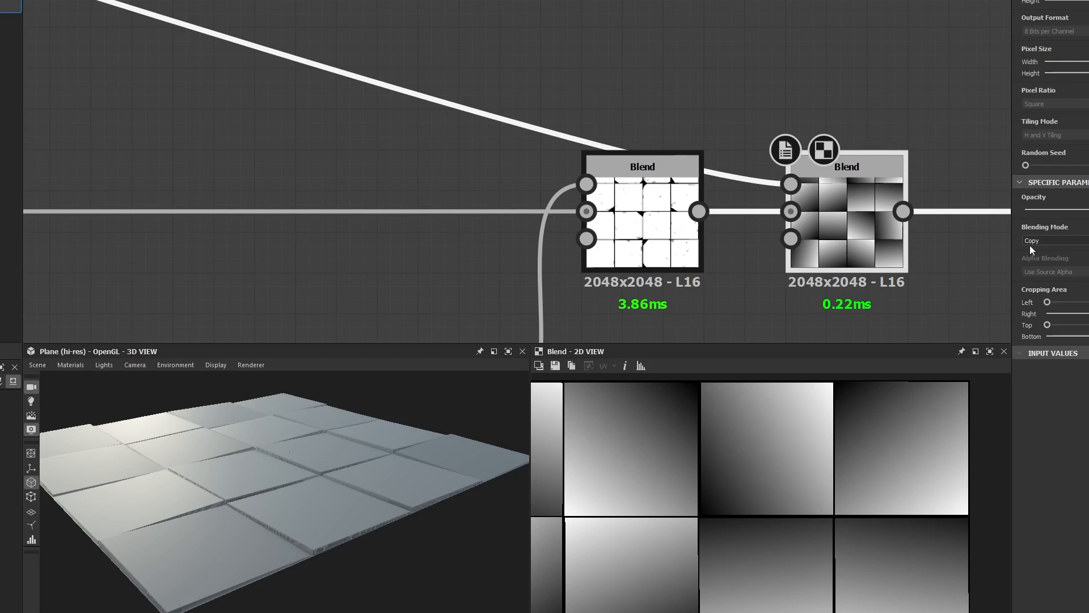
# Step: Set the new Blend node's blending mode to Multiply and check the combined tiles in the 3D view
pyautogui.click(1030, 243)
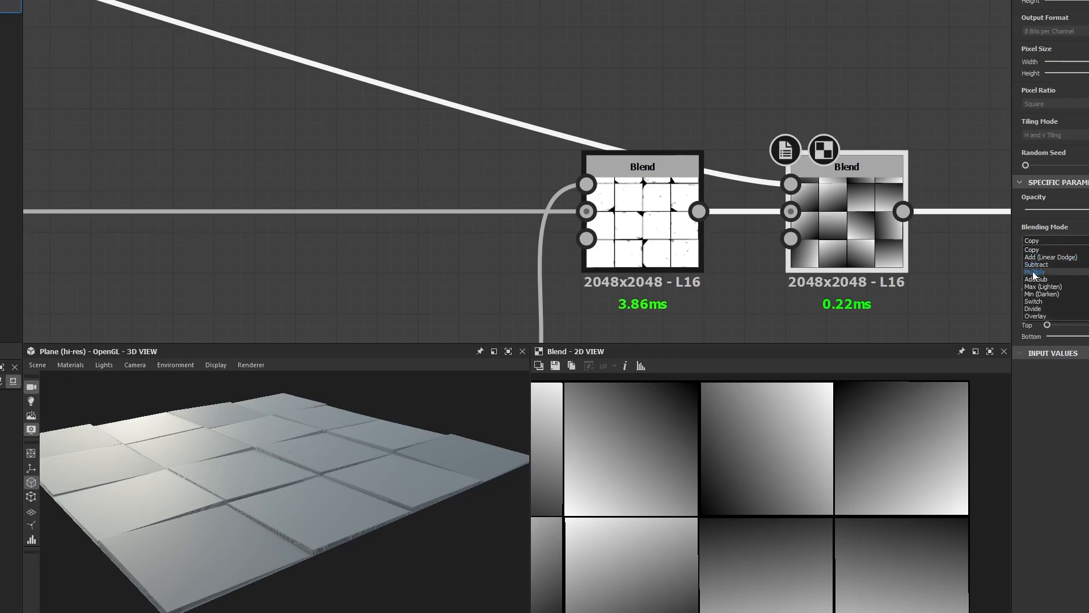
pyautogui.click(1035, 271)
pyautogui.moveTo(410, 479); pyautogui.dragTo(294, 481)
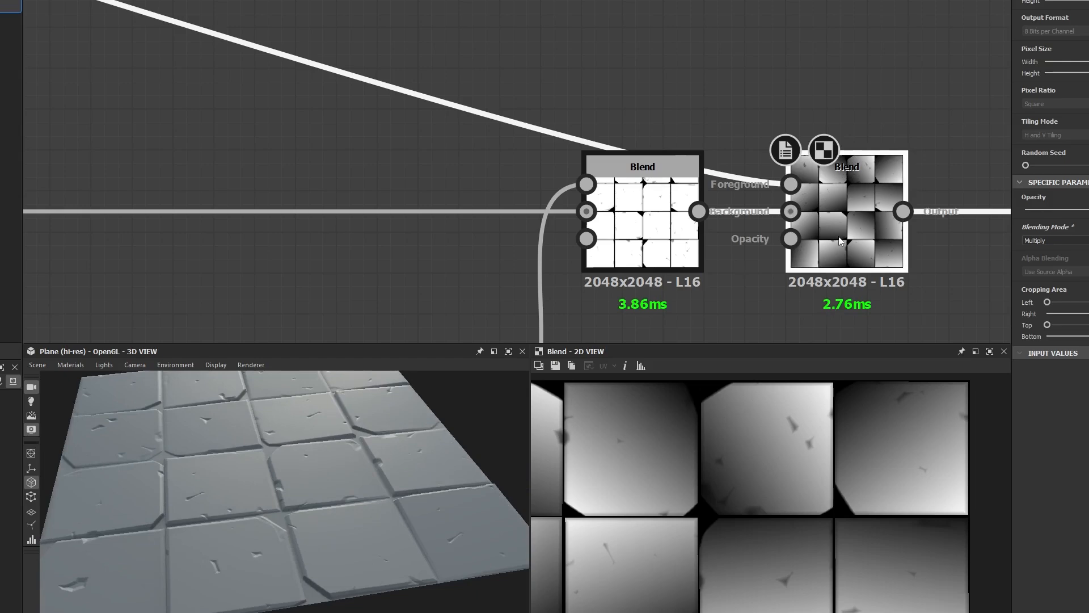
# Step: Disable and re-enable the Multiply Blend node to compare flat and tilted tiles from a low angle in the 3D view
pyautogui.hotkey('shift', 'd')
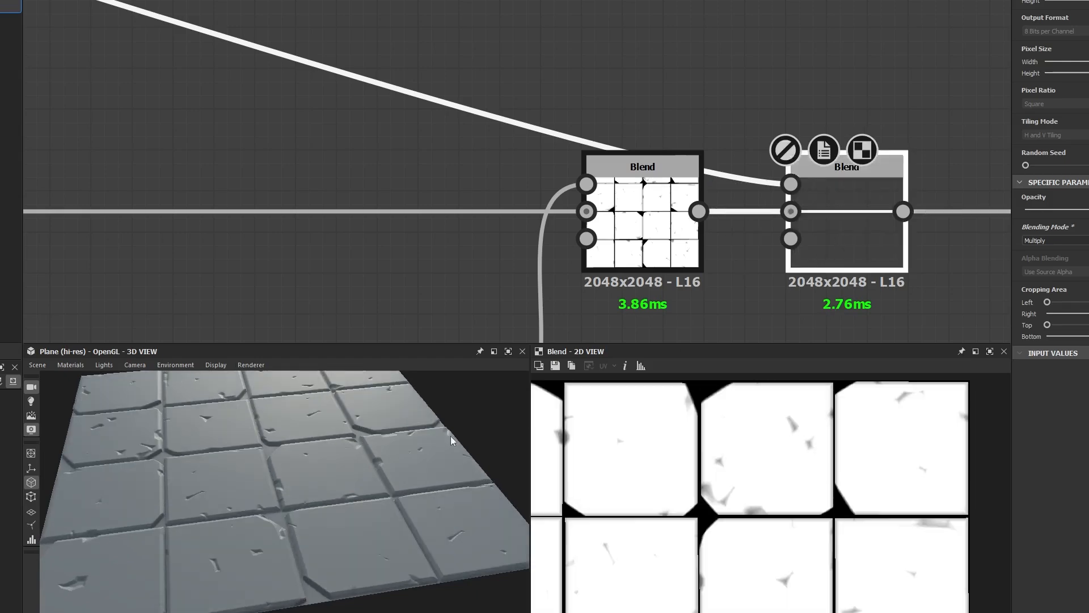
pyautogui.moveTo(451, 436); pyautogui.dragTo(438, 391)
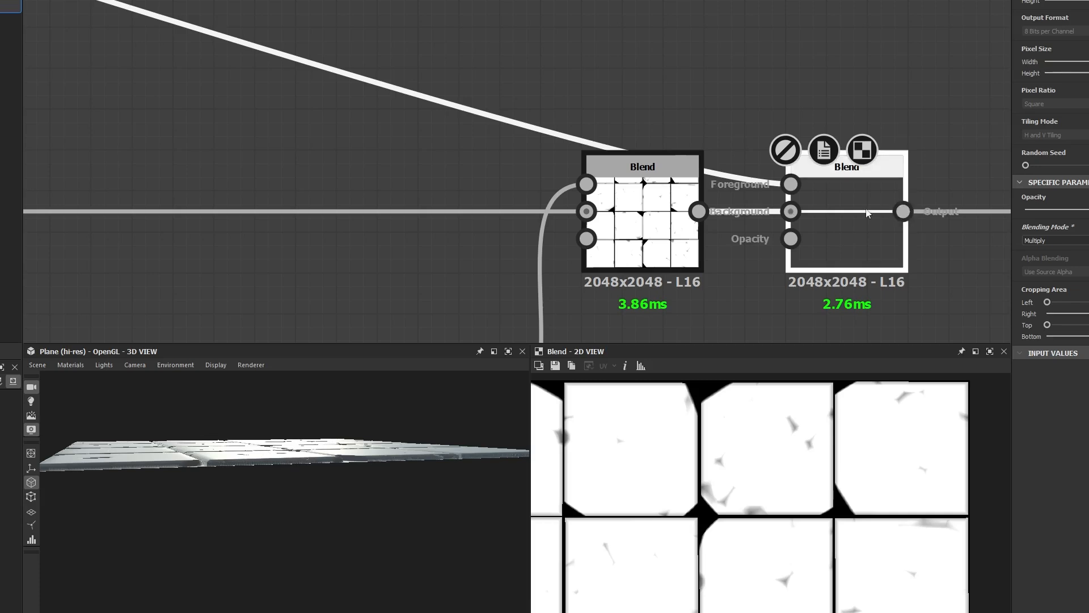
pyautogui.hotkey('shift', 'd')
pyautogui.moveTo(277, 383); pyautogui.dragTo(242, 483)
pyautogui.moveTo(262, 457); pyautogui.dragTo(277, 460, button='middle')
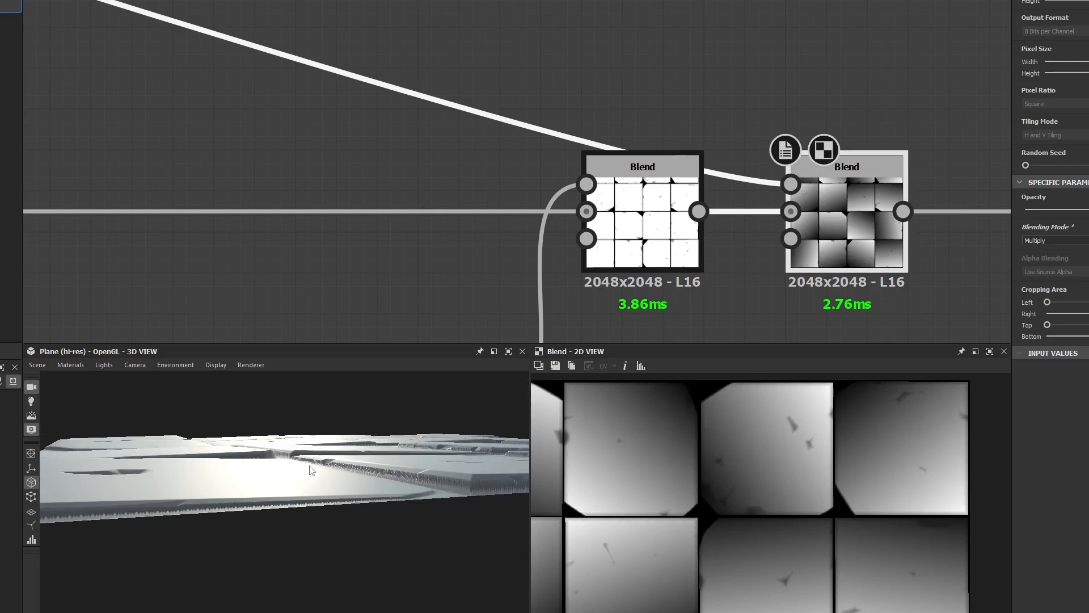
pyautogui.moveTo(308, 465); pyautogui.dragTo(299, 475)
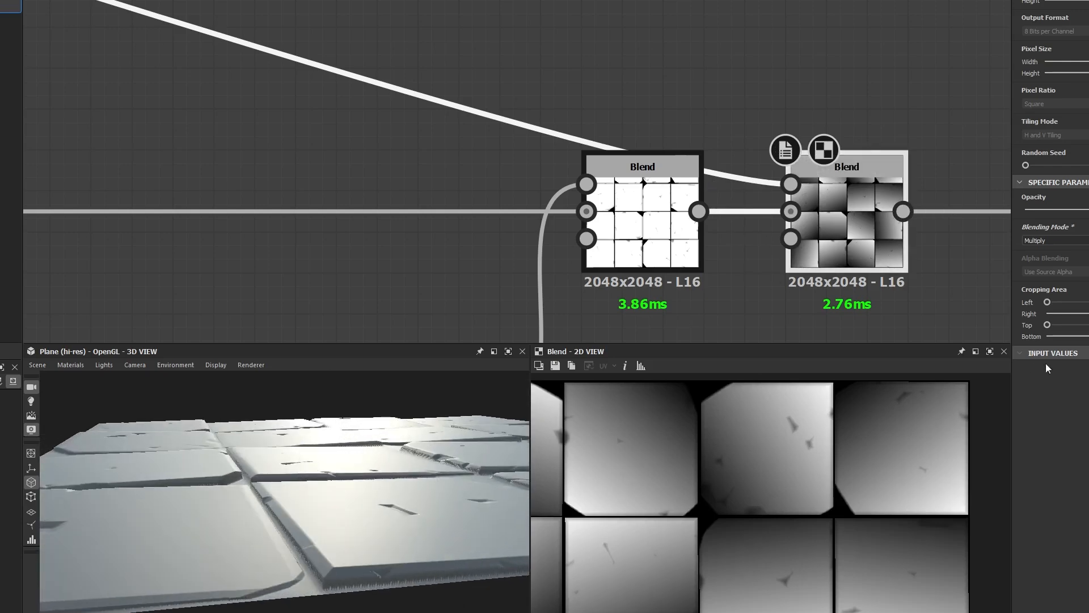
# Step: Try the Subtract blending mode on the tilt Blend node, inspect the tiles, and return it to Multiply
pyautogui.click(1044, 240)
pyautogui.click(1043, 263)
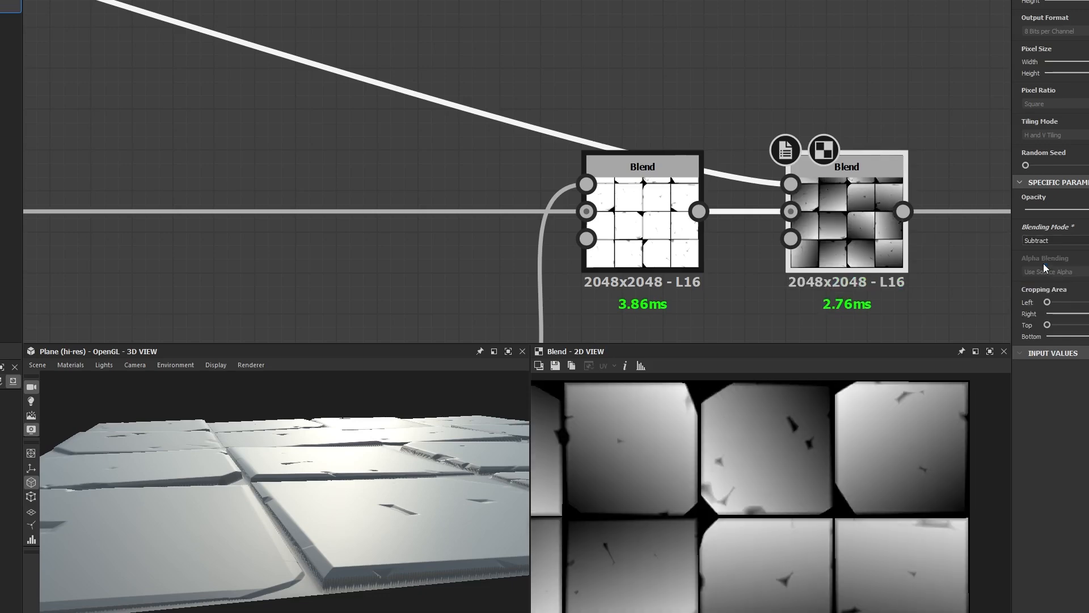
pyautogui.moveTo(308, 548); pyautogui.dragTo(278, 533)
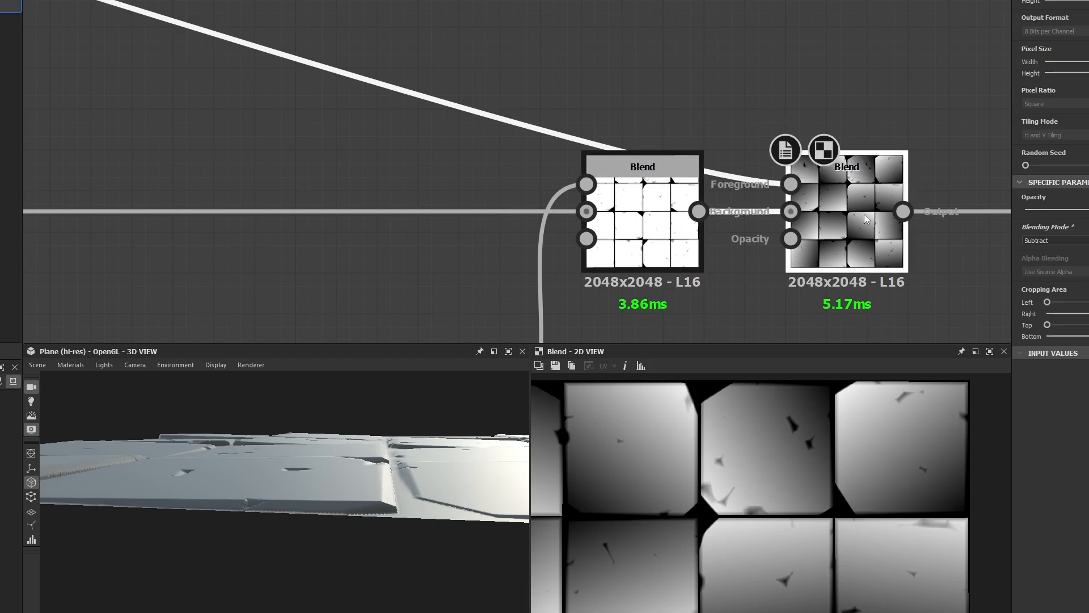
pyautogui.click(1047, 237)
pyautogui.click(1042, 272)
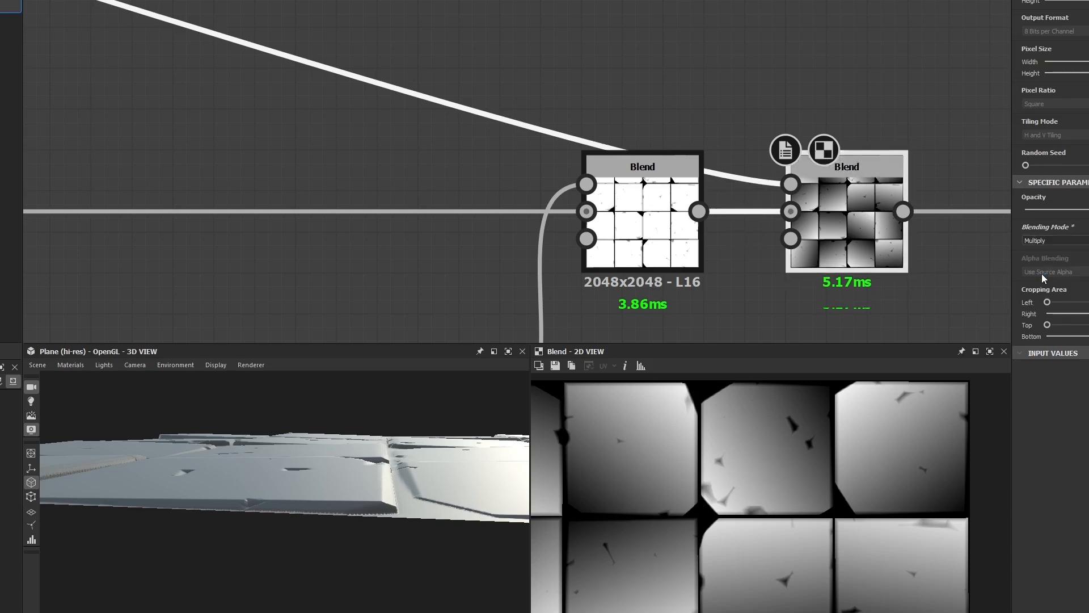
pyautogui.moveTo(316, 546); pyautogui.dragTo(332, 527)
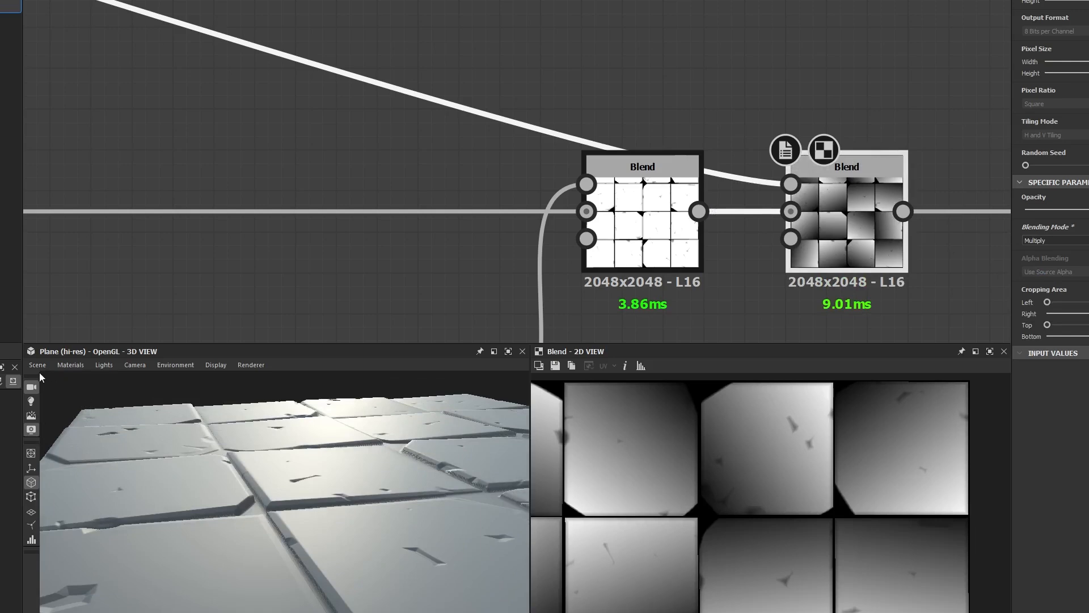
# Step: Edit the 3D view's default material and increase its Height Scale to exaggerate the tile relief
pyautogui.click(70, 367)
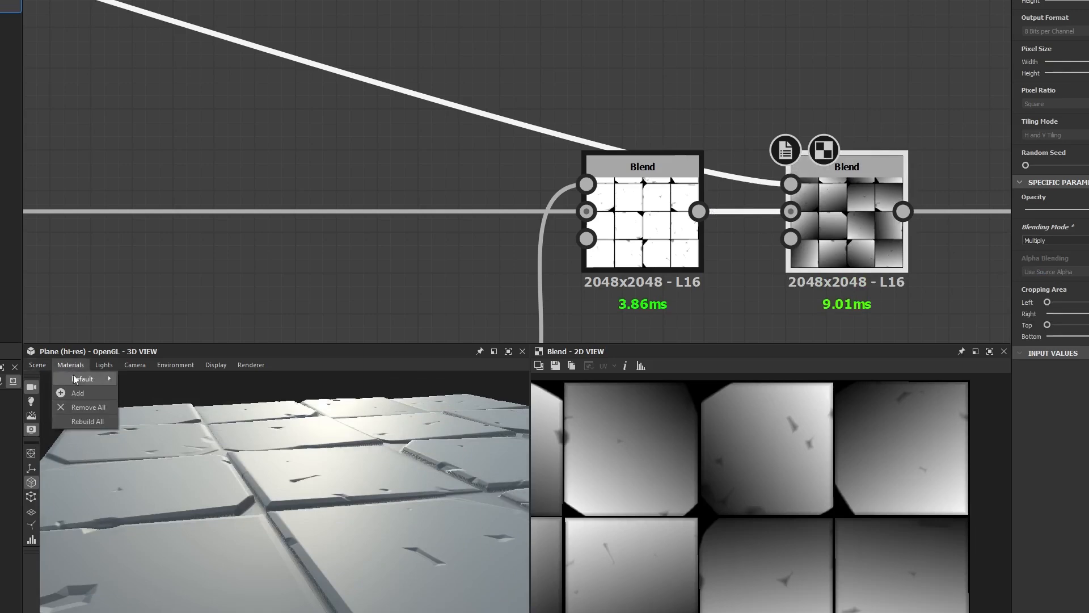
pyautogui.moveTo(76, 379)
pyautogui.click(148, 378)
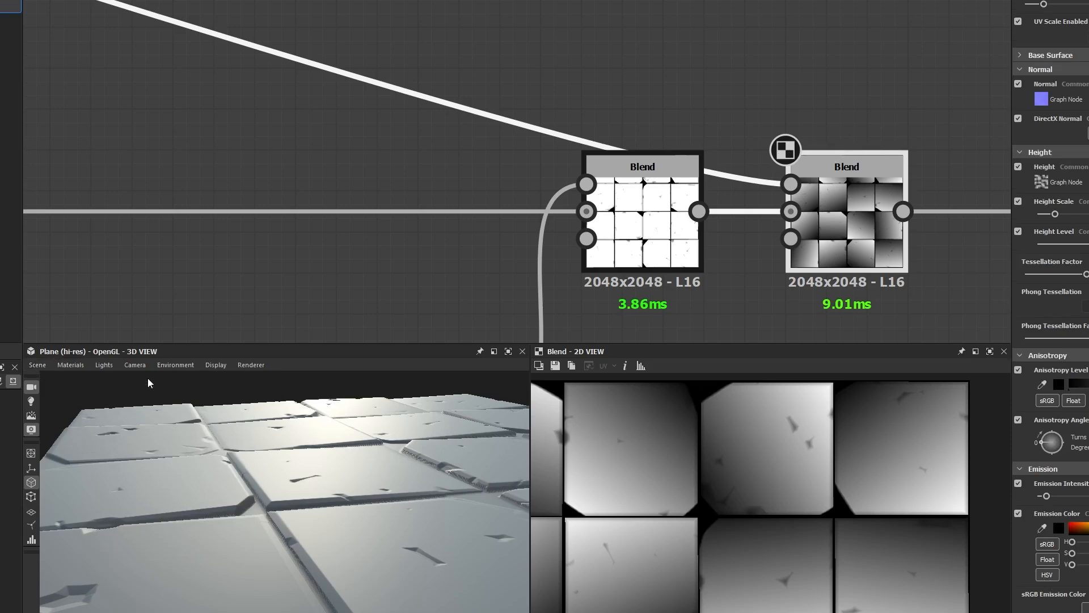
pyautogui.moveTo(352, 545); pyautogui.dragTo(364, 491)
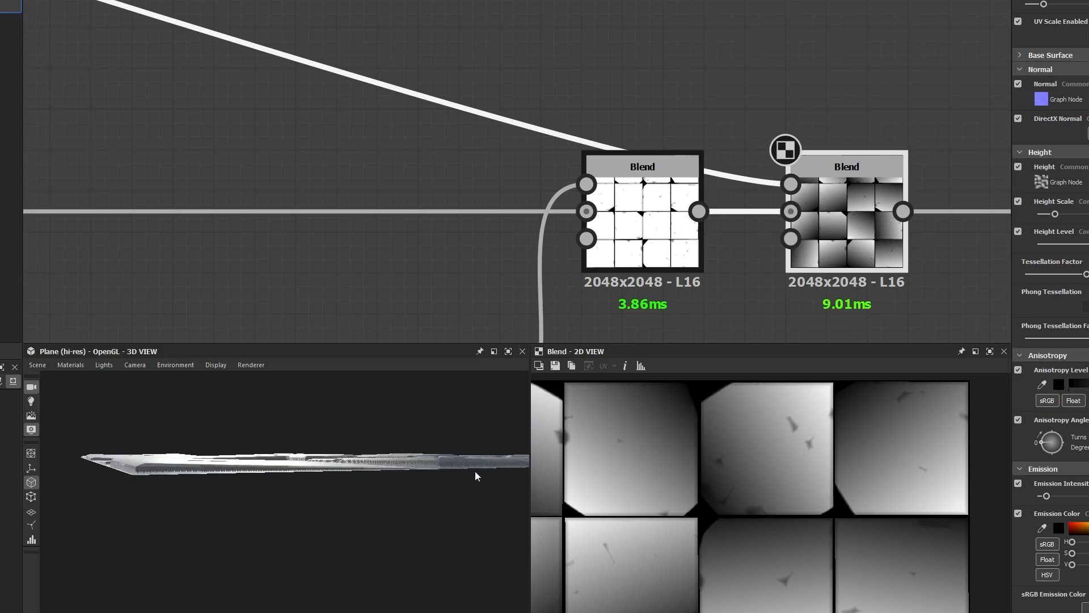
pyautogui.moveTo(275, 471); pyautogui.dragTo(271, 472)
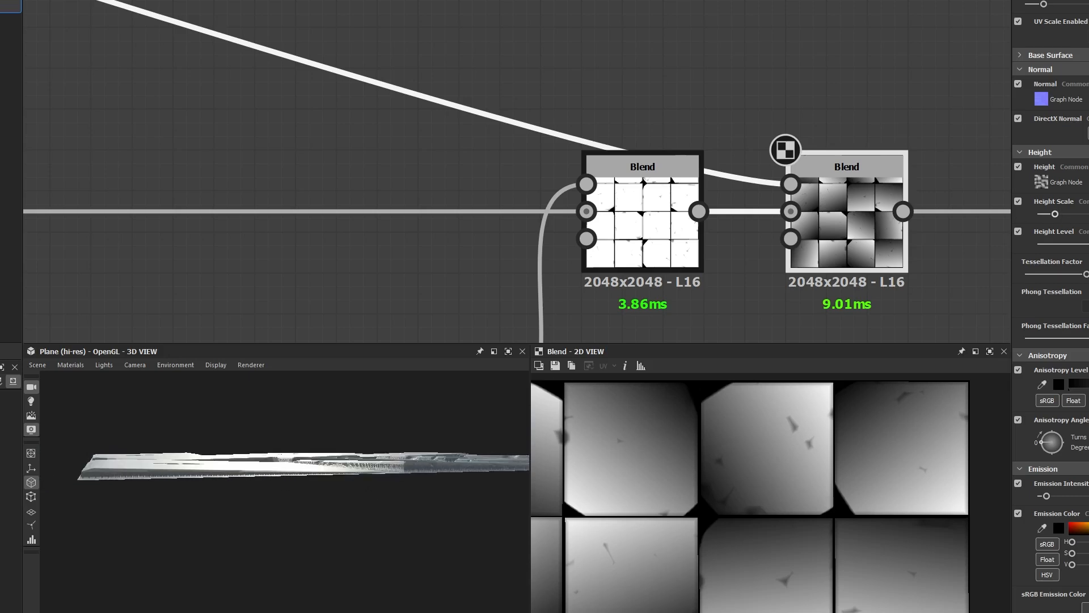
pyautogui.press('Return')
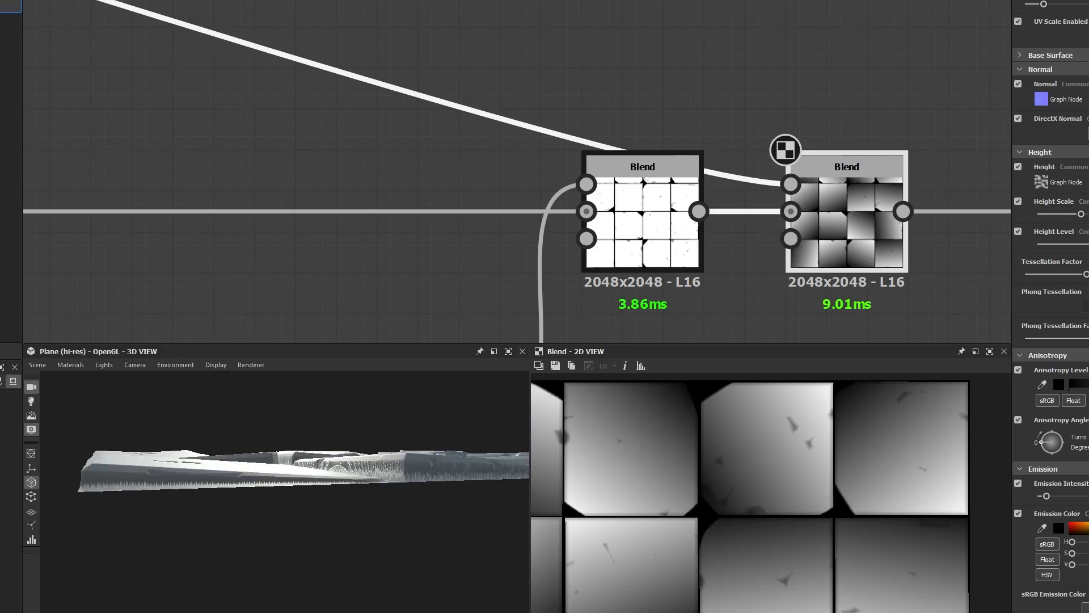
pyautogui.moveTo(497, 423); pyautogui.dragTo(397, 444)
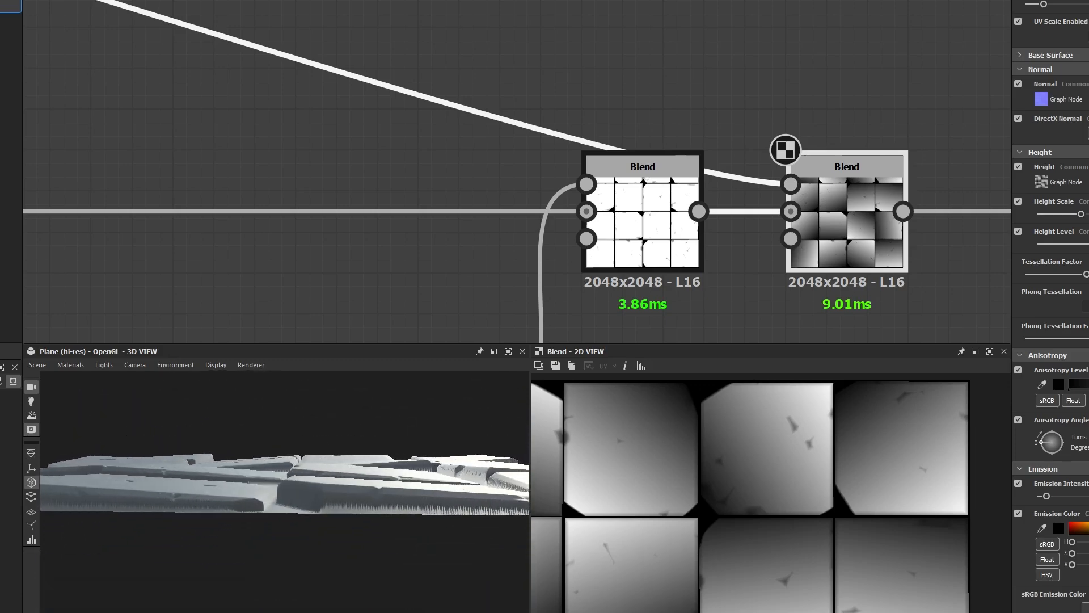
# Step: Compare the tiles at the lower Height Scale, undo back to the raised value, and view the whole plane
pyautogui.press('Return')
pyautogui.moveTo(358, 477); pyautogui.dragTo(376, 490)
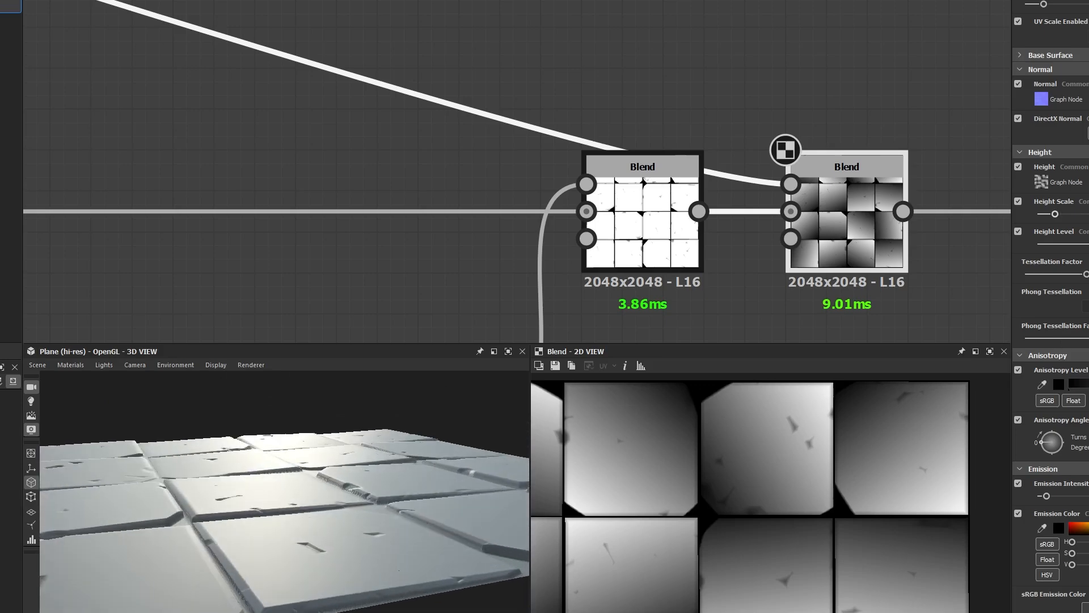
pyautogui.hotkey('ctrl', 'z')
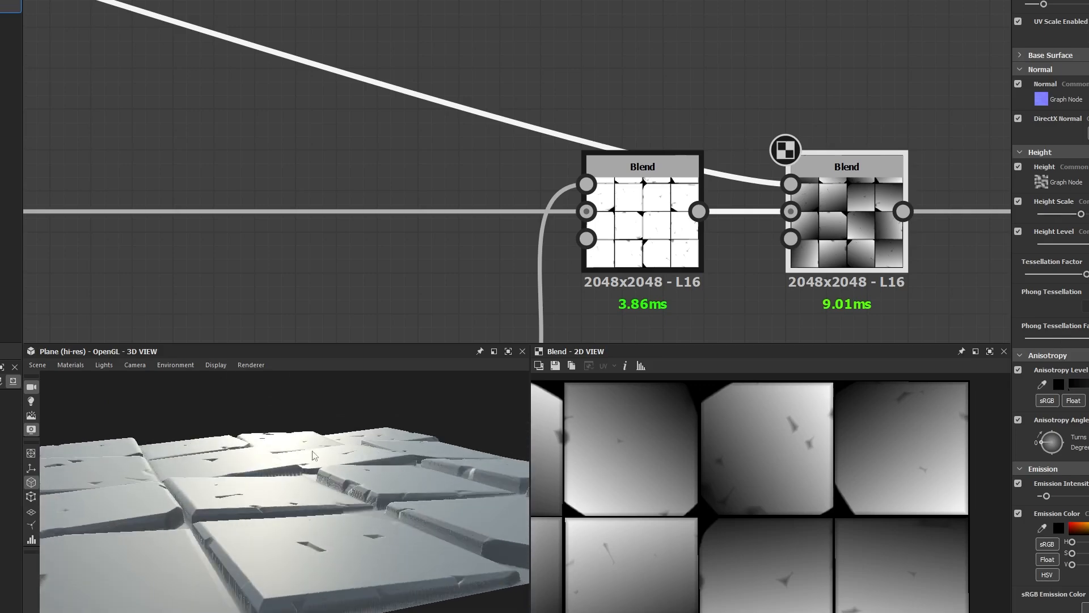
pyautogui.moveTo(434, 475); pyautogui.dragTo(359, 514)
pyautogui.scroll(-3, 397, 495)
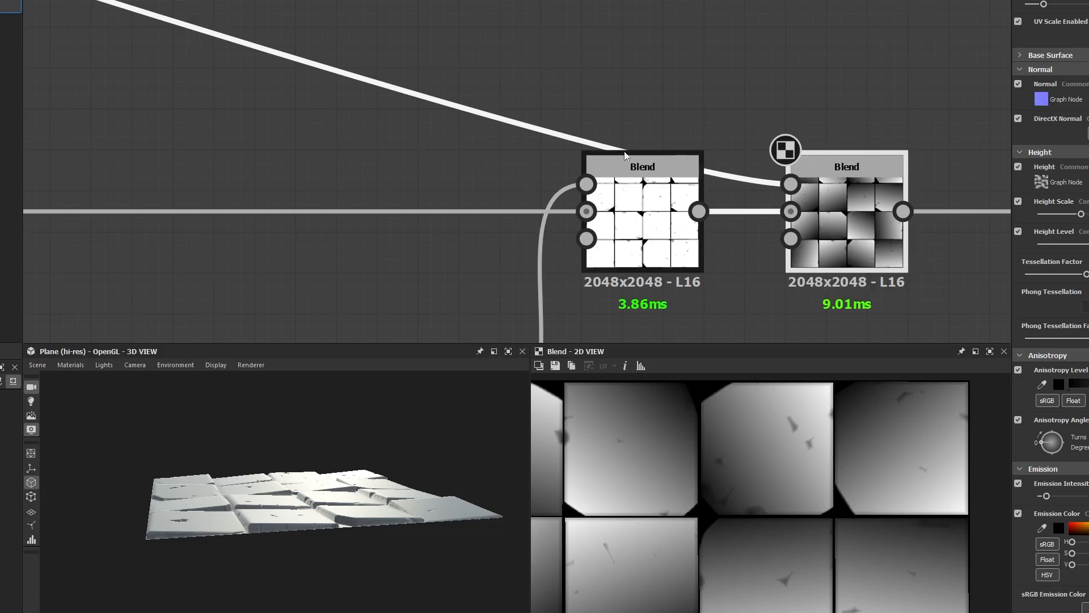
# Step: Add a Levels node fed by the topmost Flood Fill to Gradient node's output
pyautogui.scroll(-3, 246, 165)
pyautogui.moveTo(246, 166); pyautogui.dragTo(743, 238, button='middle')
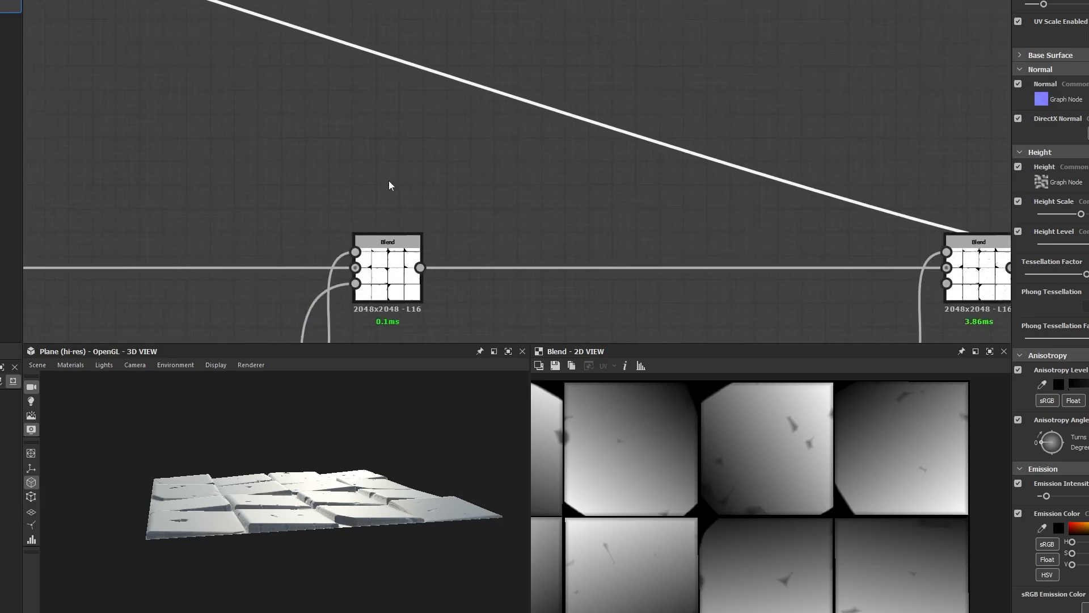
pyautogui.scroll(-5, 276, 169)
pyautogui.moveTo(600, 220); pyautogui.dragTo(1078, 292, button='middle')
pyautogui.scroll(4, 557, 106)
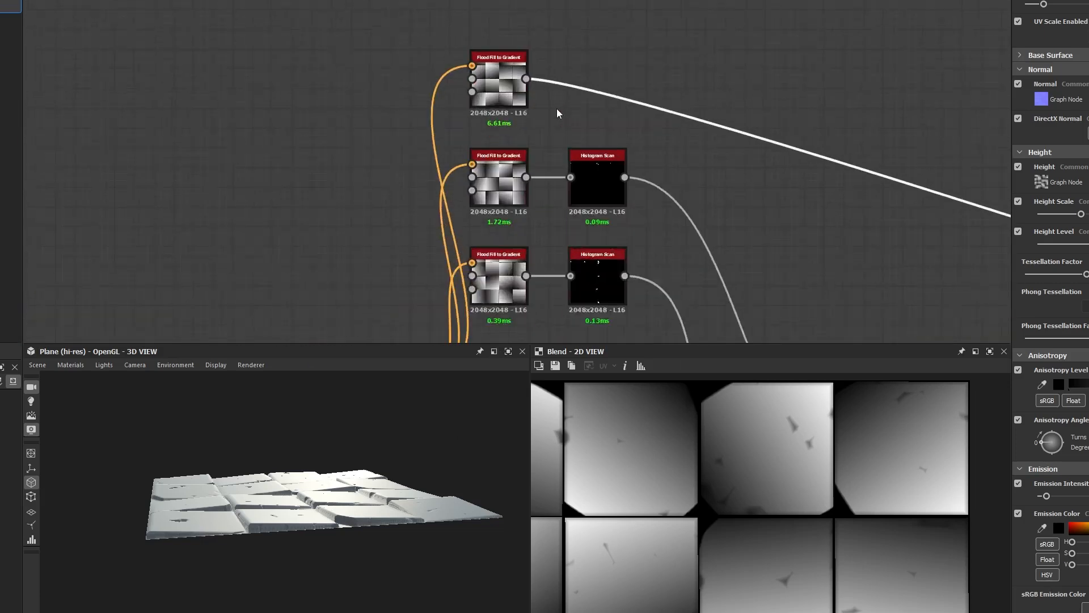
pyautogui.moveTo(604, 39); pyautogui.dragTo(589, 108)
pyautogui.click(487, 47)
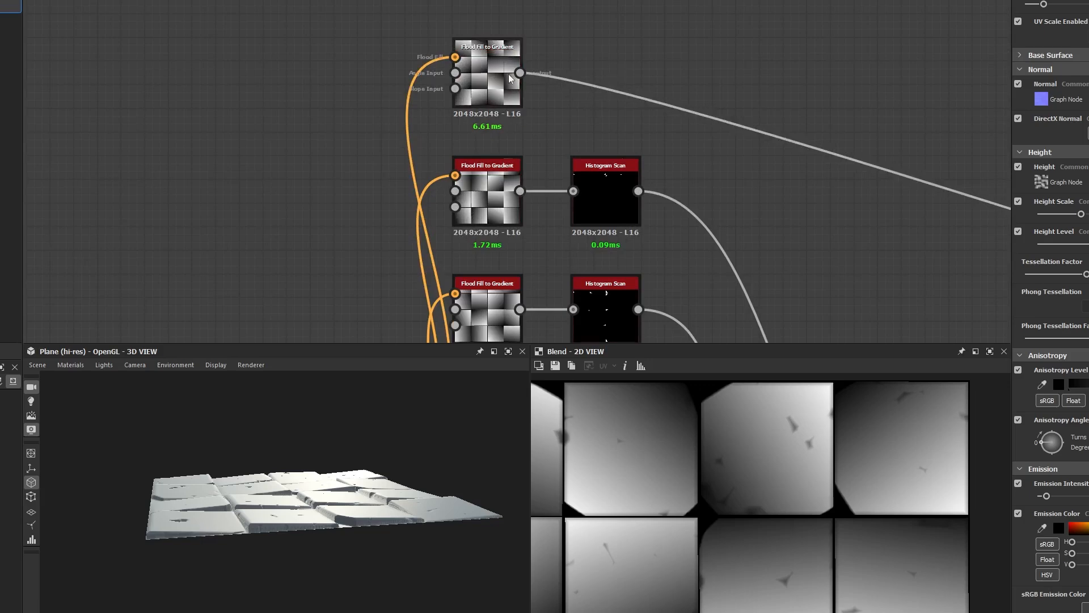
pyautogui.moveTo(520, 72); pyautogui.dragTo(644, 21)
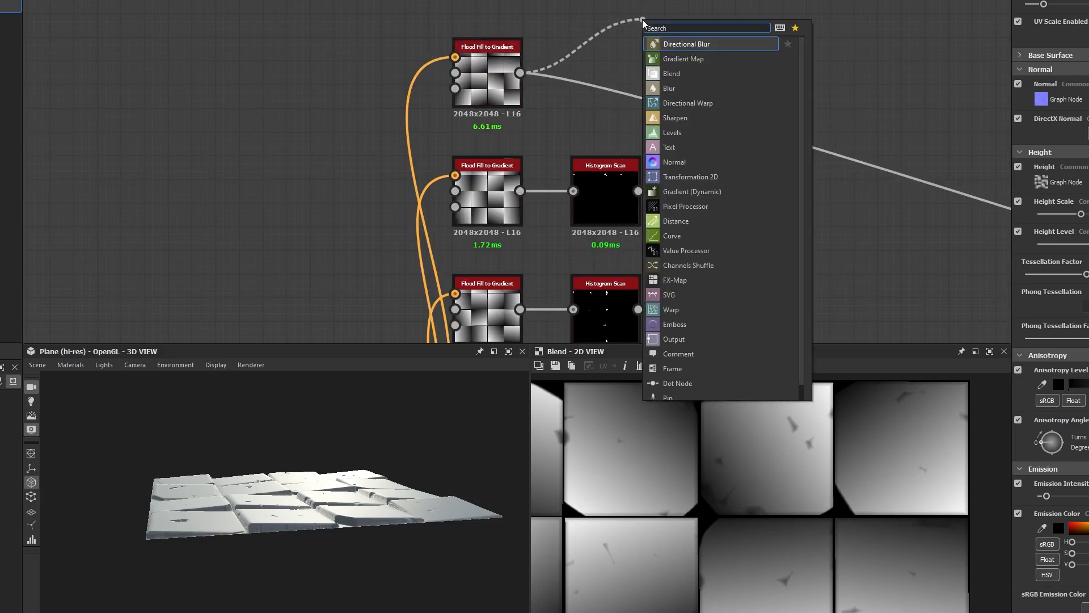
pyautogui.write('levels')
pyautogui.press('Return')
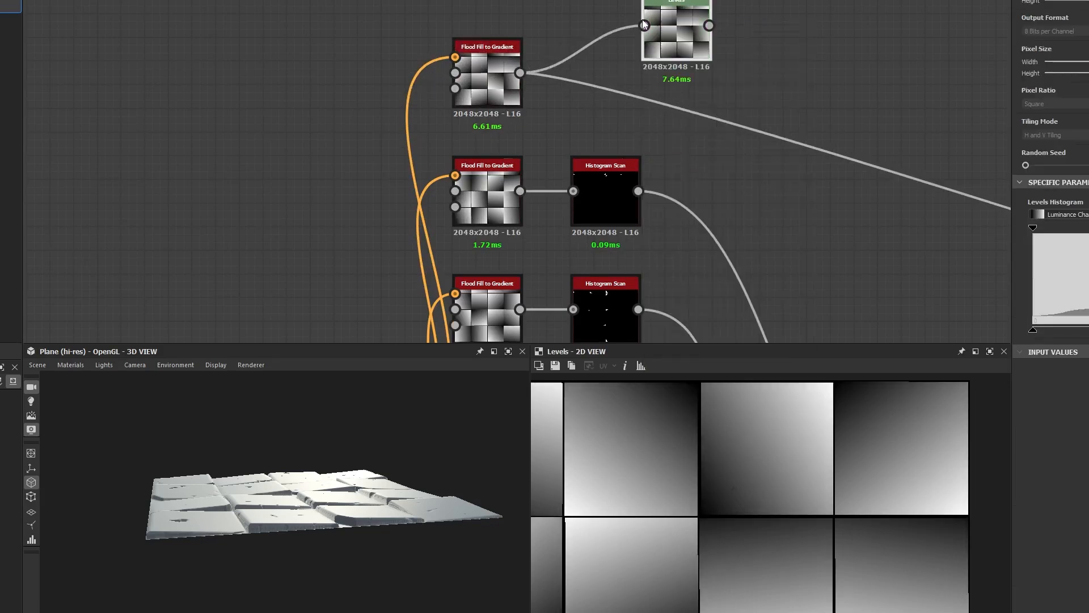
# Step: Reroute the gradient's outgoing connection through the new Levels node and align that node beside the Flood Fill to Gradient
pyautogui.moveTo(652, 32); pyautogui.dragTo(538, 80, button='middle')
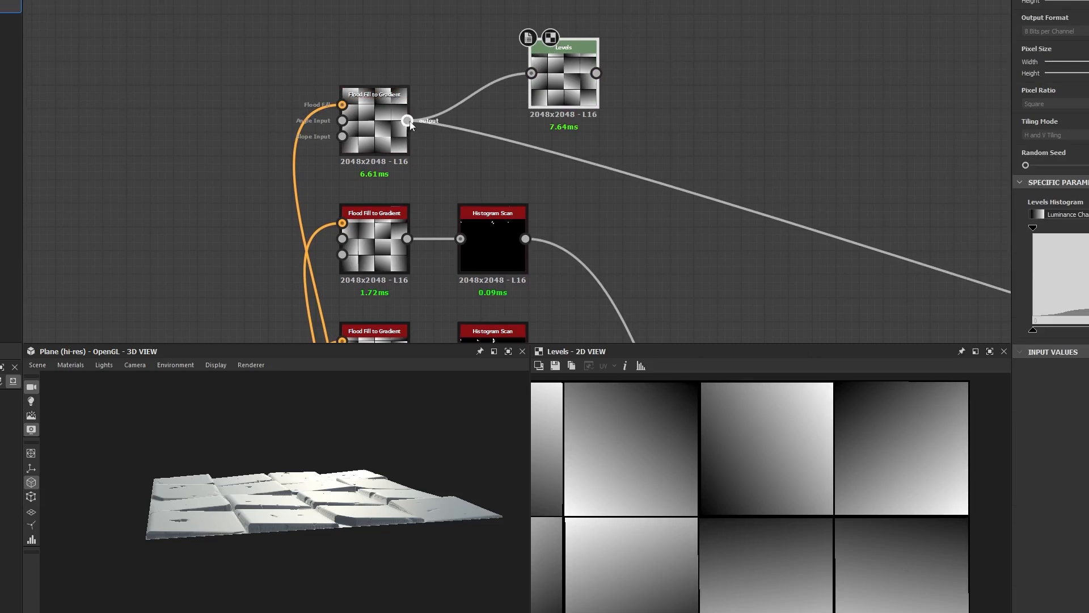
pyautogui.keyDown('shift'); pyautogui.moveTo(408, 120); pyautogui.dragTo(601, 74); pyautogui.keyUp('shift')
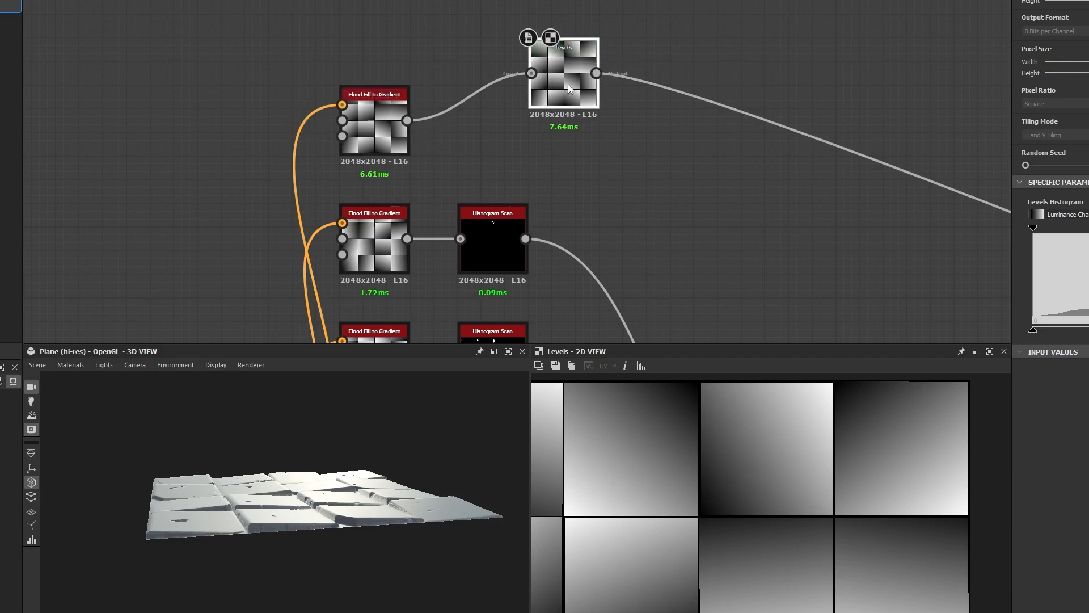
pyautogui.moveTo(569, 88); pyautogui.dragTo(498, 135)
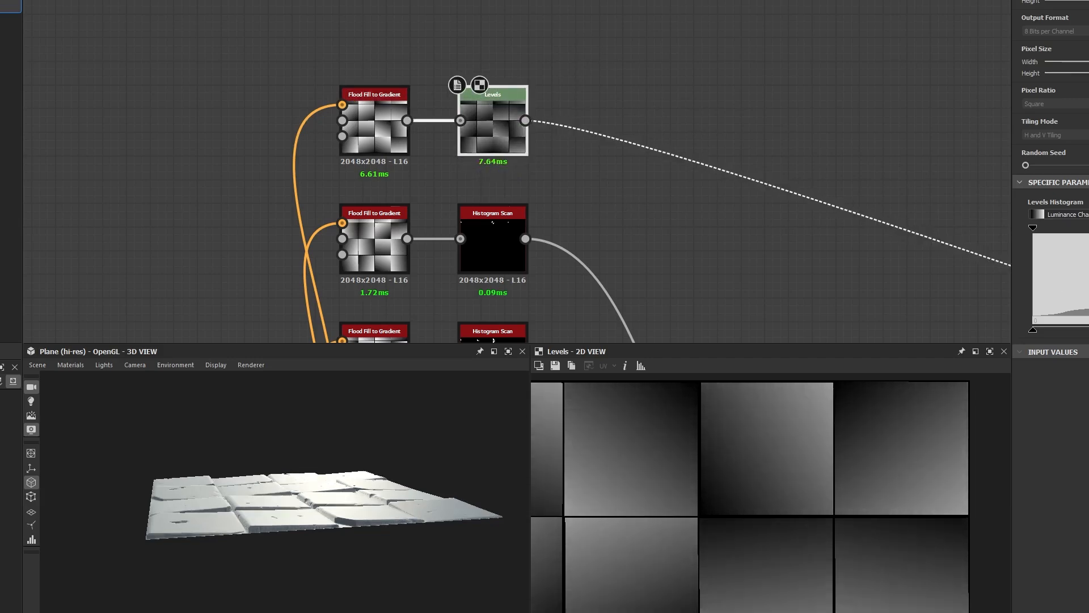
# Step: Revert the Levels node's darkened output to the full range and inspect the gradient's dark corner up close
pyautogui.hotkey('ctrl', 'z')
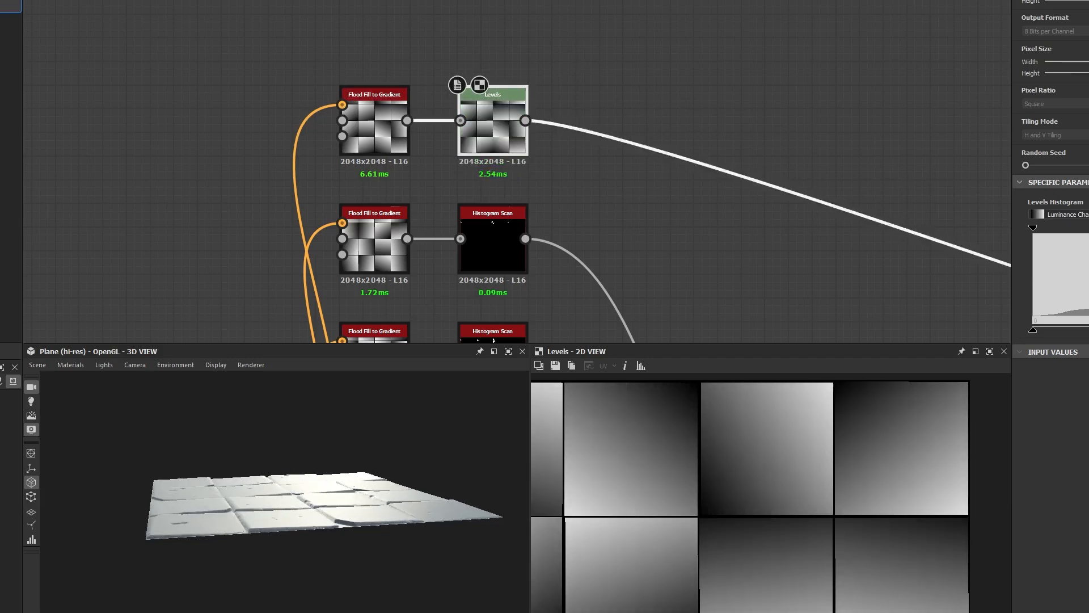
pyautogui.moveTo(1034, 330); pyautogui.dragTo(915, 355)
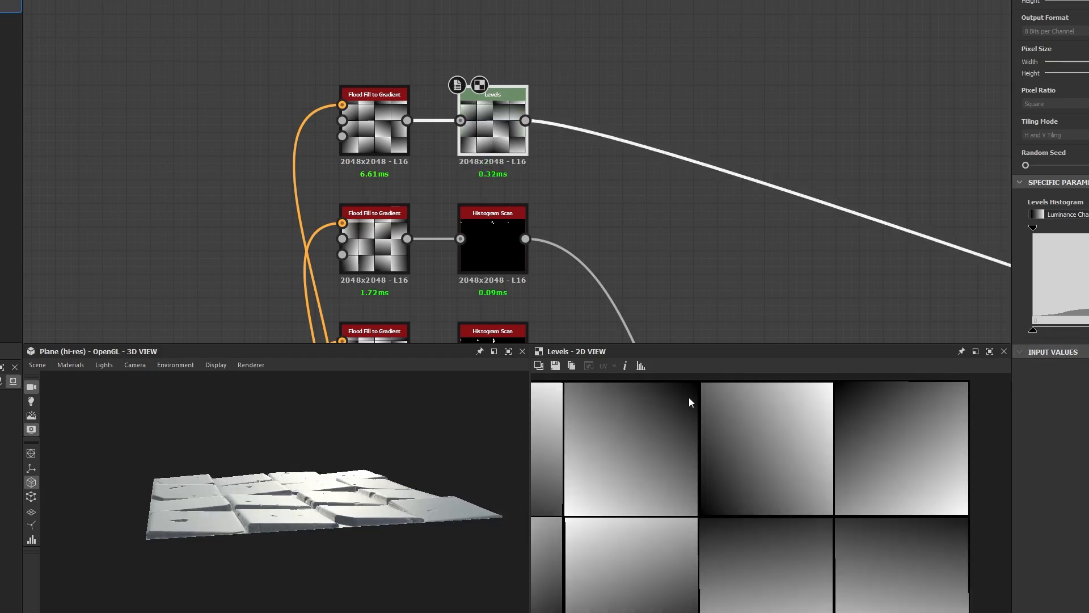
pyautogui.scroll(4, 691, 391)
pyautogui.moveTo(692, 390); pyautogui.dragTo(702, 421, button='middle')
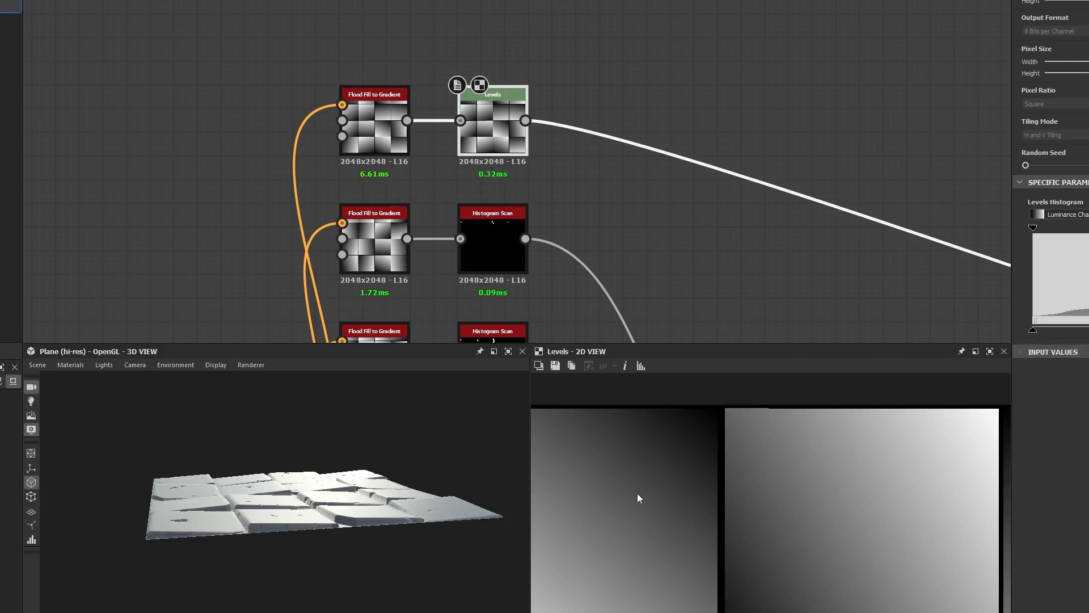
# Step: Try raising the Levels node's output low level, inspect the tilted tiles from a low angle, and undo the change
pyautogui.moveTo(1033, 330); pyautogui.dragTo(1088, 336)
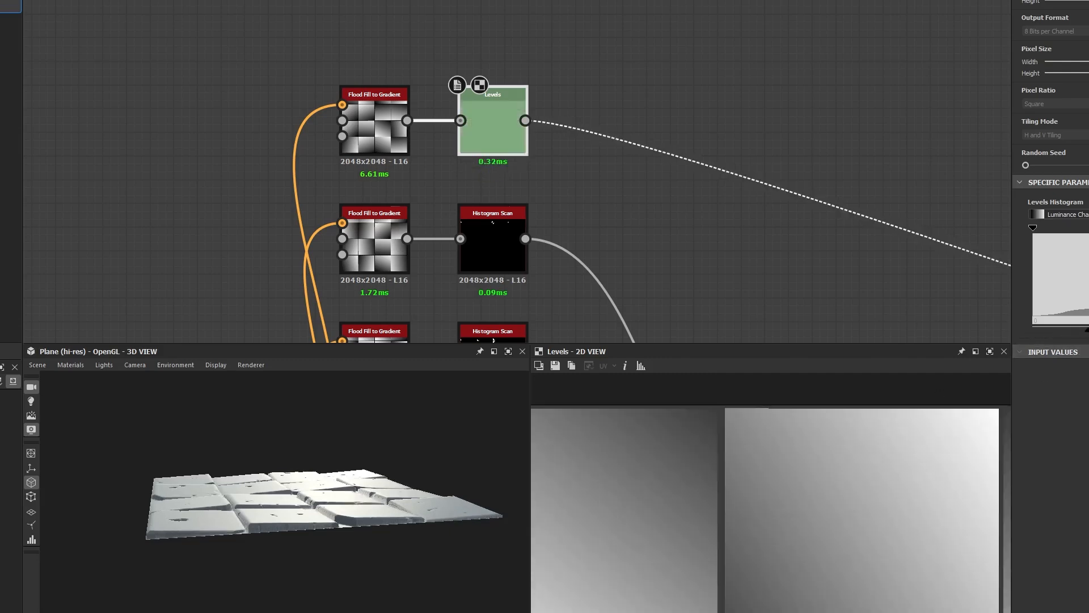
pyautogui.scroll(5, 305, 499)
pyautogui.moveTo(189, 495); pyautogui.dragTo(320, 495)
pyautogui.hotkey('ctrl', 'z')
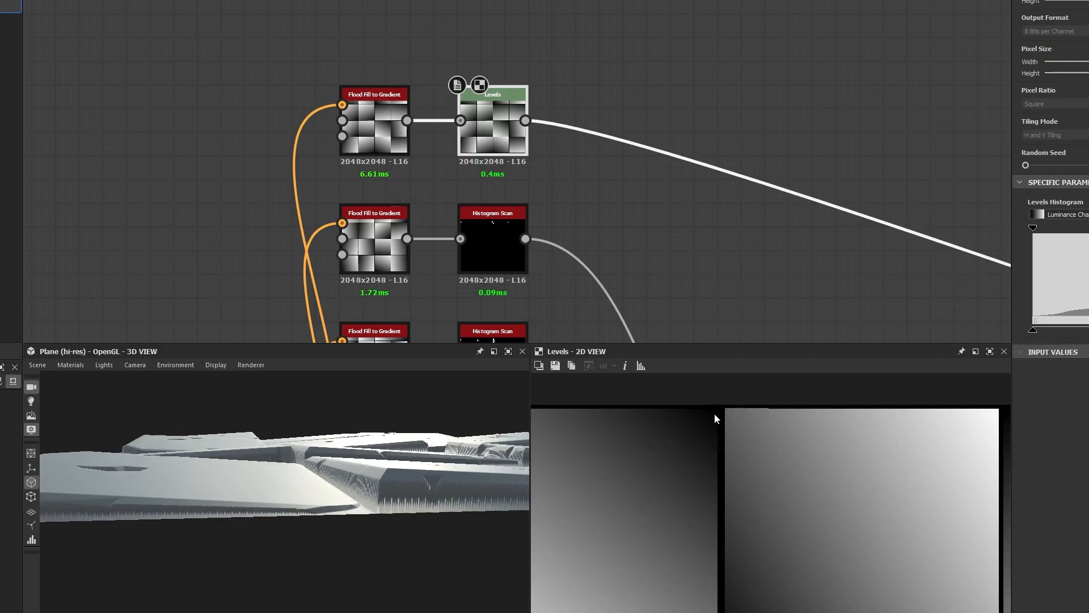
# Step: Raise the Levels node's output low level to soften the tile tilt, and display its parameters as individual sliders
pyautogui.moveTo(1033, 330); pyautogui.dragTo(1088, 332)
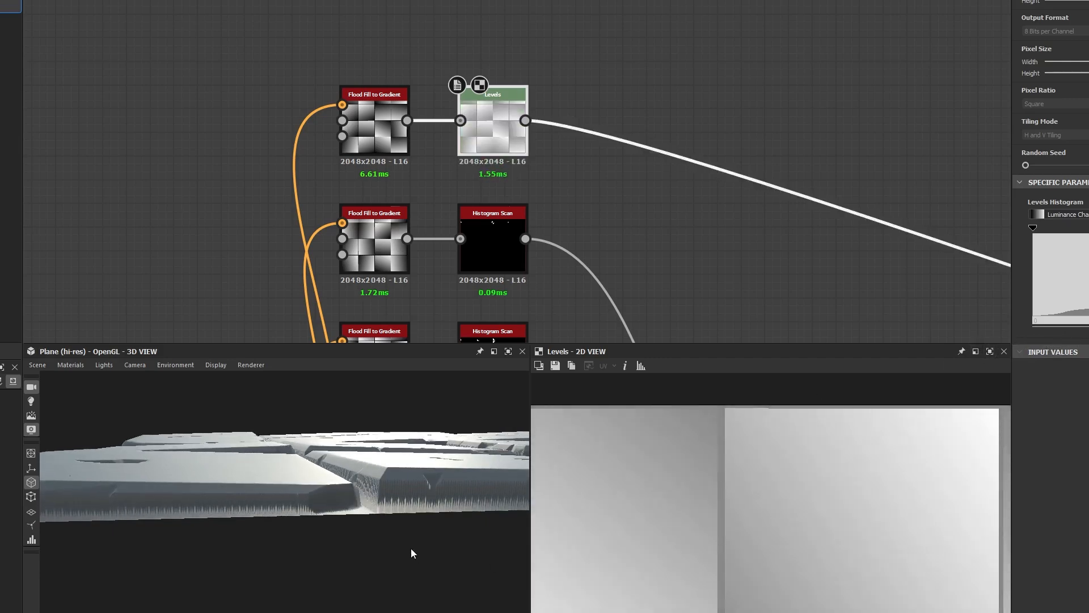
pyautogui.moveTo(411, 548); pyautogui.dragTo(342, 499)
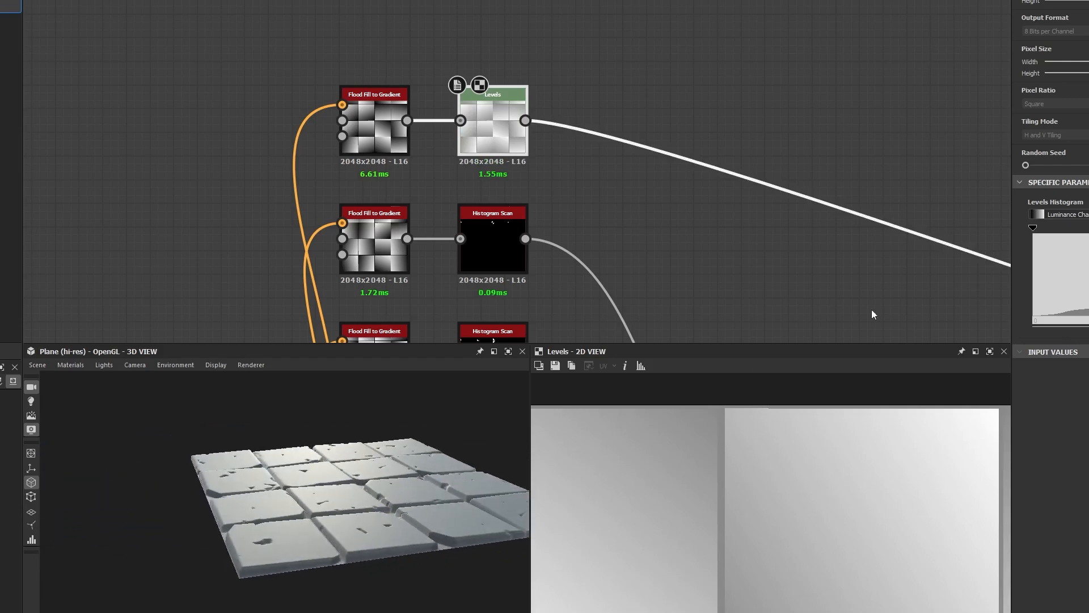
pyautogui.click(1088, 182)
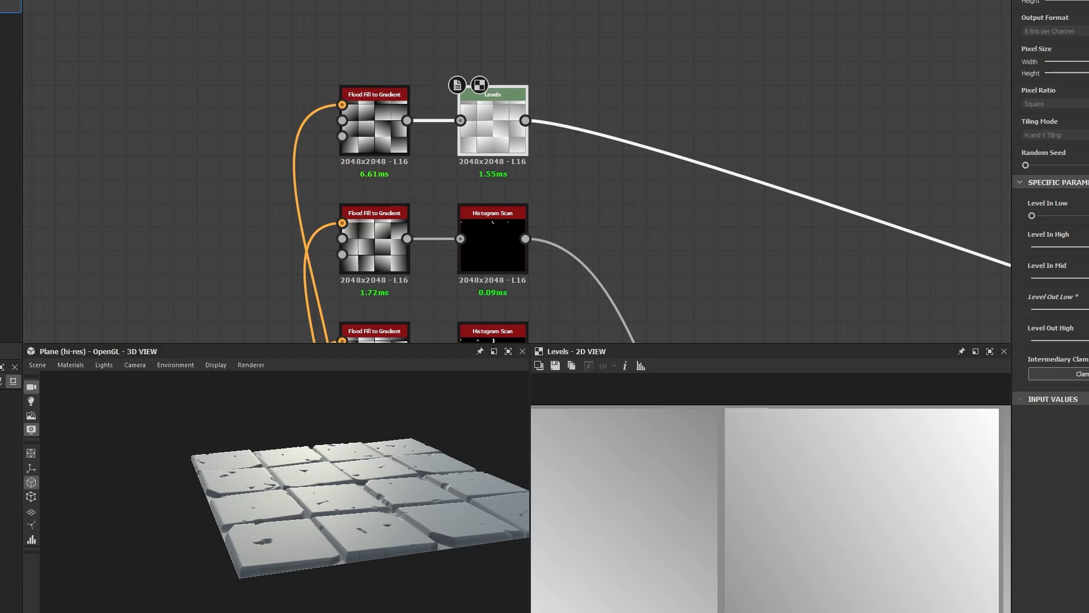
# Step: Inspect the tilted tiles in 3D from low and high angles, including the chip in the corner tile up close
pyautogui.scroll(3, 272, 536)
pyautogui.moveTo(273, 536); pyautogui.dragTo(322, 492)
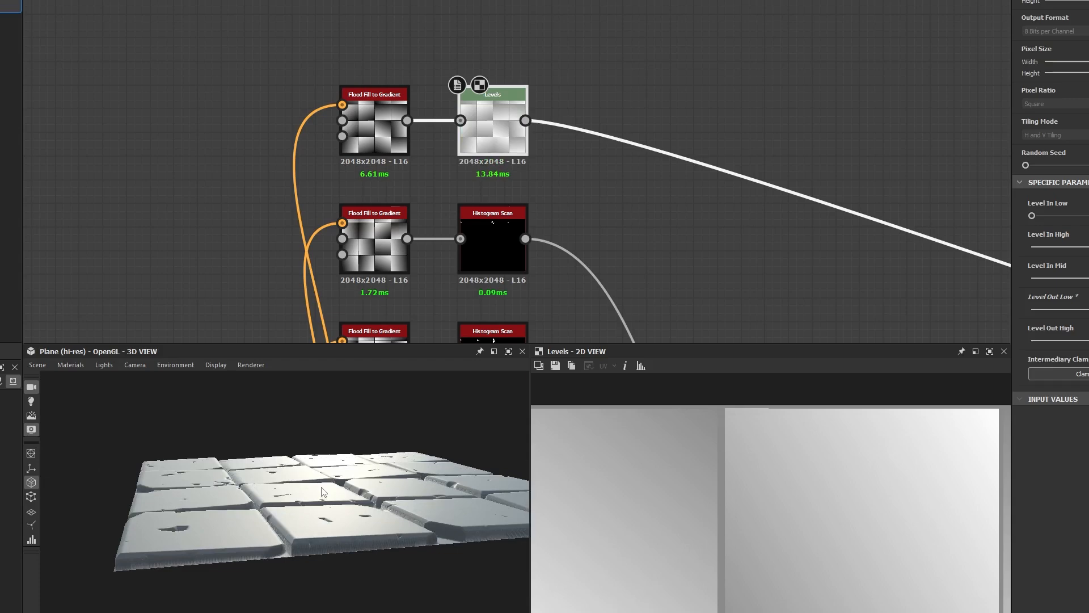
pyautogui.moveTo(254, 514)
pyautogui.mouseDown()
pyautogui.moveTo(225, 533)
pyautogui.moveTo(255, 551)
pyautogui.moveTo(255, 583)
pyautogui.moveTo(274, 512)
pyautogui.mouseUp()
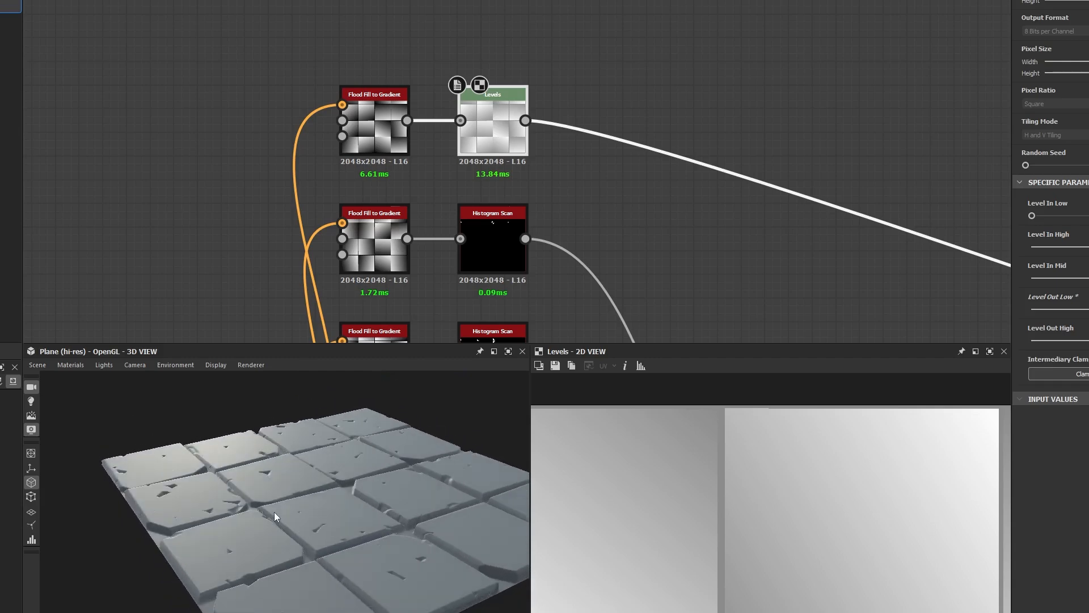
pyautogui.scroll(3, 303, 555)
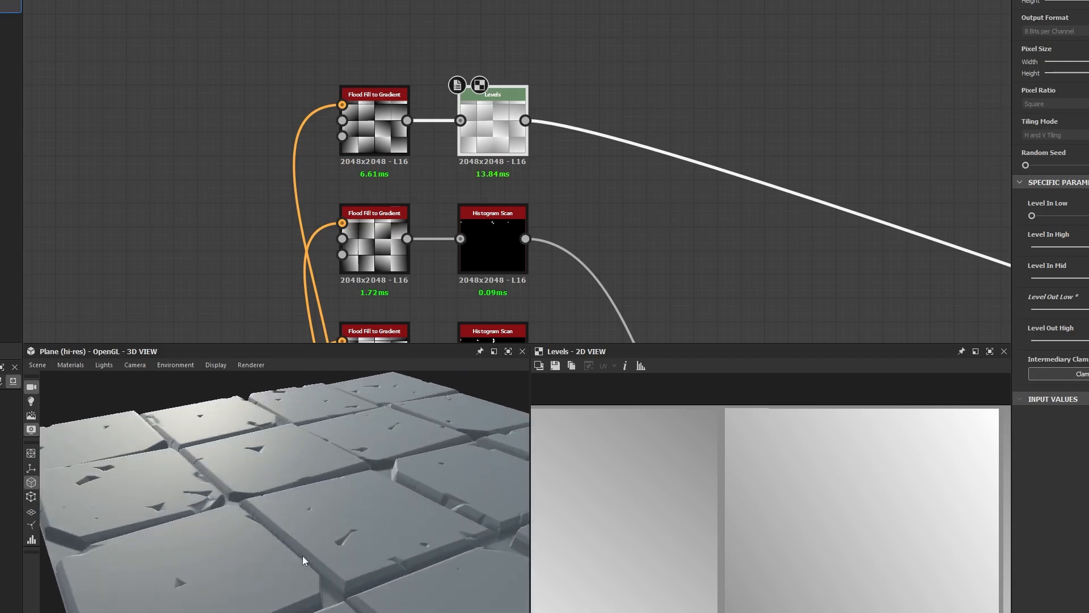
pyautogui.scroll(2, 312, 572)
pyautogui.moveTo(312, 573); pyautogui.dragTo(297, 513, button='middle')
pyautogui.scroll(3, 291, 483)
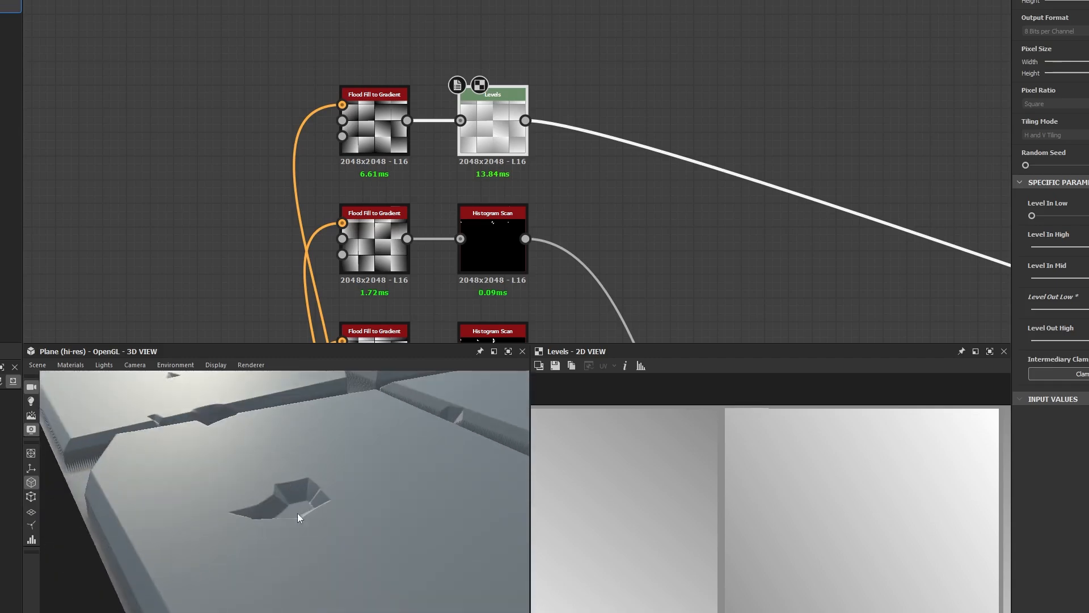
pyautogui.scroll(3, 299, 499)
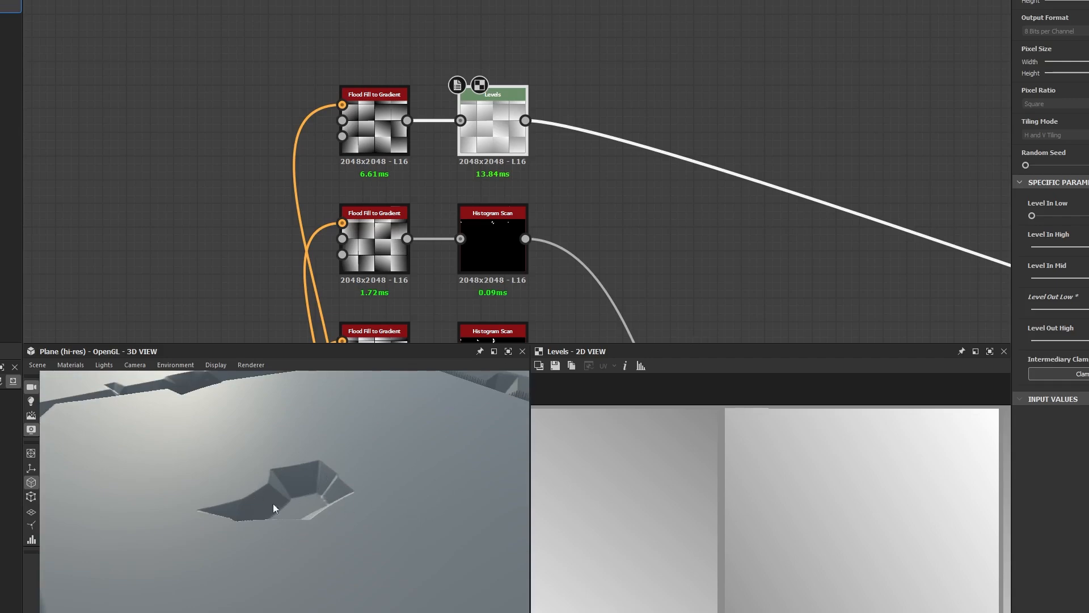
# Step: Lower the output high level of the Levels node feeding the Subtract blend to make the surface chips shallower
pyautogui.scroll(-5, 694, 306)
pyautogui.moveTo(863, 320); pyautogui.dragTo(615, 194, button='middle')
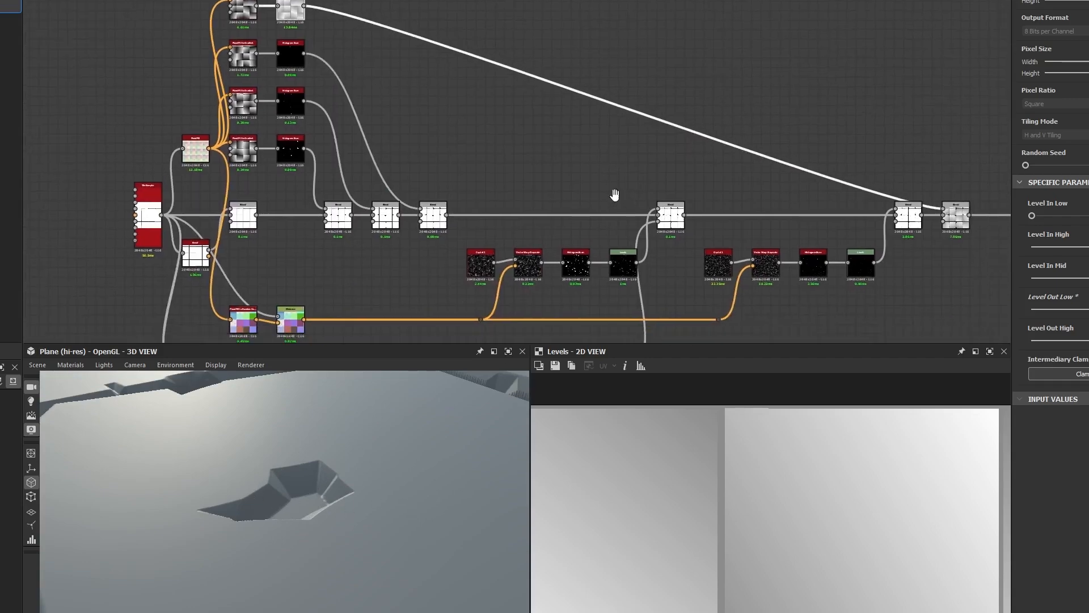
pyautogui.scroll(4, 614, 195)
pyautogui.moveTo(563, 225); pyautogui.dragTo(370, 214, button='middle')
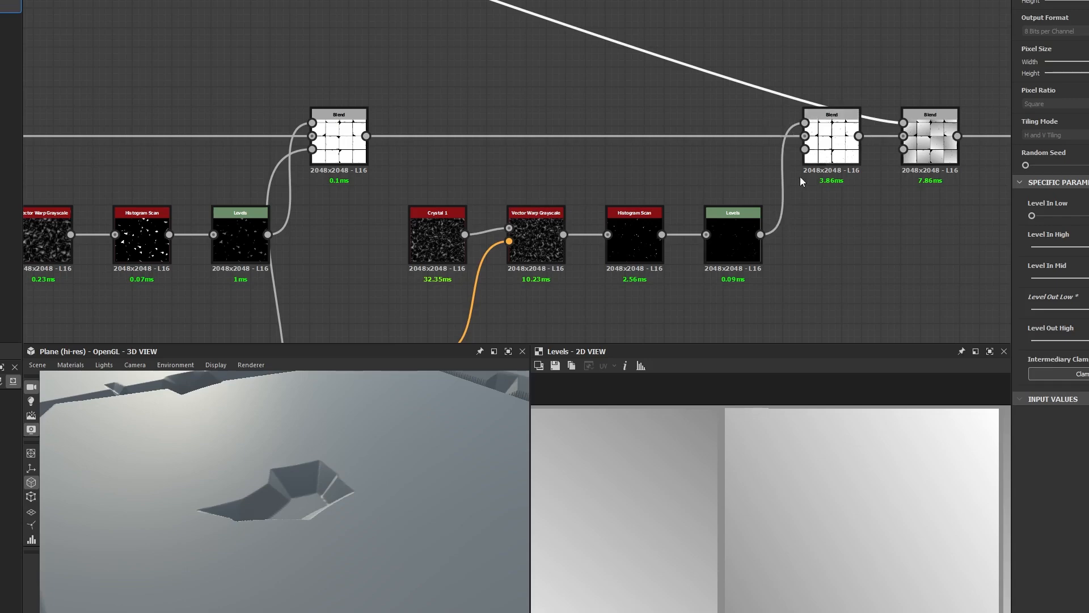
pyautogui.scroll(-5, 295, 499)
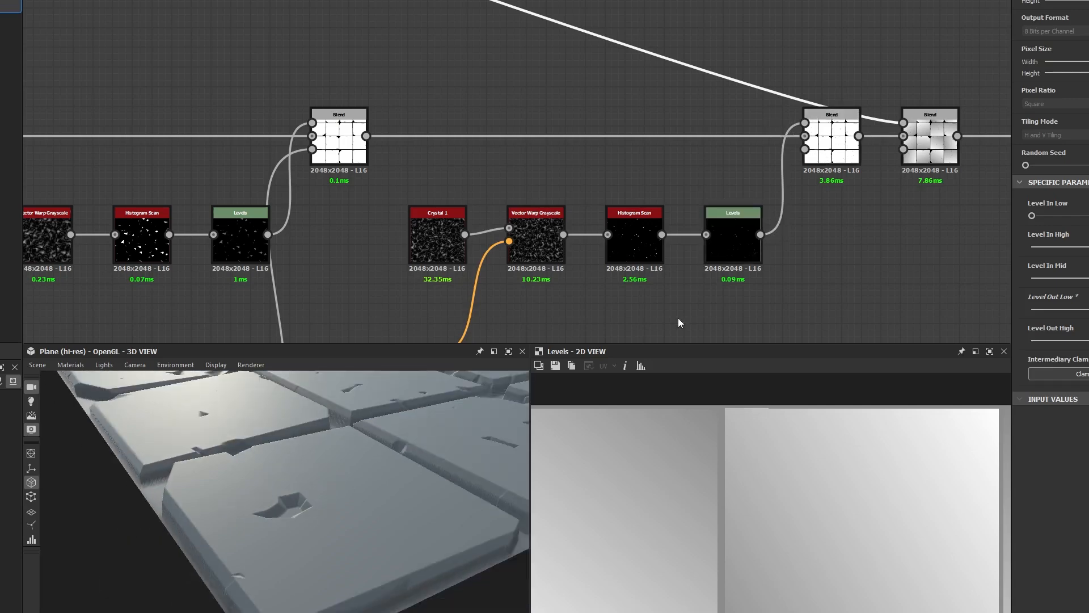
pyautogui.click(819, 119)
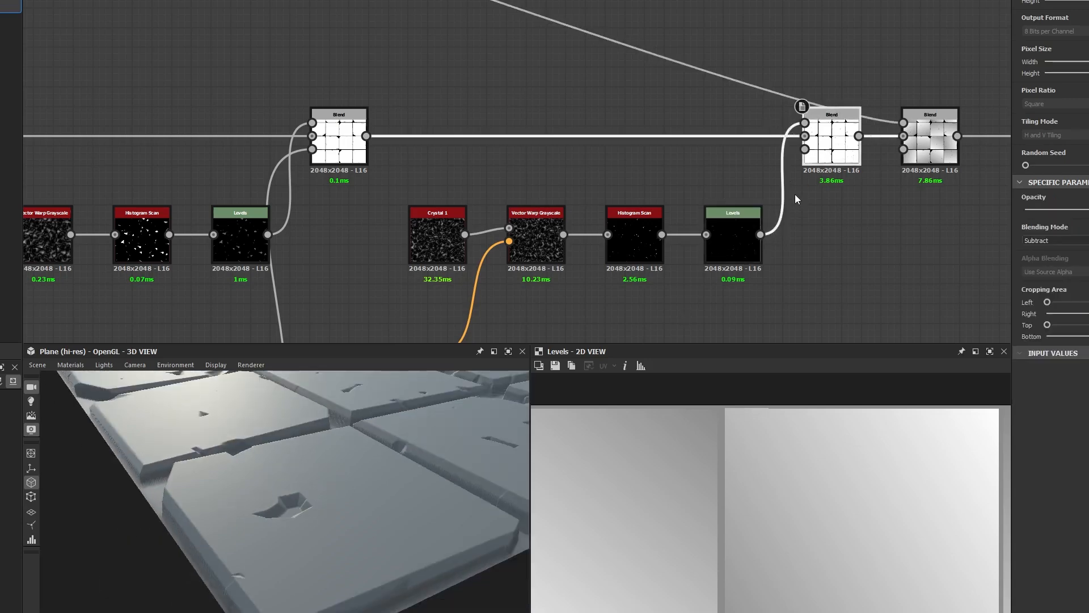
pyautogui.click(759, 225)
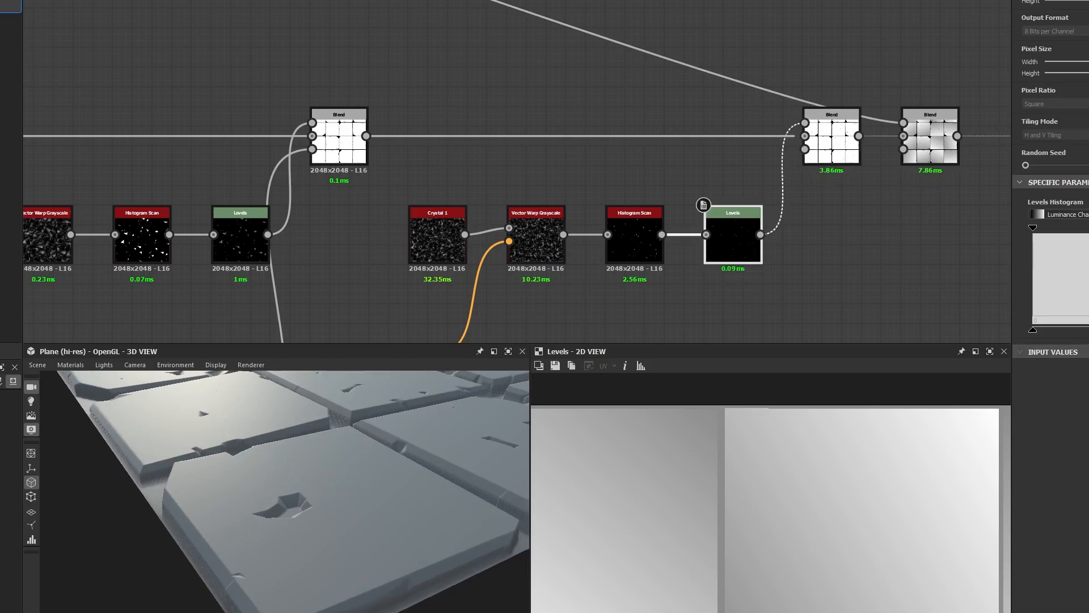
pyautogui.moveTo(1077, 338); pyautogui.dragTo(1077, 340)
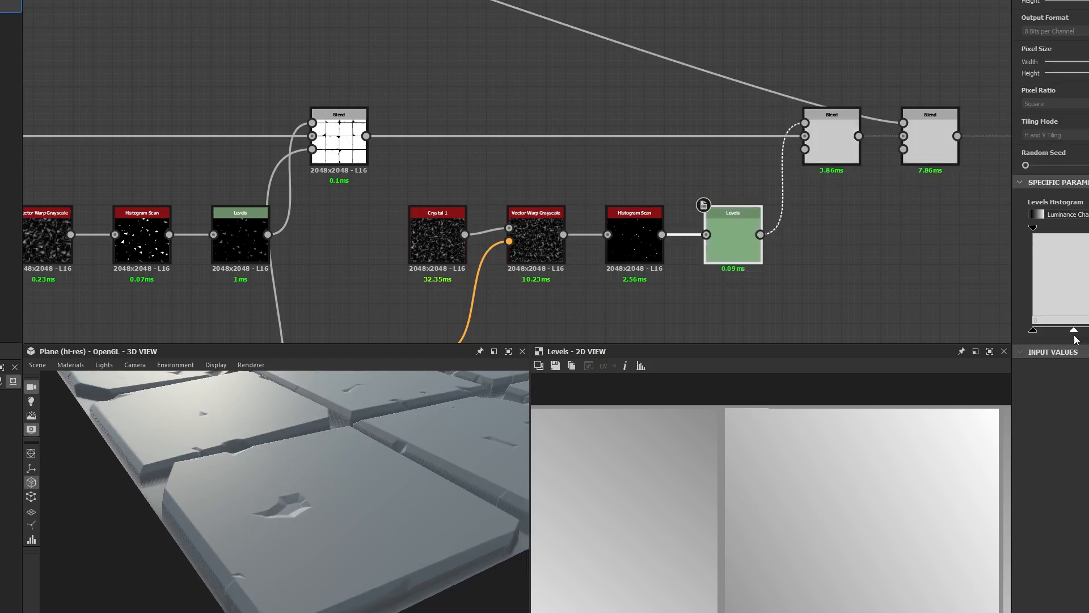
pyautogui.click(651, 244)
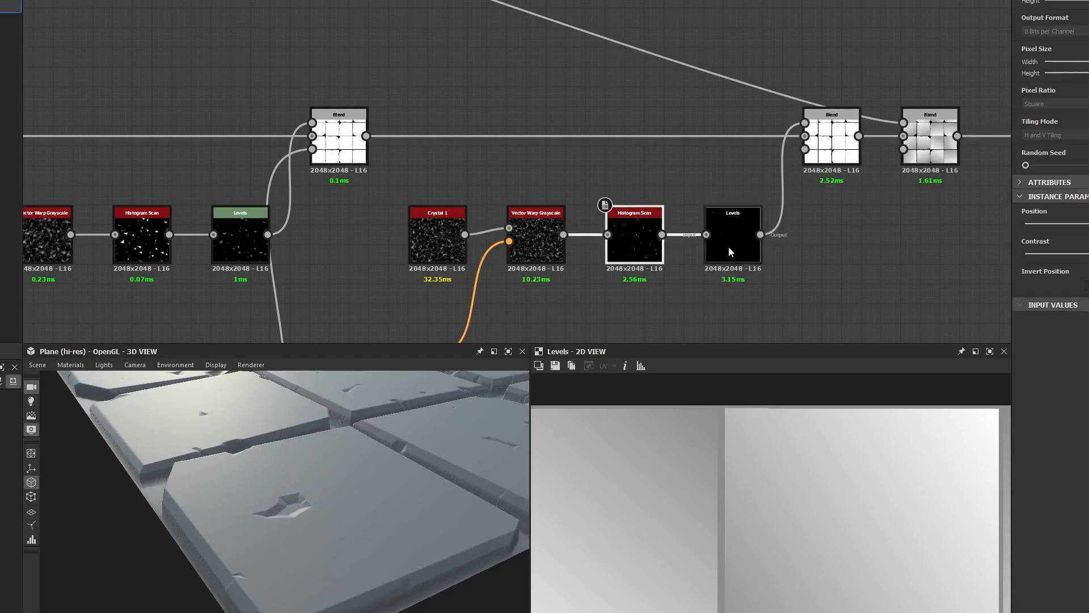
pyautogui.click(729, 248)
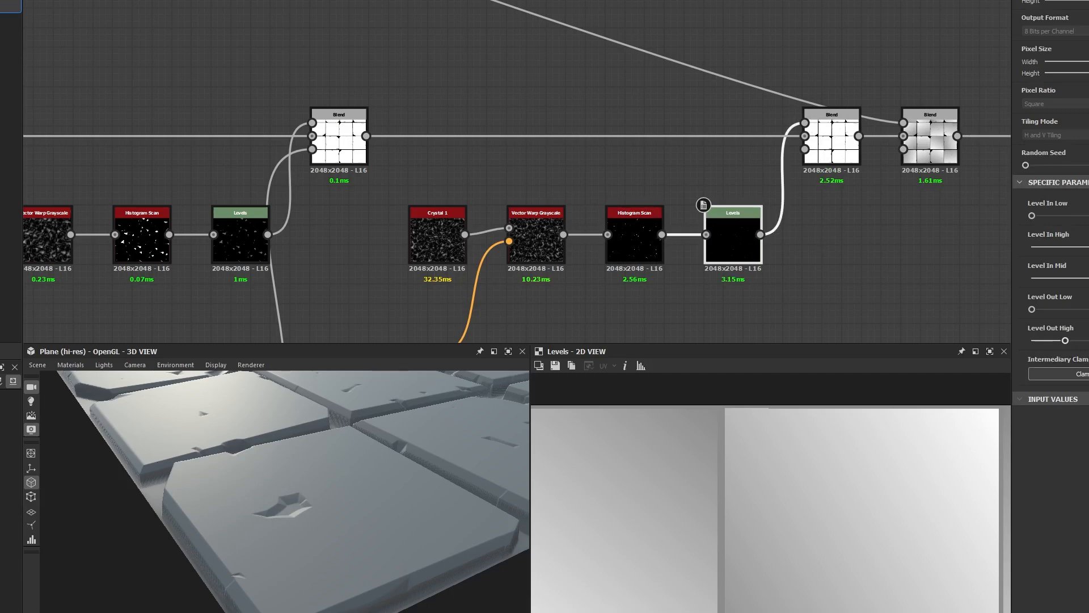
pyautogui.moveTo(1064, 341)
pyautogui.mouseDown()
pyautogui.moveTo(1088, 341)
pyautogui.moveTo(1067, 342)
pyautogui.mouseUp()
pyautogui.click(736, 279)
# Step: Adjust the position and contrast of the second crystal chain's Histogram Scan to give larger, softer chips
pyautogui.doubleClick(636, 246)
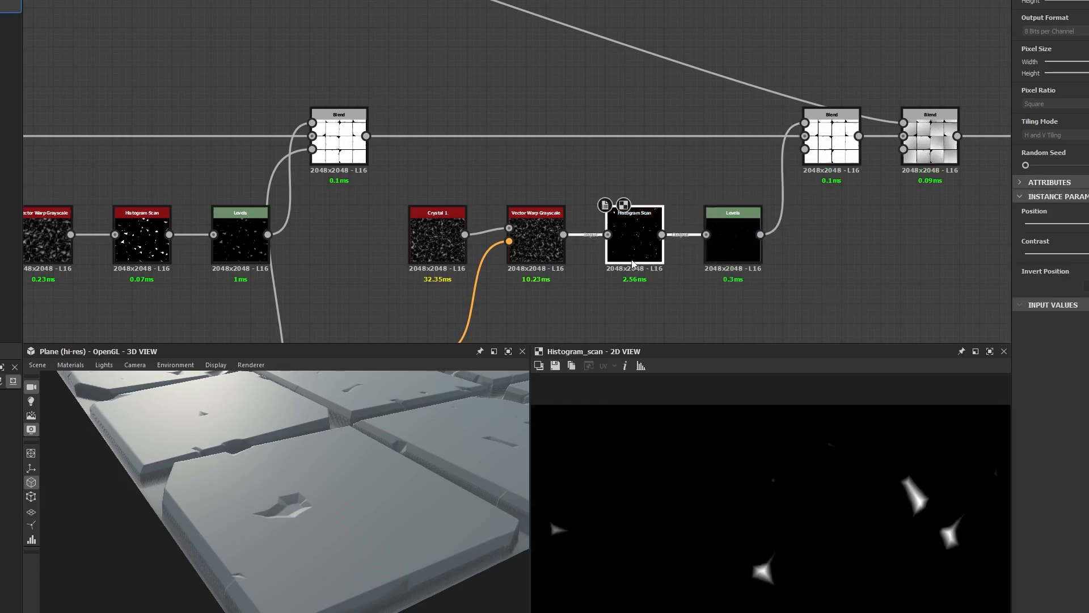
pyautogui.moveTo(1088, 254); pyautogui.dragTo(1088, 224)
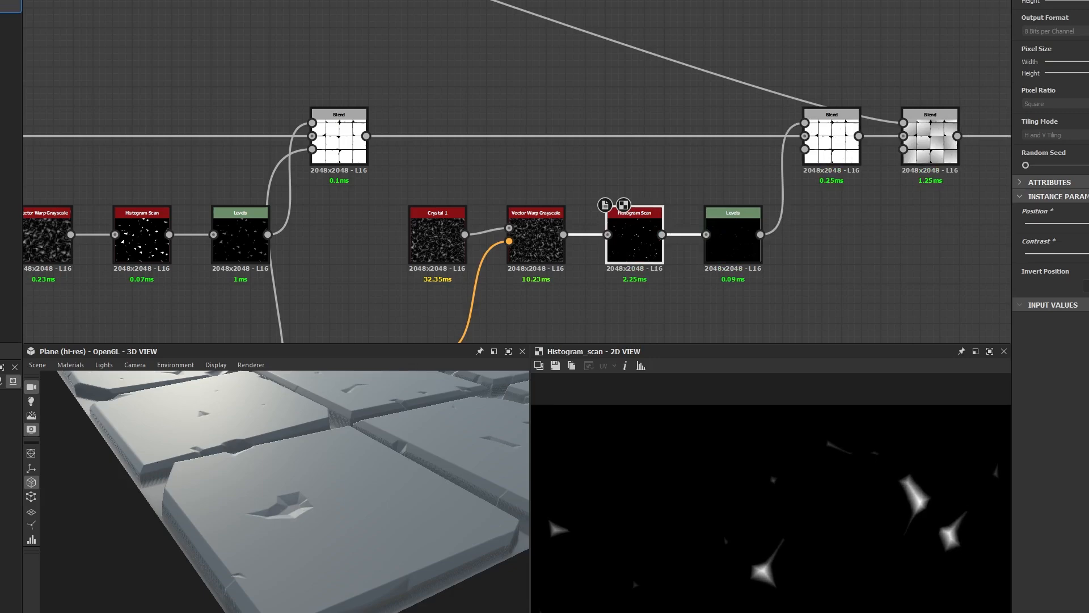
pyautogui.scroll(5, 280, 522)
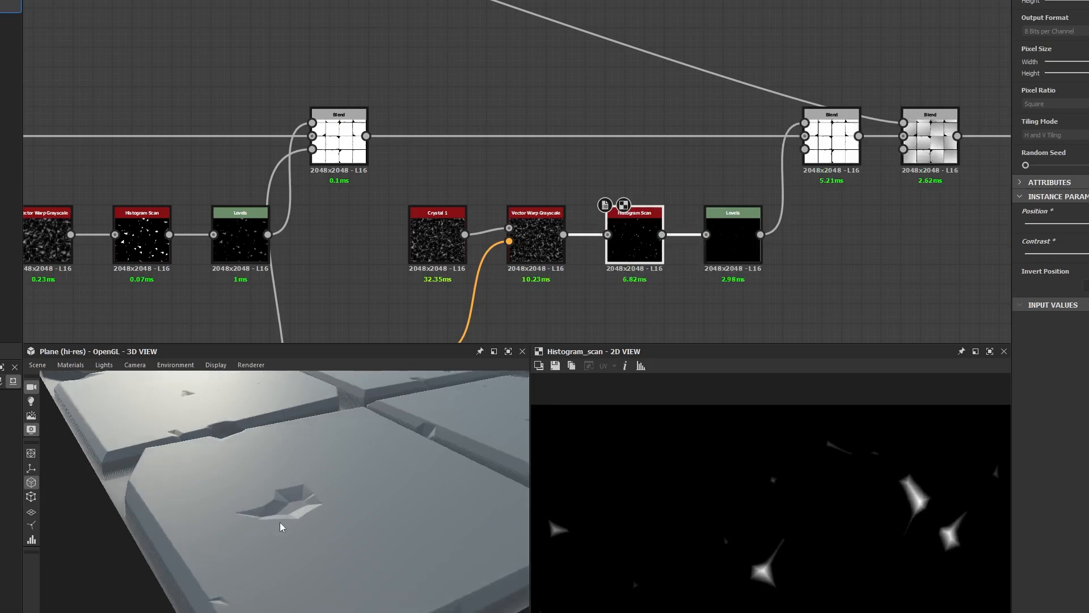
# Step: Inspect the reshaped surface chips across several tiles in the 3D view, from an overview down to close range
pyautogui.scroll(-8, 280, 522)
pyautogui.moveTo(281, 522); pyautogui.dragTo(320, 501)
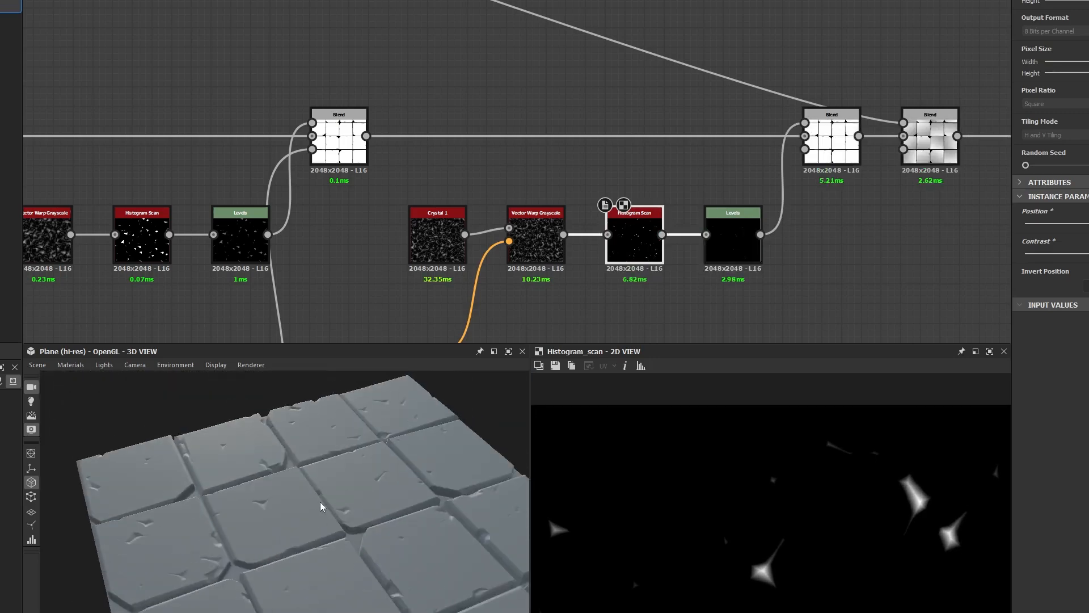
pyautogui.scroll(3, 240, 501)
pyautogui.scroll(5, 241, 502)
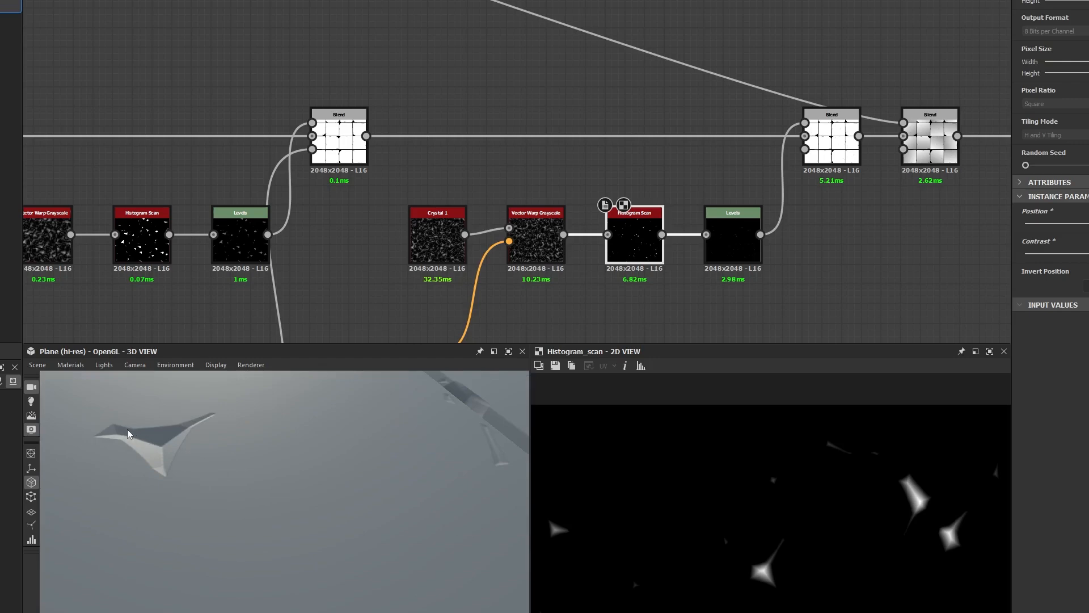
pyautogui.scroll(-5, 230, 461)
pyautogui.scroll(5, 282, 397)
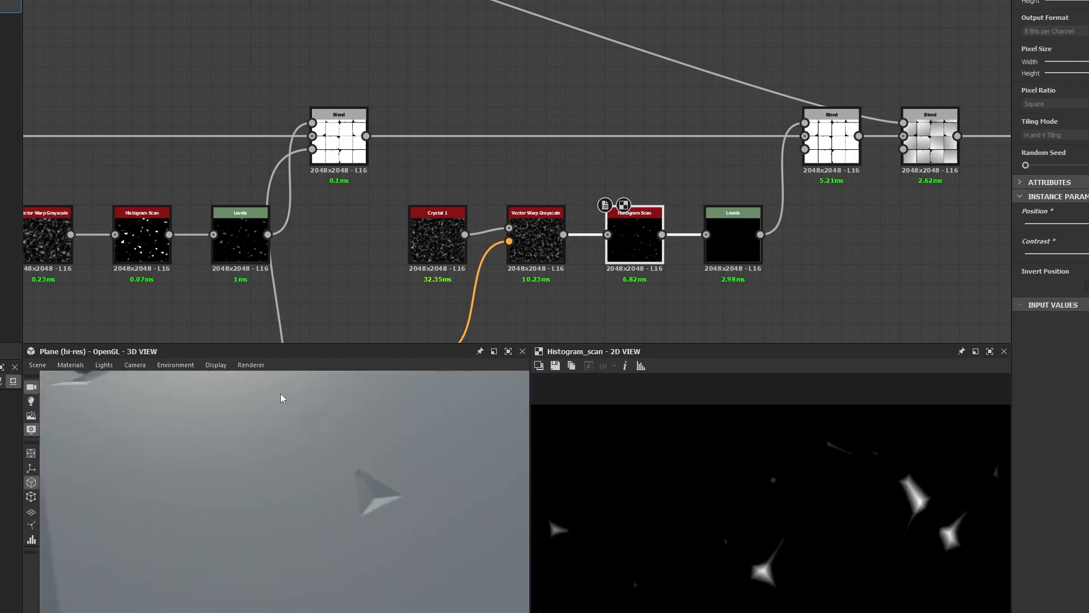
pyautogui.scroll(-4, 329, 455)
pyautogui.scroll(4, 289, 480)
pyautogui.scroll(-3, 281, 495)
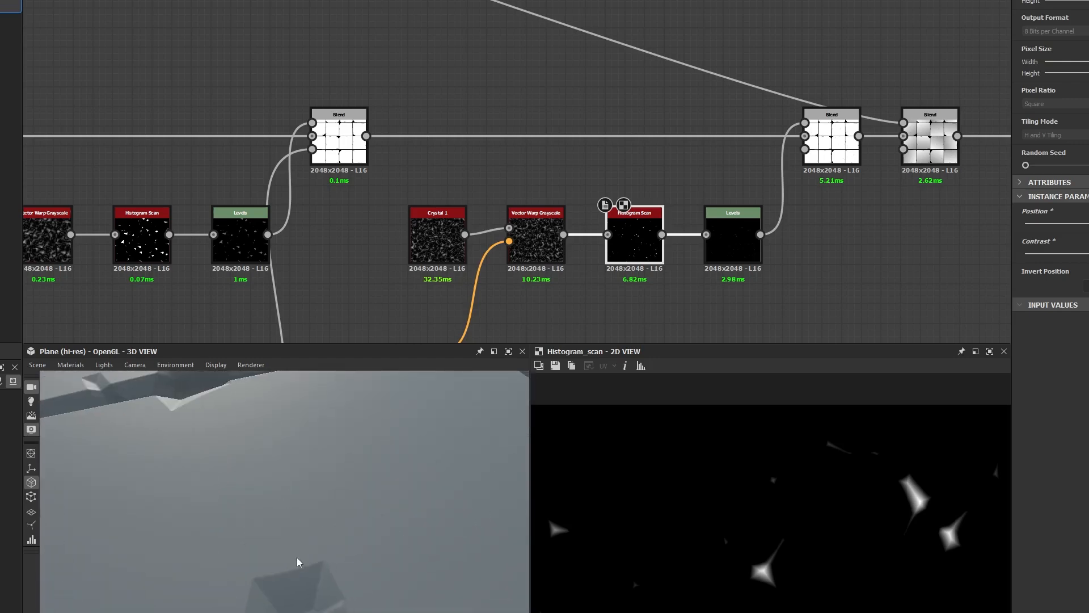
pyautogui.scroll(3, 296, 557)
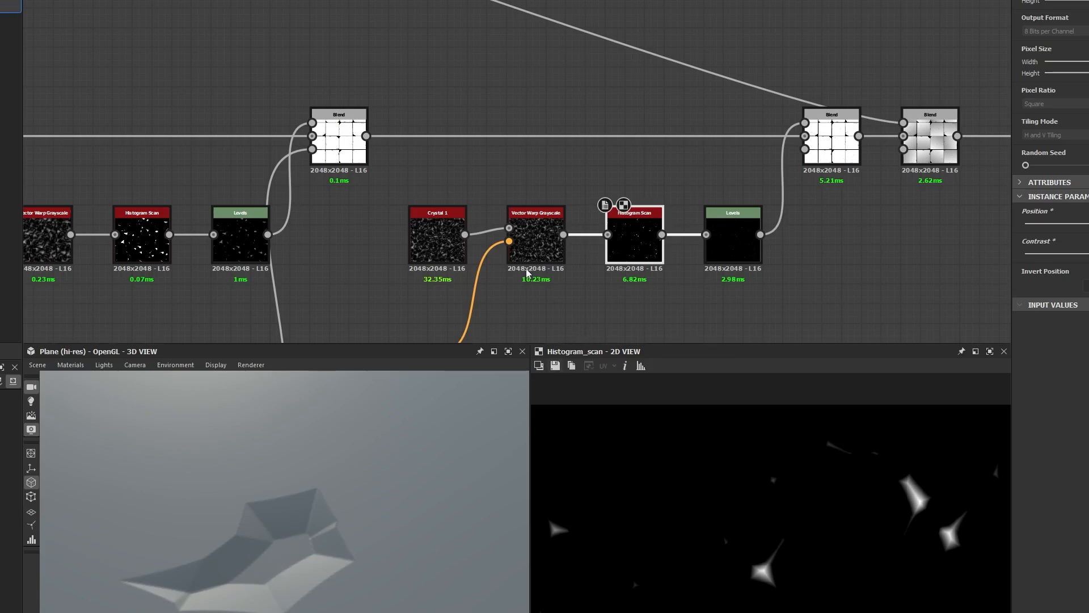
# Step: Compare the Multiply blend's output with the gradient's Levels output, and check the tilted tiles from a low angle
pyautogui.scroll(-5, 526, 266)
pyautogui.moveTo(546, 198); pyautogui.dragTo(560, 173, button='middle')
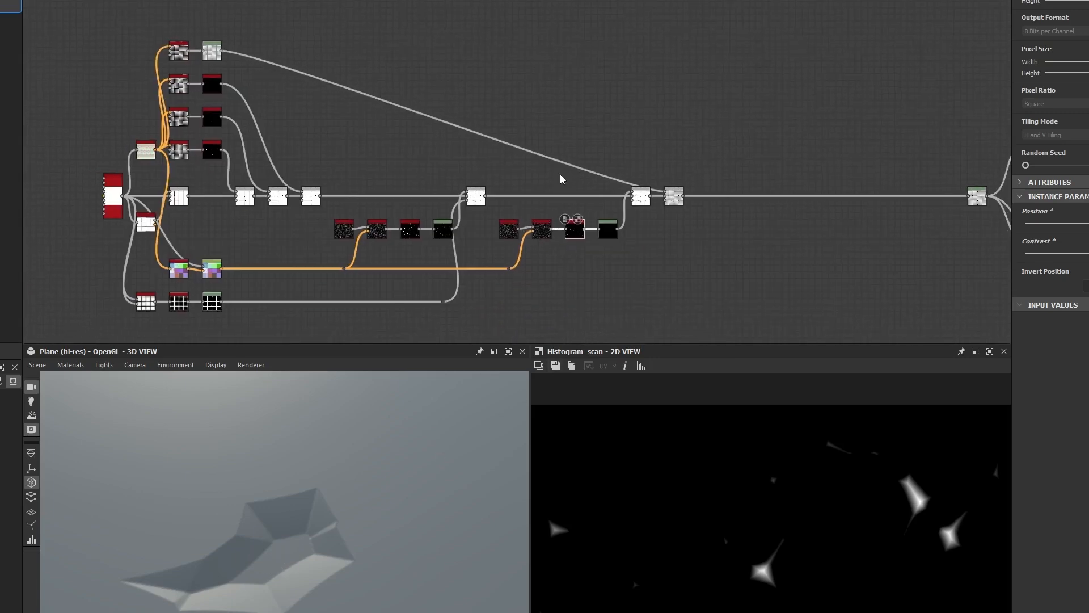
pyautogui.doubleClick(673, 195)
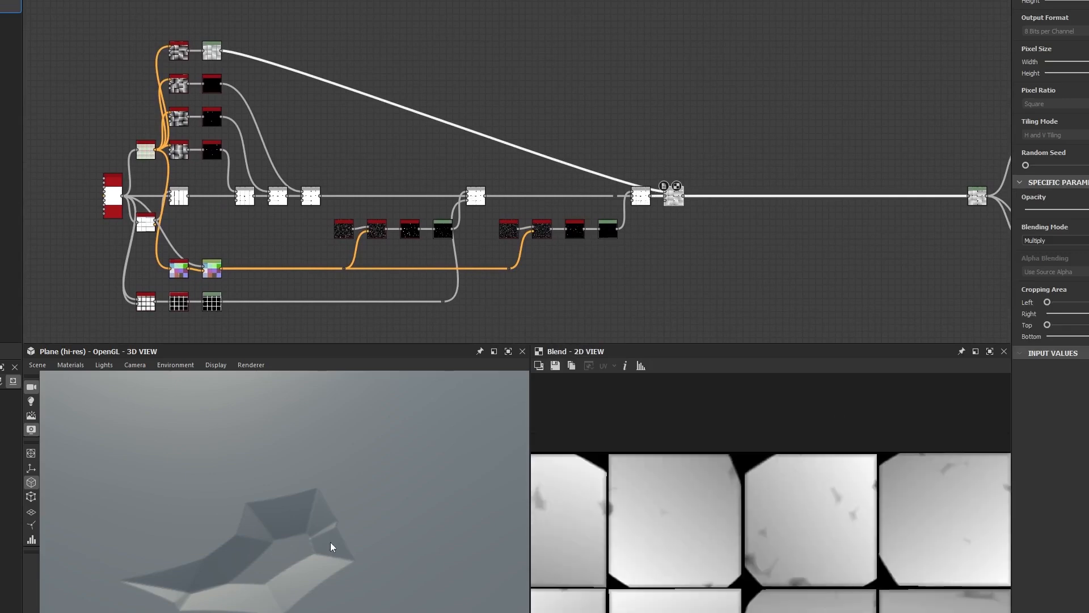
pyautogui.moveTo(396, 477); pyautogui.dragTo(361, 446)
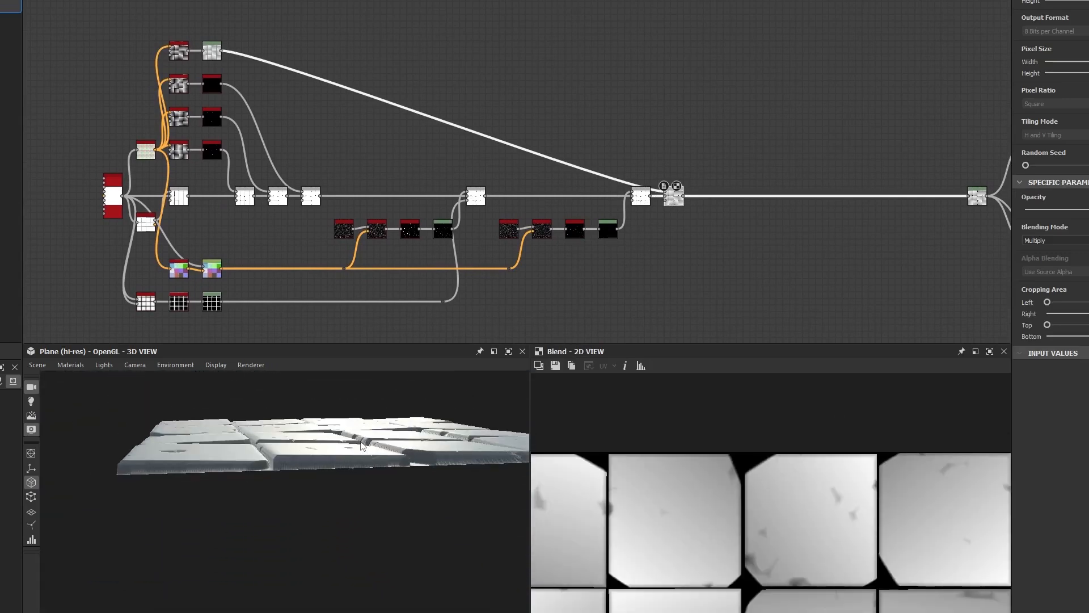
pyautogui.doubleClick(213, 56)
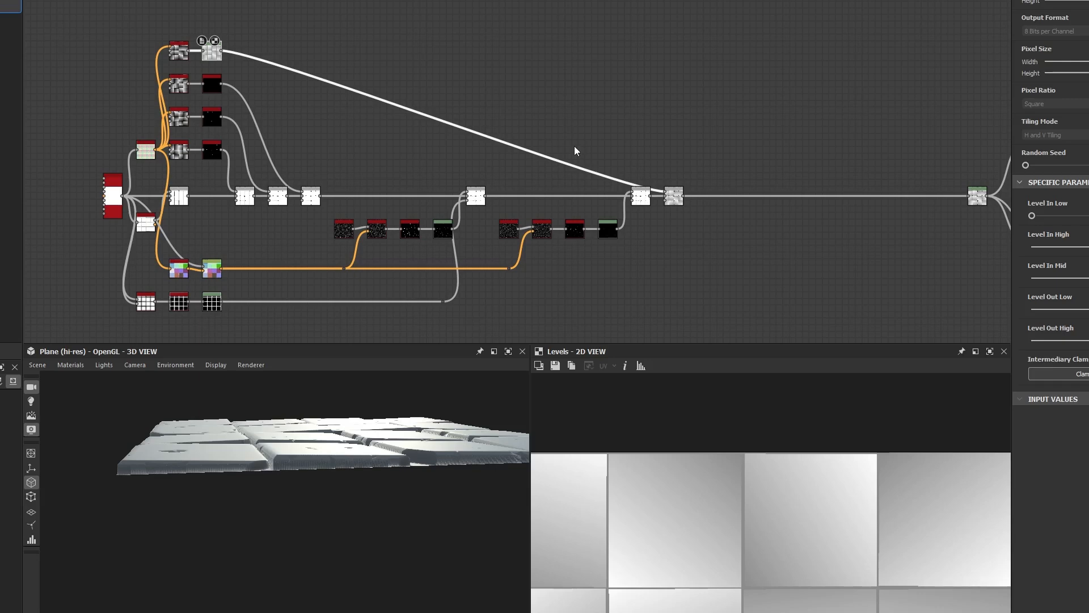
# Step: Insert a new Blend node into the main height connection and place it directly after the Multiply blend
pyautogui.moveTo(749, 220); pyautogui.dragTo(636, 227, button='middle')
pyautogui.scroll(4, 570, 218)
pyautogui.moveTo(612, 123); pyautogui.dragTo(613, 257)
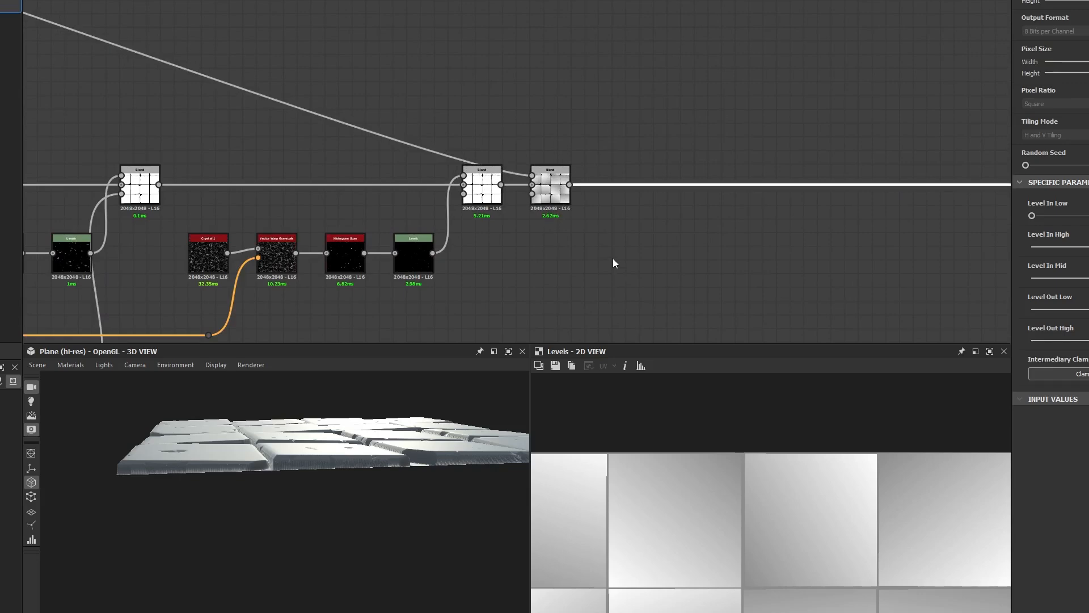
pyautogui.press('space')
pyautogui.write('blend')
pyautogui.press('Return')
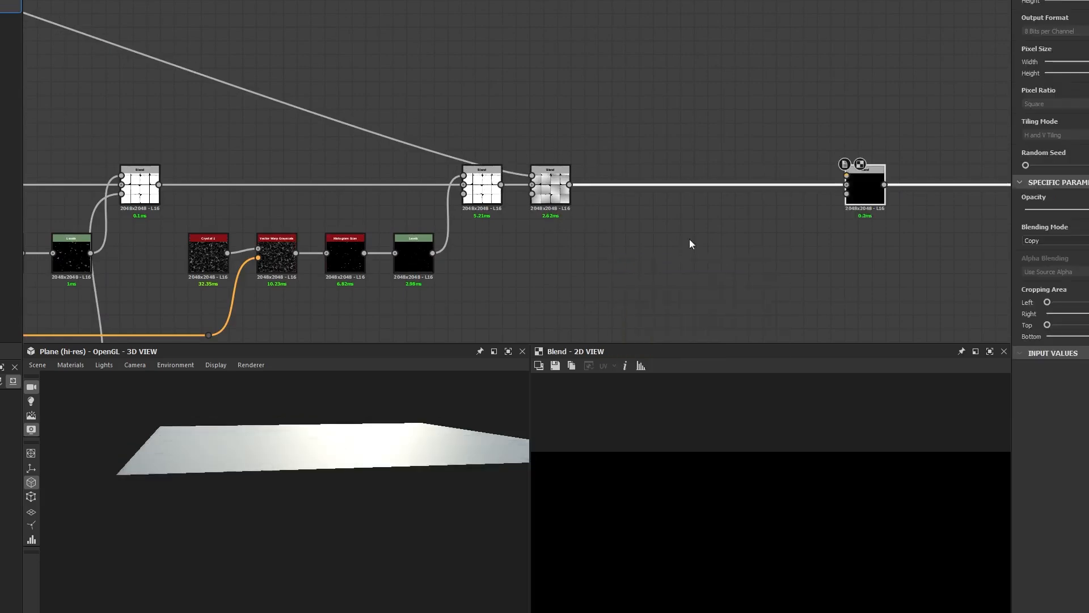
pyautogui.moveTo(873, 185); pyautogui.dragTo(628, 189)
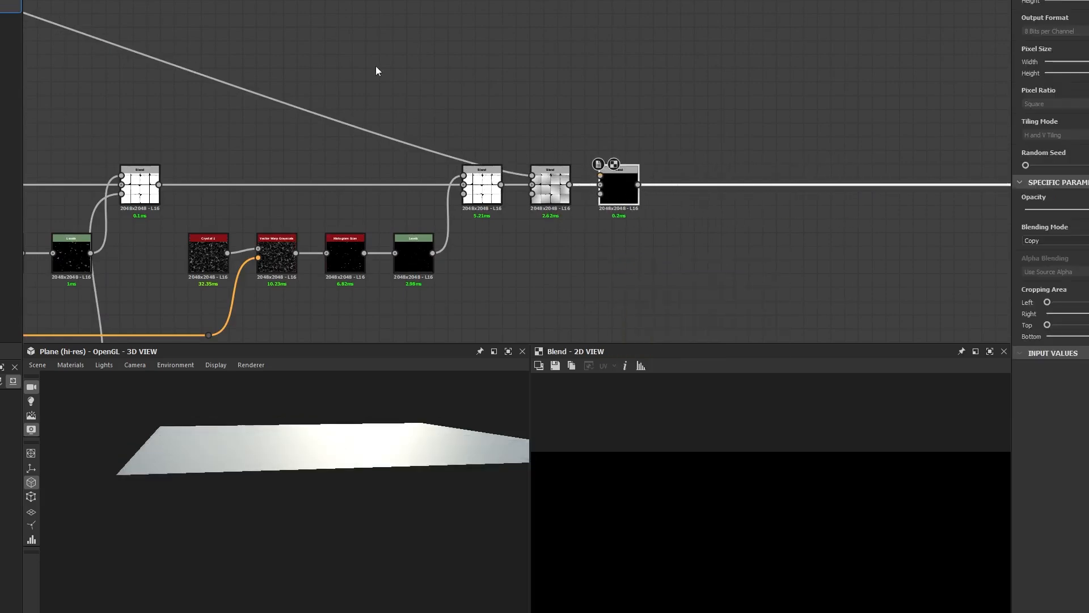
# Step: Add a dot to the gradient Levels node's outgoing connection and place it level with that node, above the final blends
pyautogui.moveTo(376, 68); pyautogui.dragTo(723, 198, button='middle')
pyautogui.scroll(-2, 724, 198)
pyautogui.keyDown('alt'); pyautogui.click(569, 195); pyautogui.keyUp('alt')
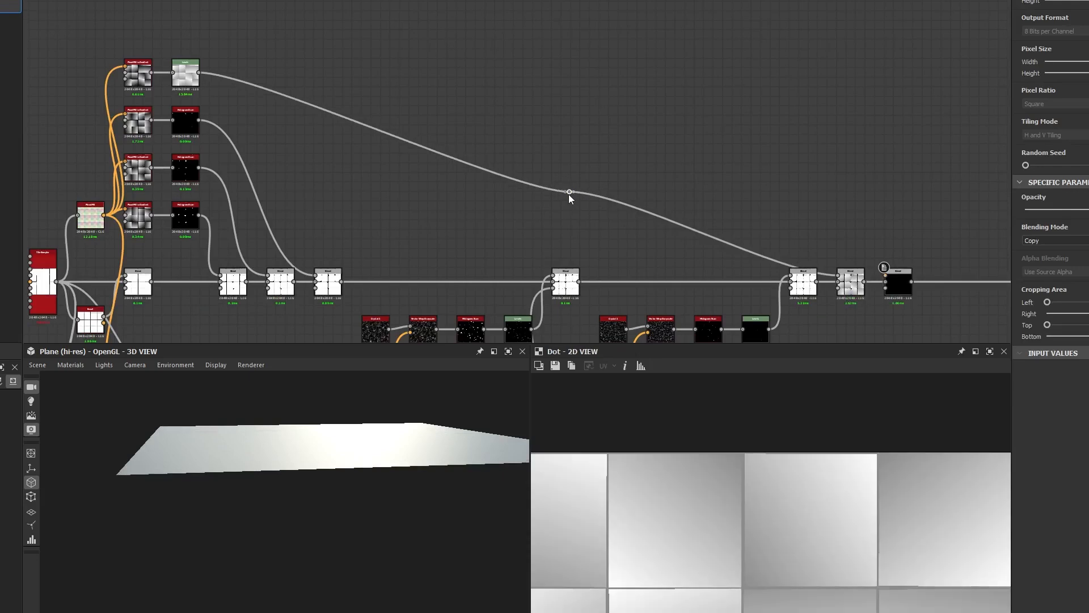
pyautogui.moveTo(569, 195); pyautogui.dragTo(804, 77)
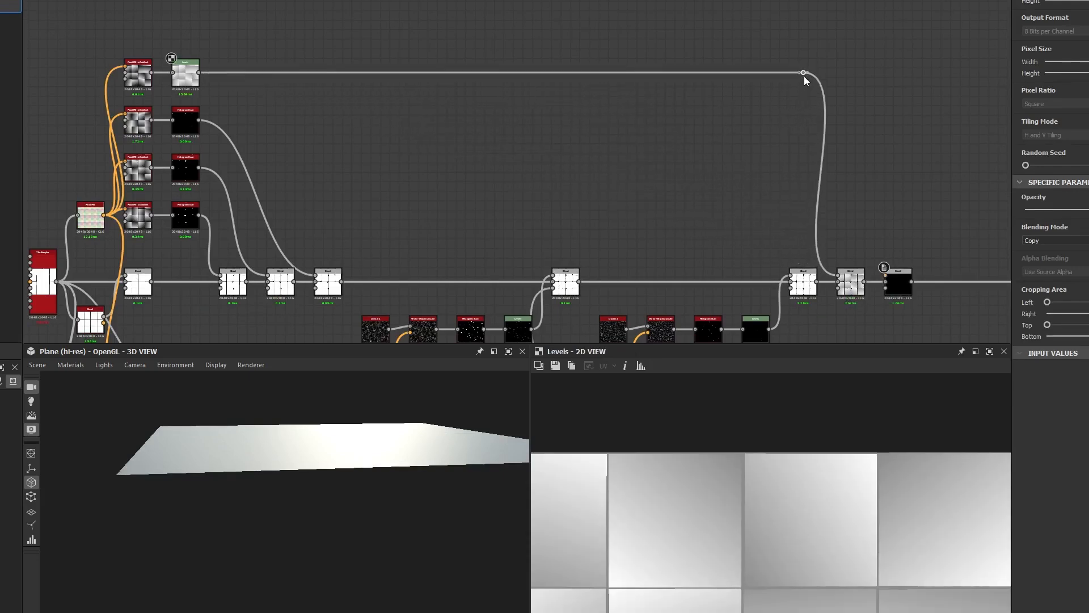
# Step: Examine the rerouted gradient connection from the final blends back to the stacked Flood Fill to Gradient nodes
pyautogui.scroll(2, 748, 104)
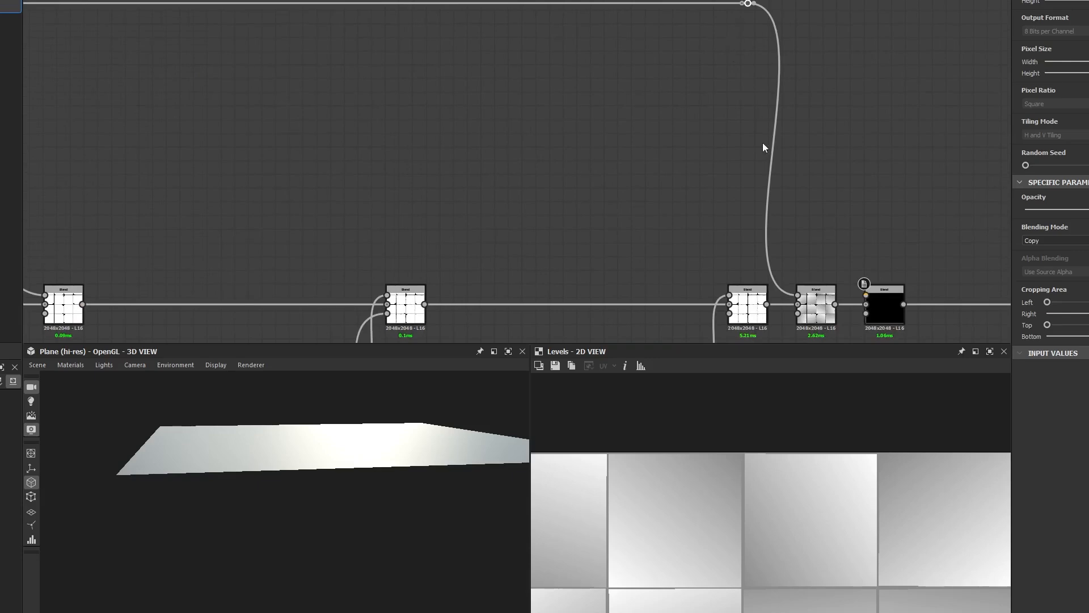
pyautogui.scroll(3, 764, 291)
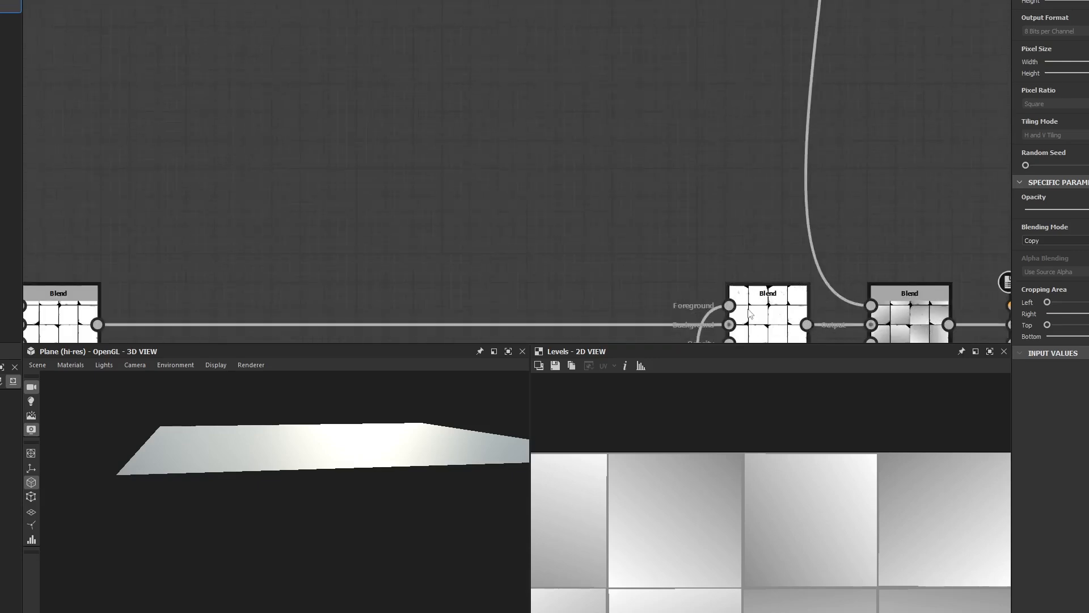
pyautogui.scroll(5, 709, 226)
pyautogui.scroll(-6, 695, 271)
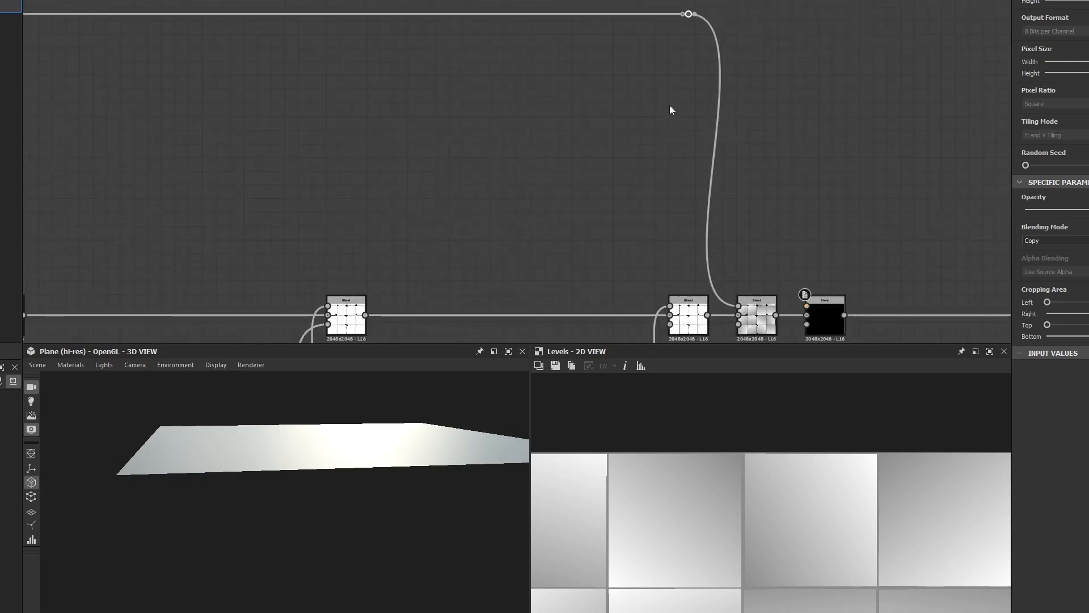
pyautogui.moveTo(379, 135); pyautogui.dragTo(725, 202, button='middle')
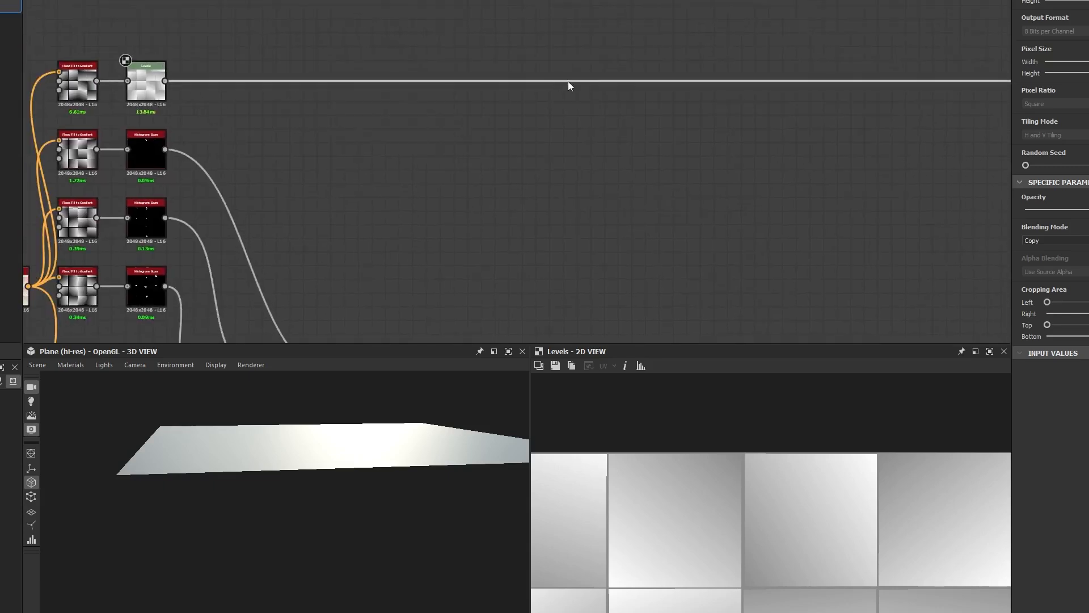
pyautogui.scroll(-3, 363, 130)
pyautogui.moveTo(592, 147); pyautogui.dragTo(450, 105, button='middle')
pyautogui.scroll(1, 389, 179)
pyautogui.moveTo(291, 163); pyautogui.dragTo(518, 234, button='middle')
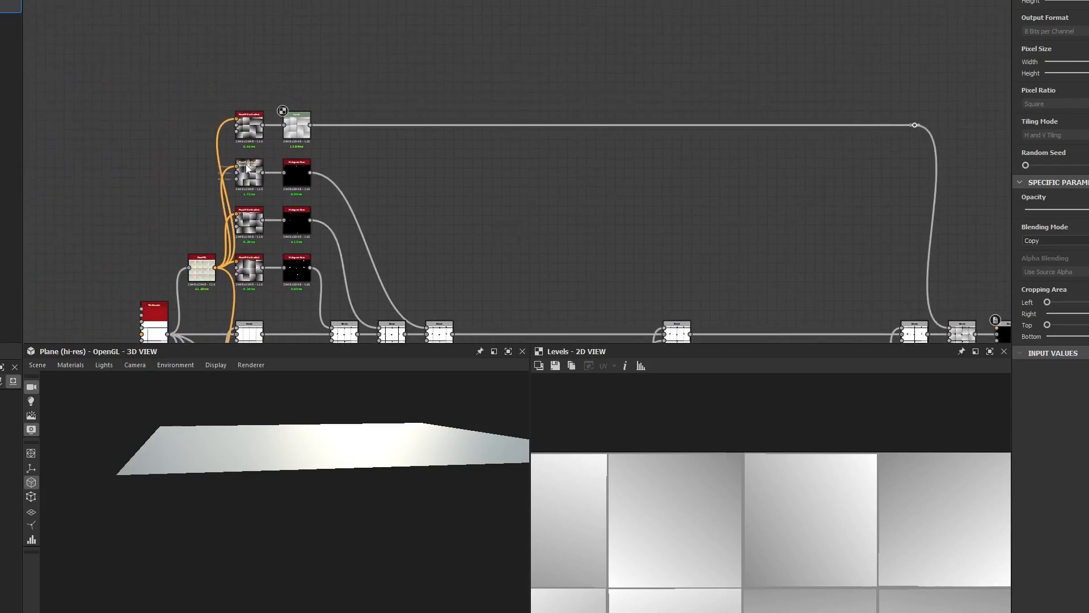
# Step: Branch a Flood Fill to Random Grayscale node off the Flood Fill node, place it above the Flood Fill to Gradient stack and inspect its output
pyautogui.moveTo(255, 74); pyautogui.dragTo(395, 57, button='middle')
pyautogui.scroll(1, 338, 227)
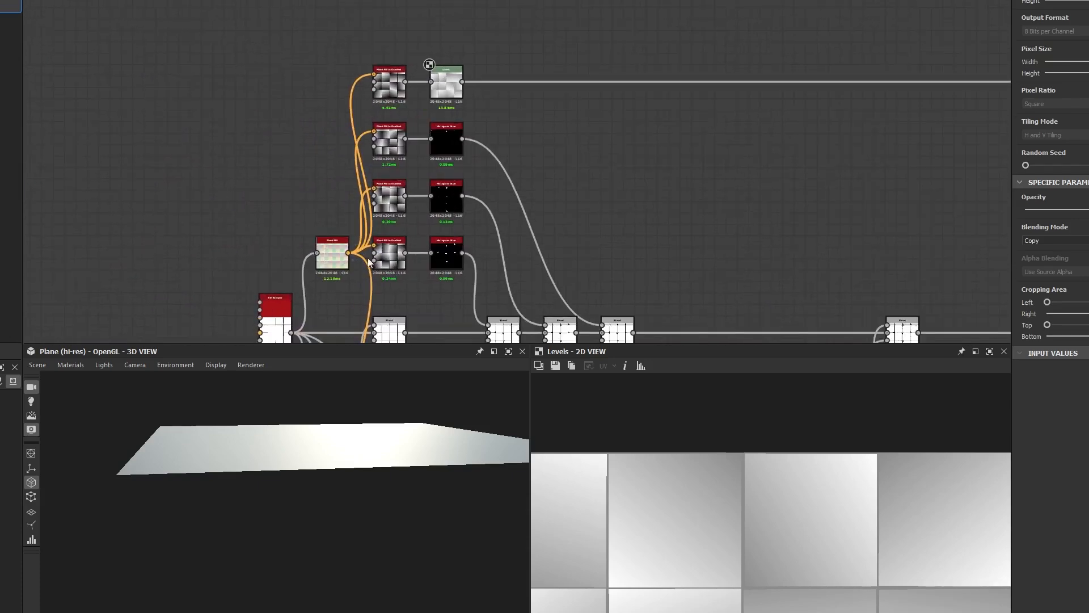
pyautogui.moveTo(348, 252); pyautogui.dragTo(376, 35)
pyautogui.write('flood fill')
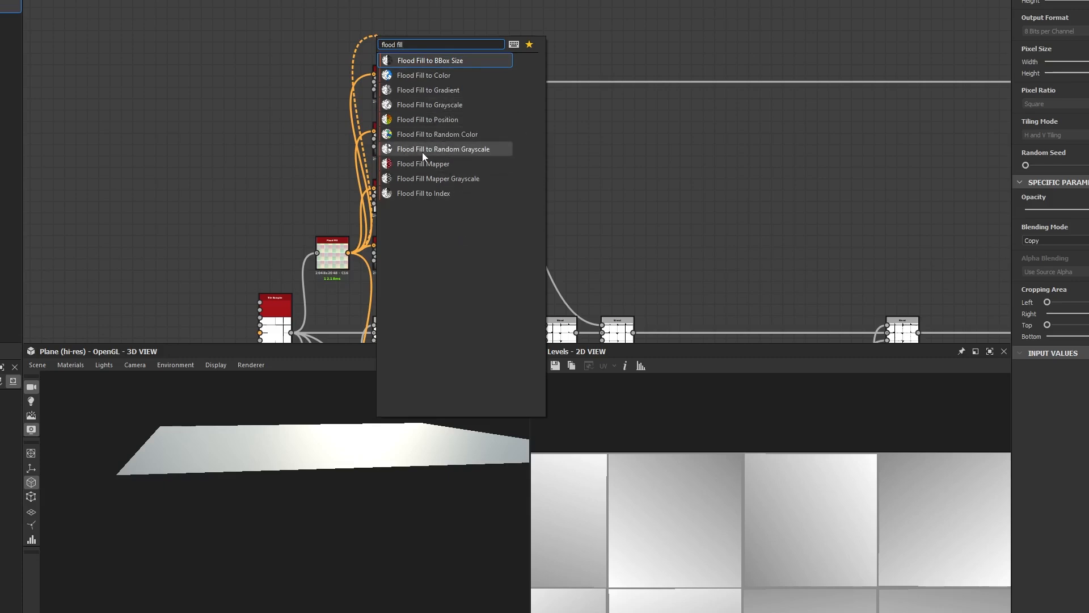
pyautogui.click(447, 149)
pyautogui.scroll(3, 554, 158)
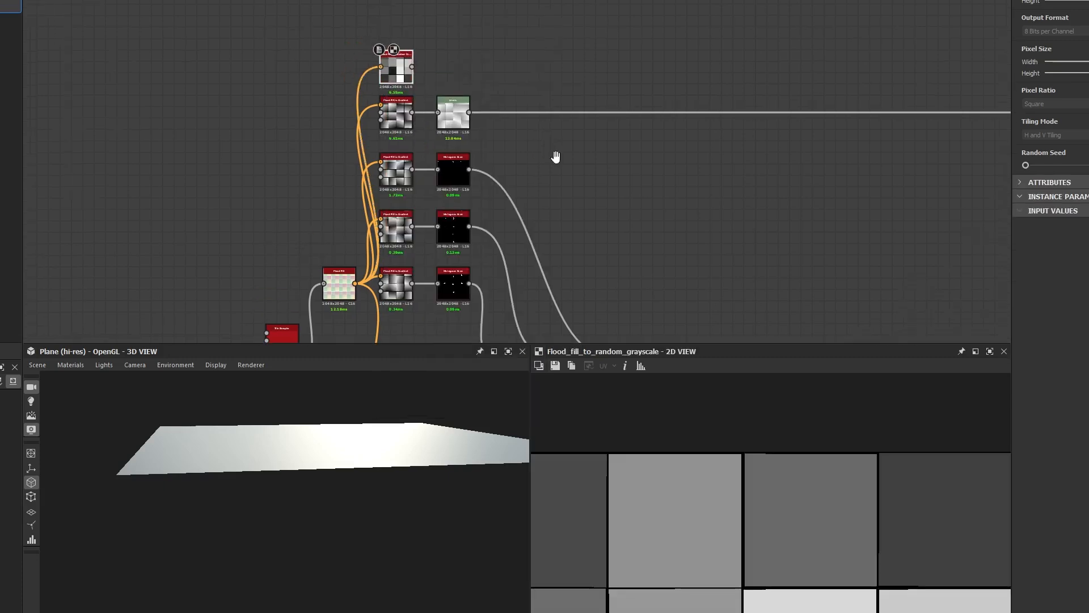
pyautogui.click(372, 165)
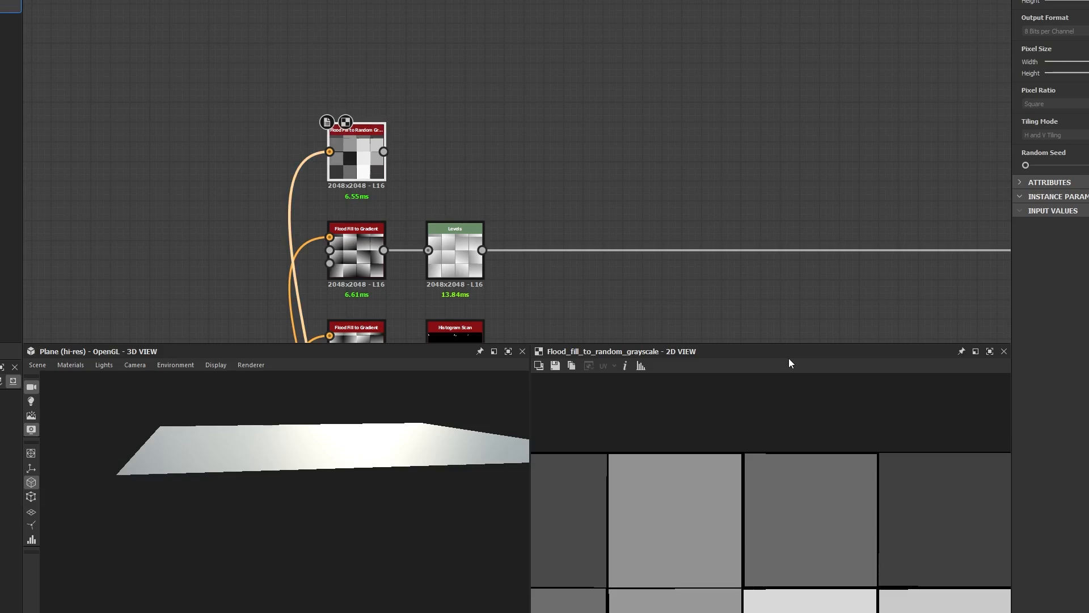
pyautogui.scroll(-3, 700, 454)
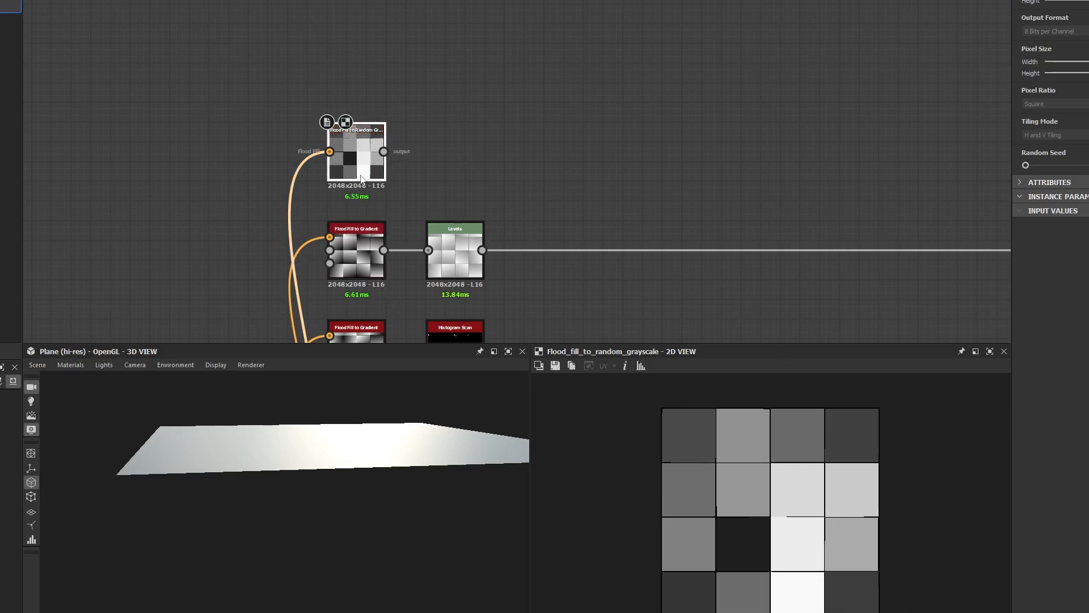
pyautogui.scroll(3, 811, 556)
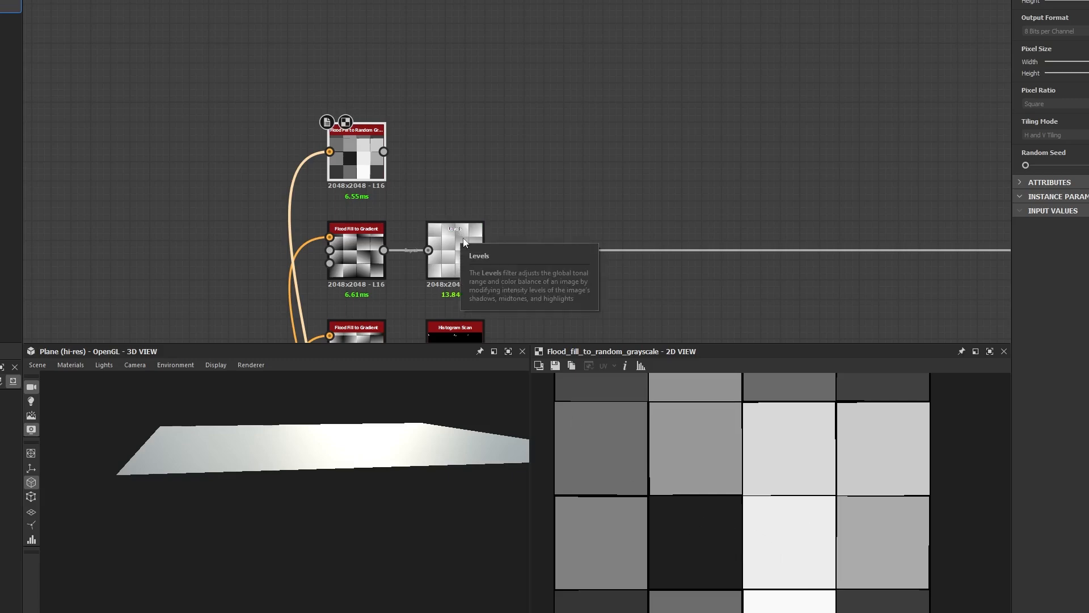
# Step: Extend the Flood Fill to Random Grayscale output to a dot directly above the gradient connection's dot, removing the stray extra dot
pyautogui.scroll(-5, 526, 175)
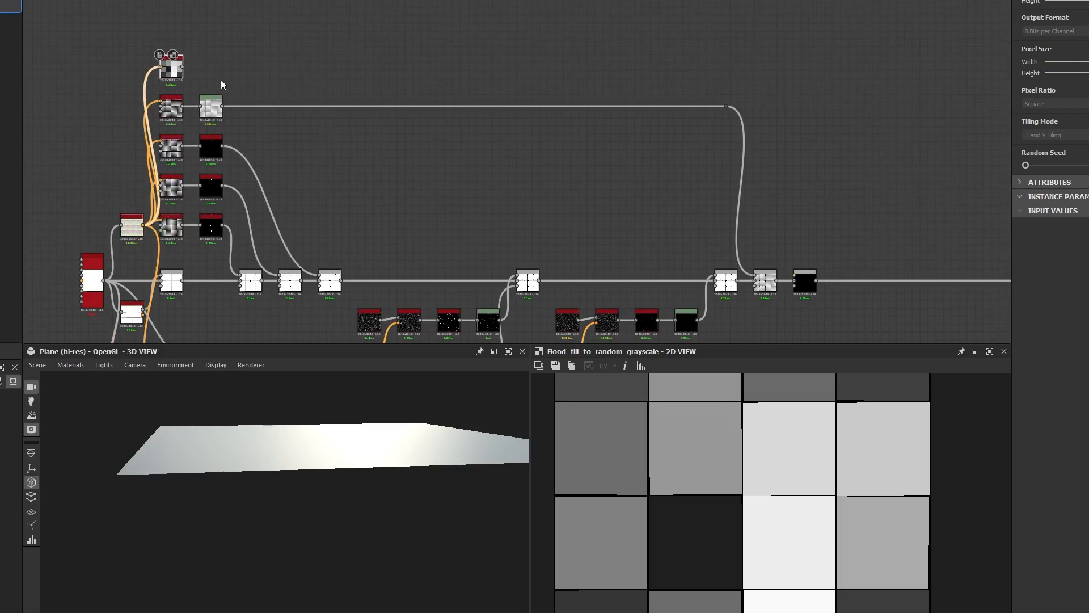
pyautogui.moveTo(184, 68); pyautogui.dragTo(726, 67)
pyautogui.moveTo(726, 66); pyautogui.dragTo(726, 67)
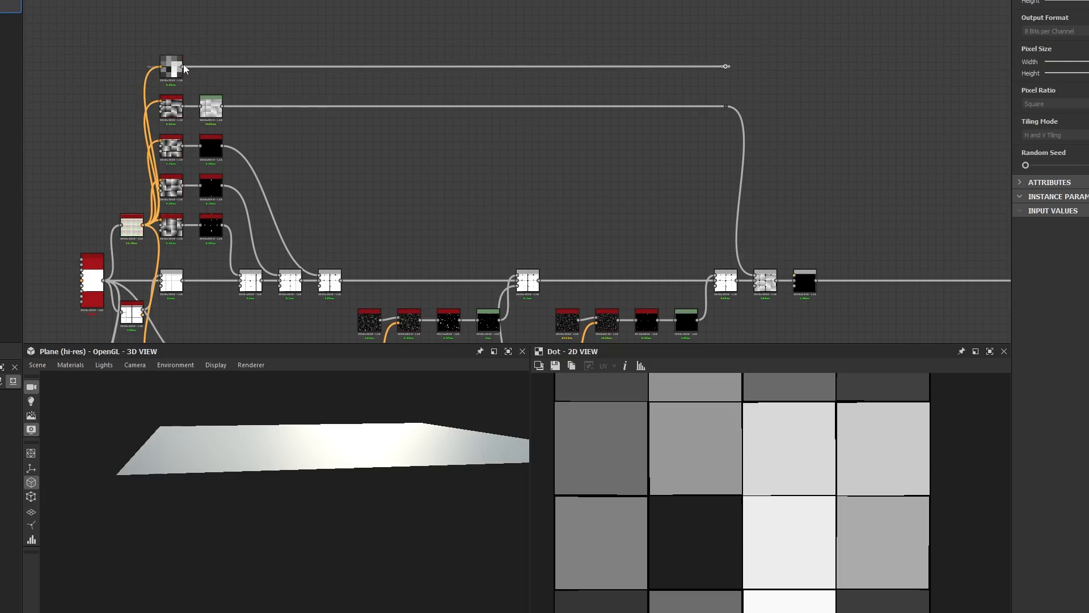
pyautogui.moveTo(183, 66); pyautogui.dragTo(580, 8)
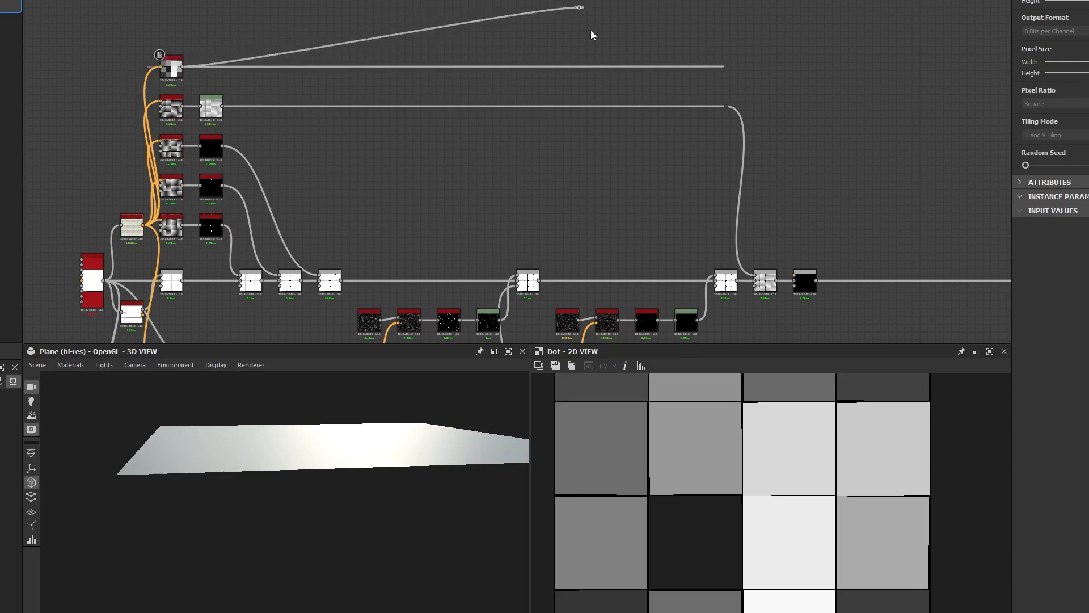
pyautogui.press('Delete')
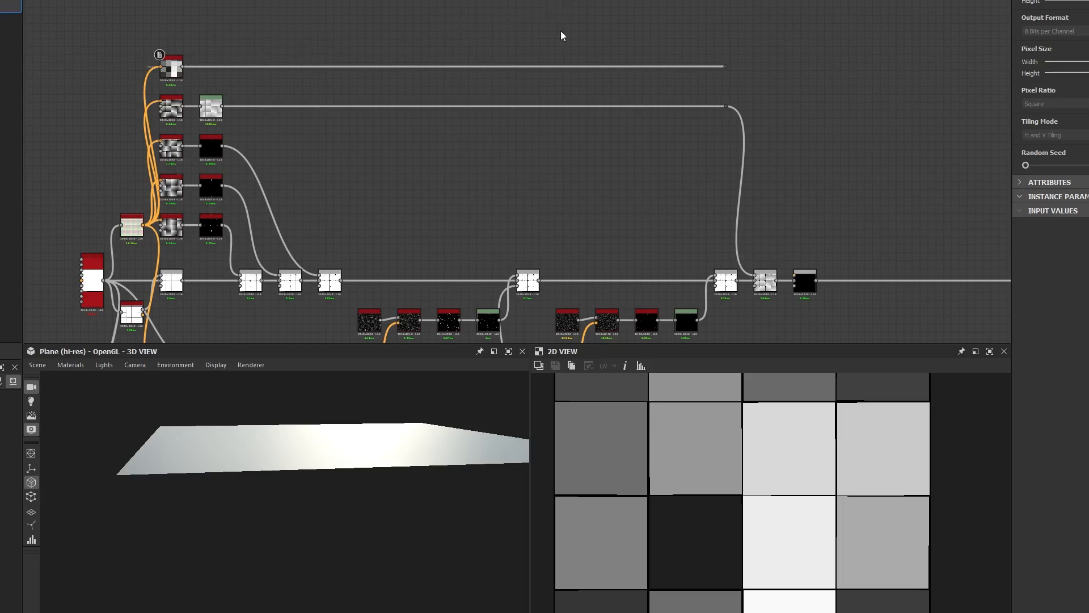
# Step: Shift the random grayscale connection's dot along its line until it stands above the first Multiply blend, past the gradient dot
pyautogui.scroll(3, 760, 101)
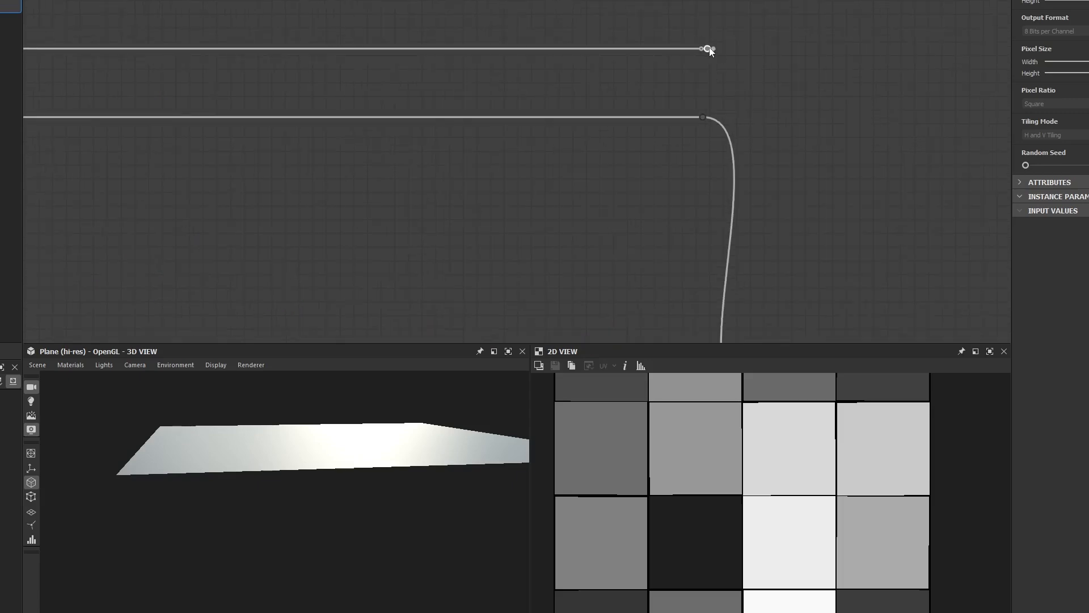
pyautogui.moveTo(705, 46); pyautogui.dragTo(673, 63, button='middle')
pyautogui.scroll(-10, 674, 64)
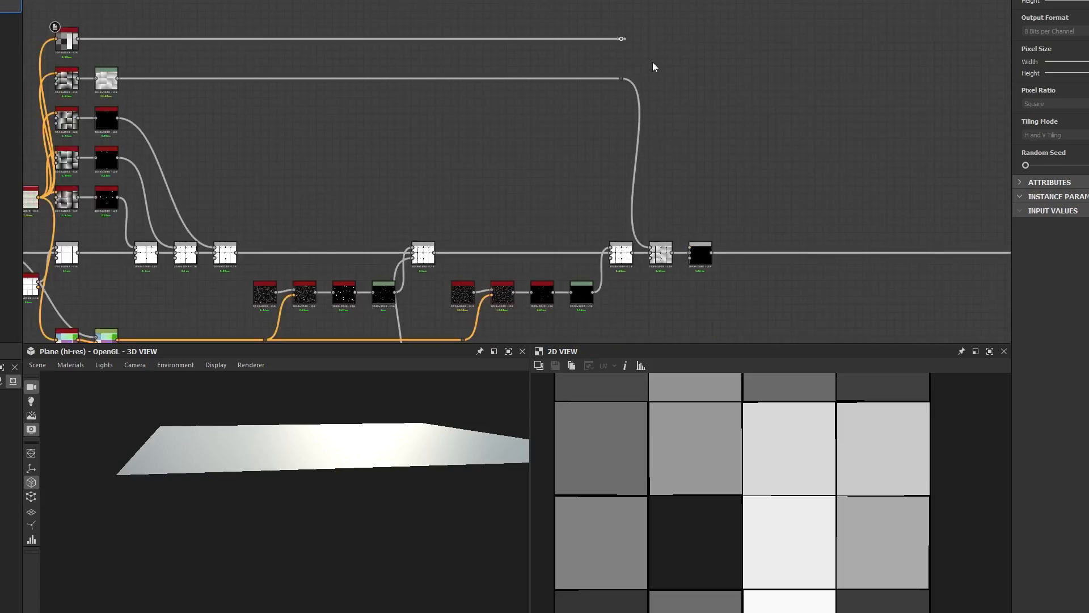
pyautogui.scroll(5, 668, 152)
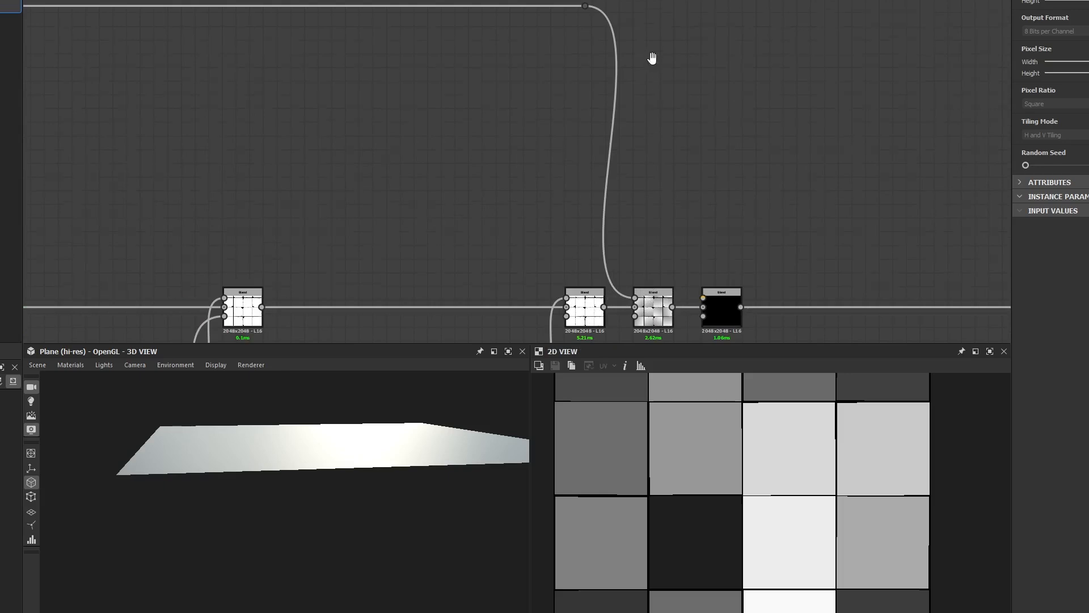
pyautogui.moveTo(652, 54); pyautogui.dragTo(655, 161, button='middle')
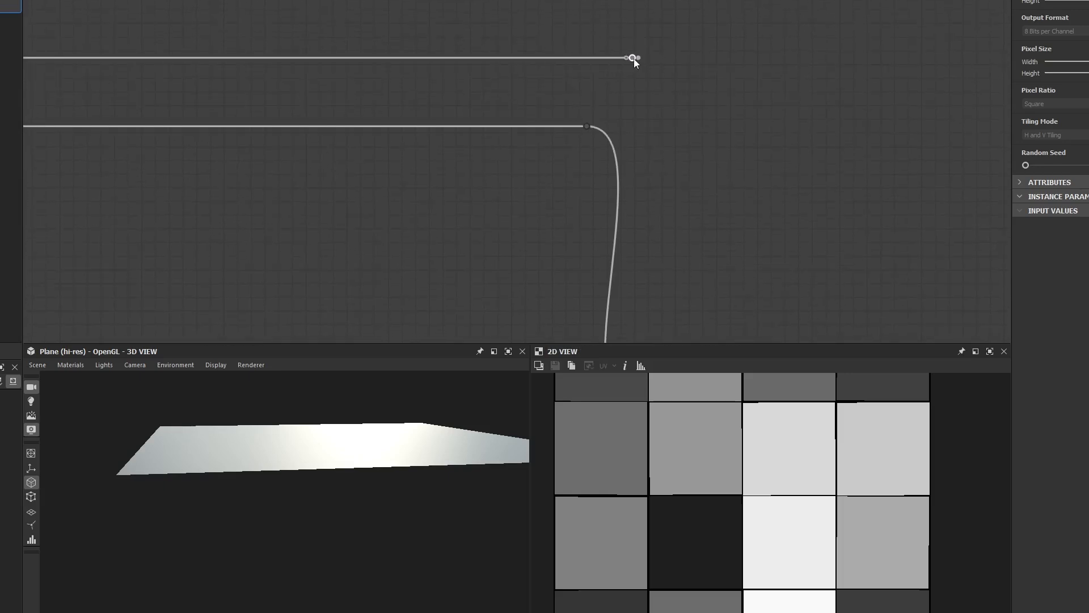
pyautogui.scroll(-2, 655, 59)
pyautogui.moveTo(626, 85); pyautogui.dragTo(619, 78, button='middle')
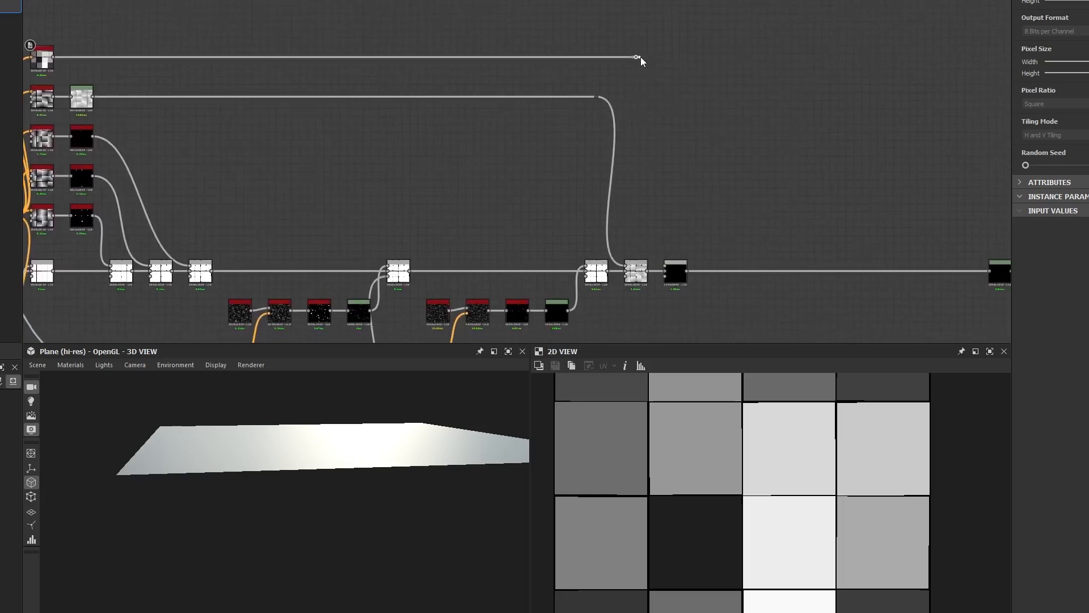
# Step: Connect the random grayscale dot to the foreground of the last Blend node and set its blending mode to Multiply
pyautogui.moveTo(637, 57); pyautogui.dragTo(668, 267)
pyautogui.click(675, 270)
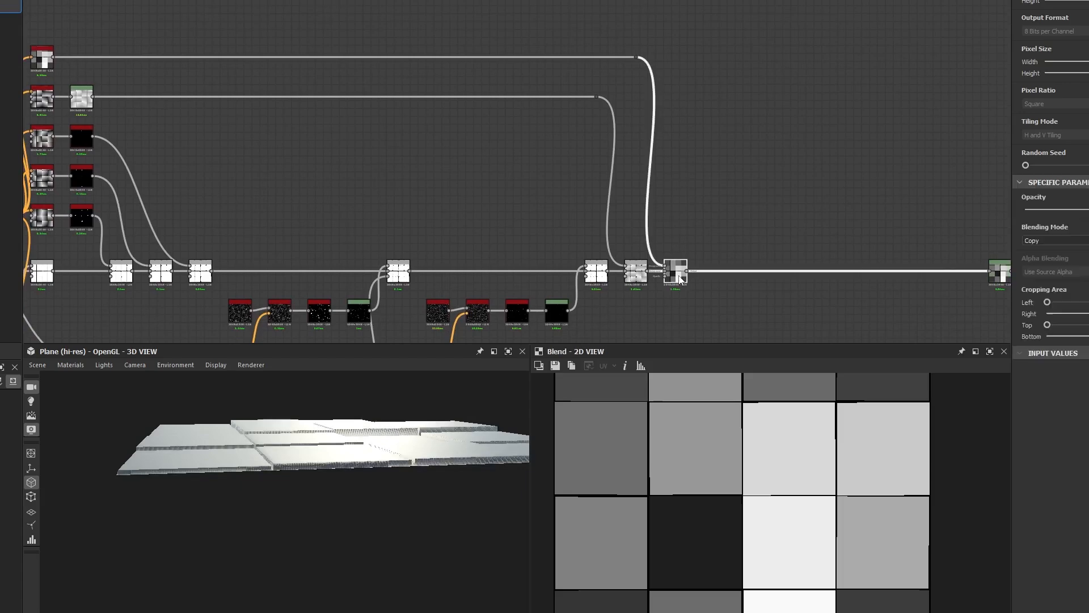
pyautogui.click(1031, 241)
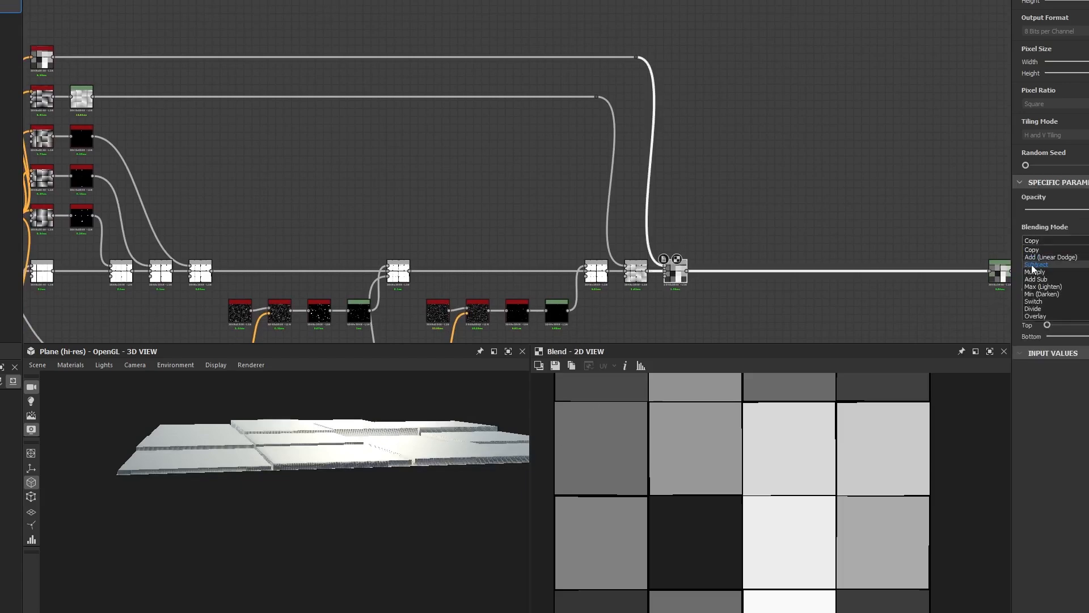
pyautogui.click(1033, 271)
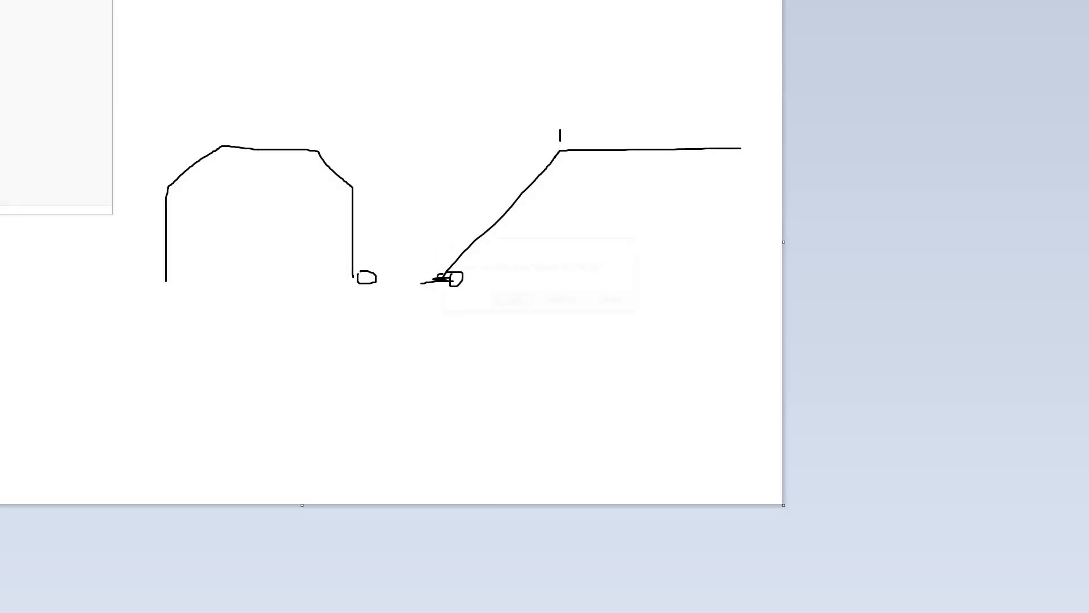
# Step: Switch to Paint, discard the old sketch for a blank canvas, and handwrite "1 x 1 = 1" with the result boxed
pyautogui.click(542, 298)
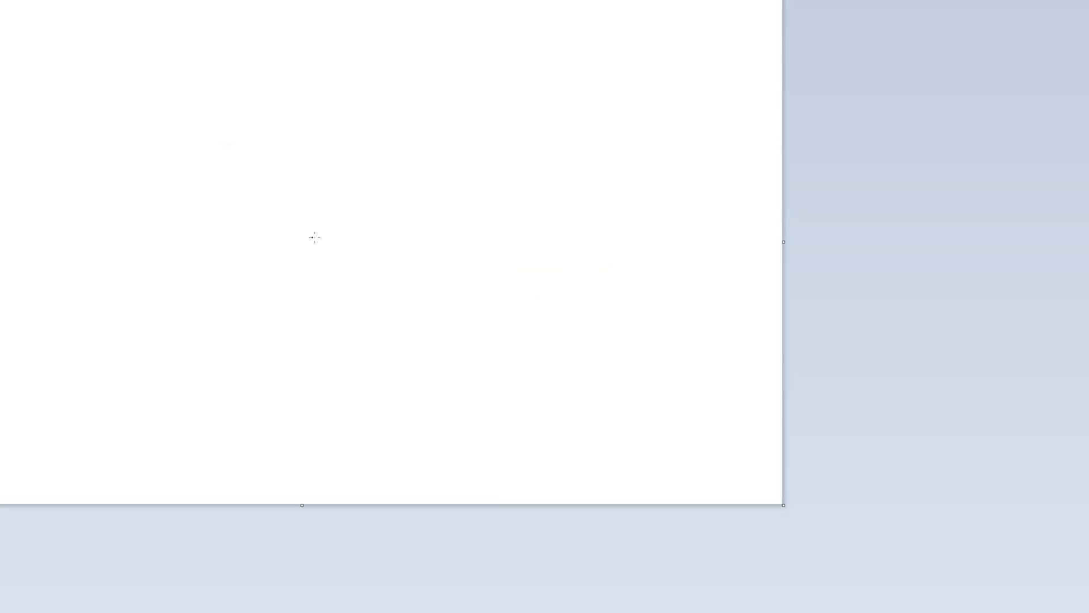
pyautogui.moveTo(65, 63); pyautogui.dragTo(64, 124)
pyautogui.moveTo(121, 67); pyautogui.dragTo(177, 112)
pyautogui.moveTo(167, 70); pyautogui.dragTo(136, 104)
pyautogui.moveTo(228, 56); pyautogui.dragTo(227, 100)
pyautogui.moveTo(288, 80)
pyautogui.mouseDown()
pyautogui.moveTo(324, 79)
pyautogui.moveTo(343, 107)
pyautogui.moveTo(498, 116)
pyautogui.moveTo(367, 79)
pyautogui.moveTo(365, 120)
pyautogui.mouseUp()
pyautogui.moveTo(433, 56); pyautogui.dragTo(432, 108)
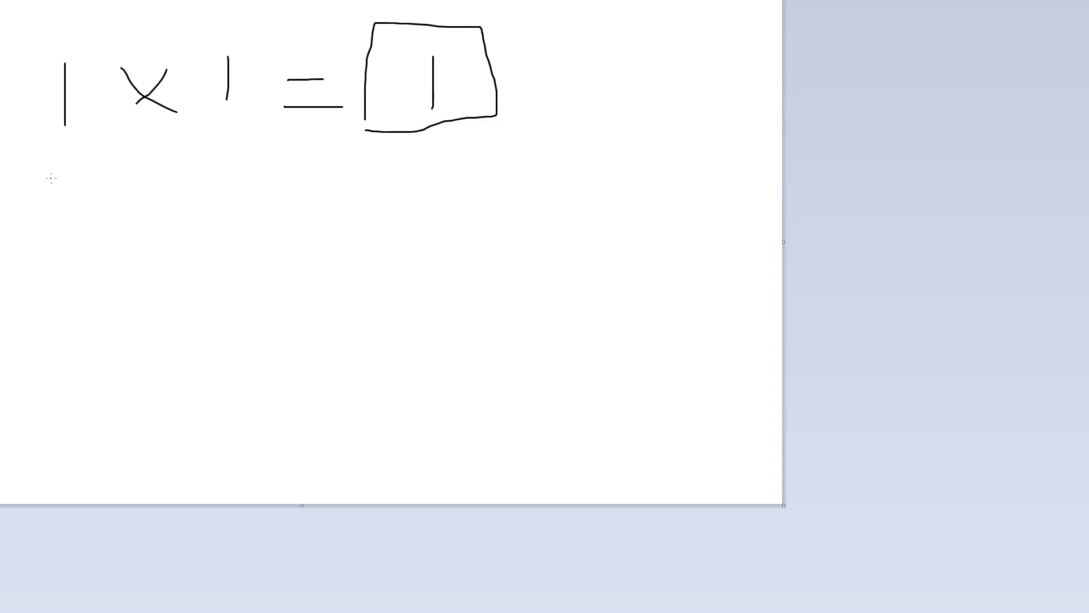
# Step: Handwrite the equation "1 x 0 = 0" below the first one
pyautogui.moveTo(64, 184); pyautogui.dragTo(62, 238)
pyautogui.moveTo(128, 196); pyautogui.dragTo(171, 237)
pyautogui.moveTo(153, 195); pyautogui.dragTo(121, 250)
pyautogui.moveTo(206, 197)
pyautogui.mouseDown()
pyautogui.moveTo(300, 207)
pyautogui.moveTo(335, 226)
pyautogui.mouseUp()
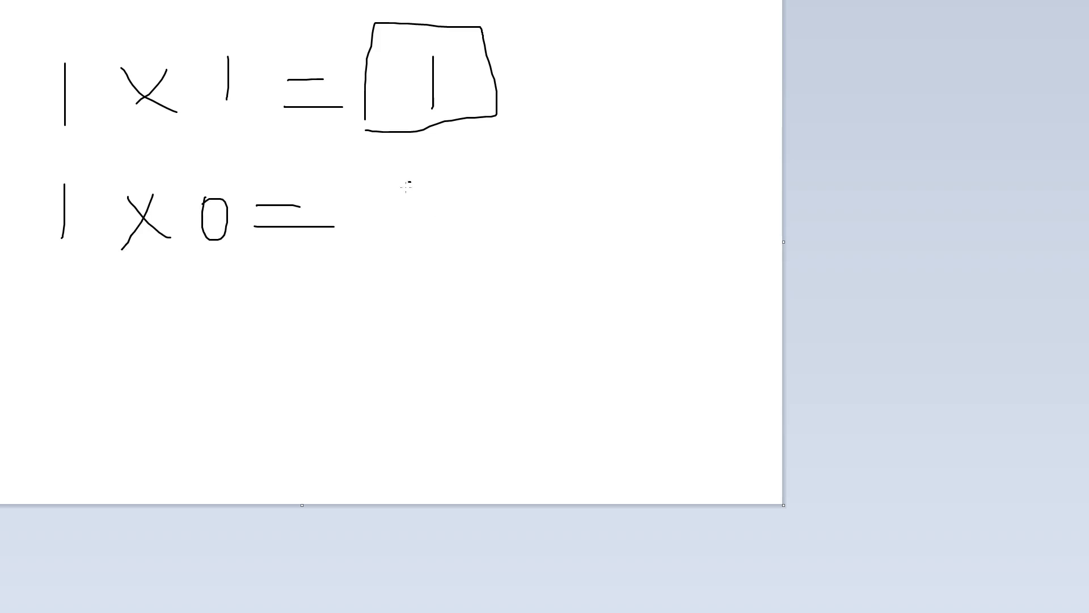
pyautogui.moveTo(409, 182); pyautogui.dragTo(410, 179)
# Step: Handwrite the letter equation "W x W = W" in the lower part of the canvas
pyautogui.moveTo(29, 369)
pyautogui.mouseDown()
pyautogui.moveTo(54, 386)
pyautogui.moveTo(73, 373)
pyautogui.moveTo(116, 408)
pyautogui.moveTo(89, 414)
pyautogui.mouseUp()
pyautogui.moveTo(140, 386)
pyautogui.mouseDown()
pyautogui.moveTo(141, 405)
pyautogui.moveTo(185, 381)
pyautogui.moveTo(238, 380)
pyautogui.moveTo(256, 394)
pyautogui.mouseUp()
pyautogui.moveTo(265, 371)
pyautogui.mouseDown()
pyautogui.moveTo(268, 382)
pyautogui.moveTo(322, 356)
pyautogui.mouseUp()
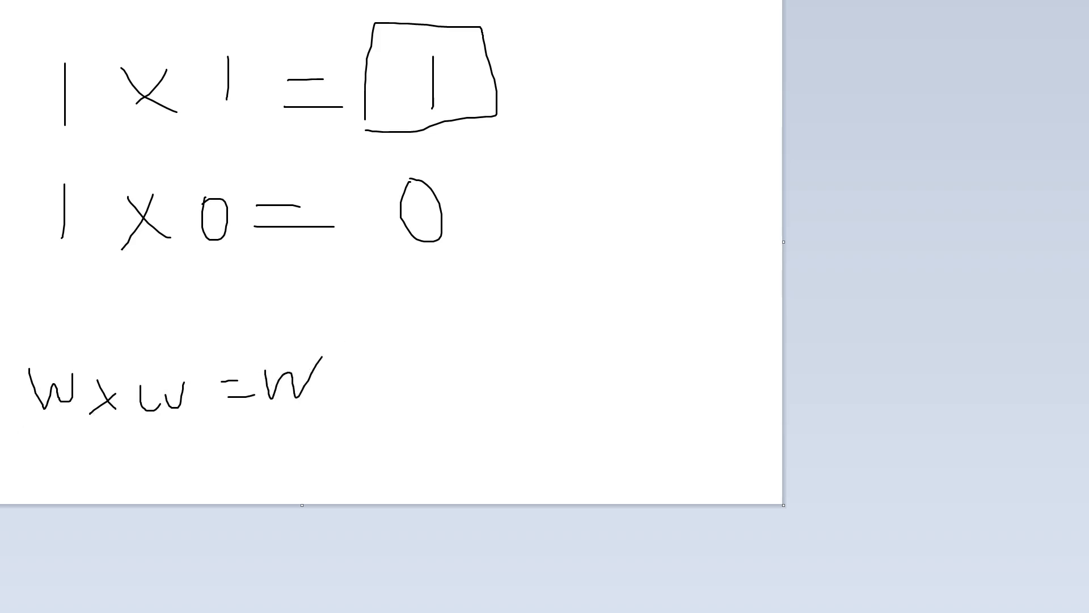
# Step: Write "W x B = B" and "B x W = B" below "W x W = W", and separate the letter equations with two lines
pyautogui.moveTo(30, 447)
pyautogui.mouseDown()
pyautogui.moveTo(33, 462)
pyautogui.moveTo(62, 449)
pyautogui.moveTo(129, 489)
pyautogui.moveTo(98, 481)
pyautogui.mouseUp()
pyautogui.moveTo(150, 452)
pyautogui.mouseDown()
pyautogui.moveTo(153, 477)
pyautogui.moveTo(173, 482)
pyautogui.moveTo(156, 486)
pyautogui.mouseUp()
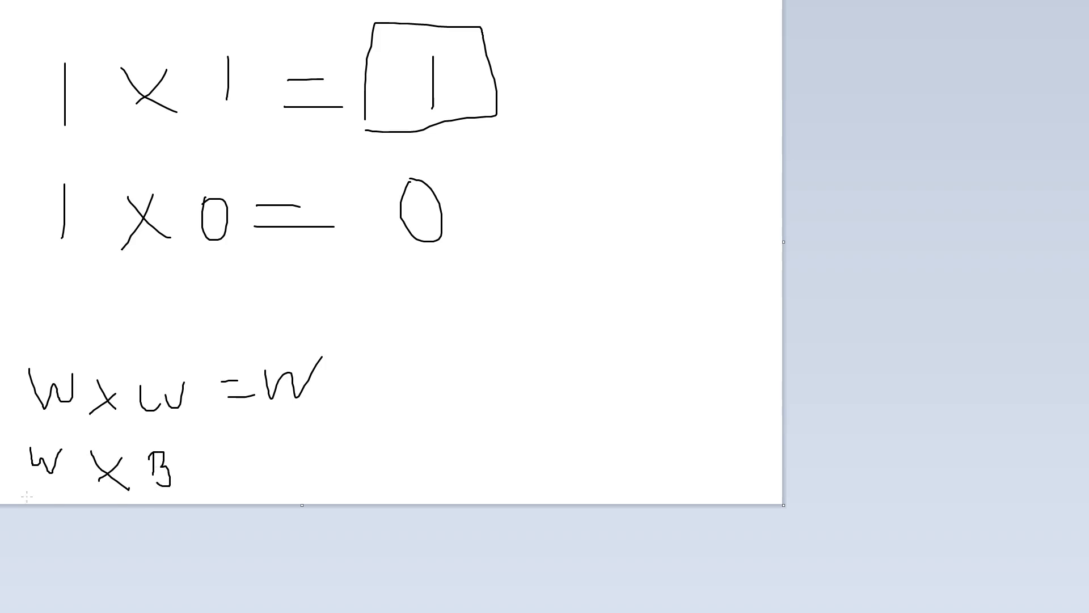
pyautogui.moveTo(32, 485); pyautogui.dragTo(37, 498)
pyautogui.moveTo(103, 490)
pyautogui.mouseDown()
pyautogui.moveTo(112, 496)
pyautogui.moveTo(104, 501)
pyautogui.moveTo(158, 496)
pyautogui.mouseUp()
pyautogui.moveTo(220, 470)
pyautogui.mouseDown()
pyautogui.moveTo(239, 461)
pyautogui.moveTo(257, 493)
pyautogui.mouseUp()
pyautogui.moveTo(270, 446)
pyautogui.mouseDown()
pyautogui.moveTo(273, 491)
pyautogui.moveTo(285, 485)
pyautogui.moveTo(274, 493)
pyautogui.mouseUp()
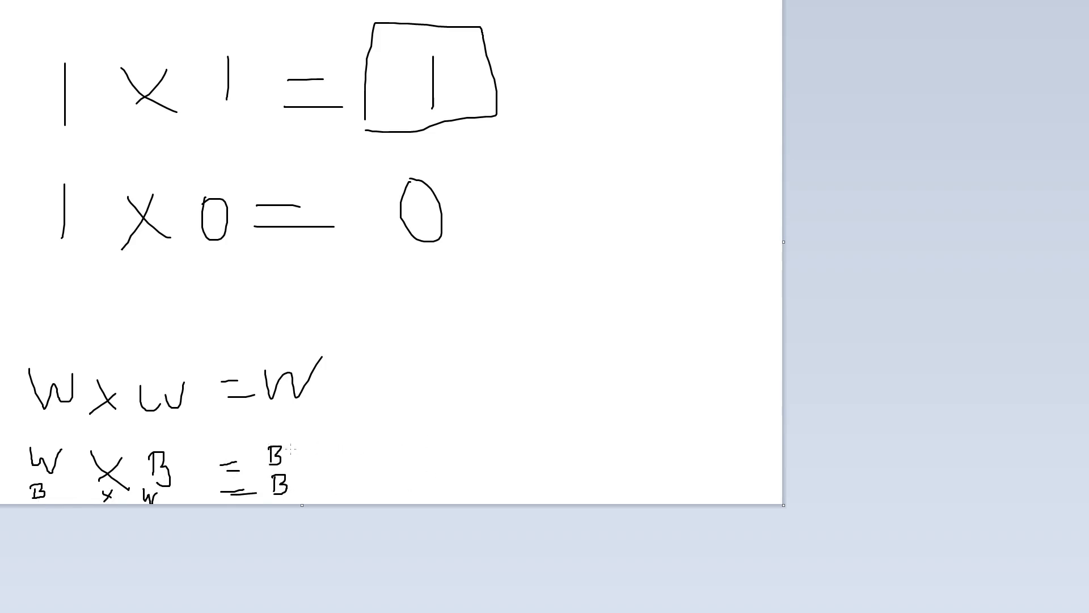
pyautogui.moveTo(401, 335); pyautogui.dragTo(1, 328)
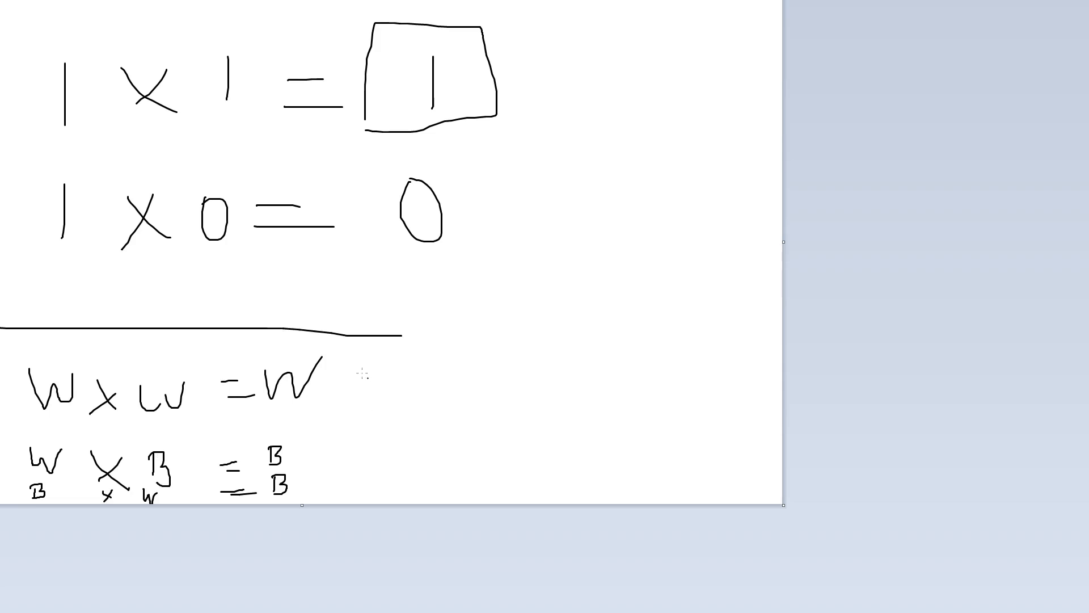
pyautogui.moveTo(364, 331); pyautogui.dragTo(354, 502)
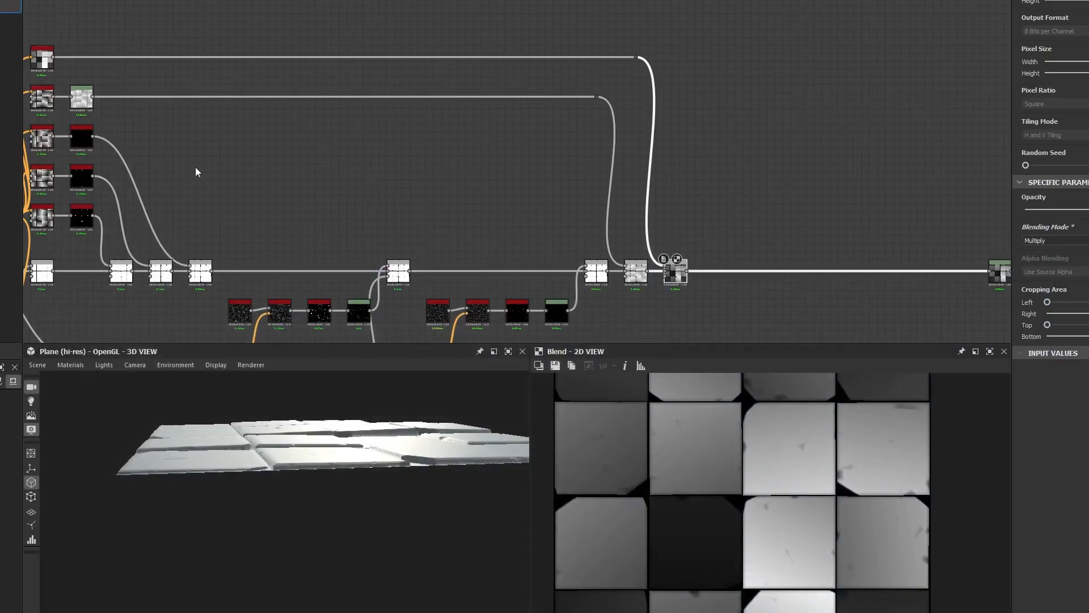
# Step: Switch back to Substance Designer and compare the Flood Fill to Random Grayscale output with the final Multiply blend
pyautogui.moveTo(195, 171); pyautogui.dragTo(422, 93, button='middle')
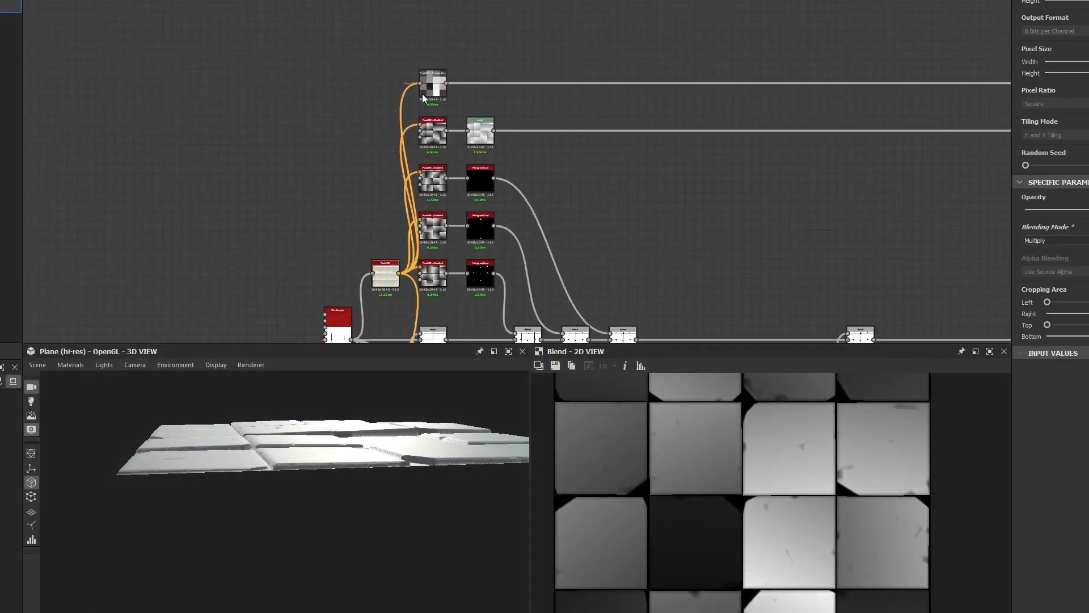
pyautogui.scroll(3, 422, 94)
pyautogui.doubleClick(431, 83)
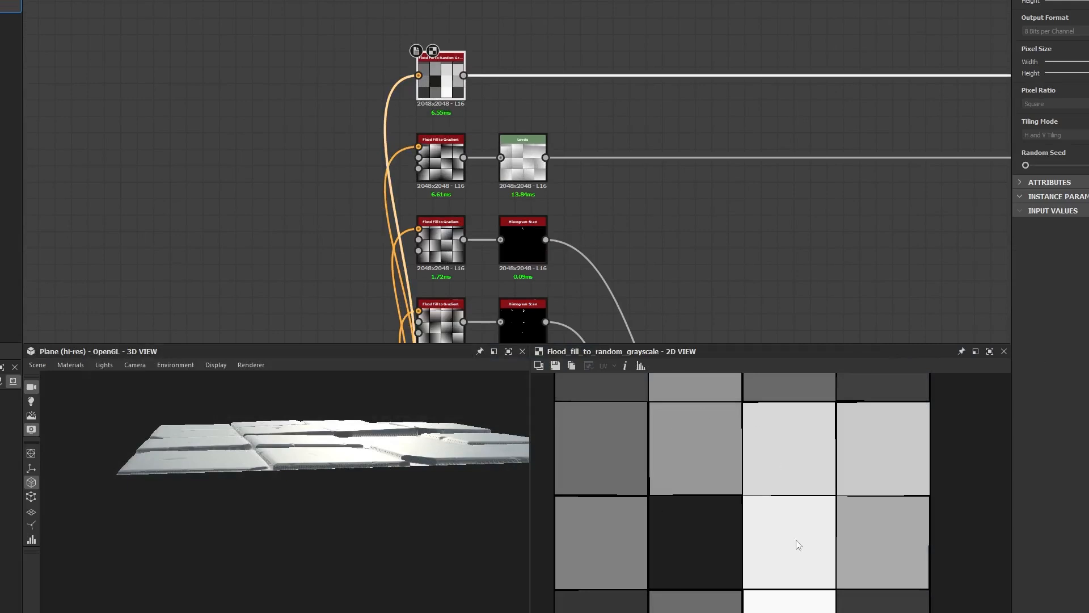
pyautogui.moveTo(942, 292); pyautogui.dragTo(238, 74, button='middle')
pyautogui.click(691, 242)
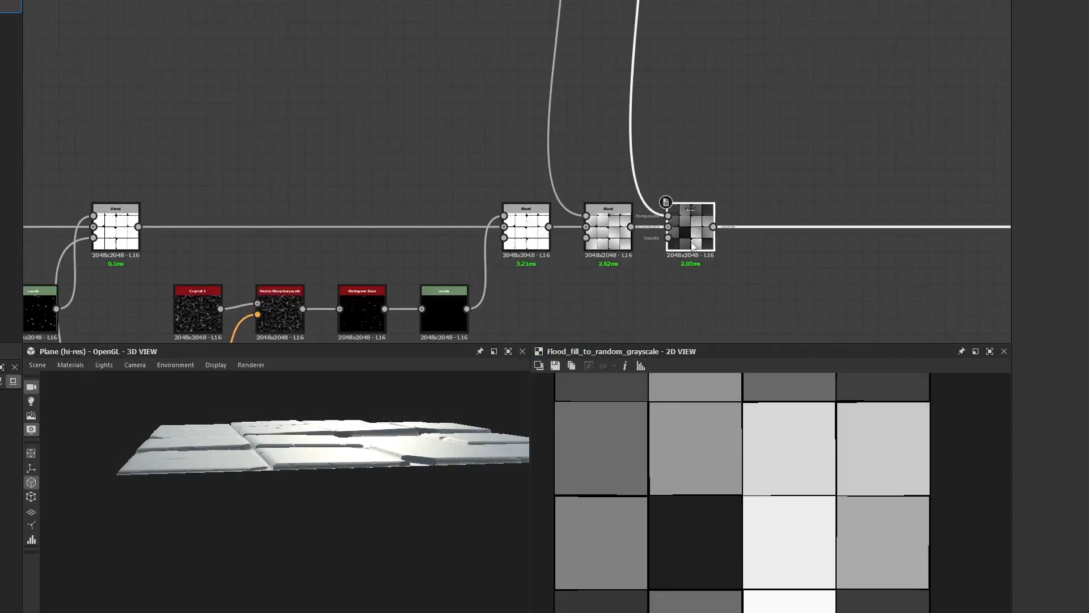
pyautogui.doubleClick(691, 244)
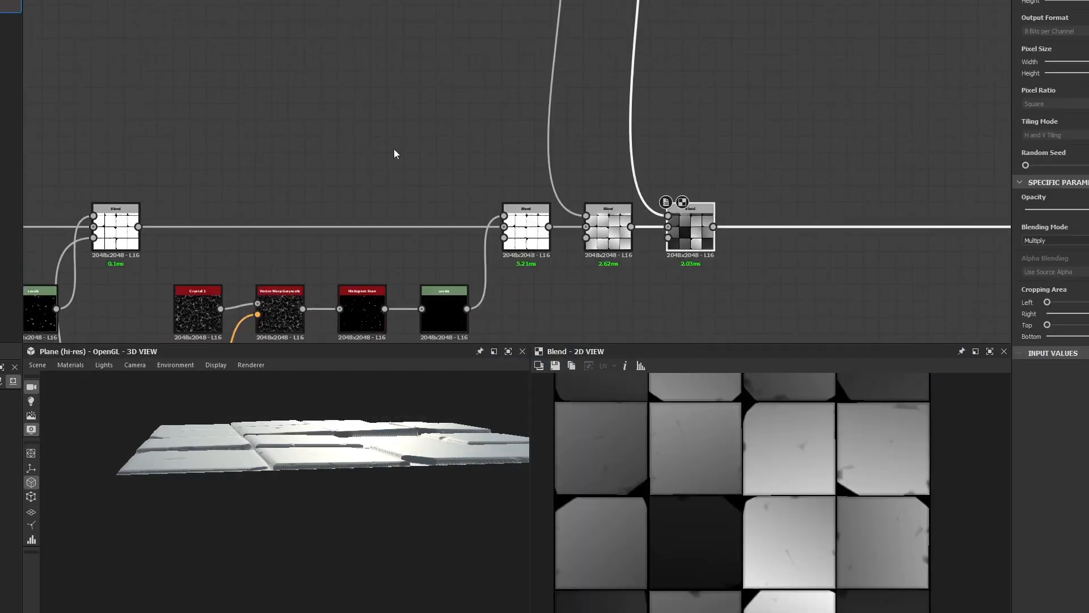
# Step: Recheck the tile values in the random grayscale map and how they darken the tiles in the last Blend node's output
pyautogui.moveTo(238, 120); pyautogui.dragTo(556, 195, button='middle')
pyautogui.moveTo(244, 85); pyautogui.dragTo(766, 191, button='middle')
pyautogui.scroll(3, 297, 66)
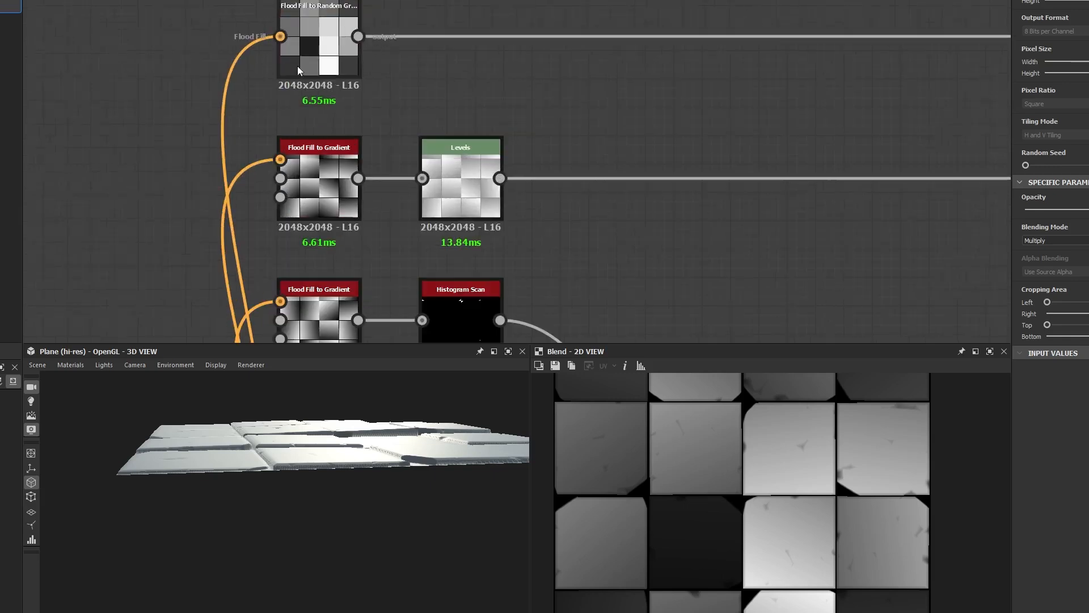
pyautogui.doubleClick(302, 49)
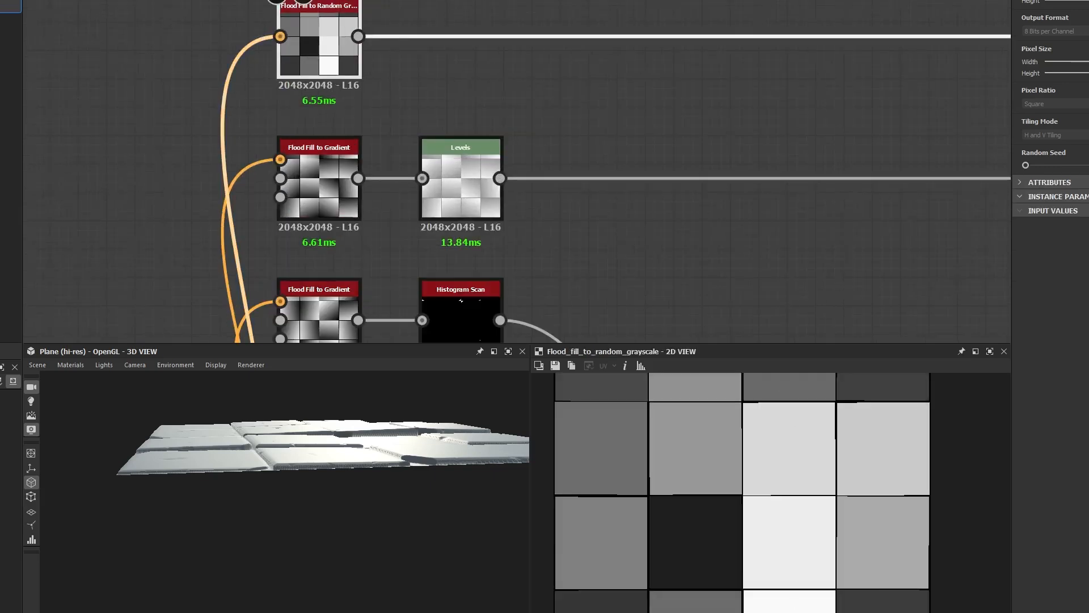
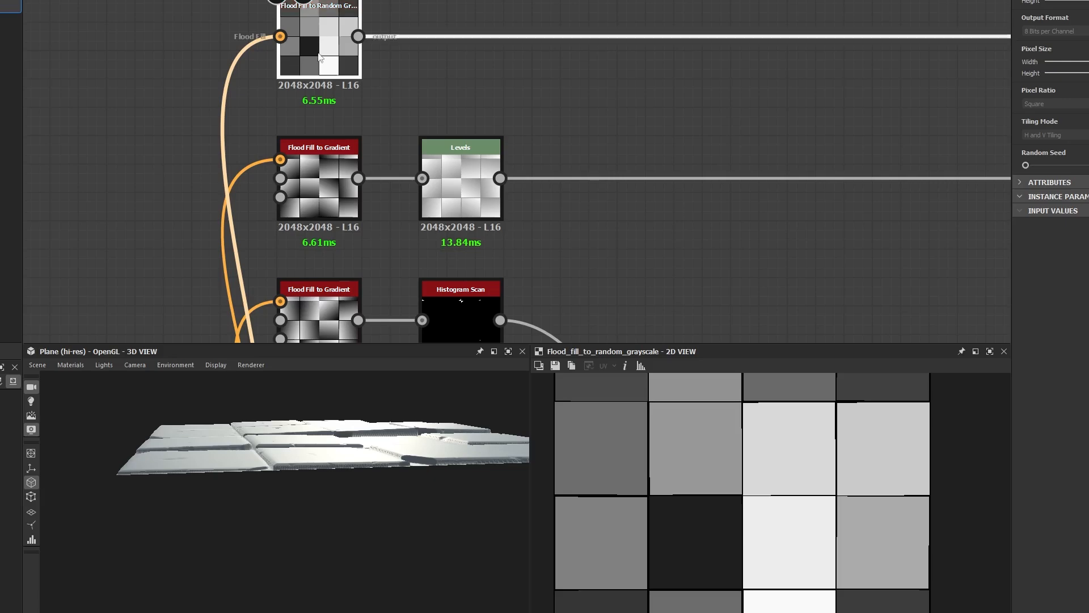
pyautogui.scroll(-5, 873, 253)
pyautogui.moveTo(876, 250); pyautogui.dragTo(203, 105, button='middle')
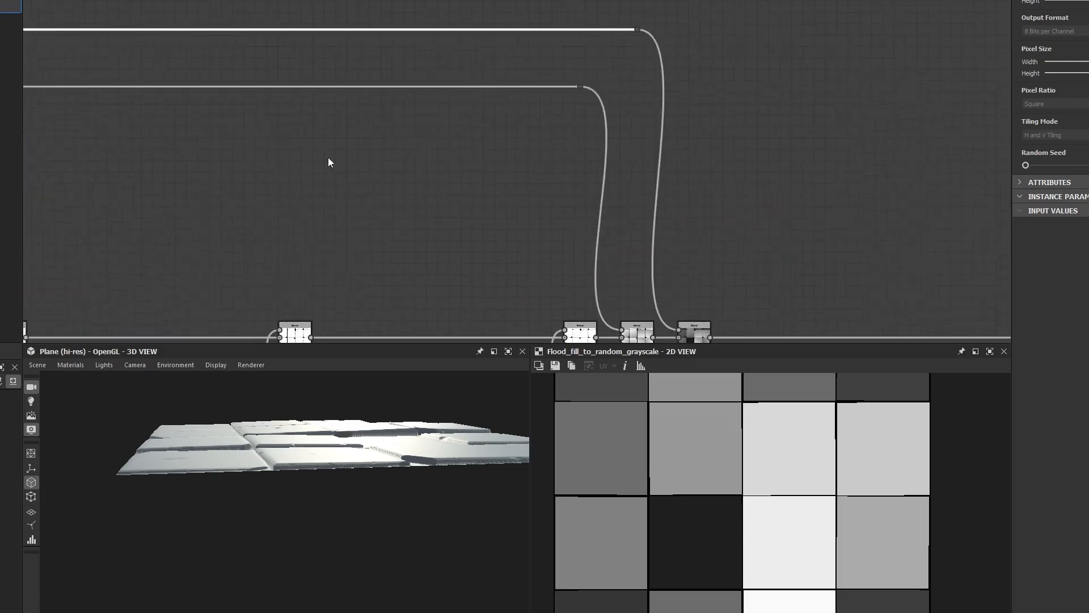
pyautogui.moveTo(569, 273); pyautogui.dragTo(428, 161, button='middle')
pyautogui.scroll(4, 542, 244)
pyautogui.doubleClick(568, 219)
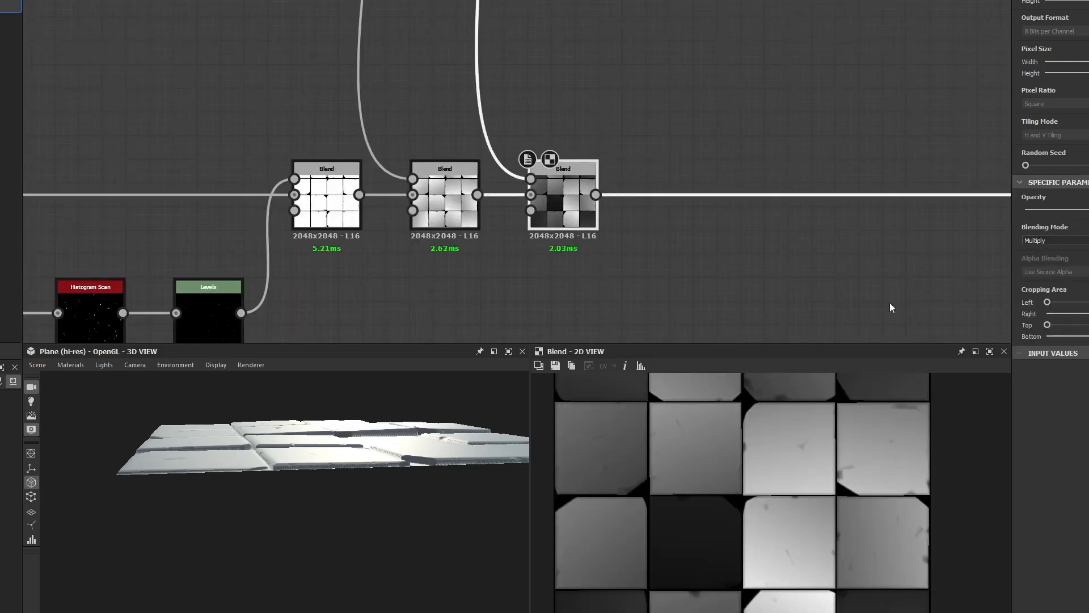
# Step: Compare the outputs of the last two Blend nodes with the Flood Fill to Random Grayscale map
pyautogui.doubleClick(471, 229)
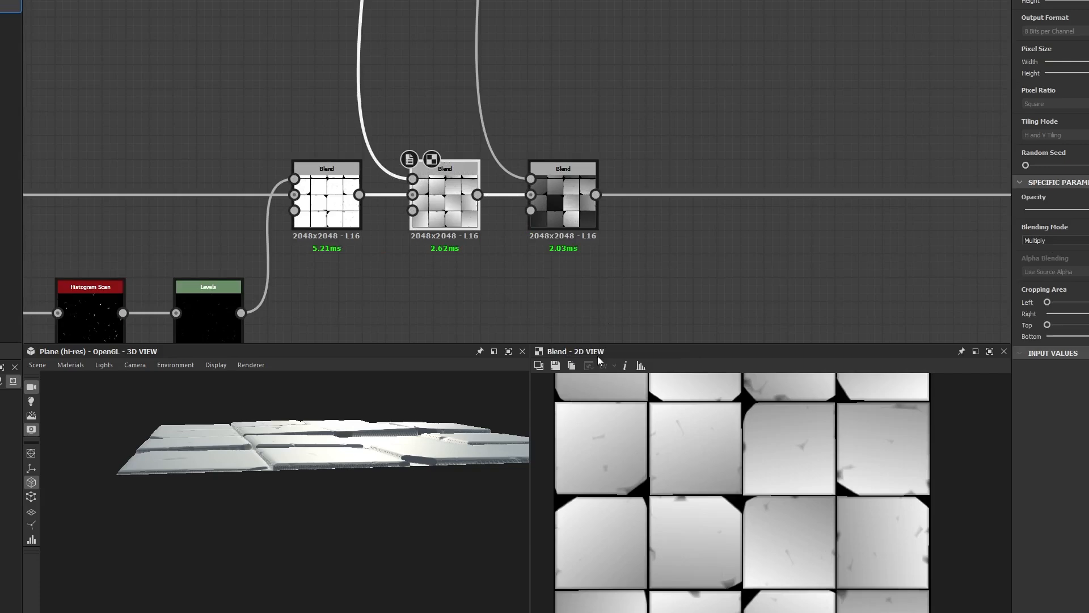
pyautogui.doubleClick(564, 221)
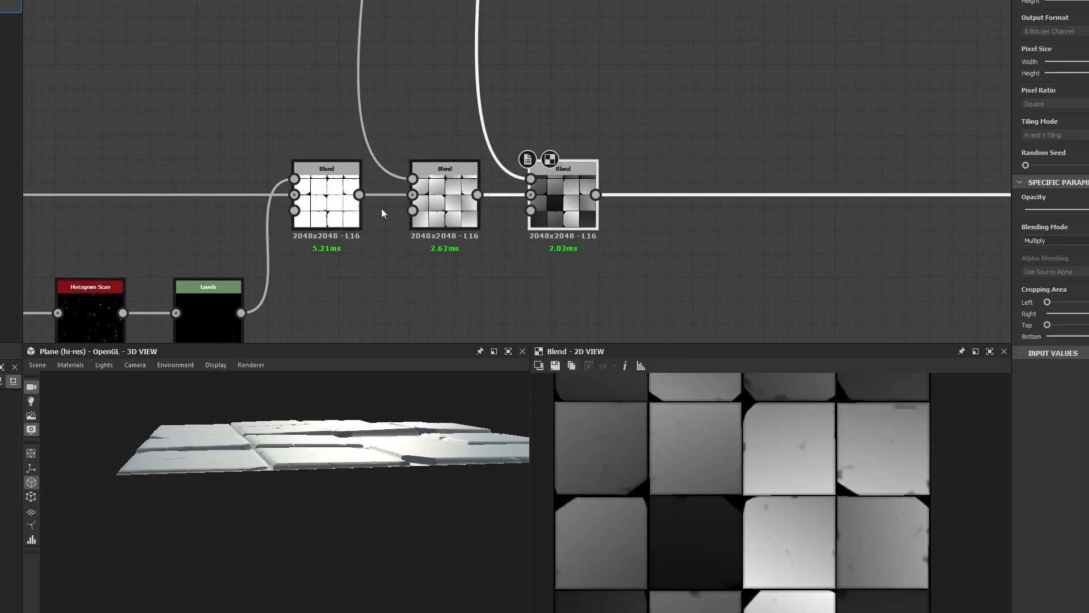
pyautogui.scroll(-5, 382, 209)
pyautogui.moveTo(226, 118); pyautogui.dragTo(846, 229, button='middle')
pyautogui.doubleClick(315, 52)
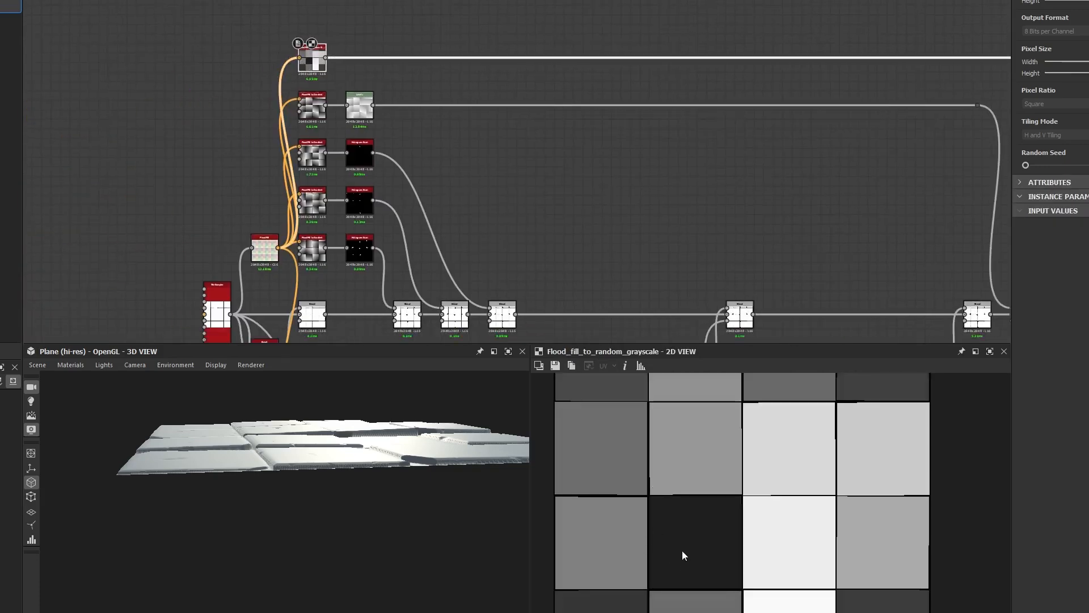
pyautogui.moveTo(918, 261); pyautogui.dragTo(210, 86, button='middle')
pyautogui.scroll(4, 392, 175)
pyautogui.doubleClick(334, 108)
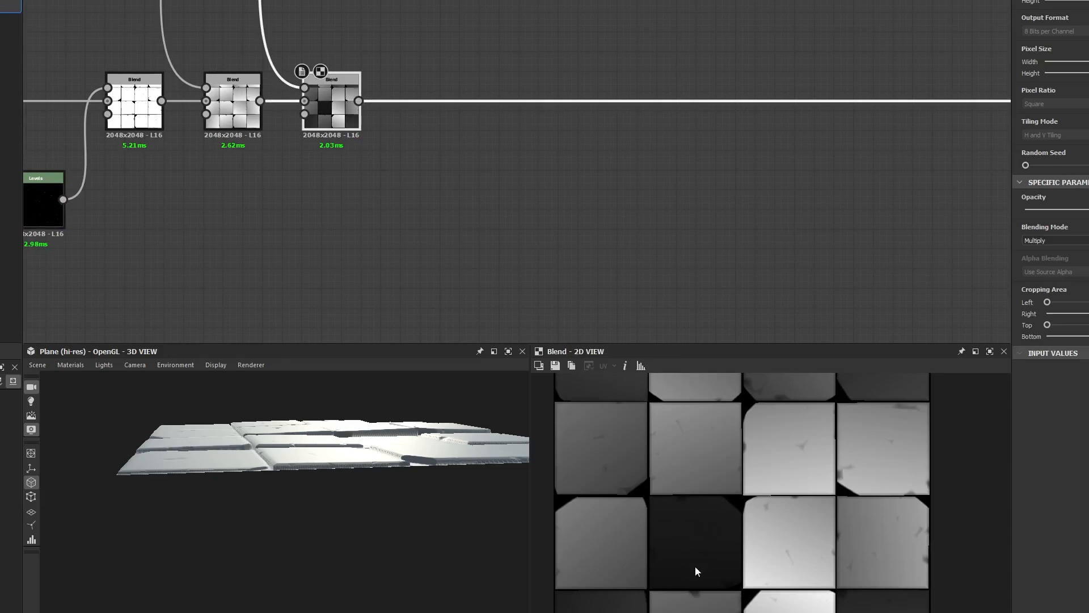
# Step: Inspect the multiplied tile heights in the 3D view with the top camera and from an angled close-up
pyautogui.moveTo(367, 448); pyautogui.dragTo(295, 437)
pyautogui.click(135, 365)
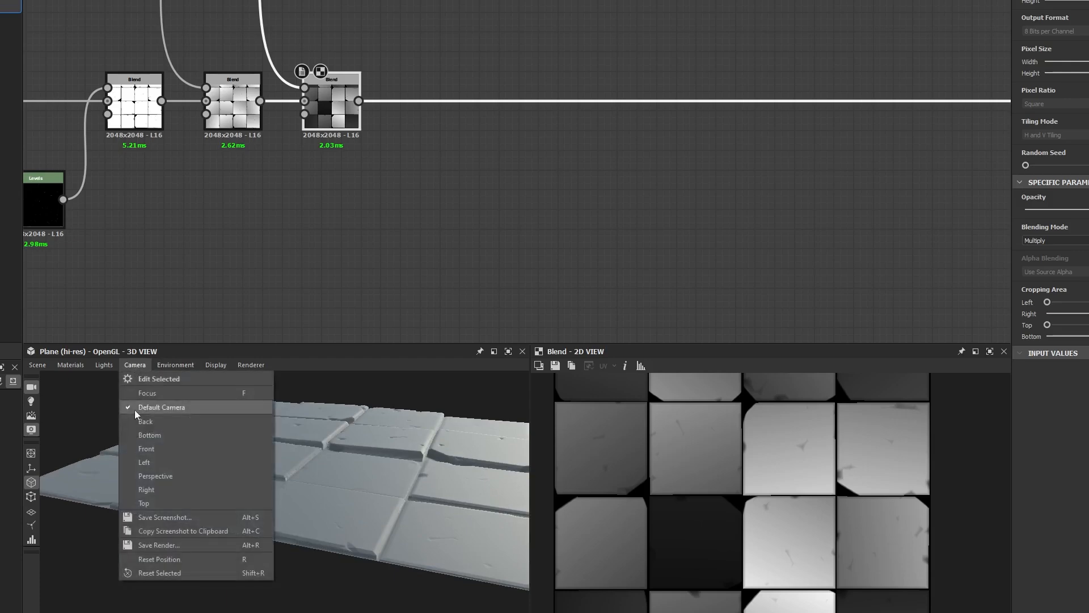
pyautogui.click(142, 500)
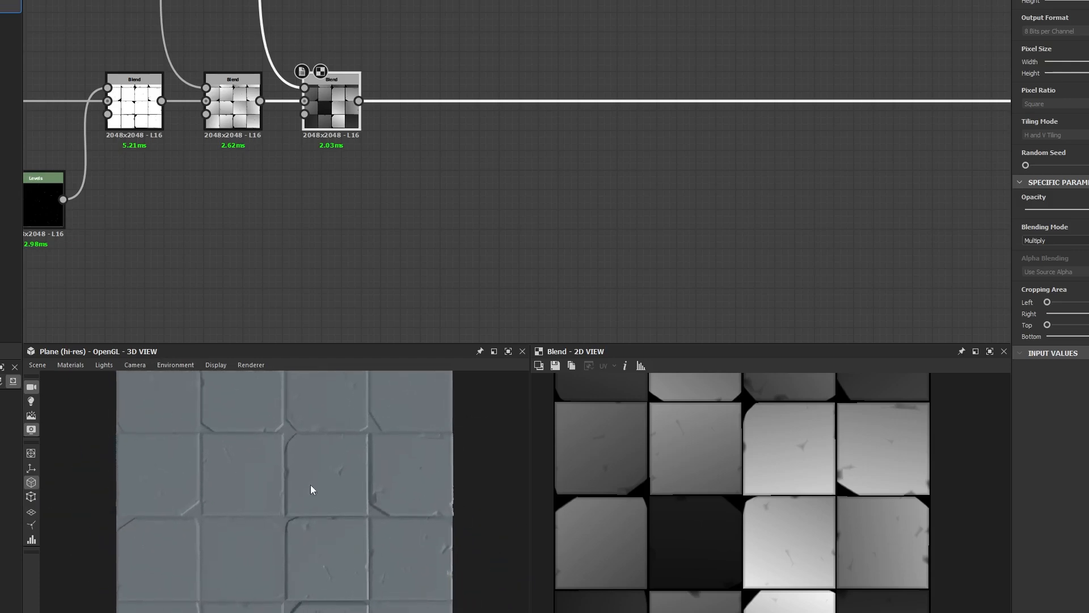
pyautogui.scroll(-2, 753, 430)
pyautogui.scroll(2, 748, 540)
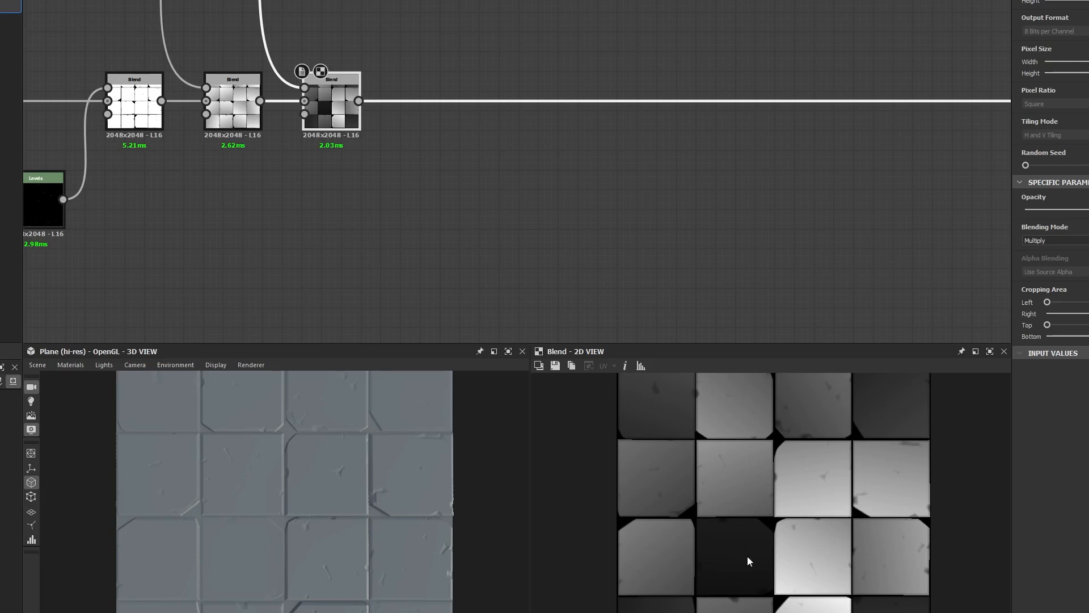
pyautogui.moveTo(243, 555); pyautogui.dragTo(335, 567)
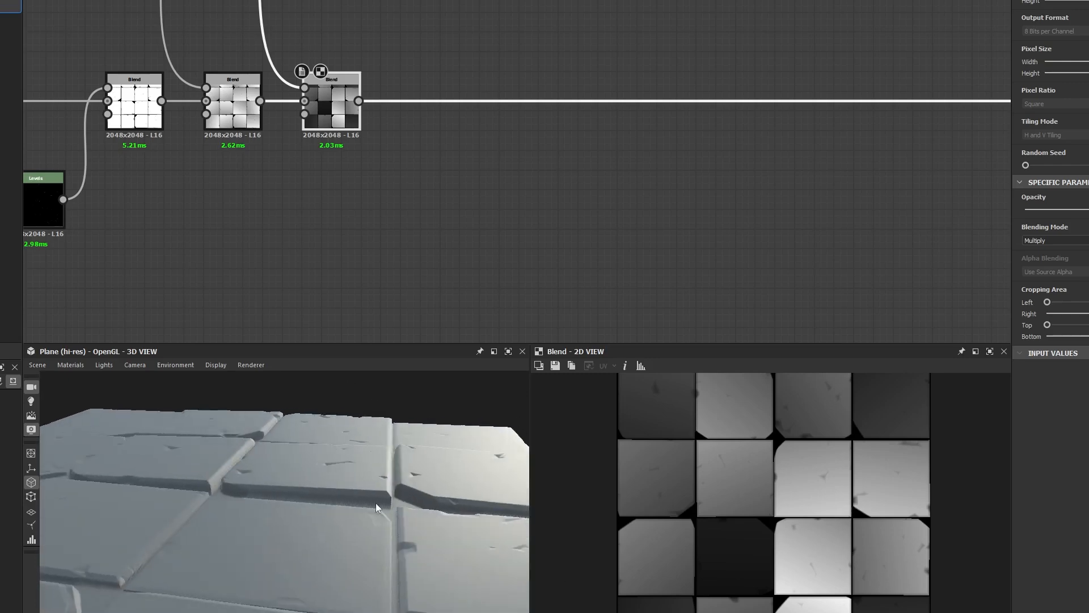
# Step: Try the Subtract blending mode on the last Blend node and inspect the tile heights in 3D
pyautogui.click(1046, 243)
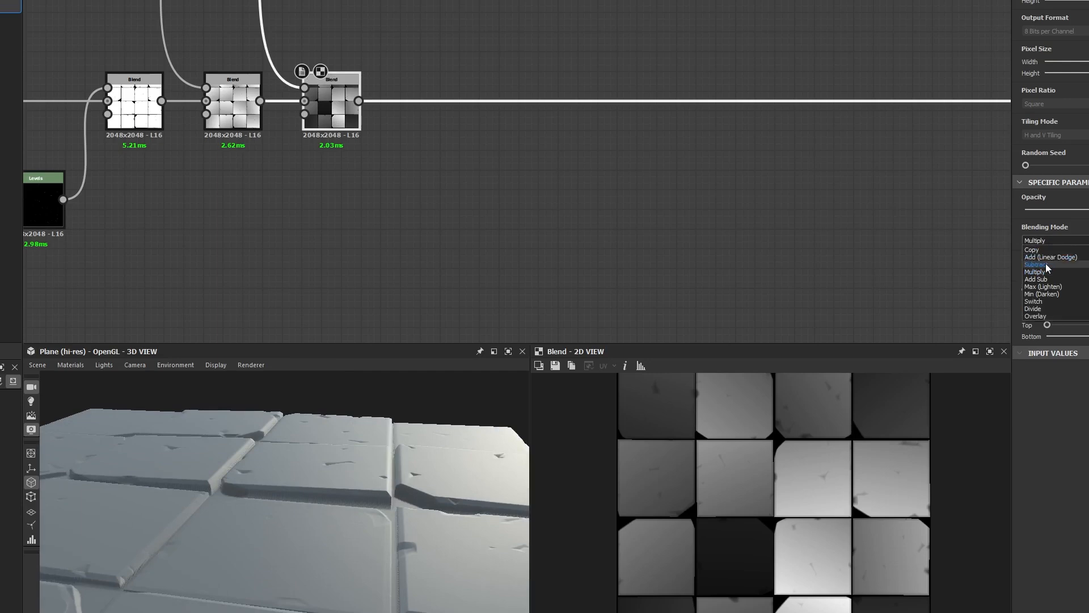
pyautogui.click(1046, 263)
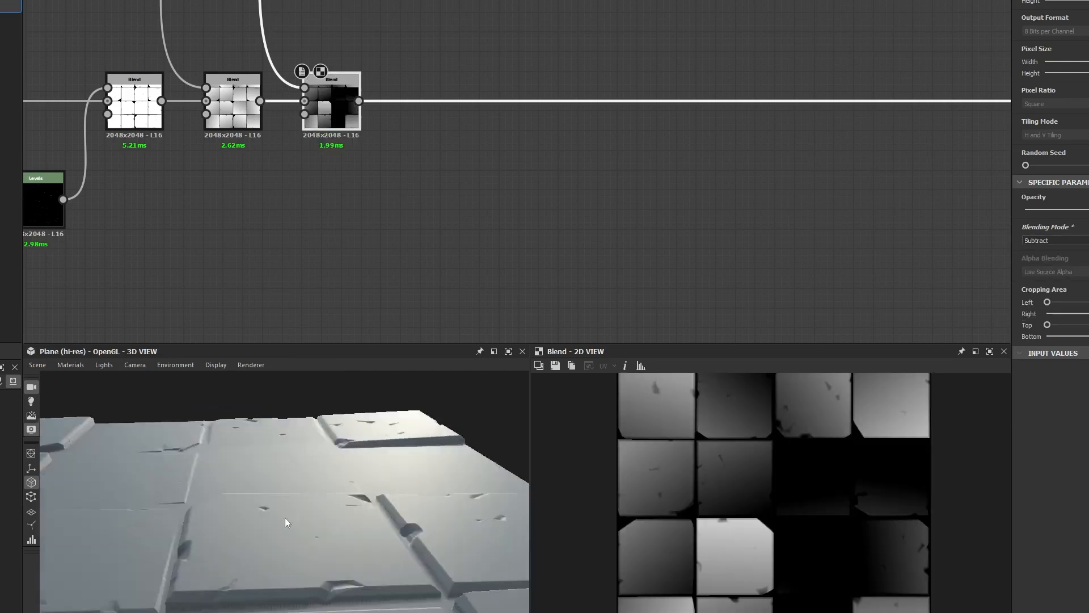
pyautogui.moveTo(285, 517); pyautogui.dragTo(232, 493)
pyautogui.scroll(-3, 227, 482)
pyautogui.scroll(-1, 236, 145)
# Step: Examine the tile values and the black gaps between tiles in the Flood Fill to Random Grayscale output
pyautogui.moveTo(236, 145); pyautogui.dragTo(629, 257, button='middle')
pyautogui.scroll(-3, 246, 150)
pyautogui.doubleClick(99, 102)
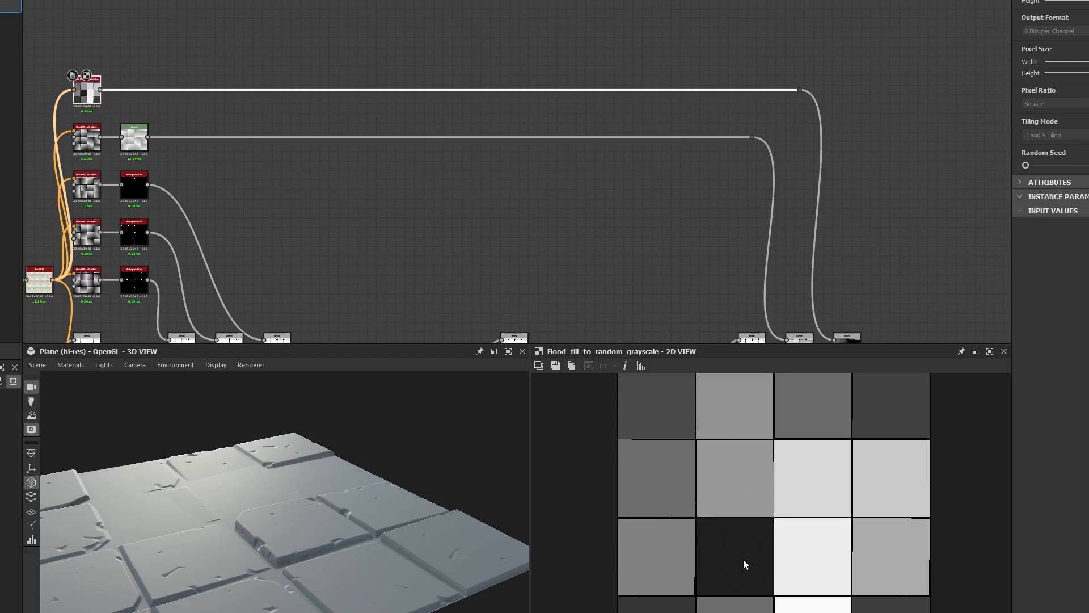
pyautogui.scroll(6, 740, 552)
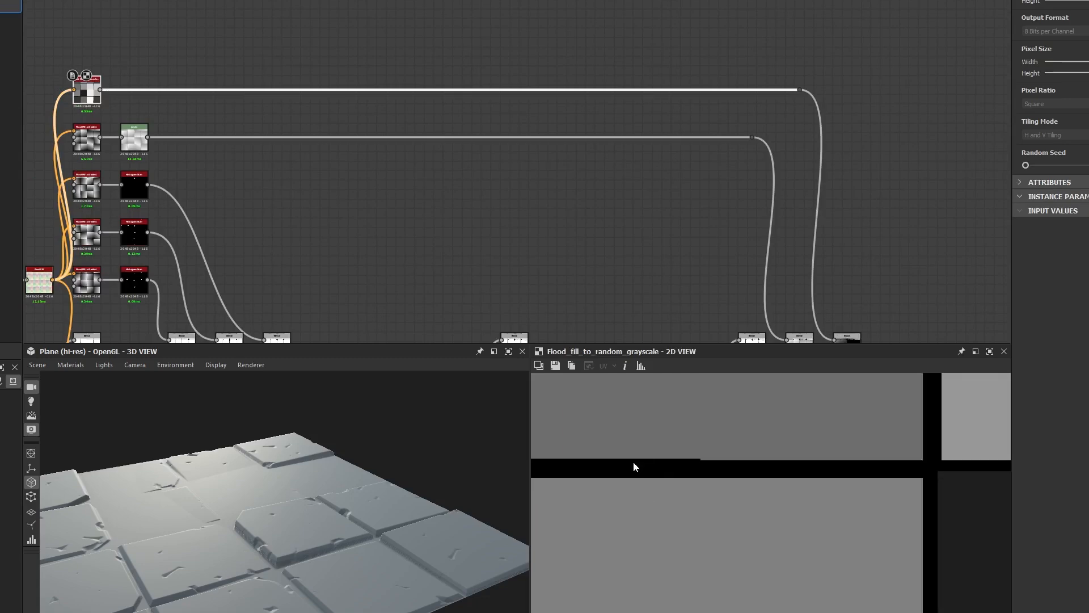
pyautogui.scroll(1, 650, 473)
pyautogui.scroll(-5, 658, 472)
pyautogui.moveTo(719, 492); pyautogui.dragTo(635, 442, button='middle')
pyautogui.scroll(4, 761, 443)
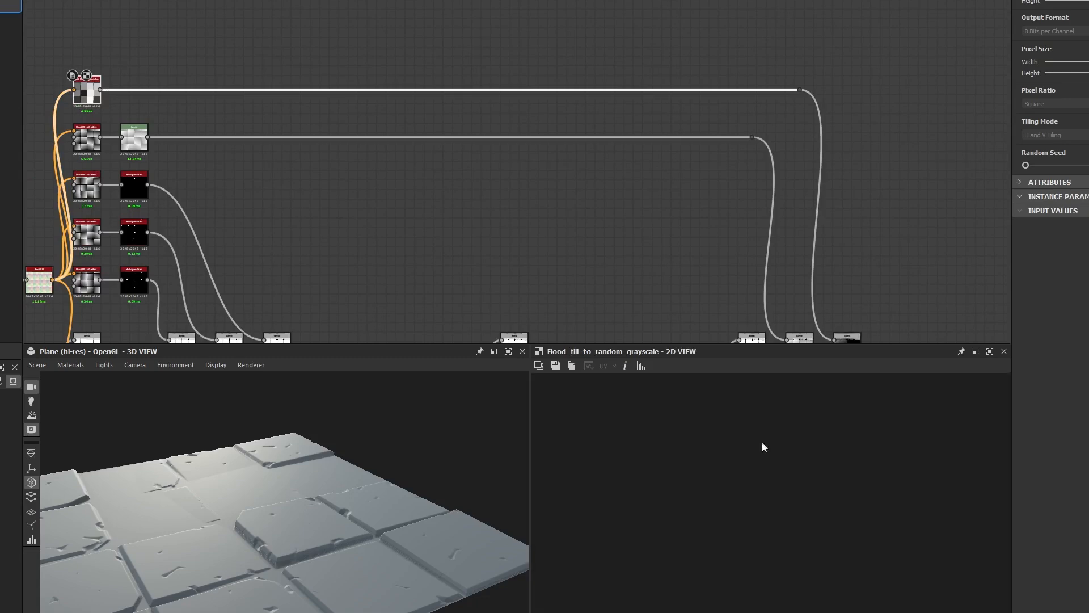
pyautogui.moveTo(738, 440); pyautogui.dragTo(886, 580, button='middle')
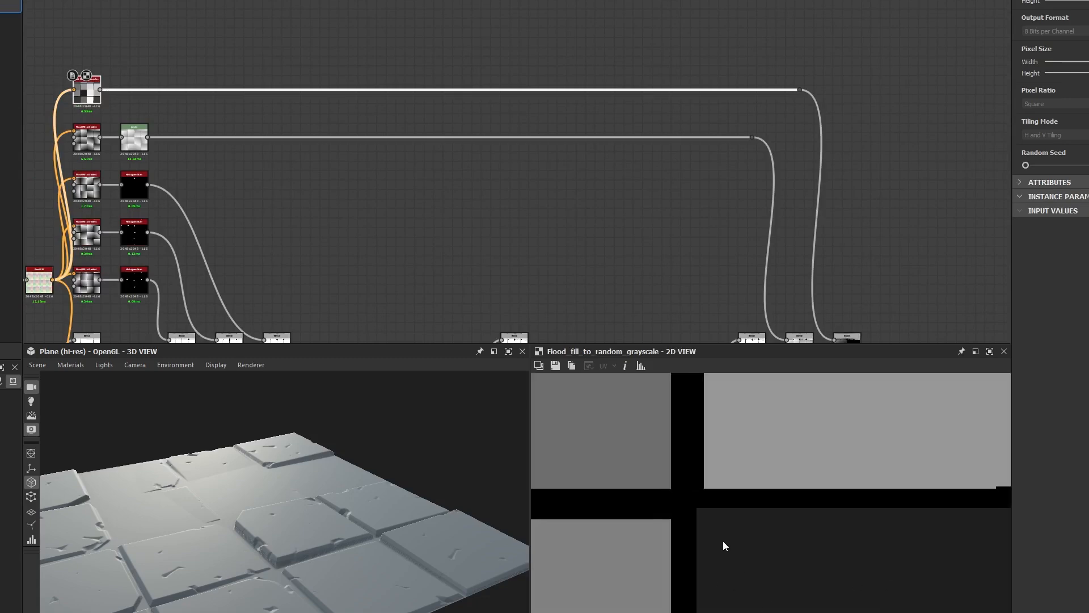
pyautogui.scroll(-6, 723, 540)
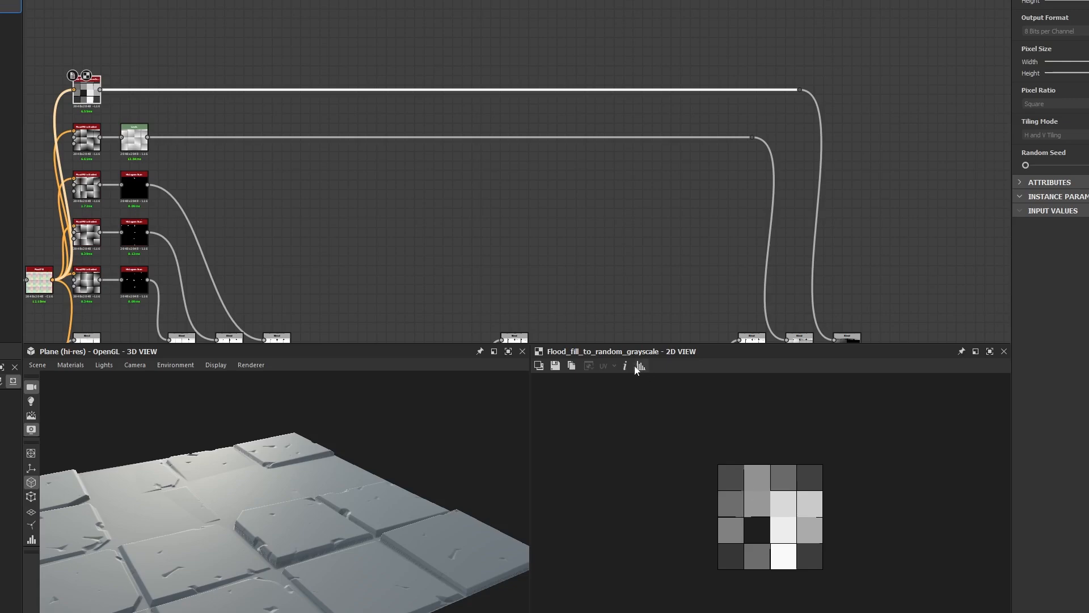
# Step: Review the last Blend node's blending mode options, and check the bright tiles in the random grayscale map against the subtracted tiles in 3D
pyautogui.moveTo(492, 229); pyautogui.dragTo(110, 51, button='middle')
pyautogui.scroll(3, 505, 209)
pyautogui.click(438, 138)
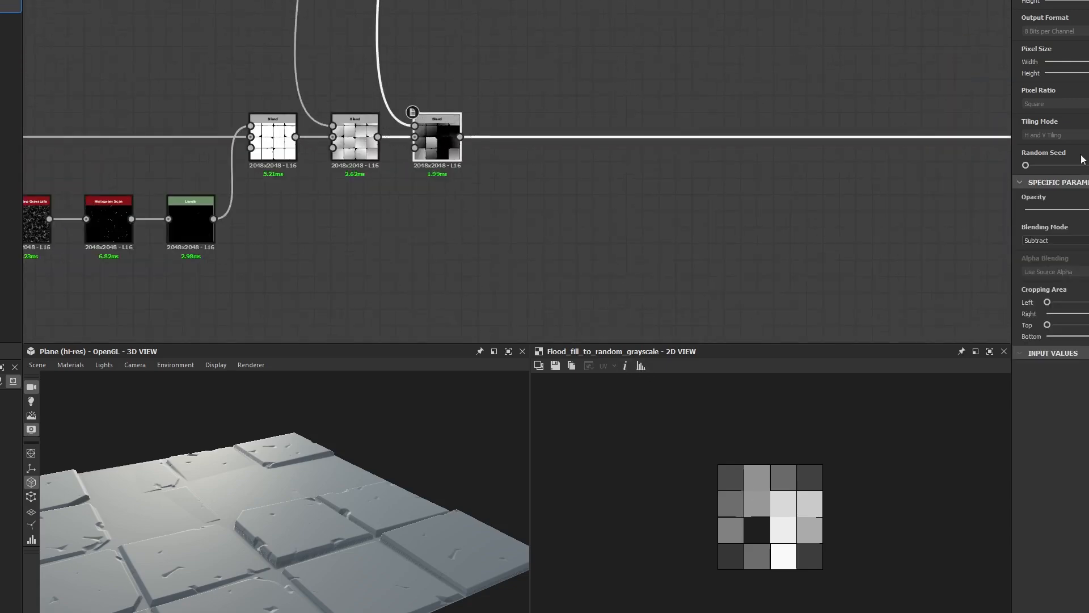
pyautogui.click(1082, 243)
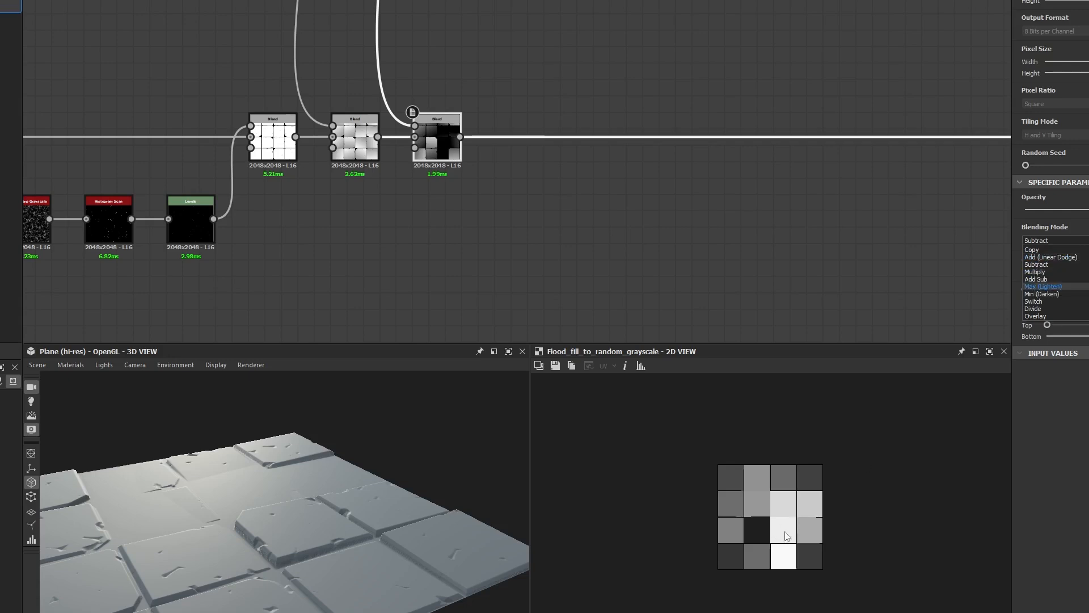
pyautogui.click(797, 559)
pyautogui.scroll(2, 800, 561)
pyautogui.scroll(2, 800, 562)
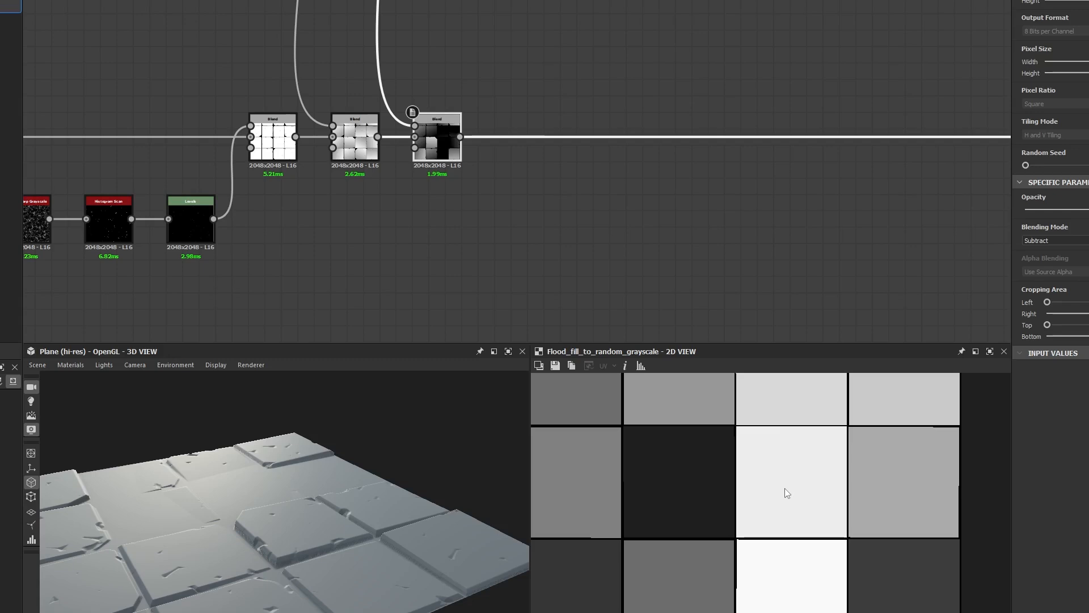
pyautogui.click(1054, 241)
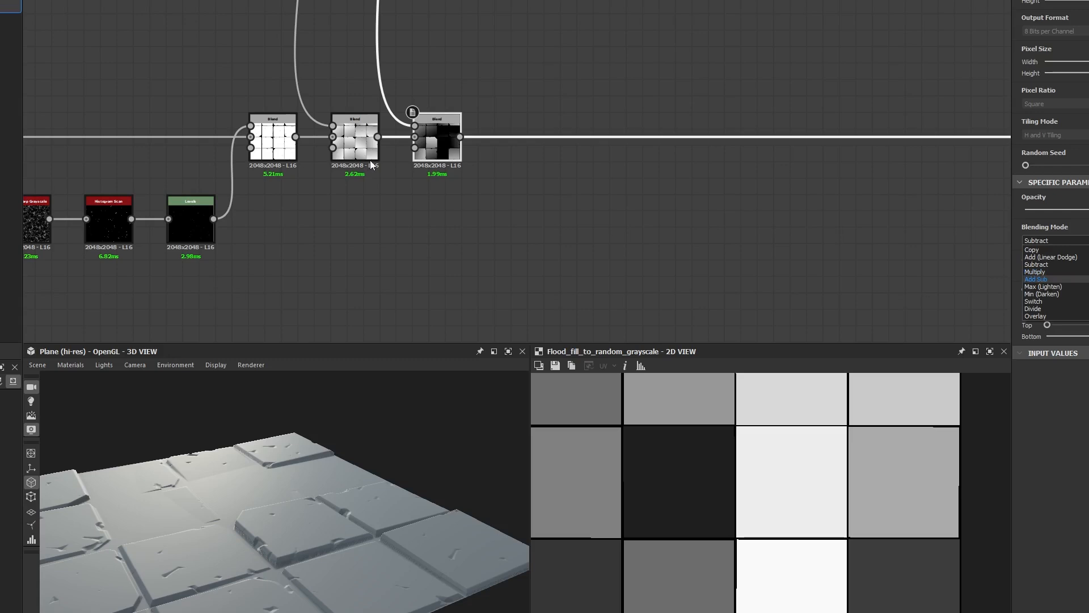
pyautogui.moveTo(214, 478); pyautogui.dragTo(268, 526, button='middle')
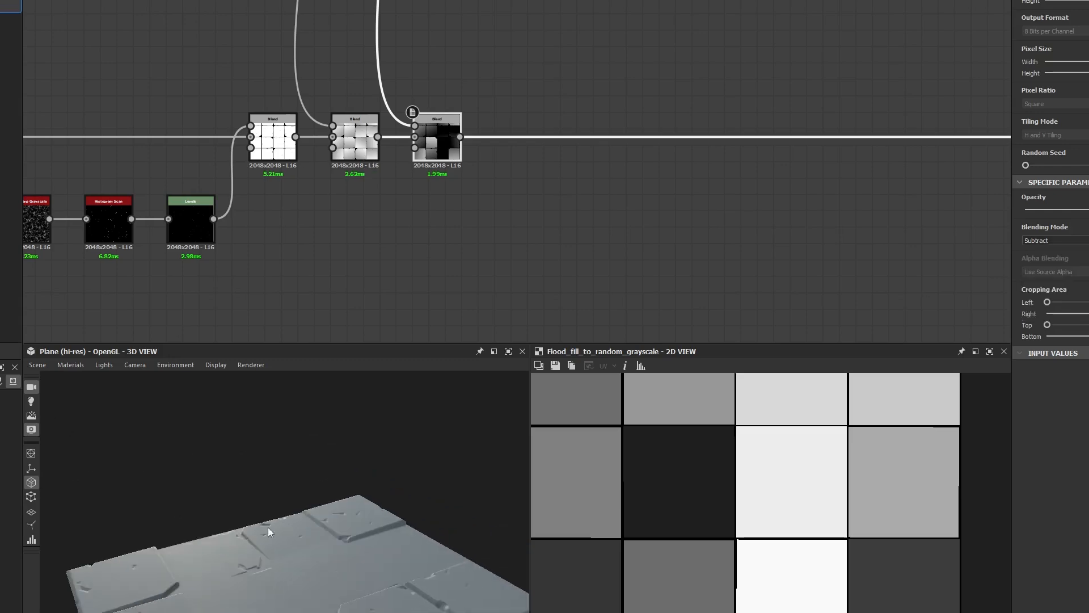
pyautogui.moveTo(268, 526); pyautogui.dragTo(342, 591, button='right')
pyautogui.moveTo(342, 591); pyautogui.dragTo(247, 496)
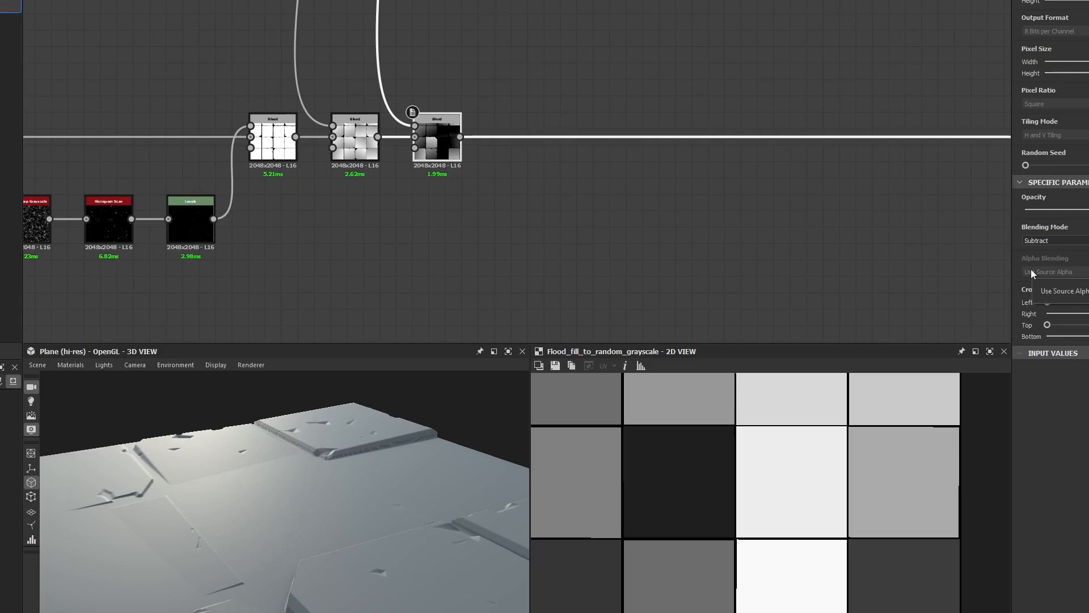
# Step: Set the last Blend node's blending mode back to Multiply and inspect the tile heights from a low angle
pyautogui.click(1047, 241)
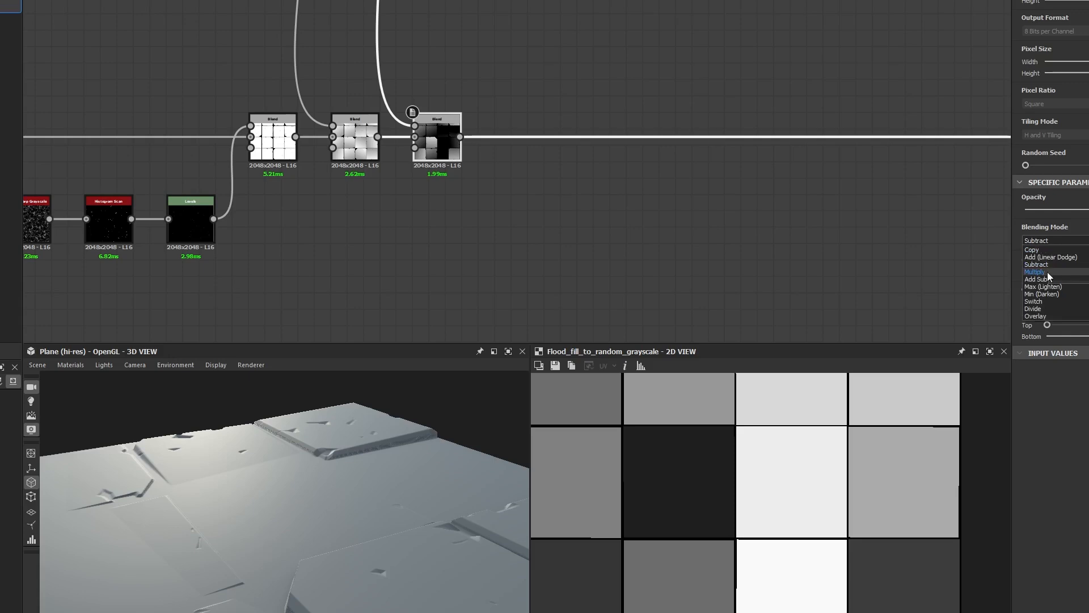
pyautogui.click(1047, 272)
pyautogui.moveTo(294, 486); pyautogui.dragTo(282, 539)
pyautogui.scroll(-4, 304, 543)
pyautogui.press('f')
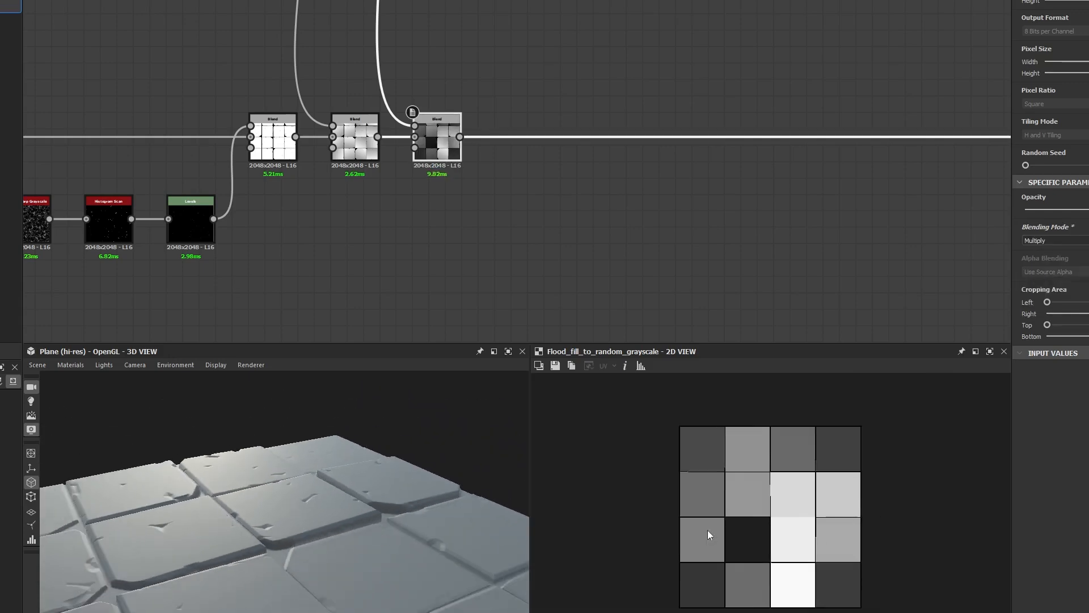
pyautogui.scroll(-1, 221, 581)
pyautogui.moveTo(221, 580); pyautogui.dragTo(145, 530)
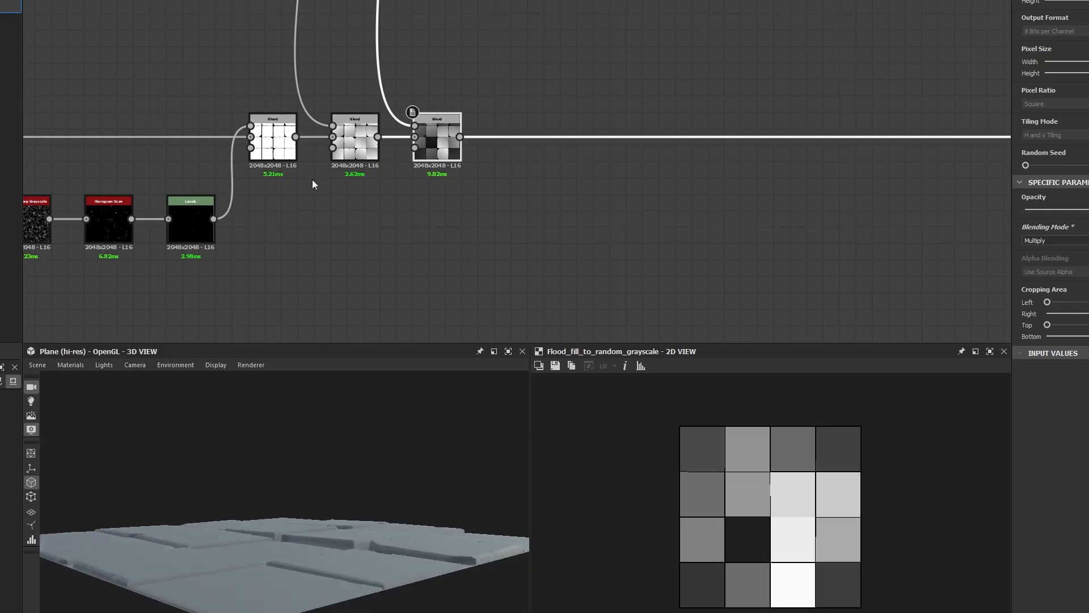
# Step: Insert a Levels node on the Flood Fill to Random Grayscale output and place it directly beside that node
pyautogui.scroll(-6, 426, 148)
pyautogui.moveTo(435, 153); pyautogui.dragTo(846, 330, button='middle')
pyautogui.scroll(9, 422, 163)
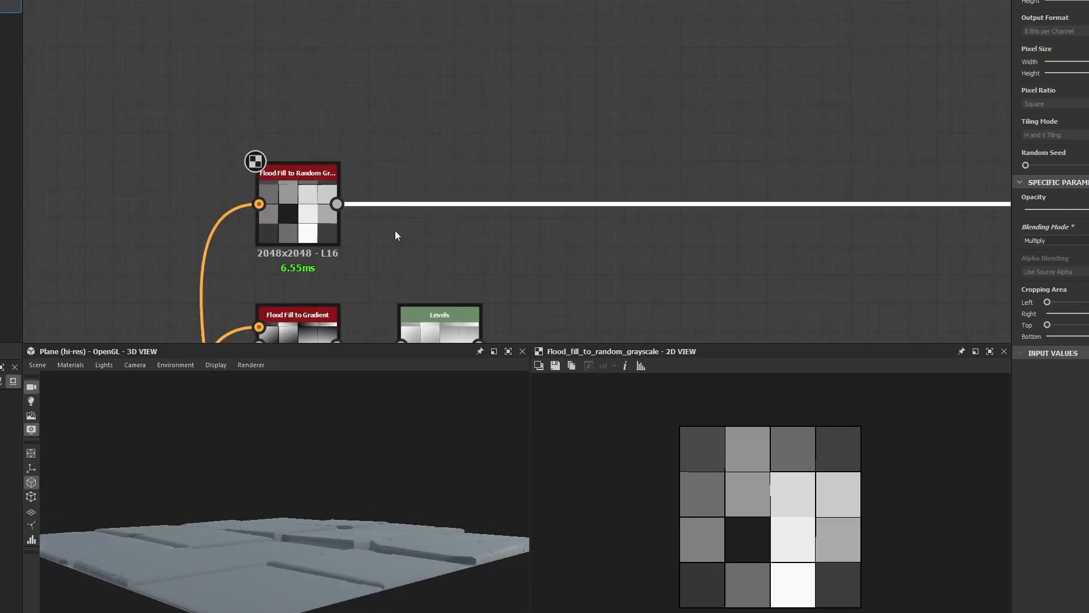
pyautogui.press('space')
pyautogui.write('level')
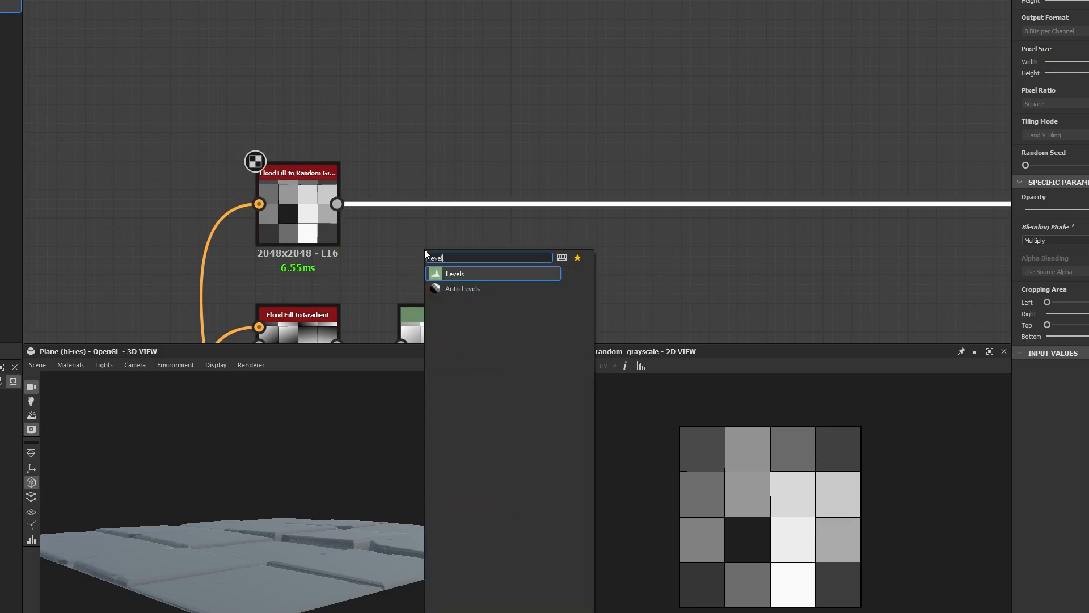
pyautogui.press('Return')
pyautogui.scroll(-5, 426, 247)
pyautogui.moveTo(435, 286); pyautogui.dragTo(404, 222, button='middle')
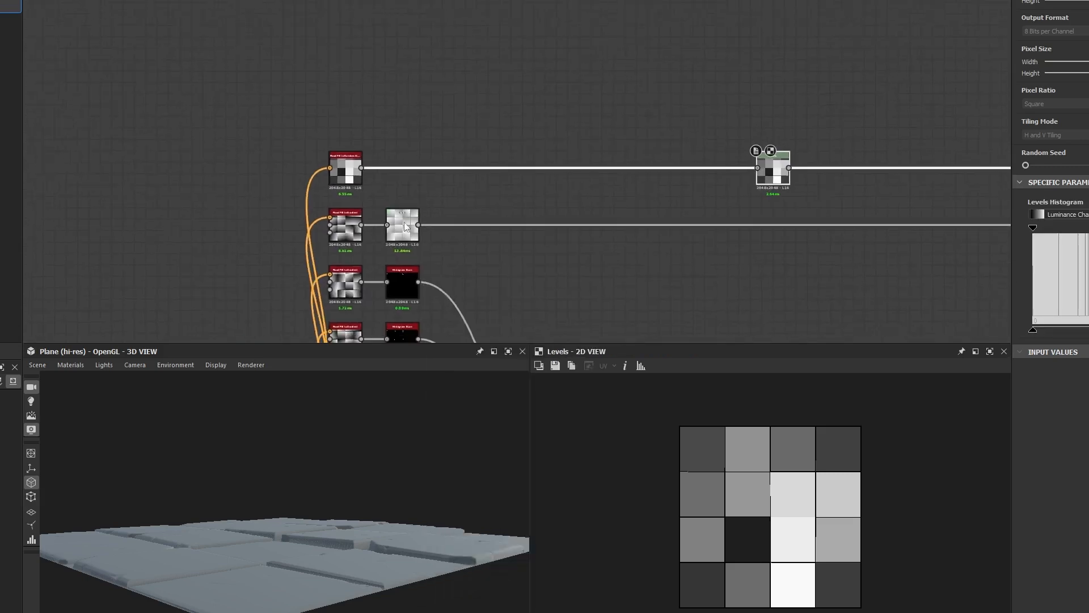
pyautogui.click(404, 223)
pyautogui.moveTo(754, 151); pyautogui.dragTo(690, 139, button='middle')
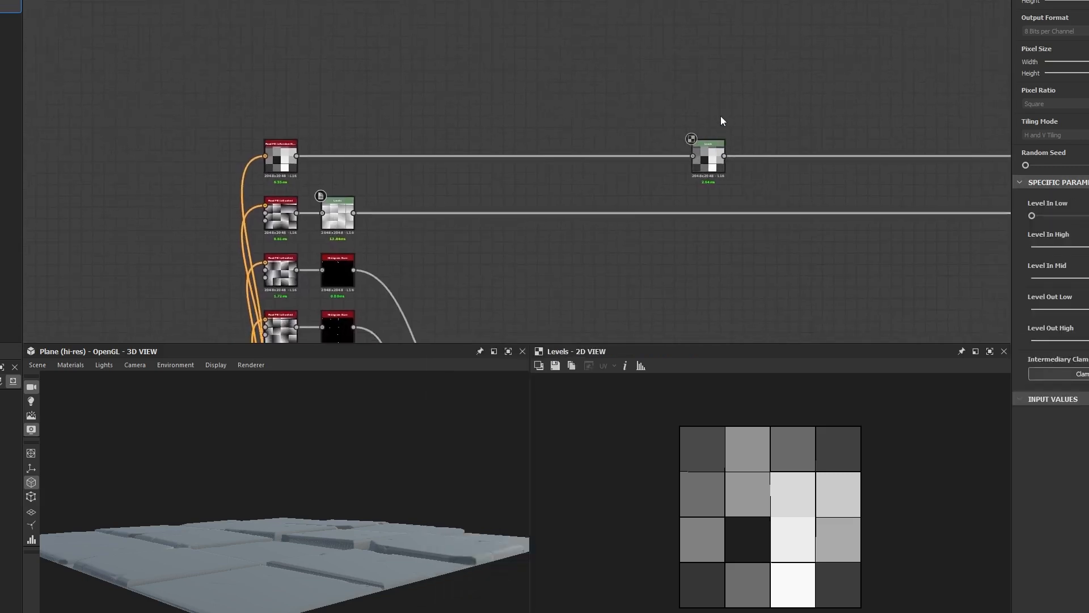
pyautogui.moveTo(711, 166); pyautogui.dragTo(341, 166)
pyautogui.scroll(3, 343, 175)
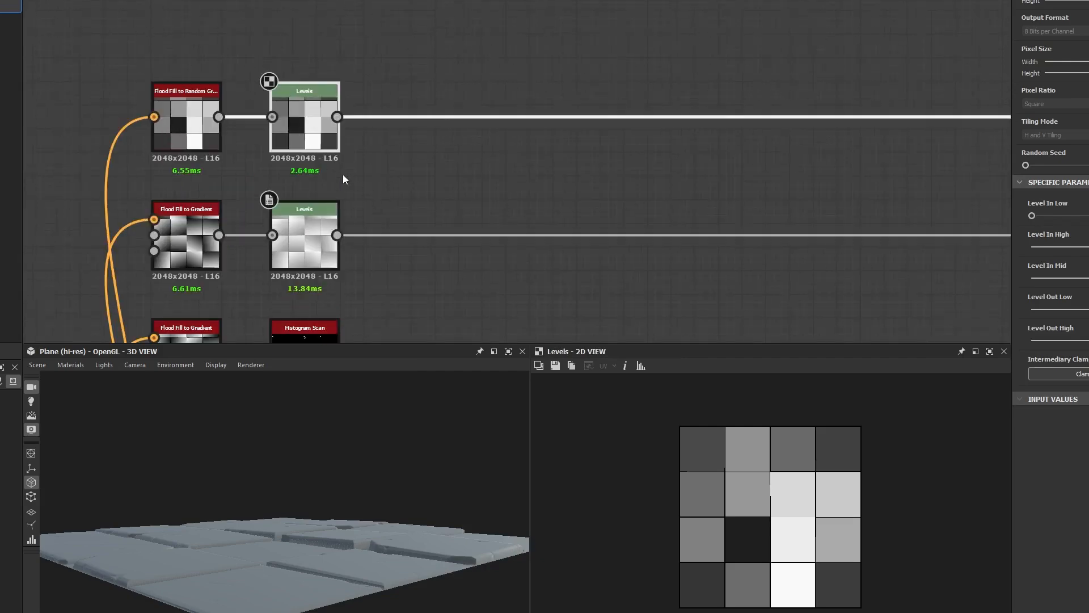
# Step: Raise Level Out Low on the new Levels node to lift the darkest tiles to a mid gray, and show its numeric level sliders
pyautogui.click(305, 128)
pyautogui.moveTo(1088, 331); pyautogui.dragTo(1088, 331)
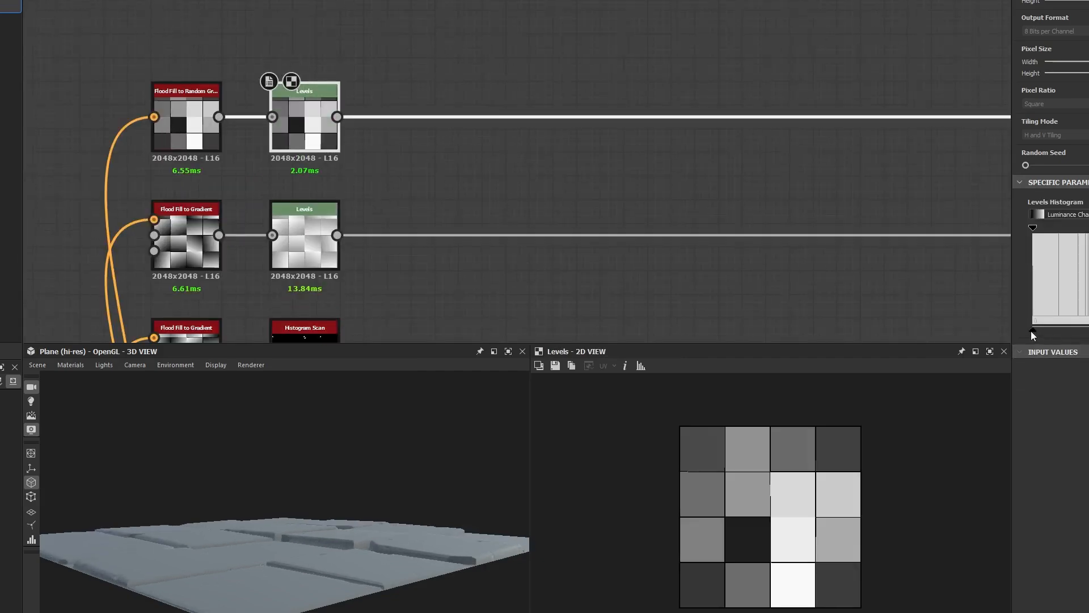
pyautogui.moveTo(1031, 331); pyautogui.dragTo(1088, 330)
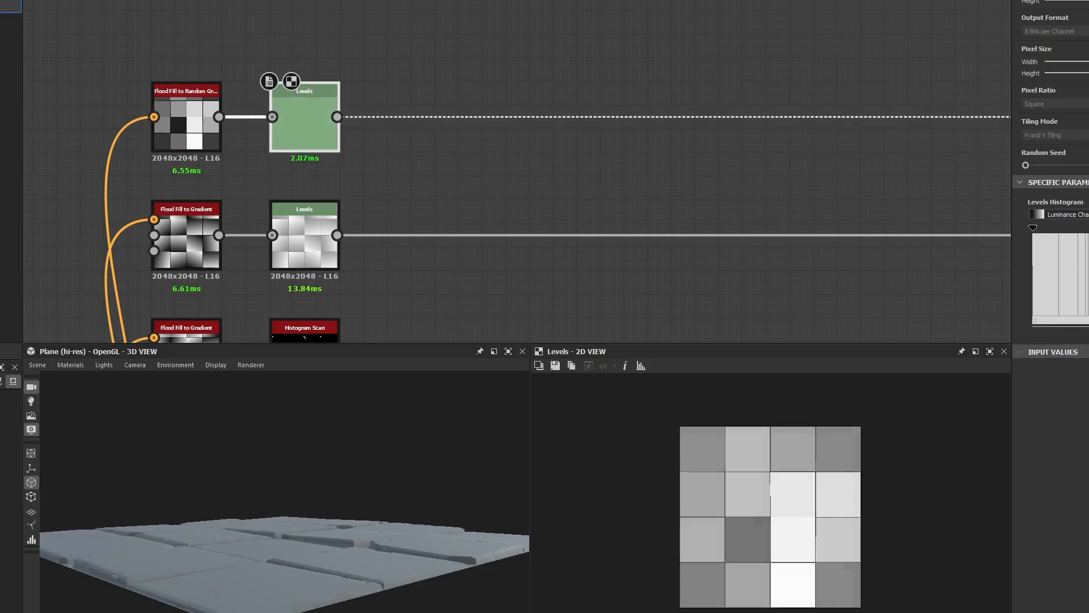
pyautogui.click(1088, 182)
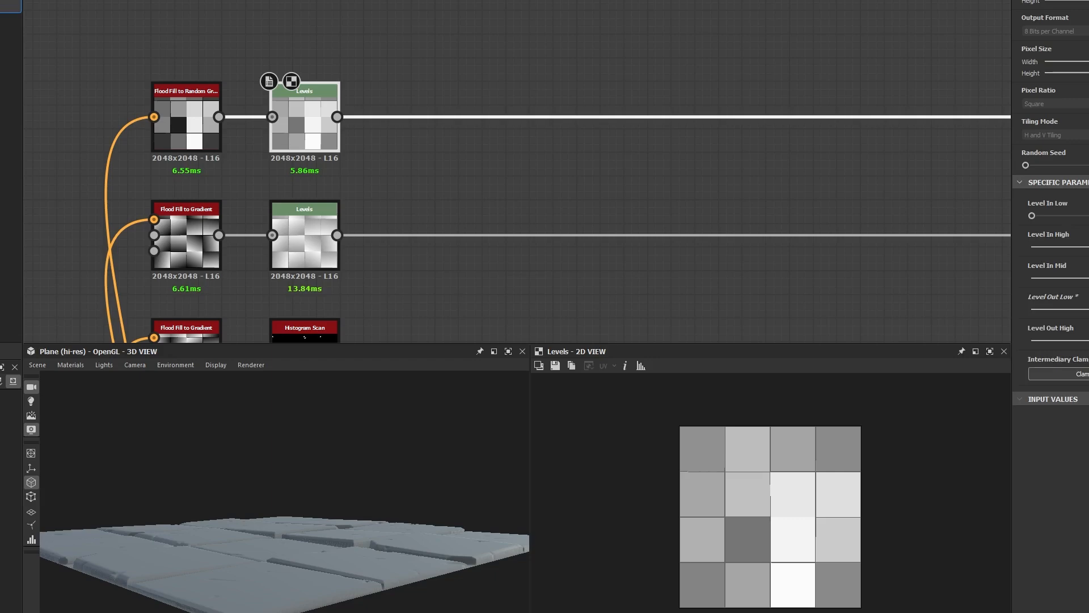
# Step: Inspect the softened tile heights from a low angle in 3D, and disable the new Levels node to compare against the original grayscale values
pyautogui.moveTo(343, 523); pyautogui.dragTo(601, 509)
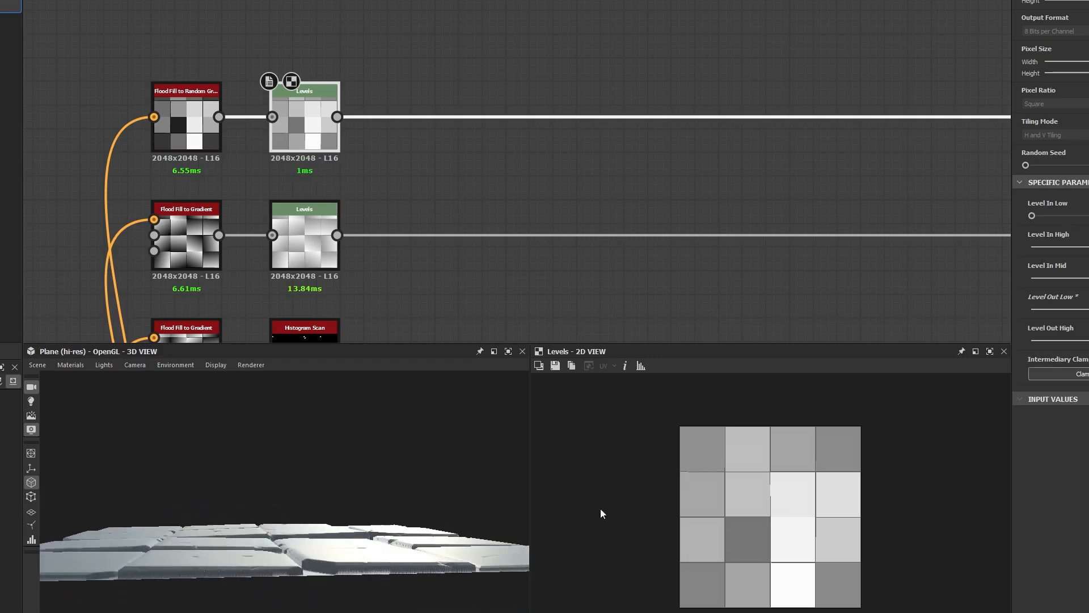
pyautogui.scroll(2, 749, 546)
pyautogui.scroll(-1, 764, 481)
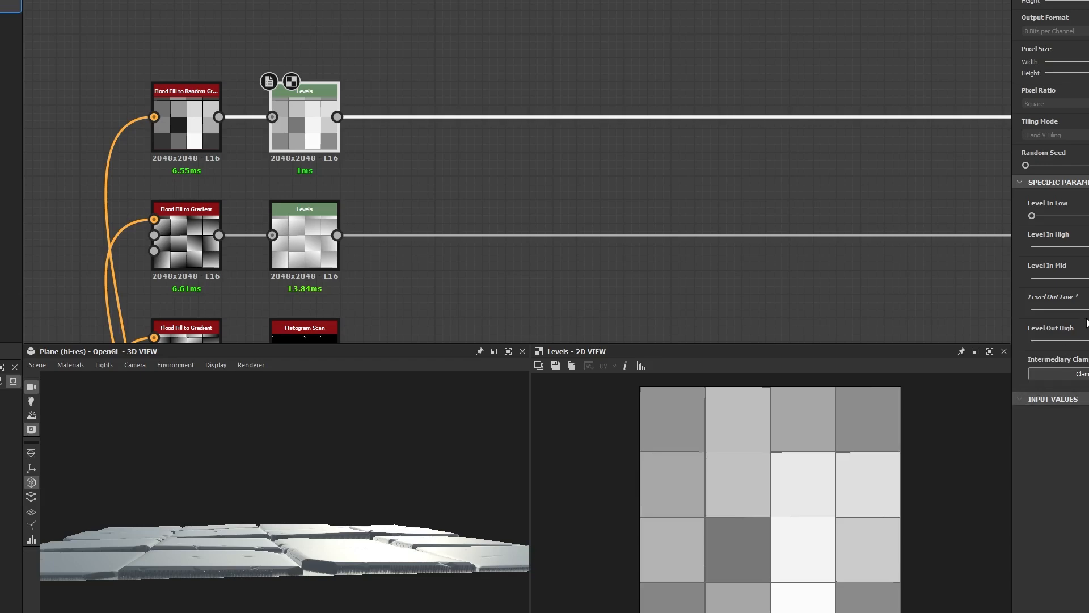
pyautogui.hotkey('shift', 'd')
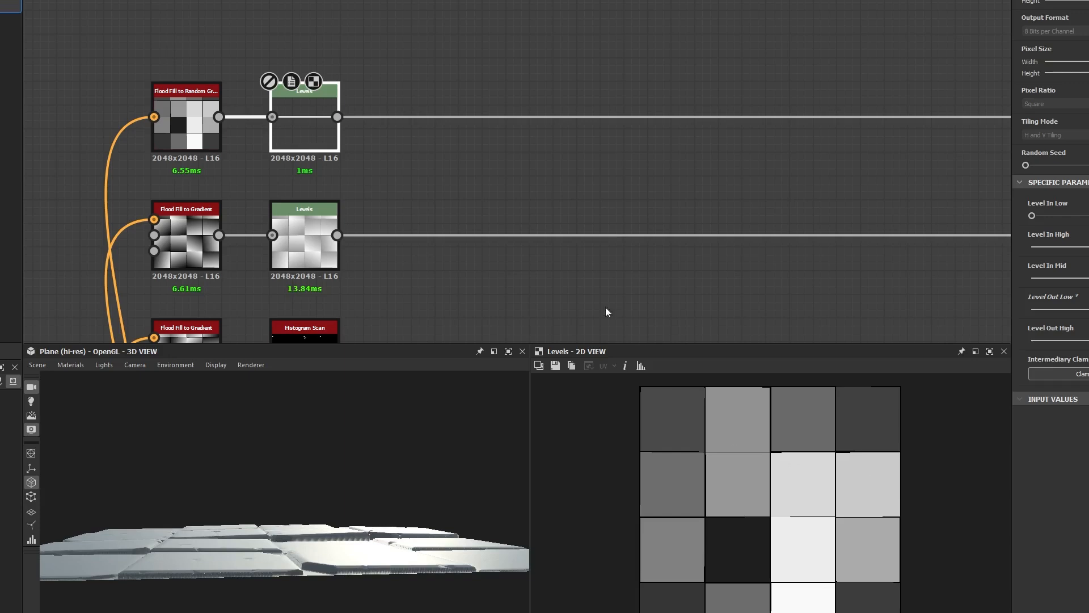
# Step: Re-enable the Levels node after the random grayscale map and inspect the last Blend node's tile heights from low angles in 3D
pyautogui.hotkey('shift', 'd')
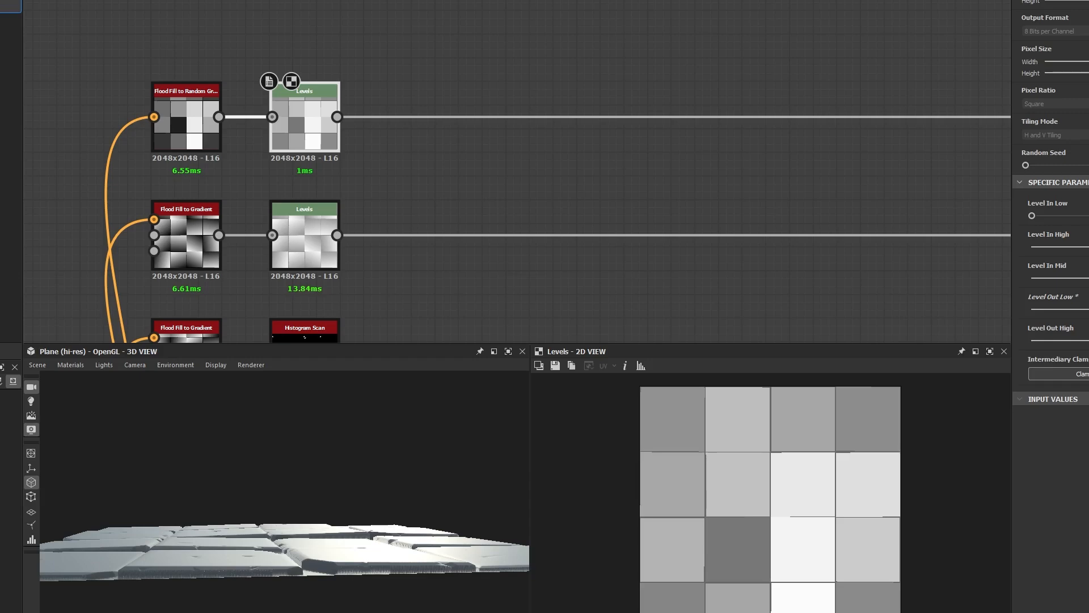
pyautogui.scroll(-6, 682, 276)
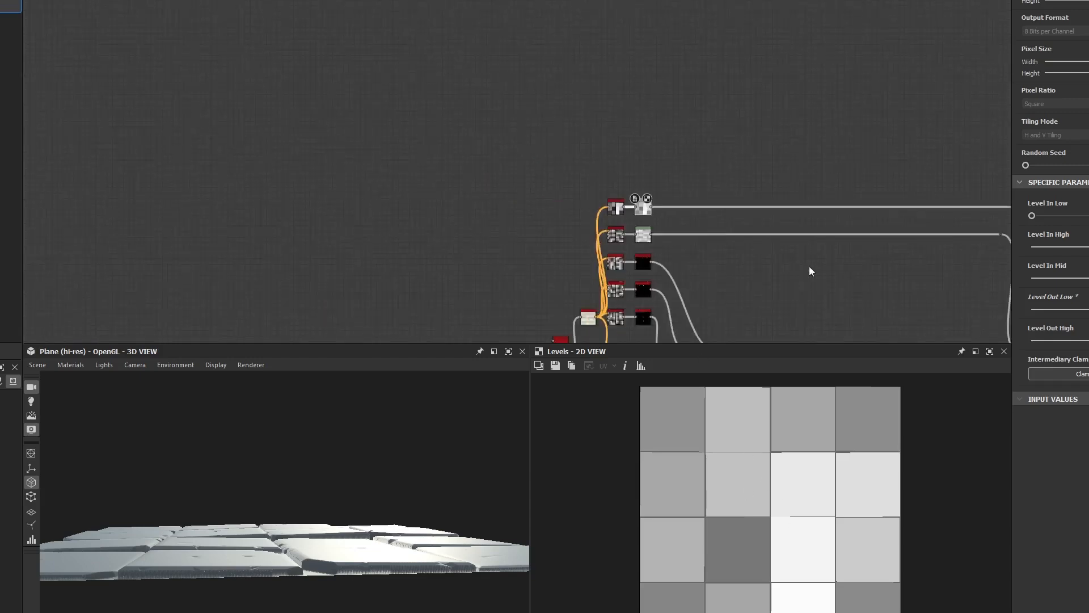
pyautogui.scroll(5, 681, 278)
pyautogui.click(595, 192)
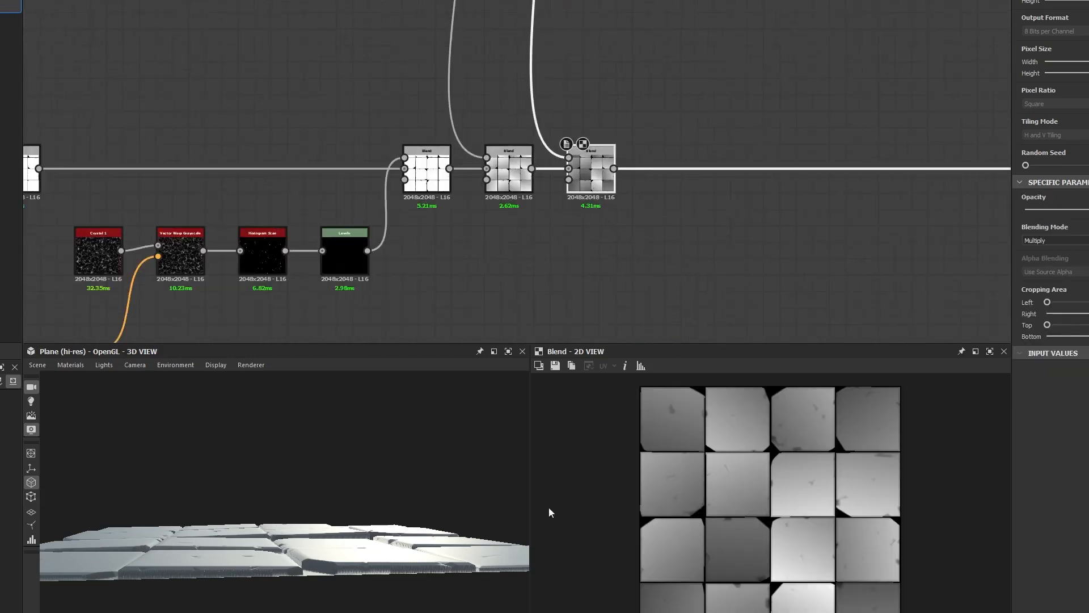
pyautogui.moveTo(499, 524); pyautogui.dragTo(282, 543)
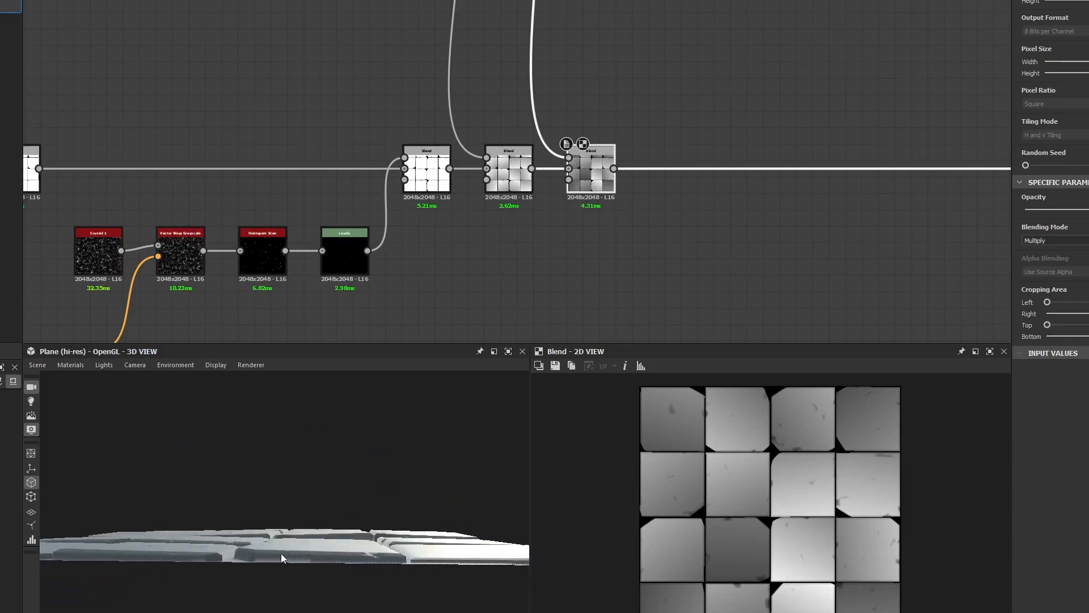
pyautogui.moveTo(263, 488); pyautogui.dragTo(298, 543)
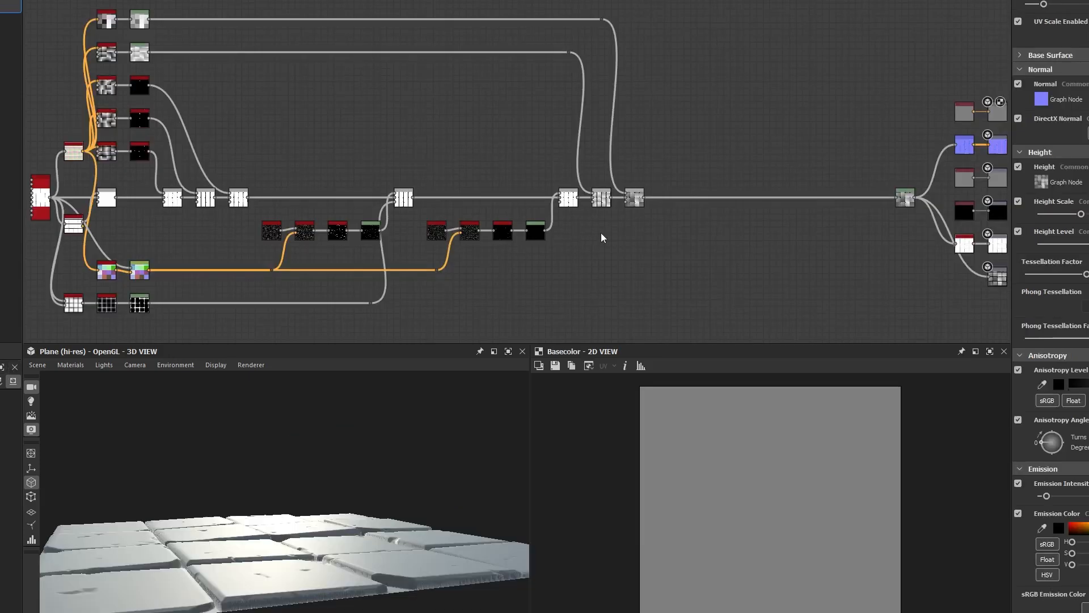
# Step: Preview the Normal node fed by the final Levels node and raise its Intensity to strengthen the chip and edge detail
pyautogui.moveTo(125, 92); pyautogui.dragTo(249, 92, button='middle')
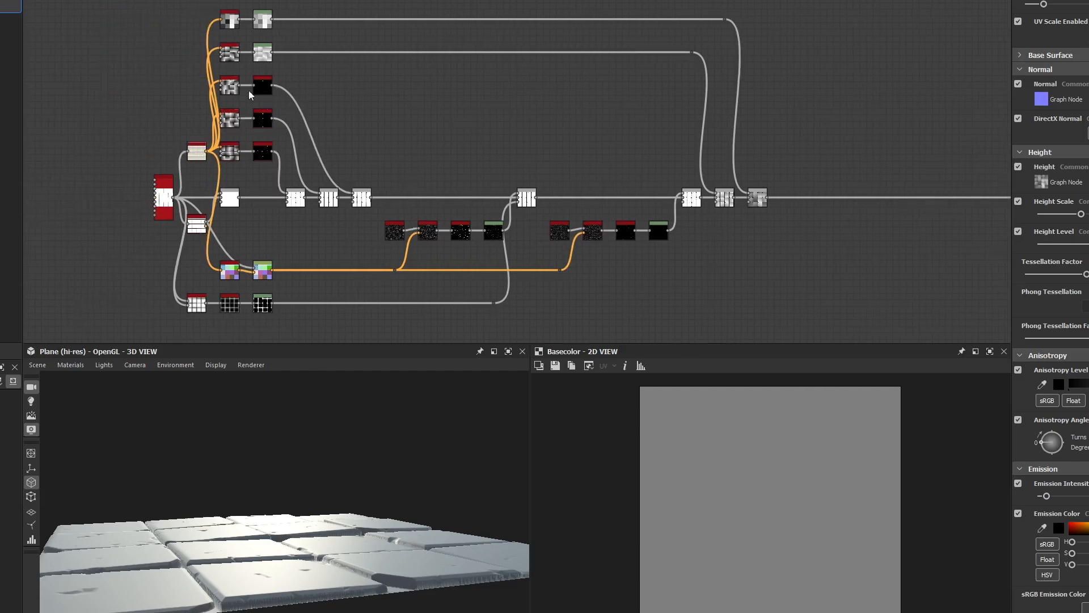
pyautogui.moveTo(130, 6); pyautogui.dragTo(466, 264)
pyautogui.moveTo(834, 219); pyautogui.dragTo(484, 150, button='middle')
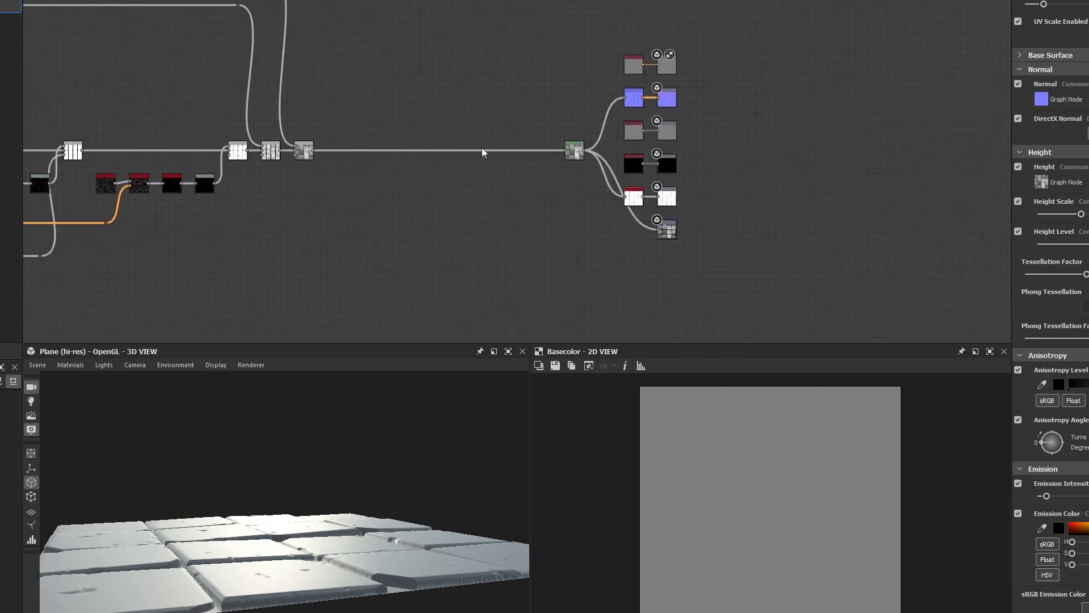
pyautogui.scroll(4, 592, 141)
pyautogui.scroll(3, 815, 123)
pyautogui.moveTo(649, 55); pyautogui.dragTo(441, 183, button='middle')
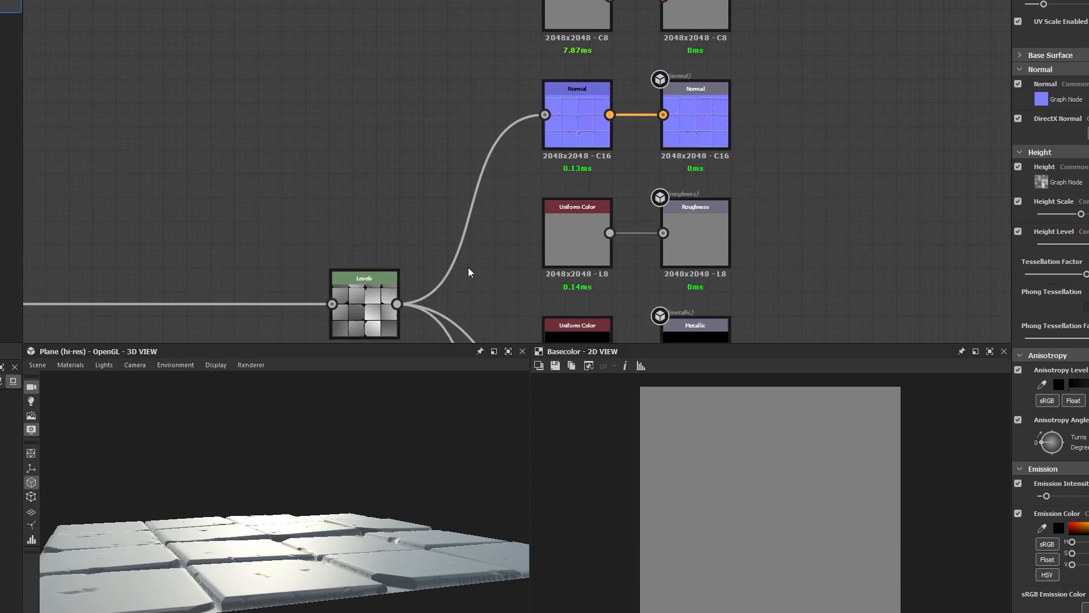
pyautogui.moveTo(337, 478); pyautogui.dragTo(320, 583)
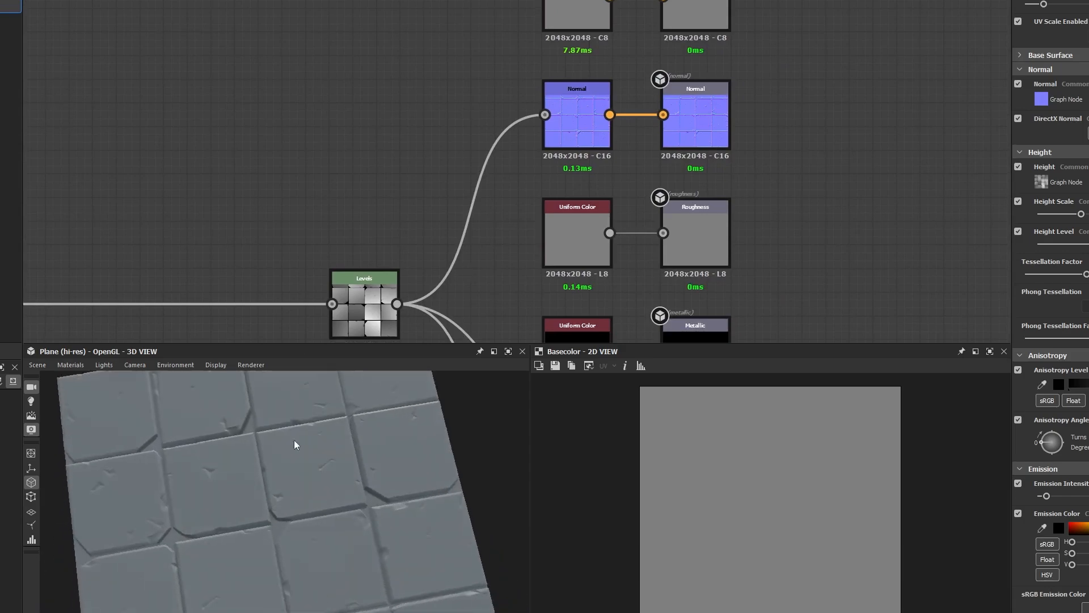
pyautogui.moveTo(332, 251); pyautogui.dragTo(343, 198, button='middle')
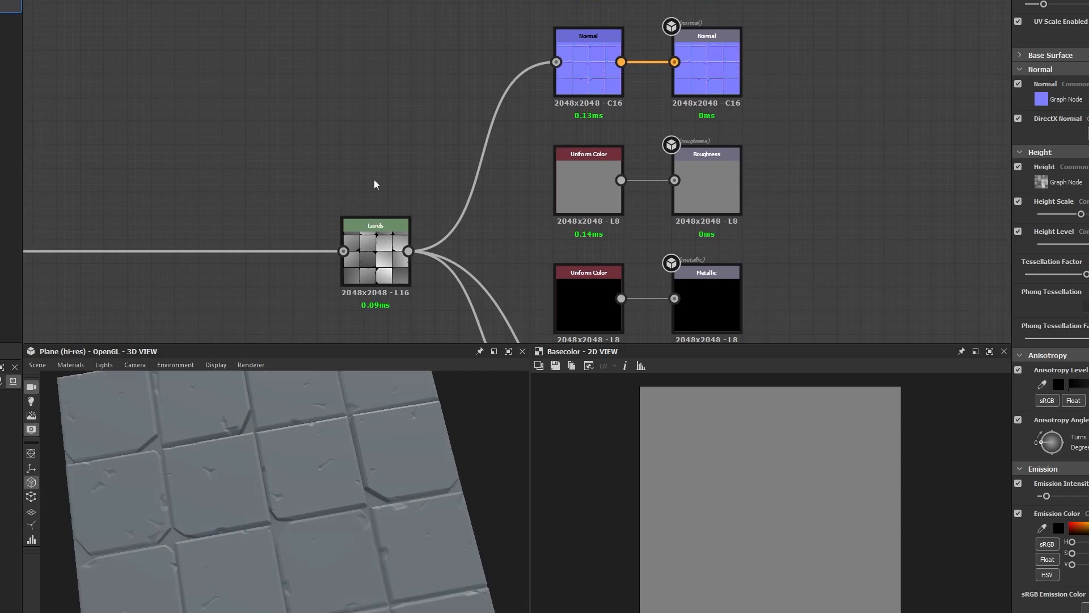
pyautogui.moveTo(357, 80); pyautogui.dragTo(299, 108, button='middle')
pyautogui.doubleClick(525, 113)
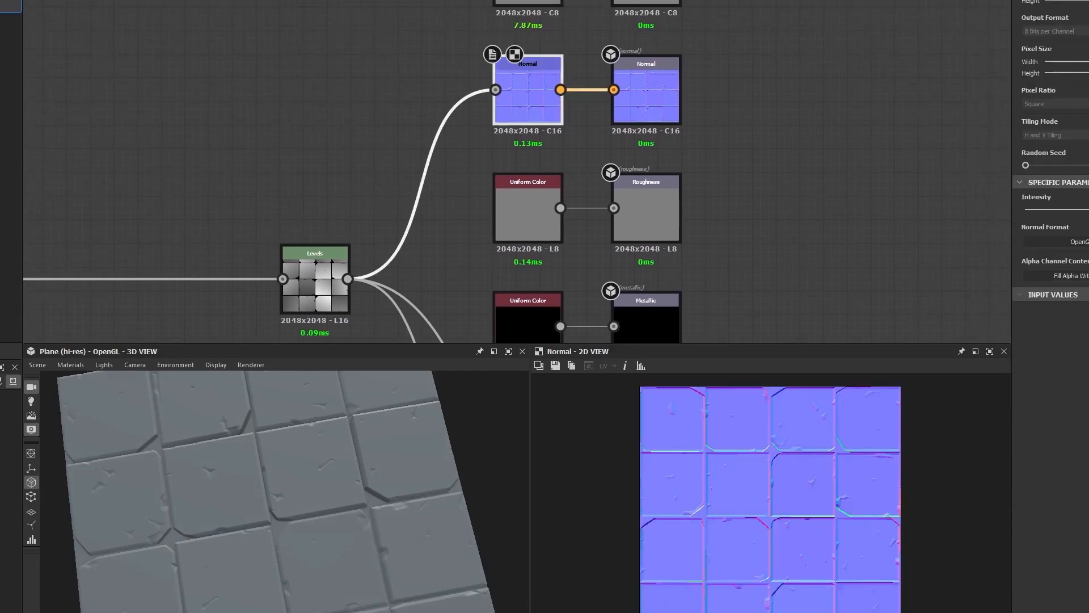
pyautogui.moveTo(1085, 209); pyautogui.dragTo(1088, 209)
# Step: Compare the chips and tile edges close up in 3D and 2D with the Normal intensity change undone and redone
pyautogui.scroll(5, 220, 483)
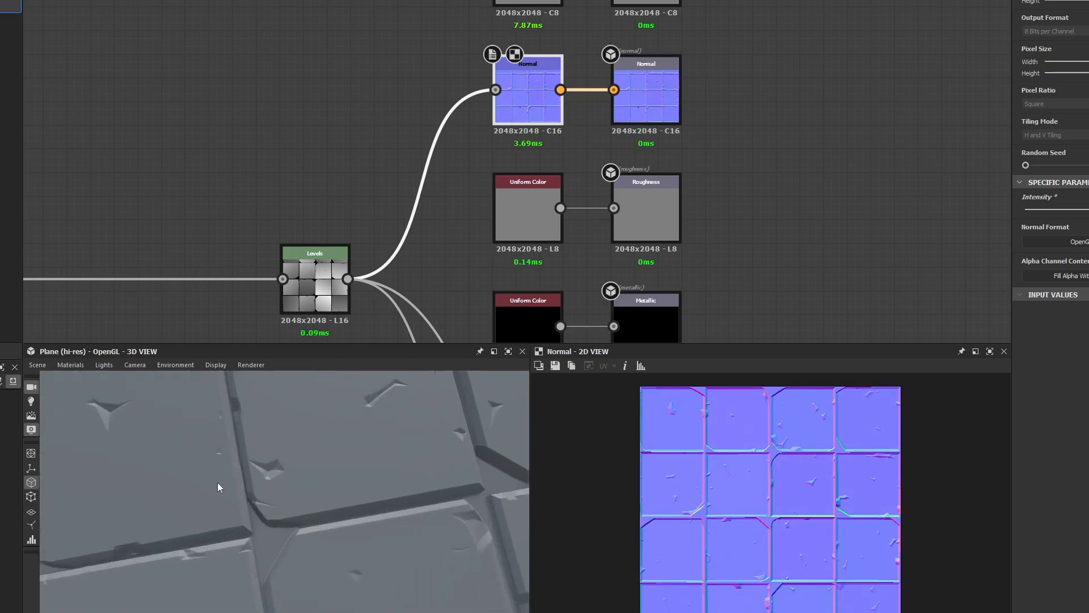
pyautogui.moveTo(217, 483); pyautogui.dragTo(291, 519, button='middle')
pyautogui.scroll(3, 291, 518)
pyautogui.hotkey('ctrl', 'z')
pyautogui.hotkey('ctrl', 'y')
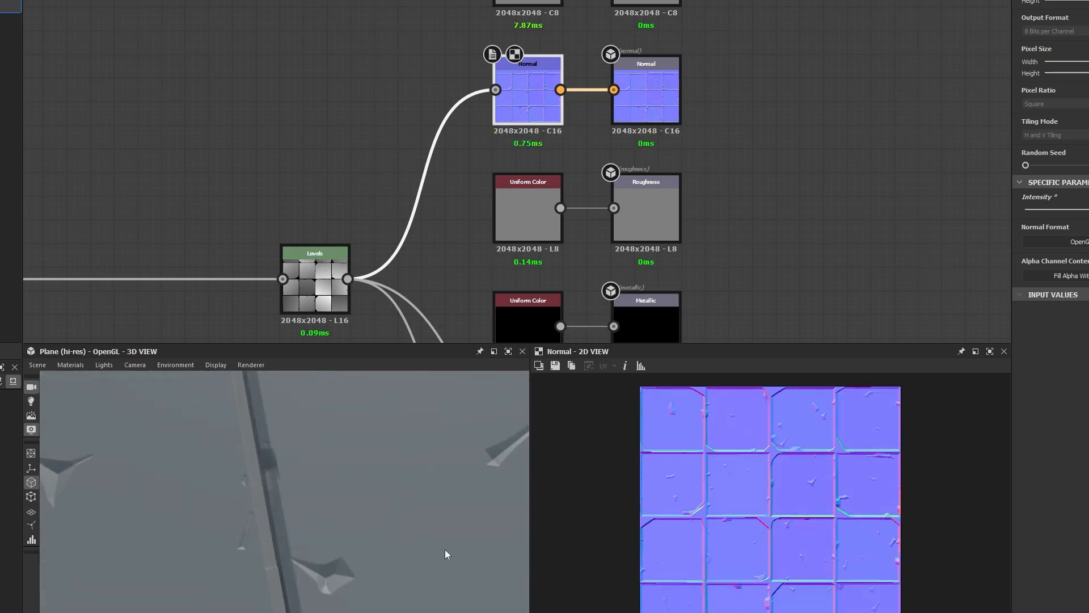
pyautogui.scroll(3, 775, 521)
pyautogui.scroll(6, 775, 520)
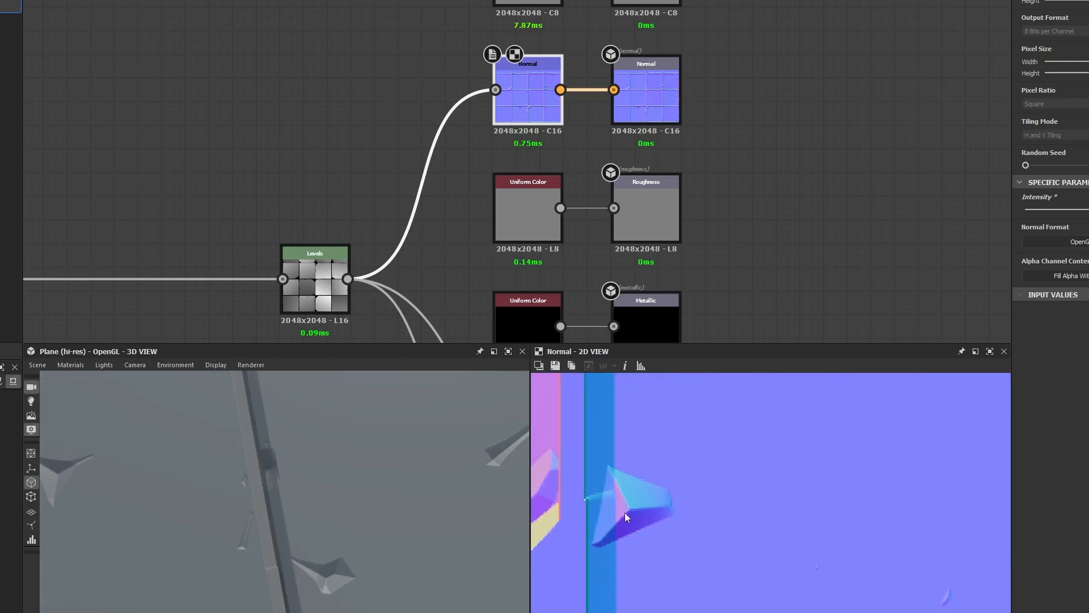
pyautogui.hotkey('ctrl', 'z')
pyautogui.hotkey('ctrl', 'y')
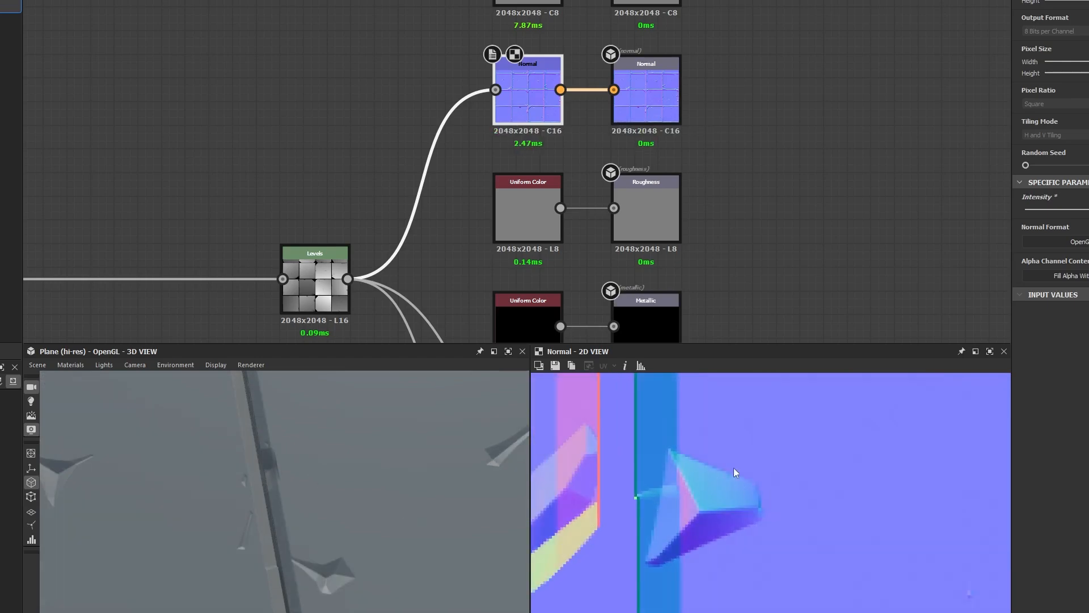
# Step: Try a much lower Normal intensity, inspect the tiles from a low angle in 3D, and undo the reduction
pyautogui.moveTo(1088, 211)
pyautogui.mouseDown()
pyautogui.moveTo(1029, 216)
pyautogui.moveTo(1042, 214)
pyautogui.mouseUp()
pyautogui.hotkey('ctrl', 'z')
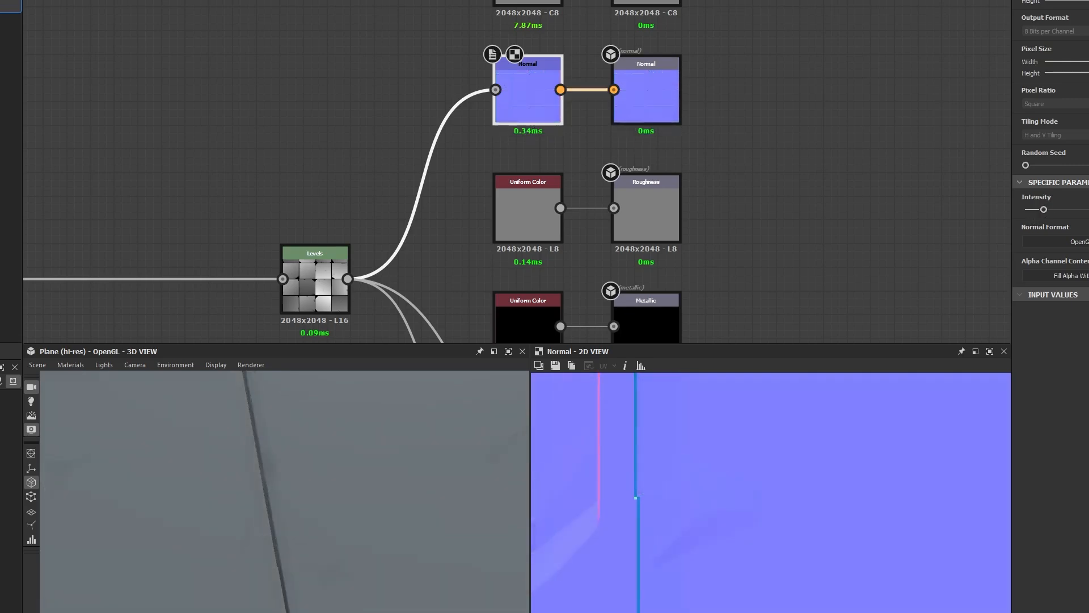
pyautogui.scroll(-6, 318, 506)
pyautogui.moveTo(321, 509); pyautogui.dragTo(312, 433)
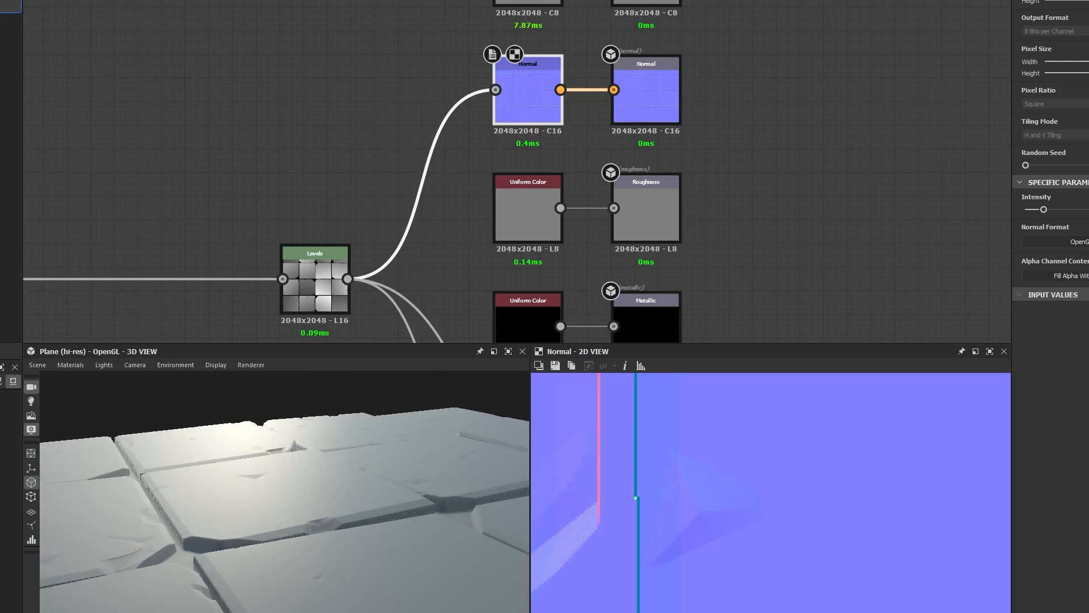
pyautogui.hotkey('ctrl', 'z')
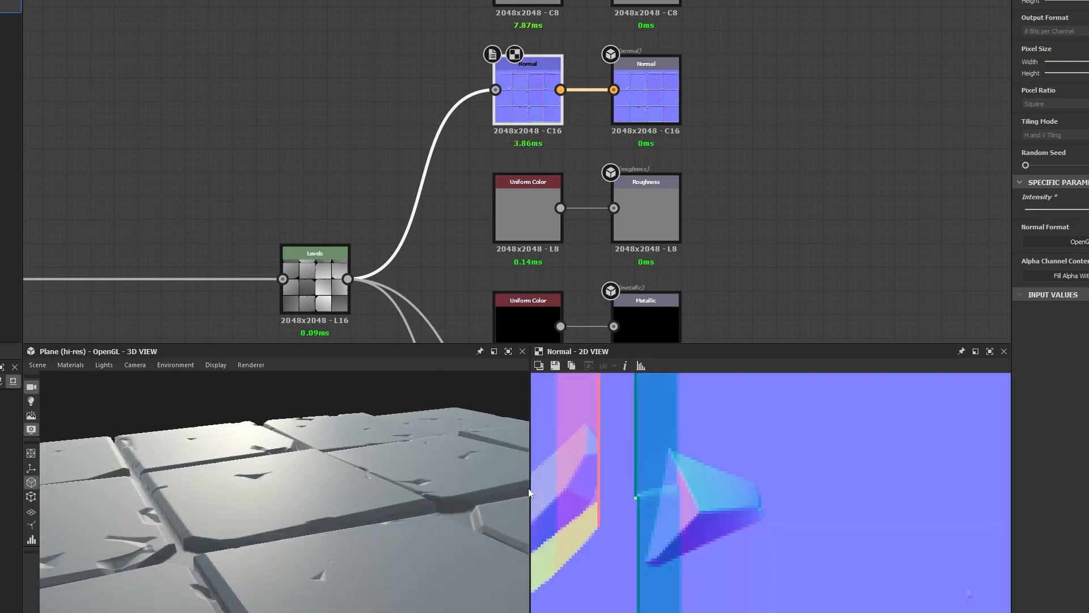
# Step: Inspect the tiles with the stronger normal detail from oblique and straight-down angles in 3D
pyautogui.moveTo(321, 473); pyautogui.dragTo(273, 493)
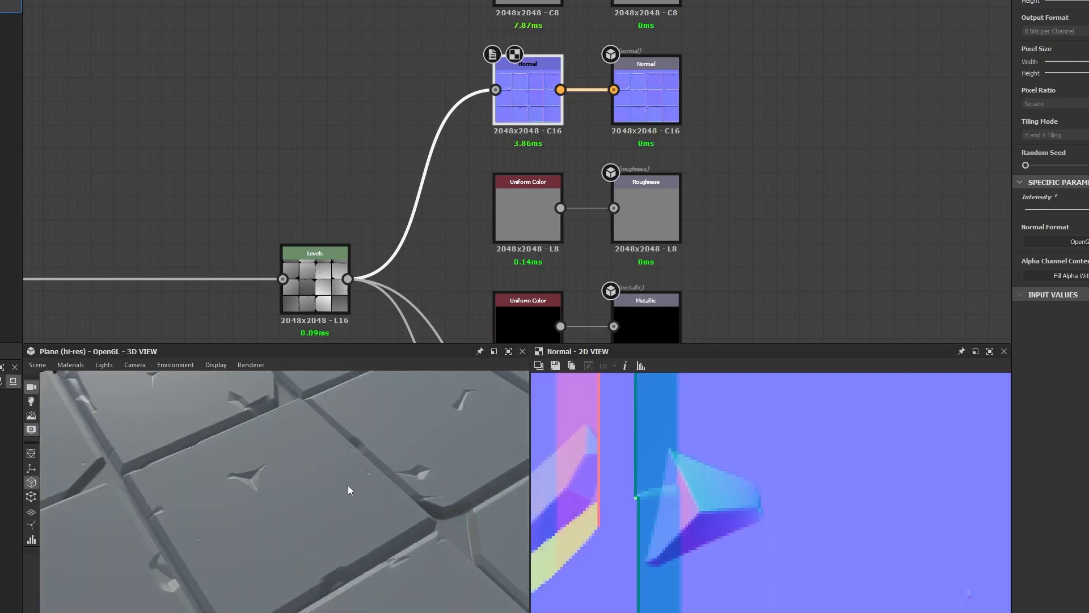
pyautogui.scroll(-5, 364, 471)
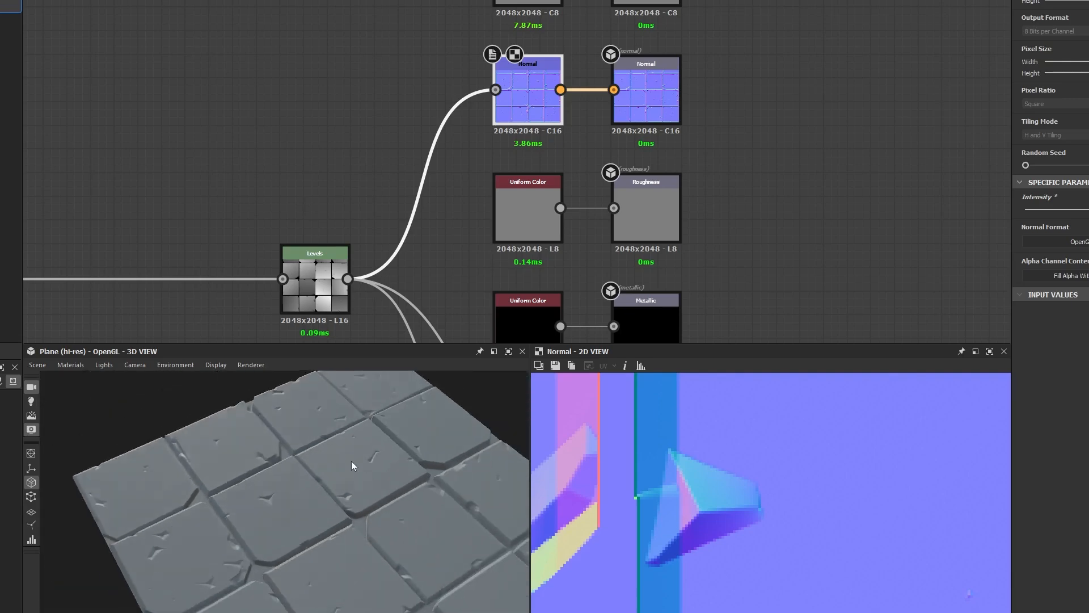
pyautogui.moveTo(352, 466); pyautogui.dragTo(333, 520)
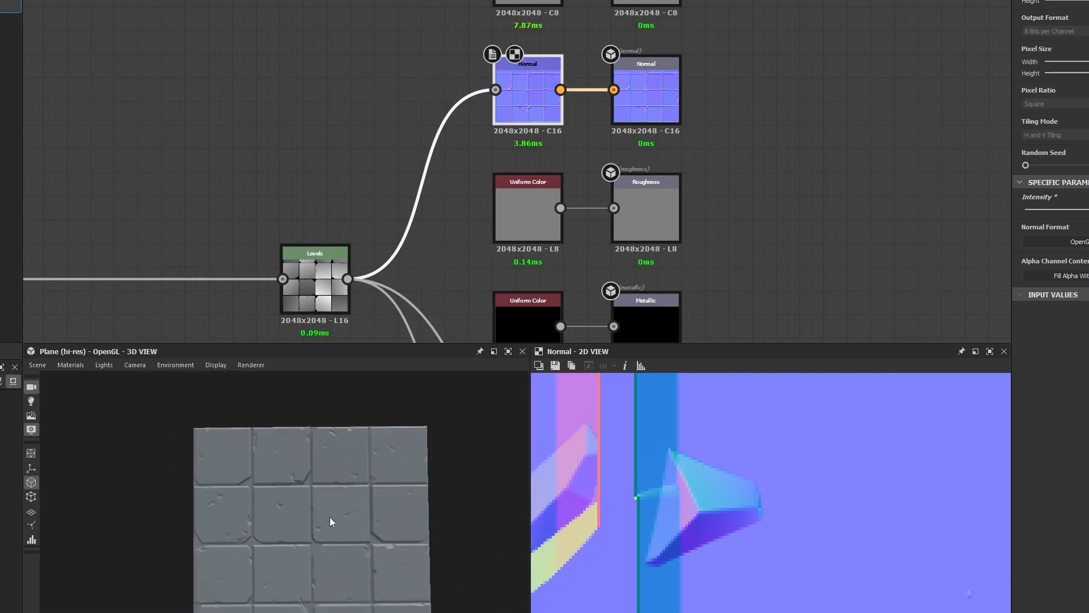
pyautogui.moveTo(332, 521); pyautogui.dragTo(329, 499, button='middle')
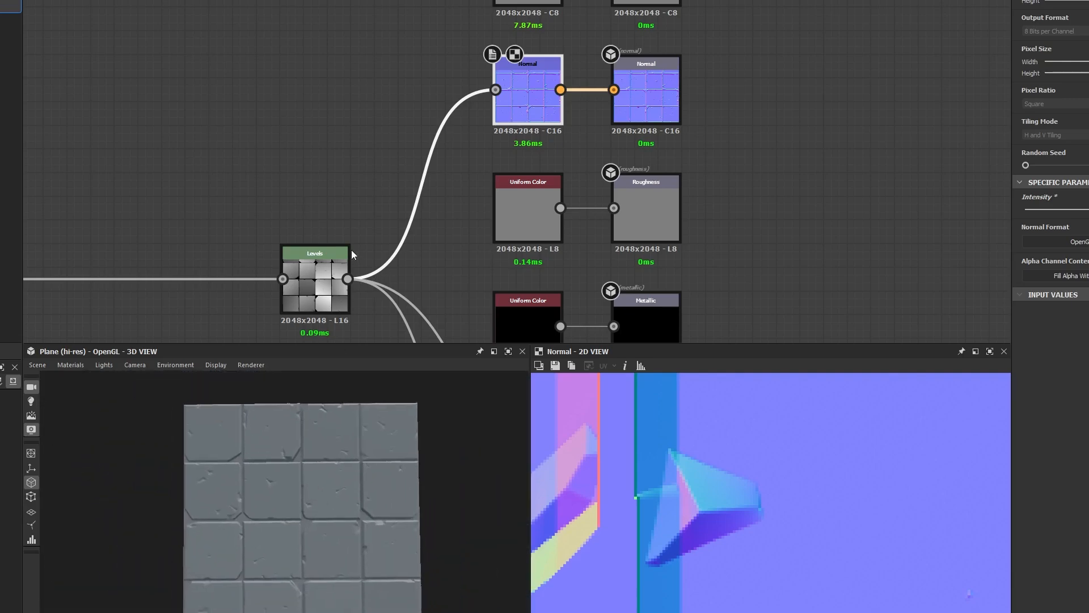
# Step: Move the Roughness node pair out beside the Normal pair, and place the Metallic pair below the Height output
pyautogui.moveTo(768, 191); pyautogui.dragTo(784, 98)
pyautogui.click(719, 242)
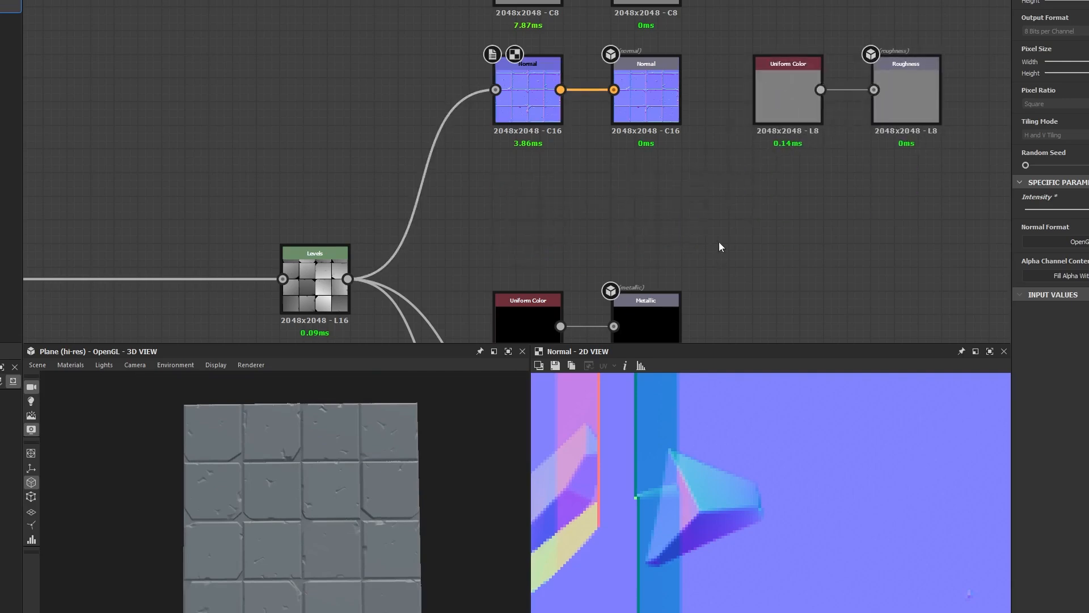
pyautogui.moveTo(570, 227); pyautogui.dragTo(553, 80, button='middle')
pyautogui.scroll(-3, 605, 130)
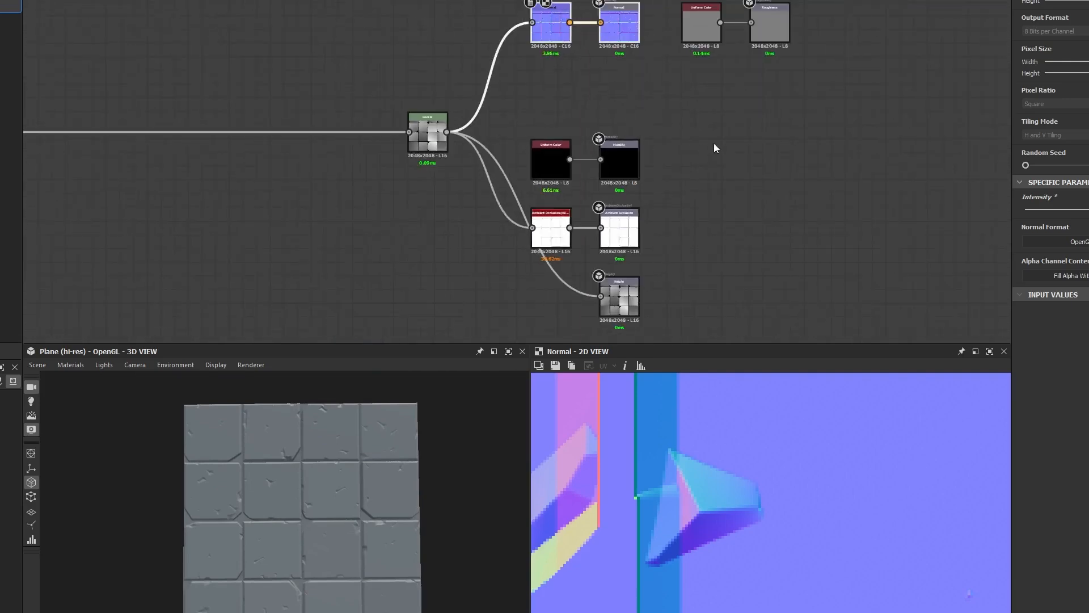
pyautogui.moveTo(712, 212); pyautogui.dragTo(712, 165, button='middle')
pyautogui.moveTo(626, 122); pyautogui.dragTo(622, 329)
pyautogui.click(637, 326)
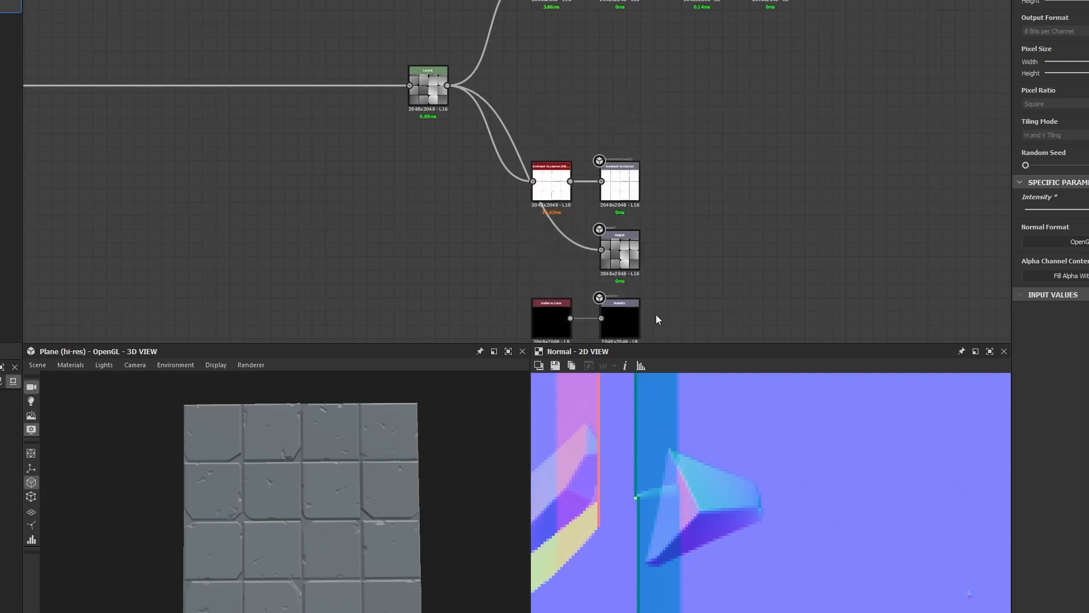
# Step: Rearrange the outputs beside the final Levels node so Height sits between the Normal pair and the Ambient Occlusion pair
pyautogui.moveTo(676, 91); pyautogui.dragTo(681, 197, button='middle')
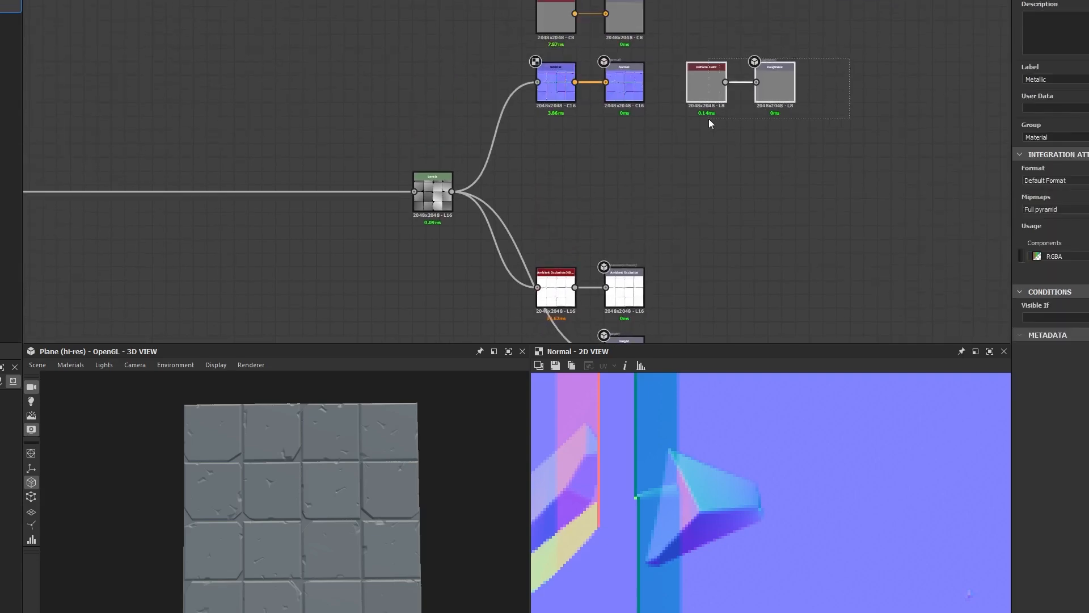
pyautogui.moveTo(560, 80); pyautogui.dragTo(560, 216)
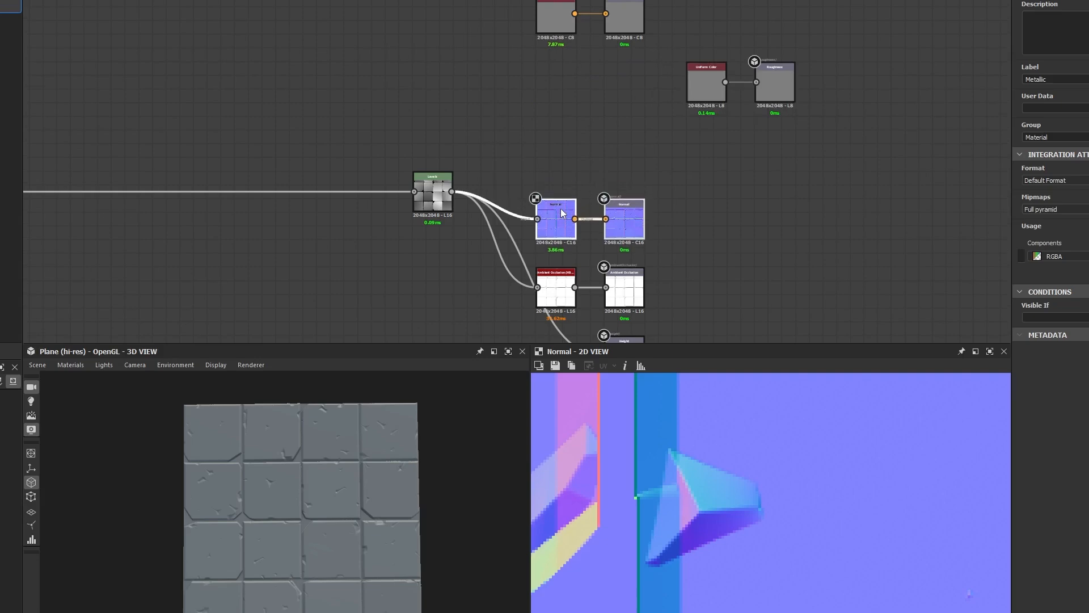
pyautogui.moveTo(699, 182); pyautogui.dragTo(731, 119, button='middle')
pyautogui.moveTo(727, 107); pyautogui.dragTo(554, 323)
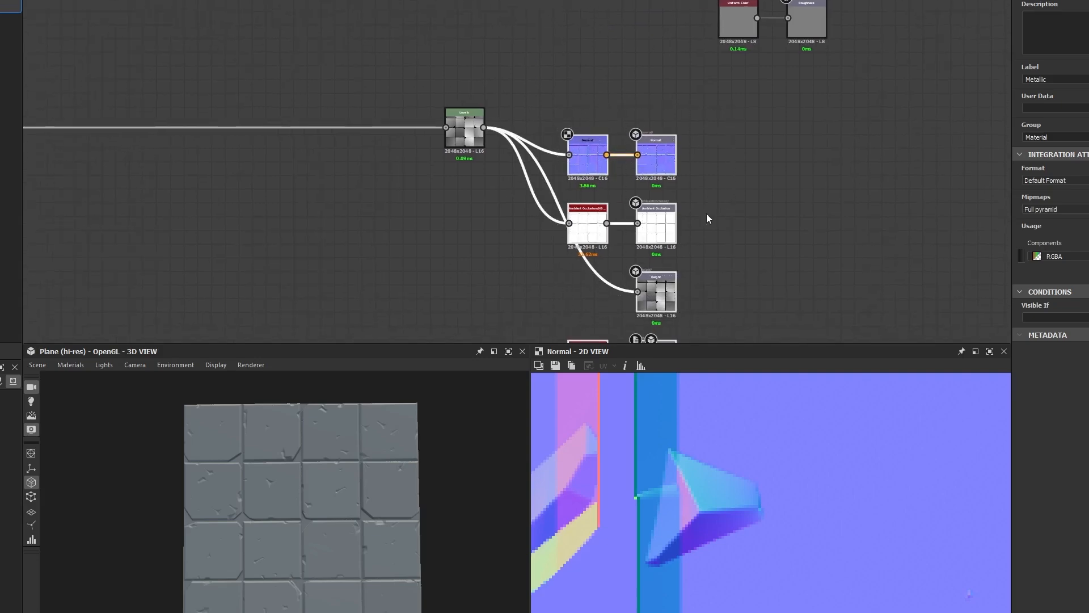
pyautogui.click(704, 216)
pyautogui.moveTo(727, 126); pyautogui.dragTo(595, 71)
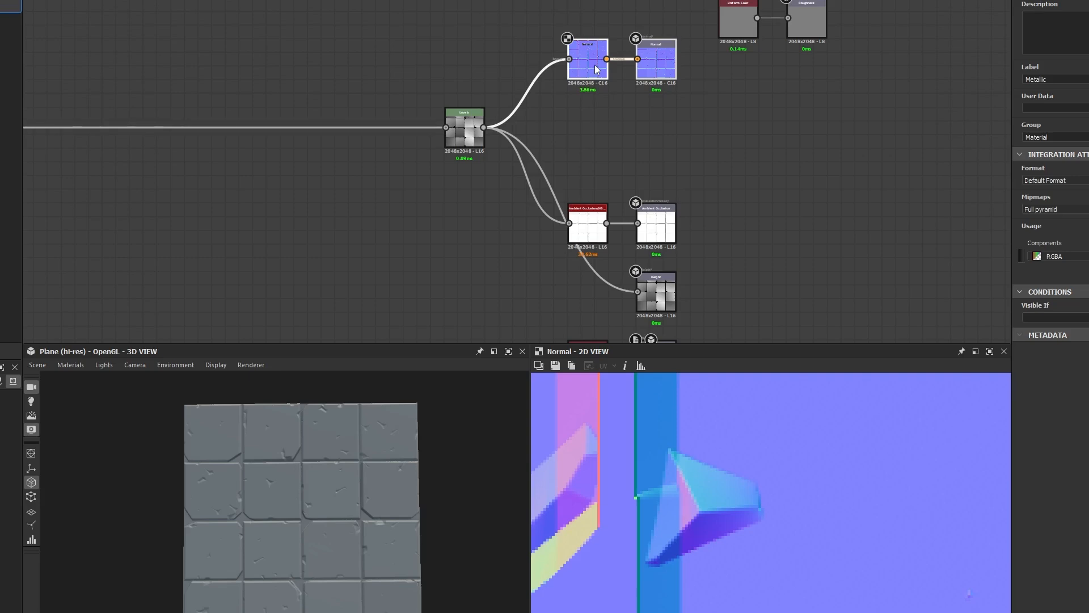
pyautogui.moveTo(658, 306); pyautogui.dragTo(661, 136)
pyautogui.moveTo(750, 206); pyautogui.dragTo(564, 262)
pyautogui.moveTo(655, 227); pyautogui.dragTo(655, 200)
pyautogui.click(713, 180)
# Step: Move the final Levels node closer to the outputs and bring the Metallic pair up beneath the Ambient Occlusion pair
pyautogui.moveTo(464, 129); pyautogui.dragTo(519, 129)
pyautogui.click(767, 205)
pyautogui.scroll(-3, 768, 204)
pyautogui.moveTo(767, 204); pyautogui.dragTo(745, 137, button='middle')
pyautogui.scroll(4, 723, 238)
pyautogui.moveTo(720, 241); pyautogui.dragTo(573, 204)
pyautogui.moveTo(648, 222); pyautogui.dragTo(652, 99)
# Step: Move the Basecolor pair well above the other outputs, place the Roughness pair between Basecolor and Normal, and preview the Roughness output
pyautogui.scroll(-3, 653, 99)
pyautogui.moveTo(689, 43); pyautogui.dragTo(693, 276, button='middle')
pyautogui.moveTo(738, 60); pyautogui.dragTo(805, 156, button='middle')
pyautogui.moveTo(762, 188); pyautogui.dragTo(720, 5)
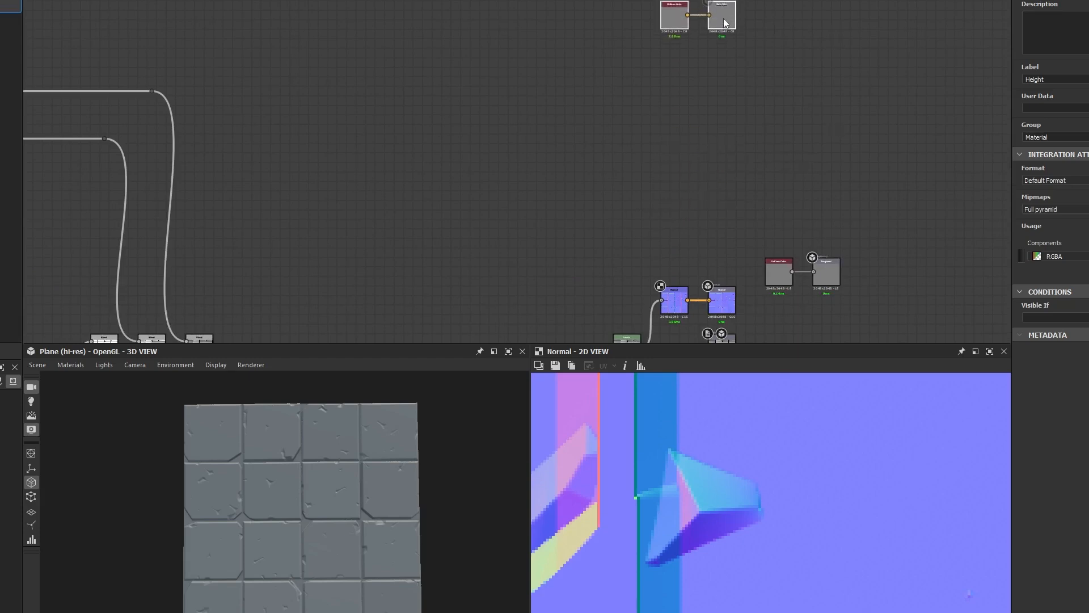
pyautogui.click(786, 281)
pyautogui.moveTo(785, 280); pyautogui.dragTo(683, 164)
pyautogui.doubleClick(721, 168)
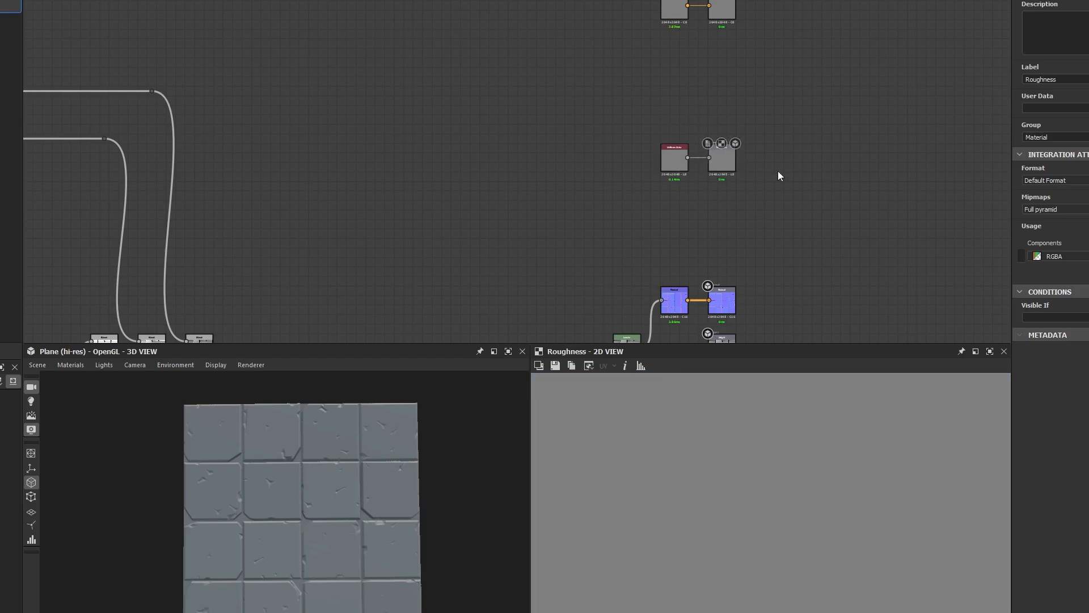
# Step: Move the Basecolor node pair much farther above the Roughness pair to leave ample working space between them
pyautogui.scroll(-3, 290, 134)
pyautogui.moveTo(880, 70); pyautogui.dragTo(772, 119)
pyautogui.scroll(3, 783, 114)
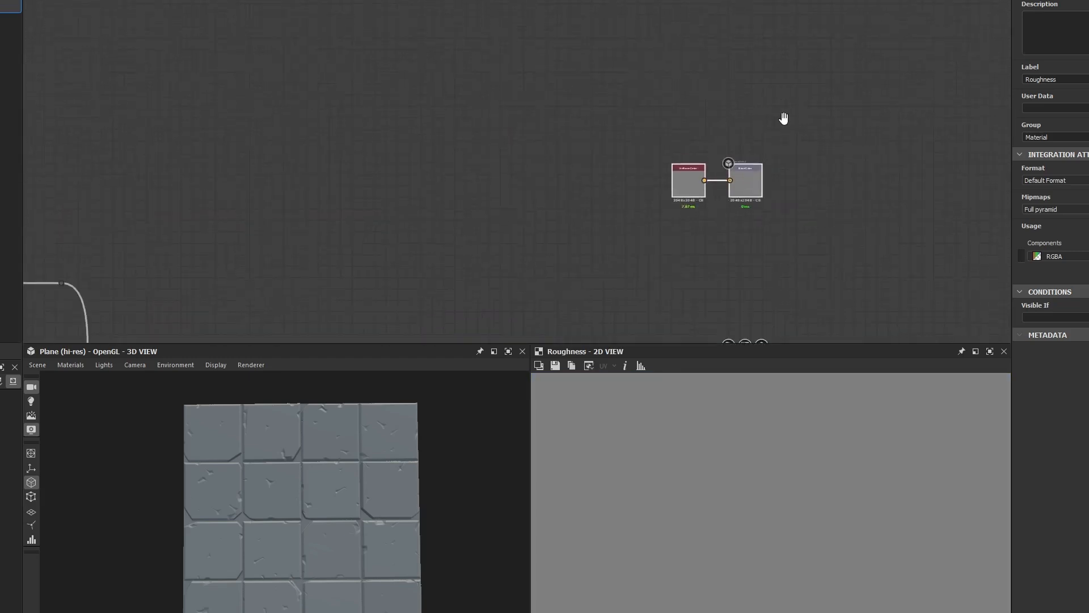
pyautogui.moveTo(748, 180); pyautogui.dragTo(736, 25)
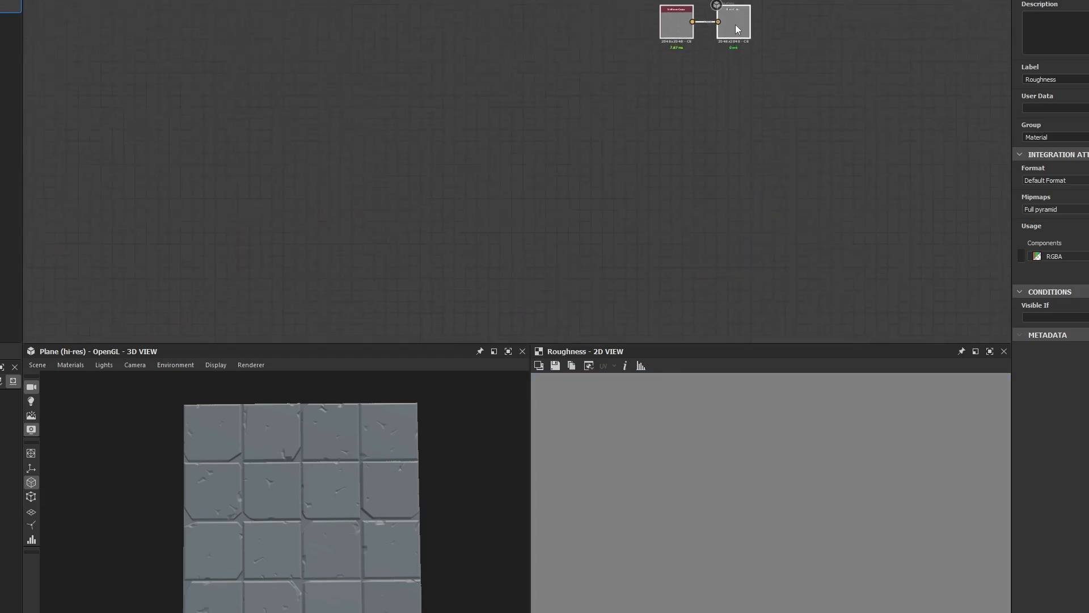
pyautogui.scroll(-4, 695, 176)
pyautogui.moveTo(686, 196); pyautogui.dragTo(620, 229, button='middle')
pyautogui.scroll(5, 637, 128)
pyautogui.moveTo(654, 155); pyautogui.dragTo(657, 15)
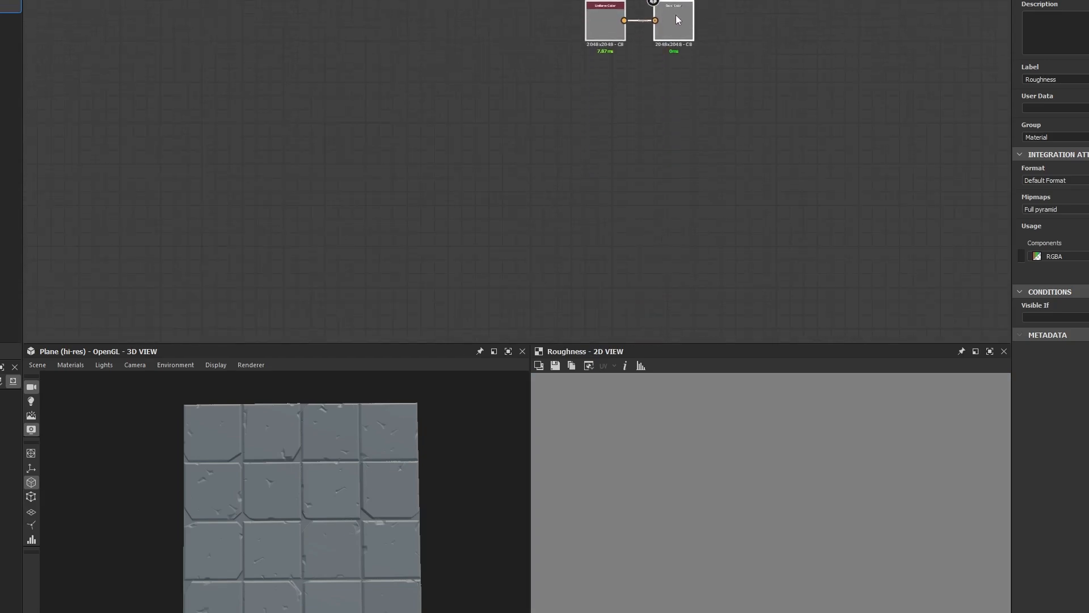